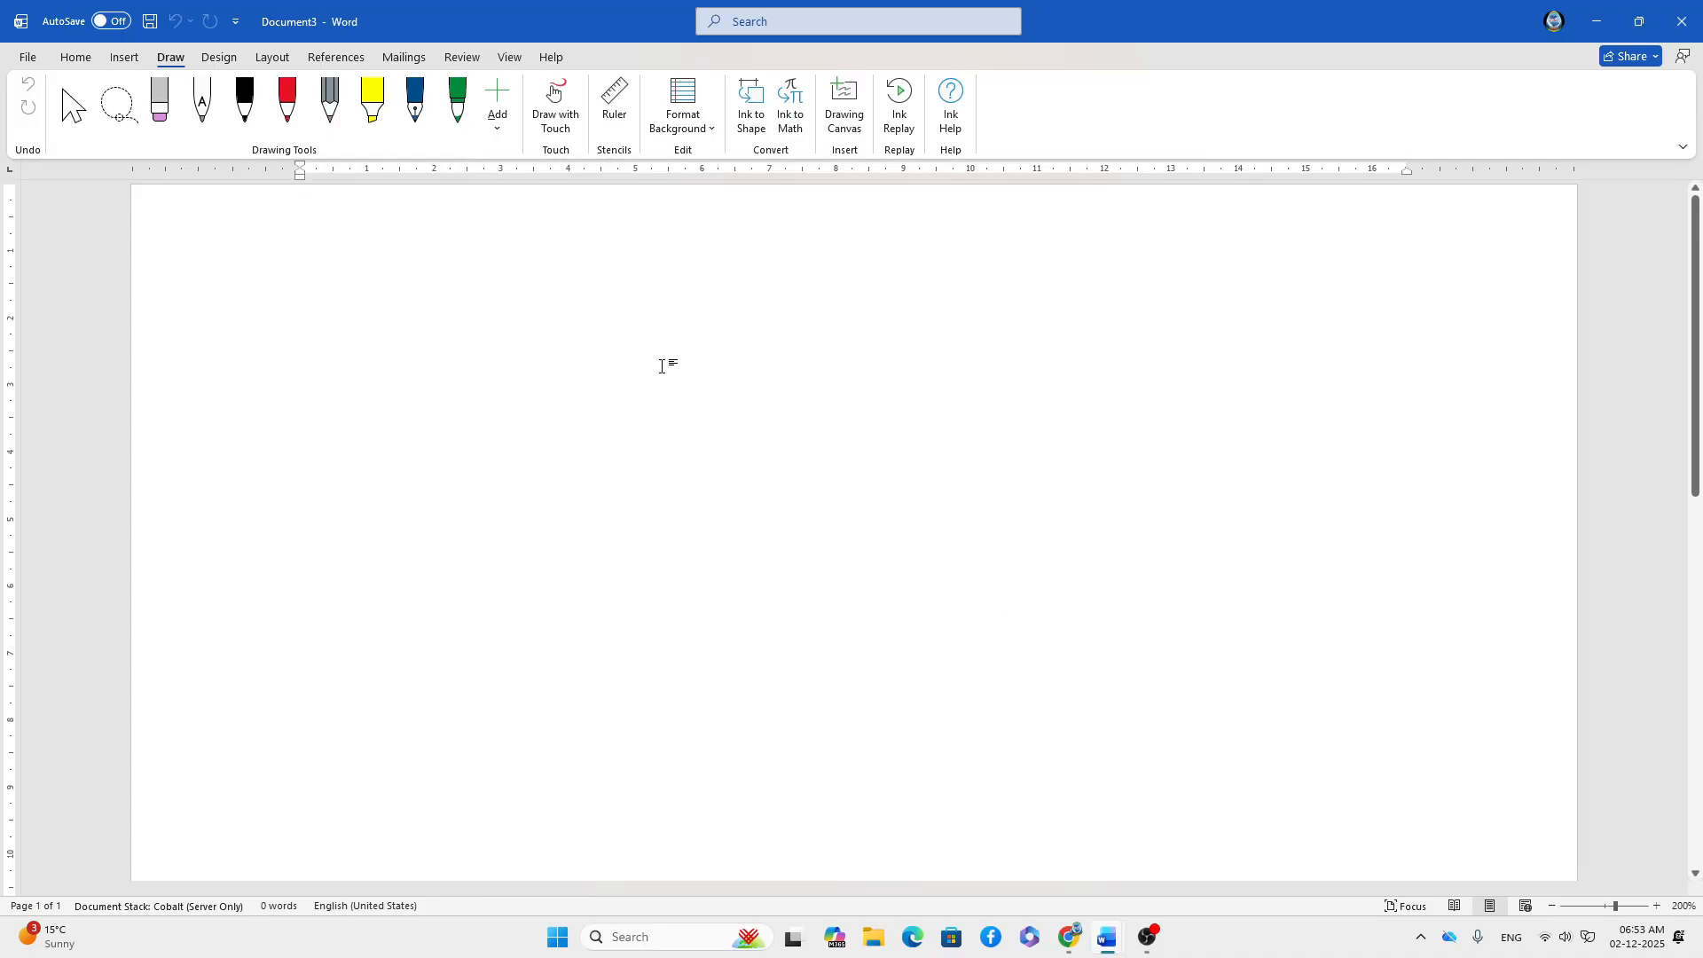
# - Handwrite a Hindi word near the top of the blank page with the black pen
pyautogui.click(125, 58)
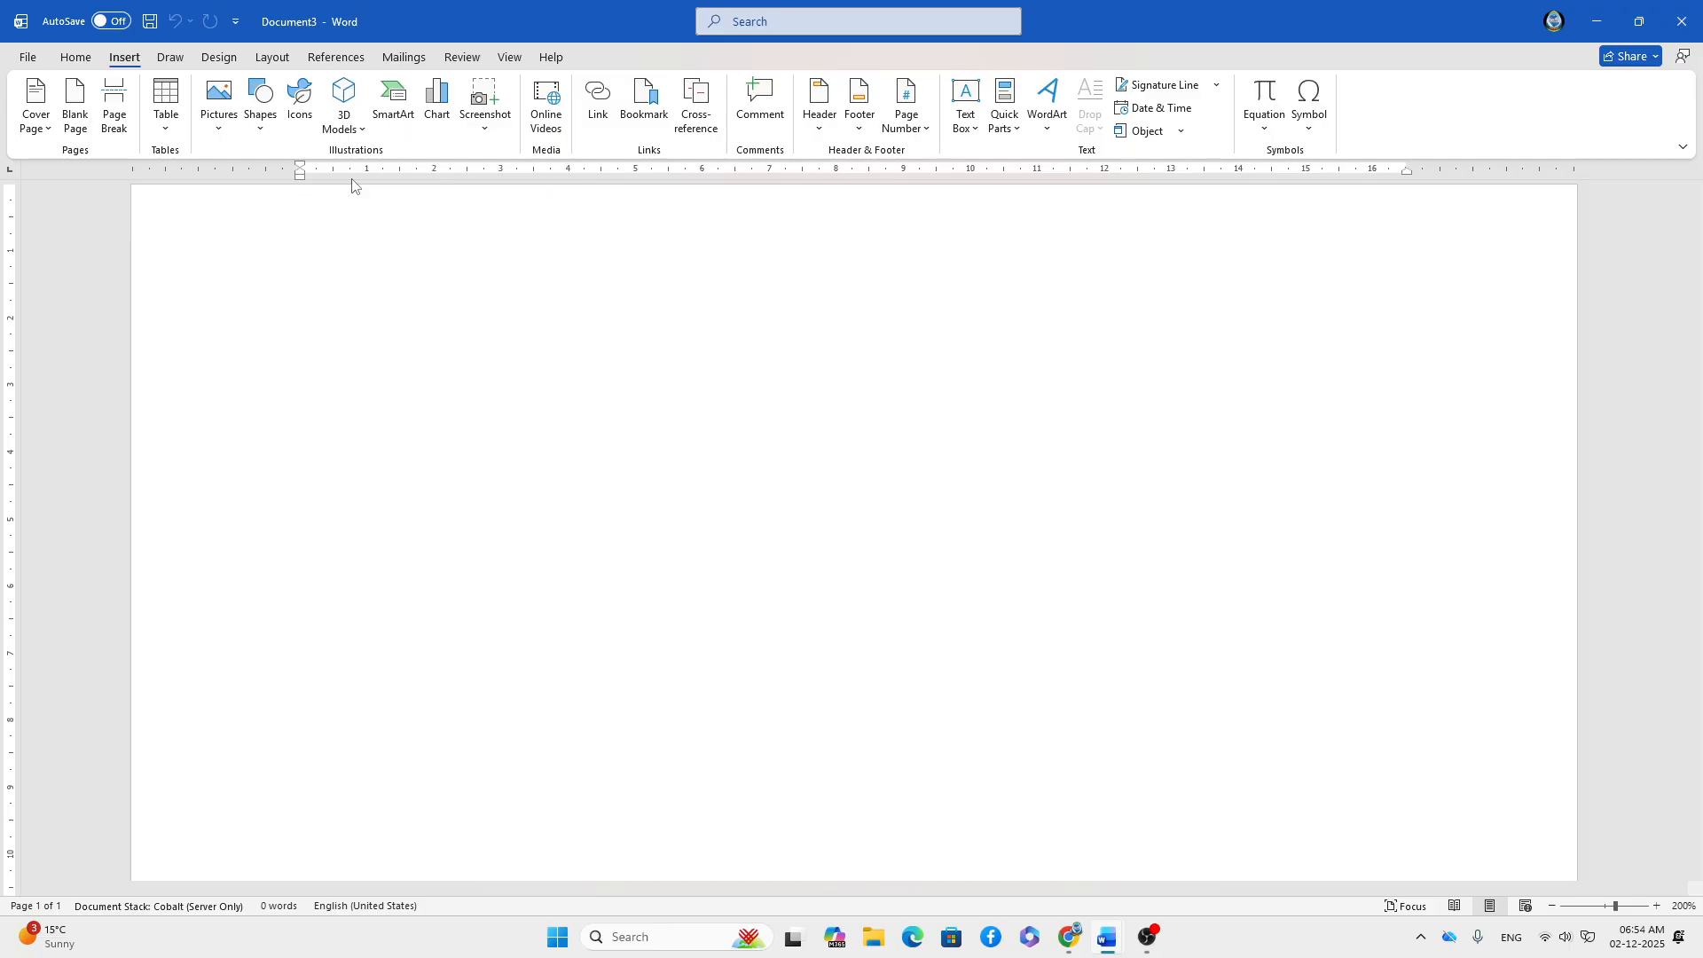
pyautogui.click(171, 58)
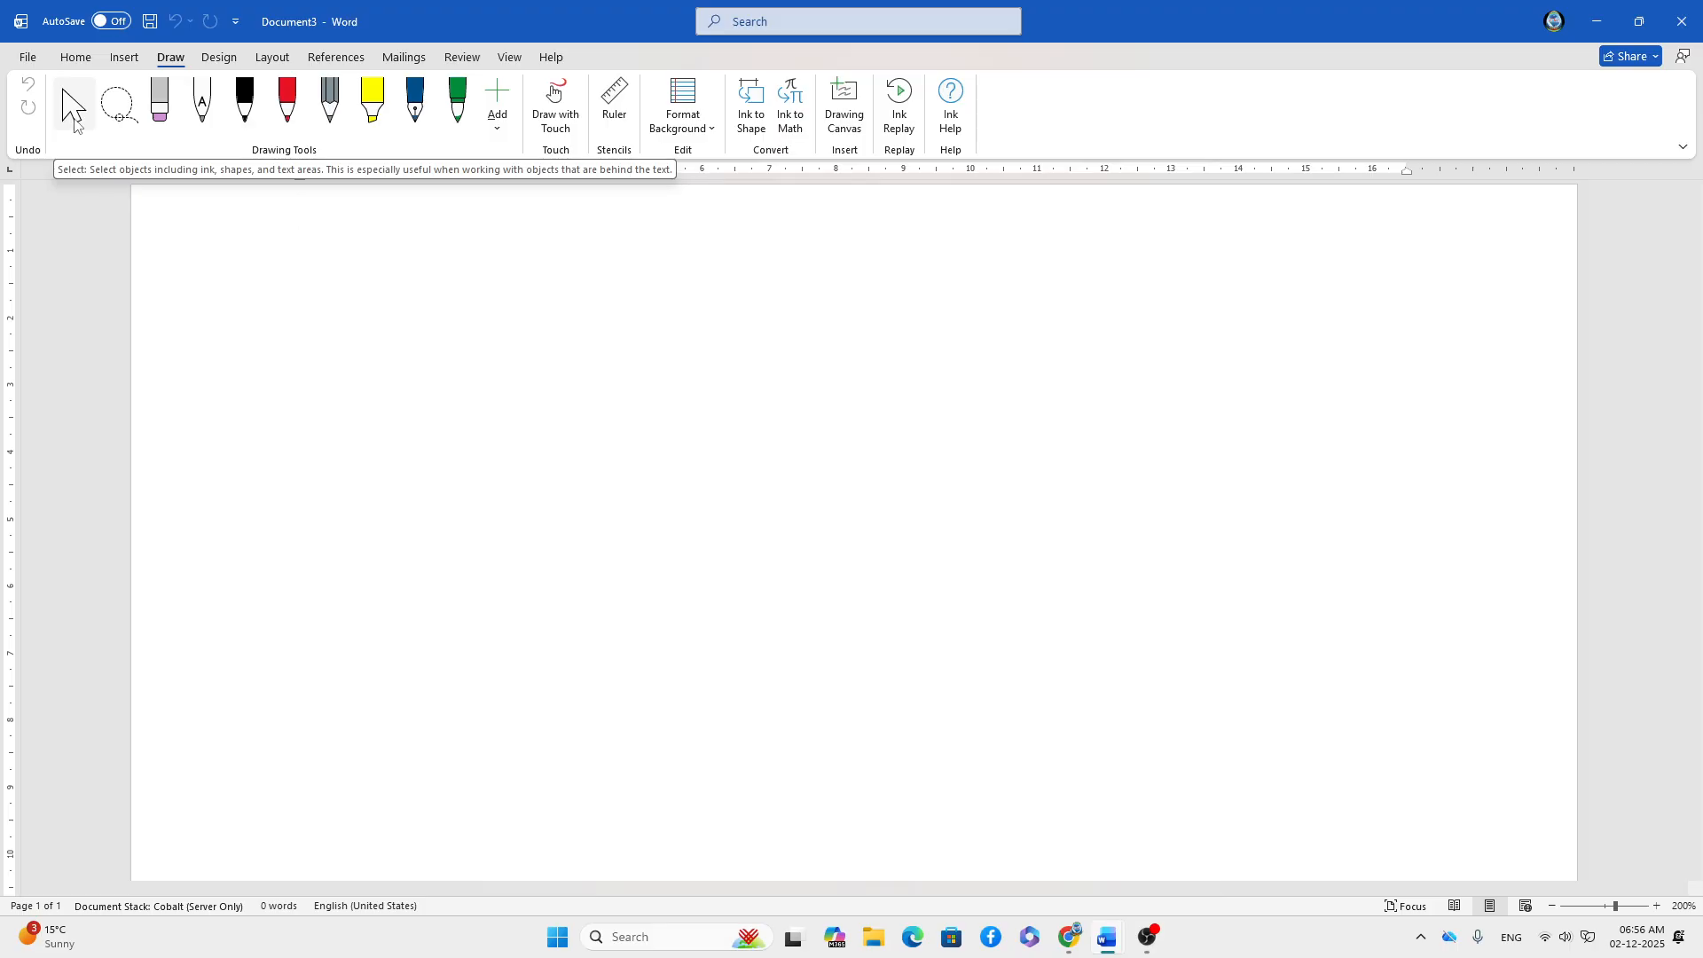
pyautogui.click(246, 105)
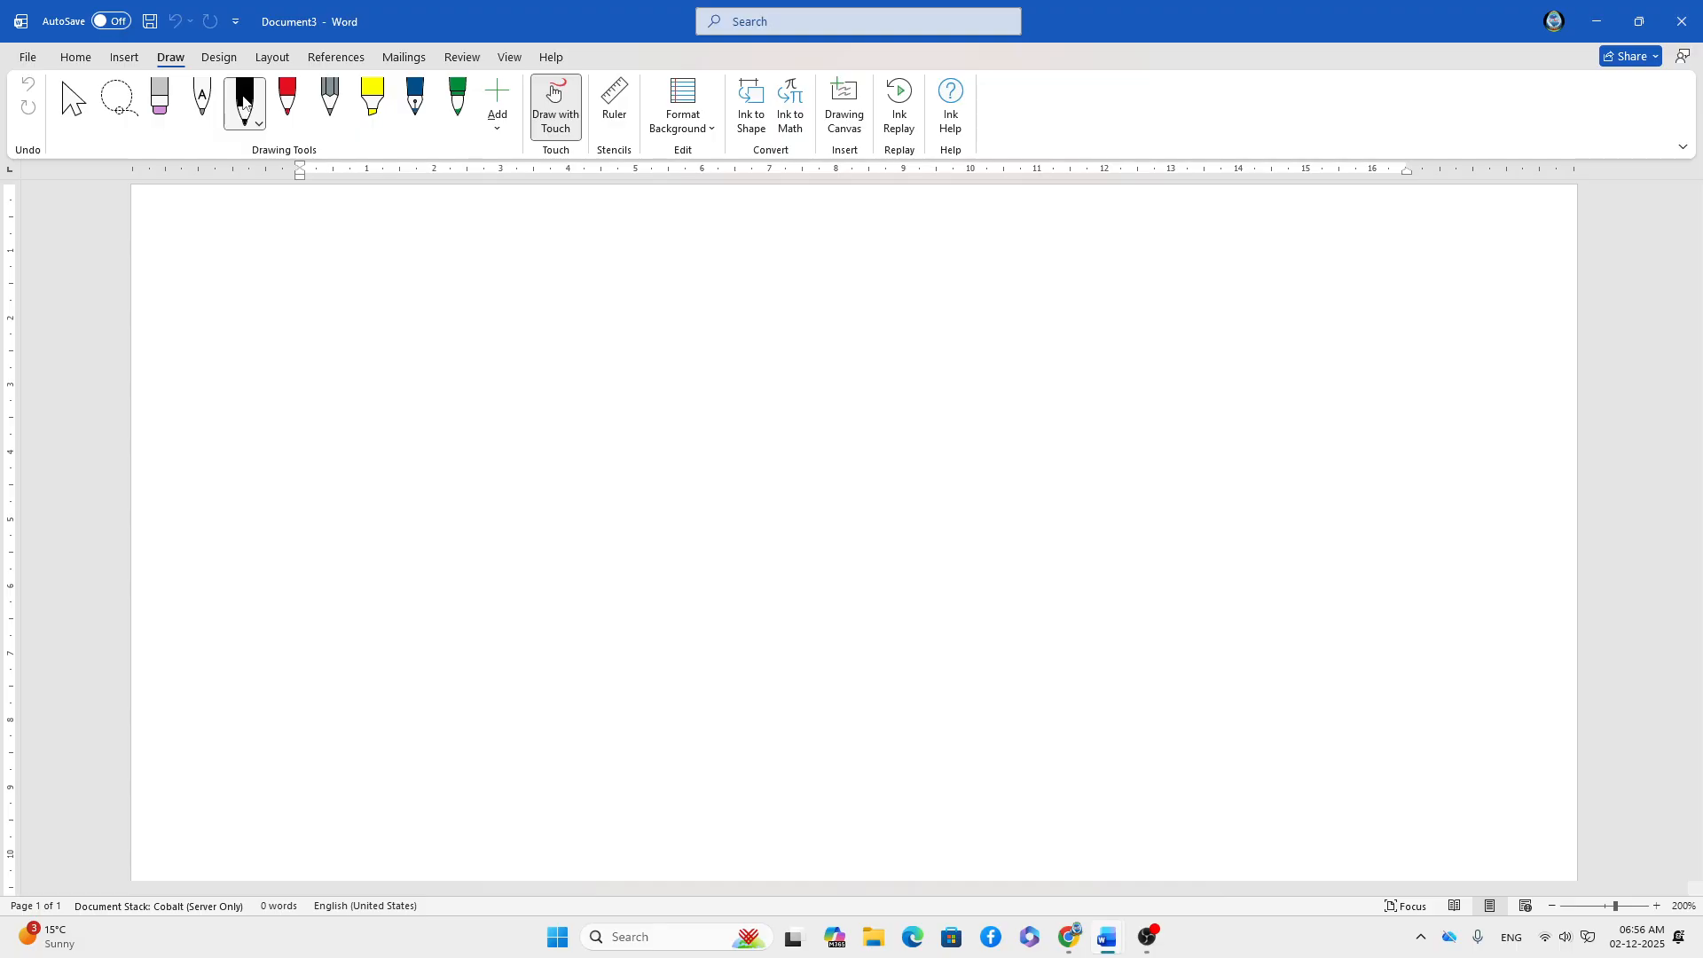
pyautogui.moveTo(279, 258)
pyautogui.mouseDown()
pyautogui.moveTo(365, 228)
pyautogui.moveTo(310, 348)
pyautogui.moveTo(494, 304)
pyautogui.moveTo(499, 357)
pyautogui.mouseUp()
pyautogui.click(539, 353)
pyautogui.moveTo(526, 286); pyautogui.dragTo(540, 353)
pyautogui.moveTo(577, 282)
pyautogui.mouseDown()
pyautogui.moveTo(635, 276)
pyautogui.moveTo(653, 355)
pyautogui.mouseUp()
pyautogui.moveTo(463, 278); pyautogui.dragTo(669, 268)
pyautogui.click(664, 265)
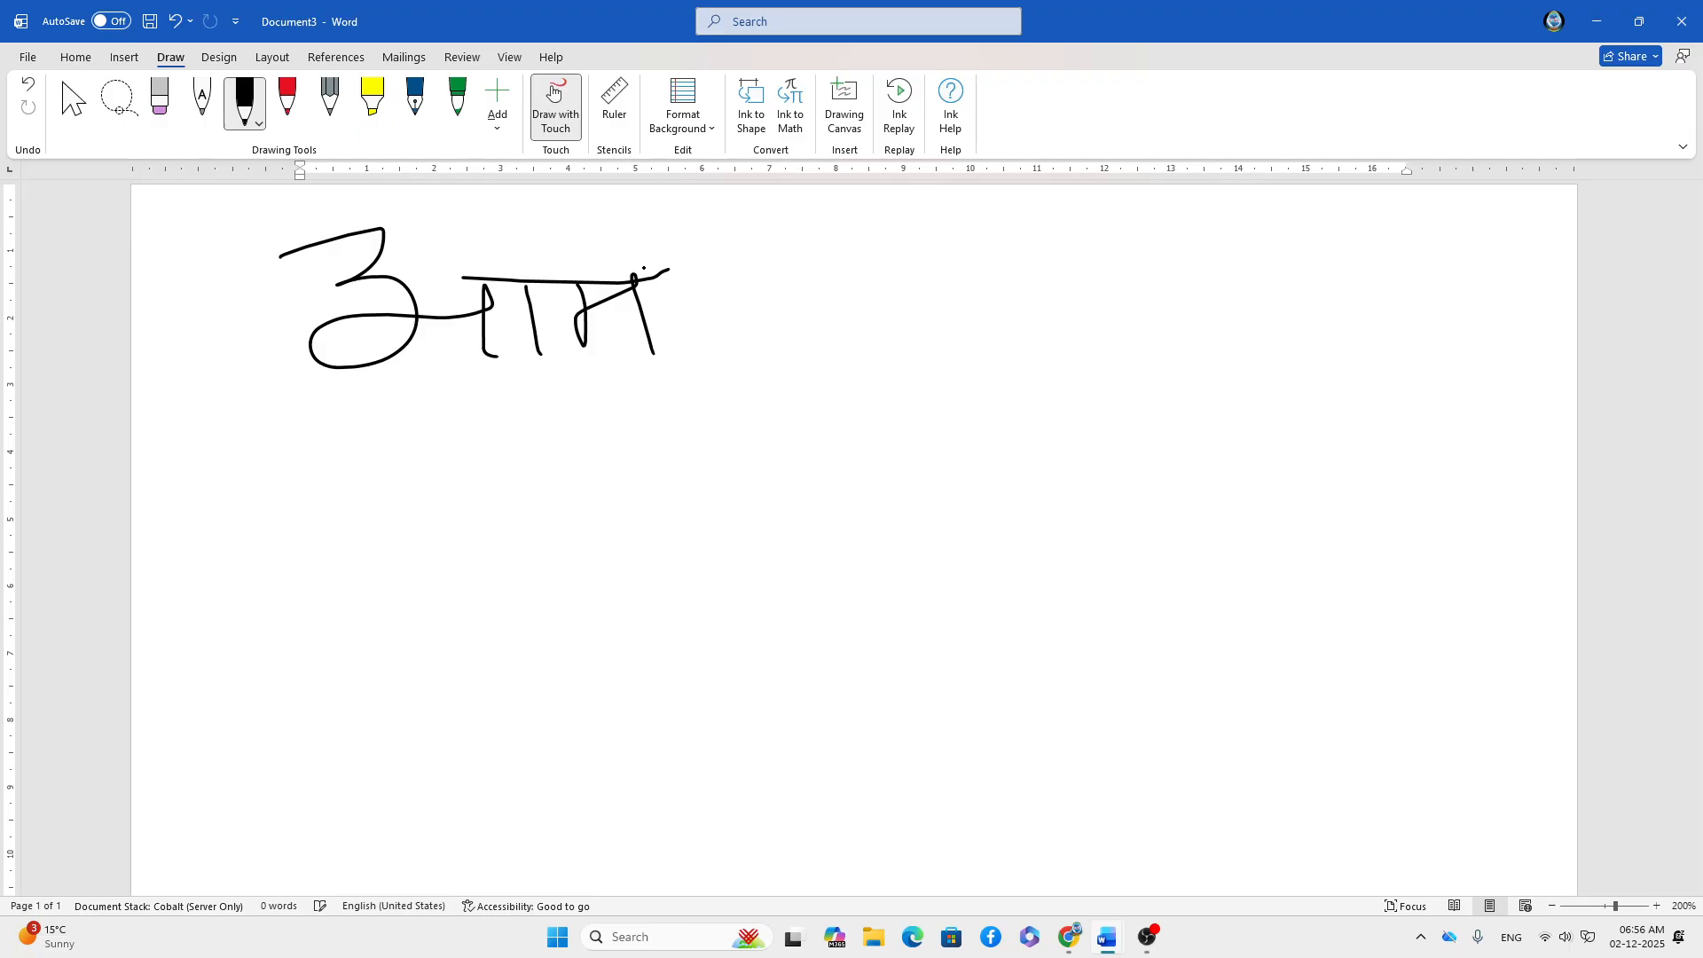
# - Draw three 3-shaped strokes beside the handwritten word, using the thinnest, second and third black pen thicknesses in turn
pyautogui.click(259, 125)
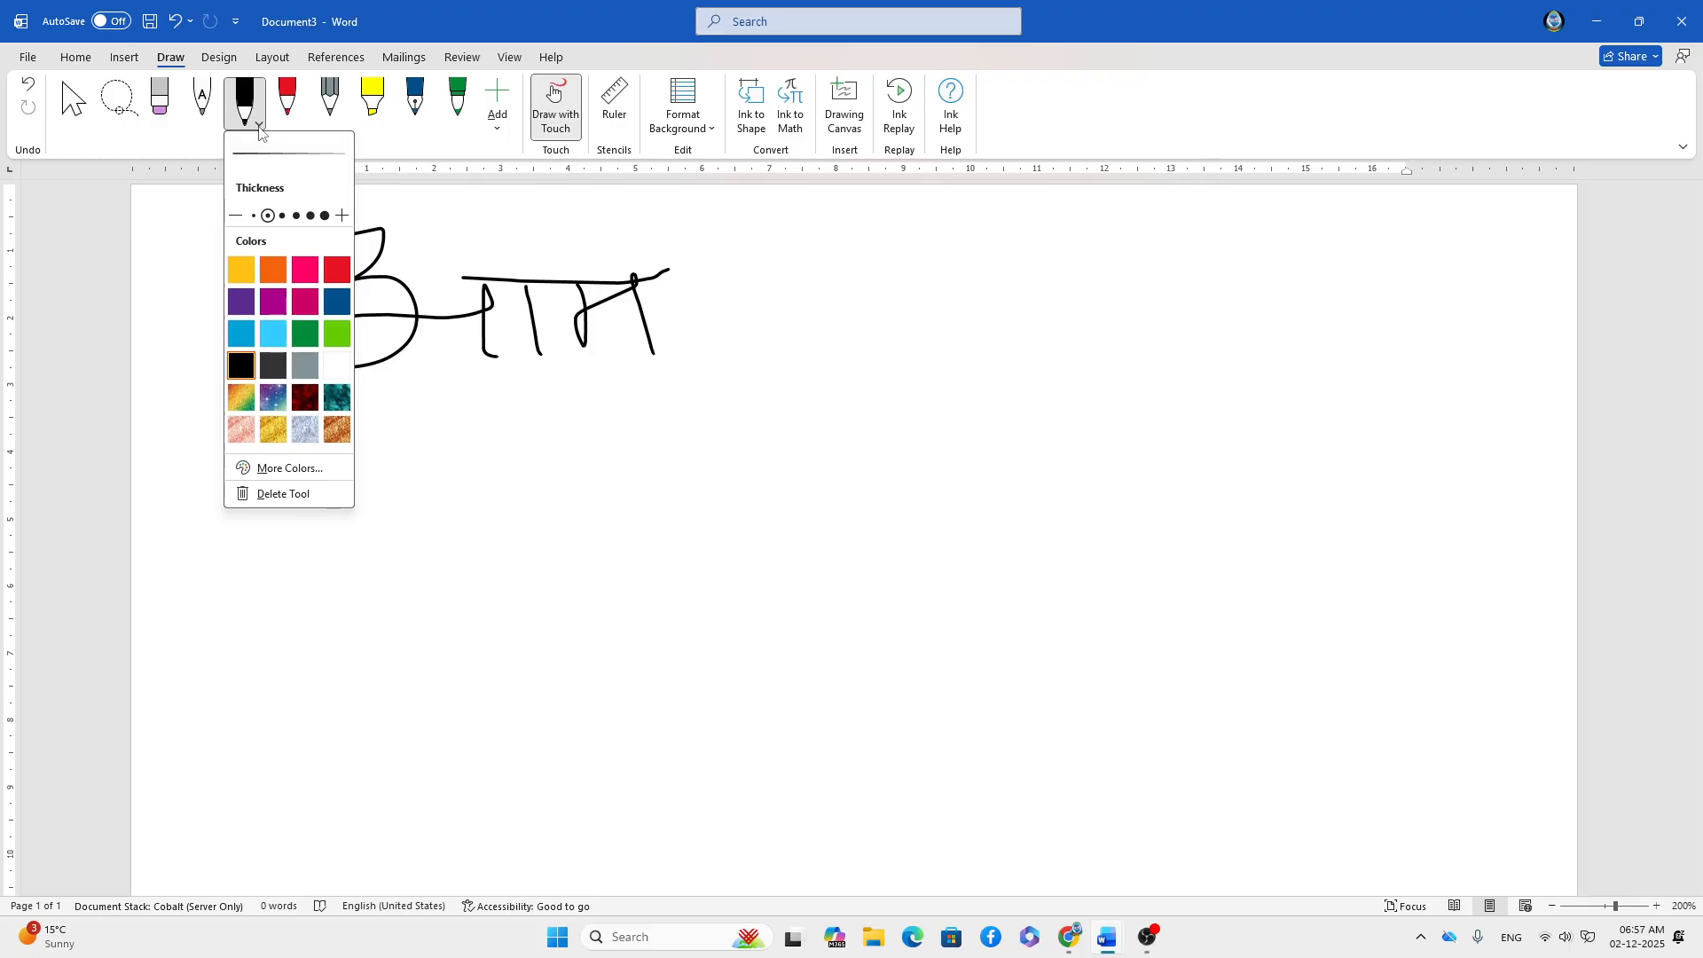
pyautogui.click(254, 217)
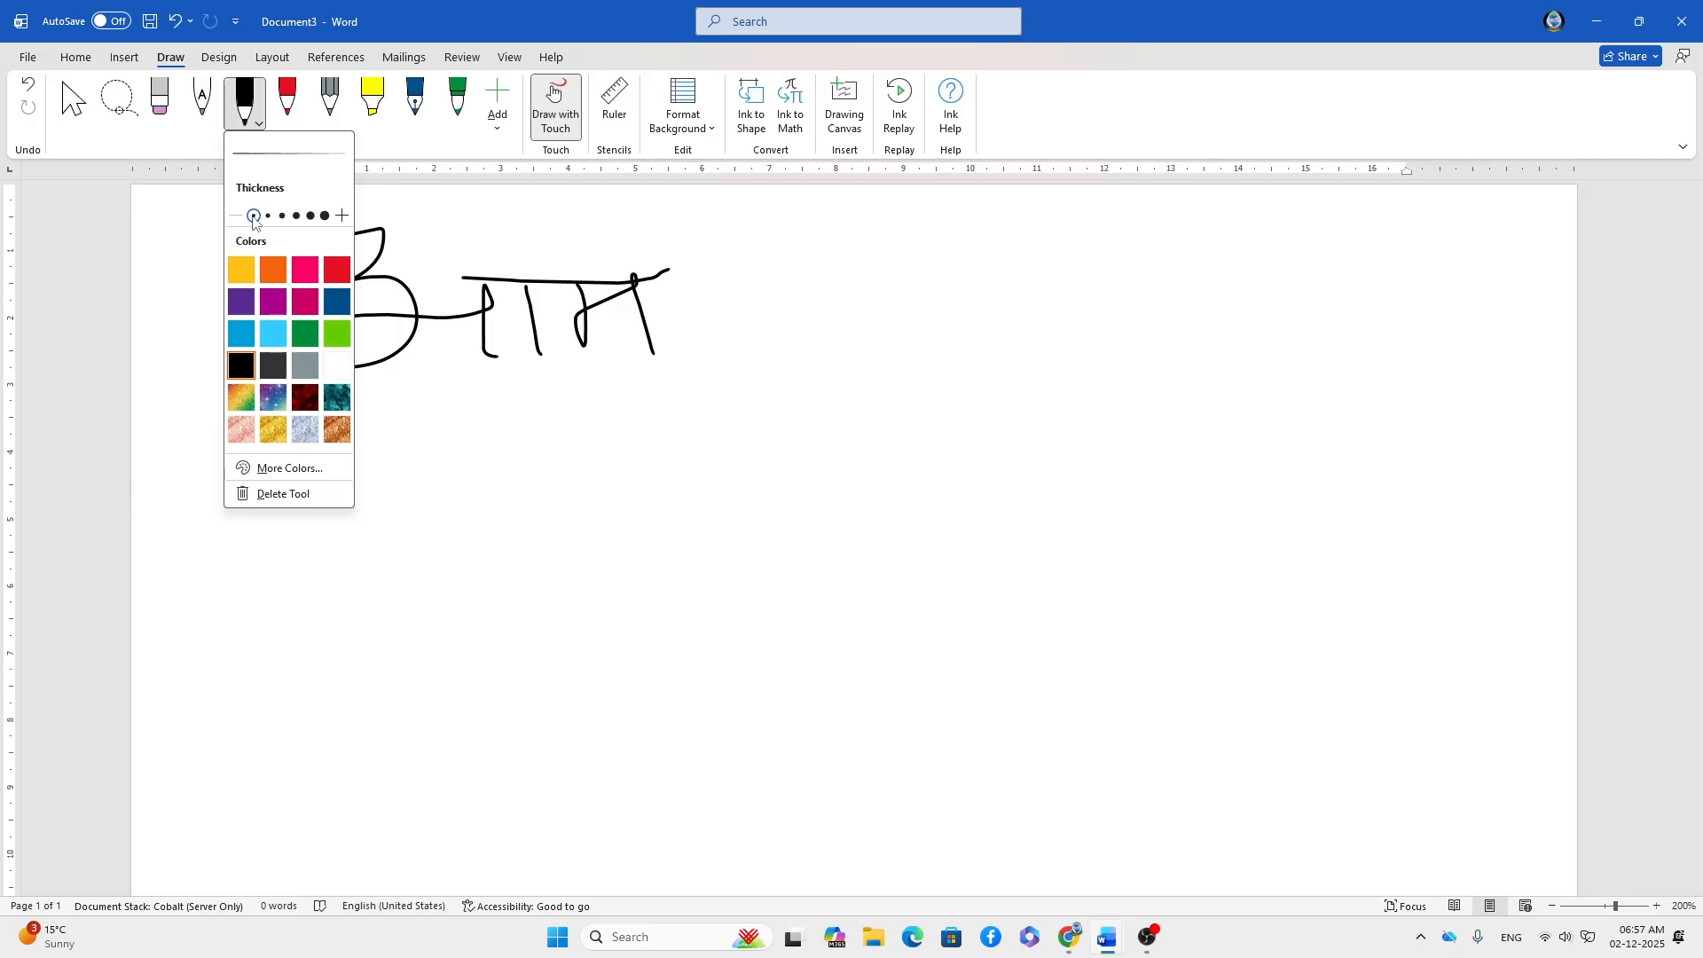
pyautogui.moveTo(760, 293)
pyautogui.mouseDown()
pyautogui.moveTo(780, 282)
pyautogui.moveTo(849, 321)
pyautogui.moveTo(796, 379)
pyautogui.mouseUp()
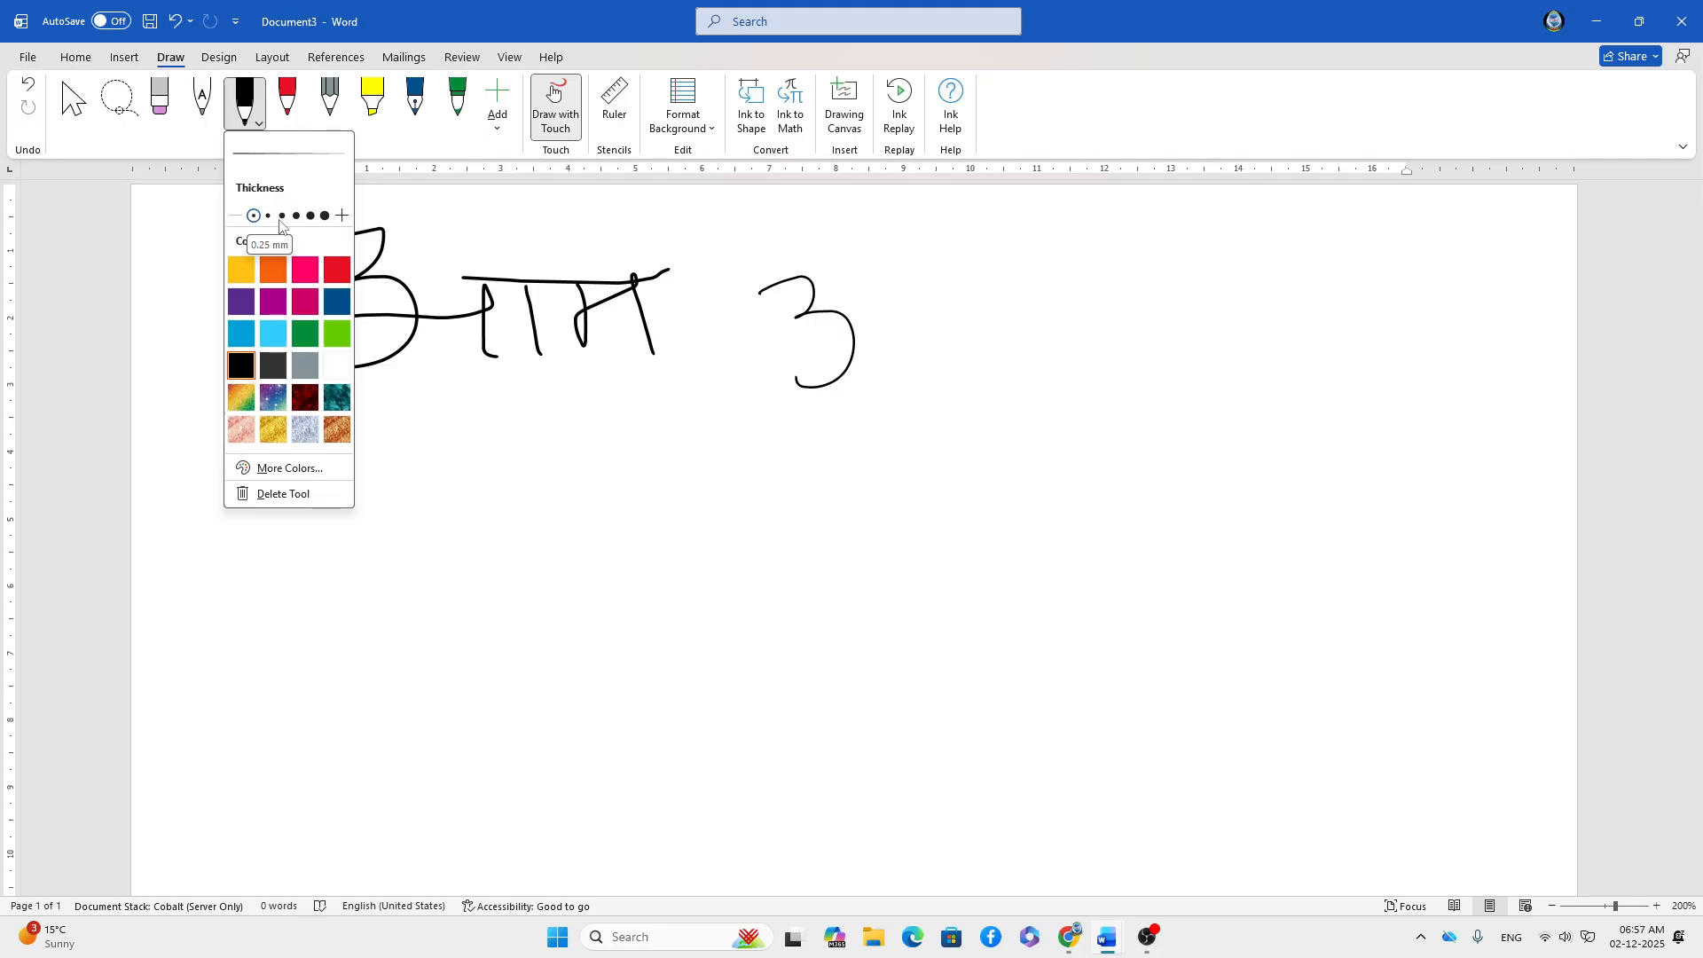
pyautogui.click(268, 216)
pyautogui.moveTo(860, 303)
pyautogui.mouseDown()
pyautogui.moveTo(892, 281)
pyautogui.moveTo(927, 330)
pyautogui.moveTo(902, 361)
pyautogui.mouseUp()
pyautogui.click(259, 125)
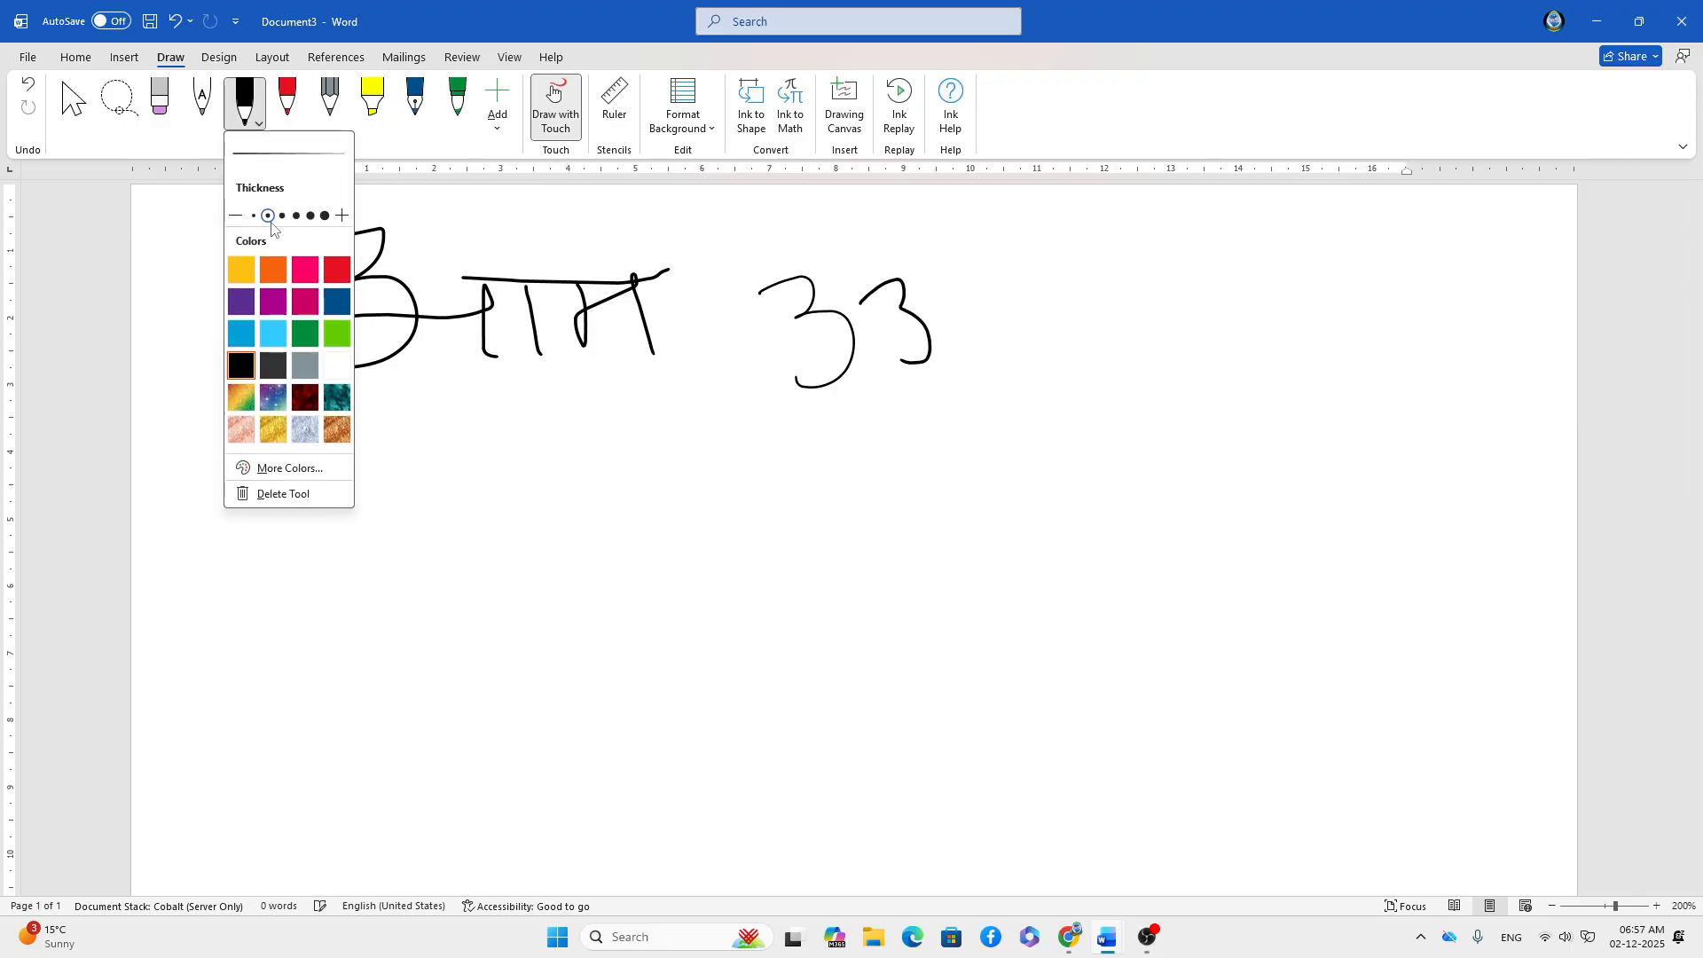
pyautogui.click(282, 215)
pyautogui.moveTo(949, 291)
pyautogui.mouseDown()
pyautogui.moveTo(1007, 298)
pyautogui.moveTo(1036, 365)
pyautogui.moveTo(985, 383)
pyautogui.mouseUp()
# - Draw three more 3-shaped strokes with the black pen, using the fourth, fifth and thickest thickness settings in turn
pyautogui.click(259, 125)
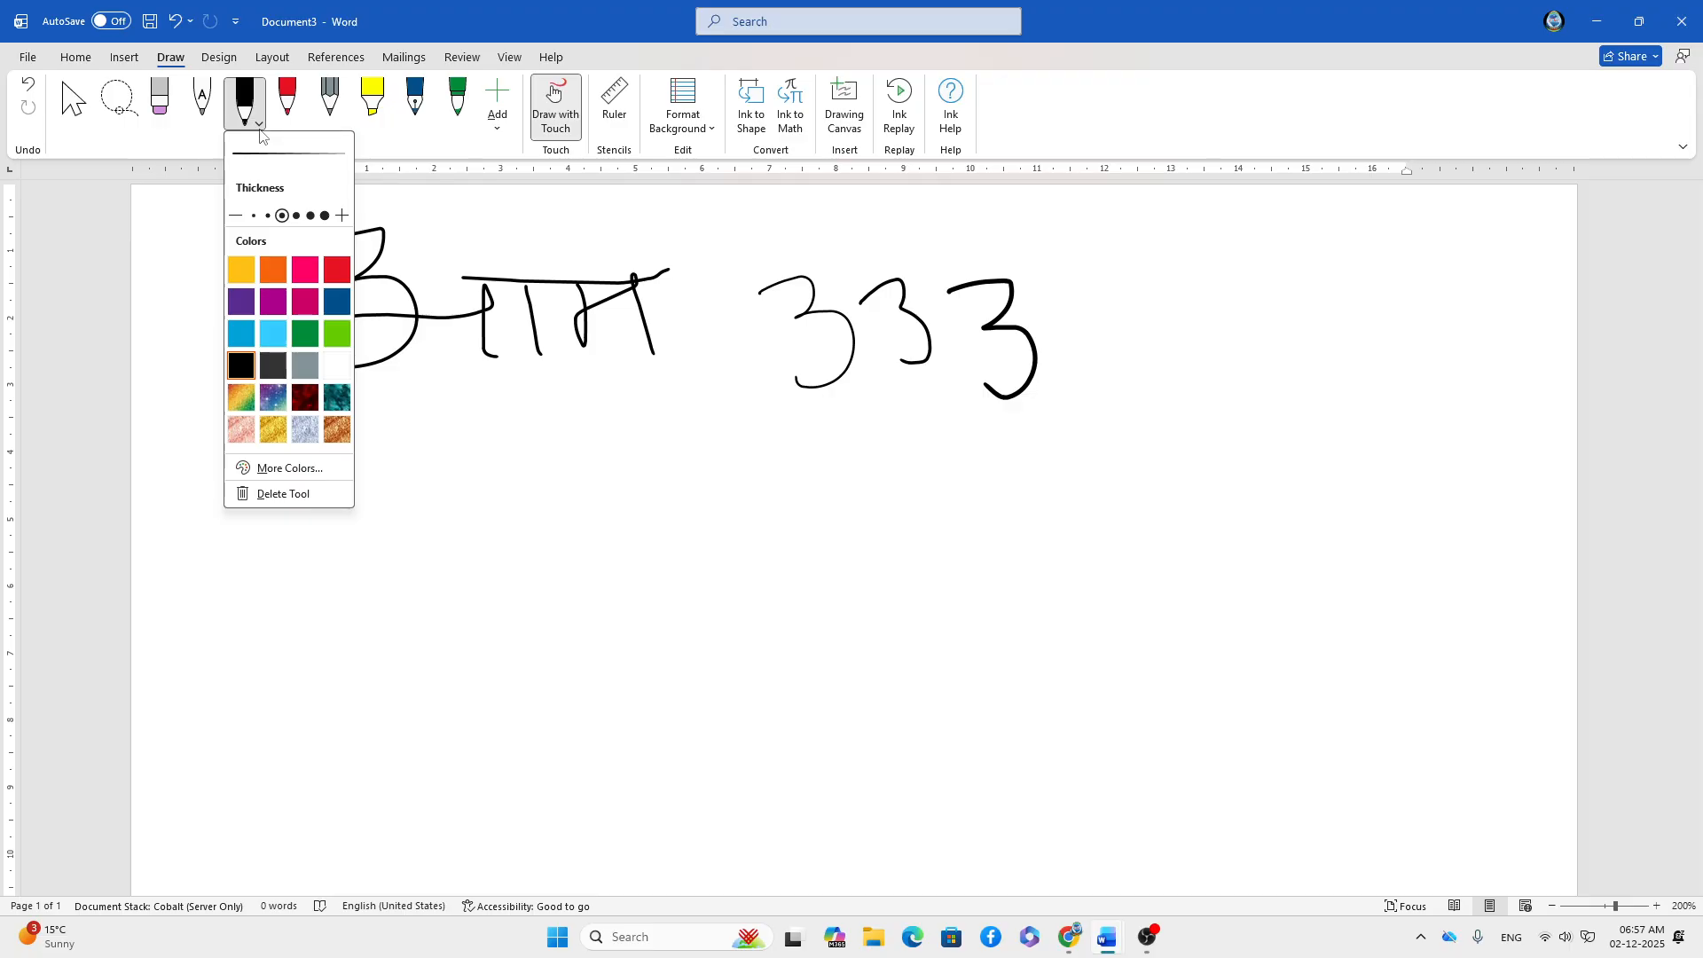
pyautogui.click(259, 125)
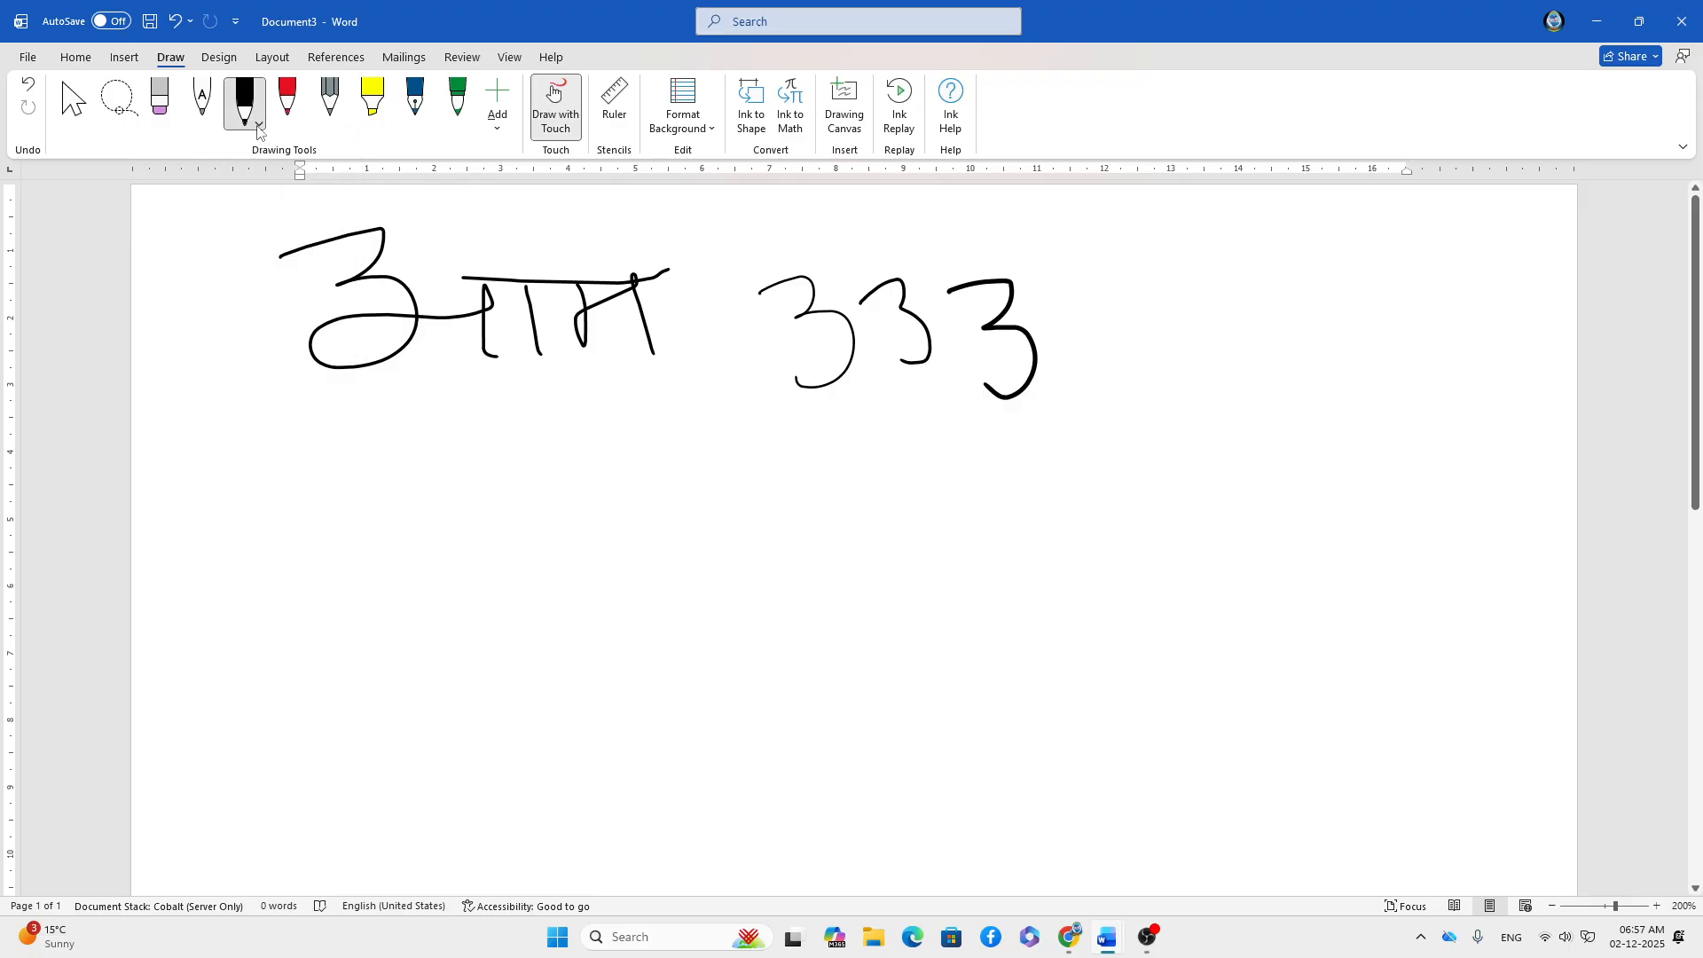
pyautogui.click(259, 125)
pyautogui.click(296, 215)
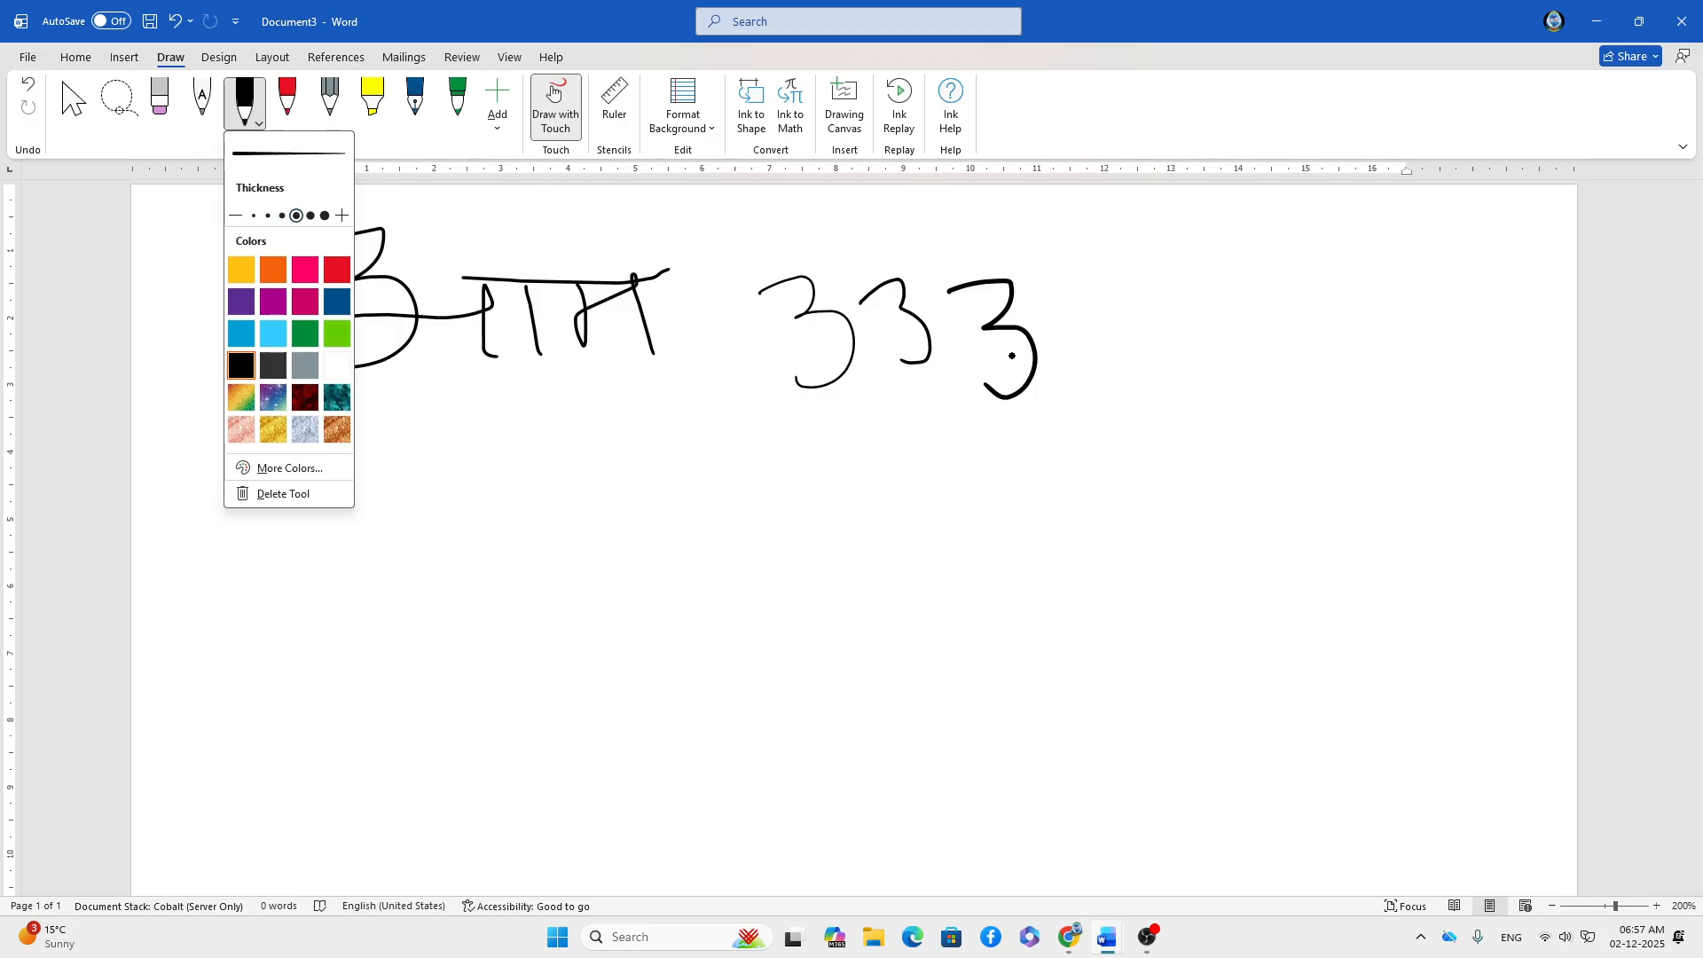
pyautogui.moveTo(1065, 287)
pyautogui.mouseDown()
pyautogui.moveTo(1109, 364)
pyautogui.moveTo(1079, 438)
pyautogui.mouseUp()
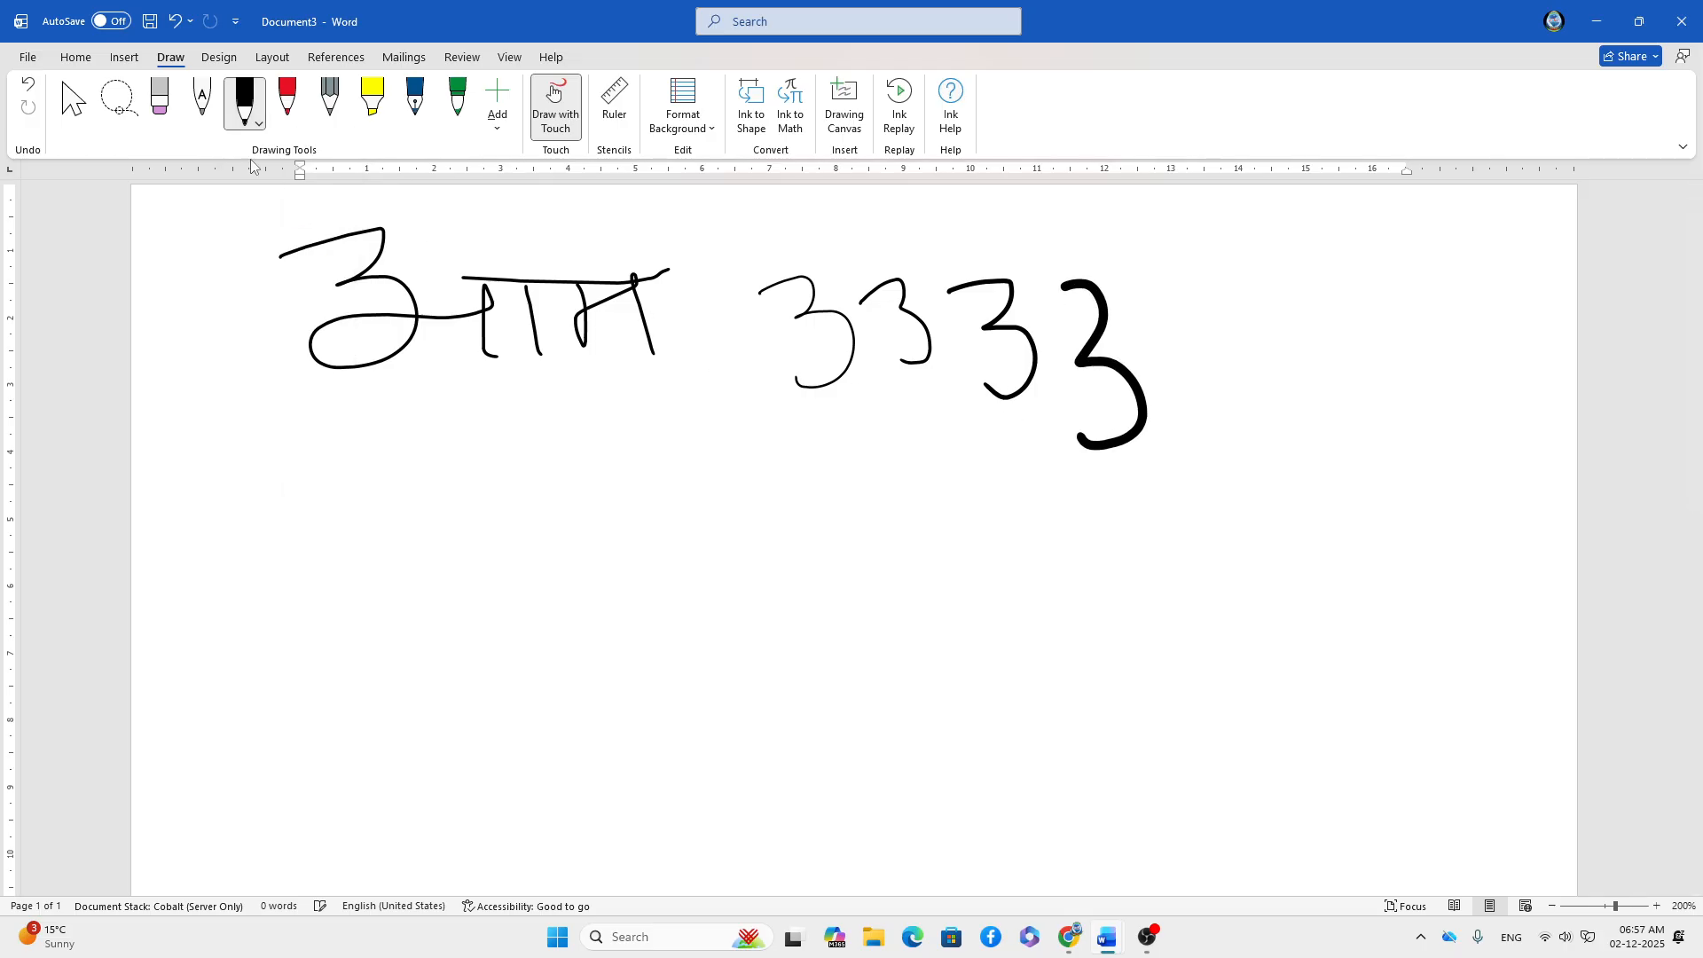
pyautogui.click(257, 125)
pyautogui.click(310, 216)
pyautogui.moveTo(404, 410)
pyautogui.mouseDown()
pyautogui.moveTo(497, 347)
pyautogui.moveTo(573, 530)
pyautogui.moveTo(479, 543)
pyautogui.mouseUp()
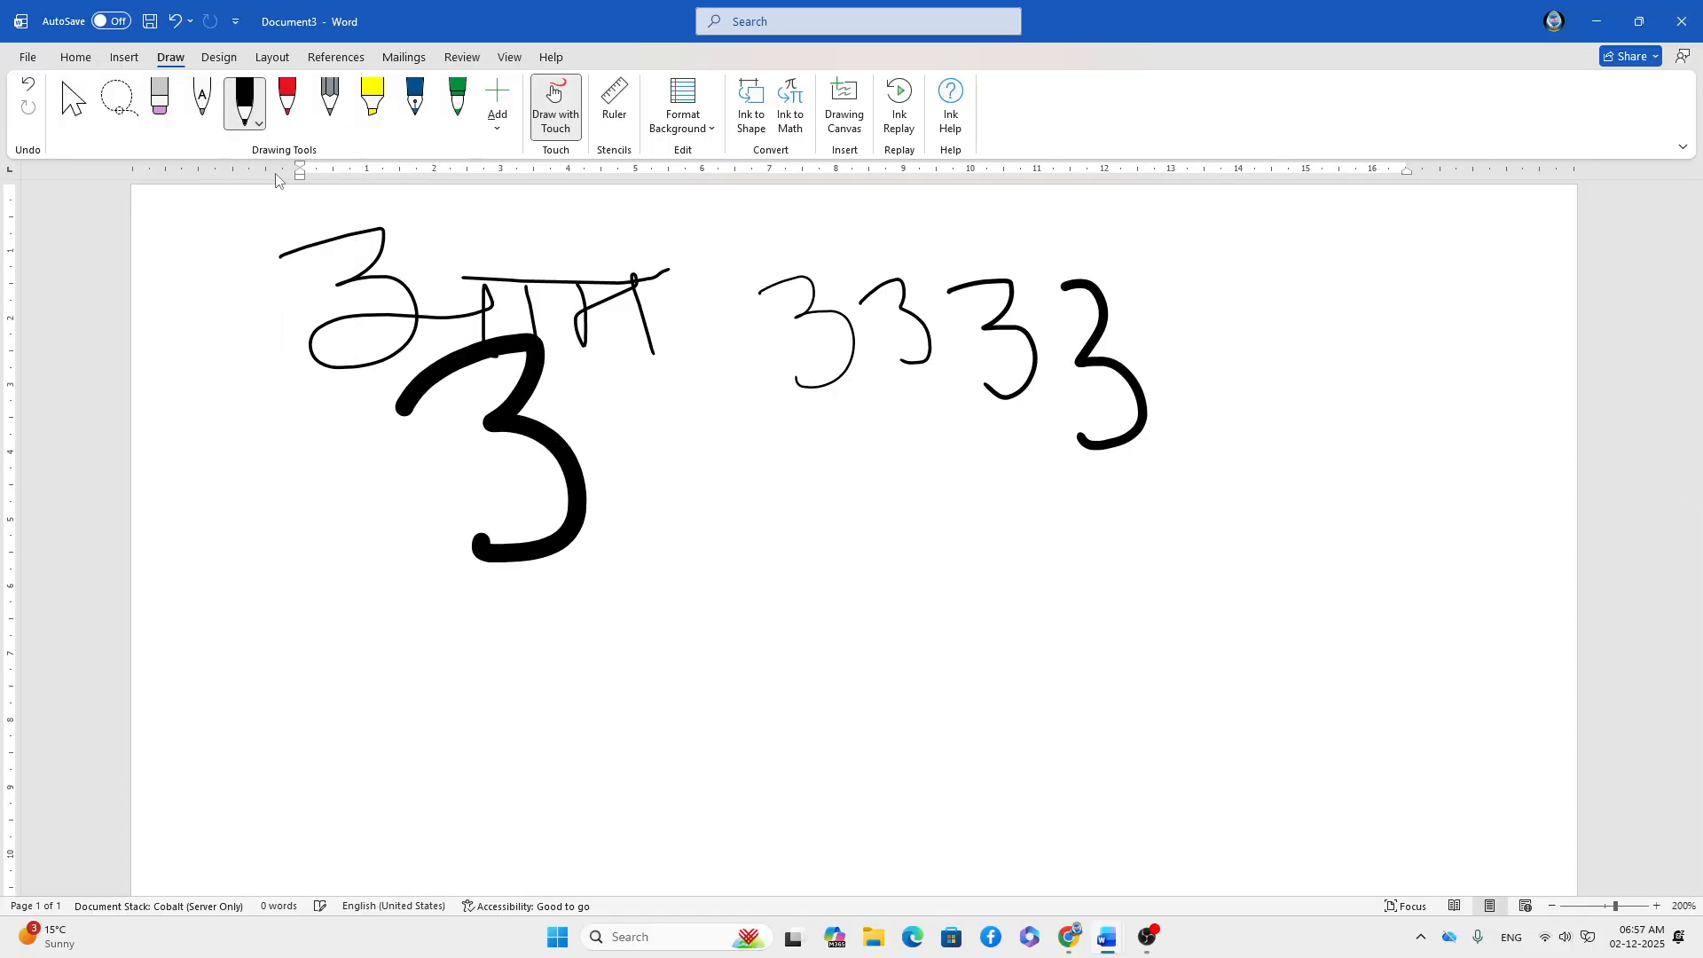
pyautogui.click(258, 124)
pyautogui.click(325, 216)
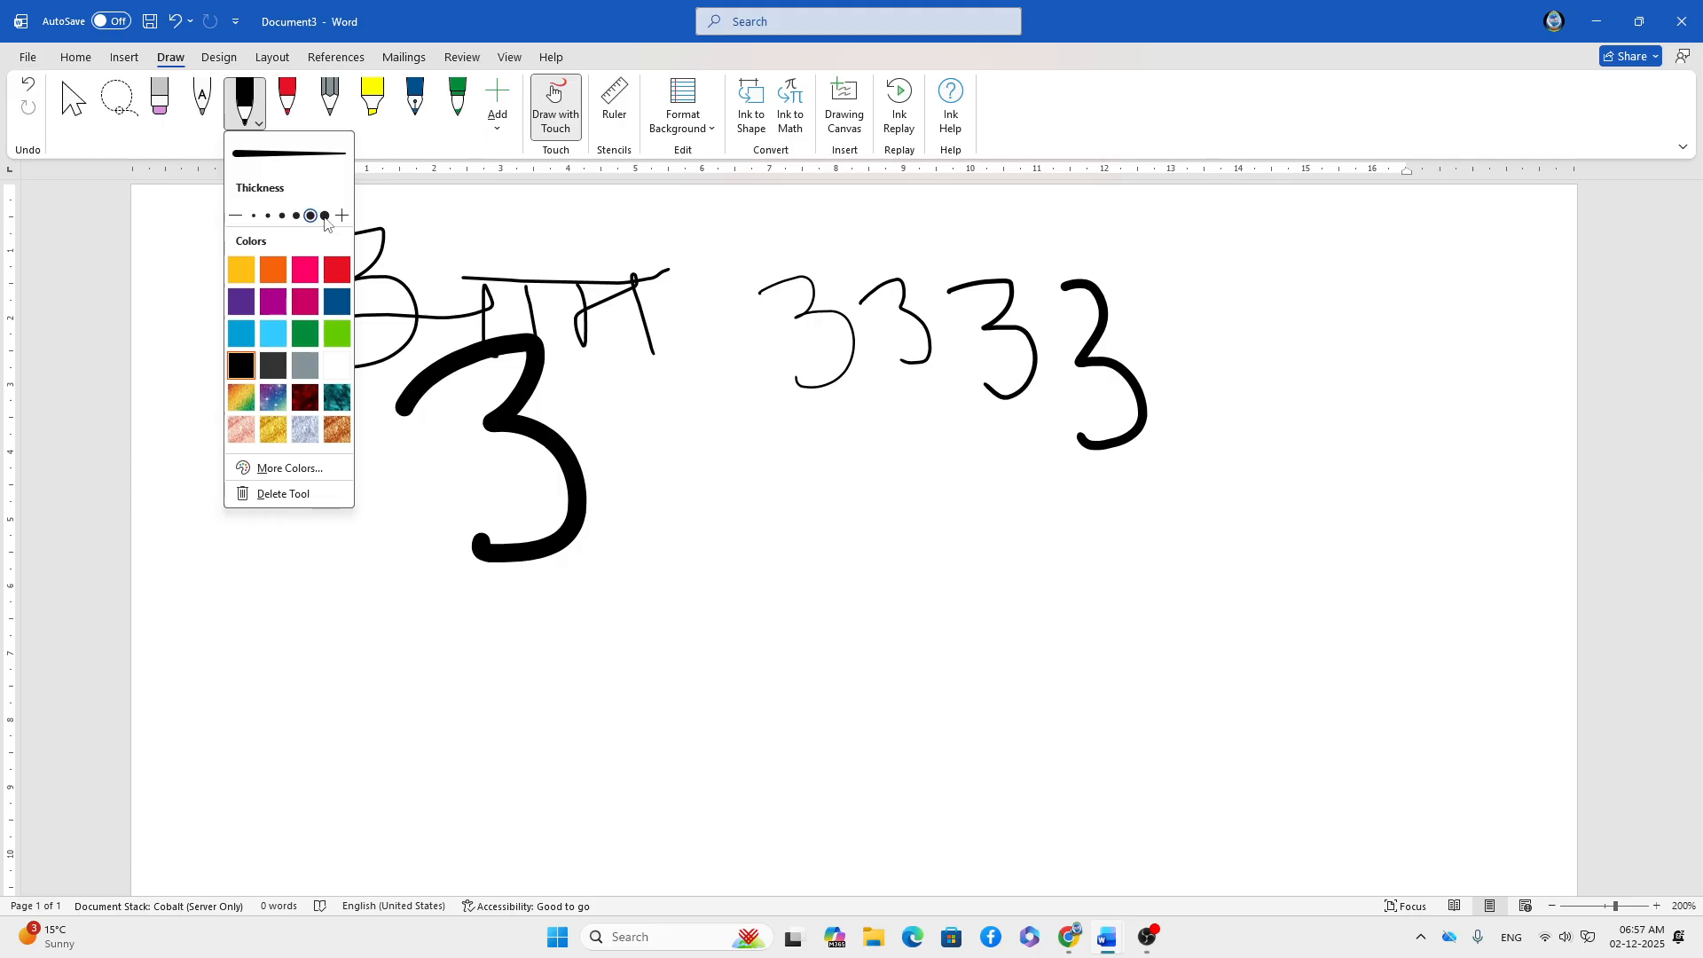
pyautogui.moveTo(683, 486)
pyautogui.mouseDown()
pyautogui.moveTo(760, 546)
pyautogui.moveTo(765, 646)
pyautogui.mouseUp()
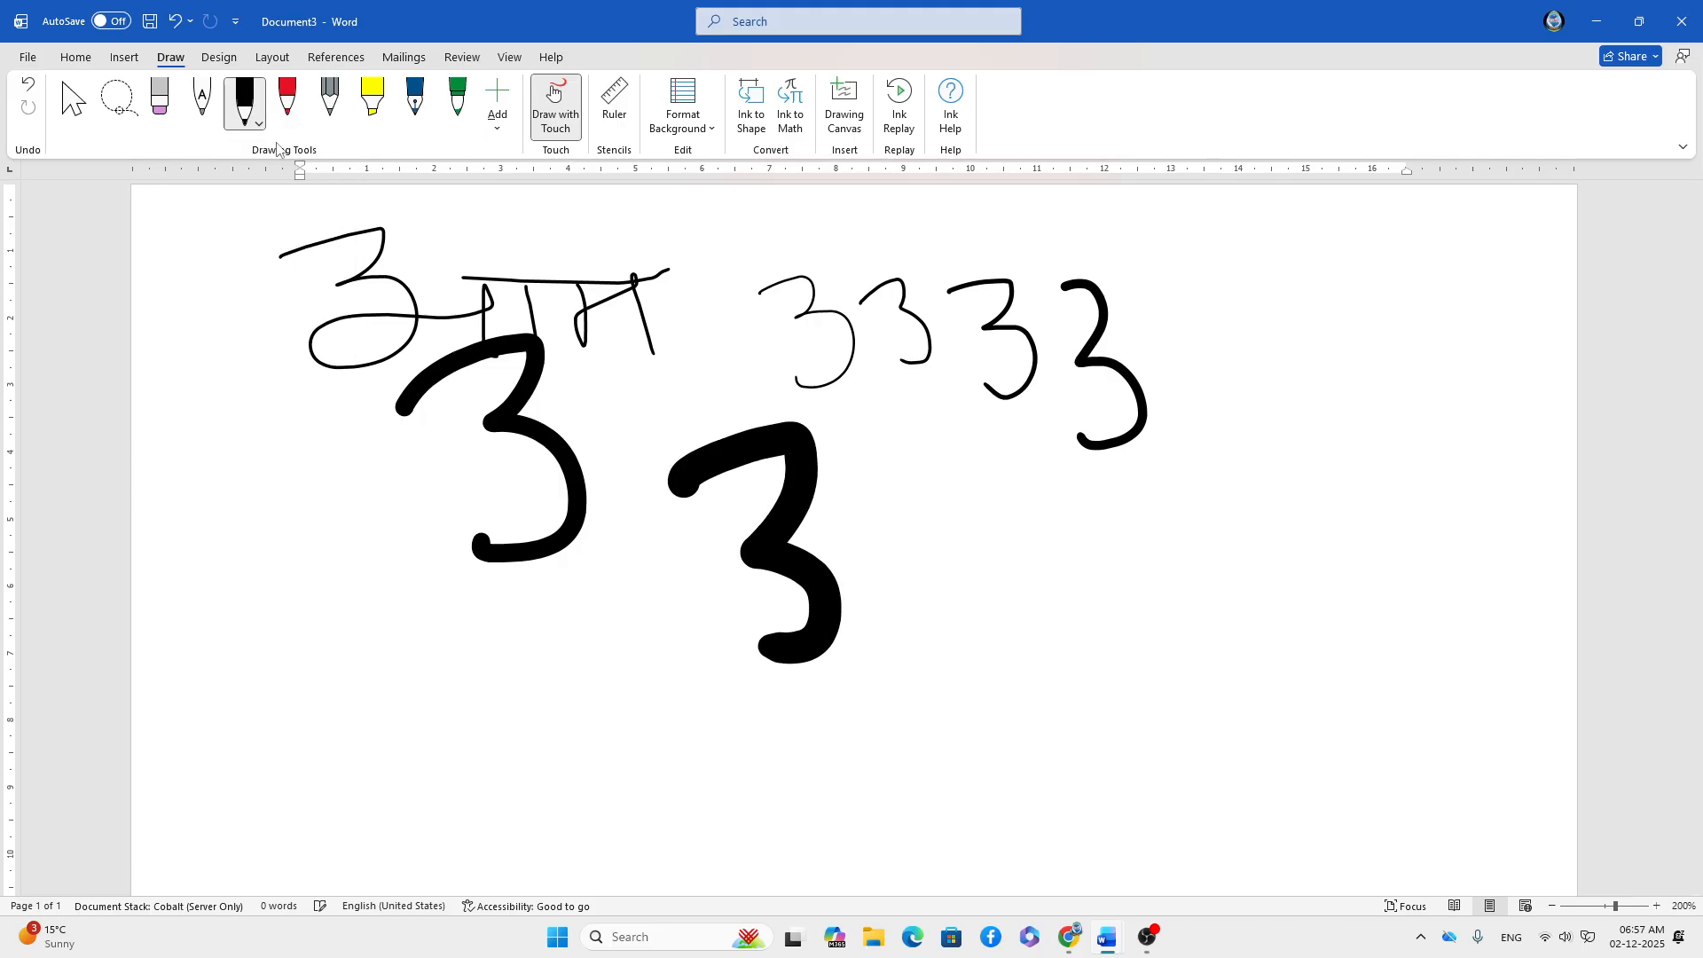
# - Draw another 3-shaped stroke below the thinner ones with the black pen at its thickest setting
pyautogui.click(259, 125)
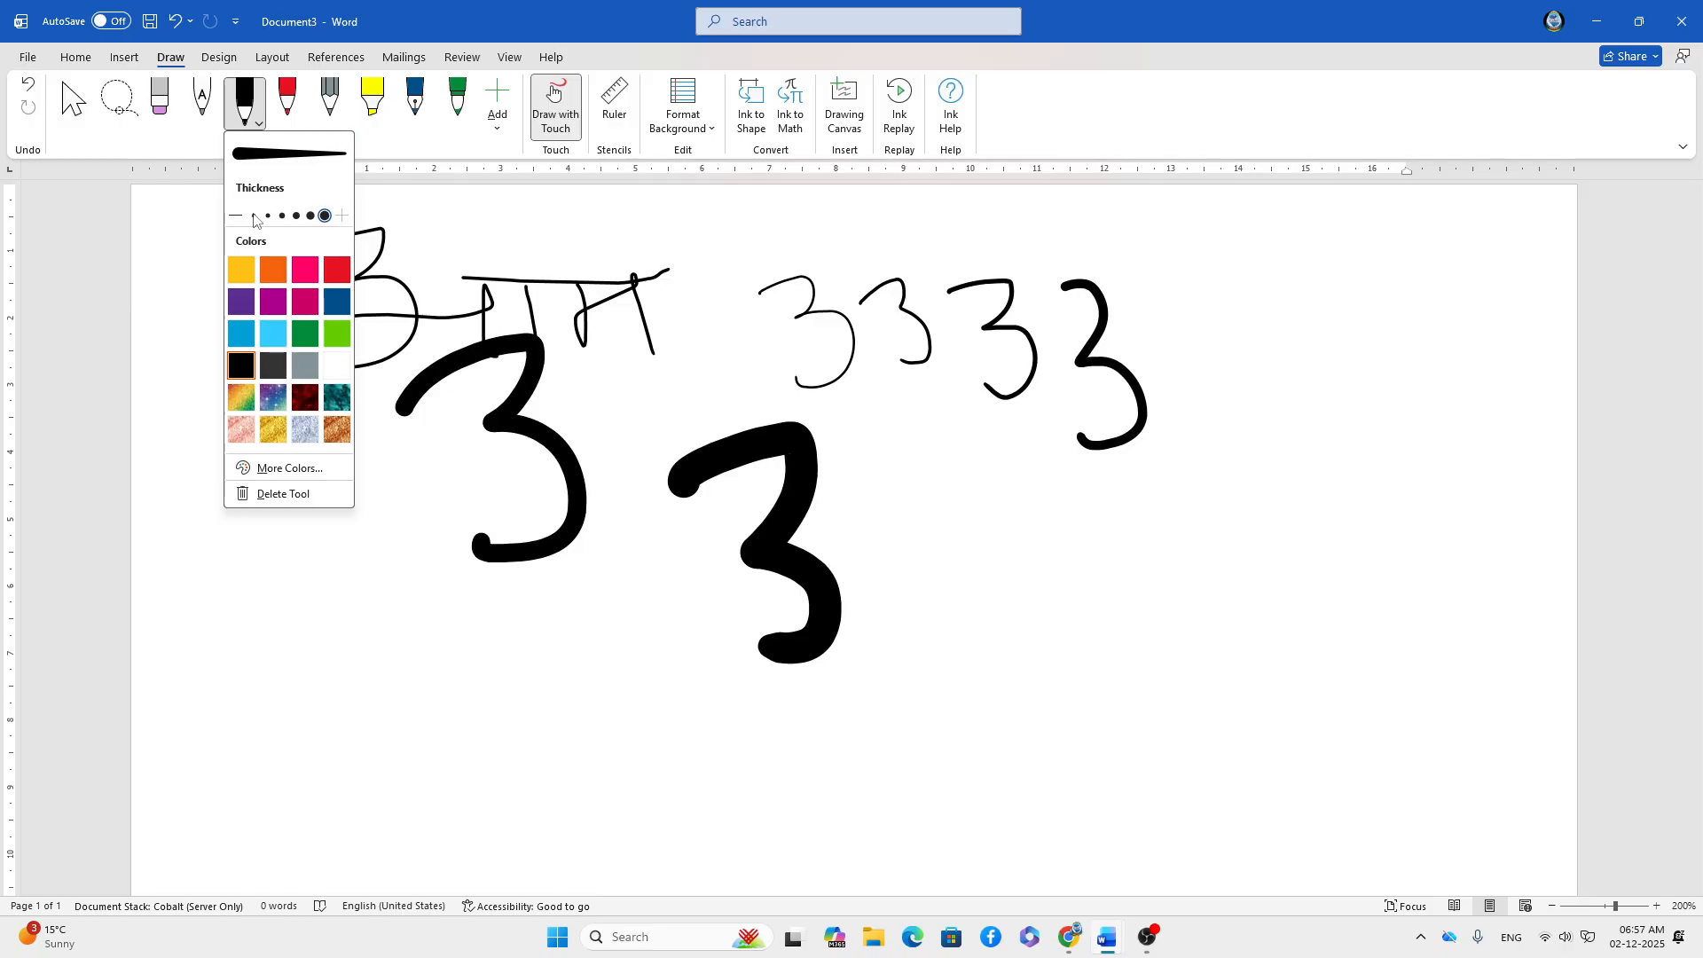
pyautogui.click(310, 216)
pyautogui.click(325, 216)
pyautogui.click(985, 505)
pyautogui.moveTo(1007, 513)
pyautogui.mouseDown()
pyautogui.moveTo(1051, 567)
pyautogui.moveTo(1069, 654)
pyautogui.mouseUp()
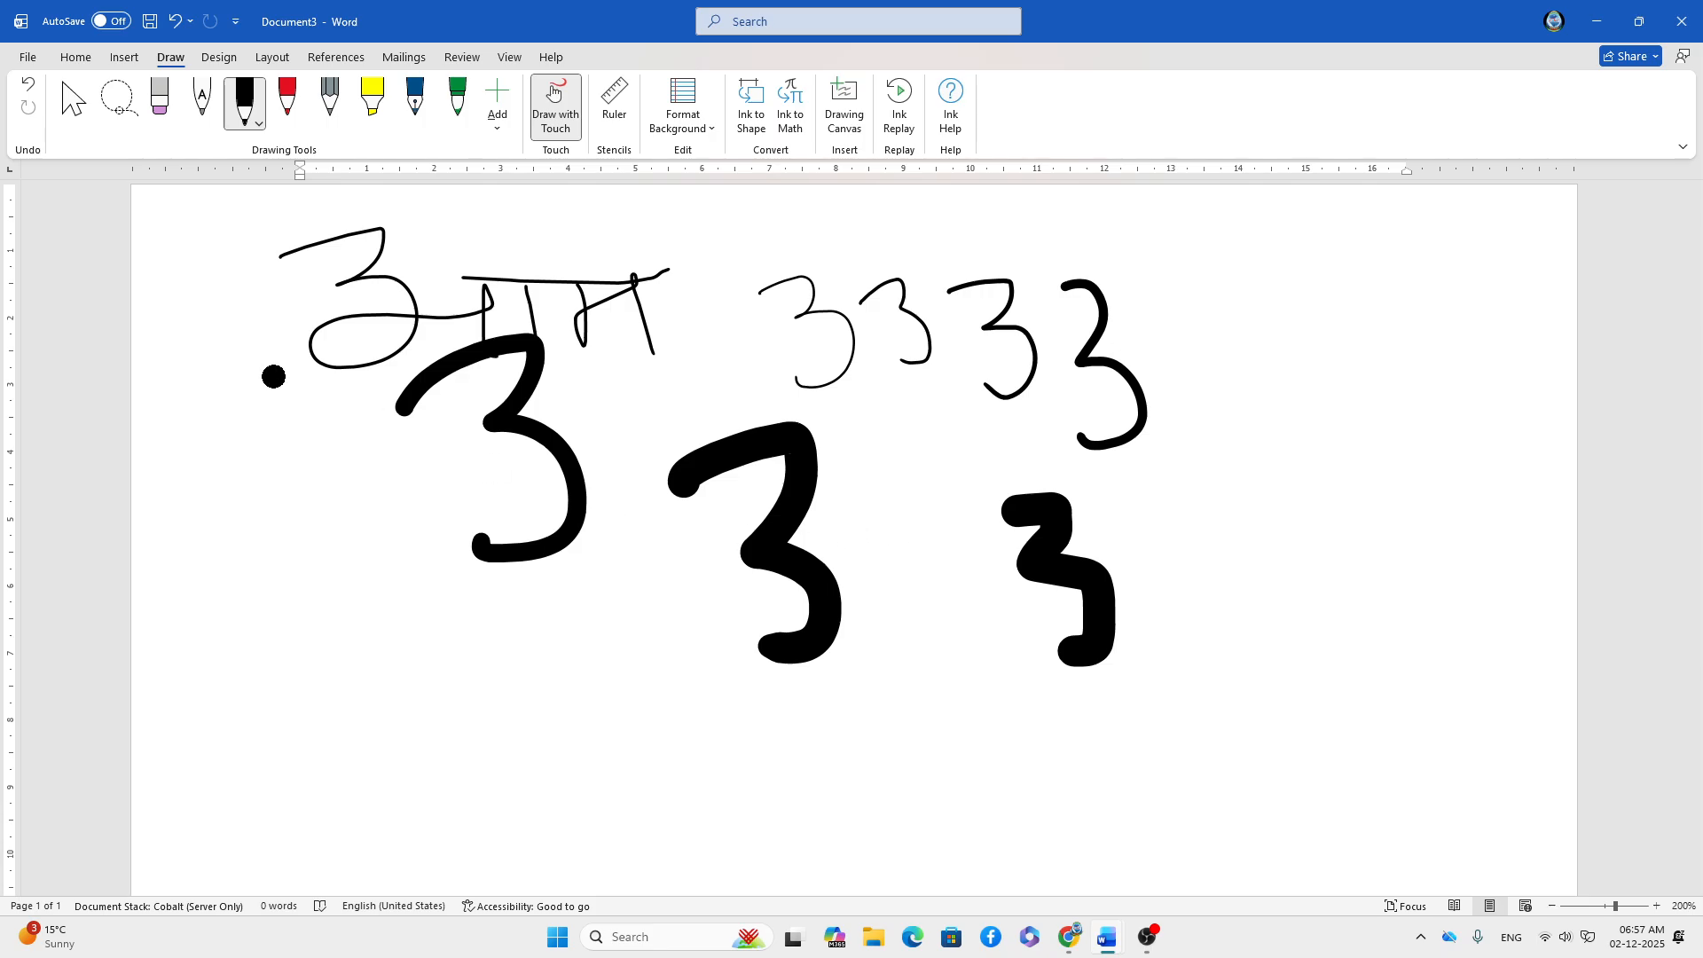
pyautogui.click(258, 126)
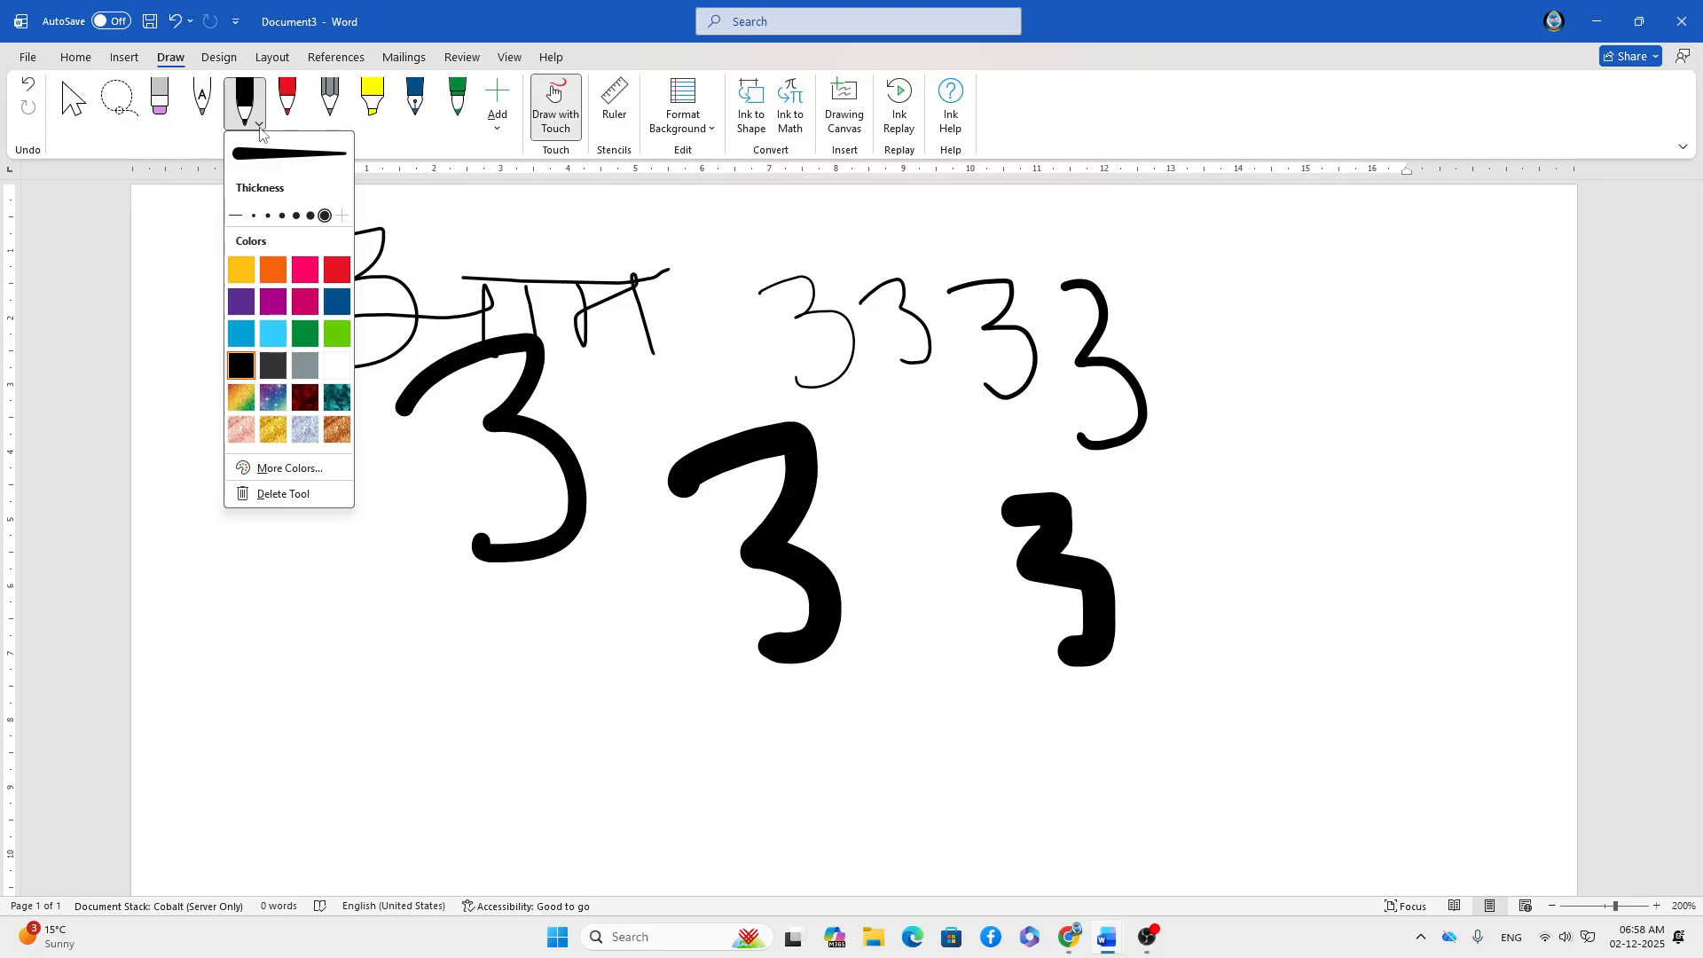
# - Show the page gridlines and draw wavy freehand lines across the grid with the black pen at its second-thinnest setting
pyautogui.click(511, 58)
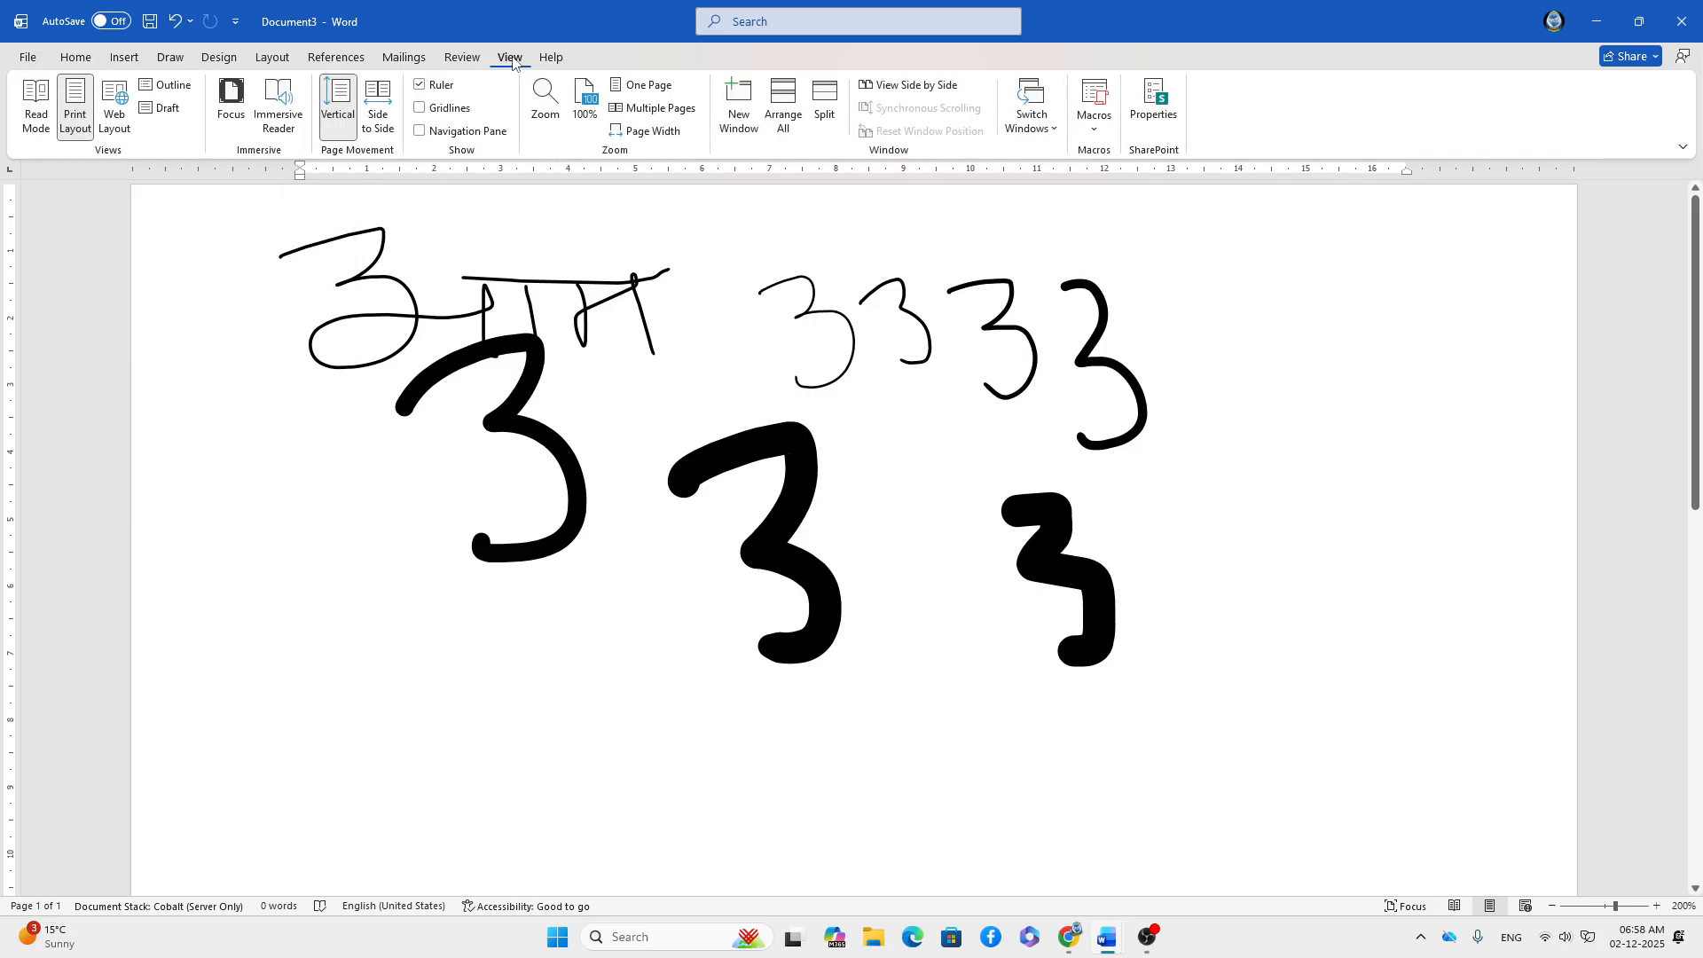
pyautogui.click(460, 108)
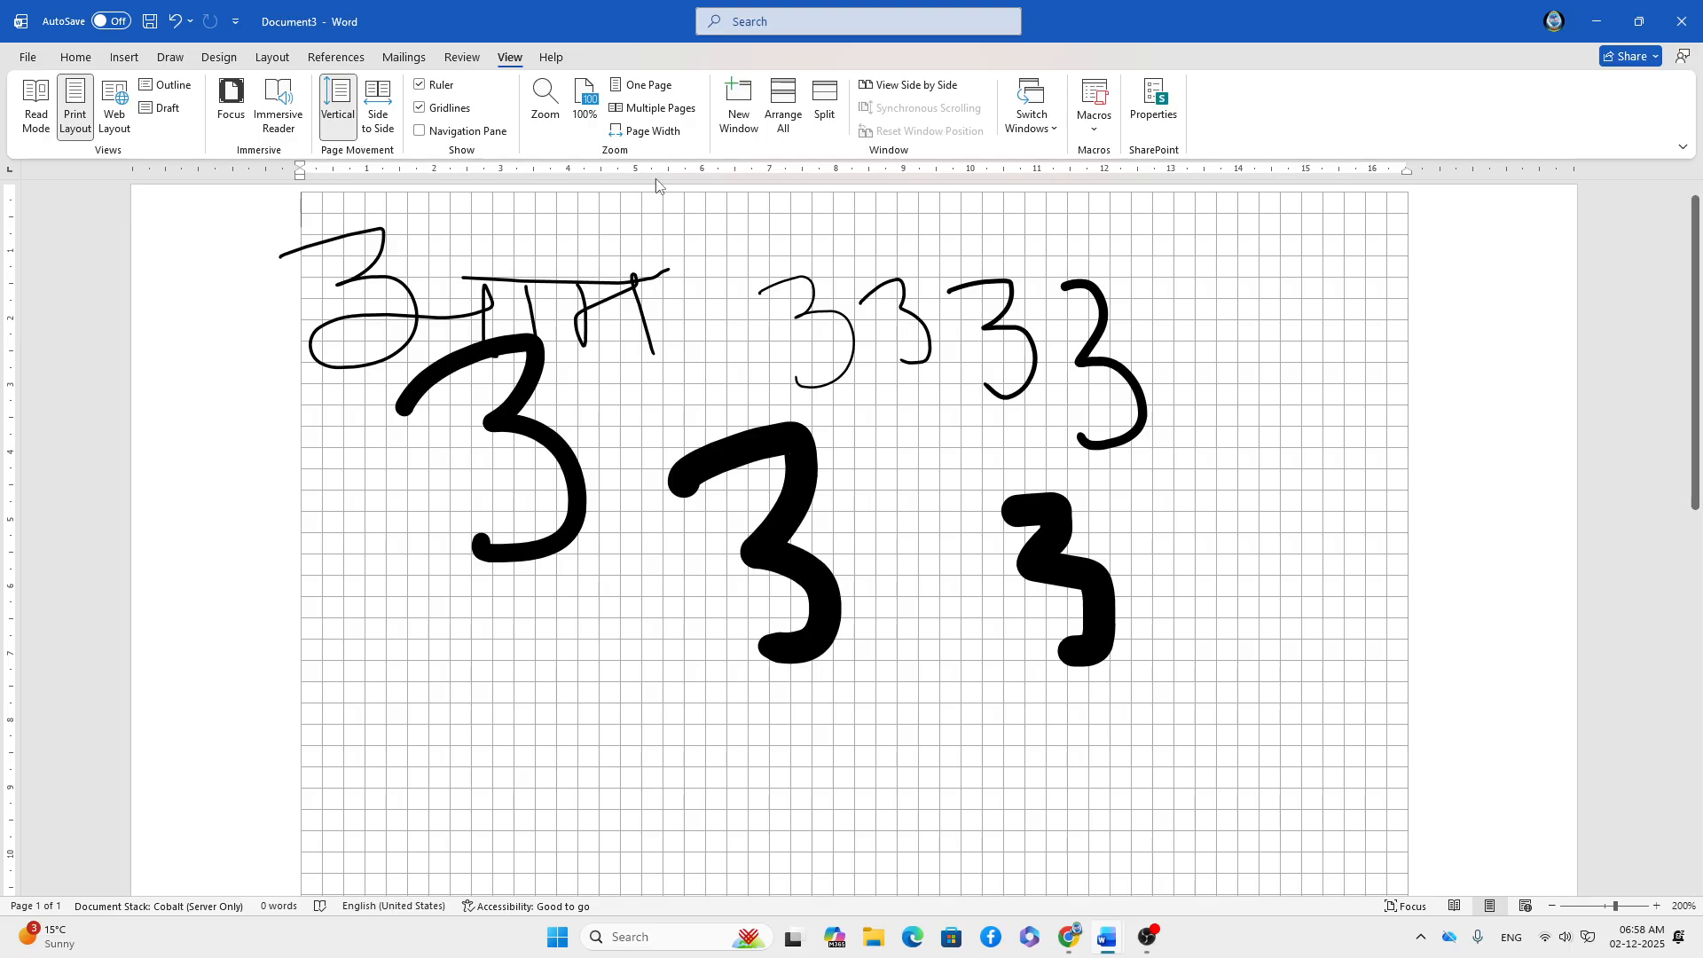
pyautogui.click(170, 57)
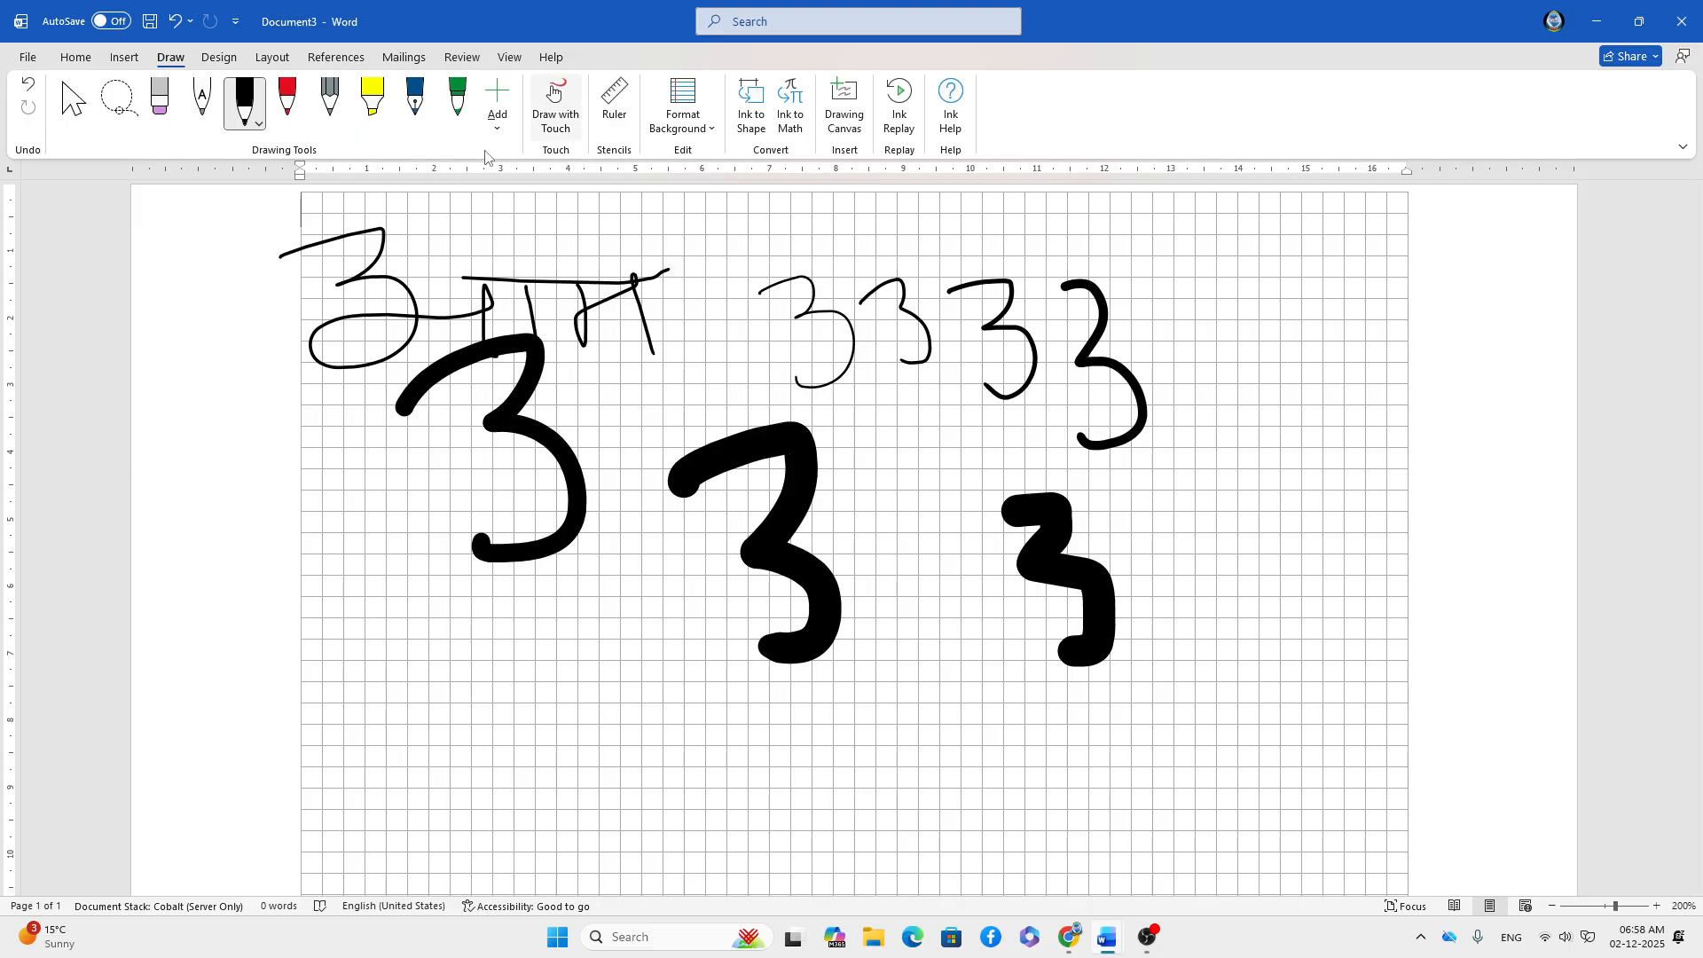
pyautogui.click(258, 122)
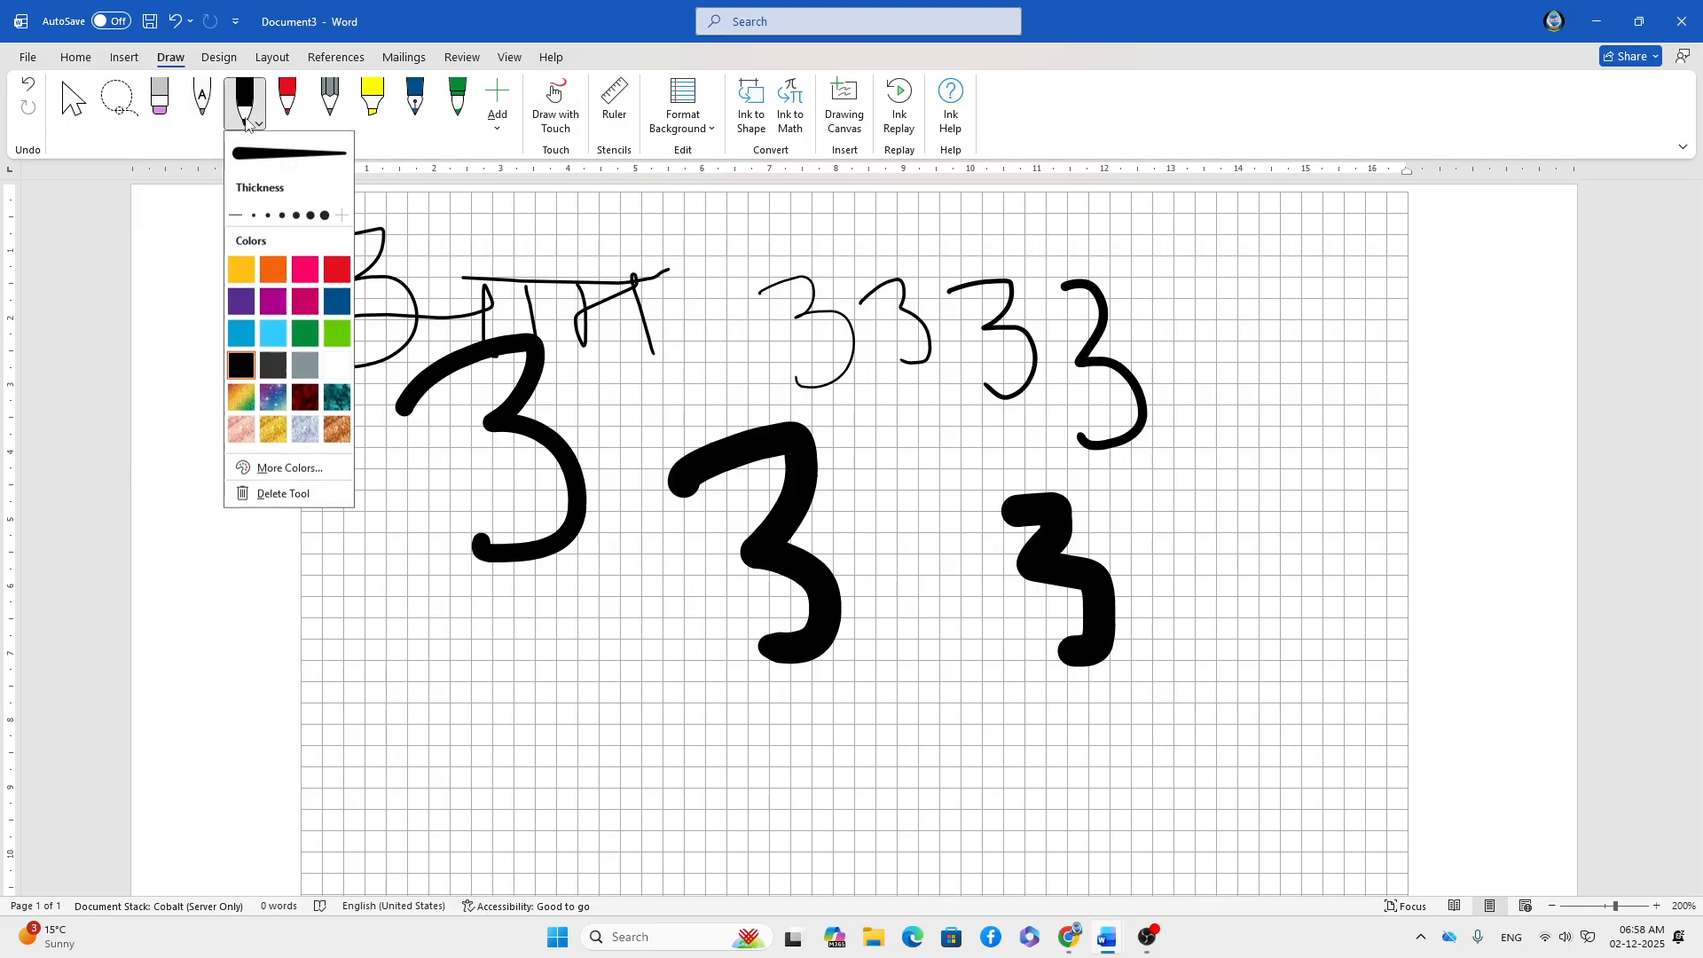
pyautogui.click(519, 679)
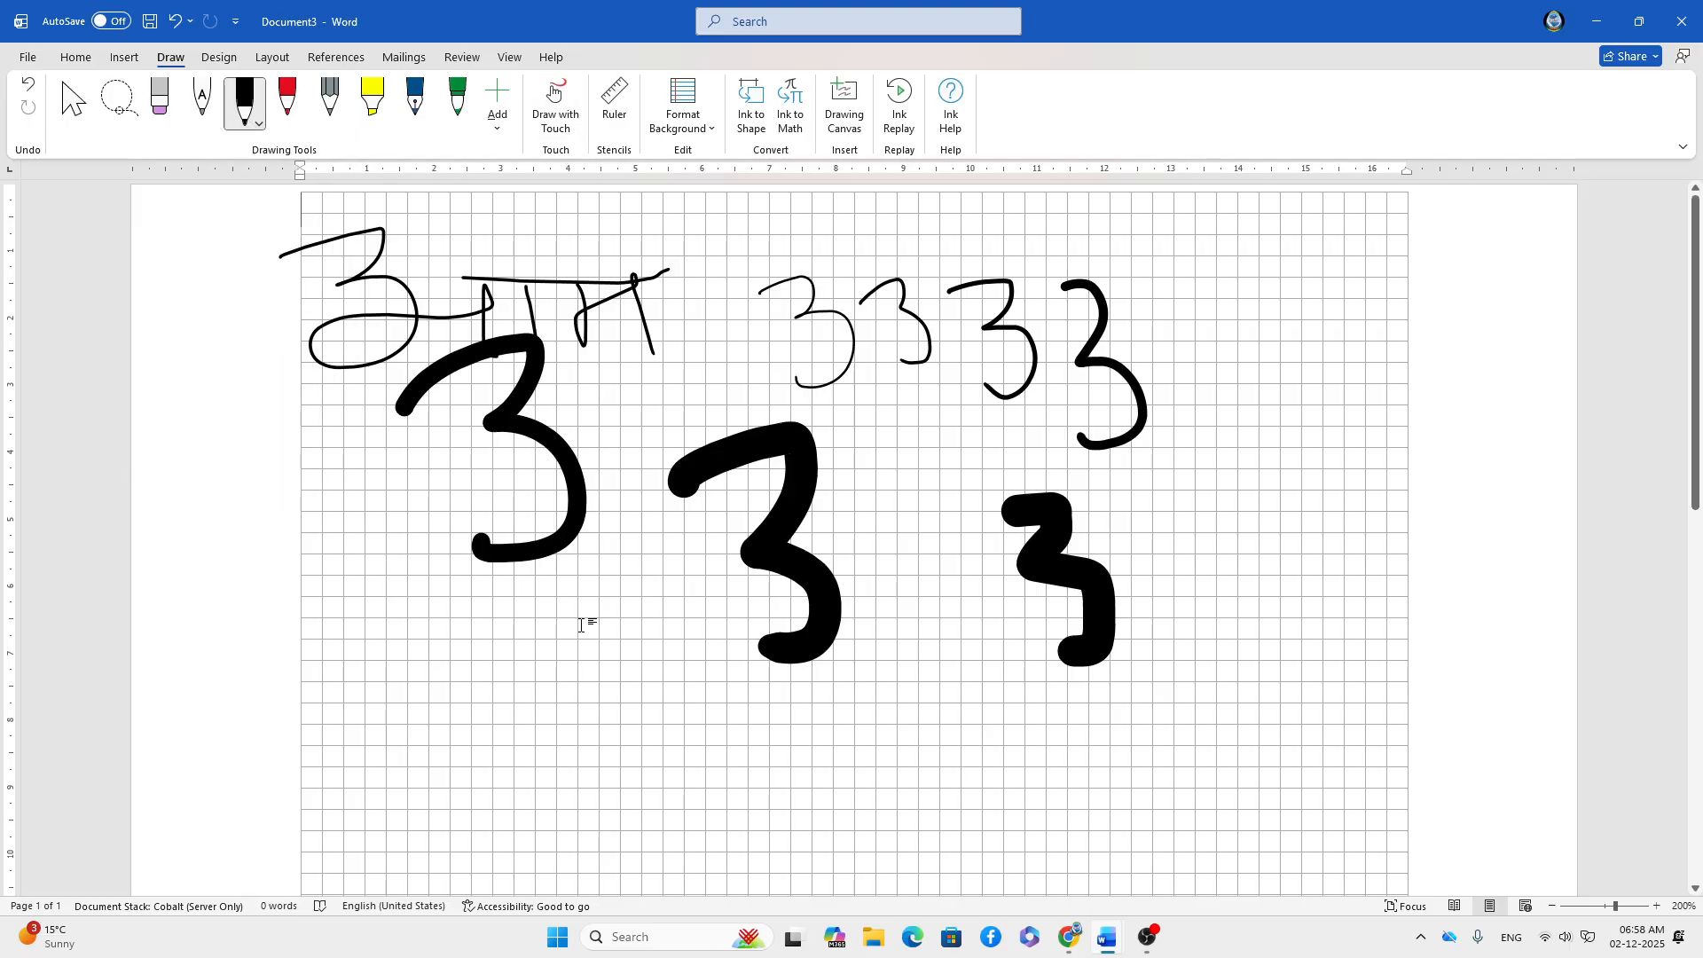
pyautogui.click(258, 123)
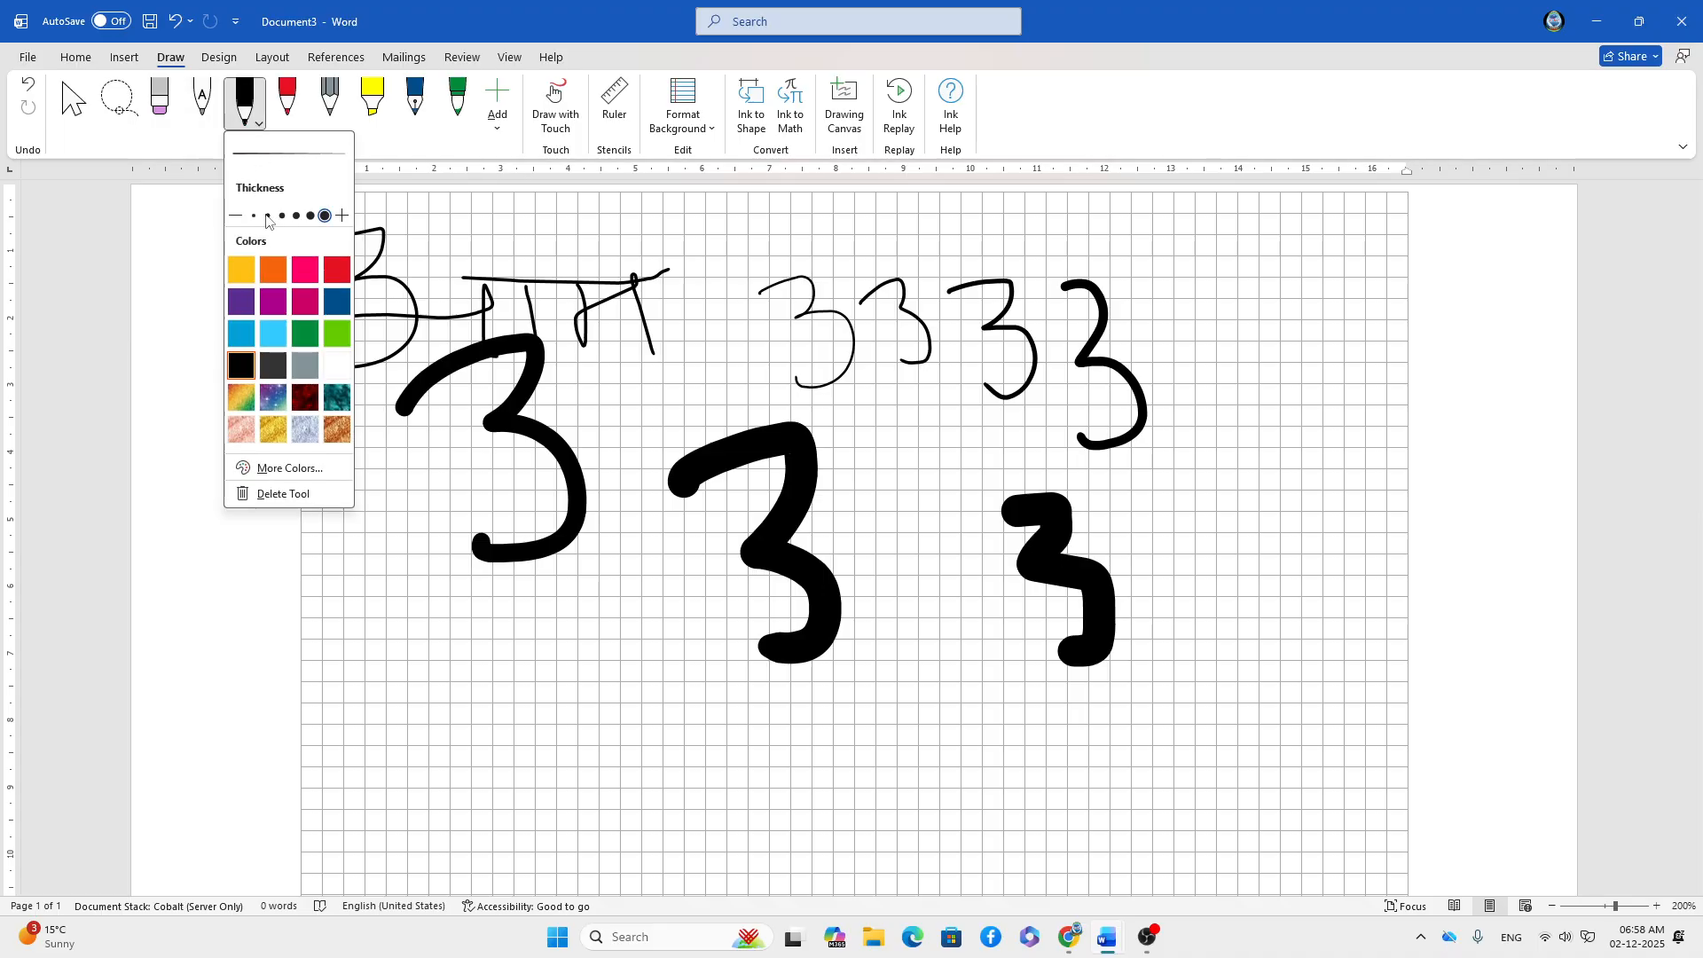
pyautogui.click(267, 216)
pyautogui.moveTo(407, 676)
pyautogui.mouseDown()
pyautogui.moveTo(453, 625)
pyautogui.moveTo(493, 692)
pyautogui.moveTo(572, 535)
pyautogui.moveTo(785, 664)
pyautogui.moveTo(936, 453)
pyautogui.moveTo(1064, 499)
pyautogui.mouseUp()
pyautogui.moveTo(946, 429); pyautogui.dragTo(1106, 465)
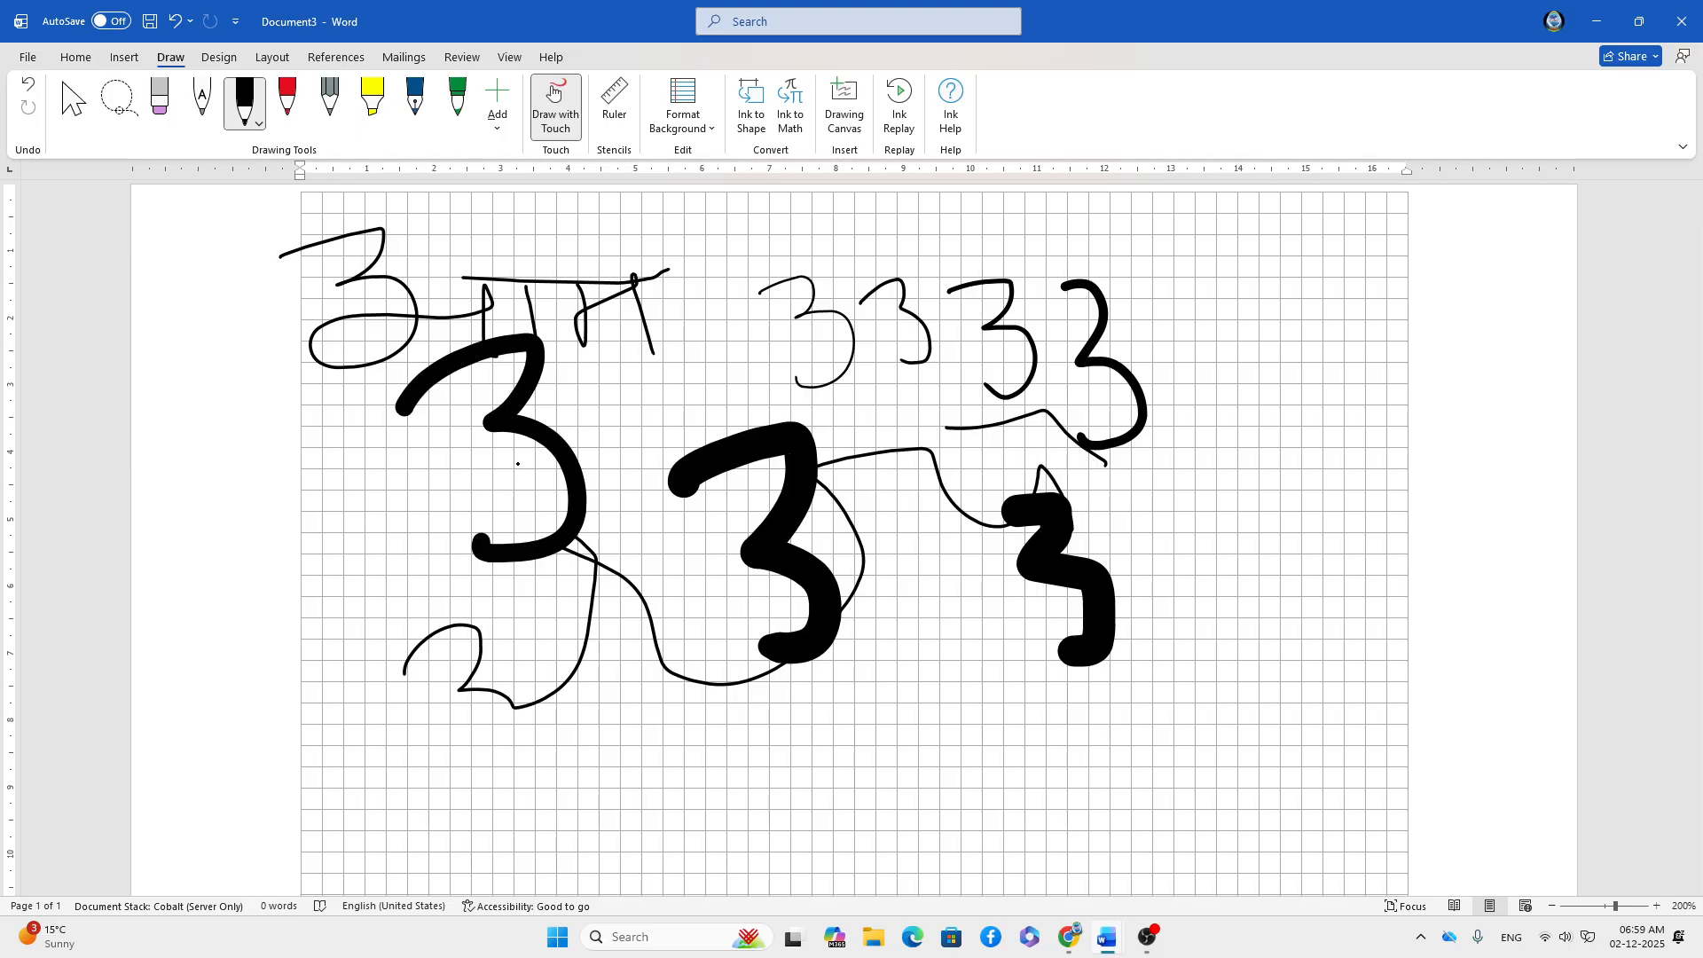
# - Hide the page gridlines and view the document in Read Mode before returning to Print Layout
pyautogui.click(509, 57)
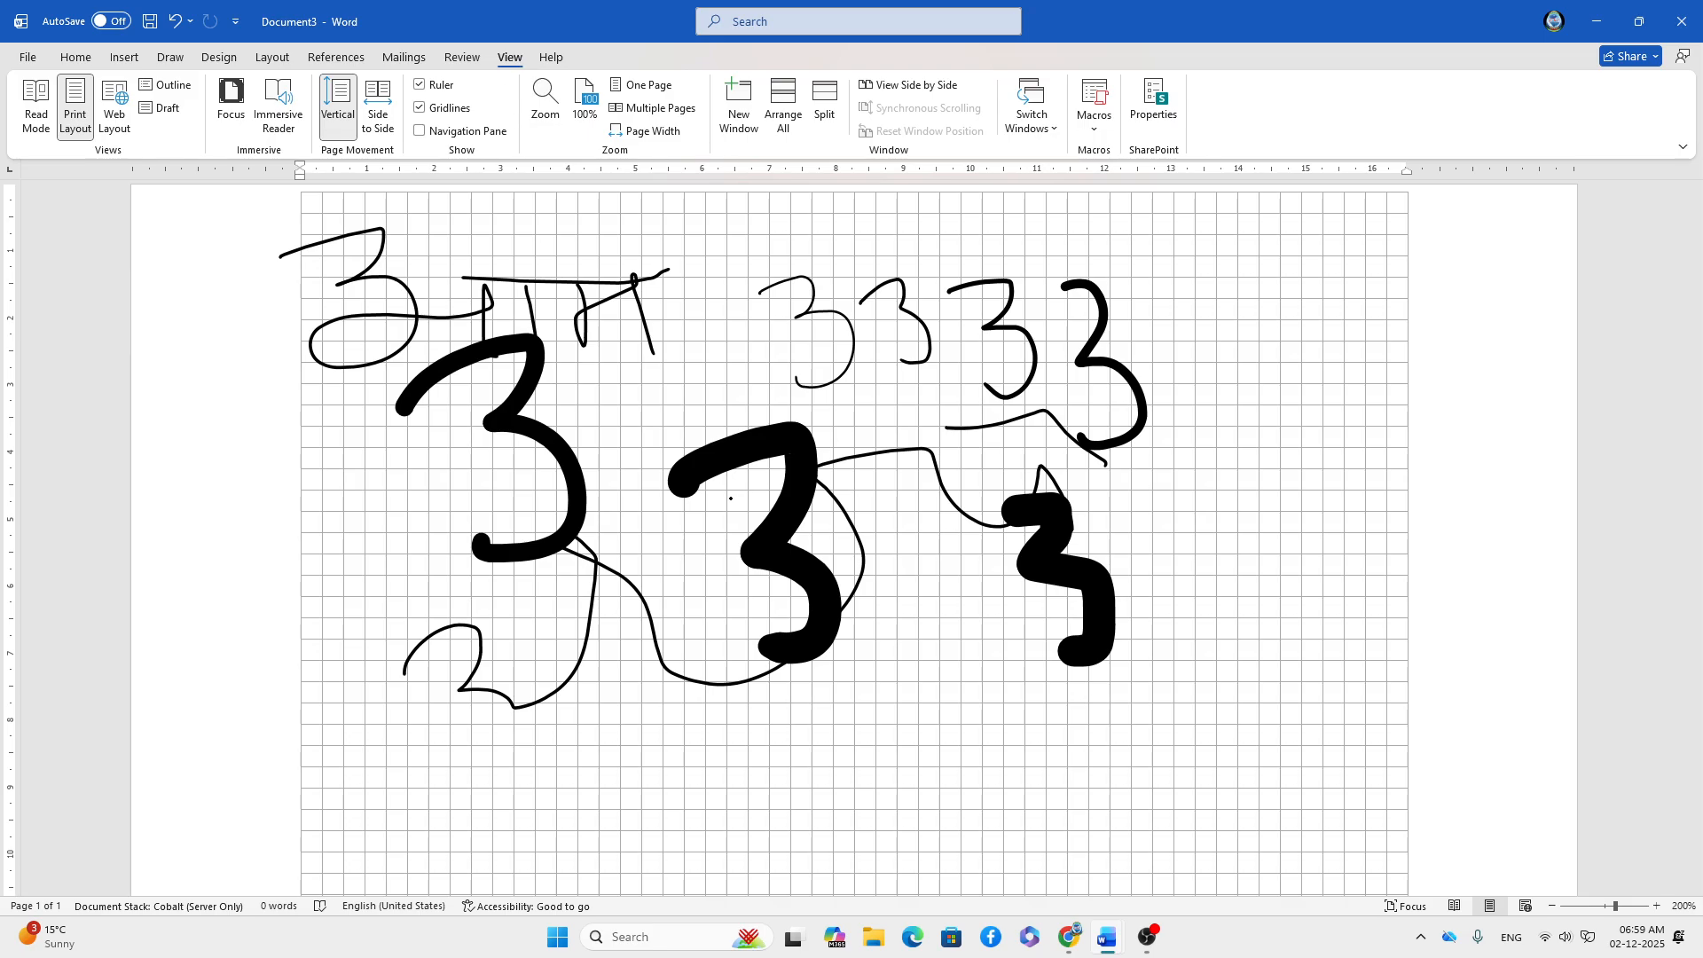
pyautogui.click(421, 108)
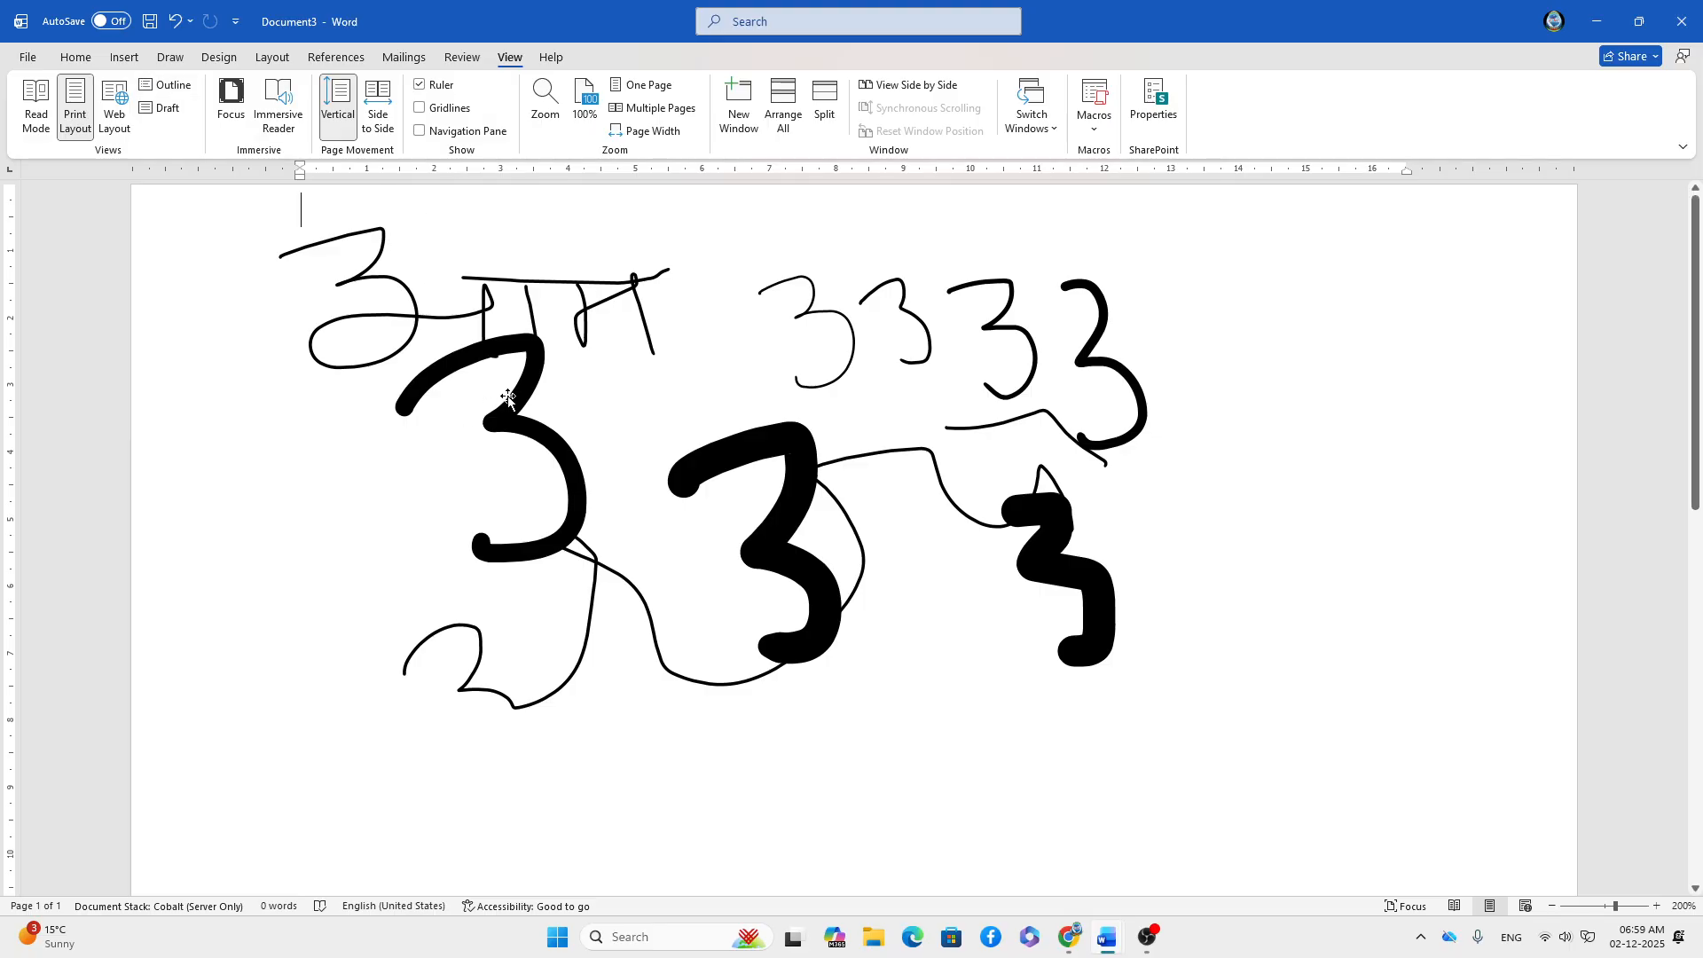
pyautogui.click(39, 124)
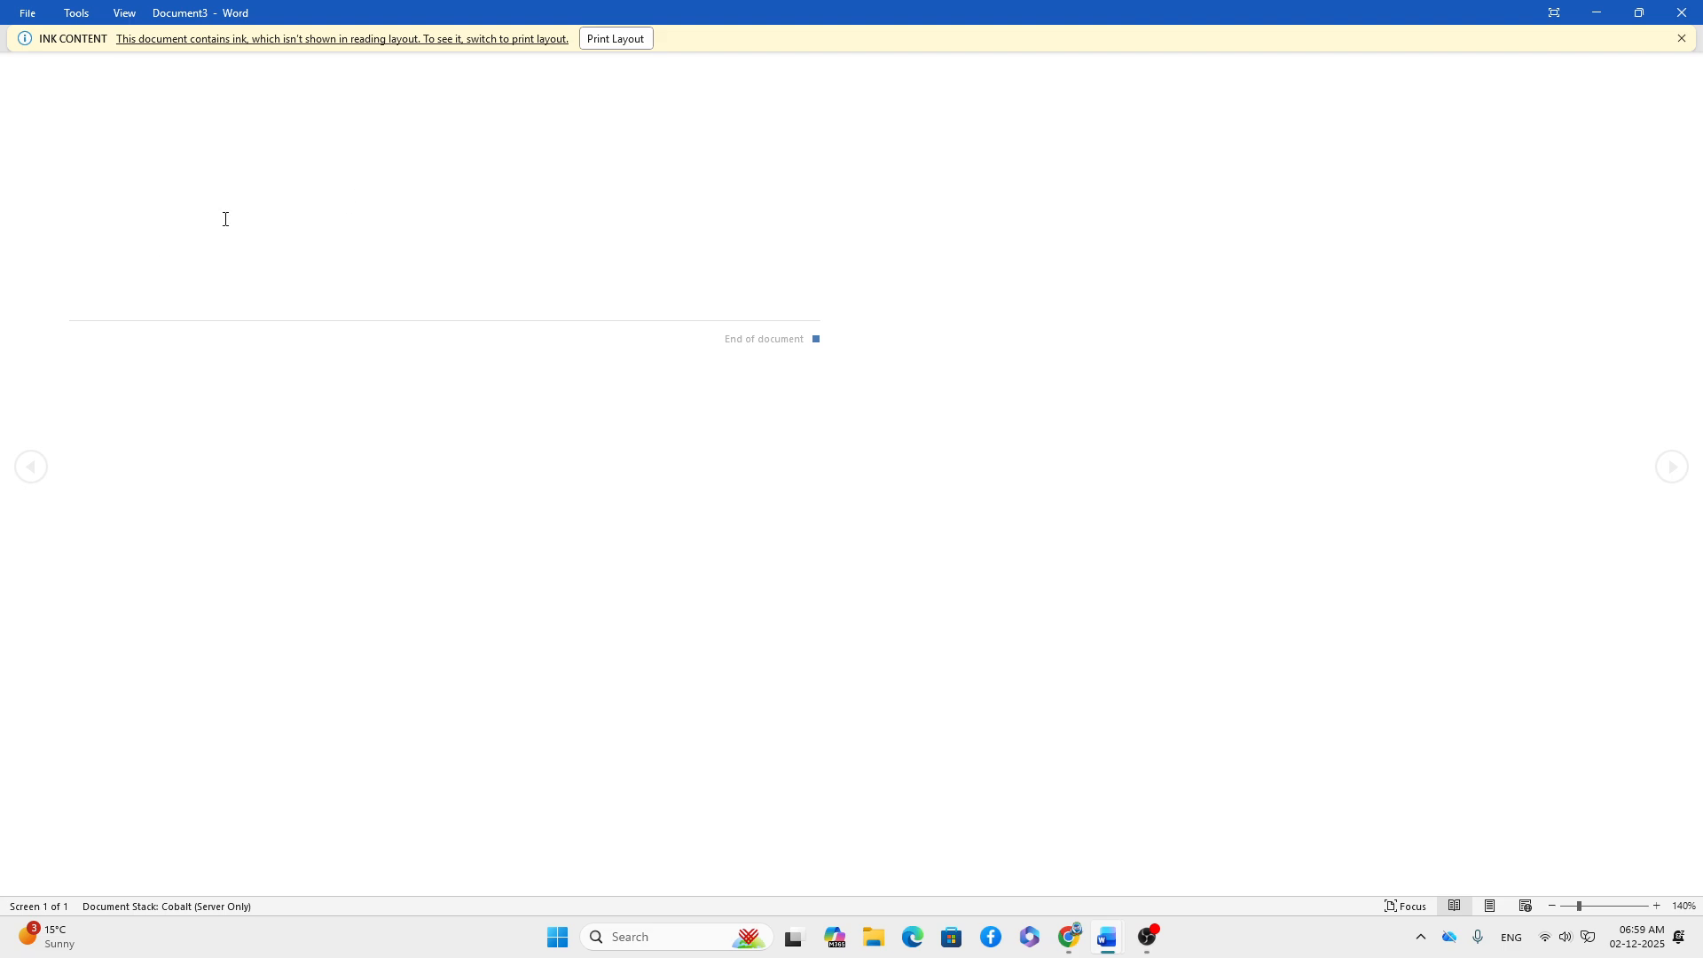
pyautogui.click(615, 38)
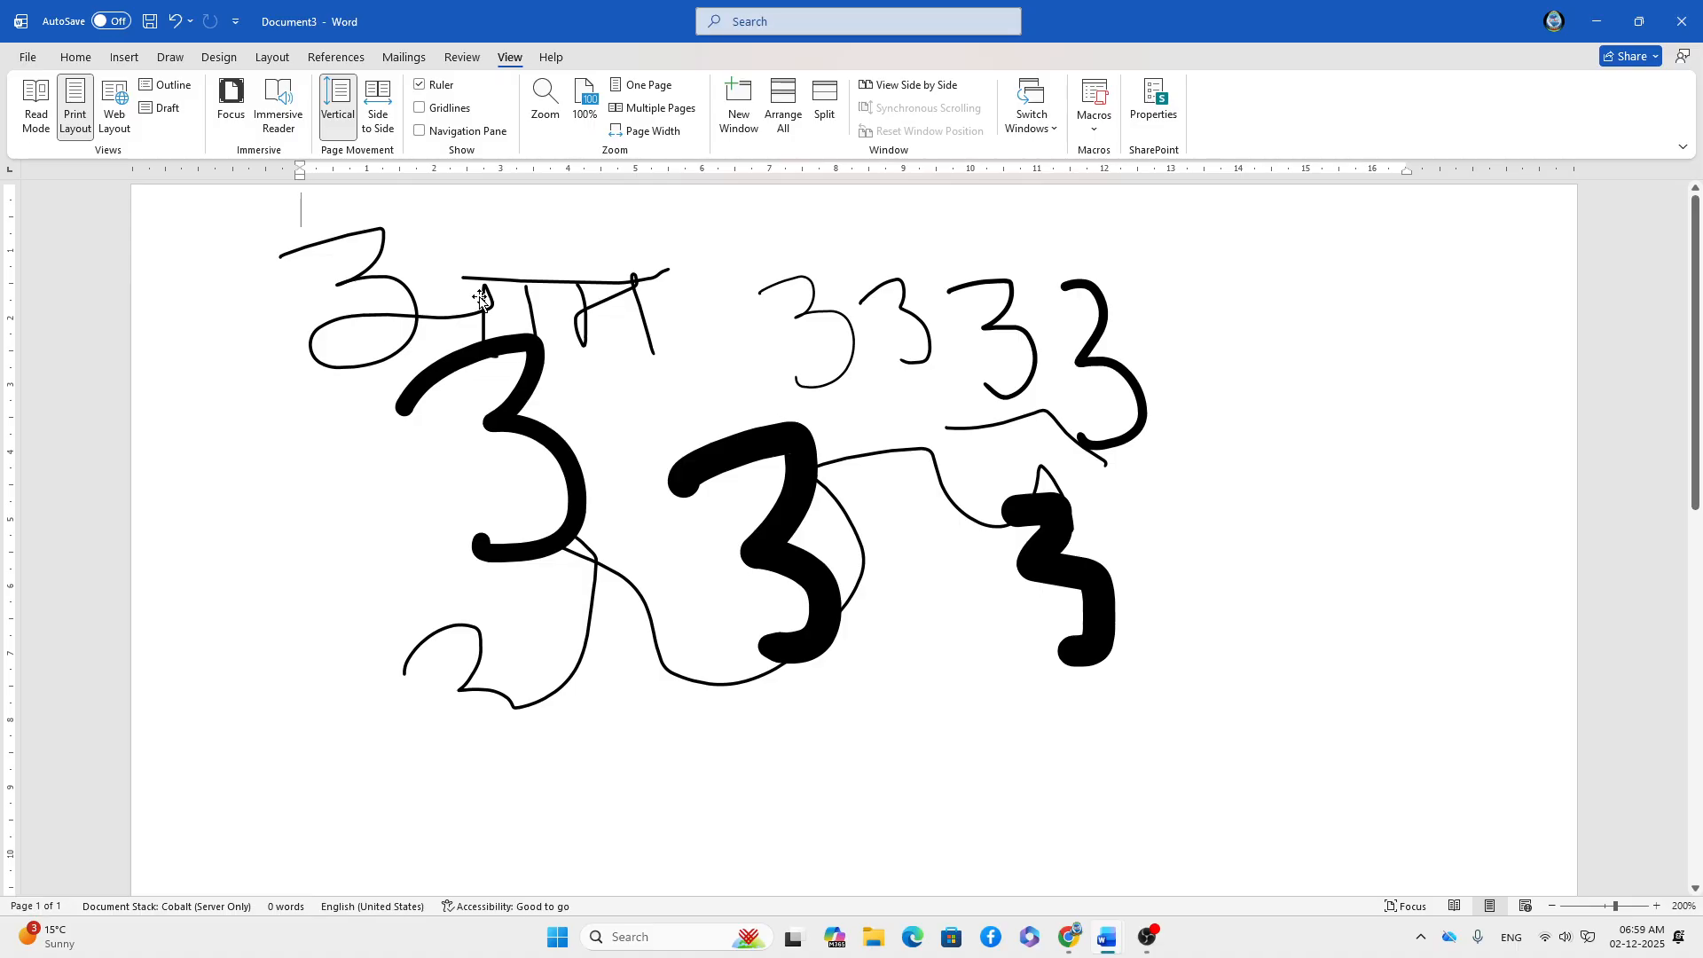
# - Delete all the ink from the page and generate sample paragraphs with =rand()
pyautogui.hotkey('ctrl', 'a')
pyautogui.press('Delete')
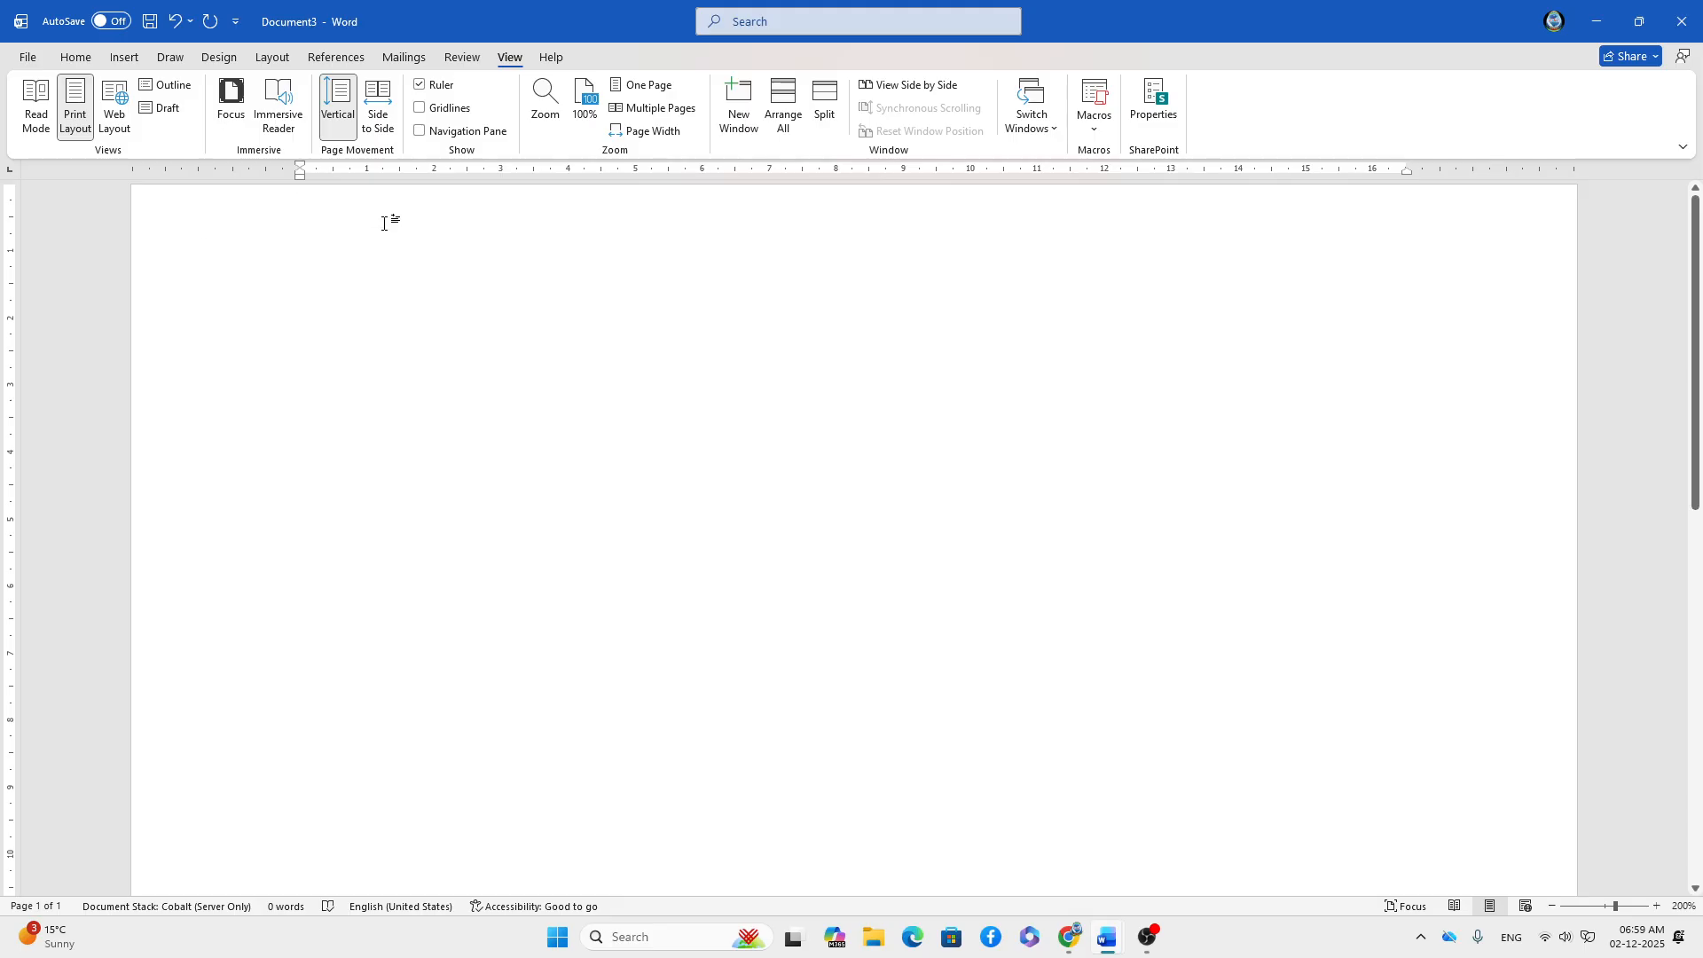
pyautogui.write('=RADN')
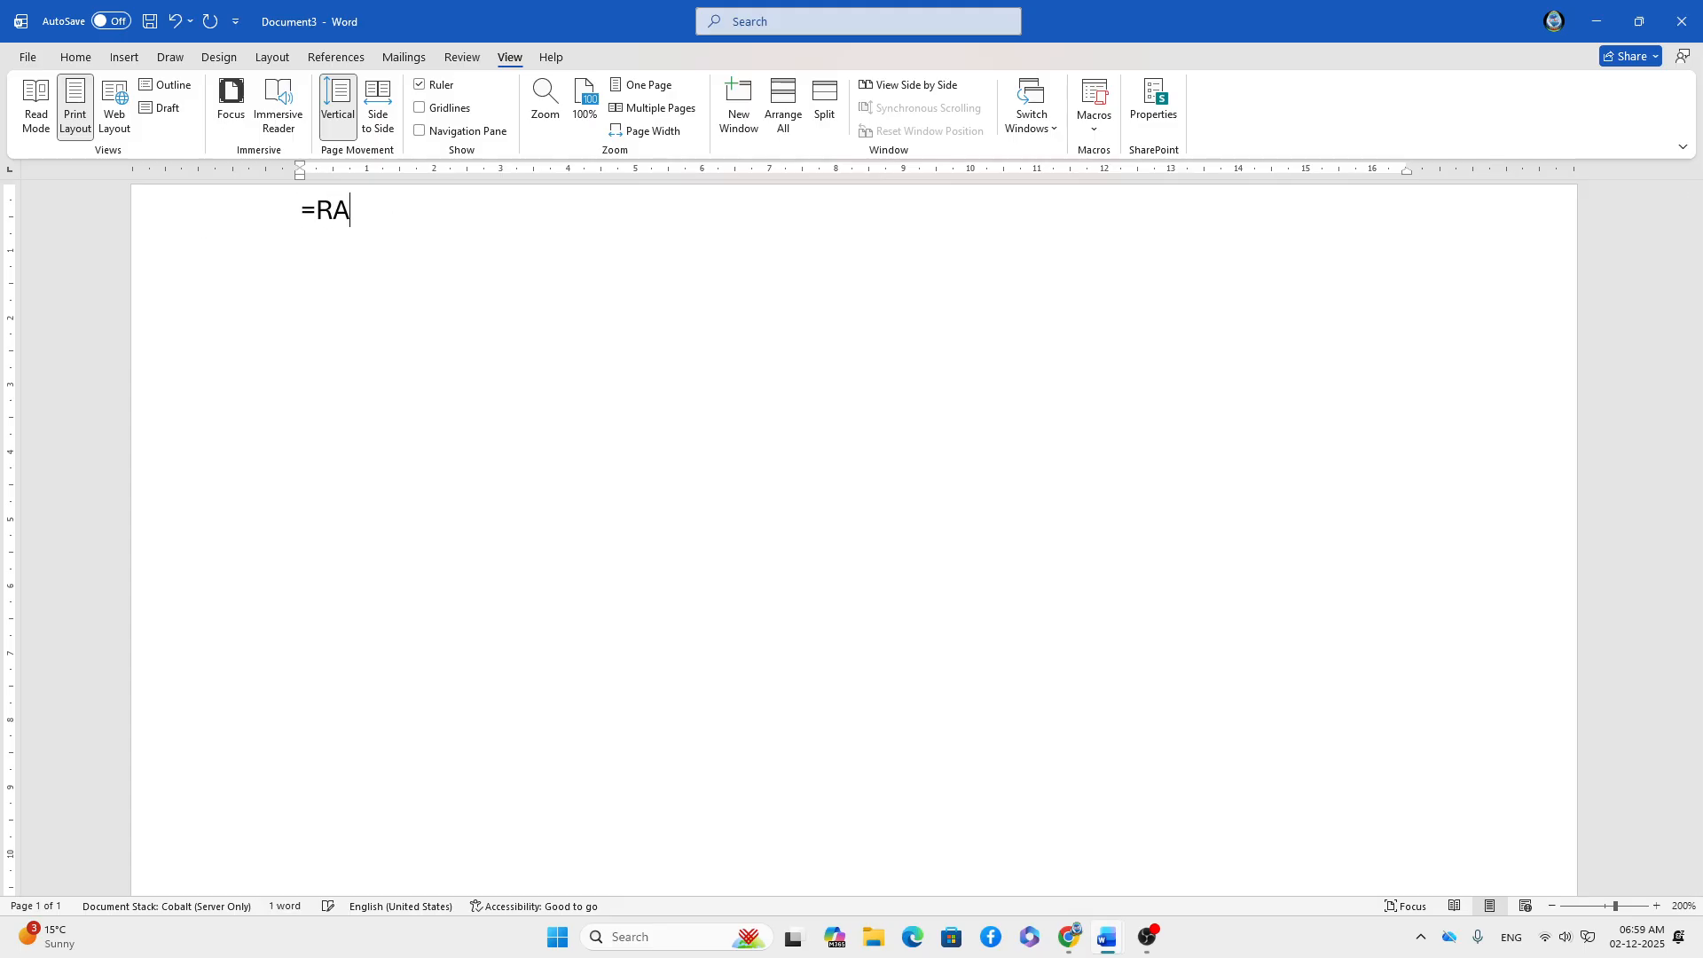
pyautogui.press('BackSpace')
pyautogui.press('BackSpace')
pyautogui.write('N')
pyautogui.press('BackSpace')
pyautogui.press('BackSpace')
pyautogui.write('and()')
pyautogui.press('Return')
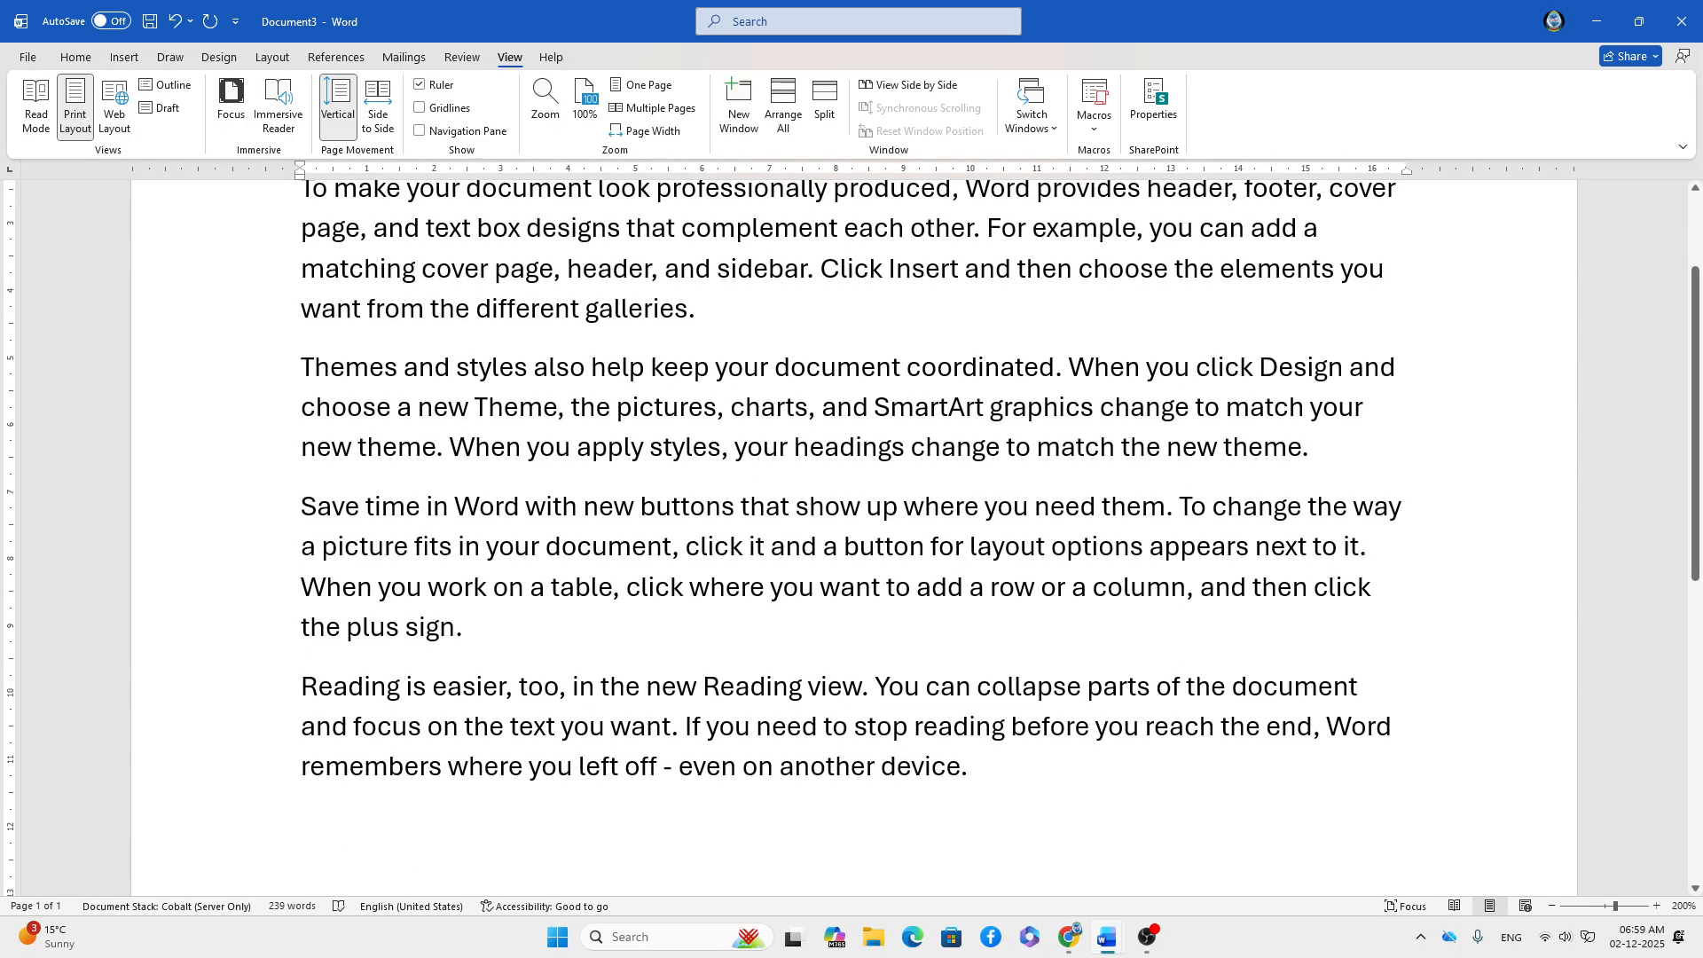
# - Justify all the sample paragraphs and paste a copy of them at the end of the document
pyautogui.hotkey('ctrl', 'a')
pyautogui.hotkey('ctrl', 'c')
pyautogui.hotkey('ctrl', 'j')
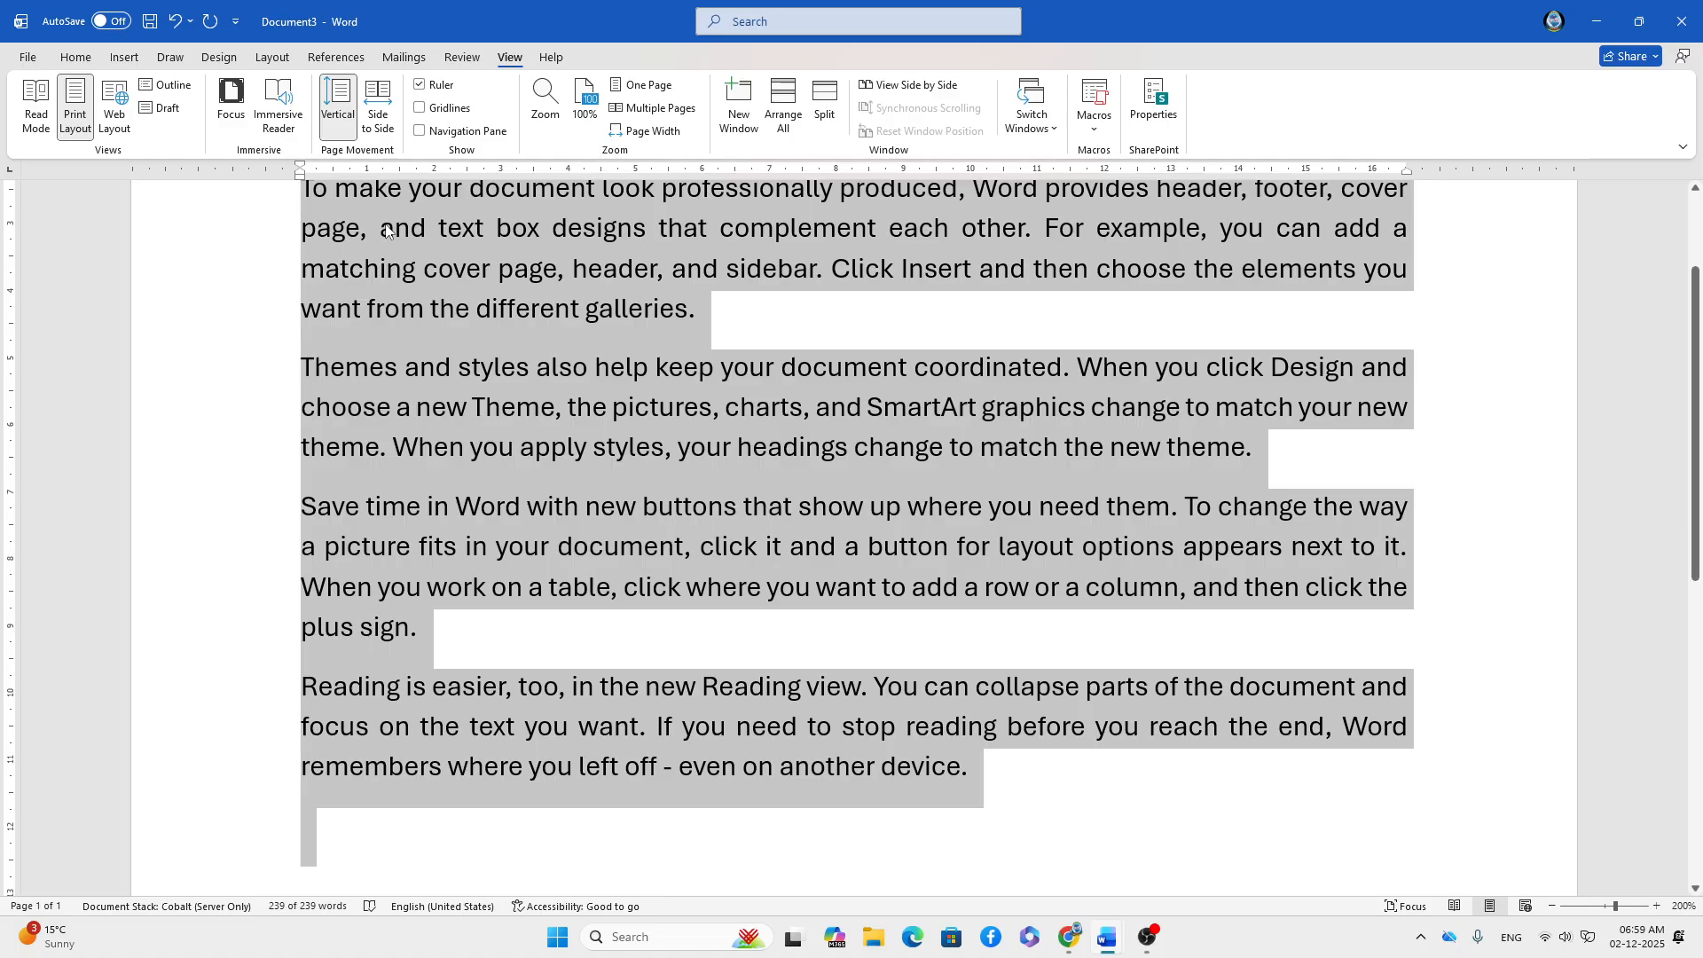
pyautogui.hotkey('ctrl', 'End')
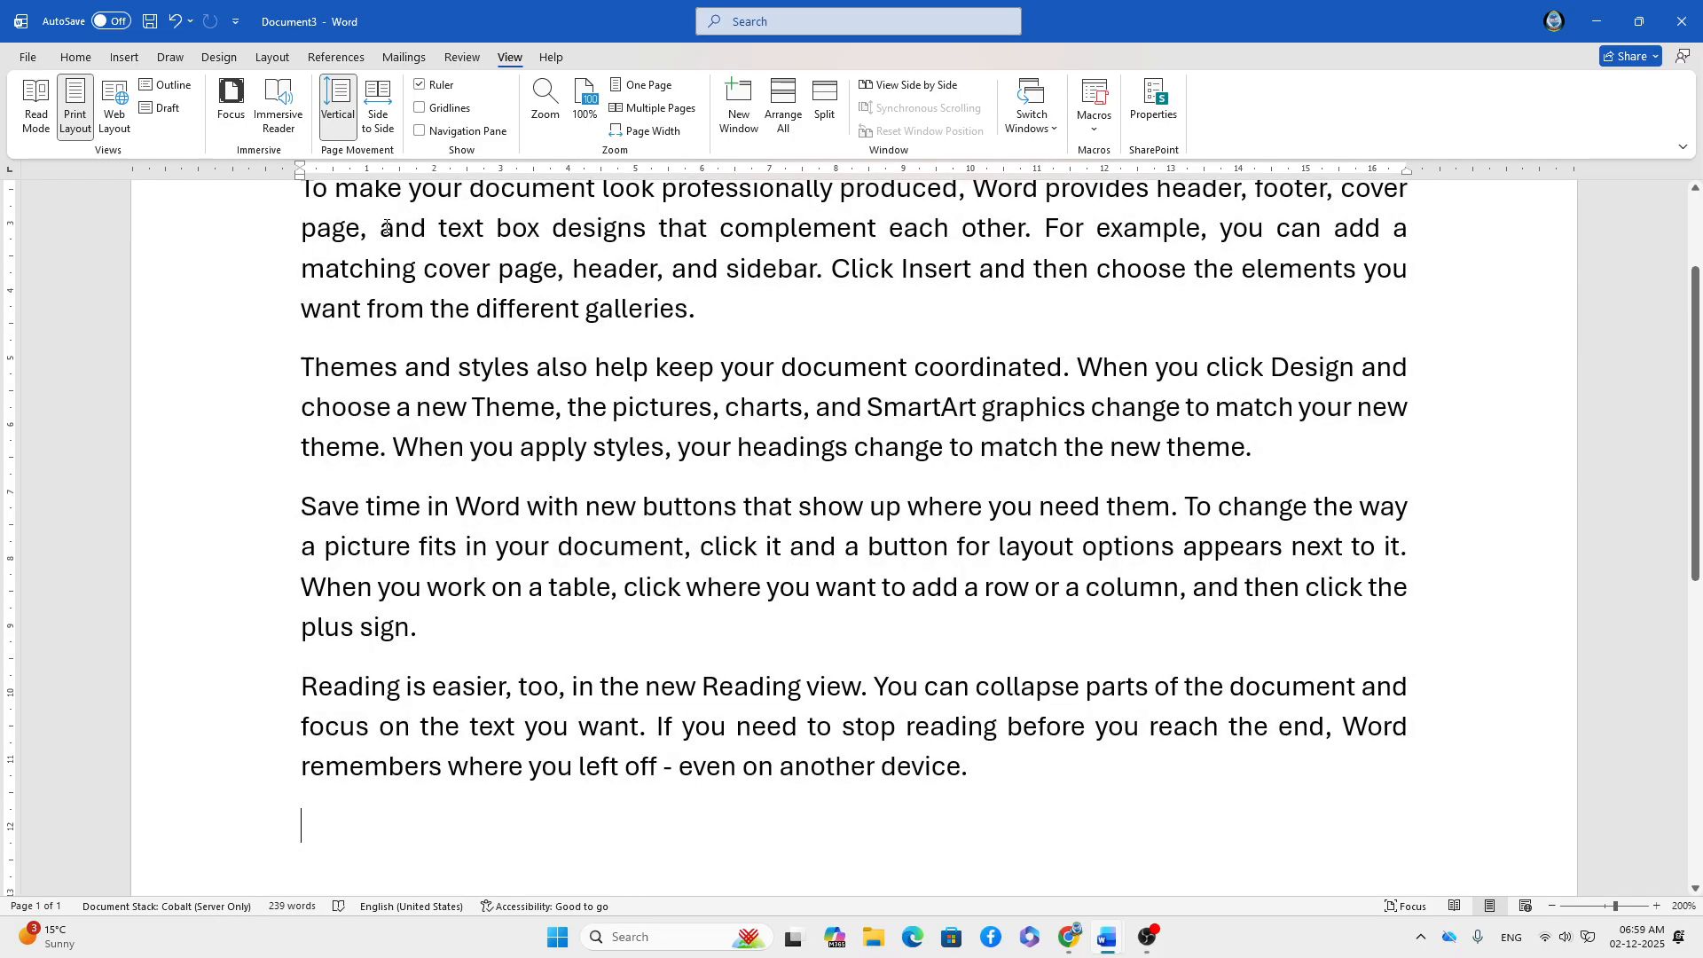
pyautogui.hotkey('ctrl', 'v')
pyautogui.scroll(2, 353, 275)
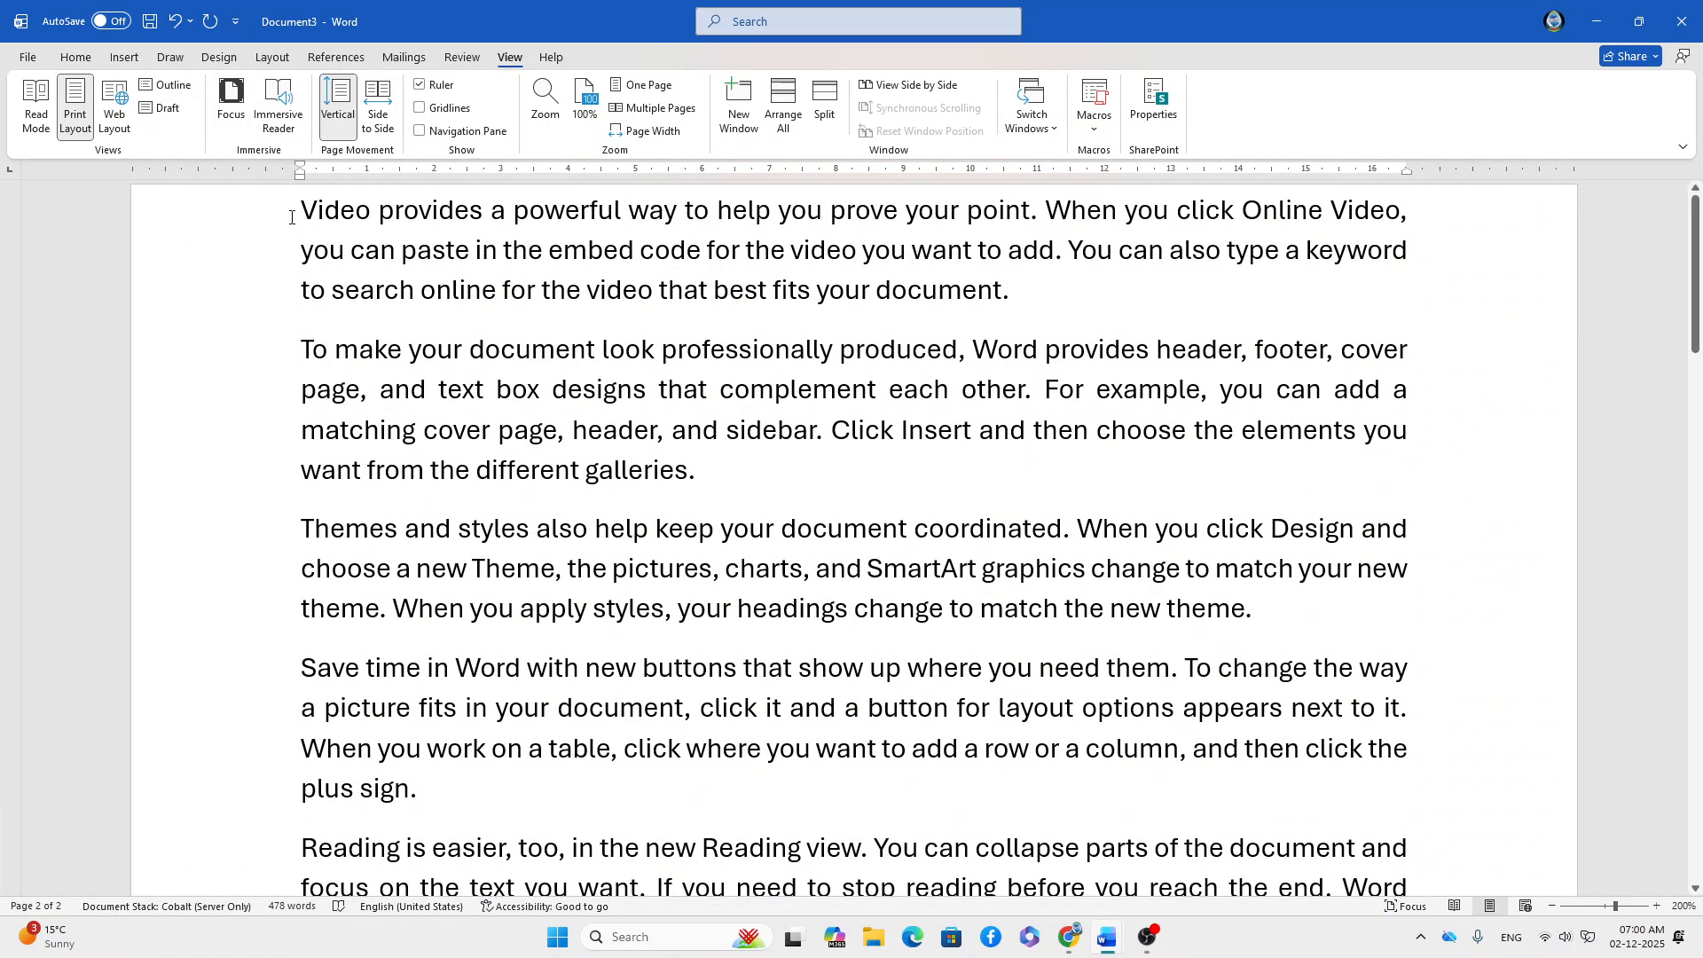
# - Copy "Video provides a powerful way to help you prove your point" onto its own line above the first paragraph as a heading
pyautogui.moveTo(302, 210); pyautogui.dragTo(1027, 212)
pyautogui.hotkey('ctrl', 'c')
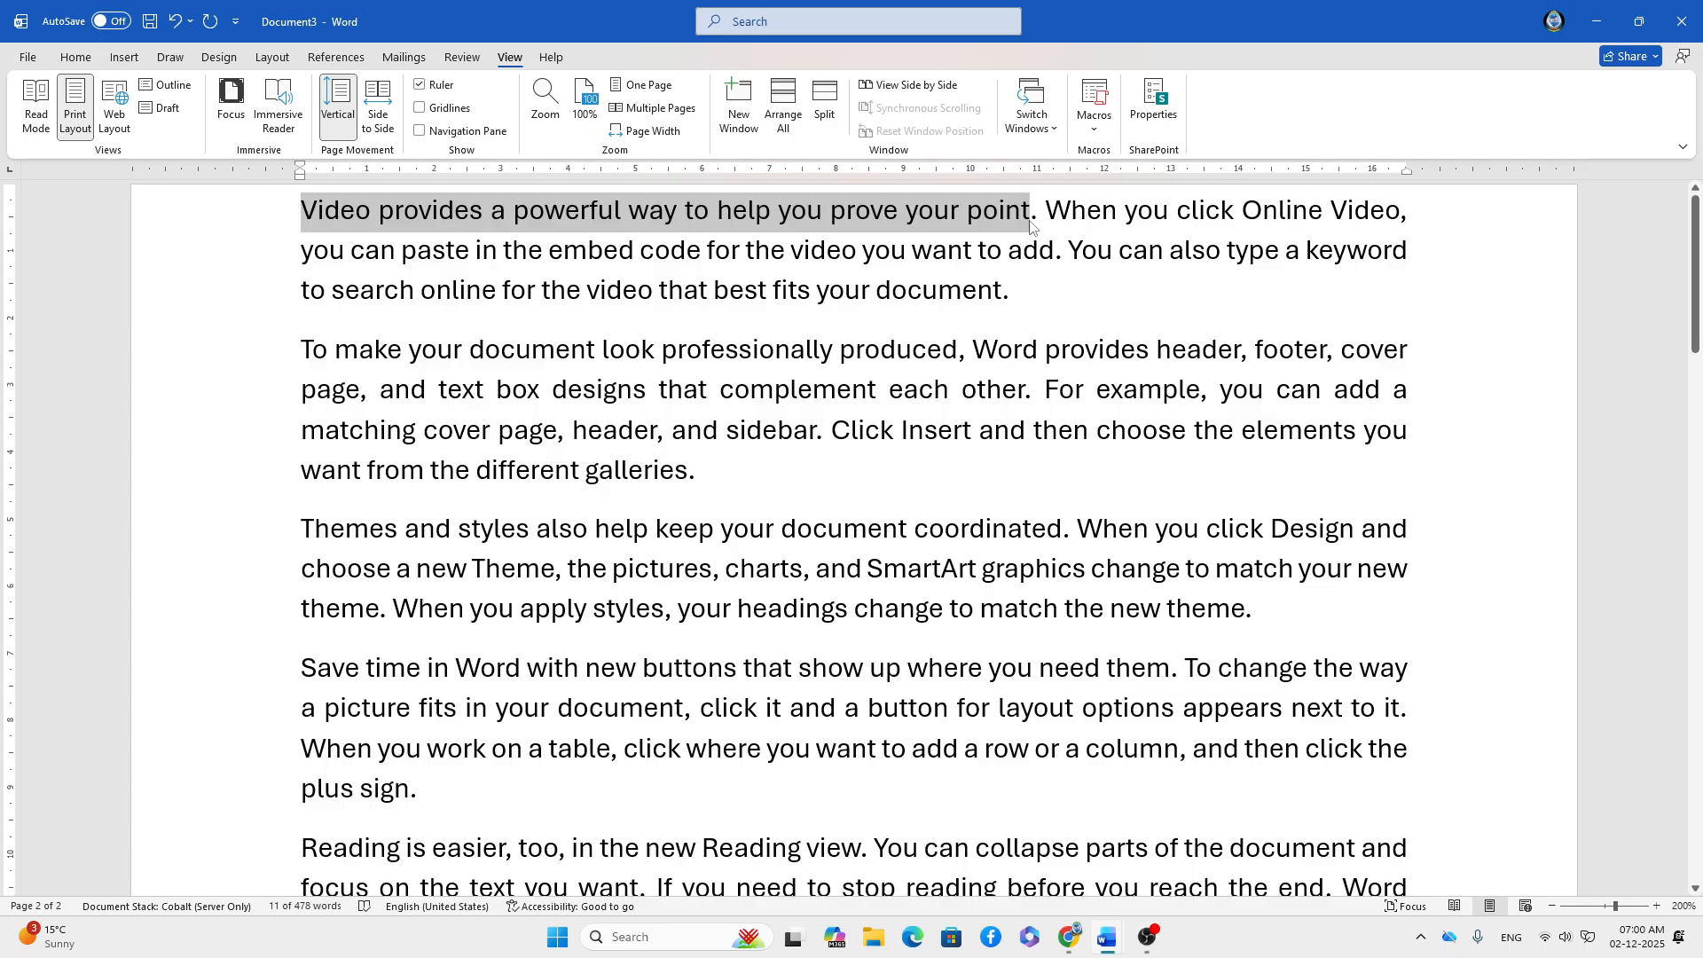
pyautogui.click(302, 211)
pyautogui.scroll(2, 302, 206)
pyautogui.click(315, 211)
pyautogui.hotkey('ctrl', 'v')
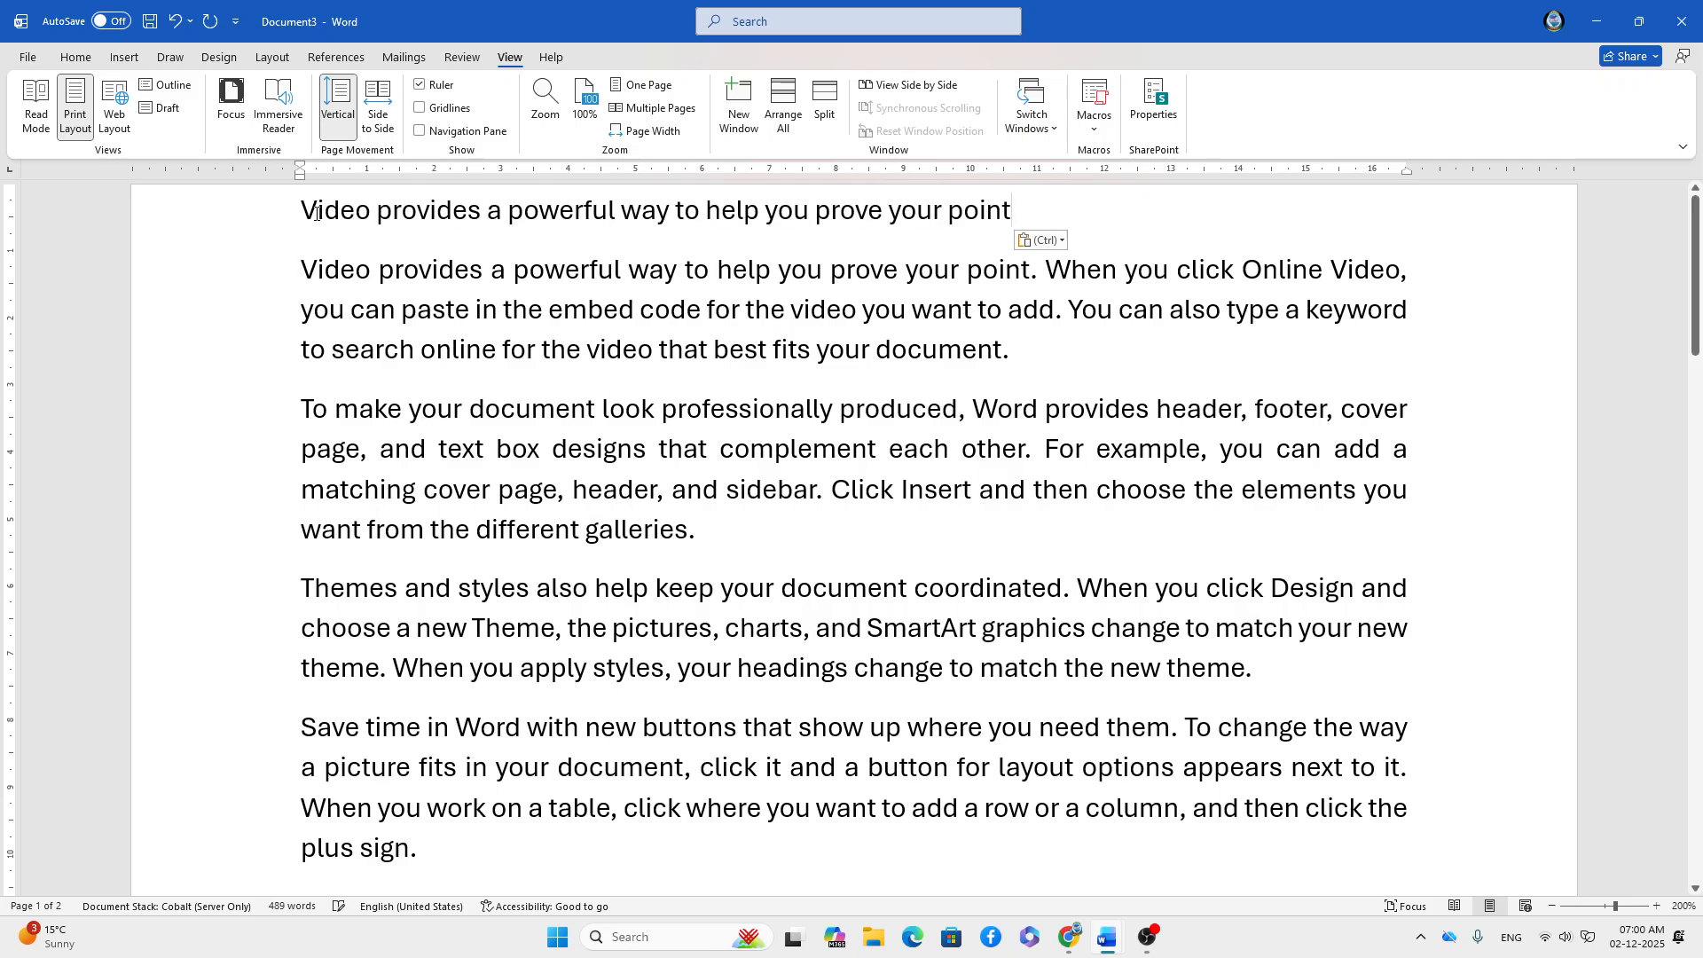
# - Center the heading line and set its font to Exotc350 Bd BT
pyautogui.tripleClick(315, 214)
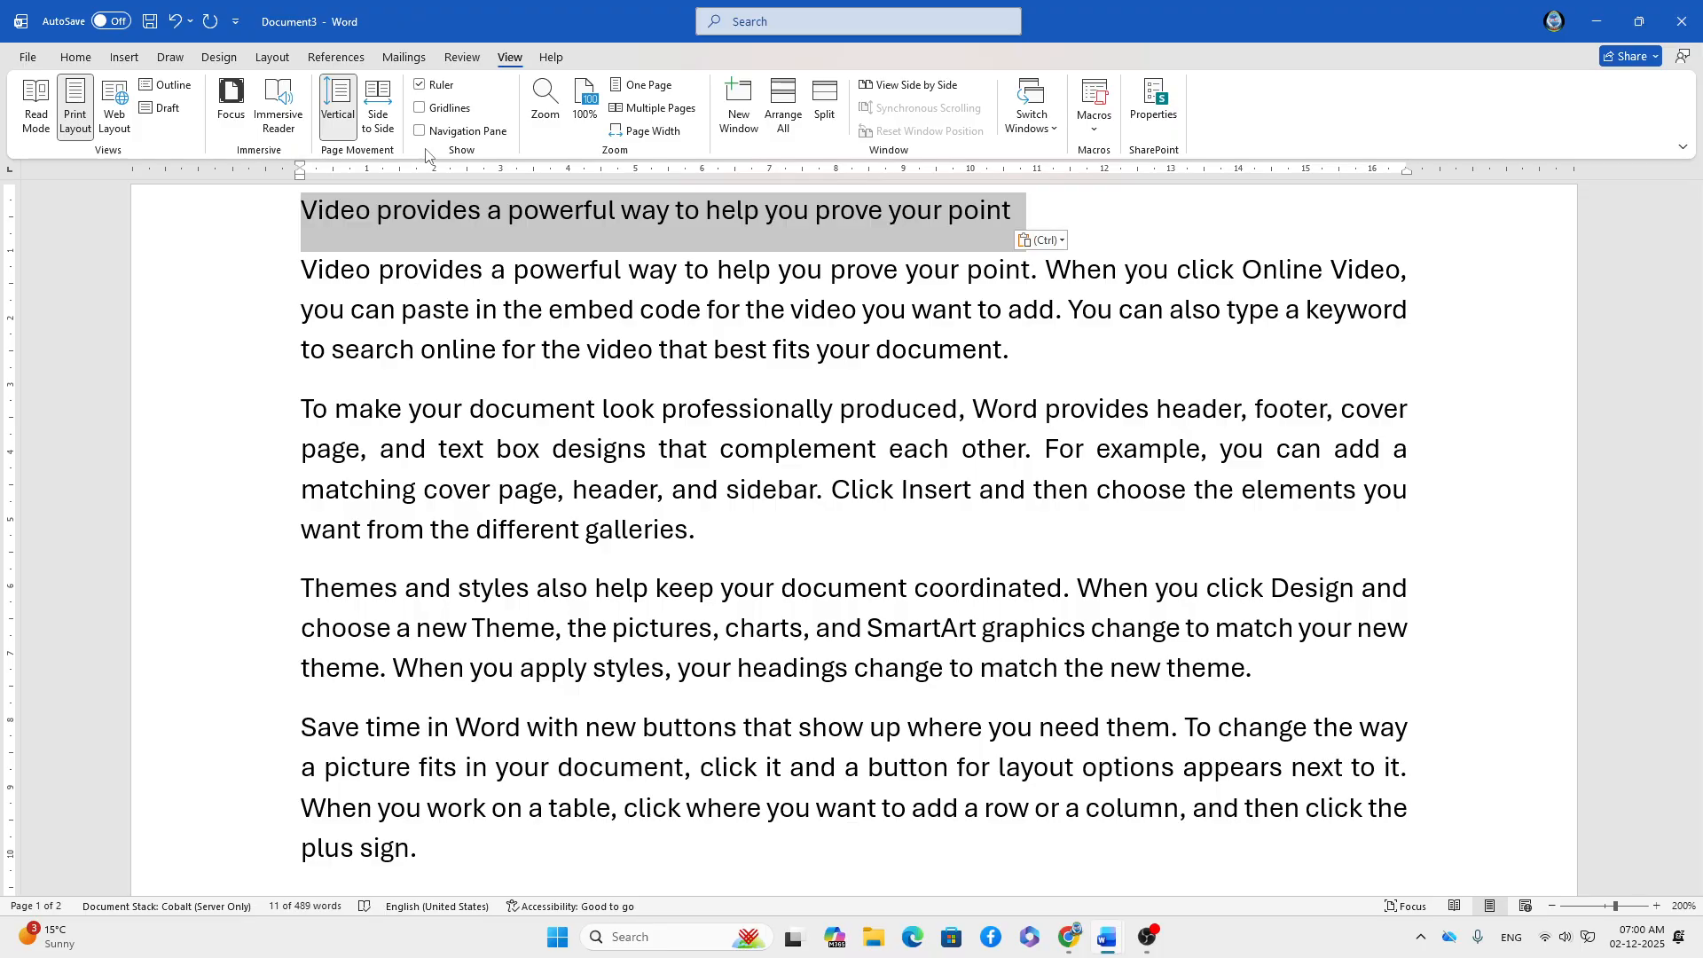
pyautogui.hotkey('ctrl', 'e')
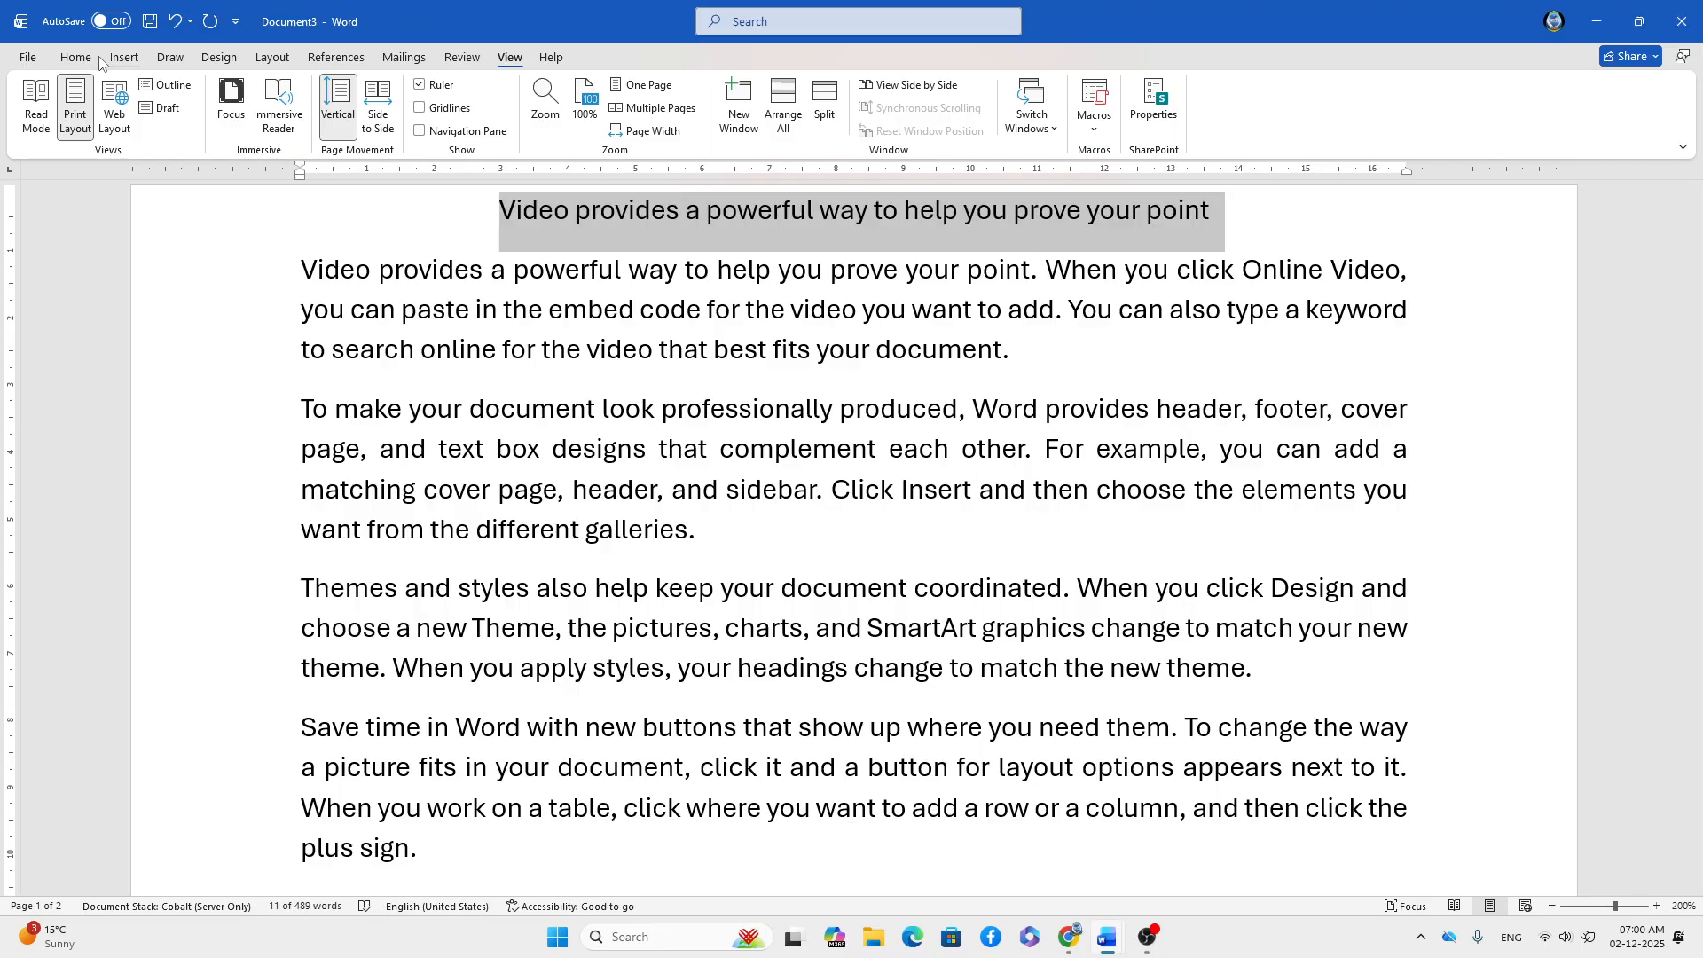
pyautogui.click(78, 58)
pyautogui.click(220, 98)
pyautogui.write('Exotc350 Bd BT')
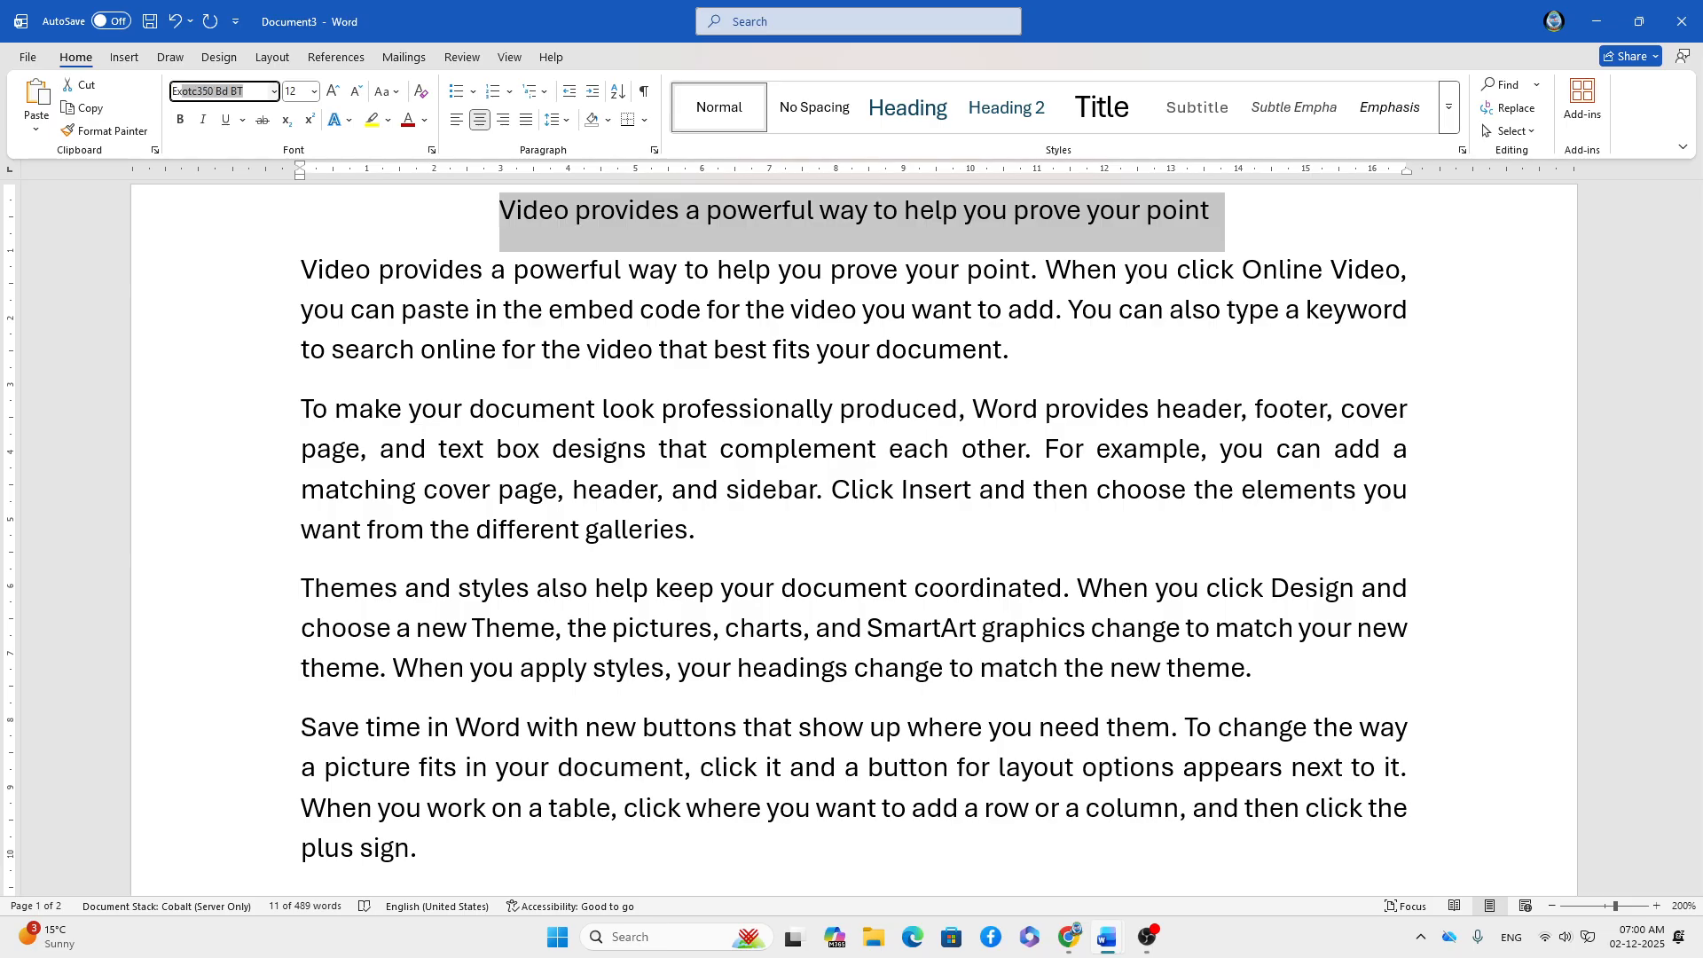
pyautogui.press('Return')
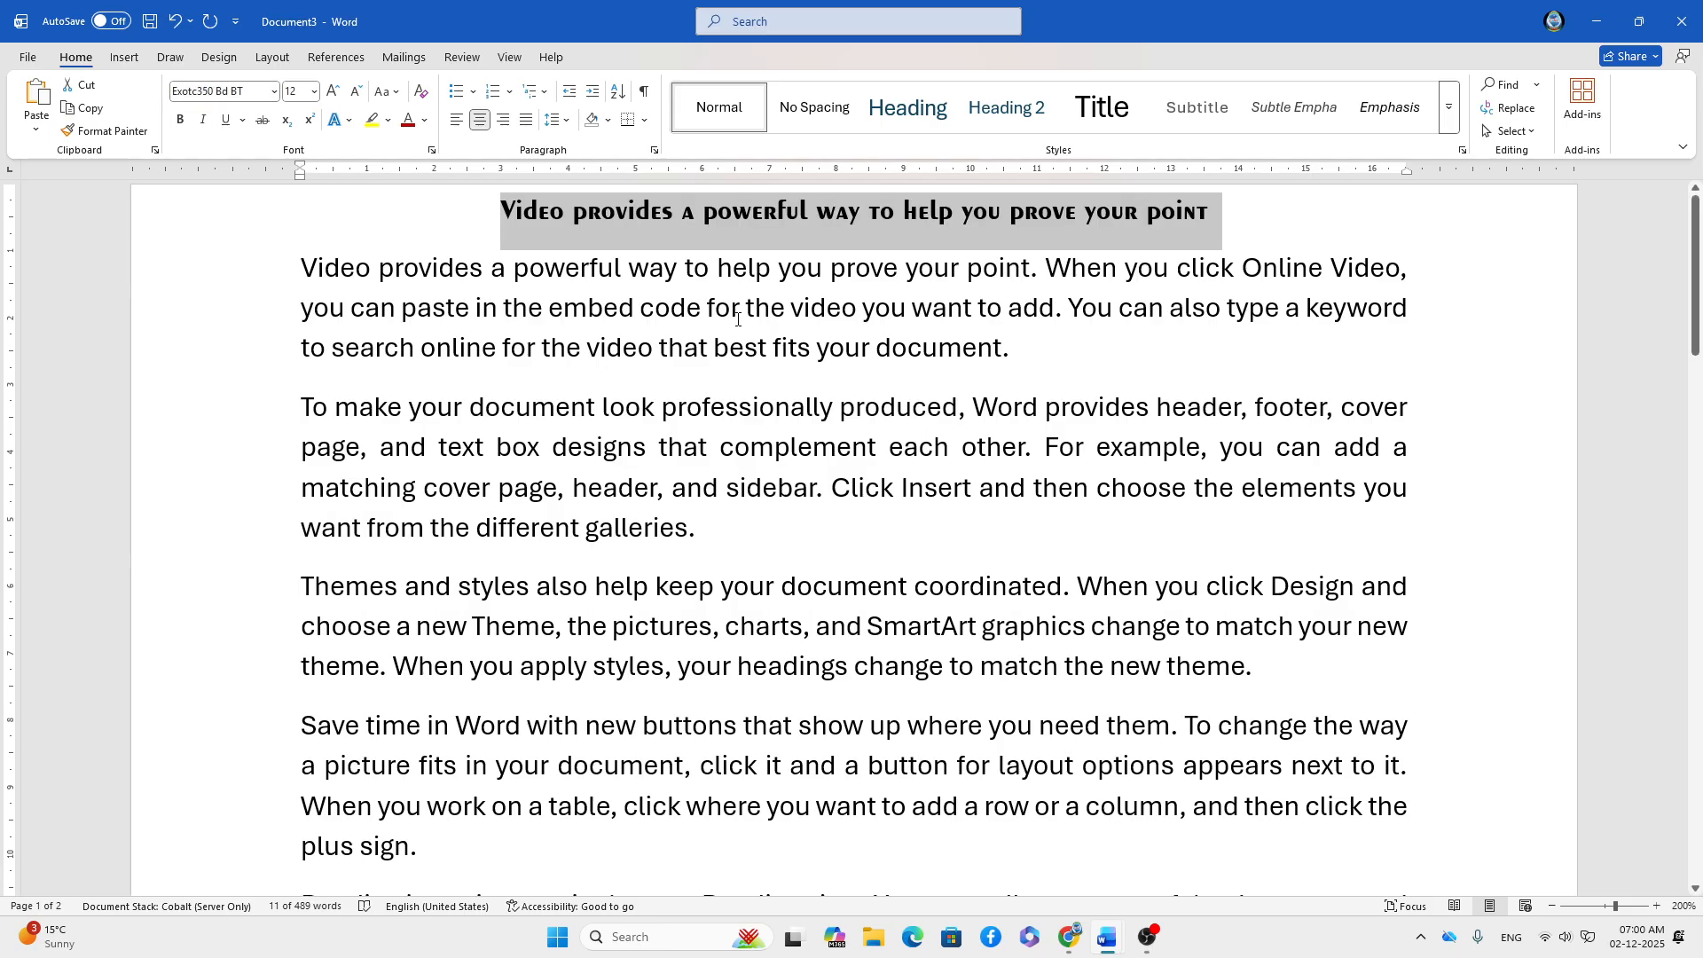
# - View the document with its new heading in Read Mode and return to Print Layout
pyautogui.scroll(-3, 737, 319)
pyautogui.scroll(3, 737, 320)
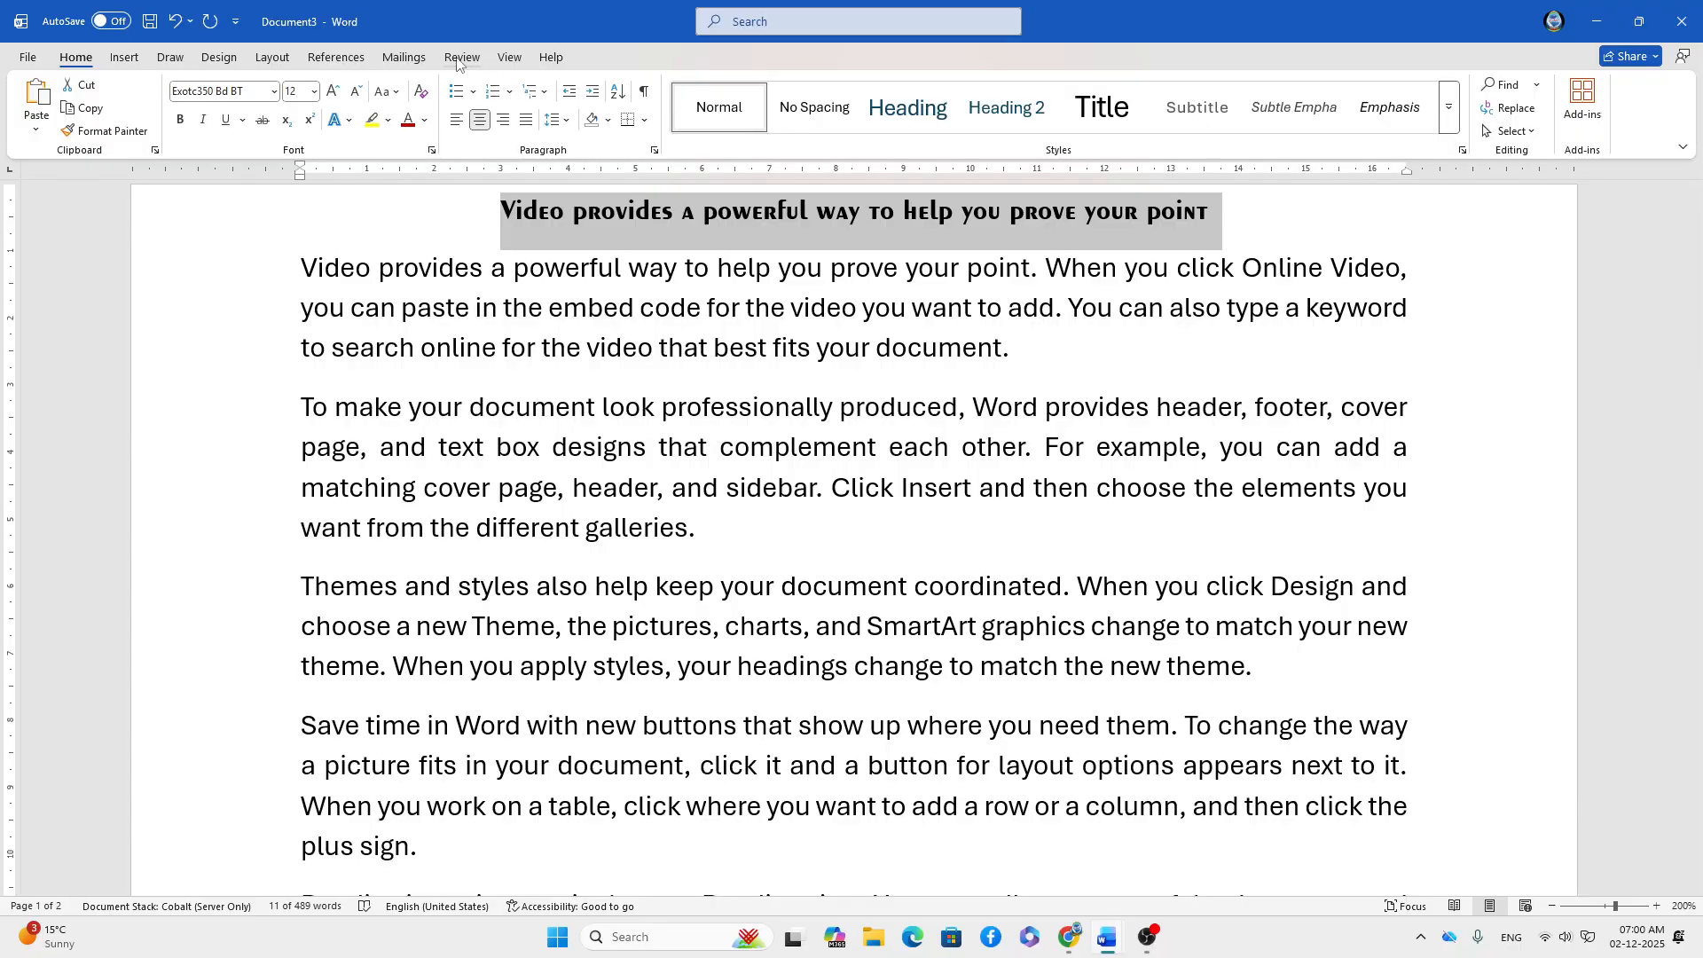
pyautogui.click(499, 63)
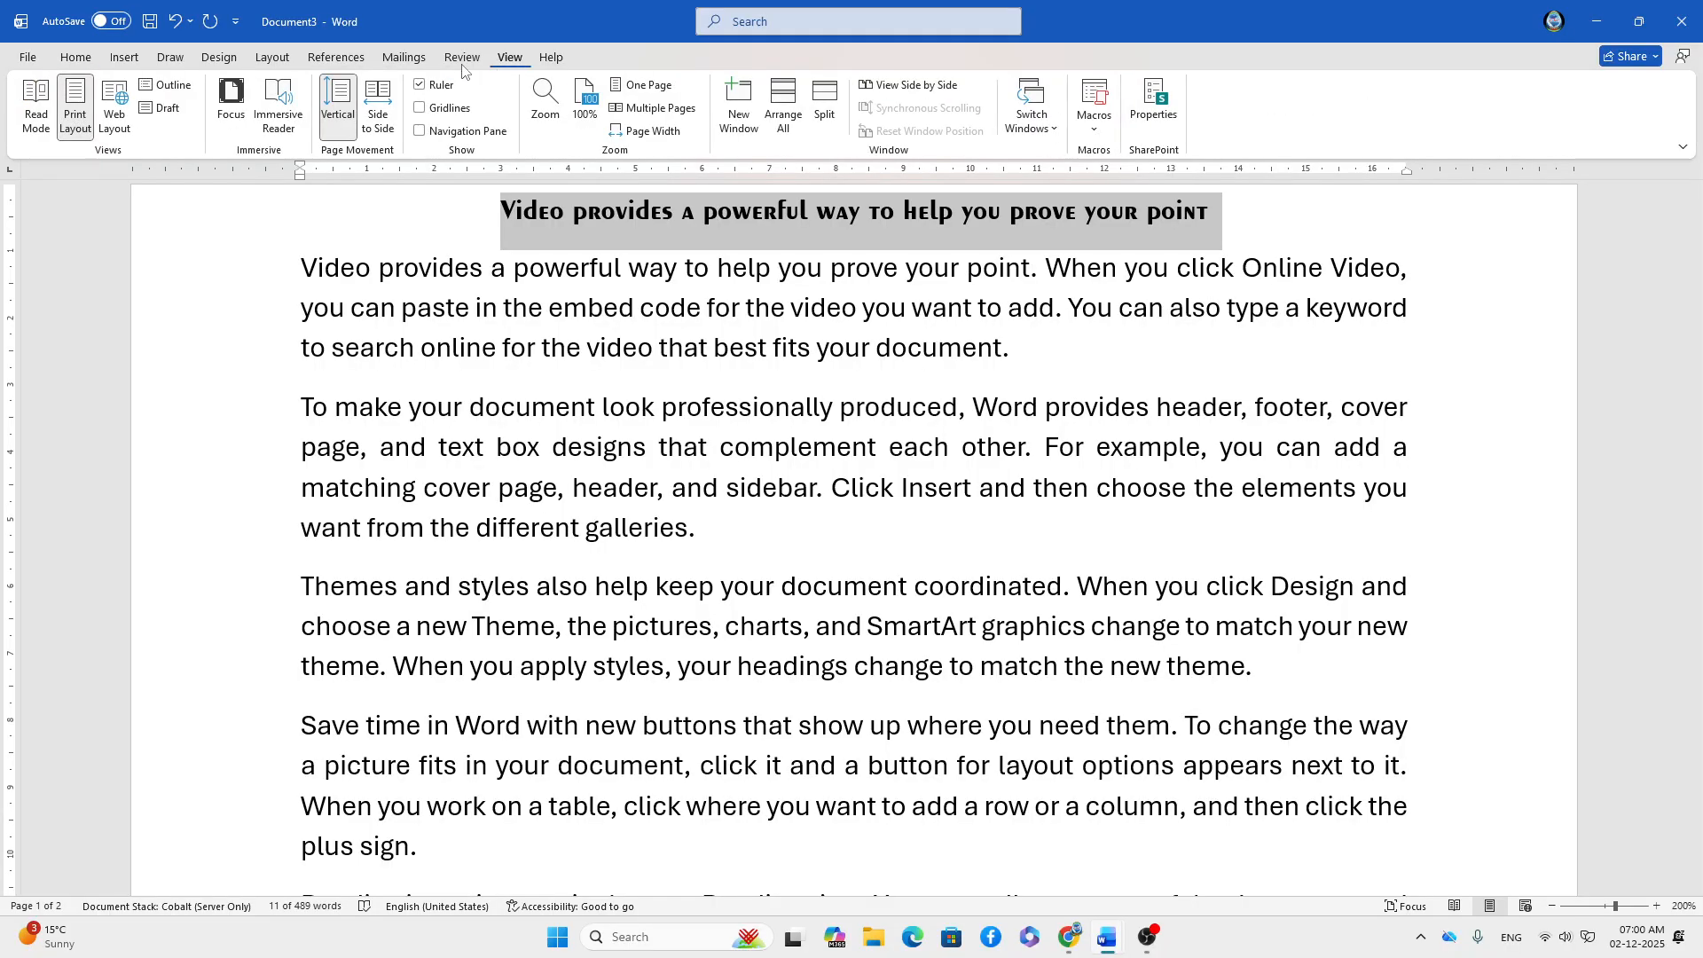
pyautogui.click(27, 124)
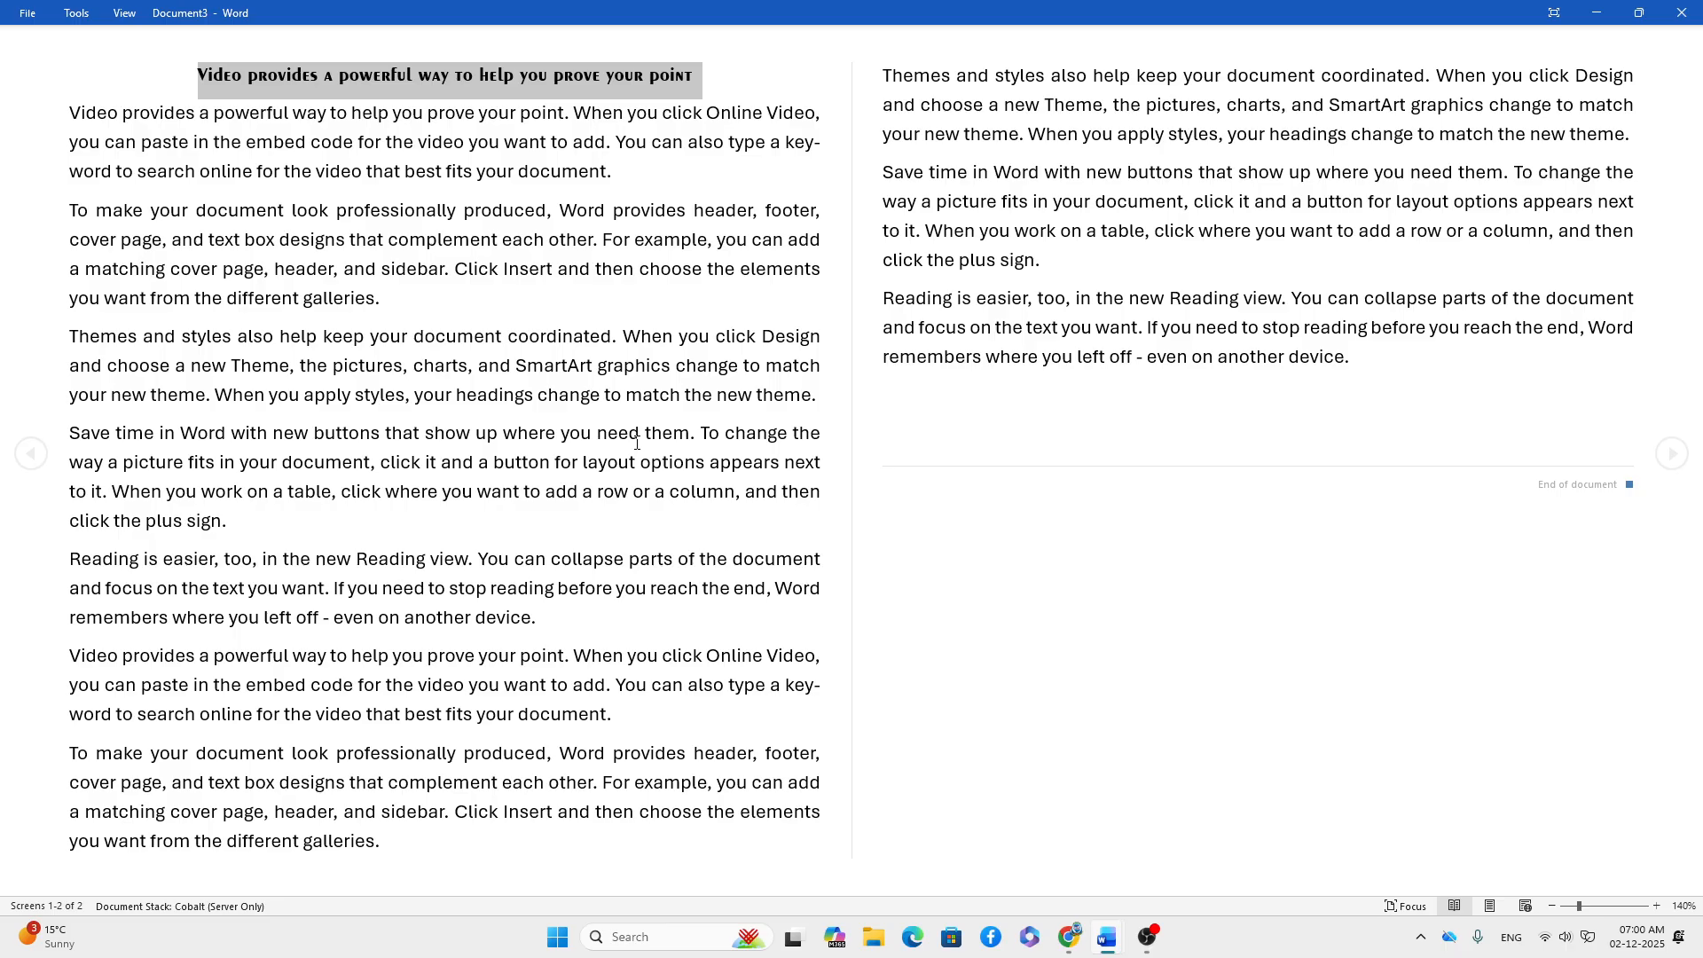
pyautogui.press('Escape')
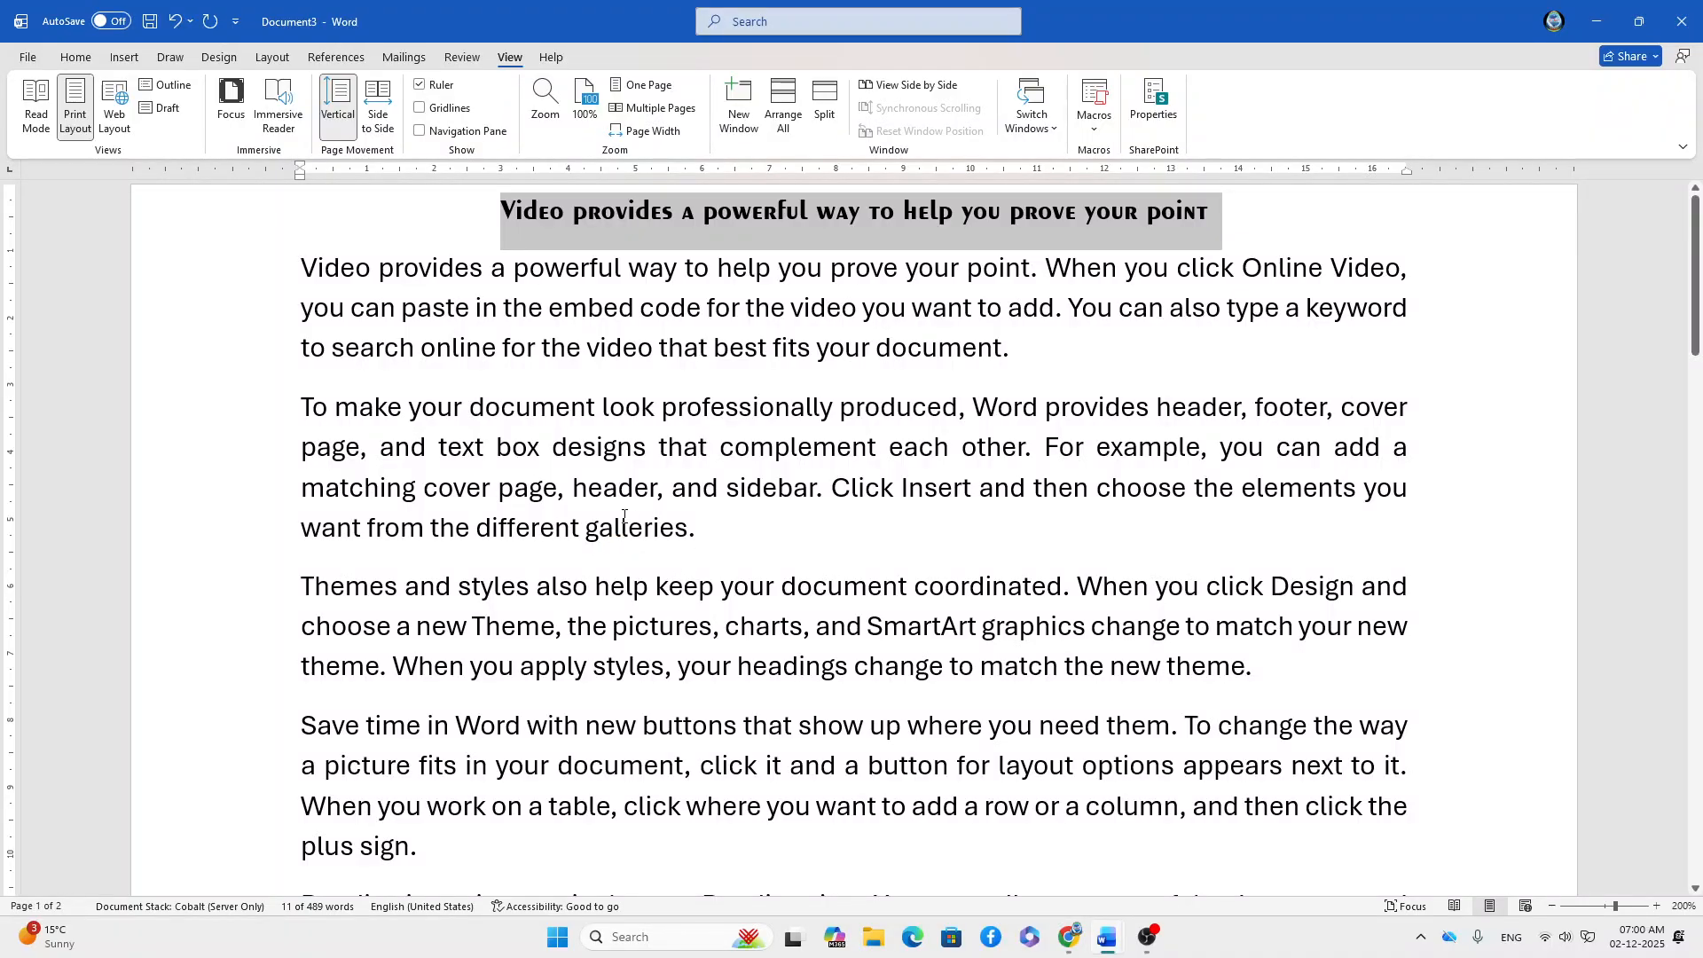
# - Copy the entire document and paste it twice at the end to lengthen the sample text
pyautogui.hotkey('ctrl', 'a')
pyautogui.hotkey('ctrl', 'c')
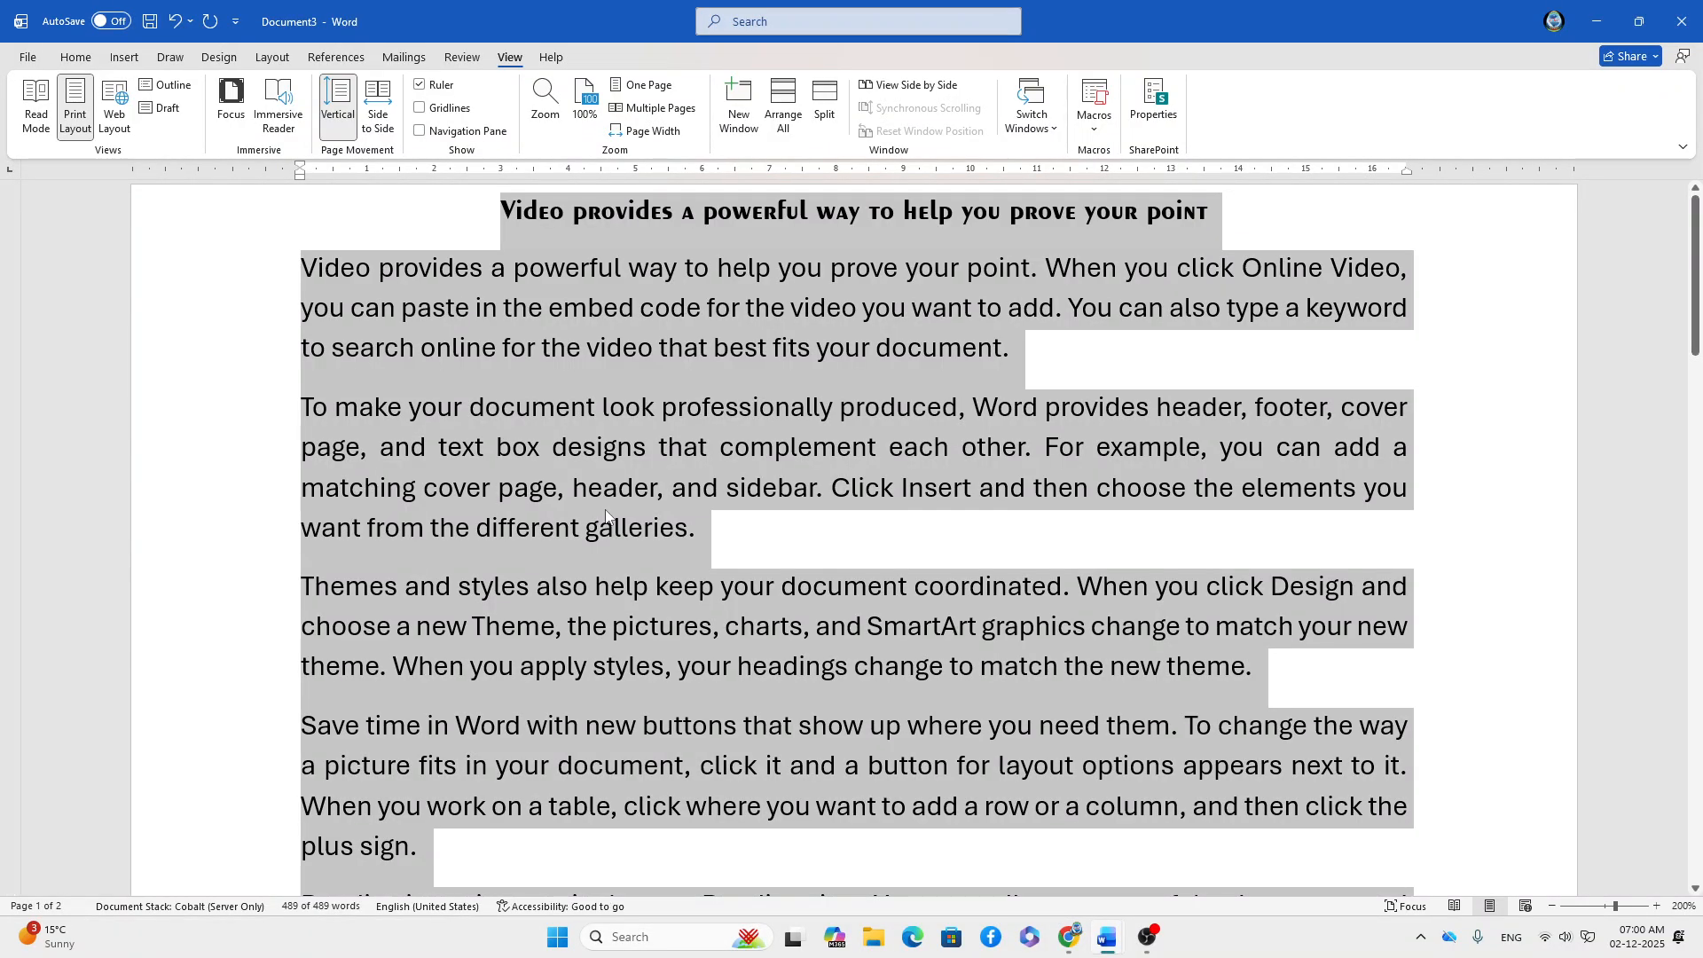
pyautogui.hotkey('ctrl', 'End')
pyautogui.hotkey('ctrl', 'v')
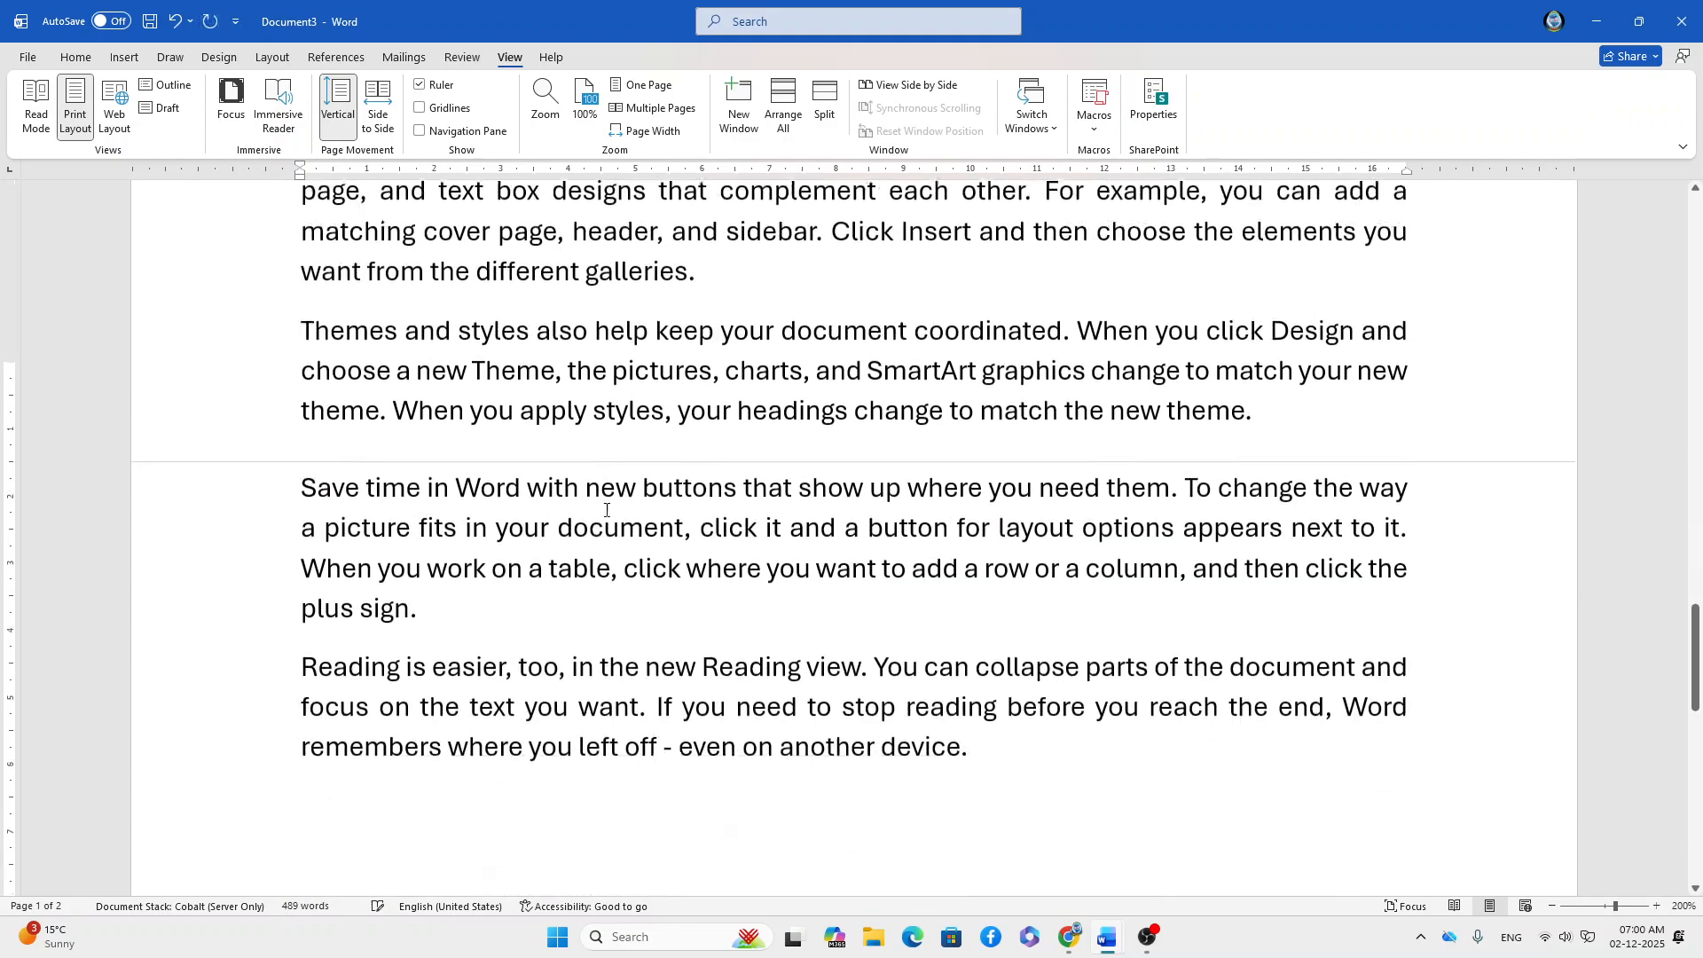
pyautogui.hotkey('ctrl', 'v')
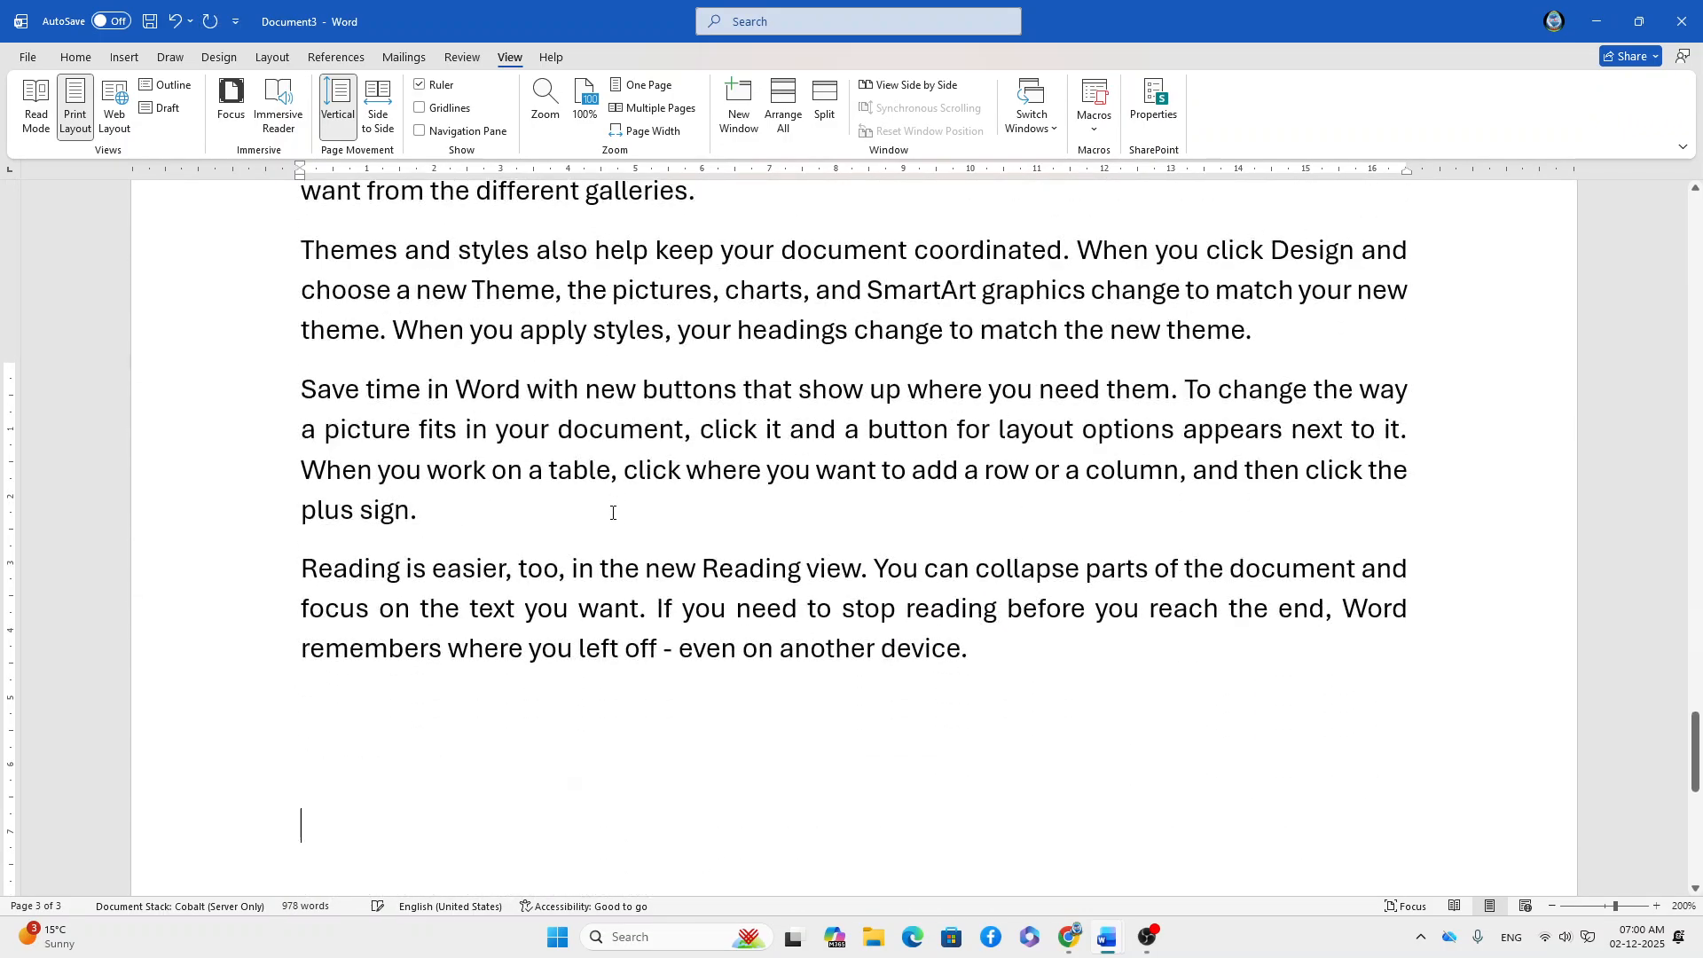
# - Page through the lengthened document in Read Mode from start to end and back, and return to Print Layout
pyautogui.click(36, 106)
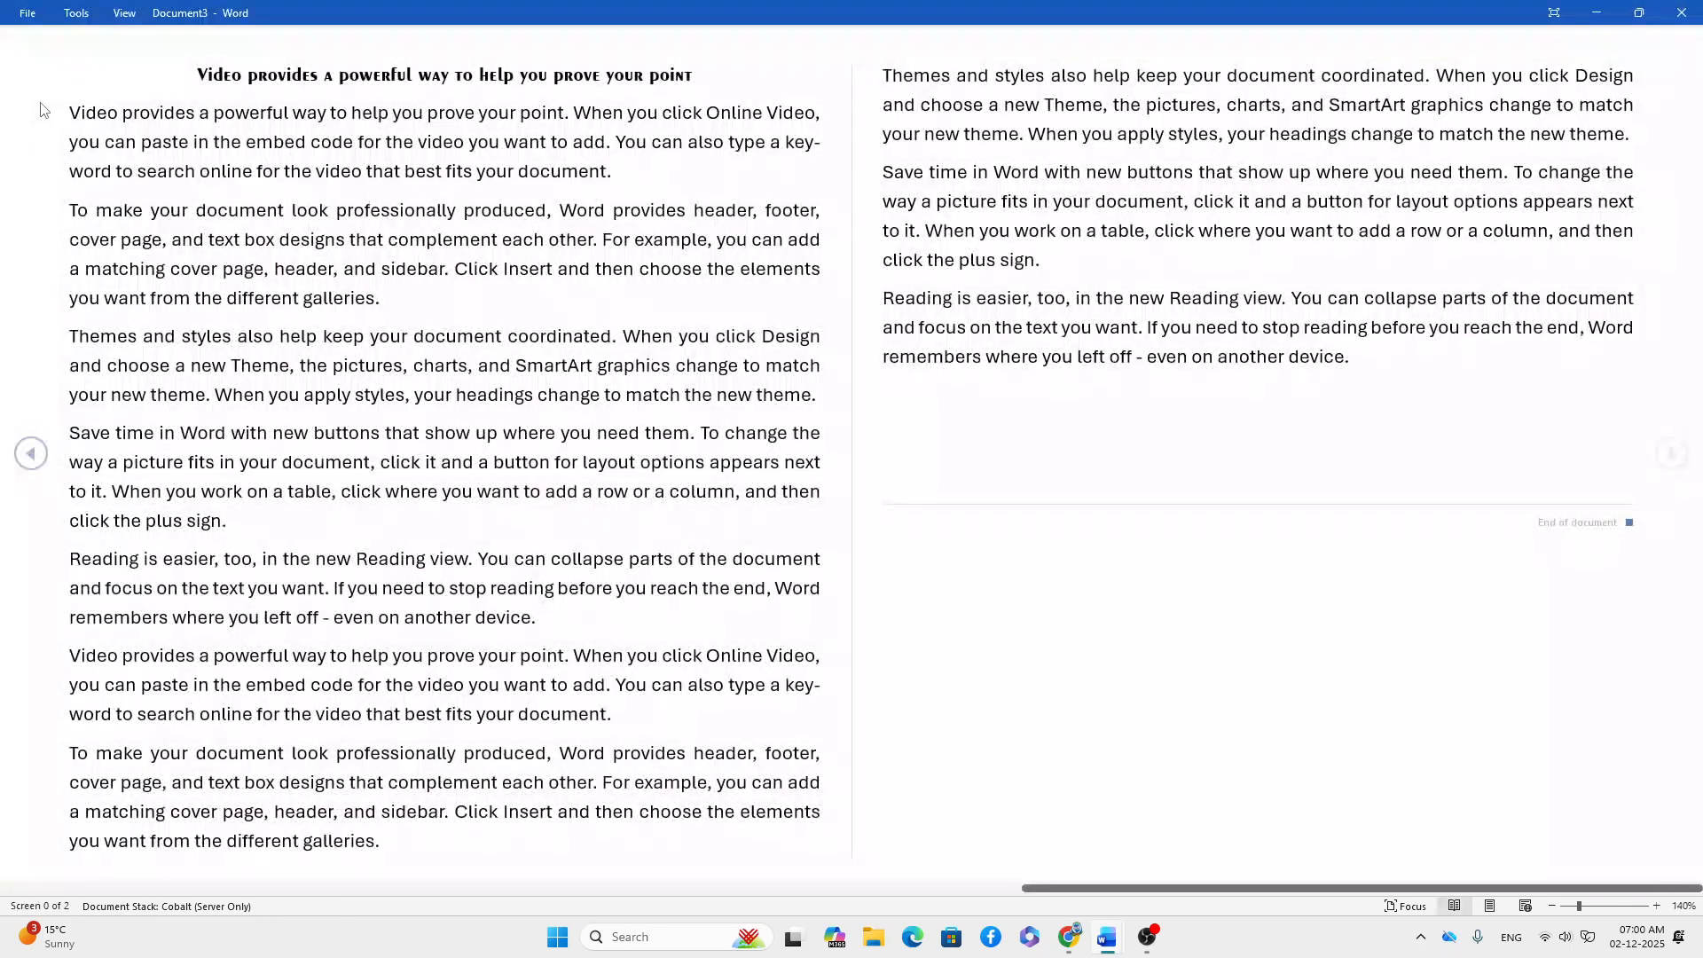
pyautogui.moveTo(1371, 888); pyautogui.dragTo(346, 888)
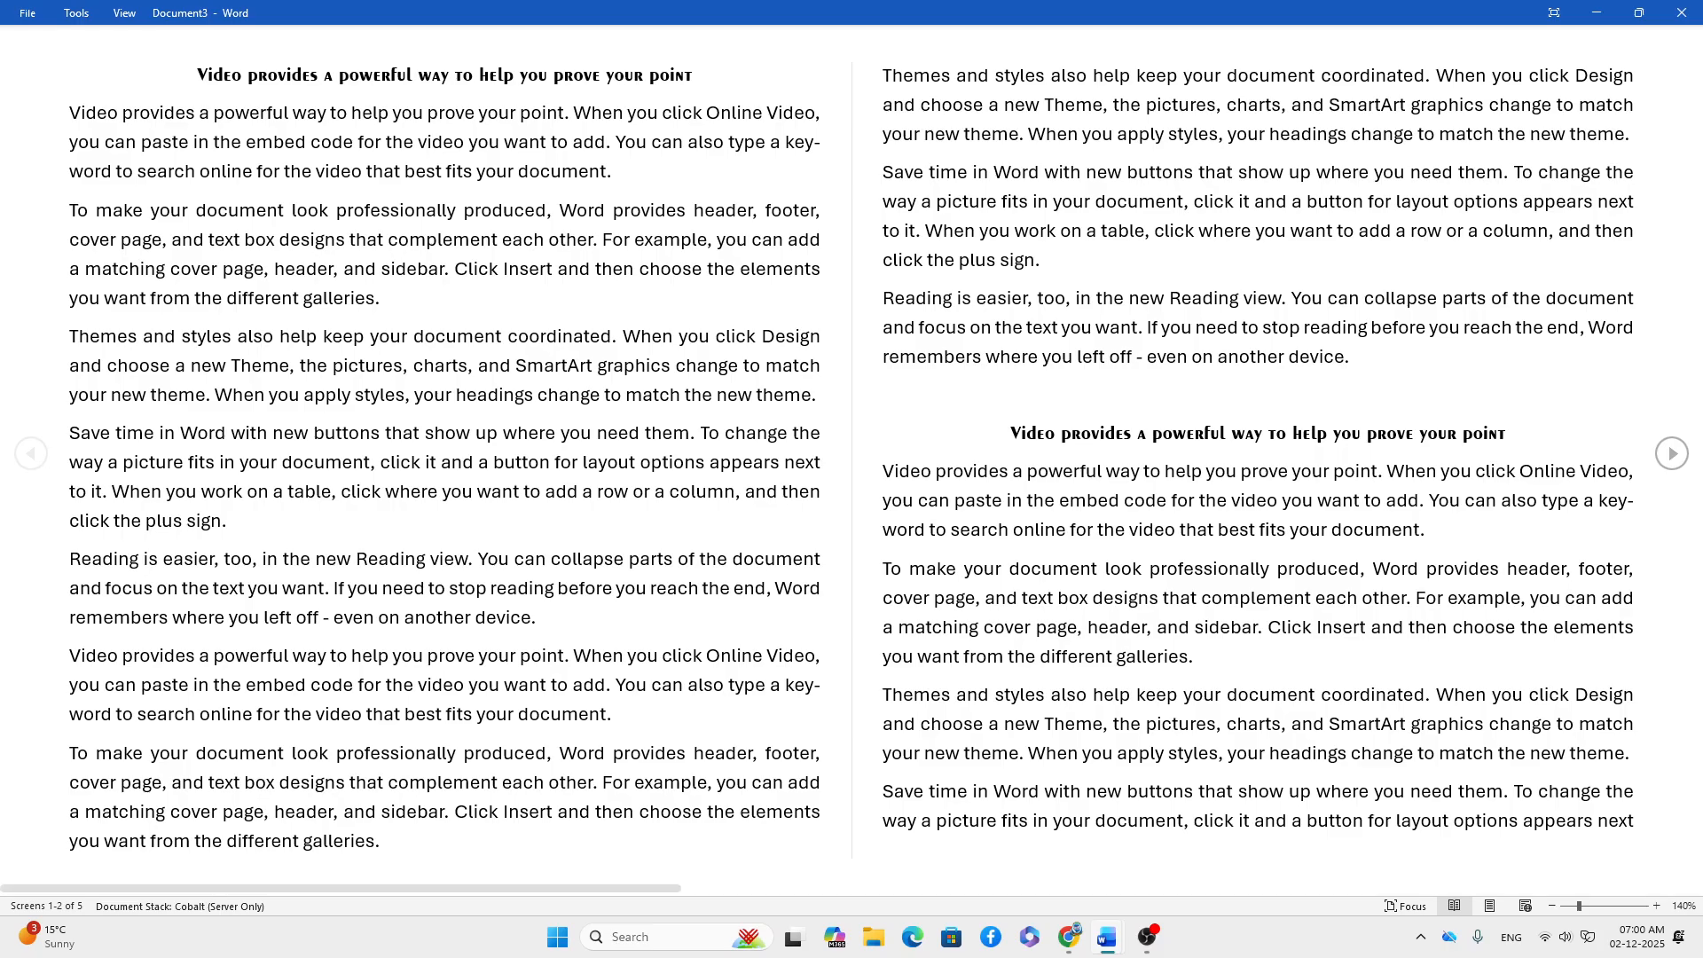
pyautogui.scroll(-2, 583, 388)
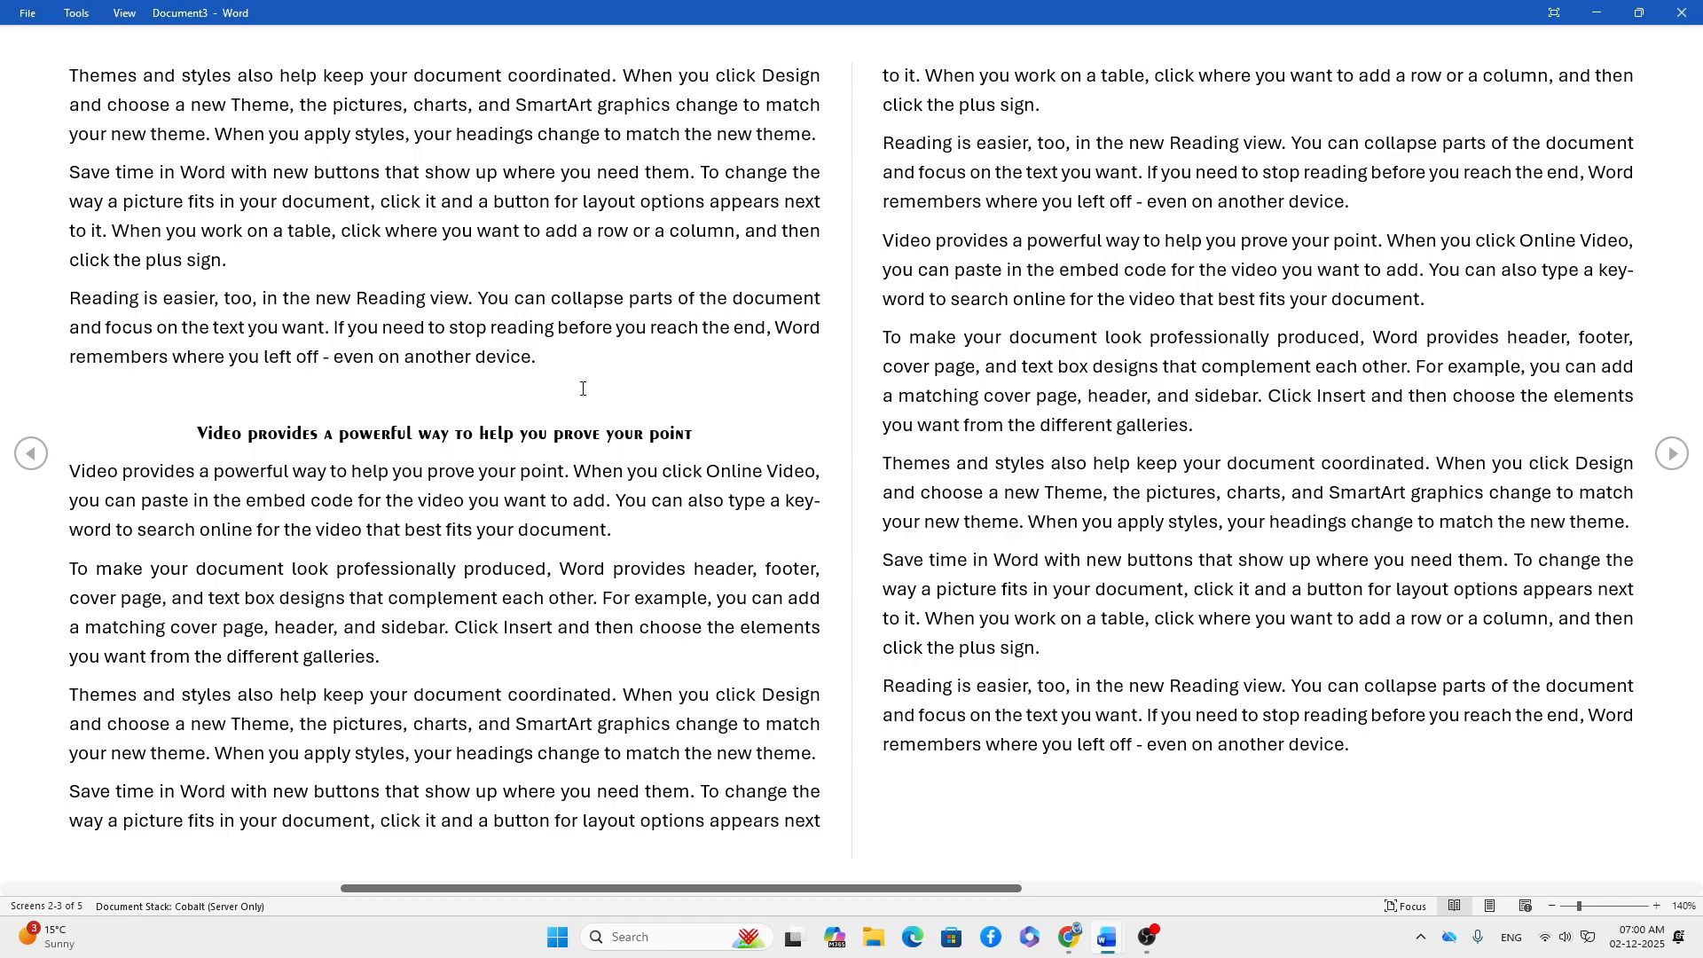
pyautogui.scroll(-2, 582, 389)
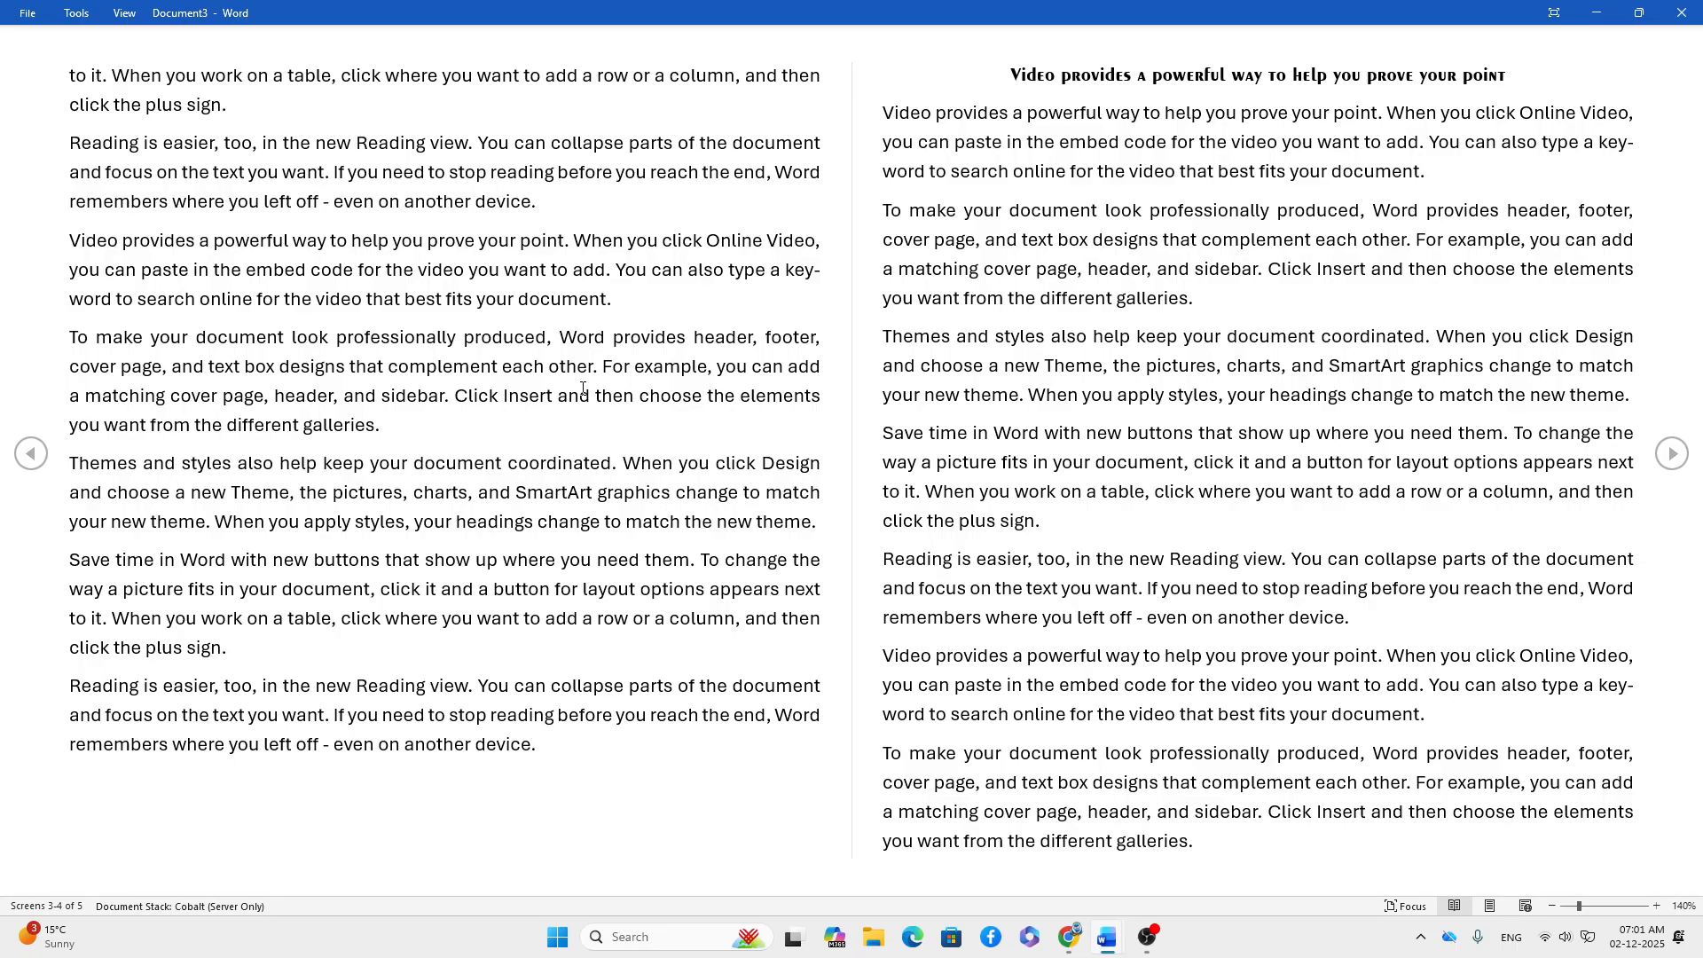
pyautogui.scroll(-2, 583, 388)
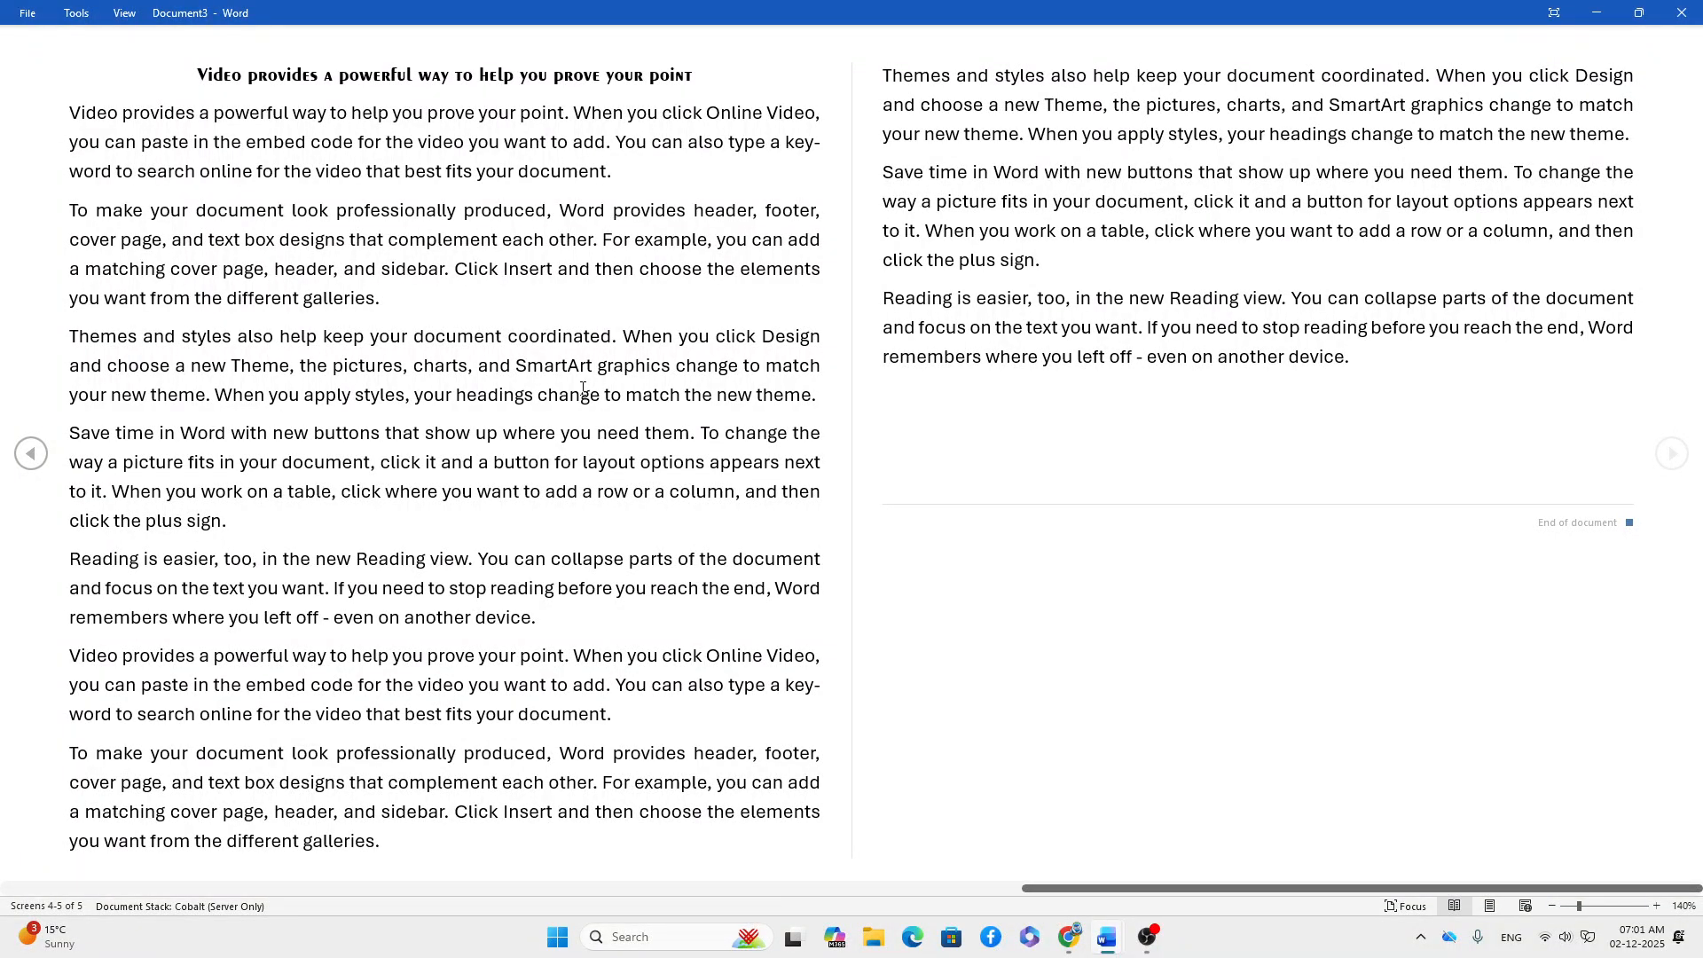
pyautogui.scroll(4, 583, 389)
pyautogui.scroll(2, 583, 388)
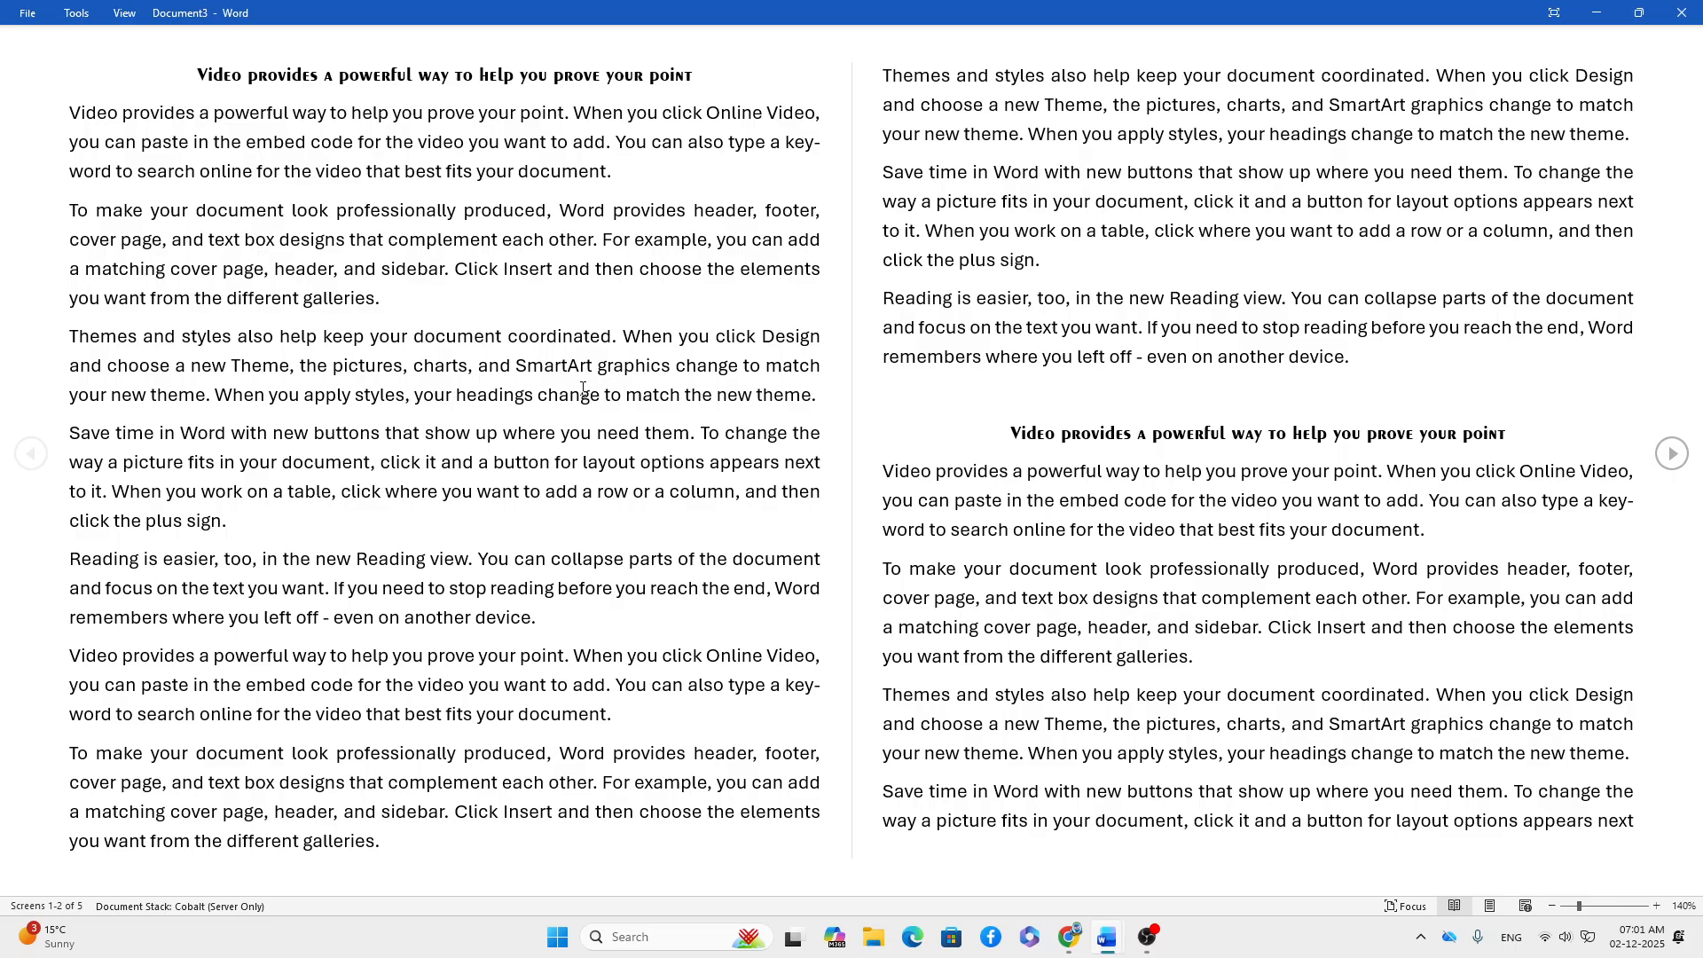
pyautogui.press('Escape')
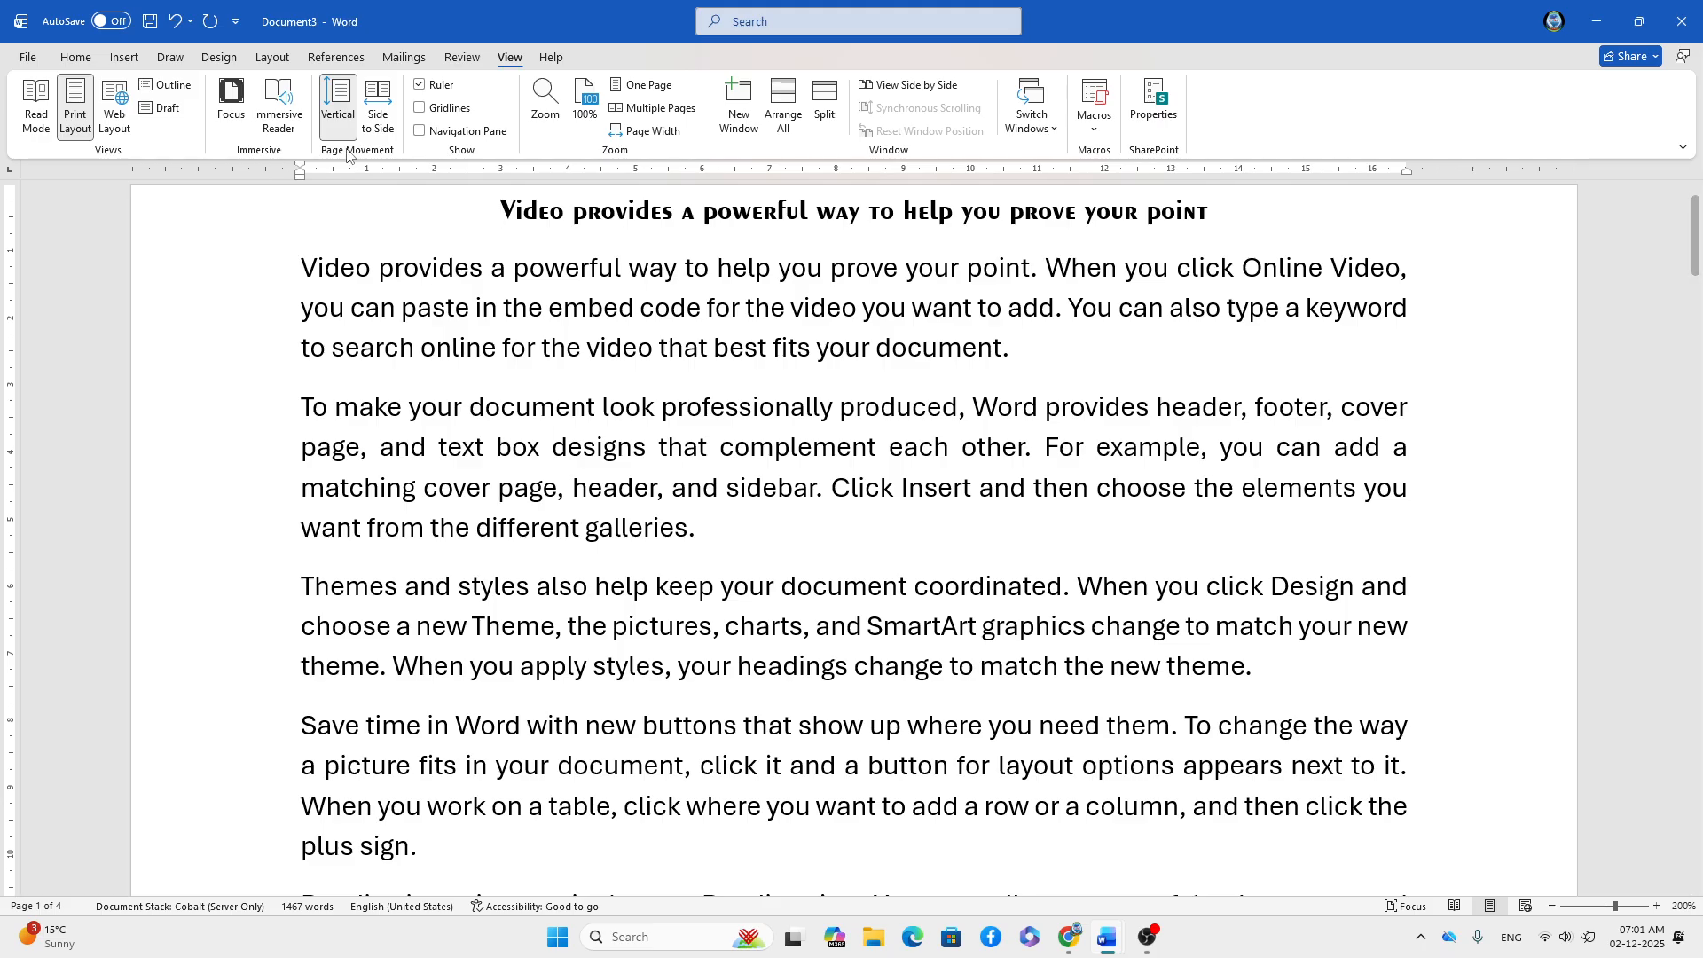
# - Open the document in Read Mode again and leave it with the Edit Document option
pyautogui.click(35, 122)
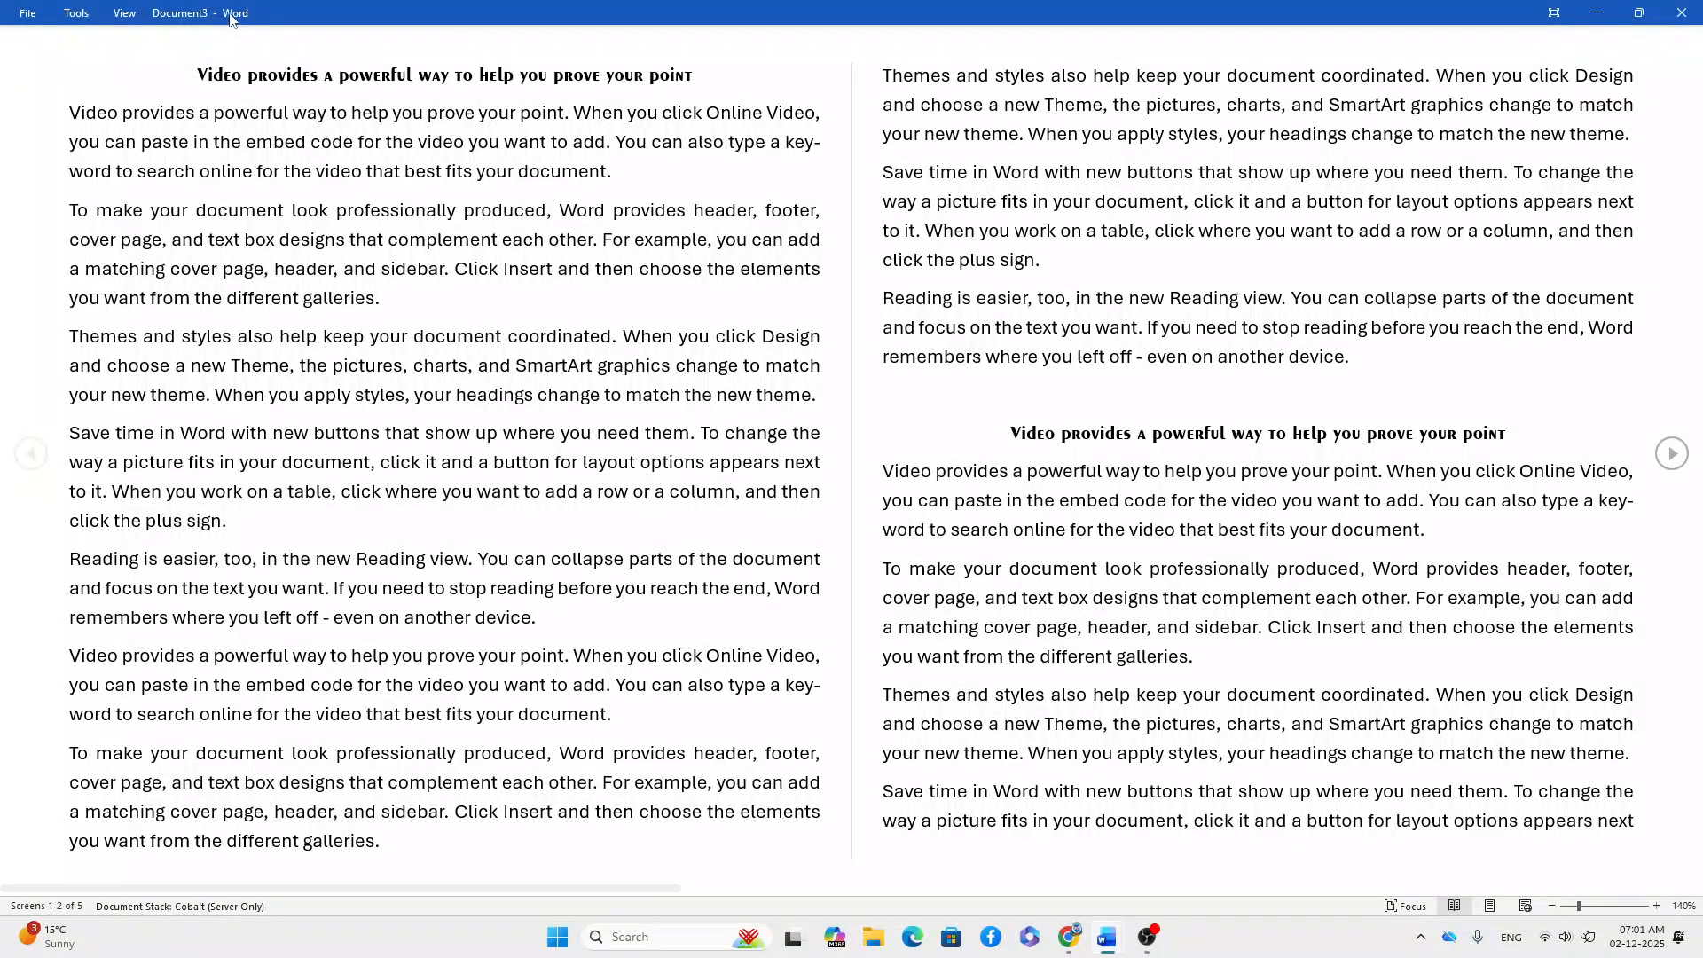
pyautogui.click(124, 12)
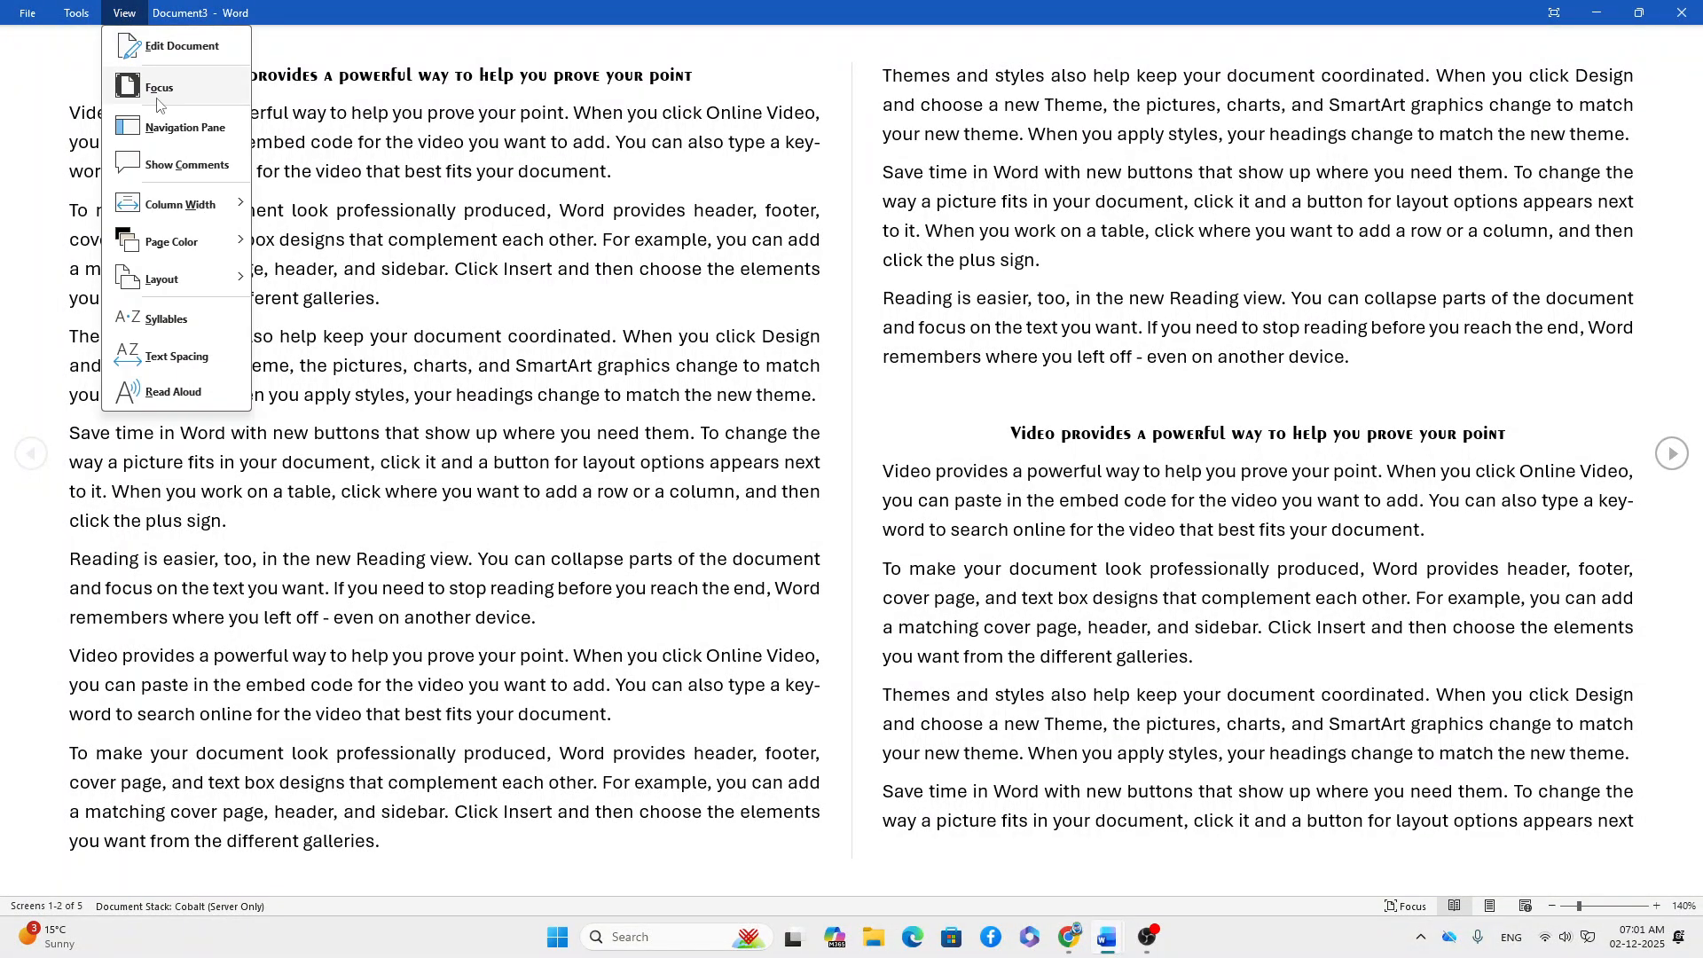
pyautogui.click(174, 60)
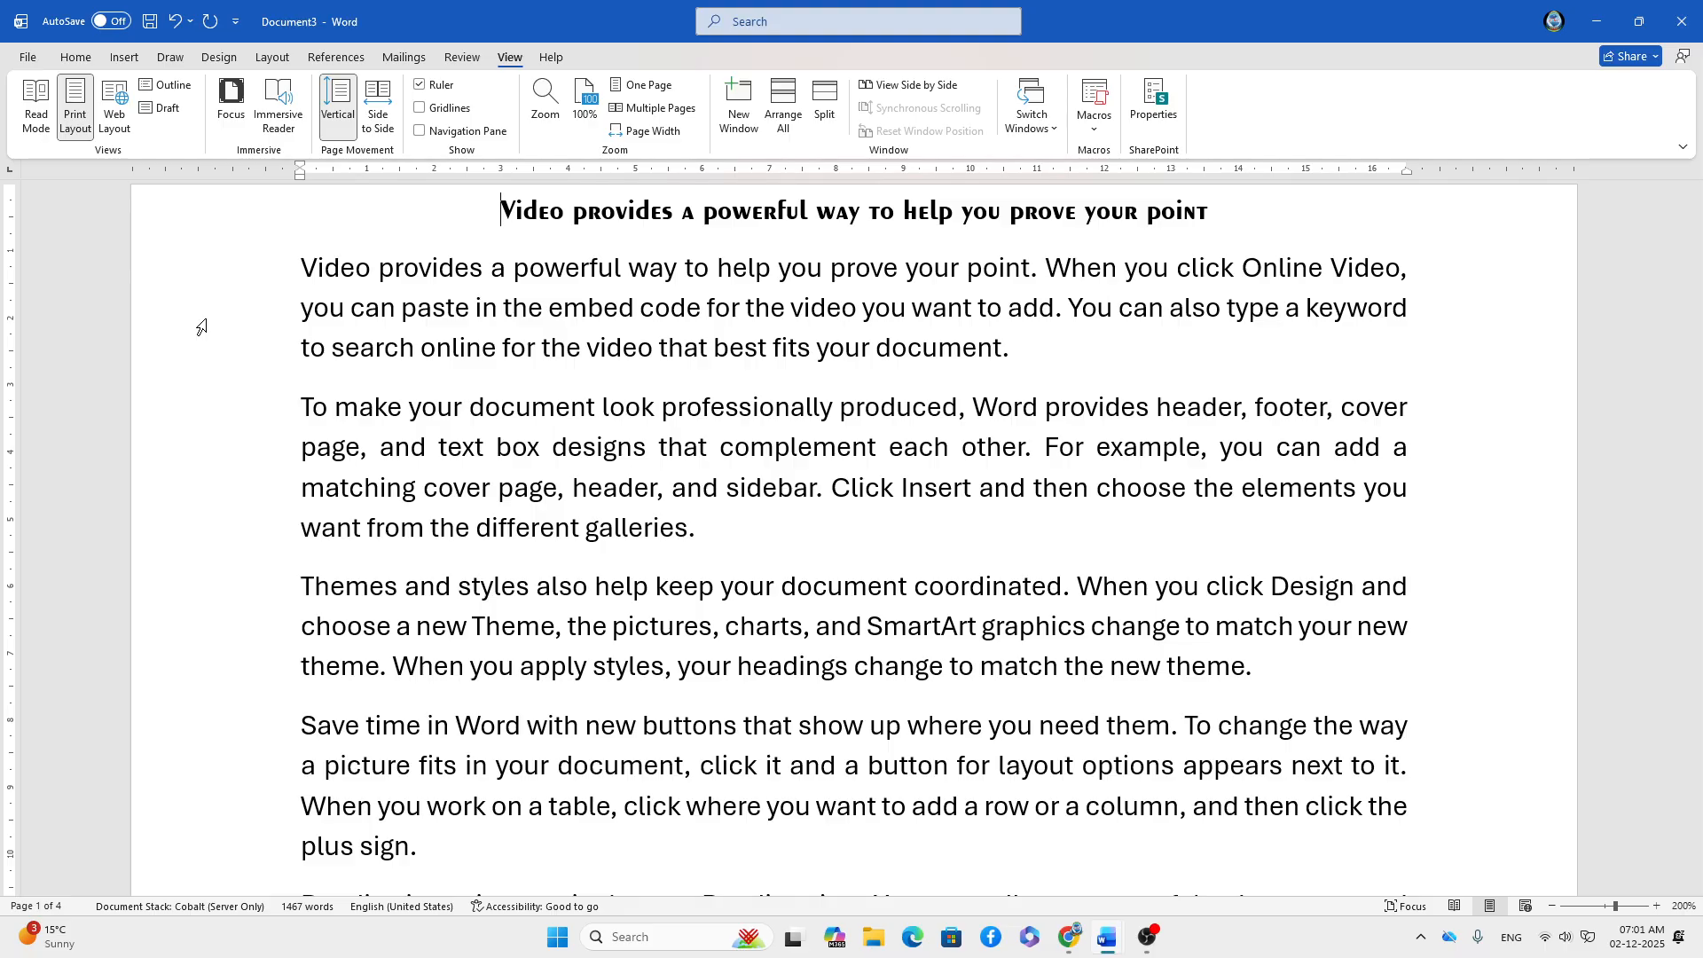
# - Show the document in Web Layout and look through it in Outline view before closing the outline
pyautogui.click(115, 111)
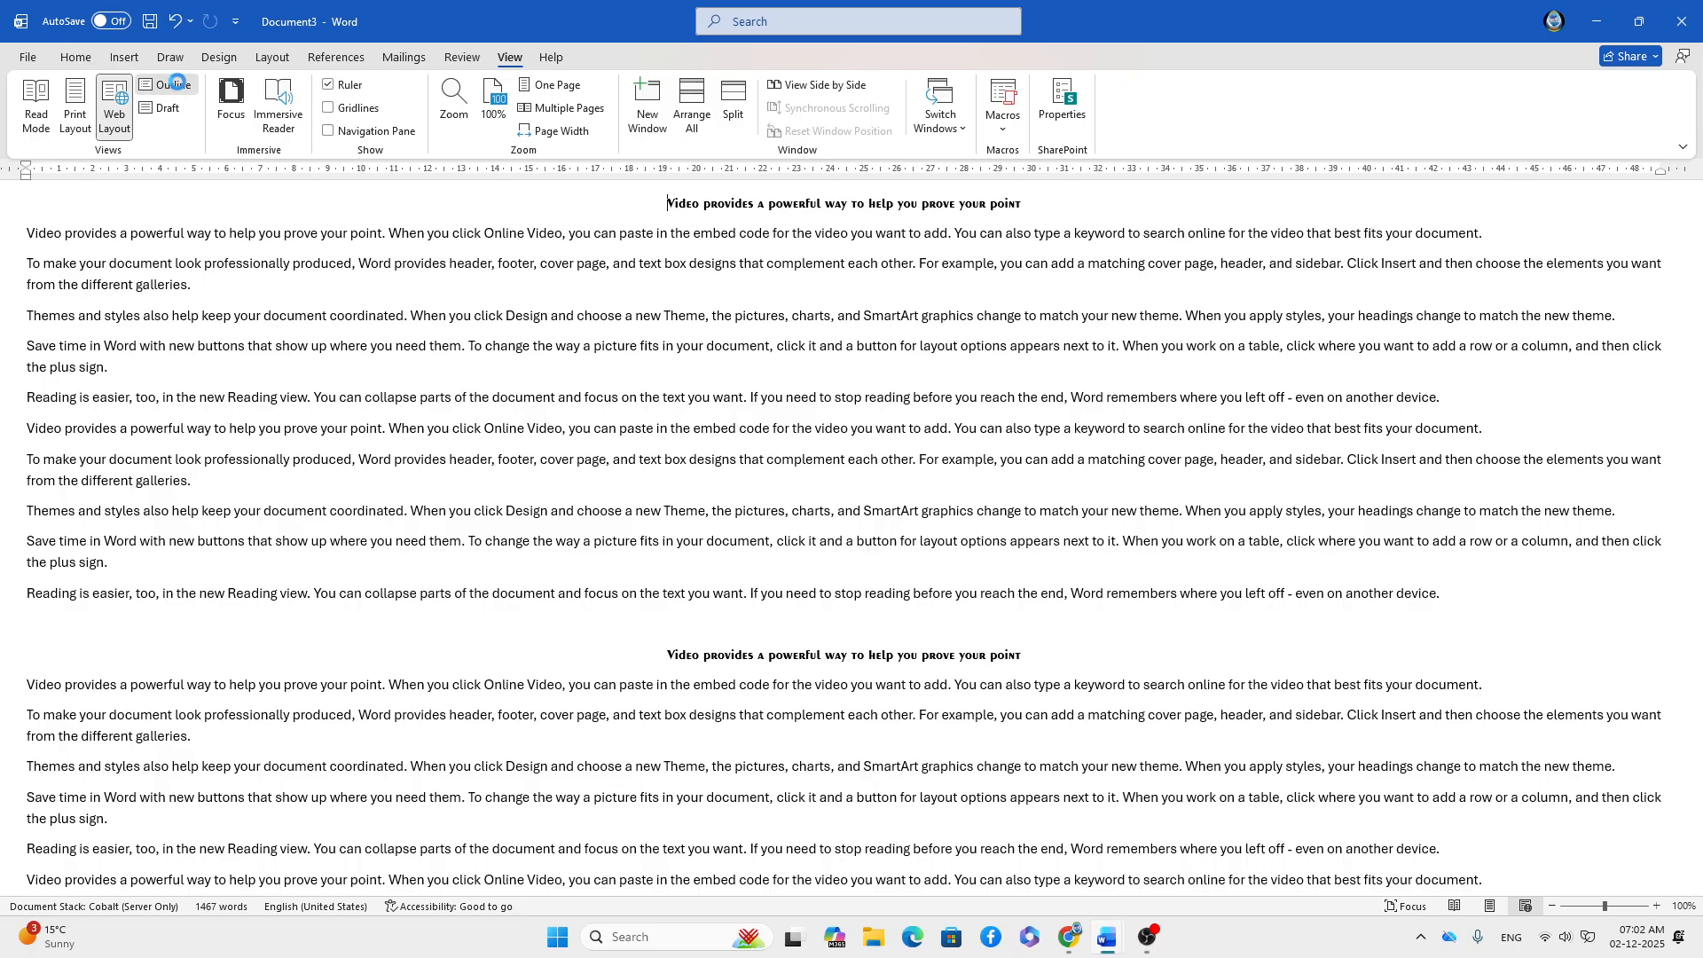
pyautogui.click(178, 88)
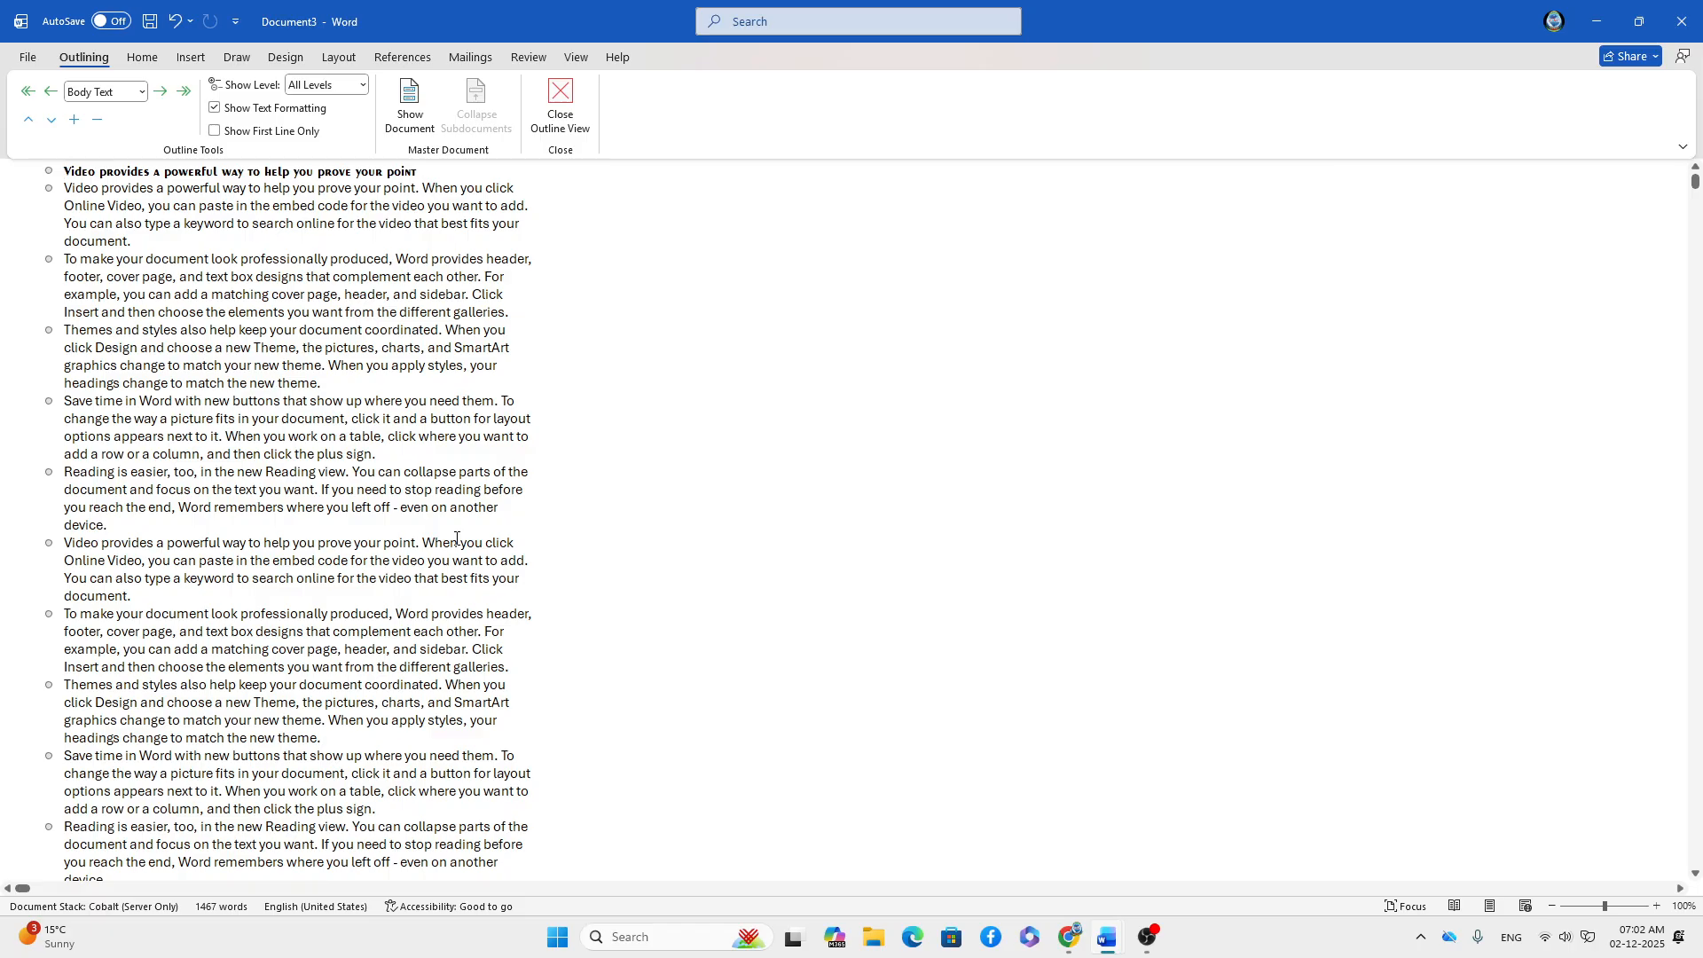
pyautogui.scroll(-10, 456, 538)
pyautogui.scroll(10, 456, 538)
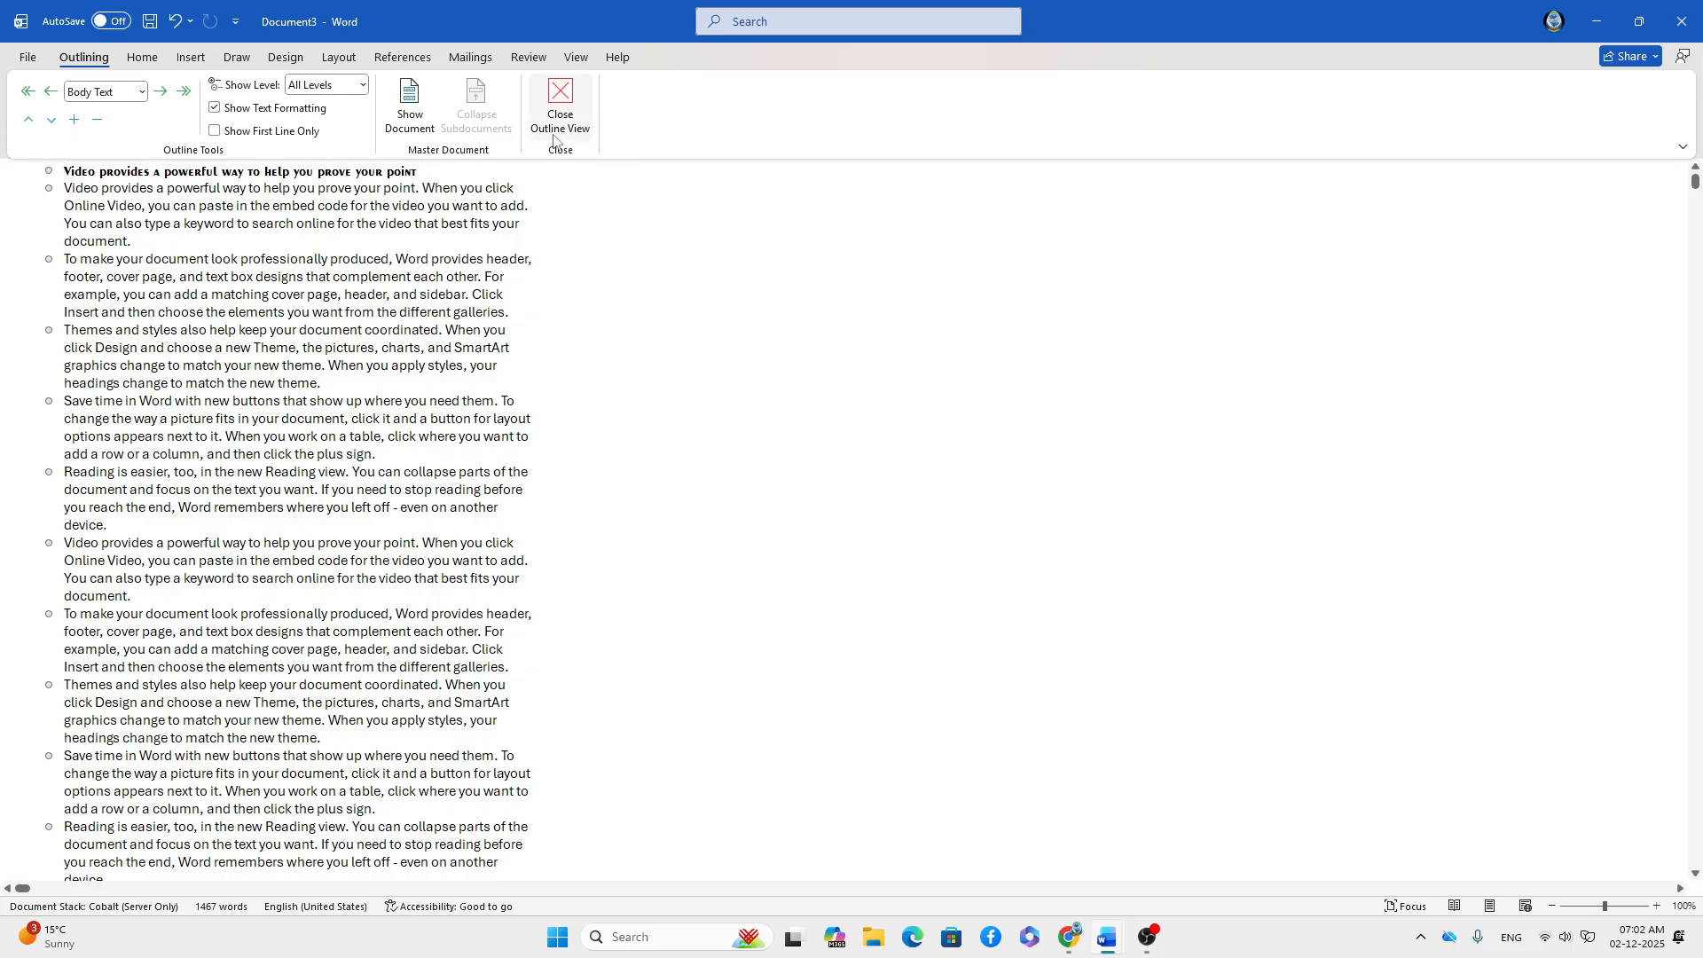
pyautogui.click(560, 104)
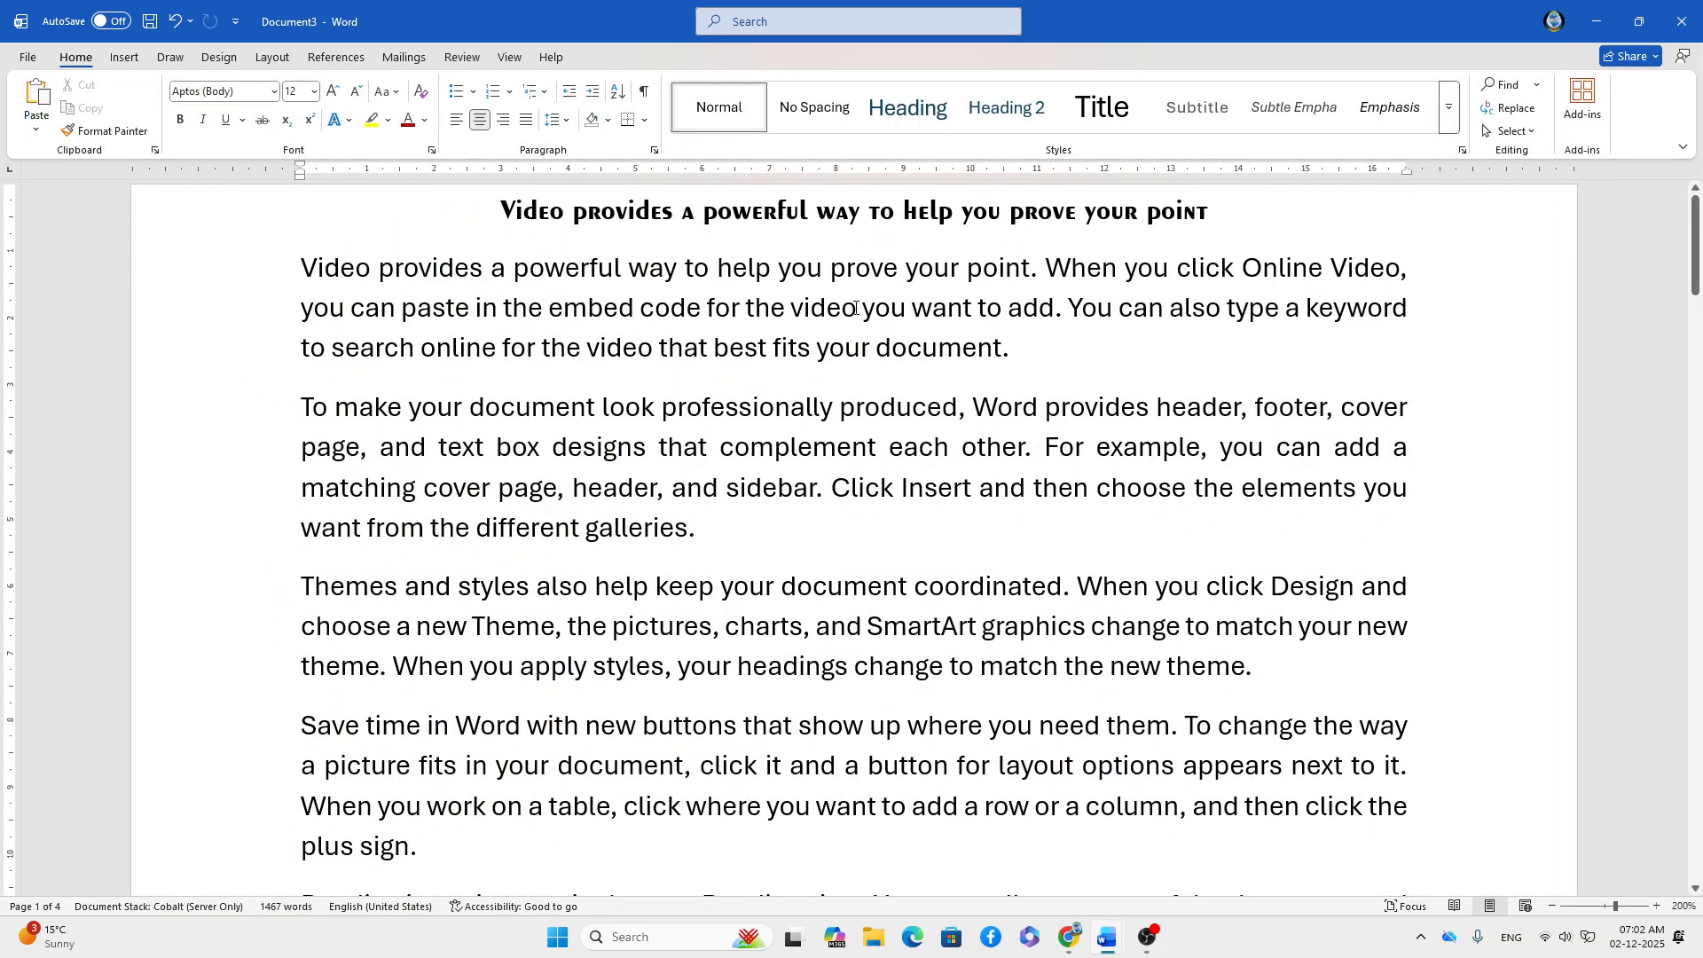
# - Show the document in Draft view and switch back to Print Layout
pyautogui.click(509, 59)
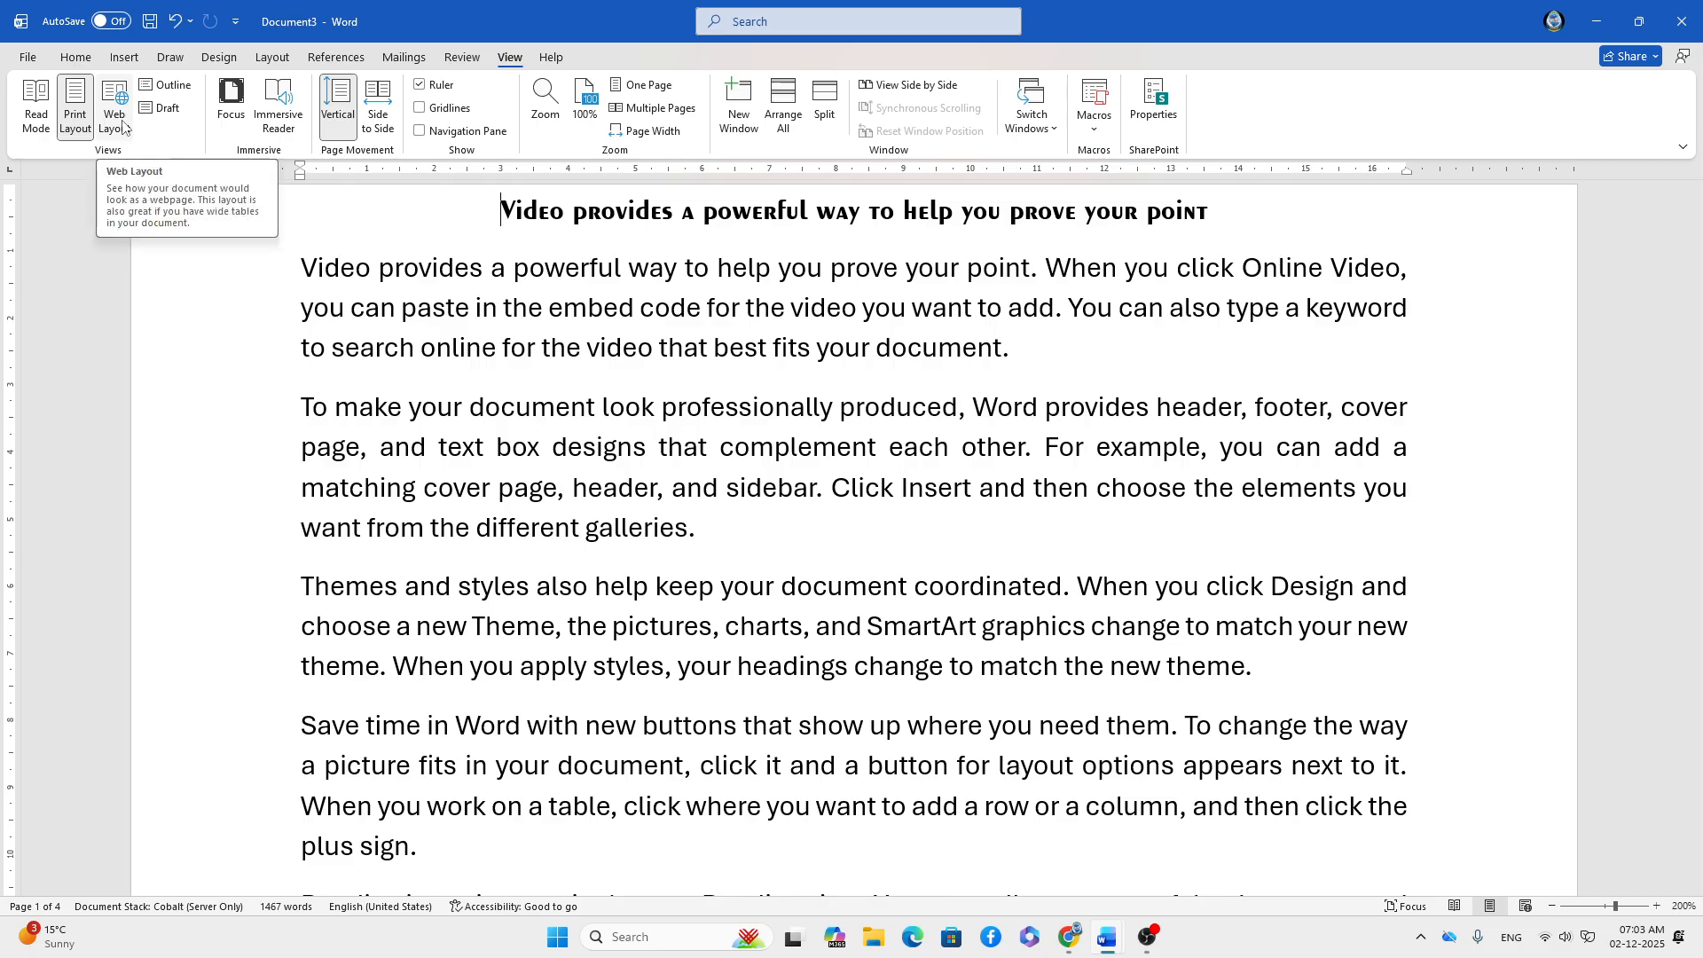
pyautogui.click(164, 108)
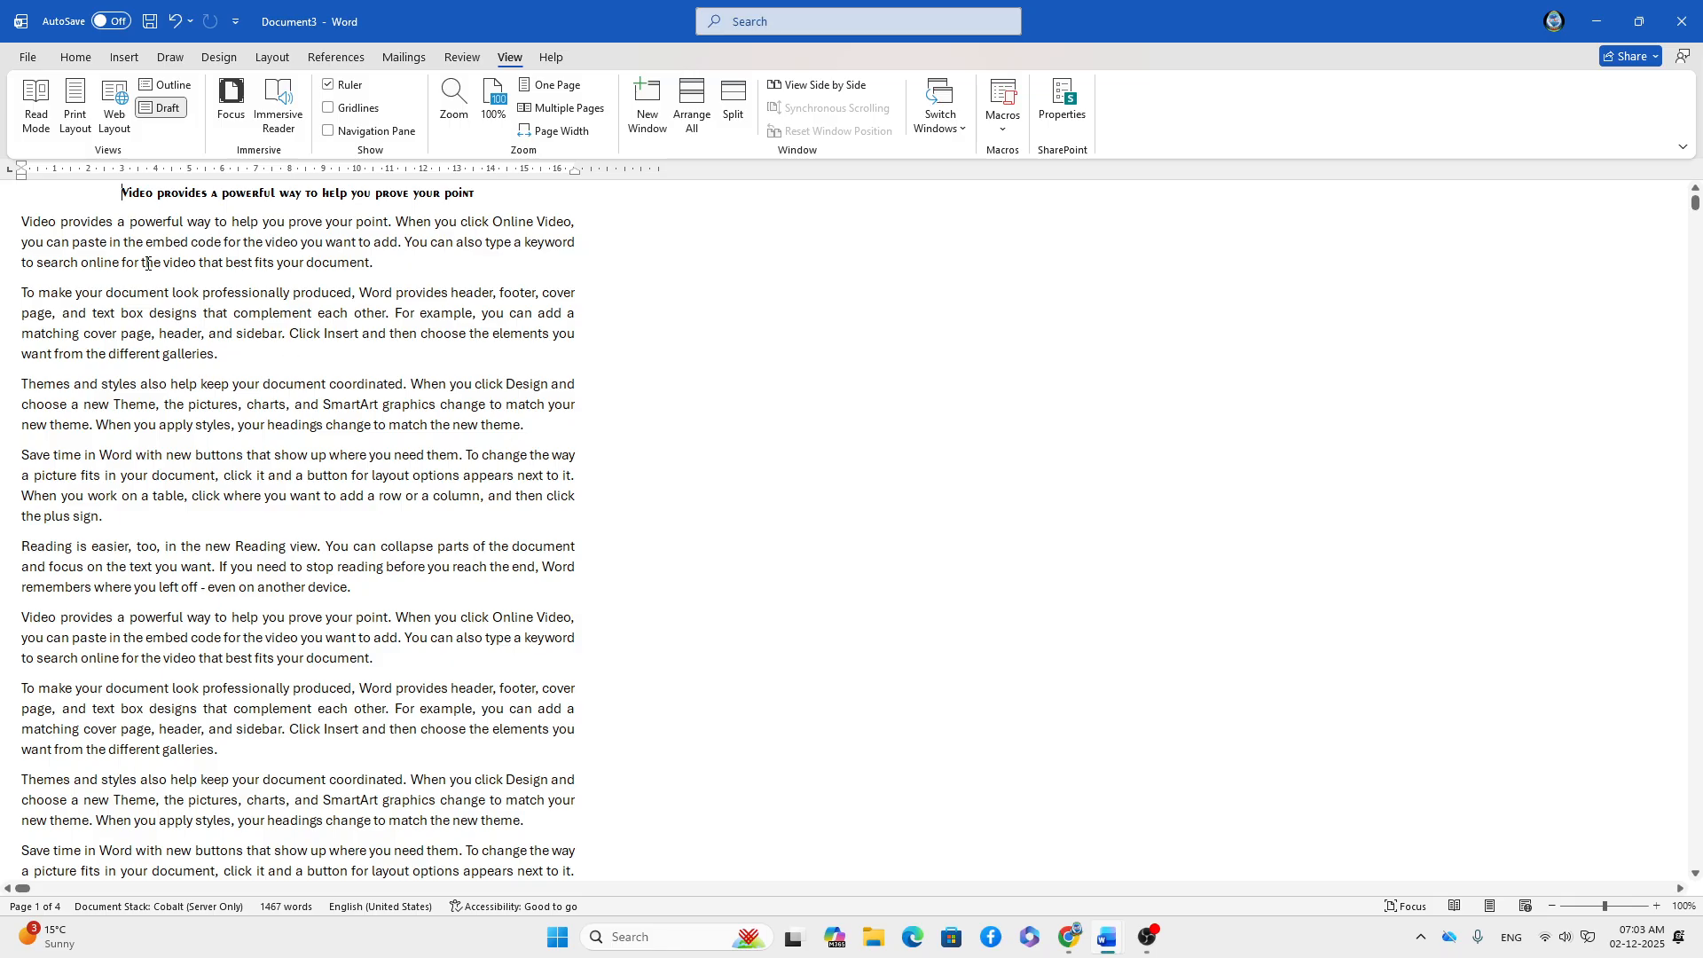
pyautogui.click(80, 114)
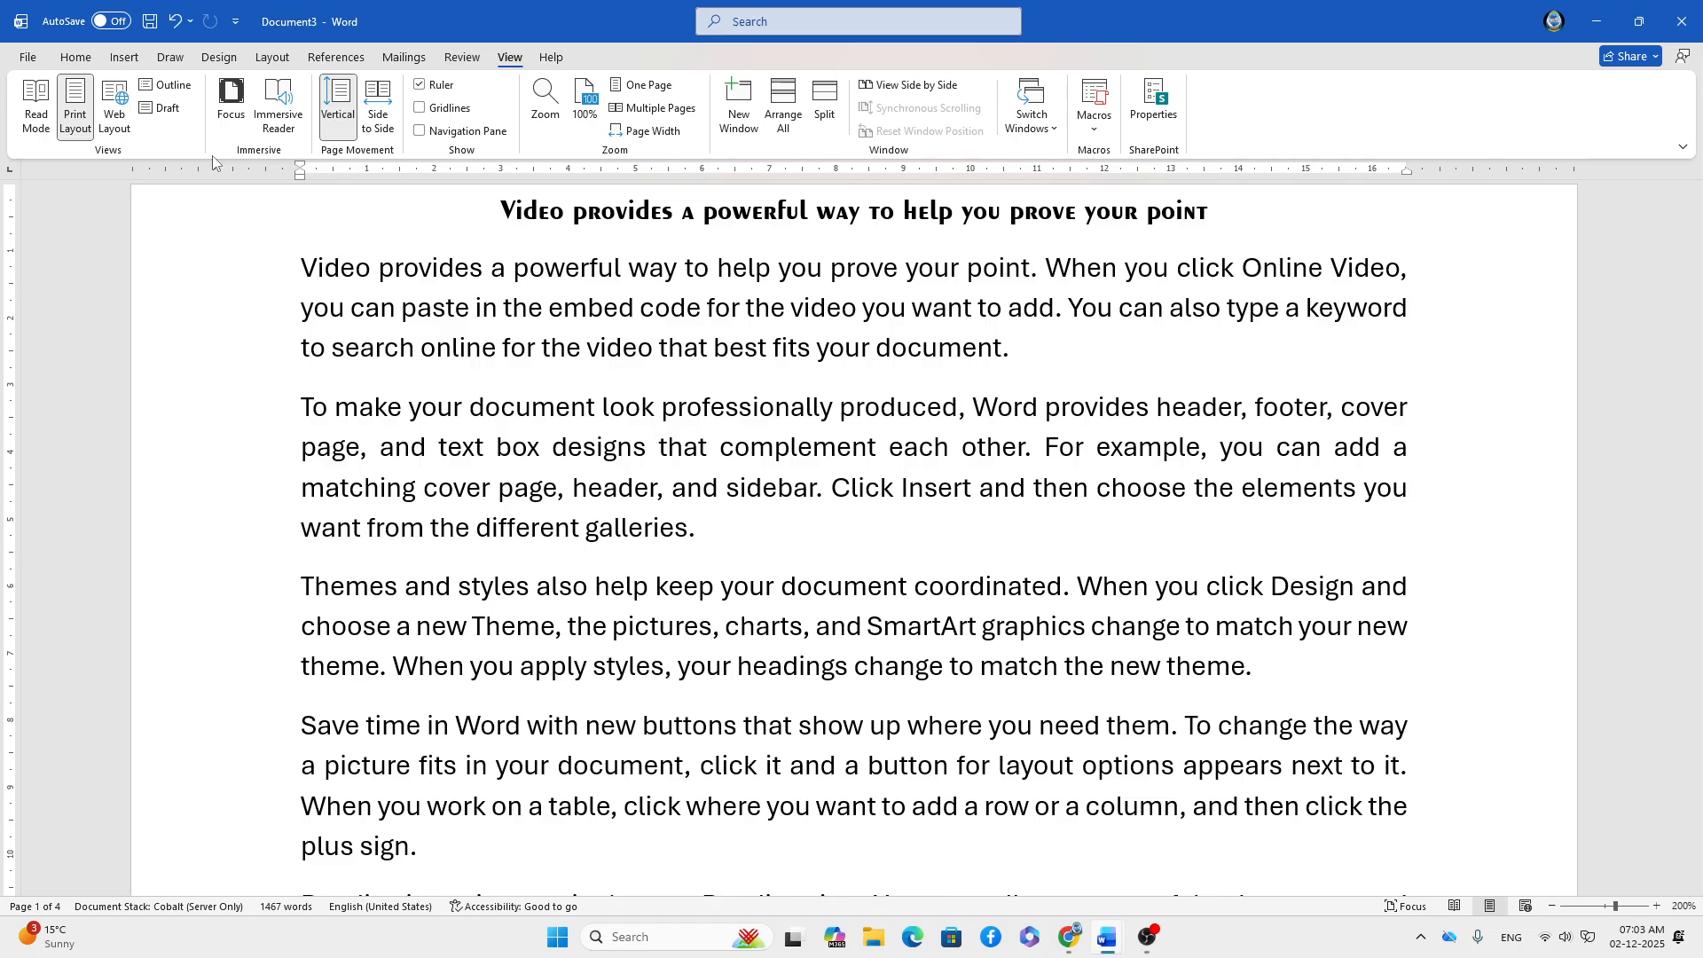
# - Switch the document to Focus mode and look through its pages without the surrounding interface
pyautogui.click(233, 106)
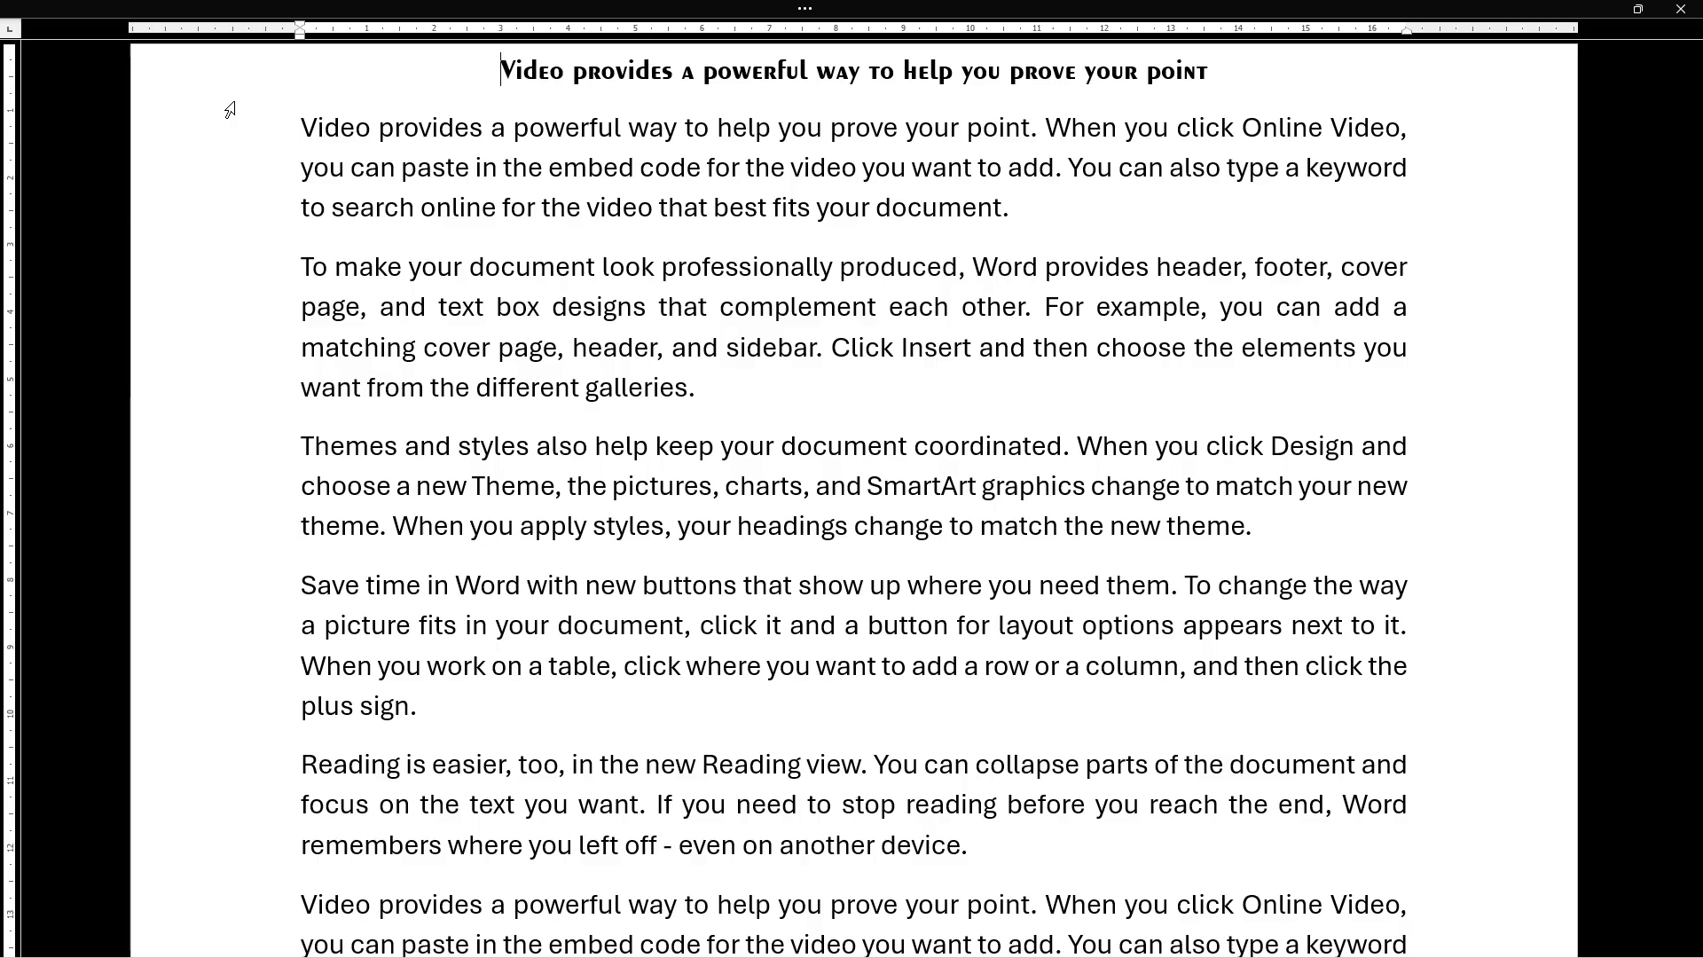
pyautogui.press('Right')
pyautogui.press('Down')
pyautogui.press('Down')
pyautogui.press('Down')
pyautogui.scroll(-20, 546, 197)
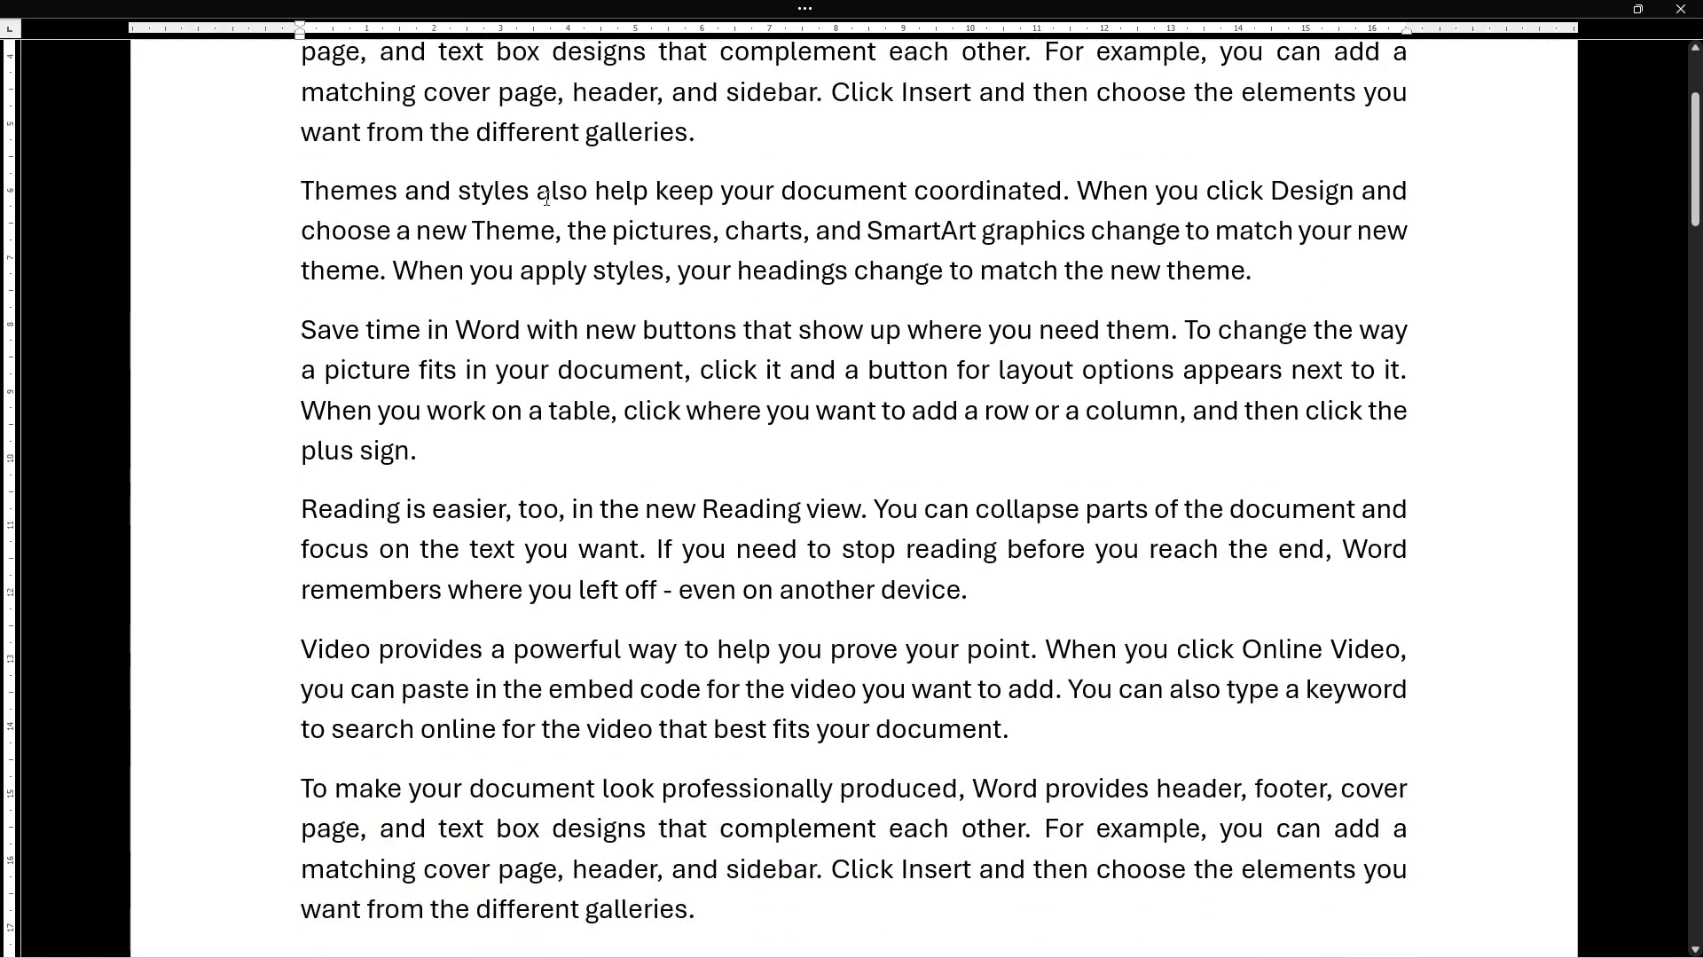
pyautogui.scroll(-15, 547, 201)
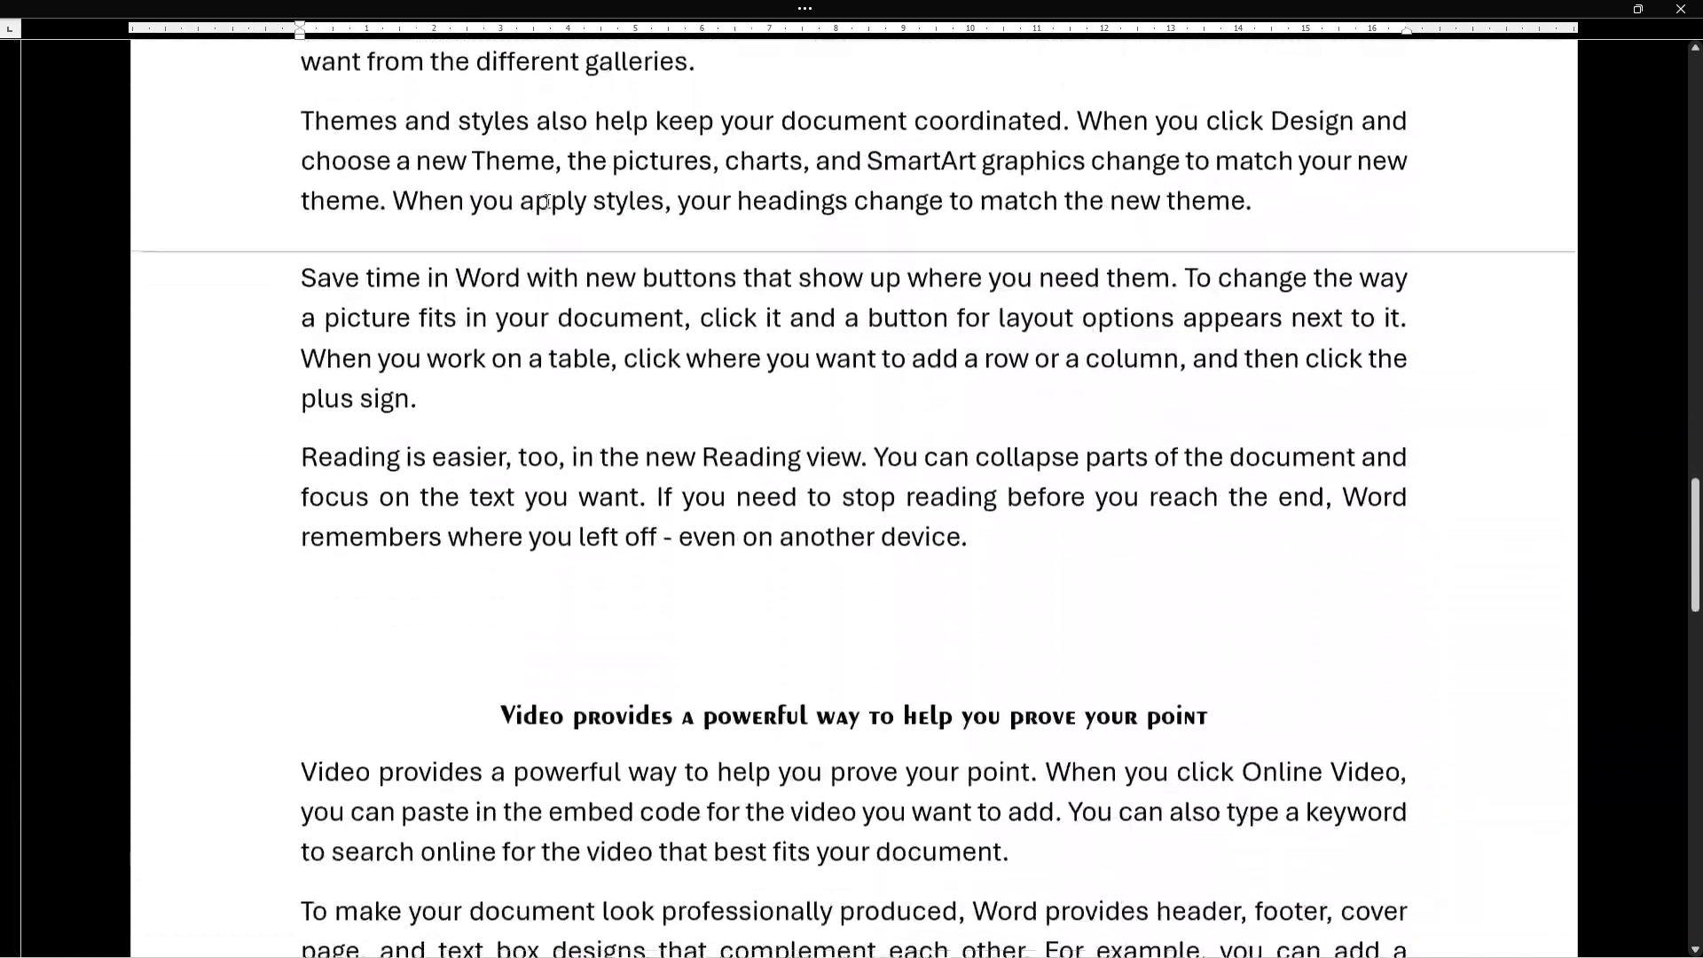
pyautogui.scroll(-15, 547, 201)
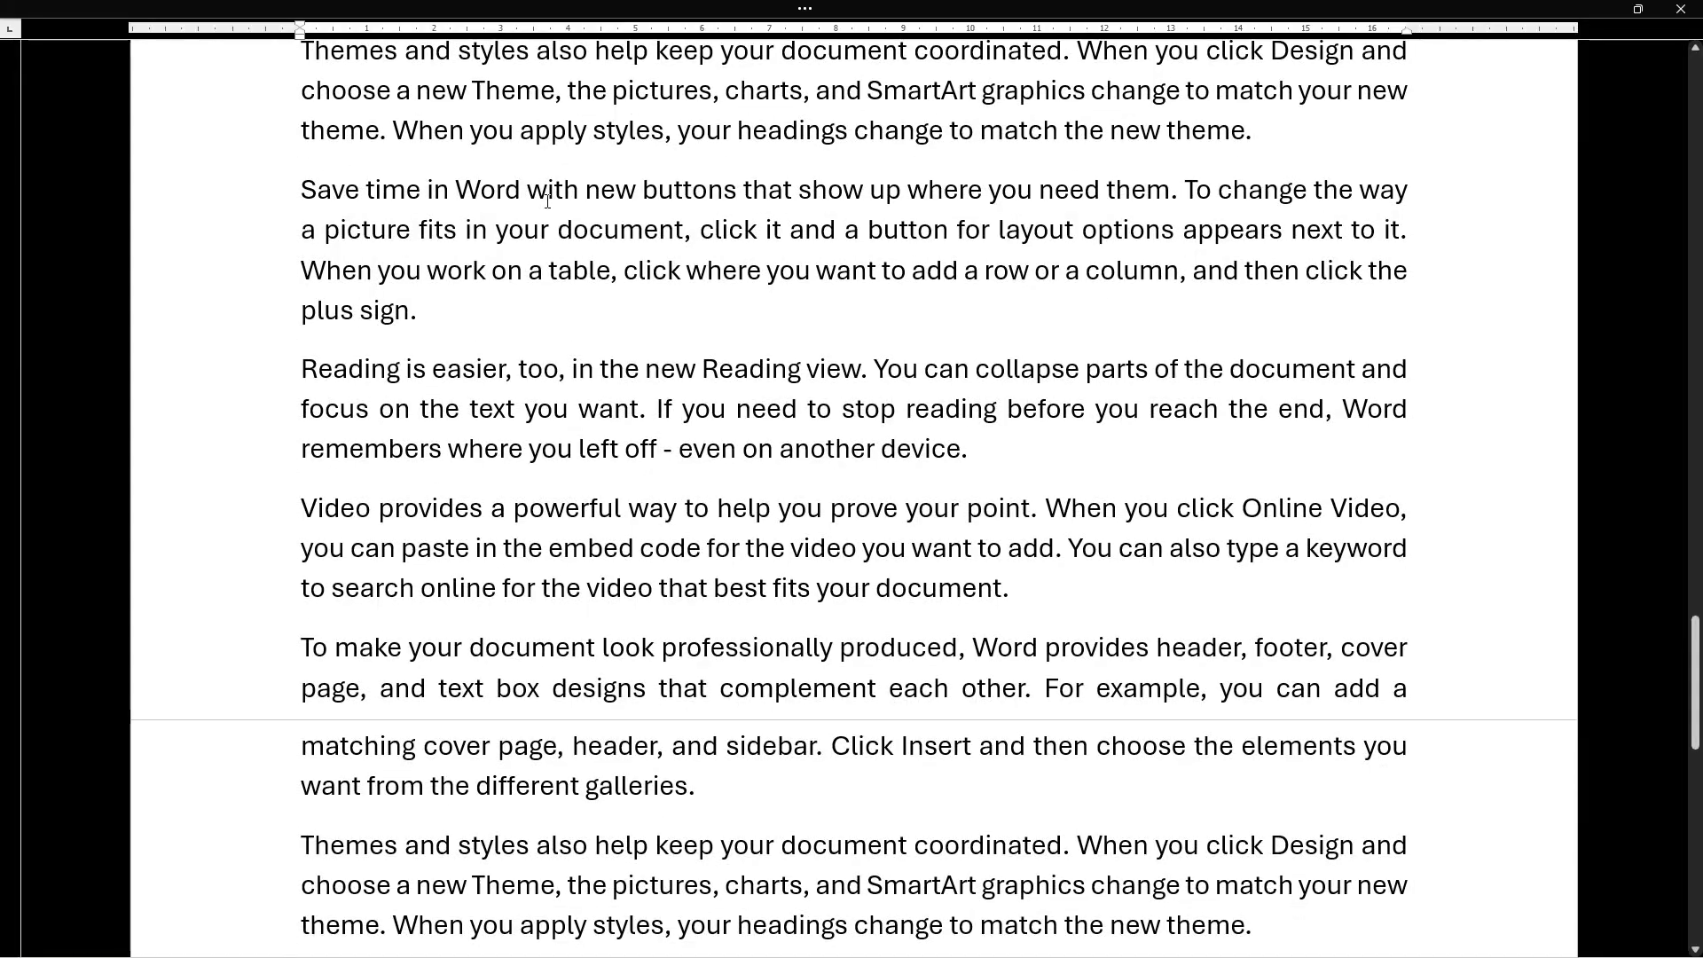
pyautogui.scroll(5, 548, 201)
pyautogui.scroll(-10, 548, 202)
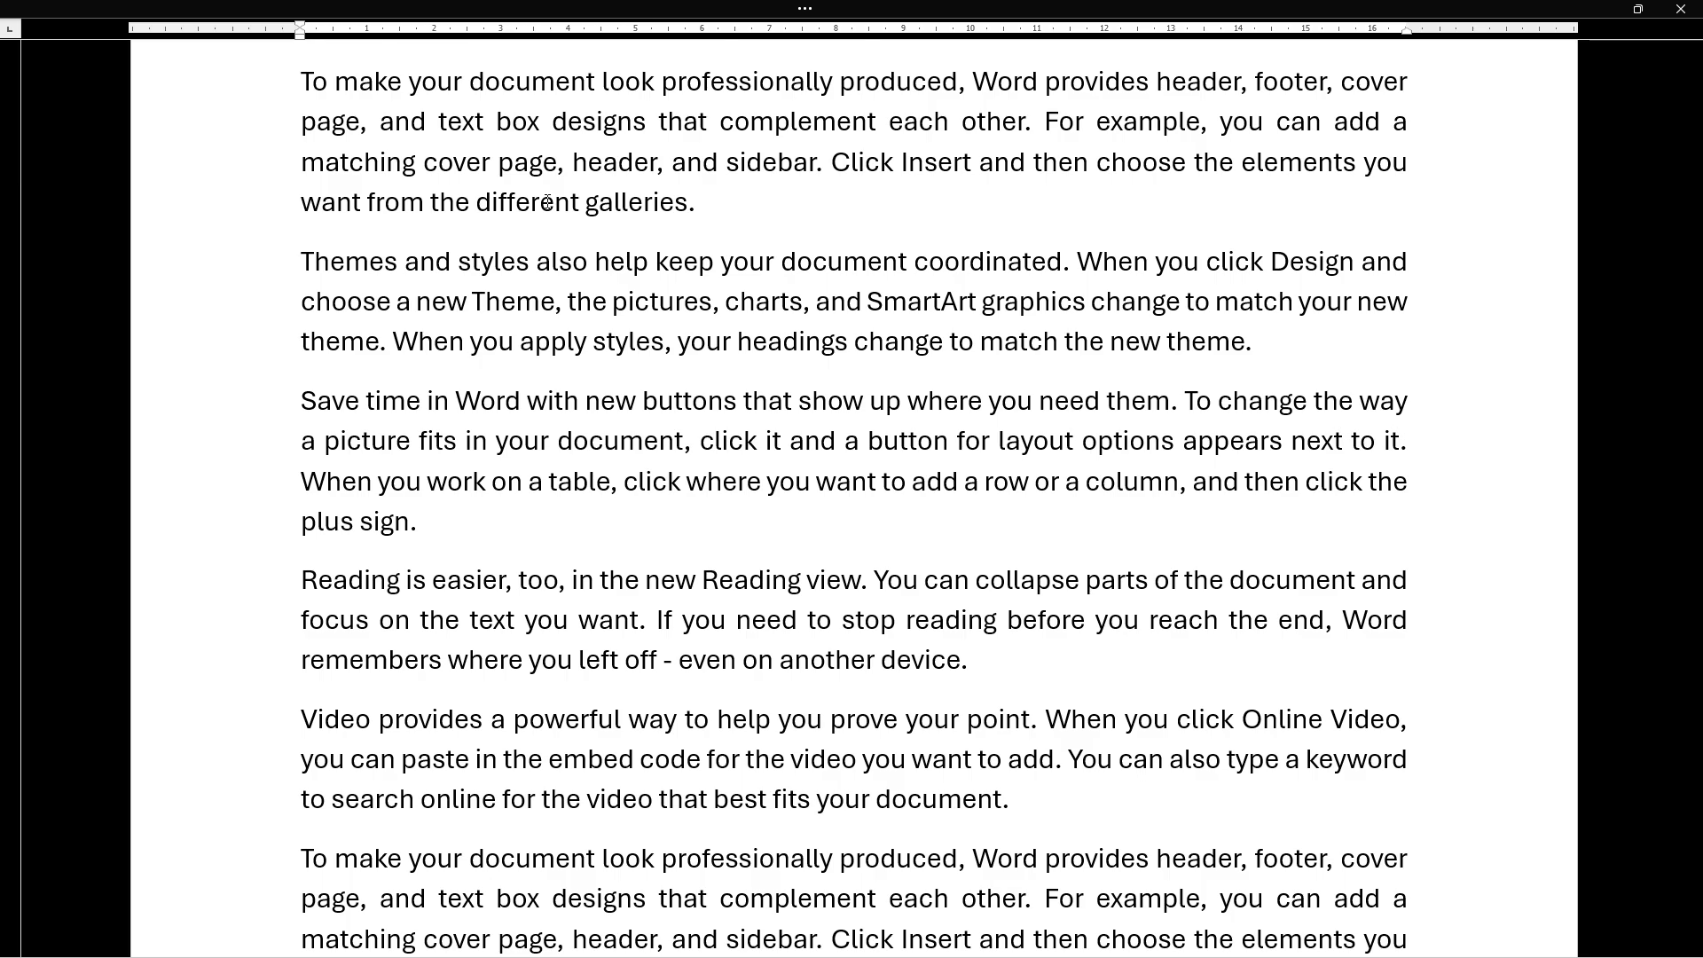
# - Leave Focus mode, show the pages with Side to Side page movement, and return to Vertical page movement
pyautogui.press('Escape')
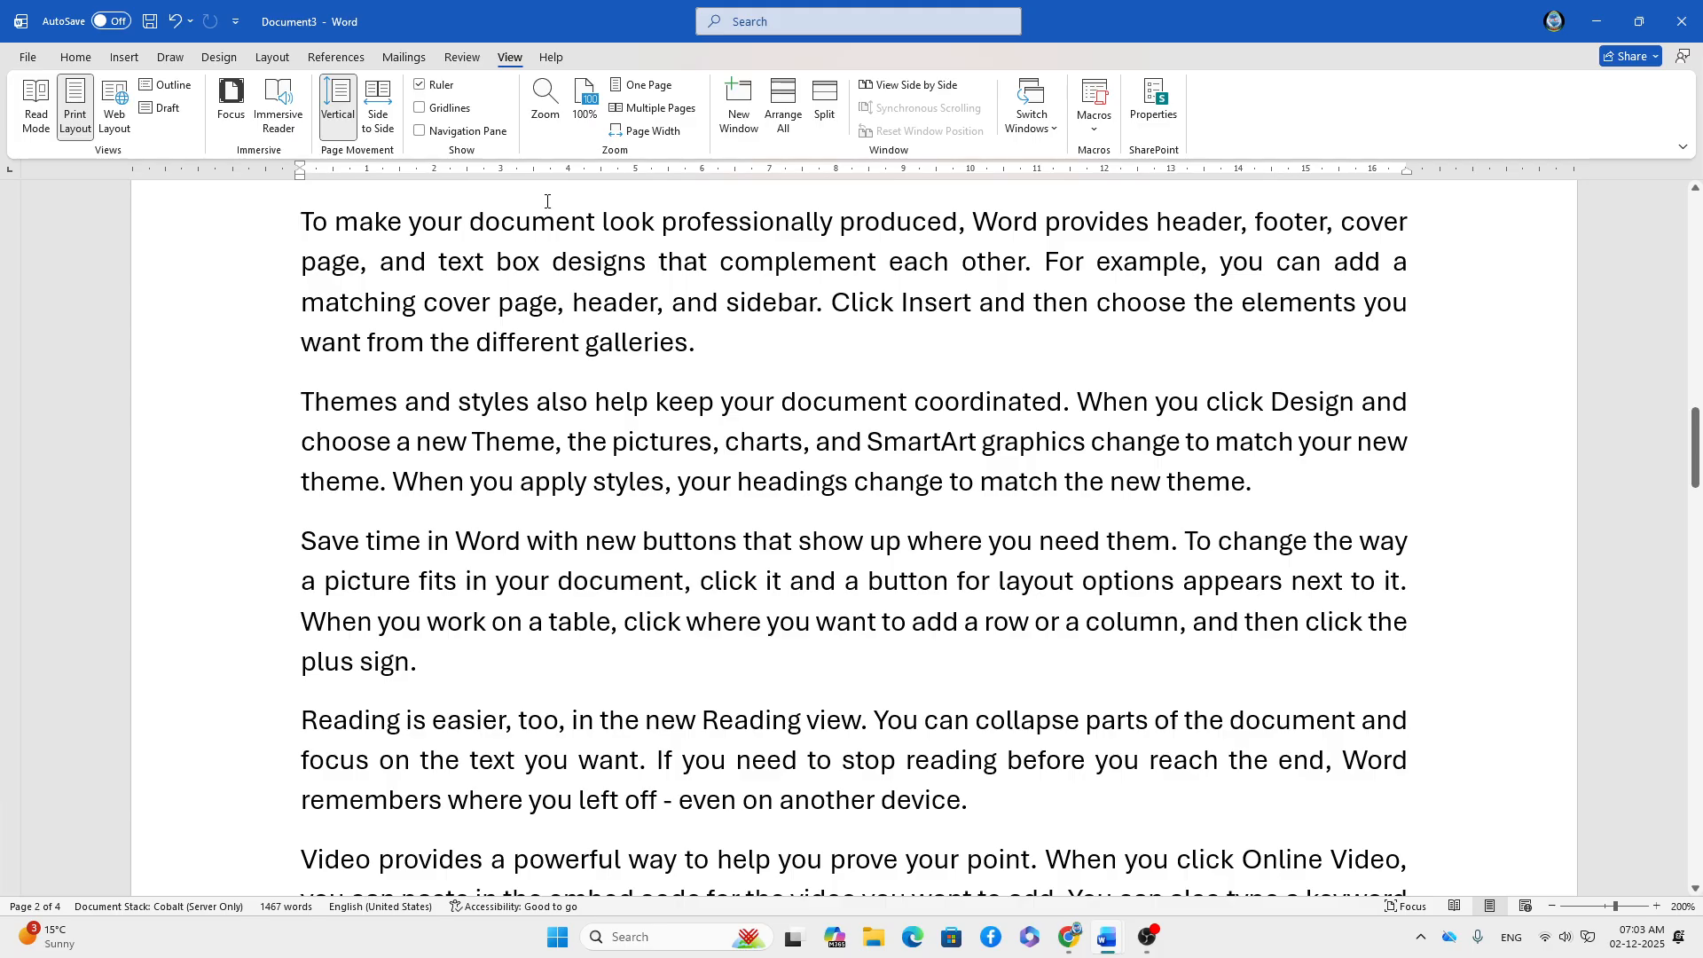
pyautogui.click(375, 114)
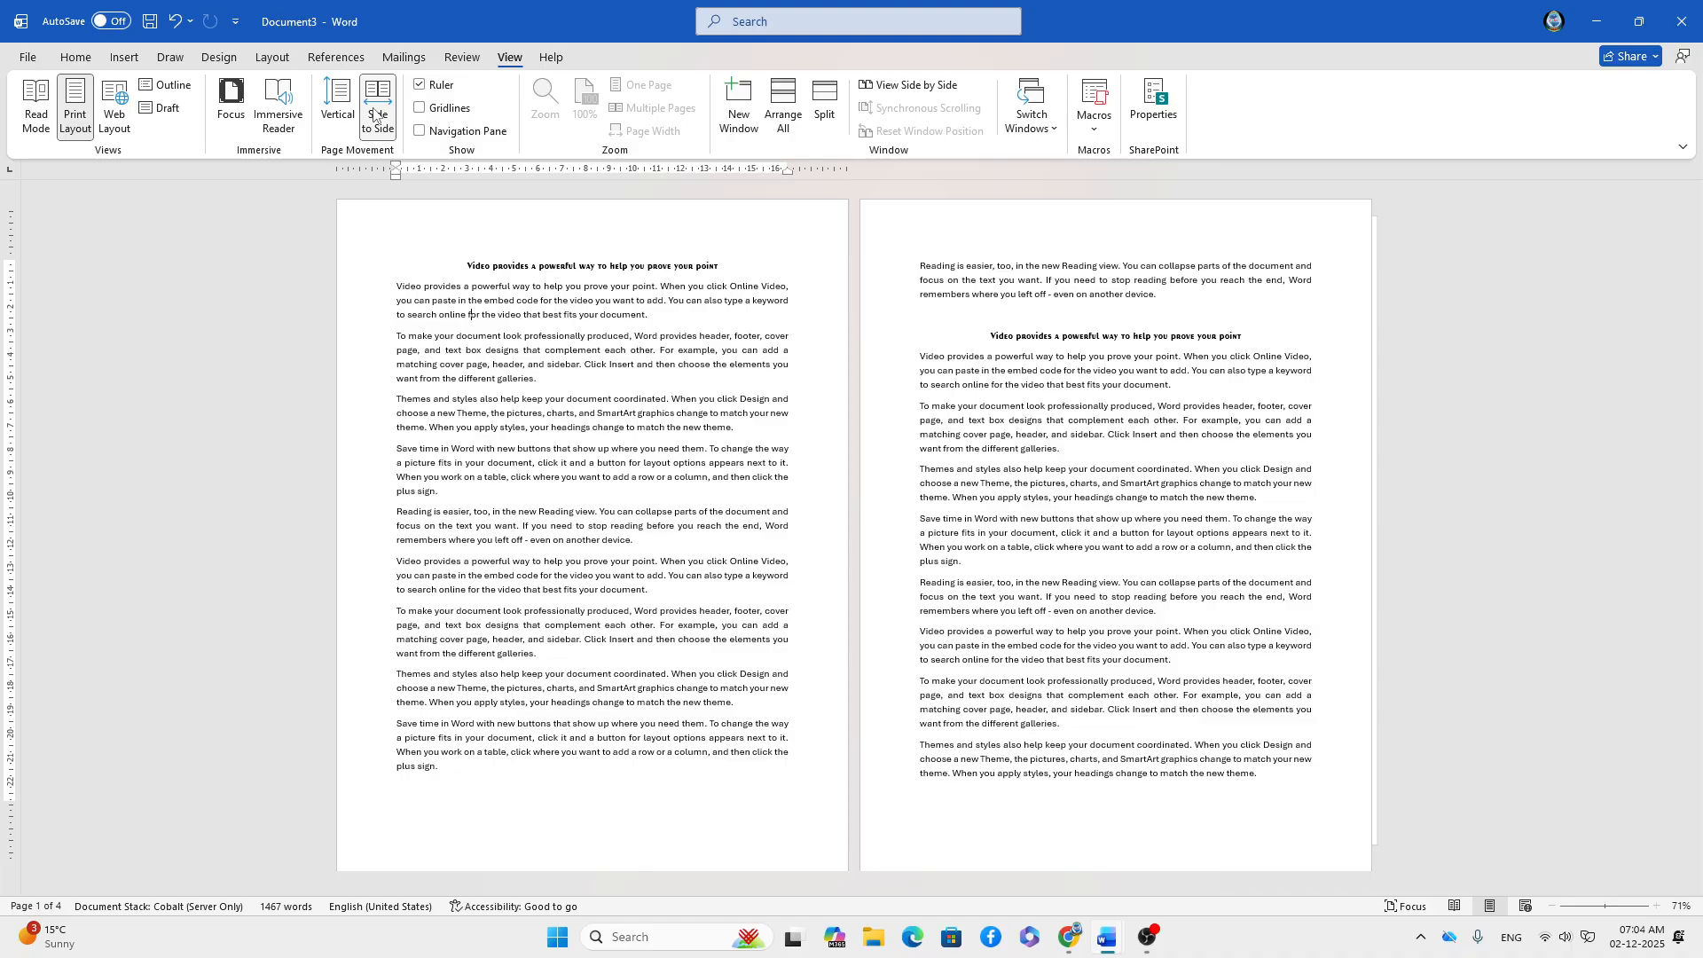
pyautogui.click(374, 115)
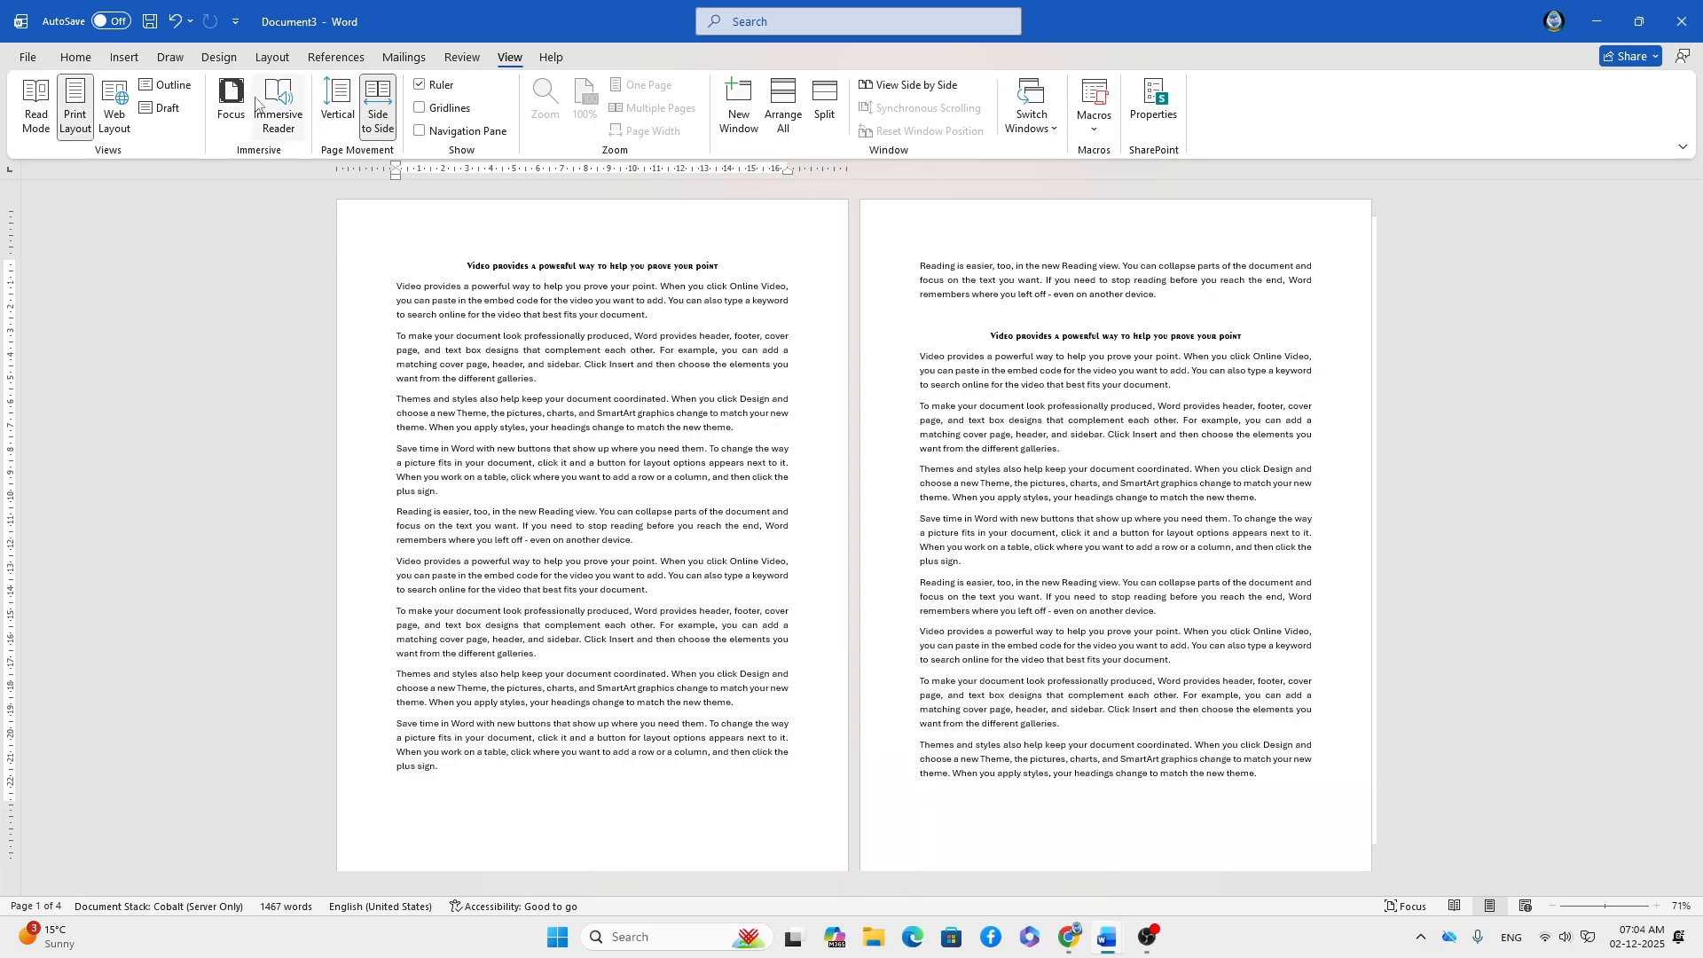
pyautogui.click(74, 121)
pyautogui.click(339, 105)
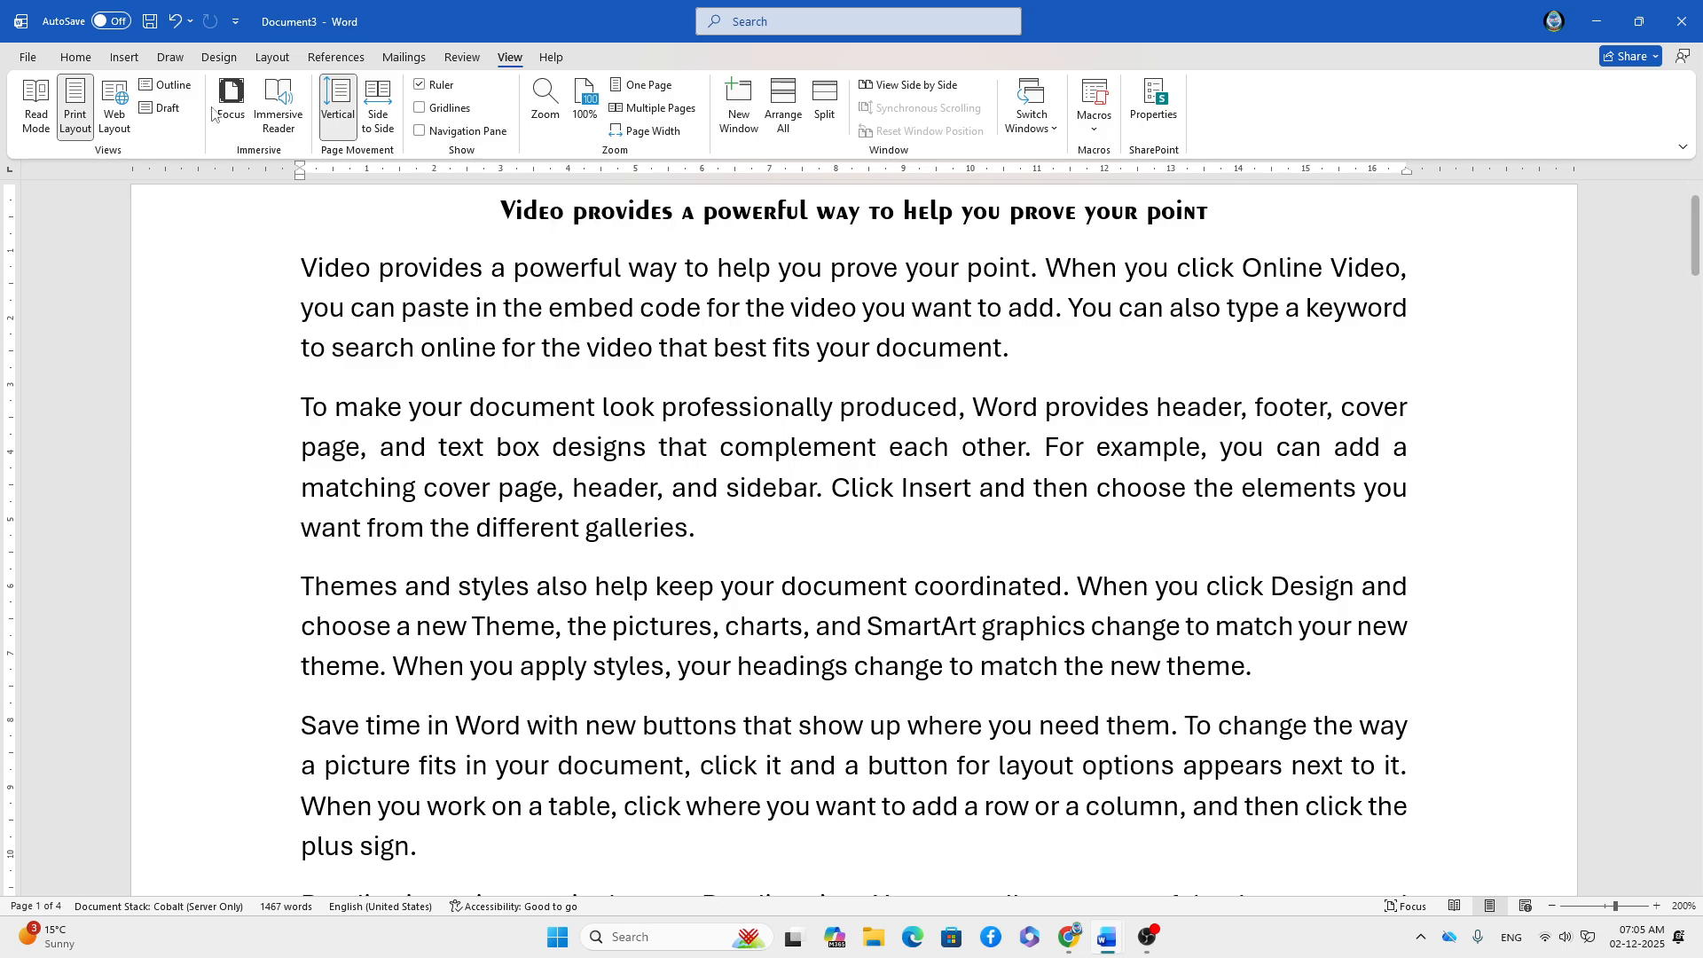
# - Open the document in Immersive Reader at 150% zoom, have Read Aloud read the text, and pause it
pyautogui.click(282, 105)
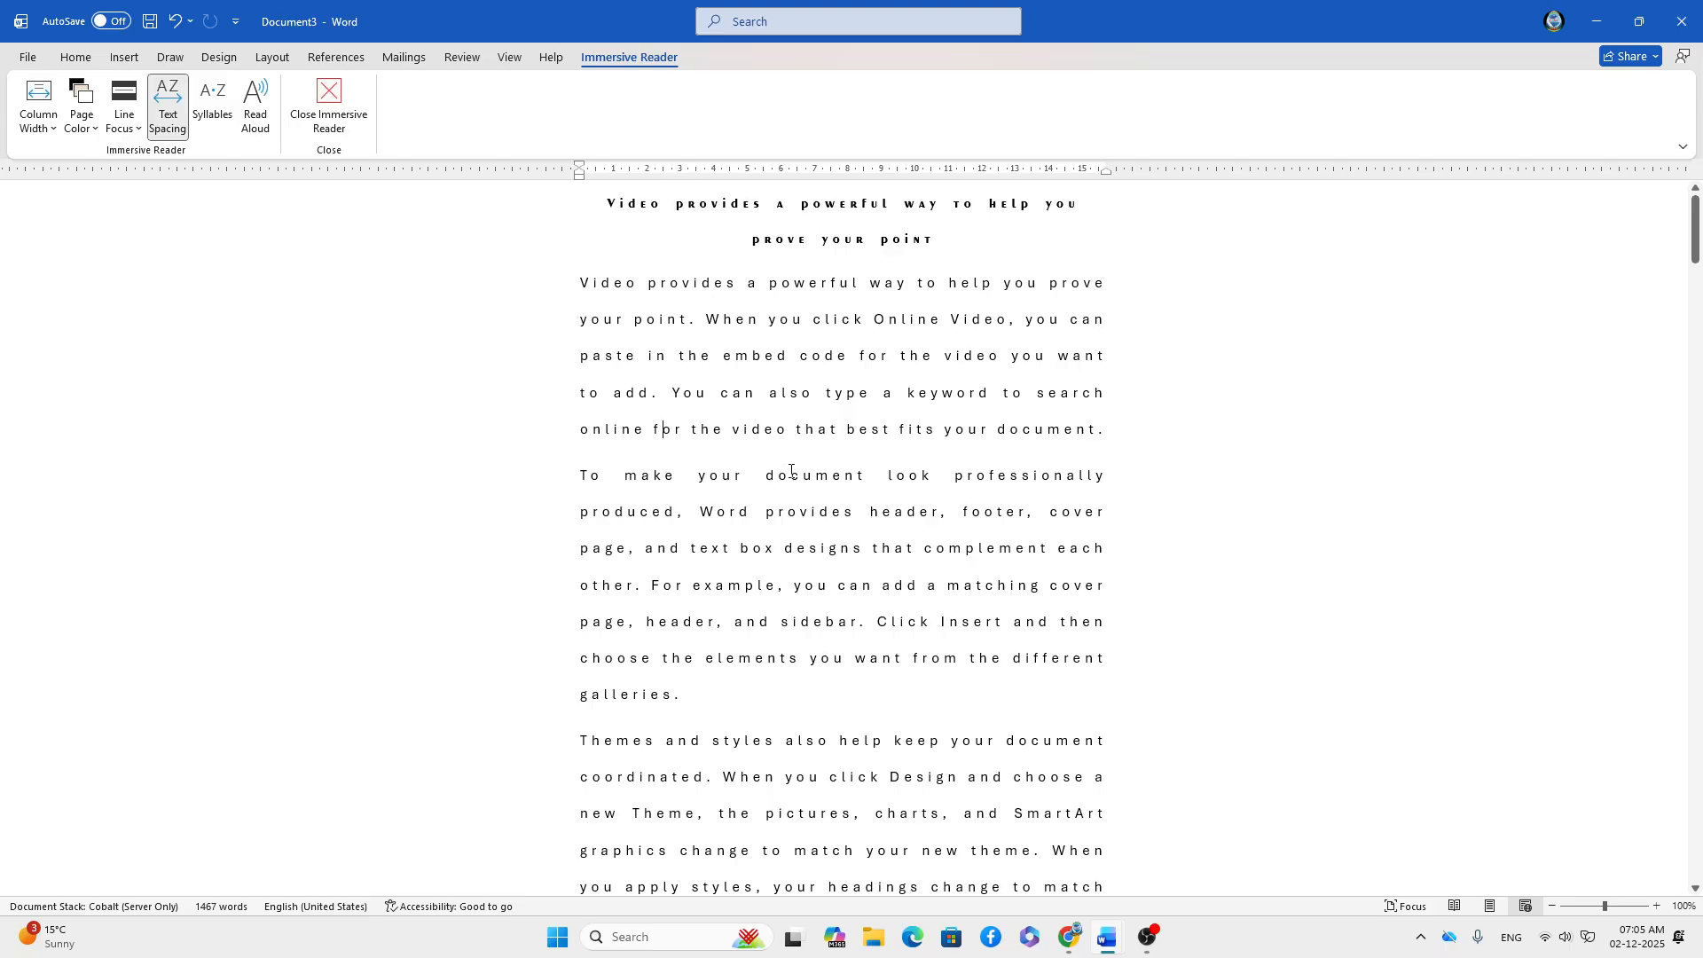
pyautogui.keyDown('ctrl'); pyautogui.scroll(5, 791, 471); pyautogui.keyUp('ctrl')
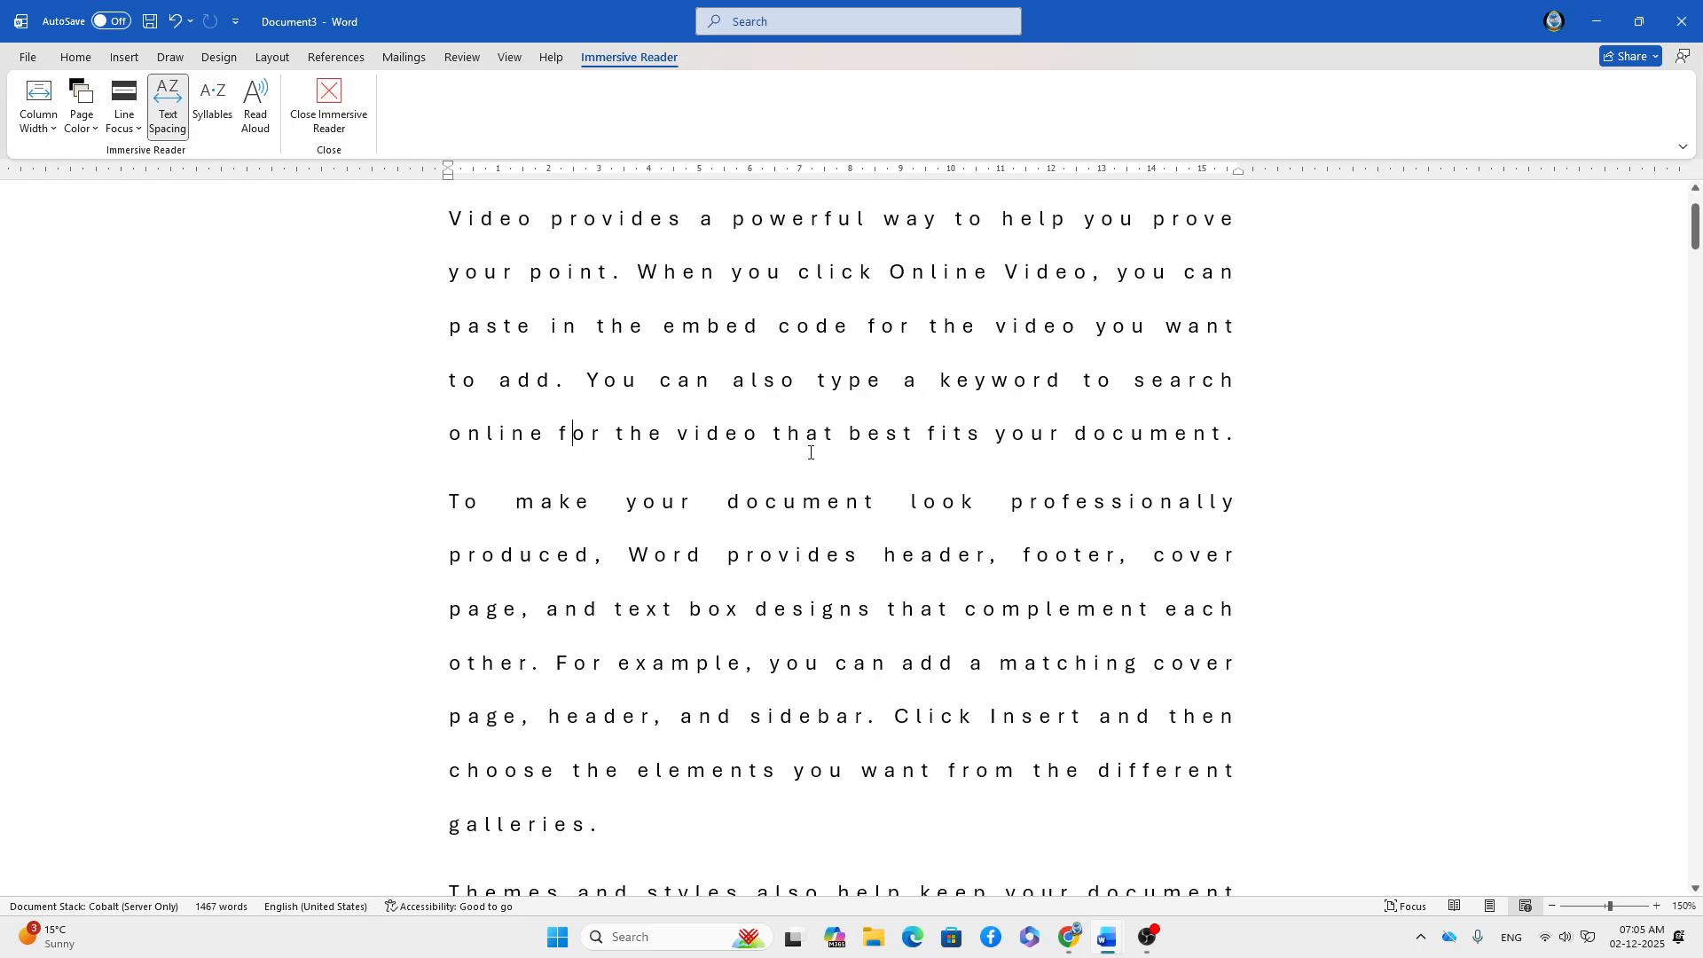
pyautogui.scroll(2, 843, 420)
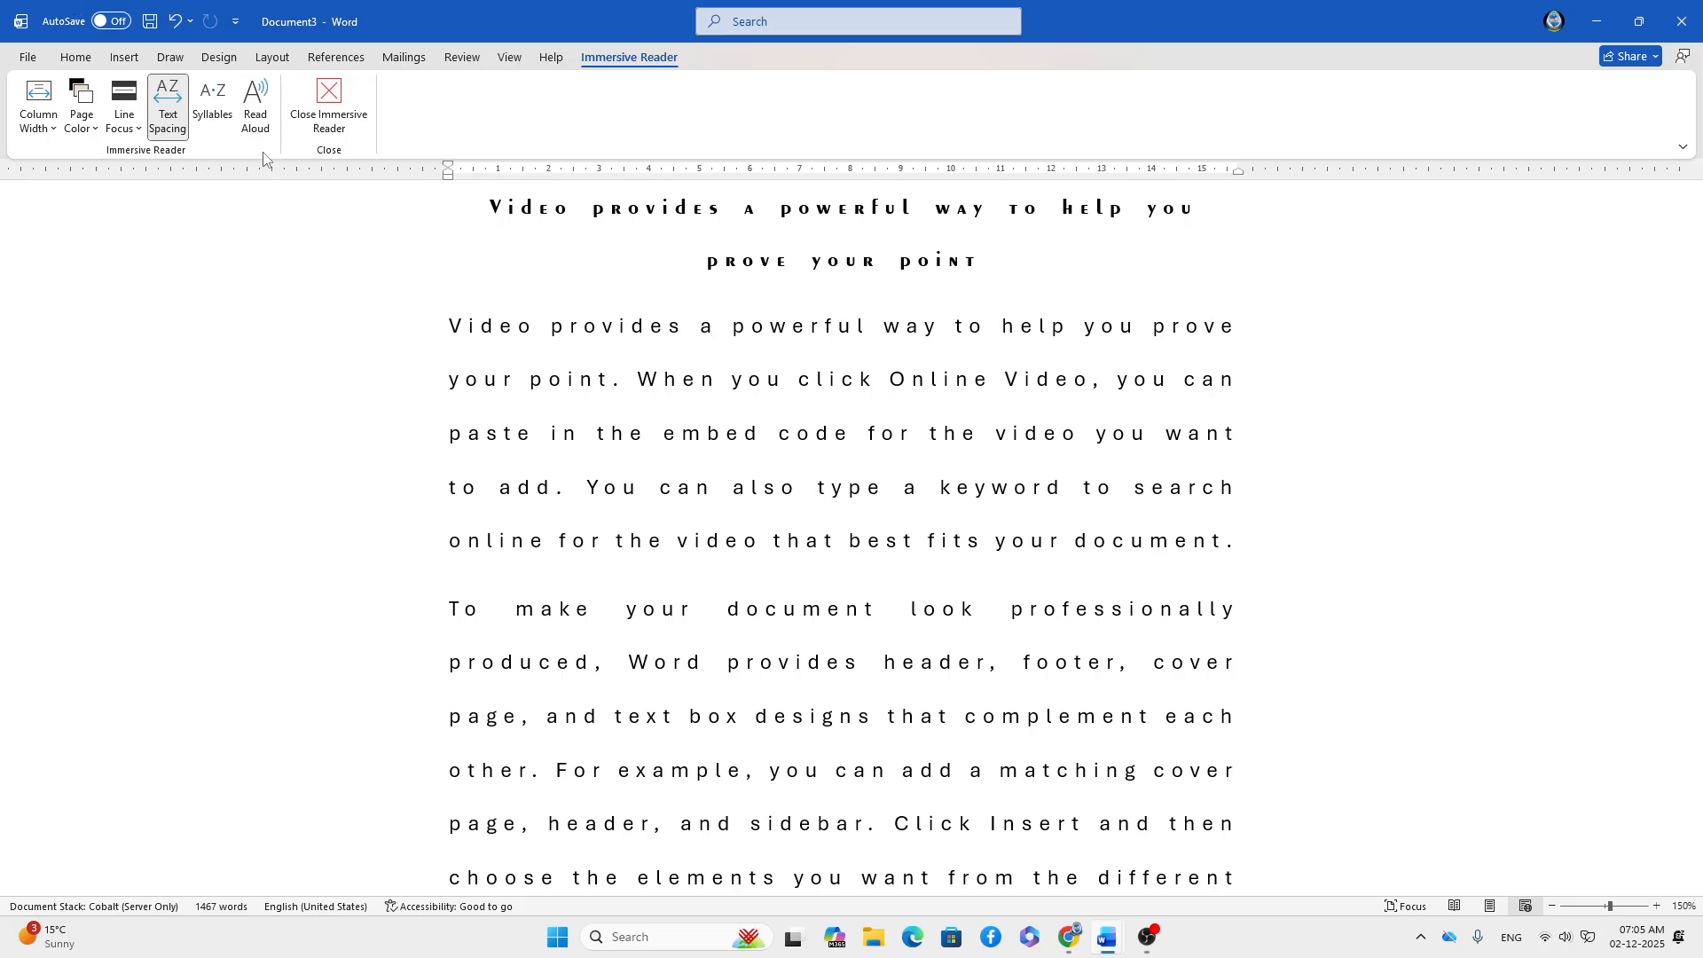
pyautogui.click(256, 115)
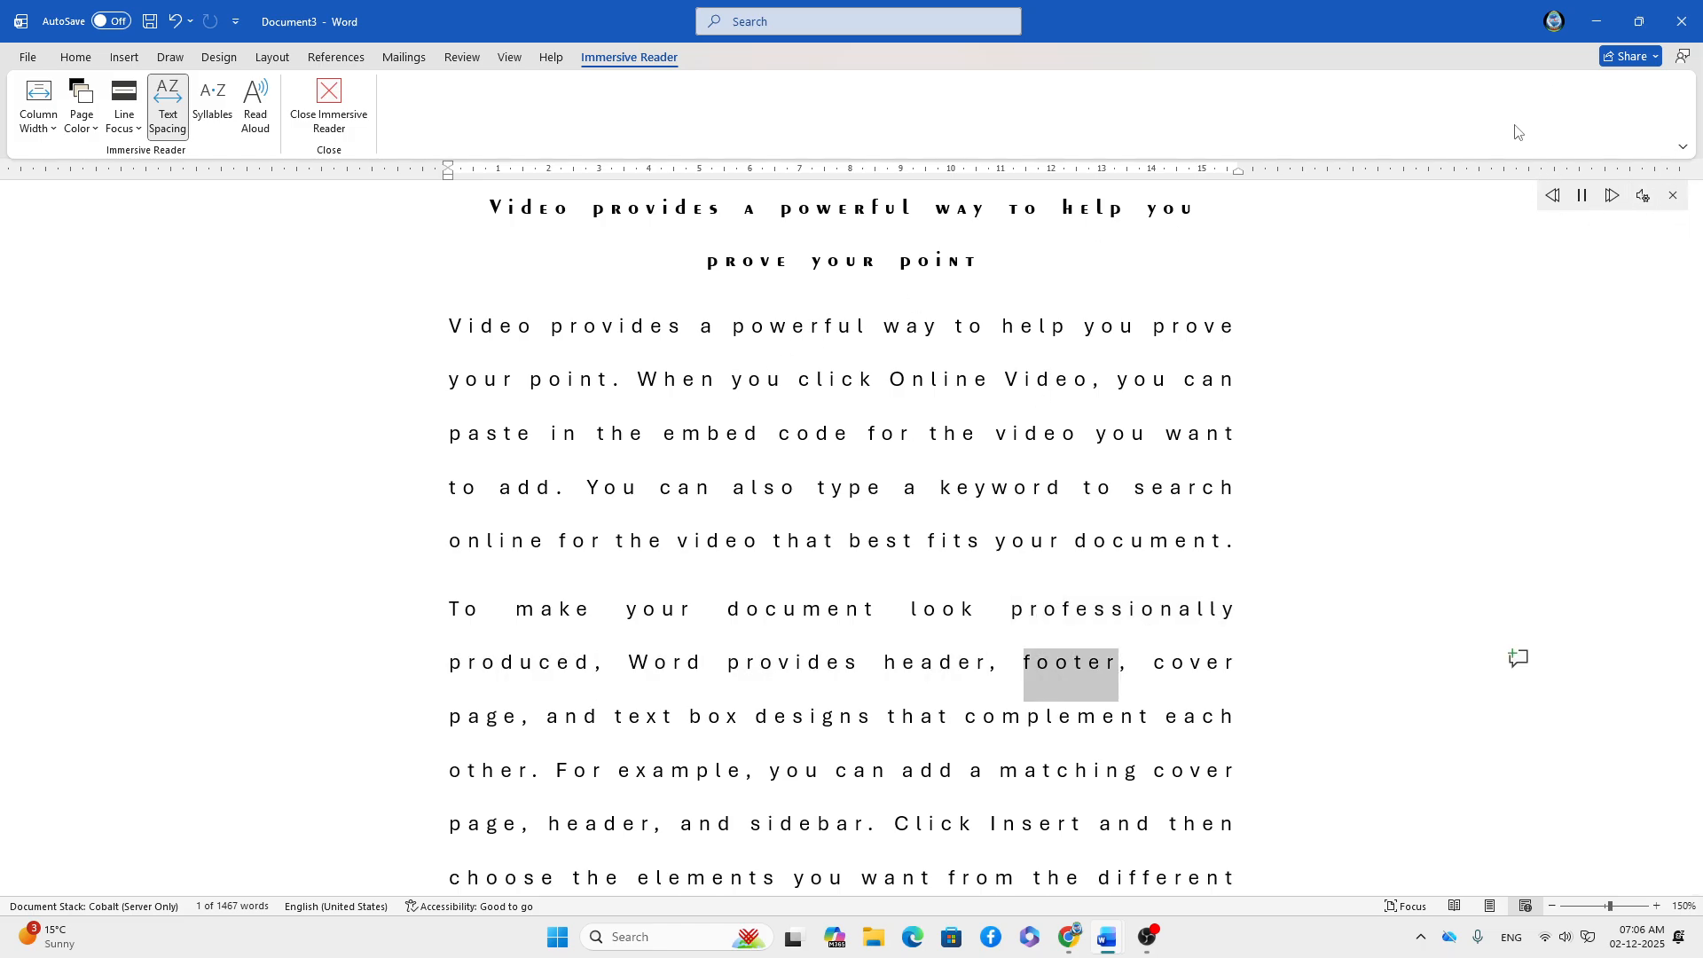
pyautogui.click(1584, 199)
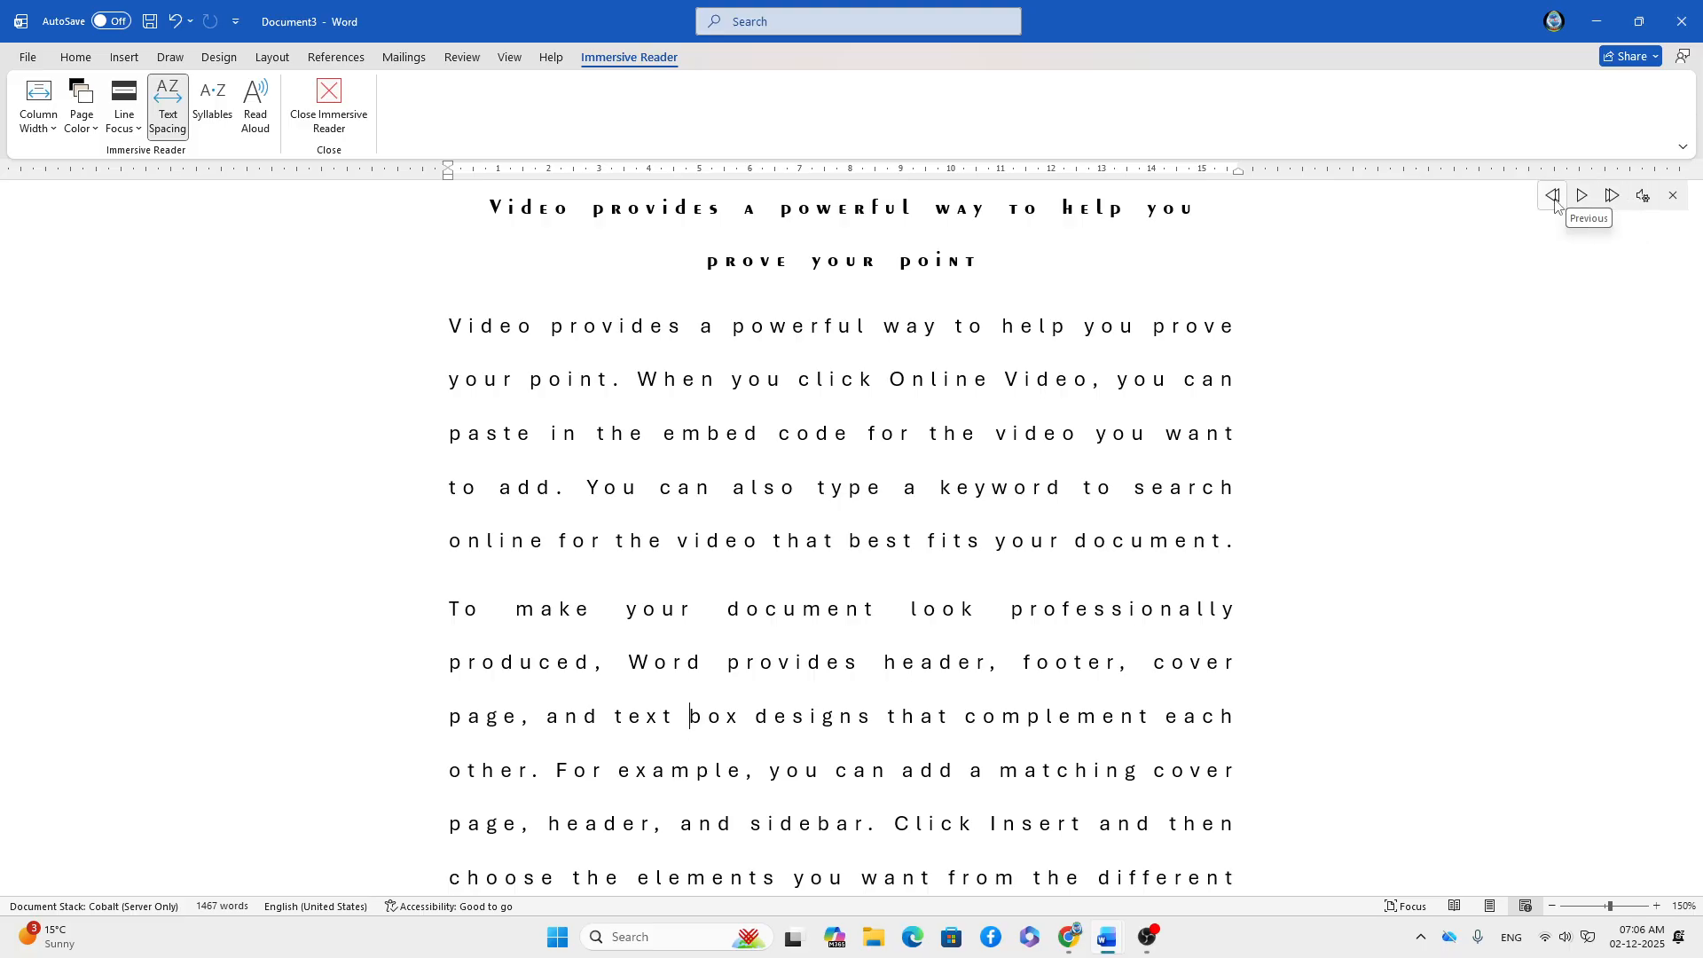
# - Set the Read Aloud voice to Microsoft Zira, play and pause the reading twice, and close Read Aloud
pyautogui.click(1643, 196)
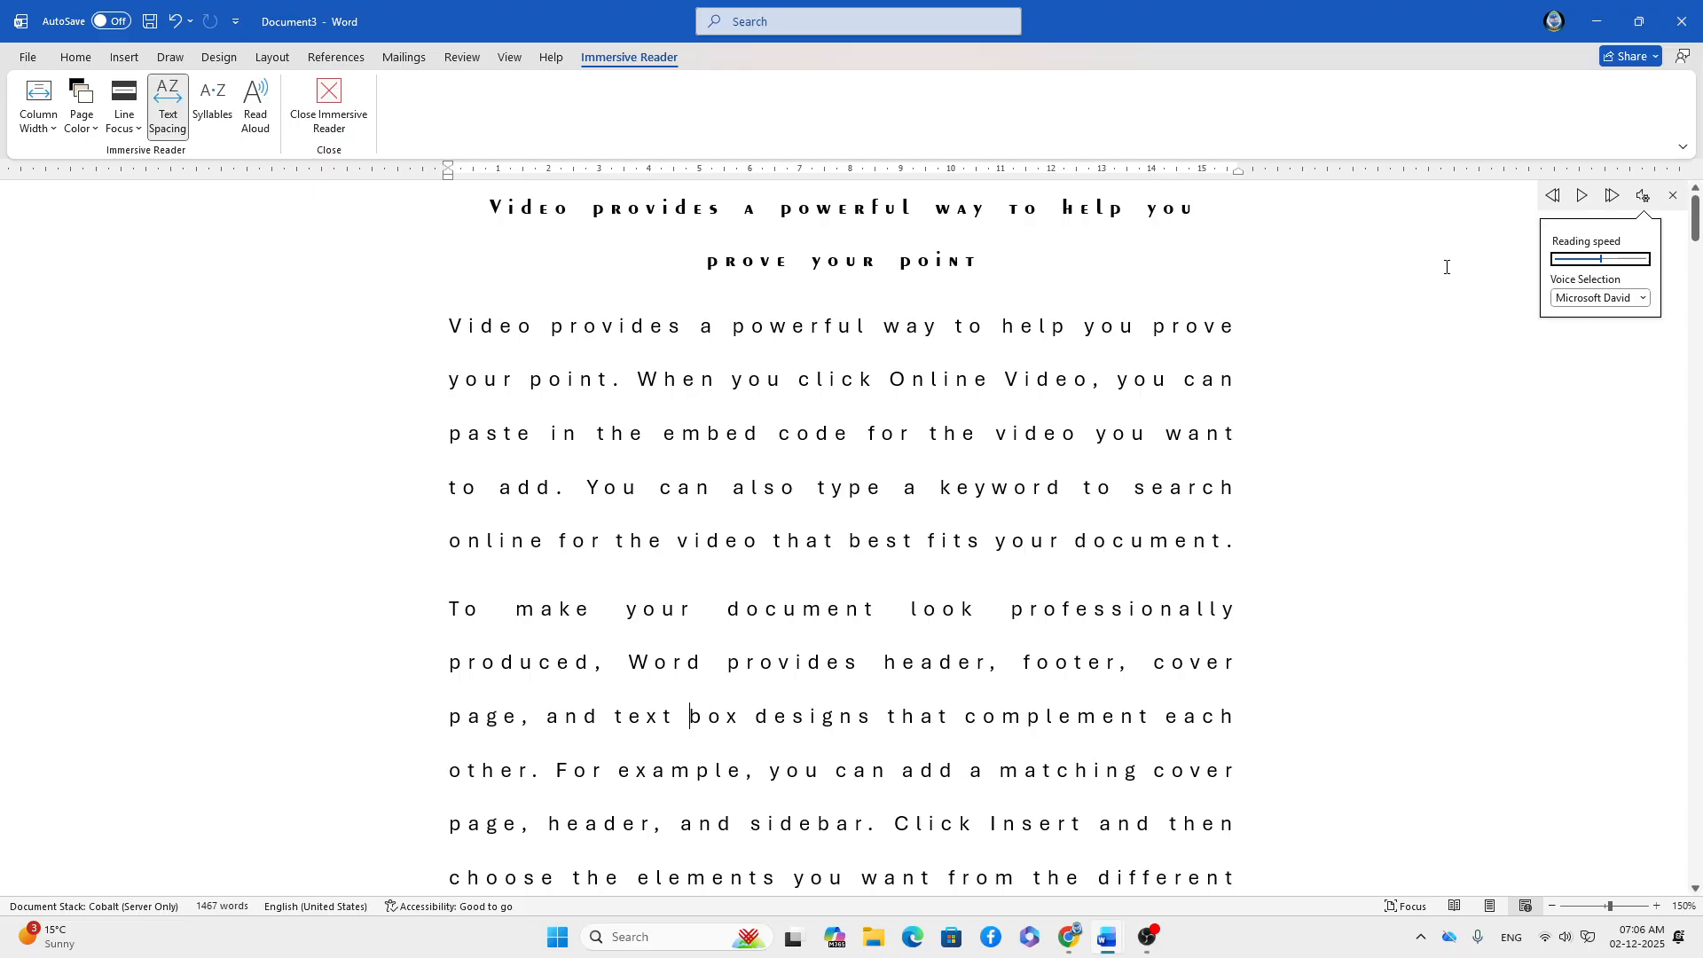
pyautogui.click(1644, 300)
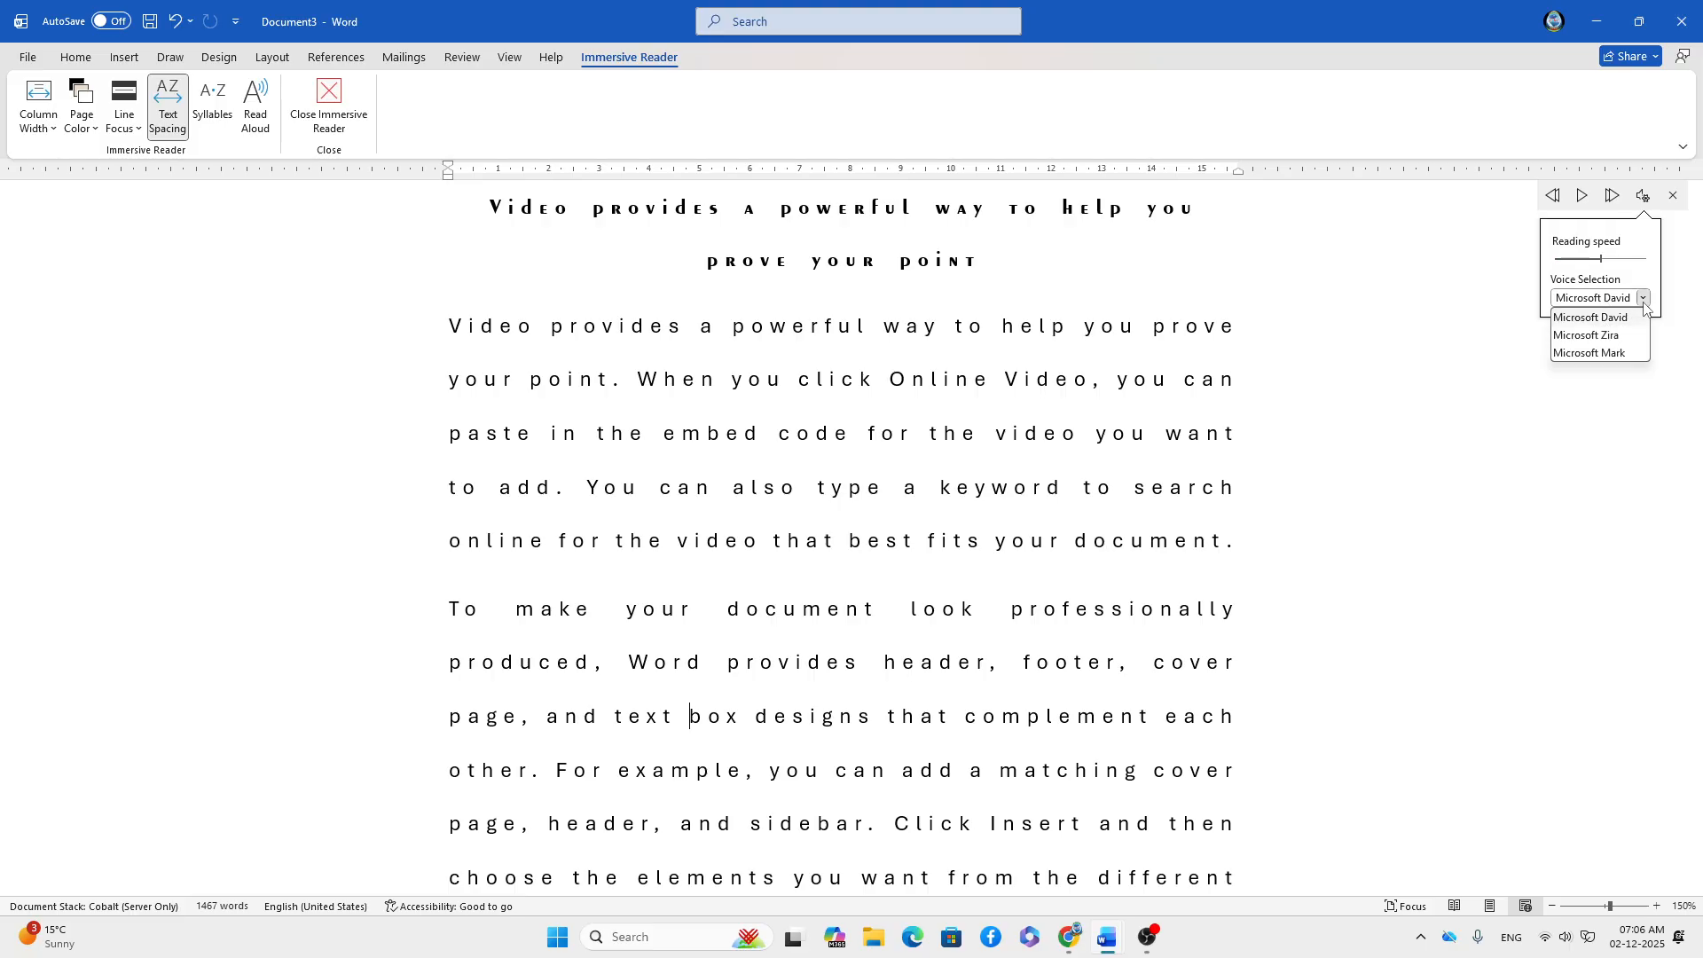
pyautogui.click(1586, 335)
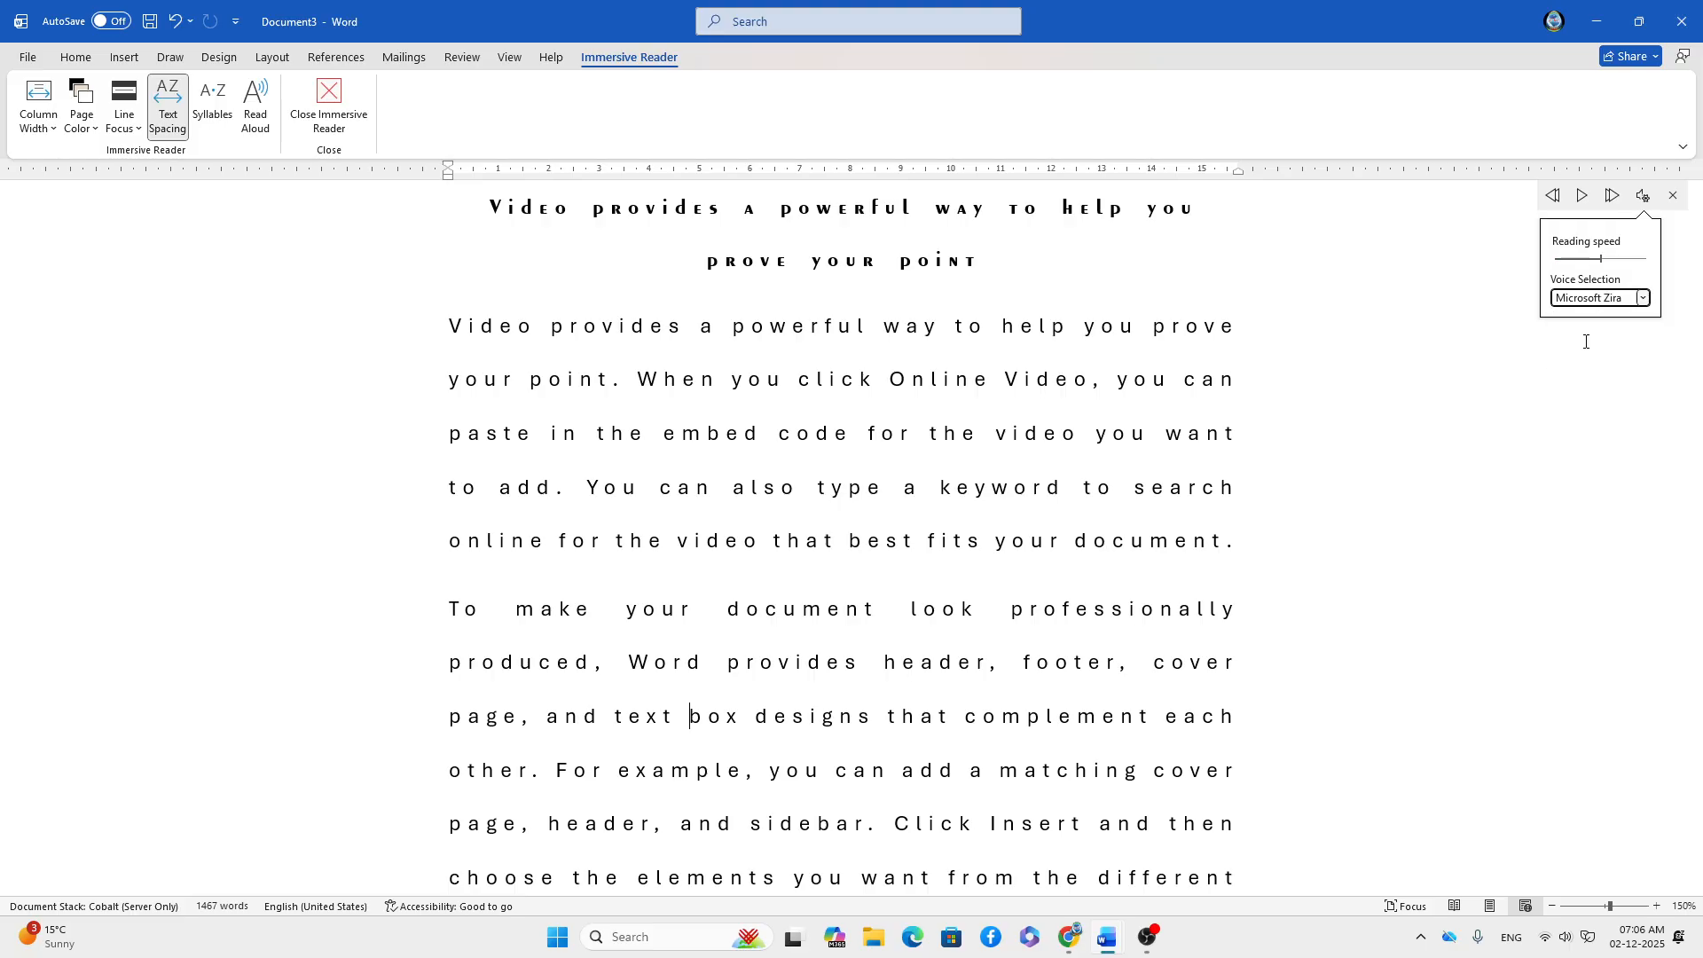
pyautogui.click(1583, 196)
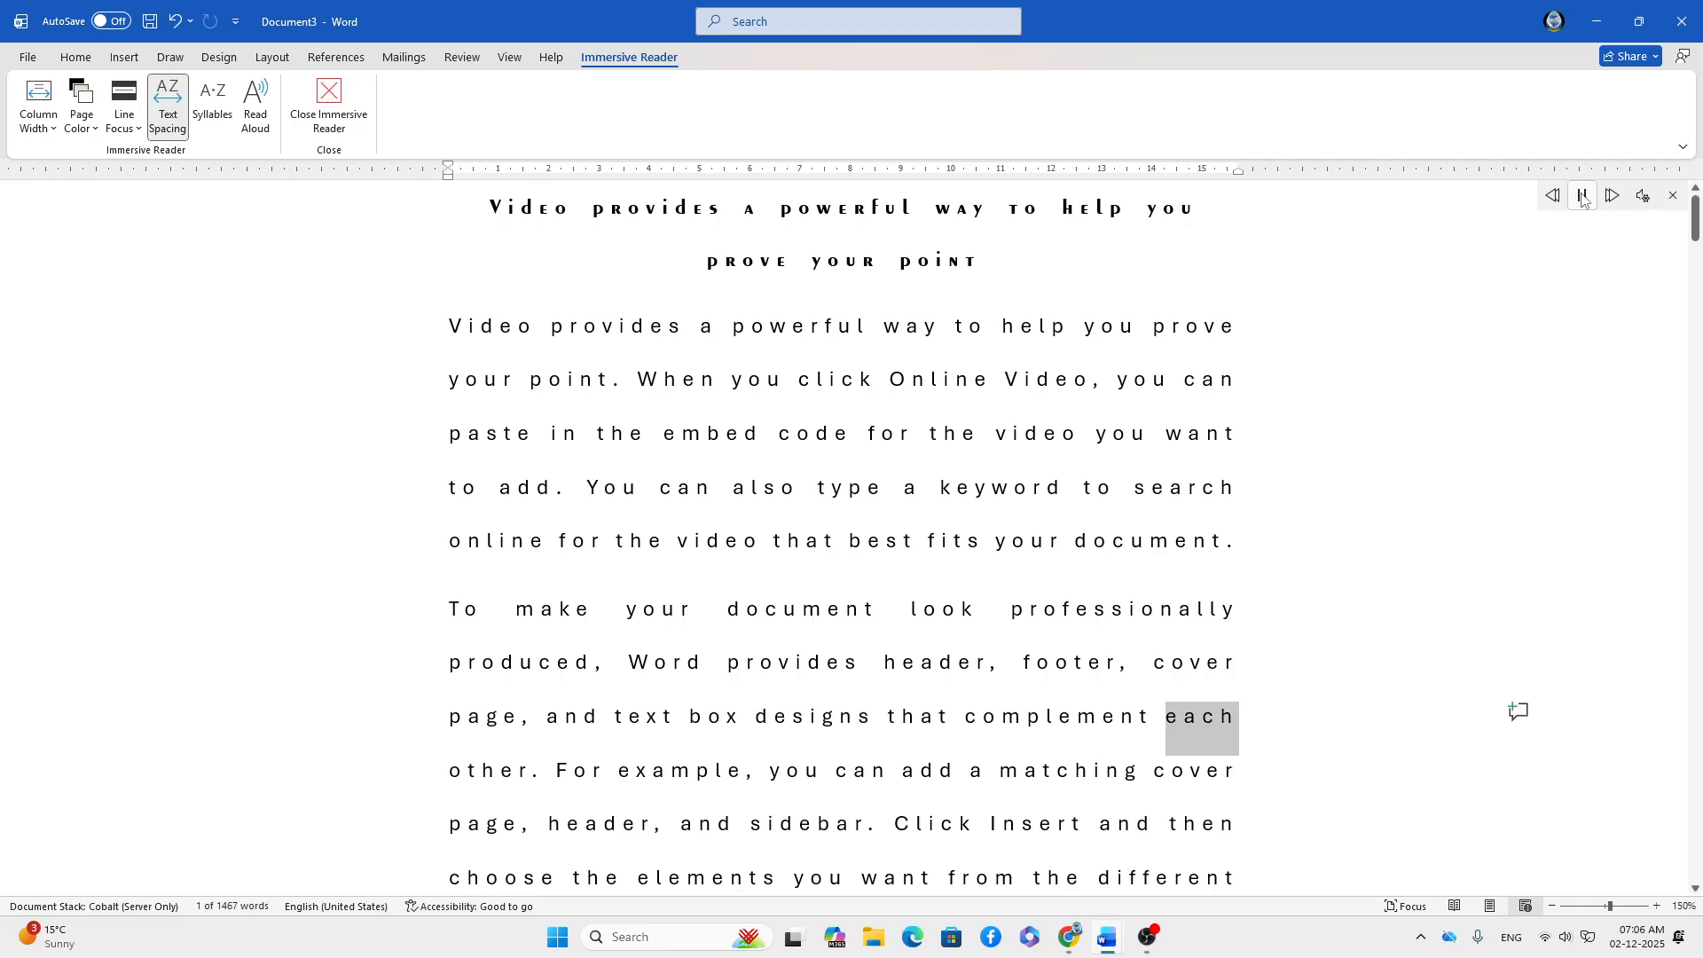
pyautogui.click(1583, 196)
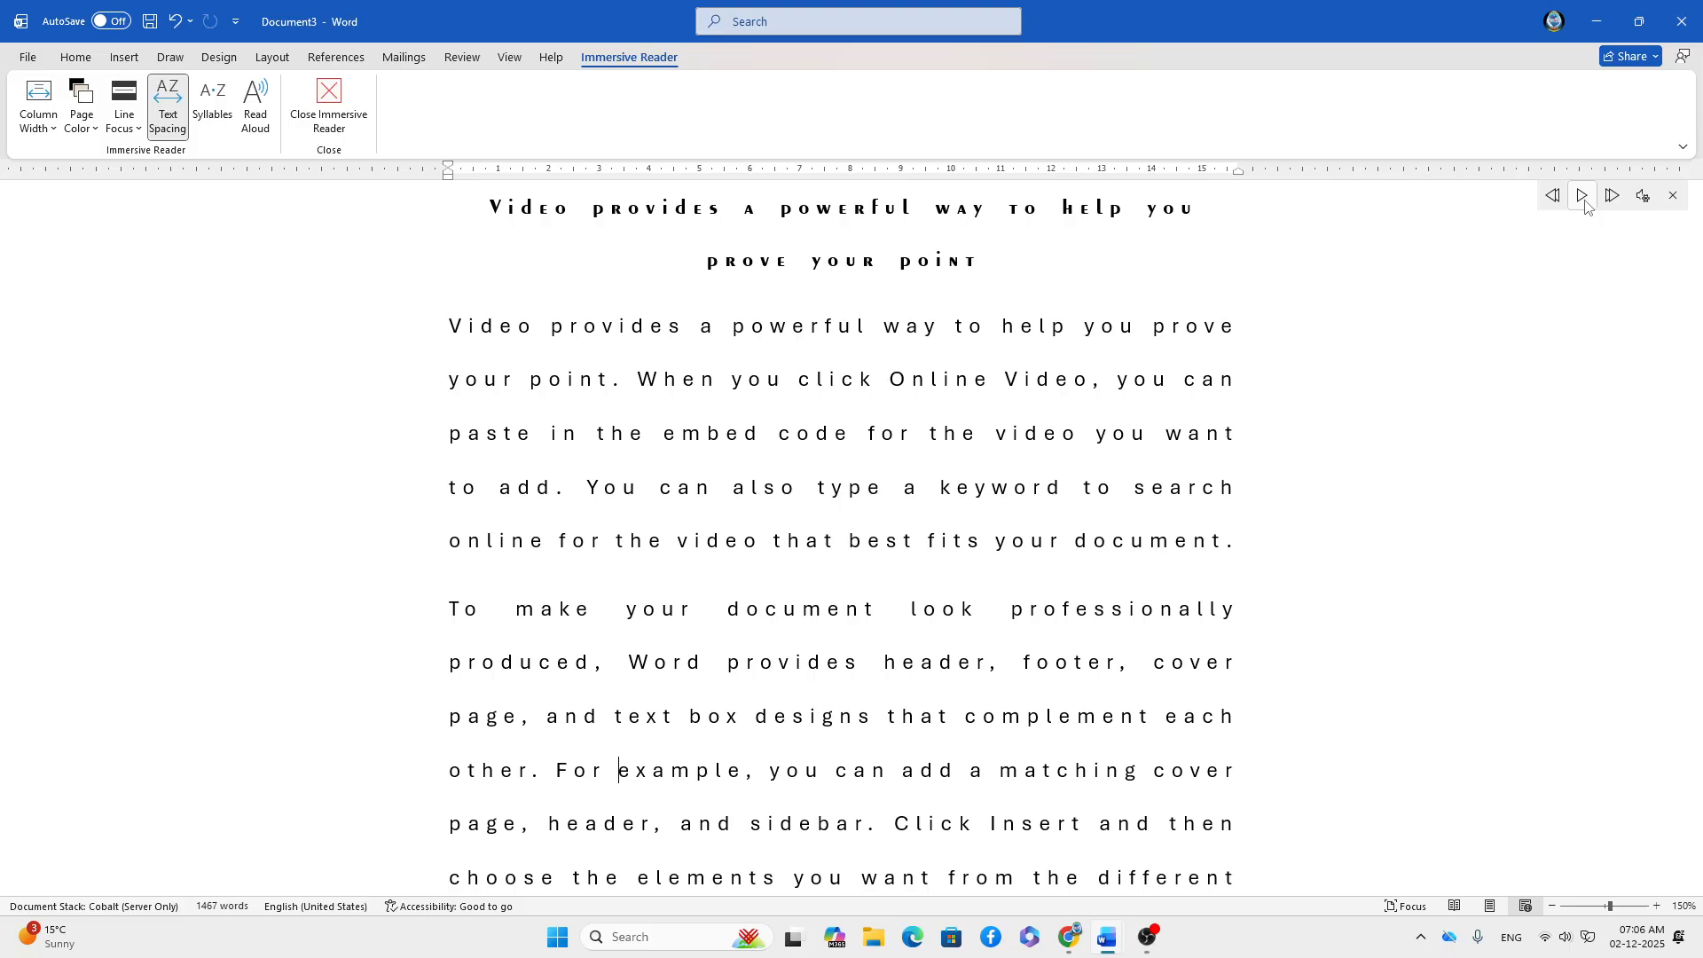
pyautogui.click(1582, 197)
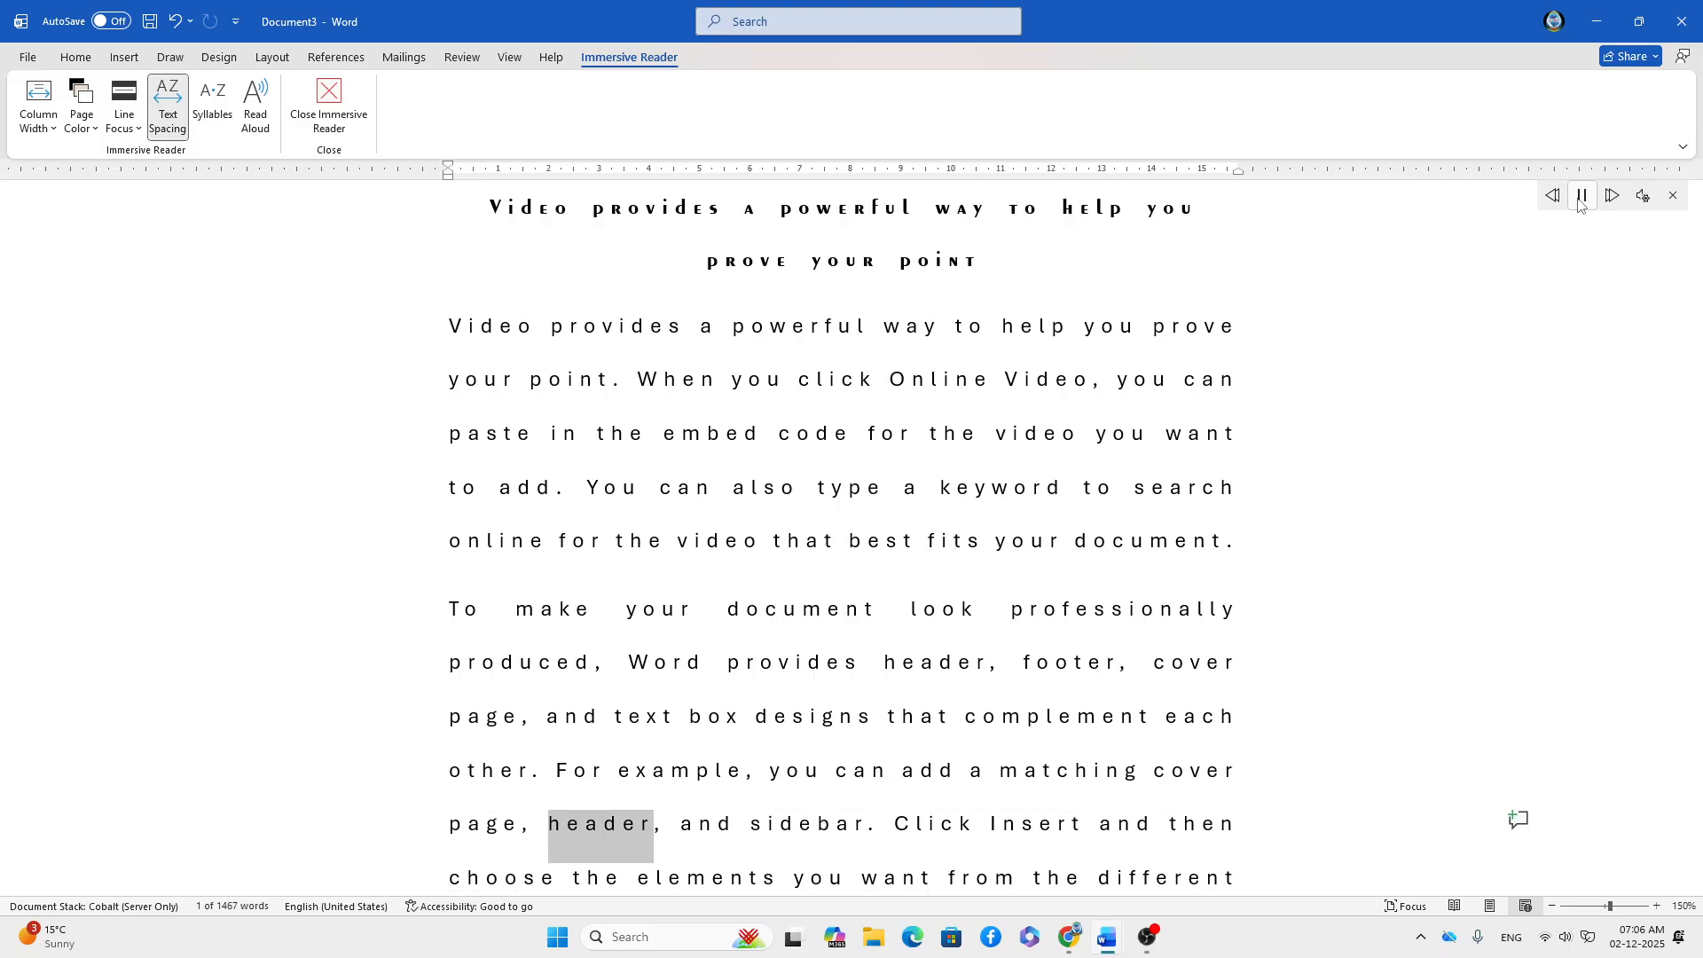
pyautogui.click(1582, 197)
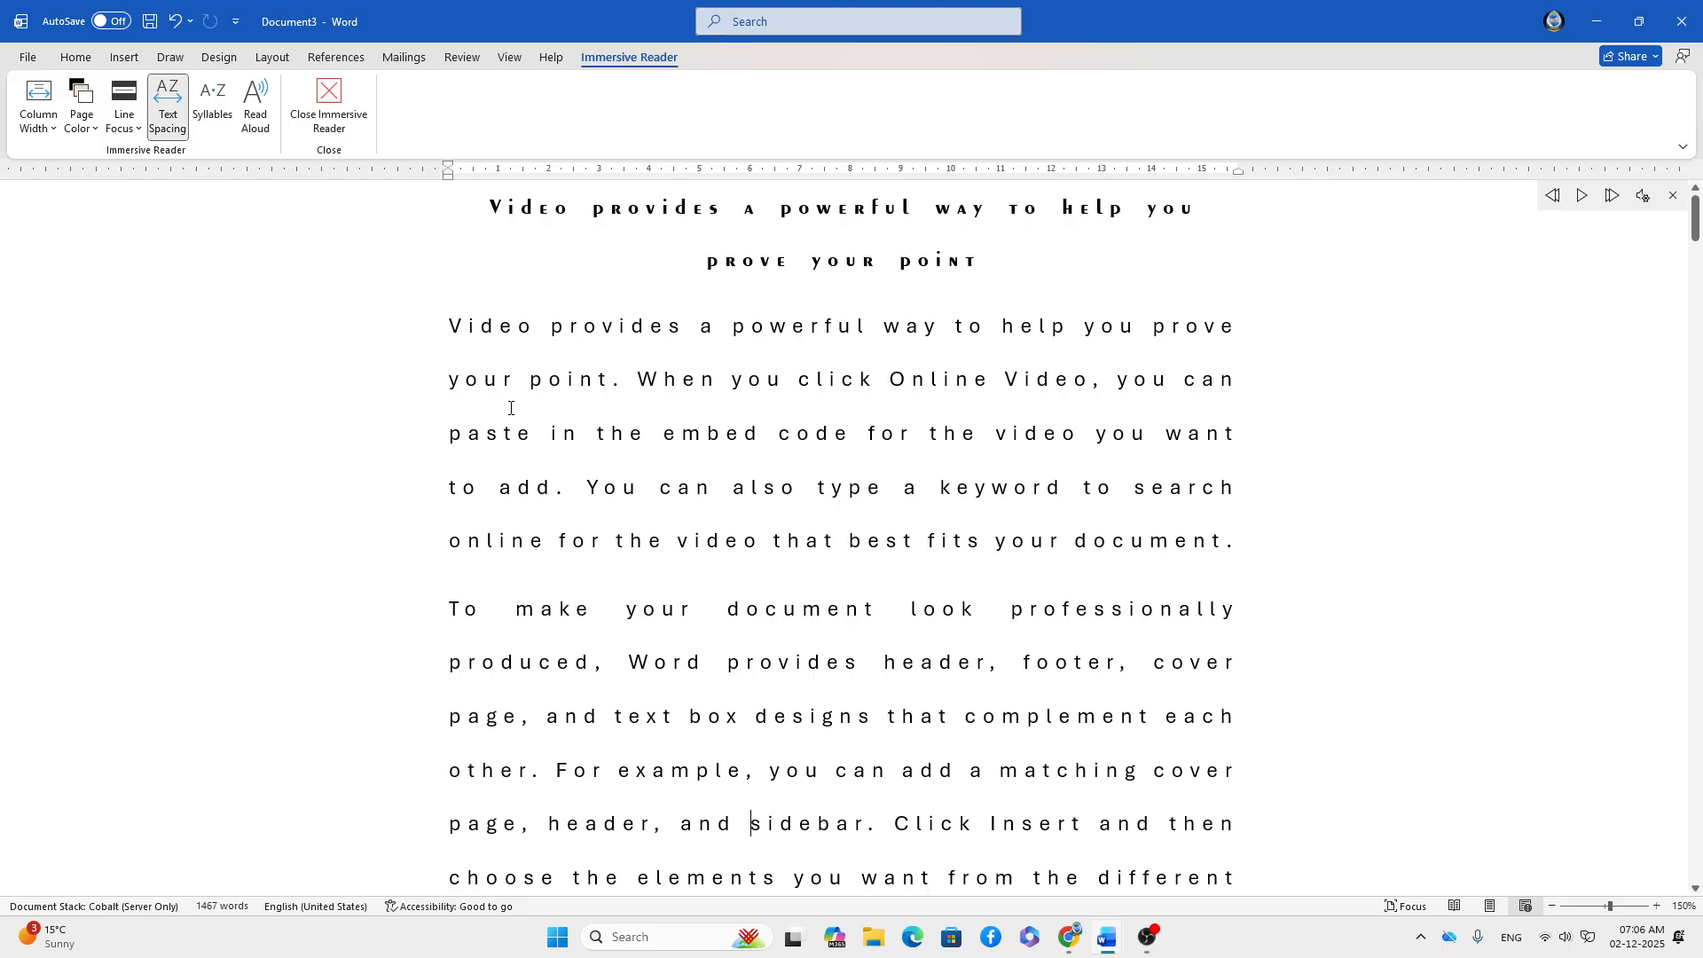
pyautogui.click(1673, 195)
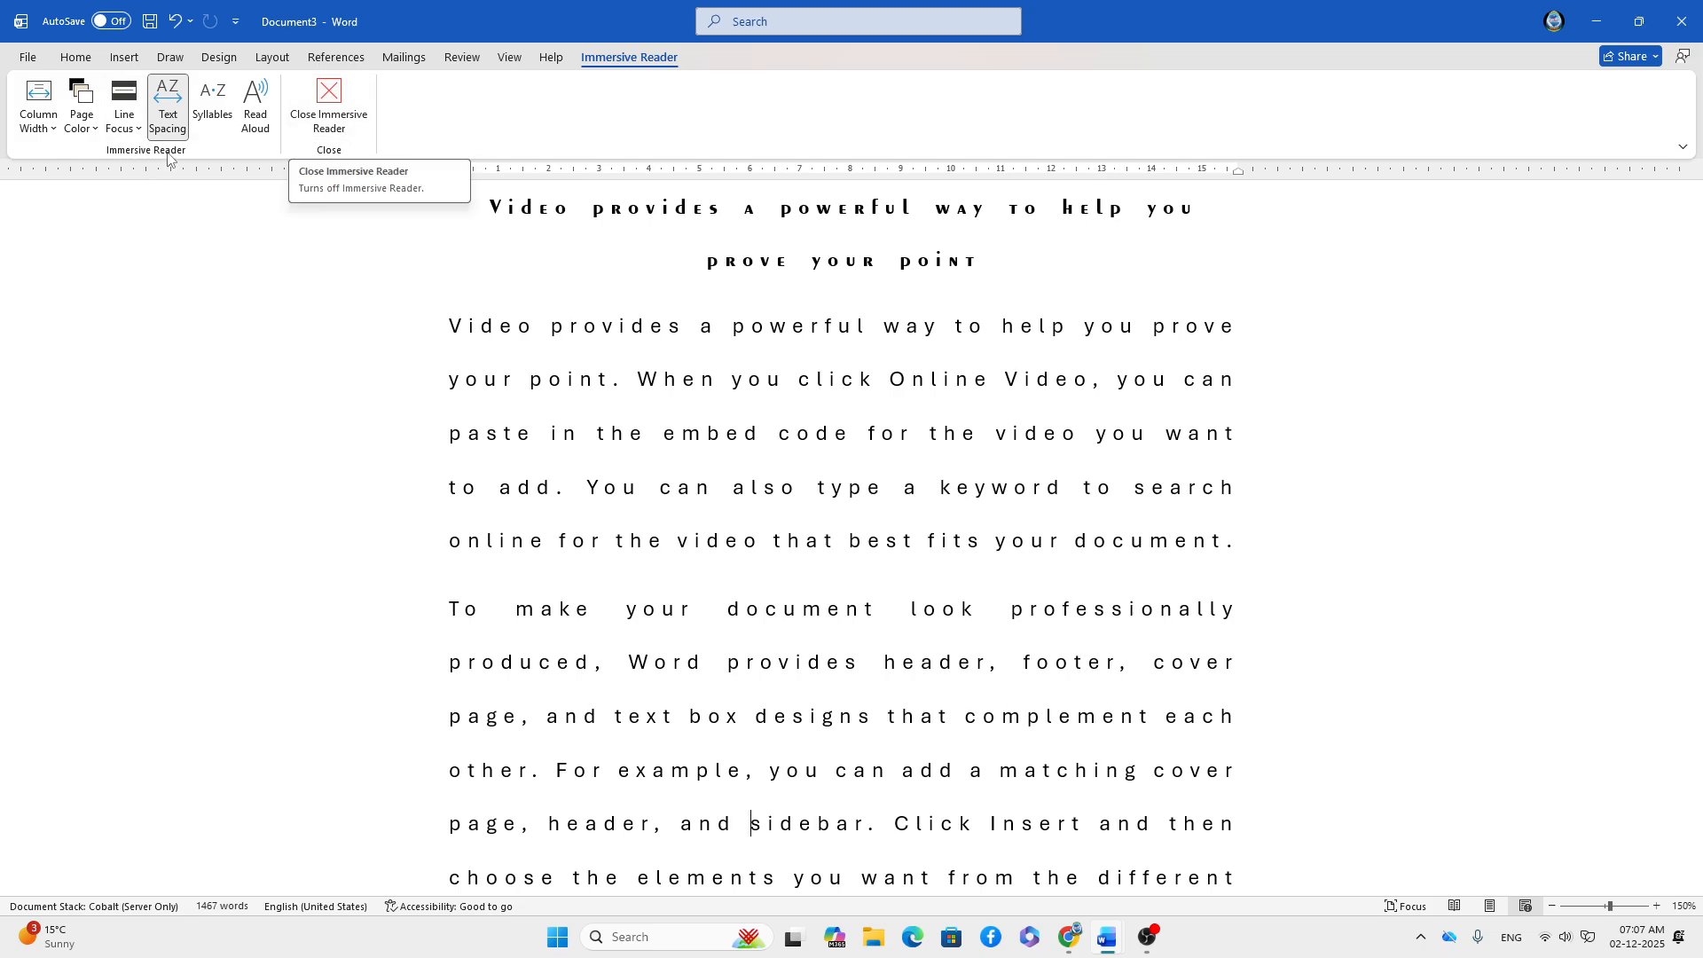
# - Compare the text with and without Immersive Reader's Text Spacing, ending with the spacing turned off
pyautogui.click(173, 120)
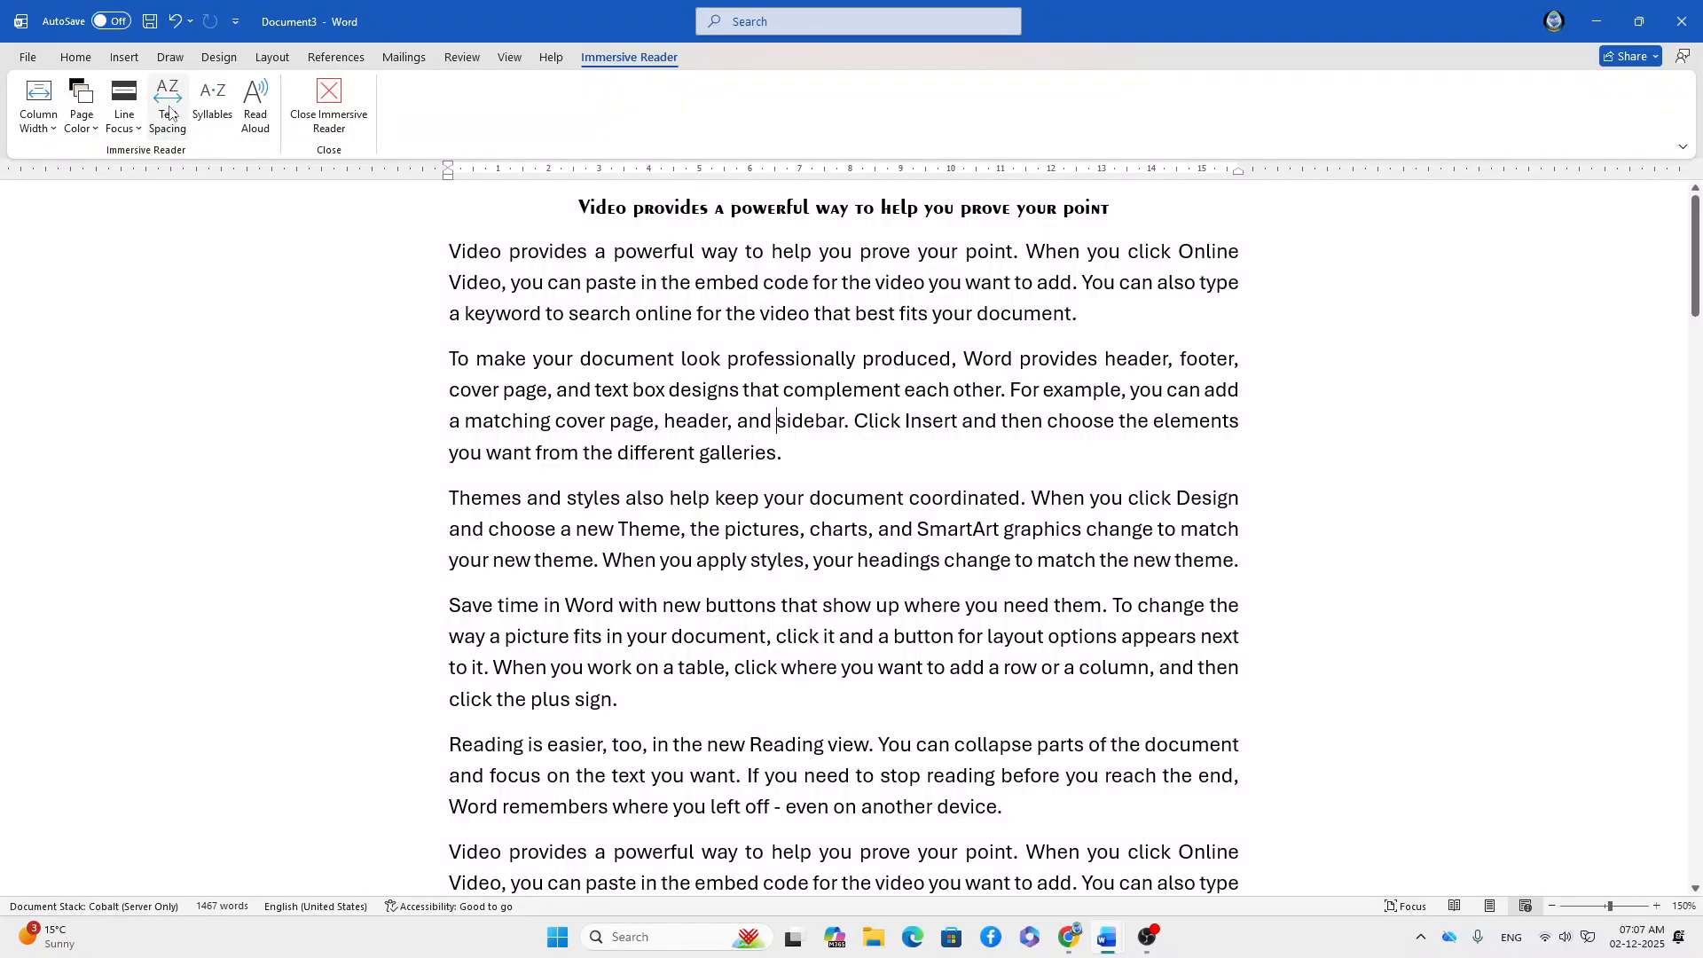
pyautogui.click(173, 110)
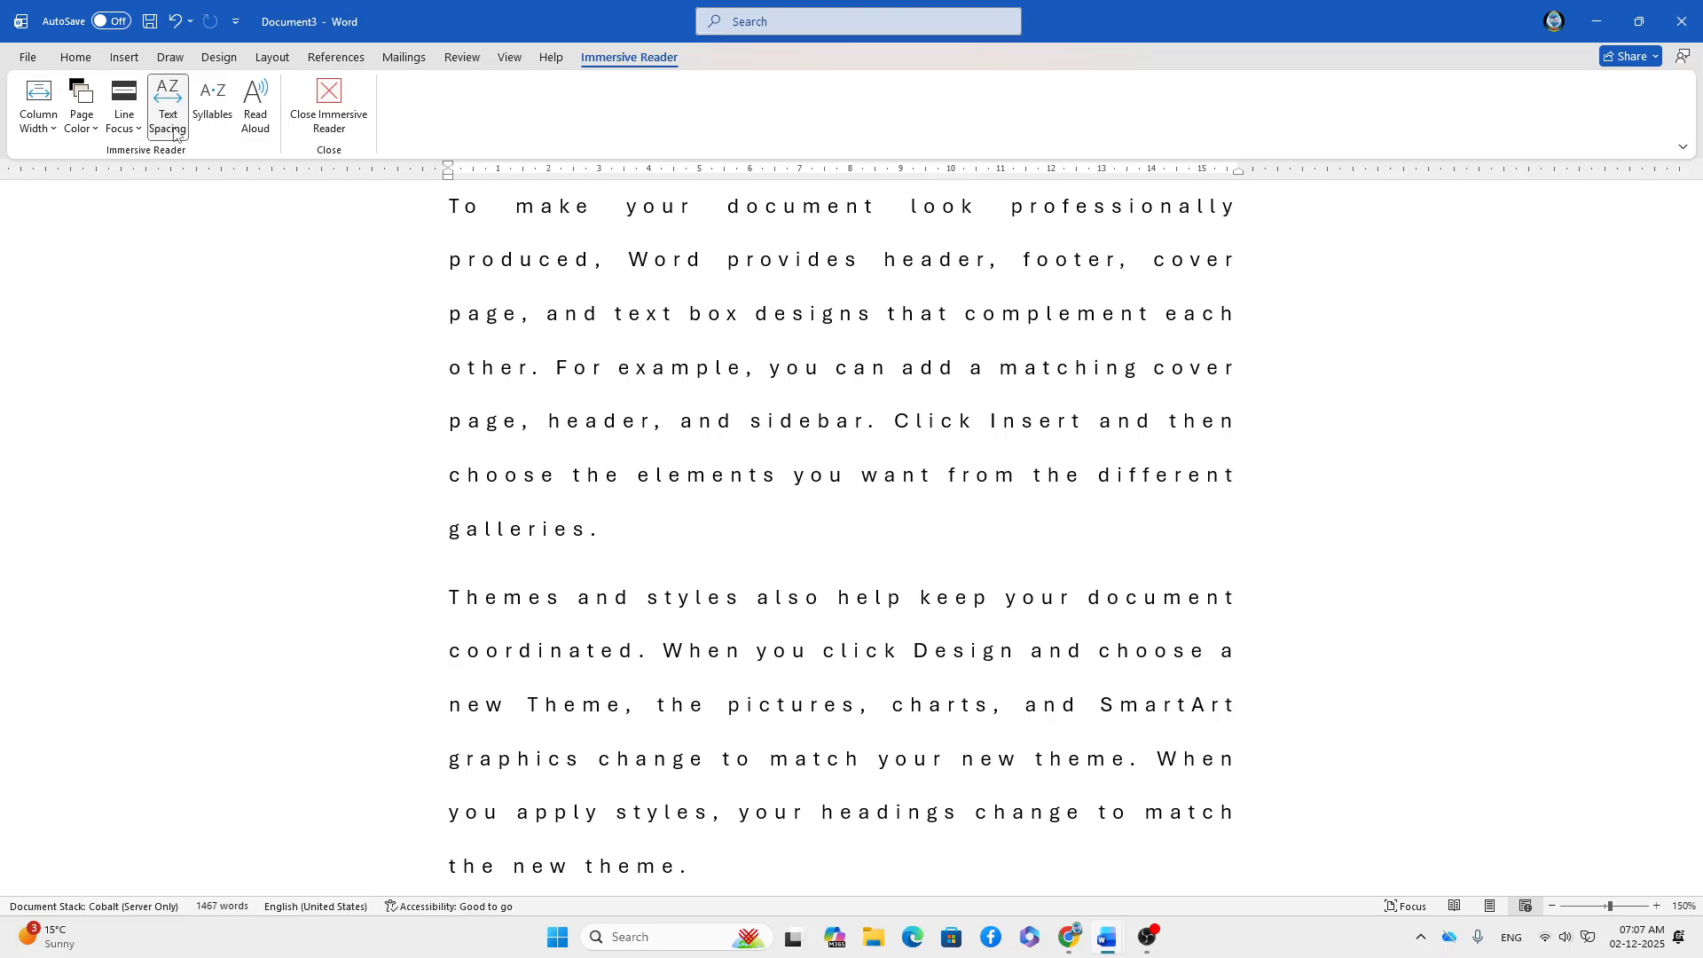
pyautogui.click(174, 131)
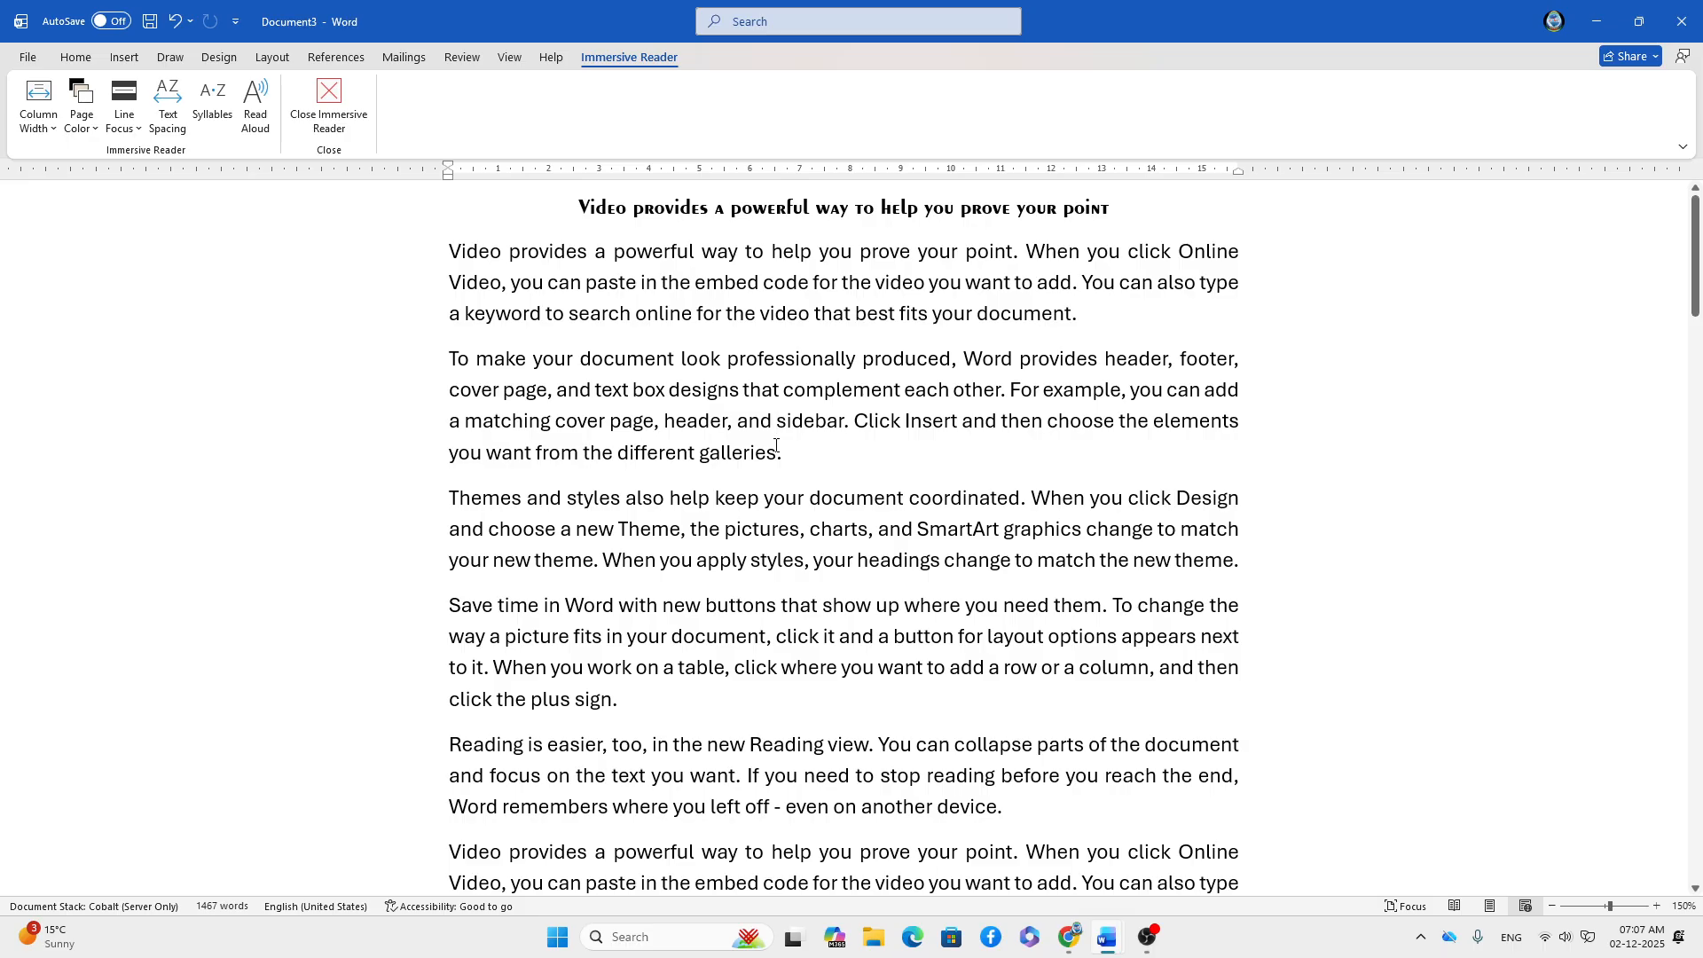
pyautogui.click(170, 112)
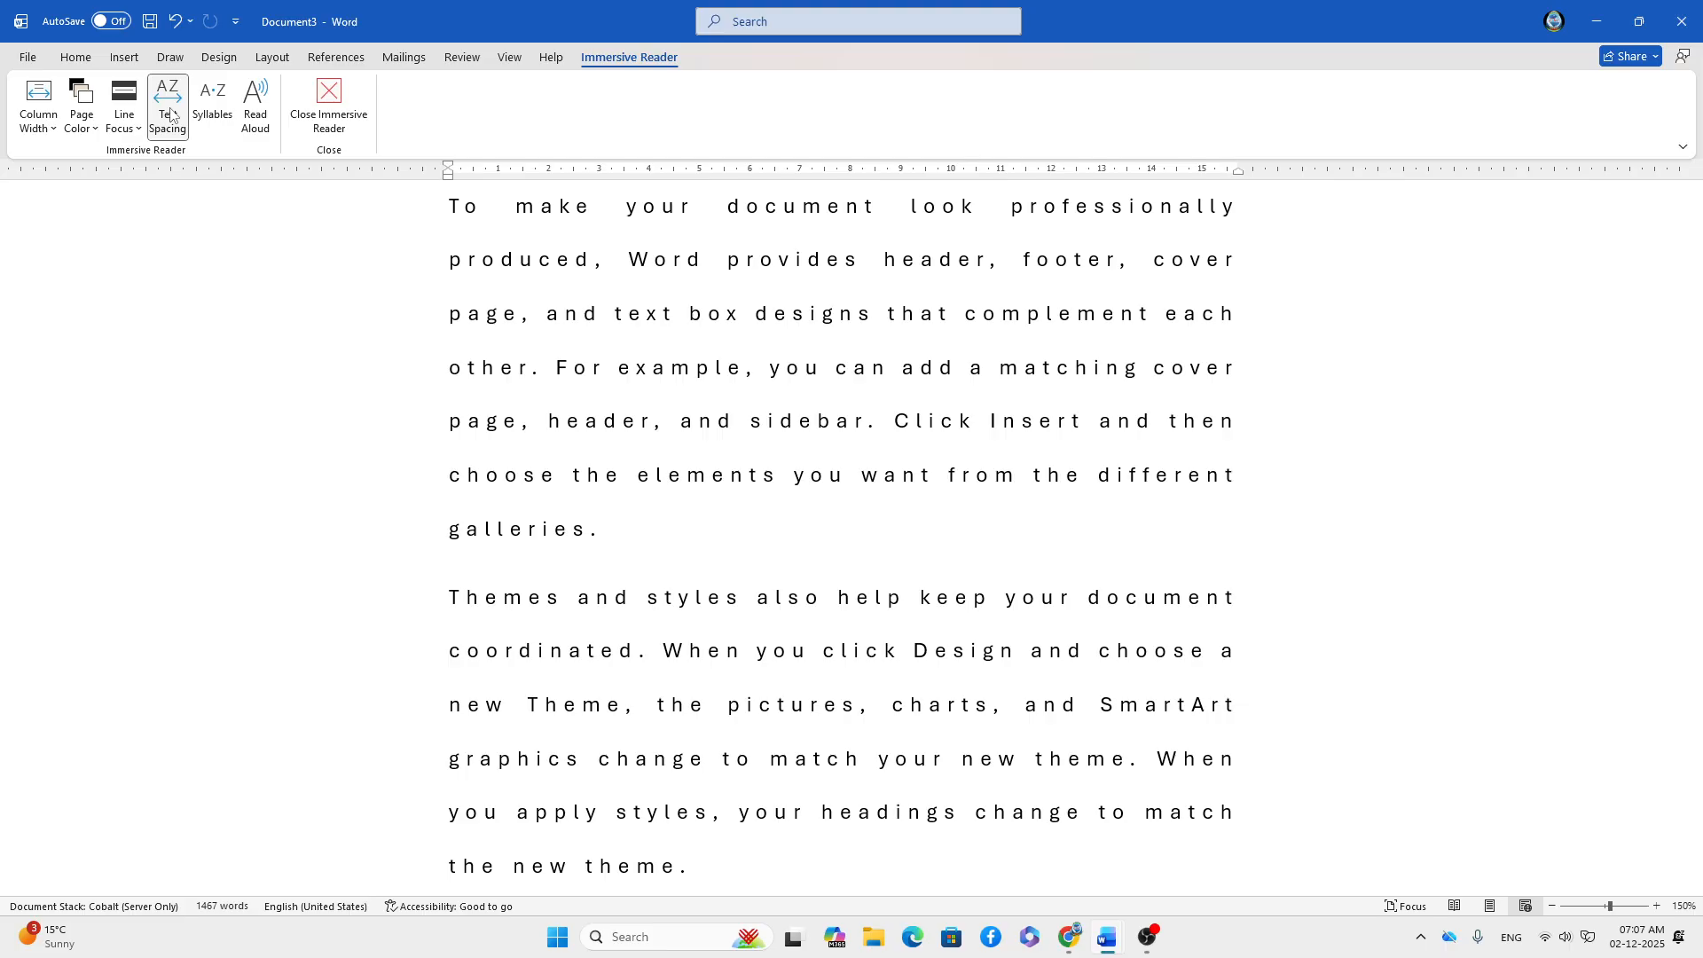
pyautogui.click(171, 113)
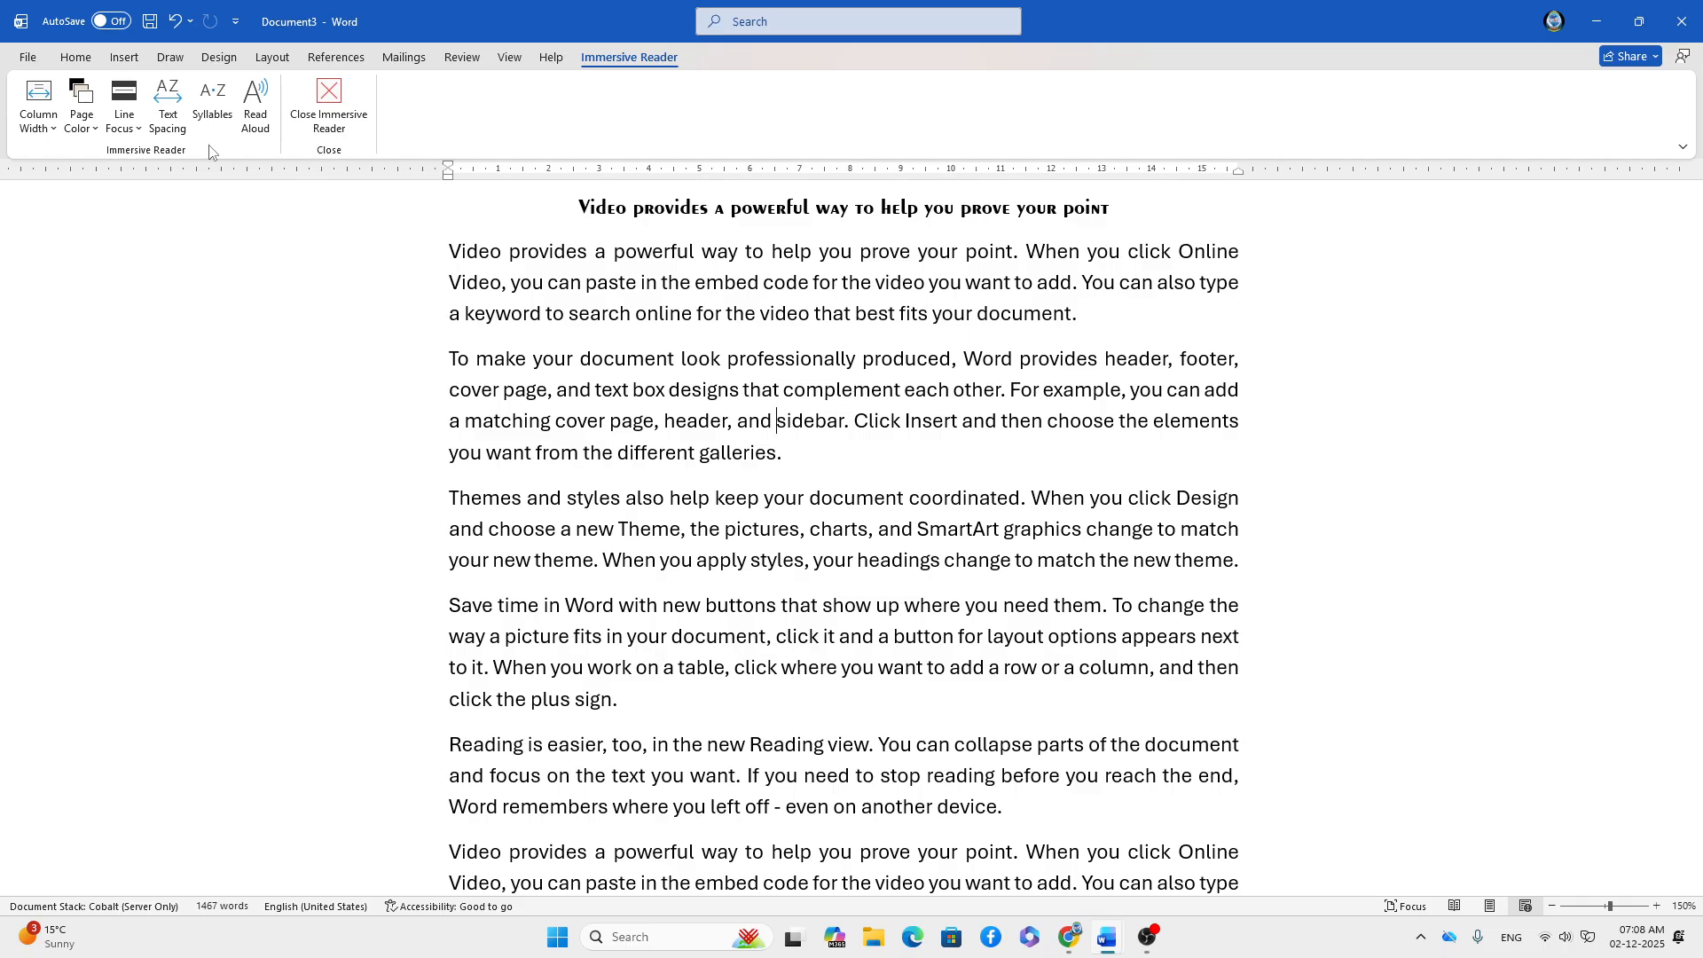
# - Try Syllables with and without Text Spacing, leaving the syllable breaks on and the wide spacing off
pyautogui.click(214, 105)
pyautogui.click(217, 116)
pyautogui.click(167, 107)
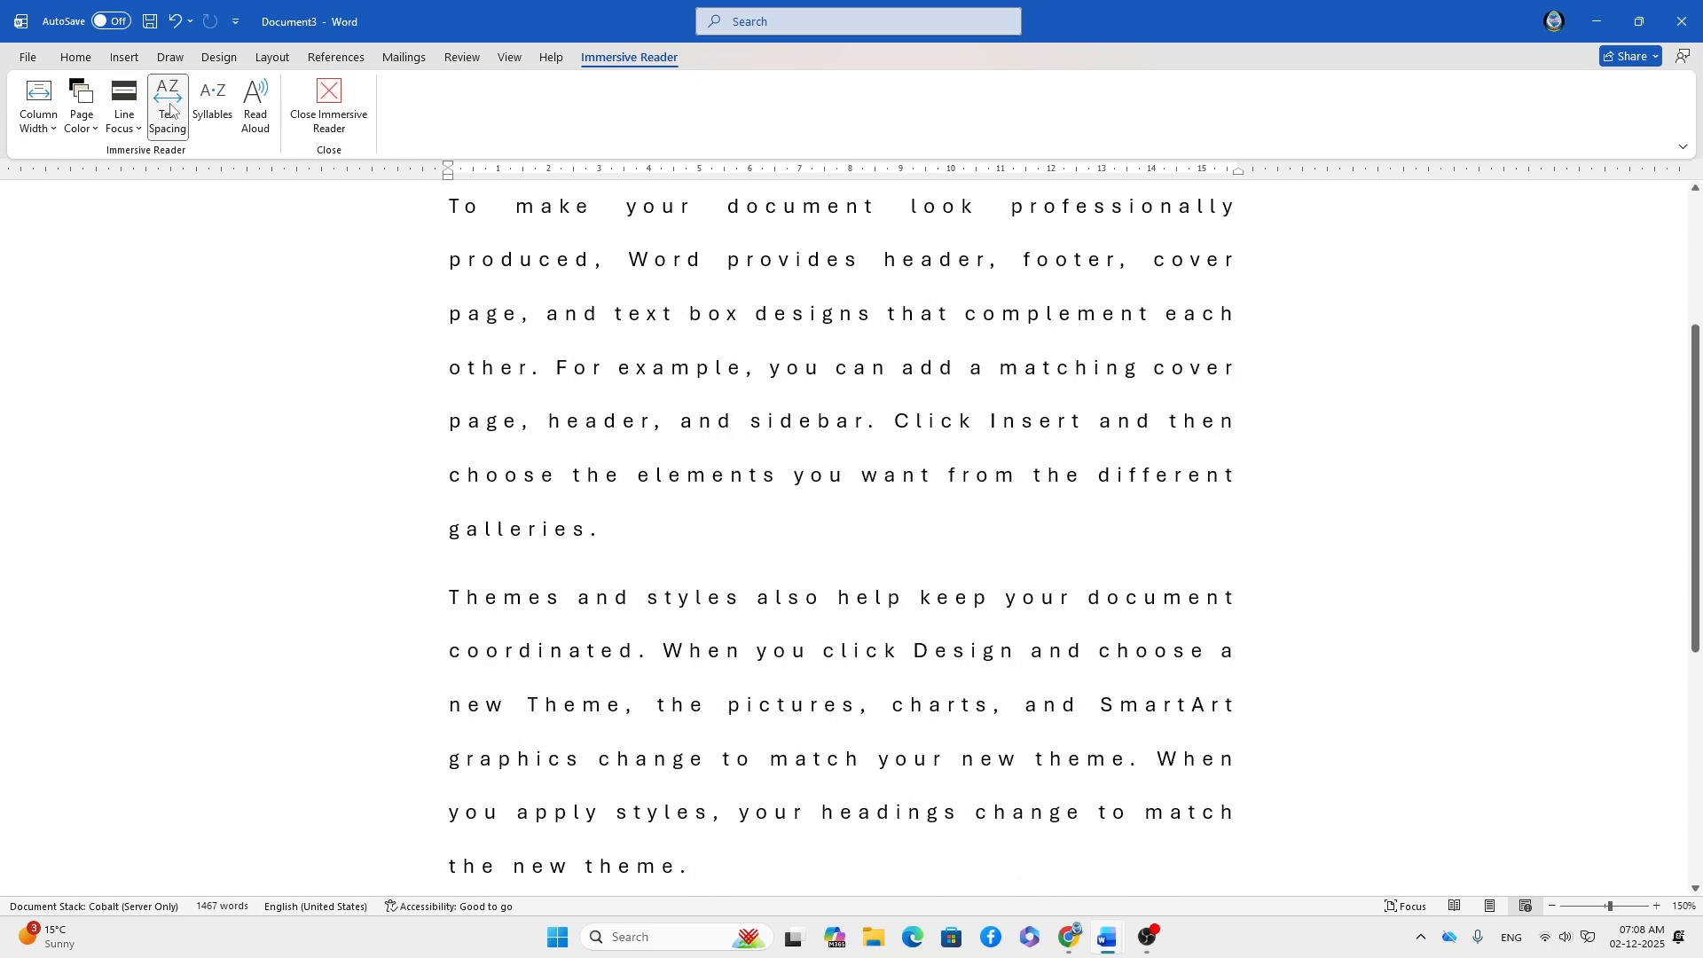
pyautogui.click(199, 111)
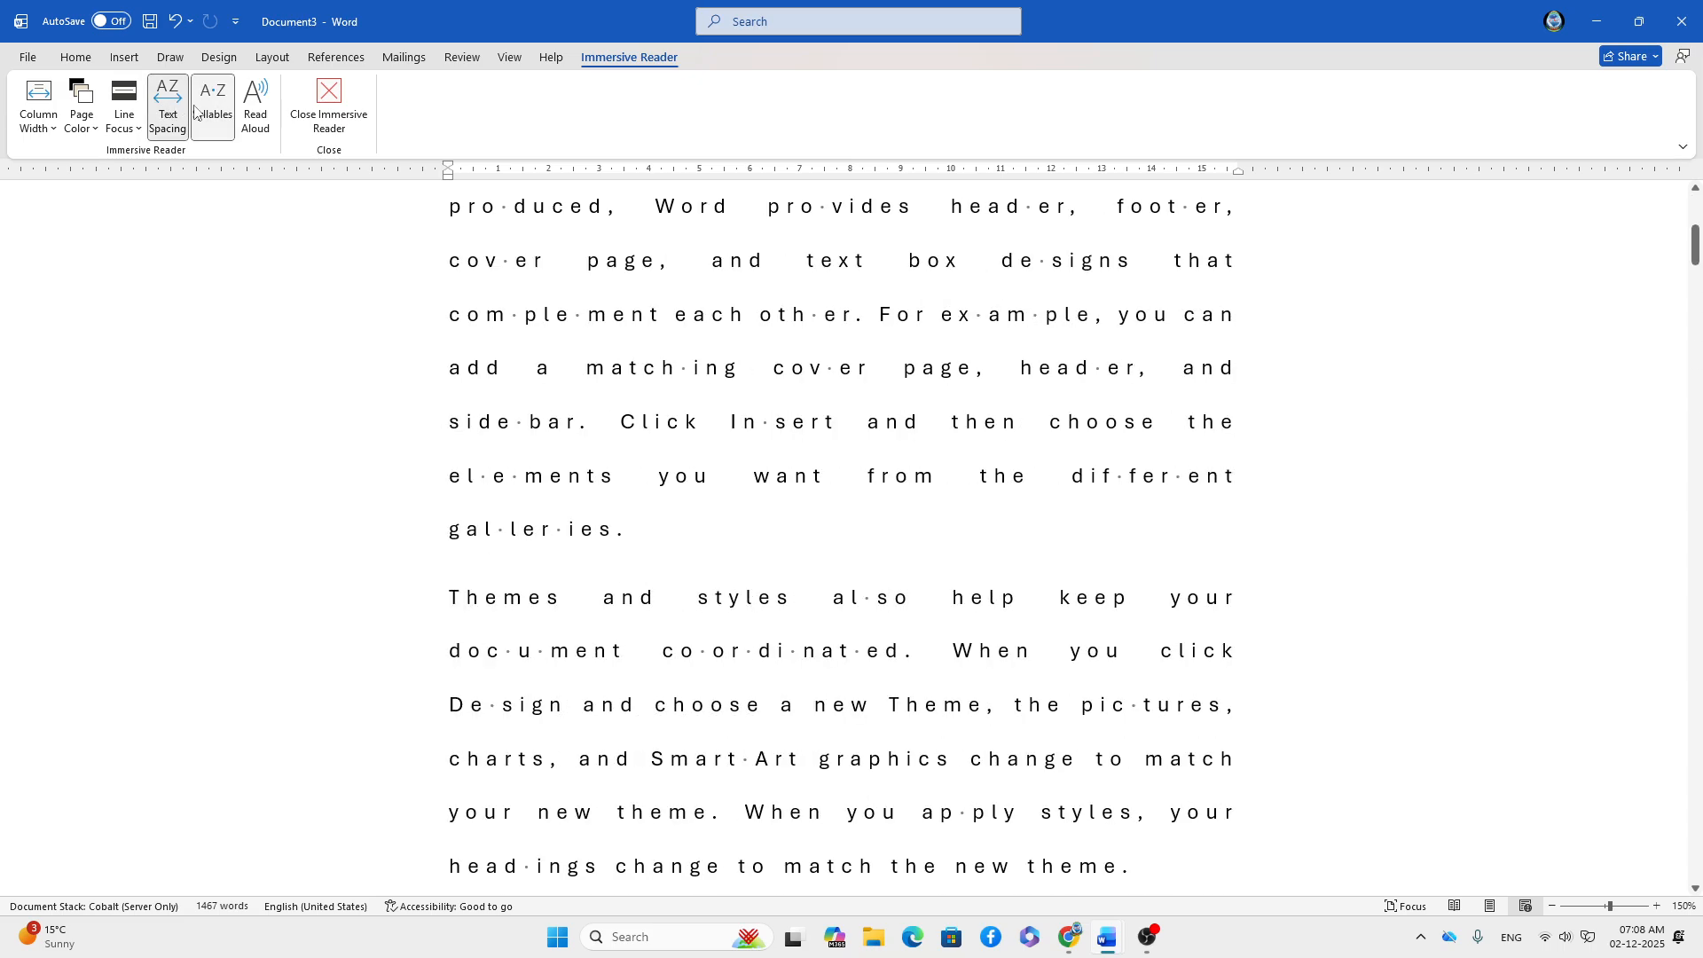
pyautogui.click(165, 107)
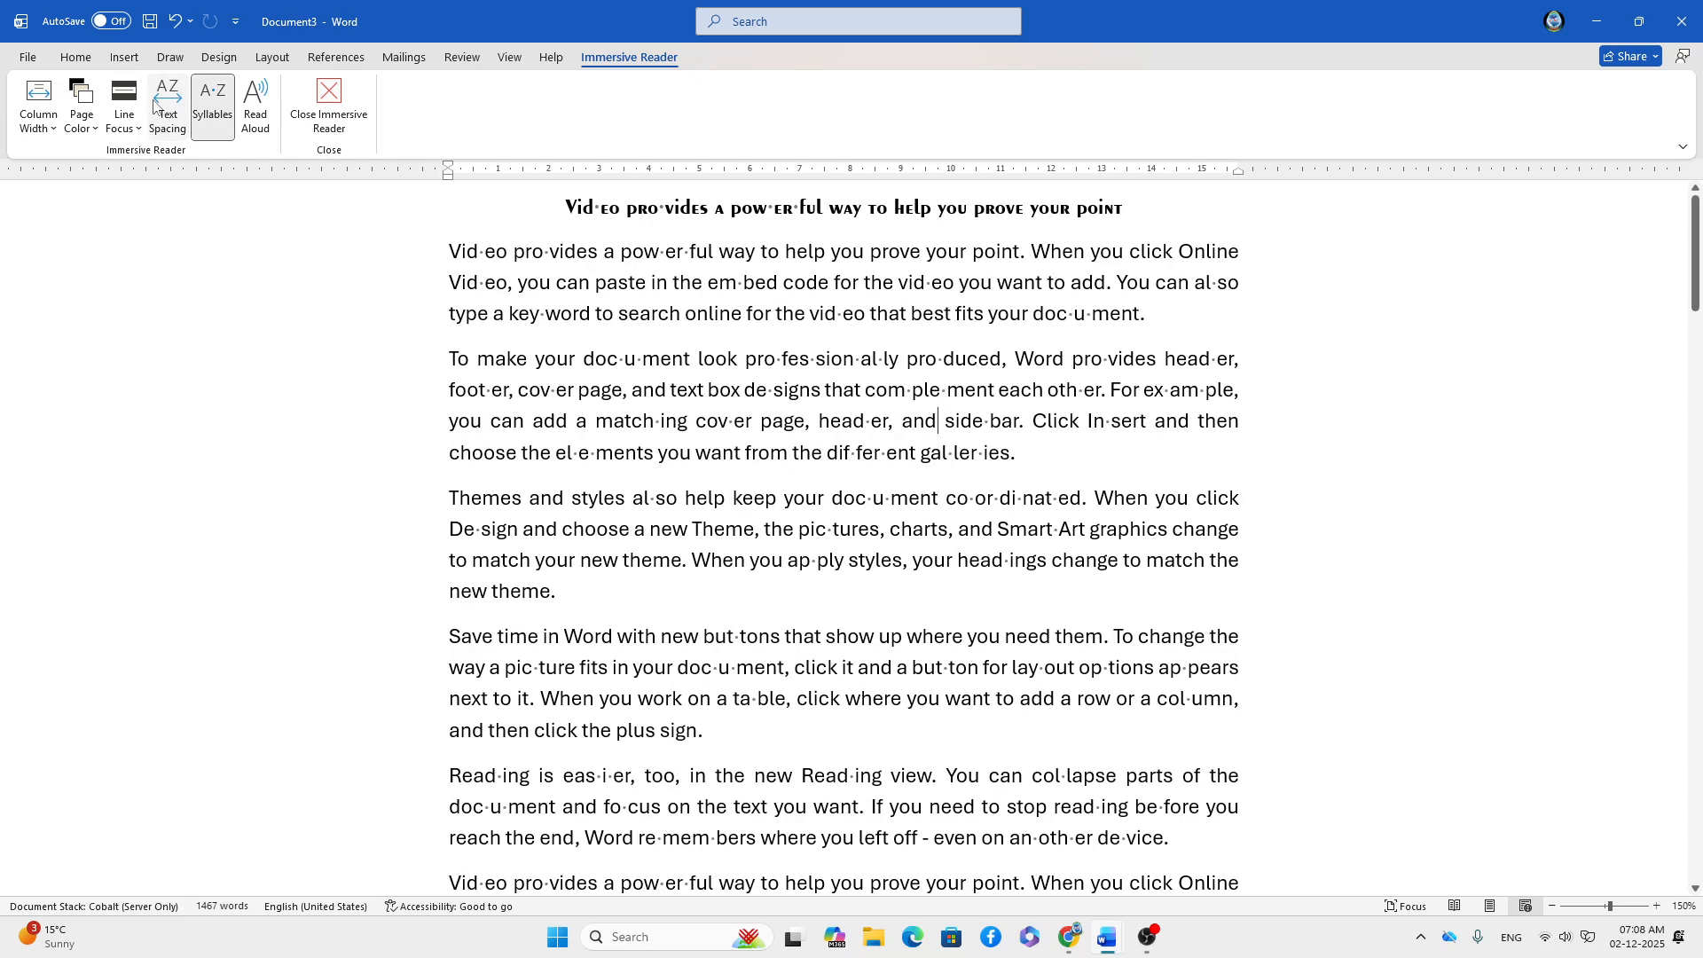
# - Switch the syllable breaks off and on several times, ending with them turned off
pyautogui.click(220, 102)
pyautogui.click(219, 102)
pyautogui.click(218, 102)
pyautogui.click(218, 102)
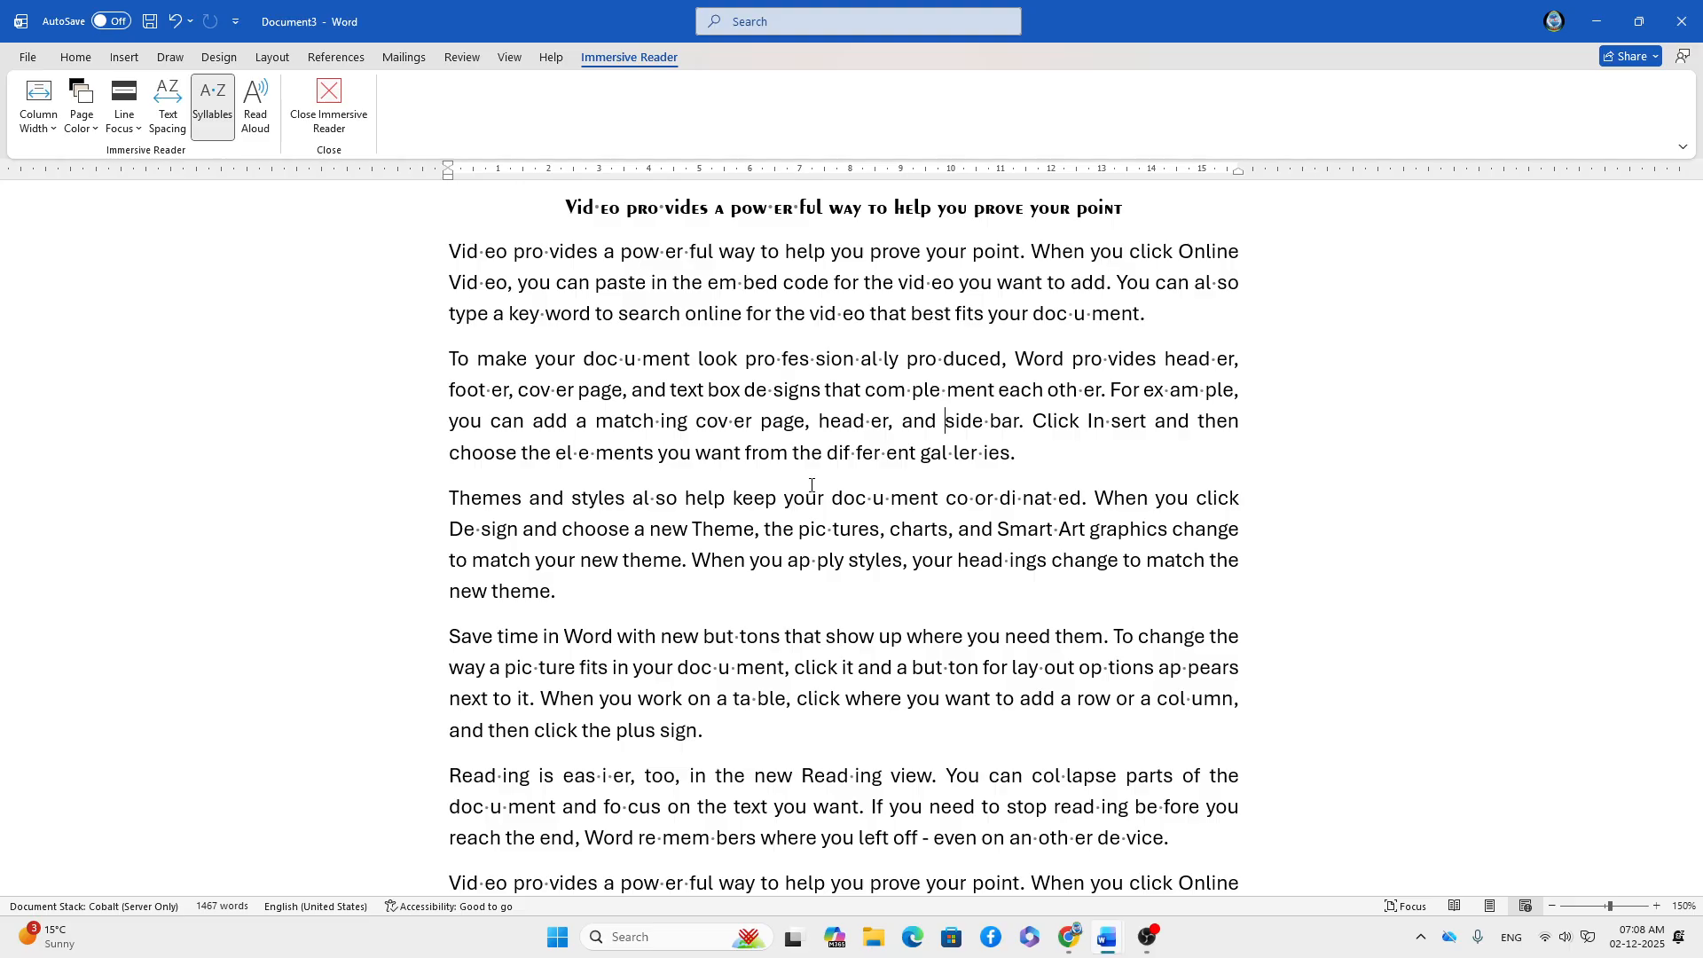
pyautogui.click(203, 125)
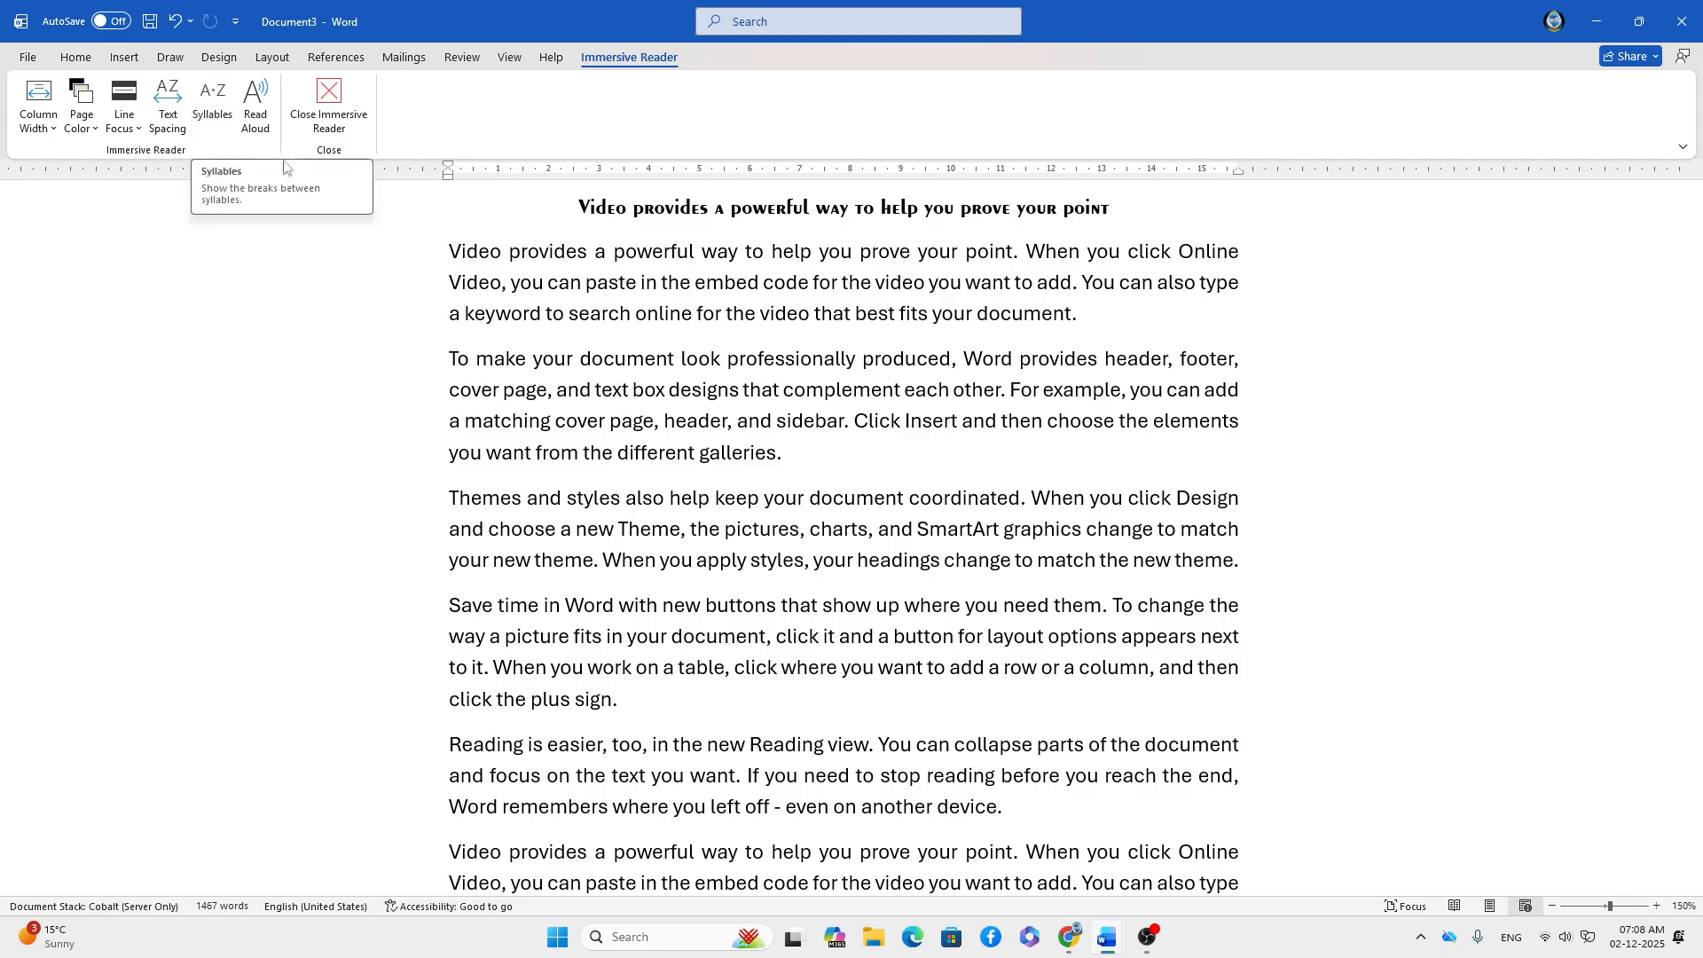
# - Set Line Focus to One Line and move the focus up to the first line of the opening paragraph
pyautogui.click(137, 132)
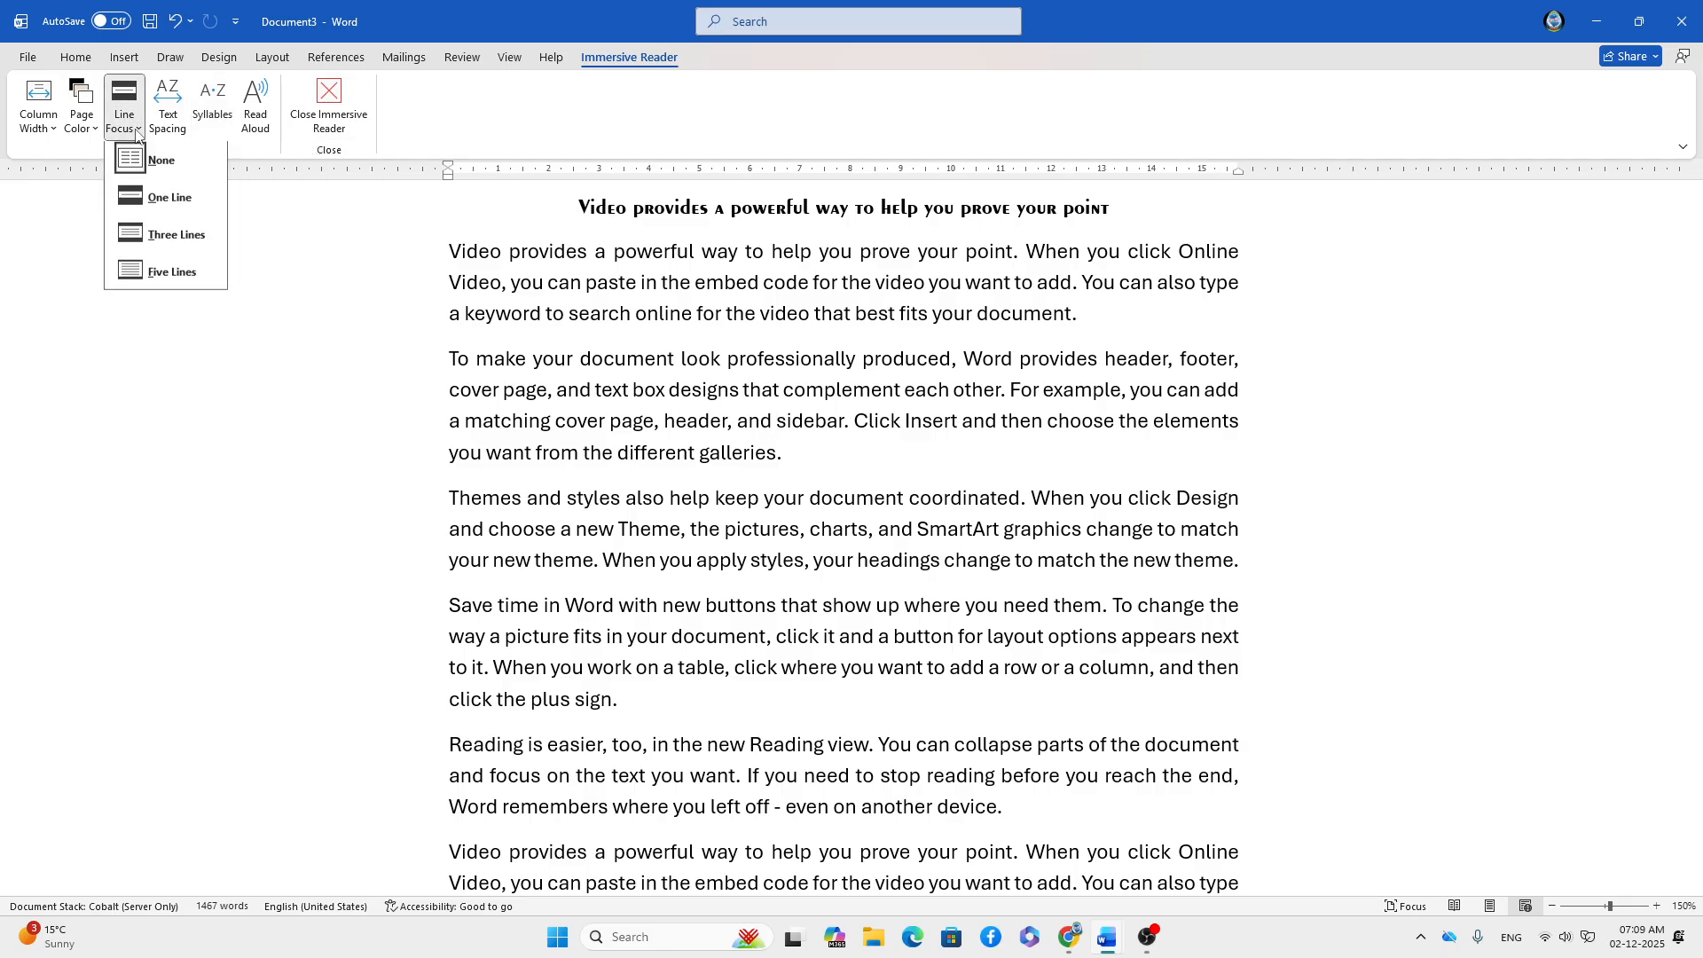
pyautogui.click(144, 204)
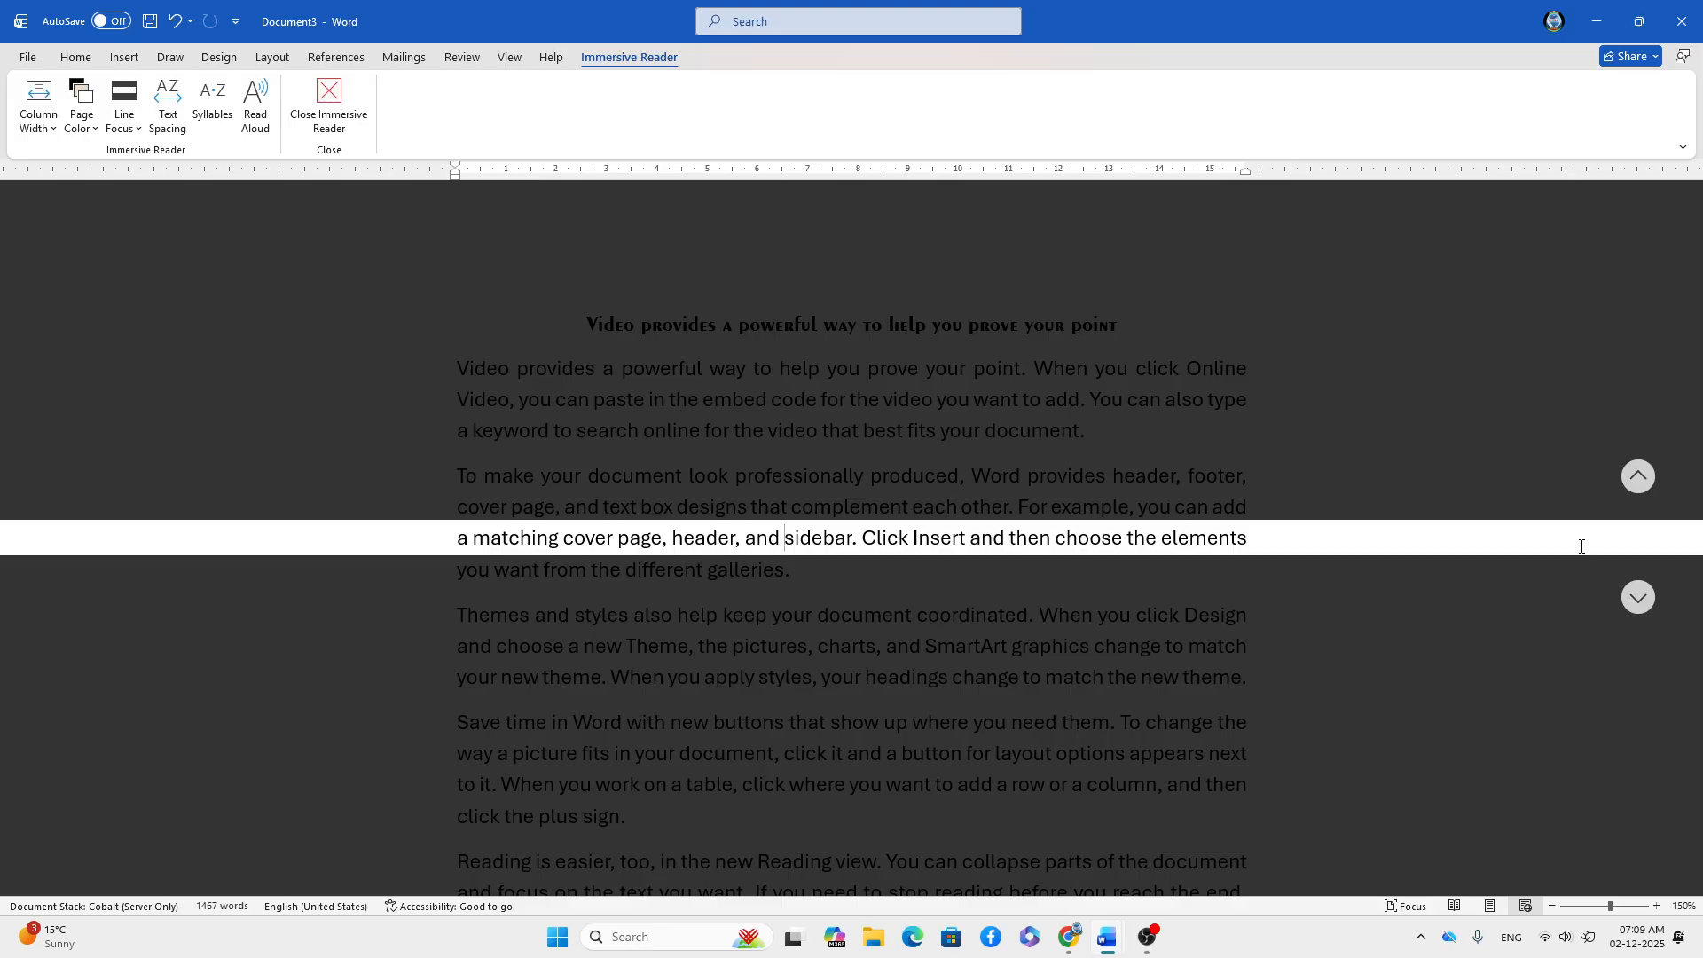
pyautogui.click(1639, 472)
pyautogui.click(1639, 471)
pyautogui.click(1639, 472)
pyautogui.click(1639, 470)
pyautogui.click(1639, 469)
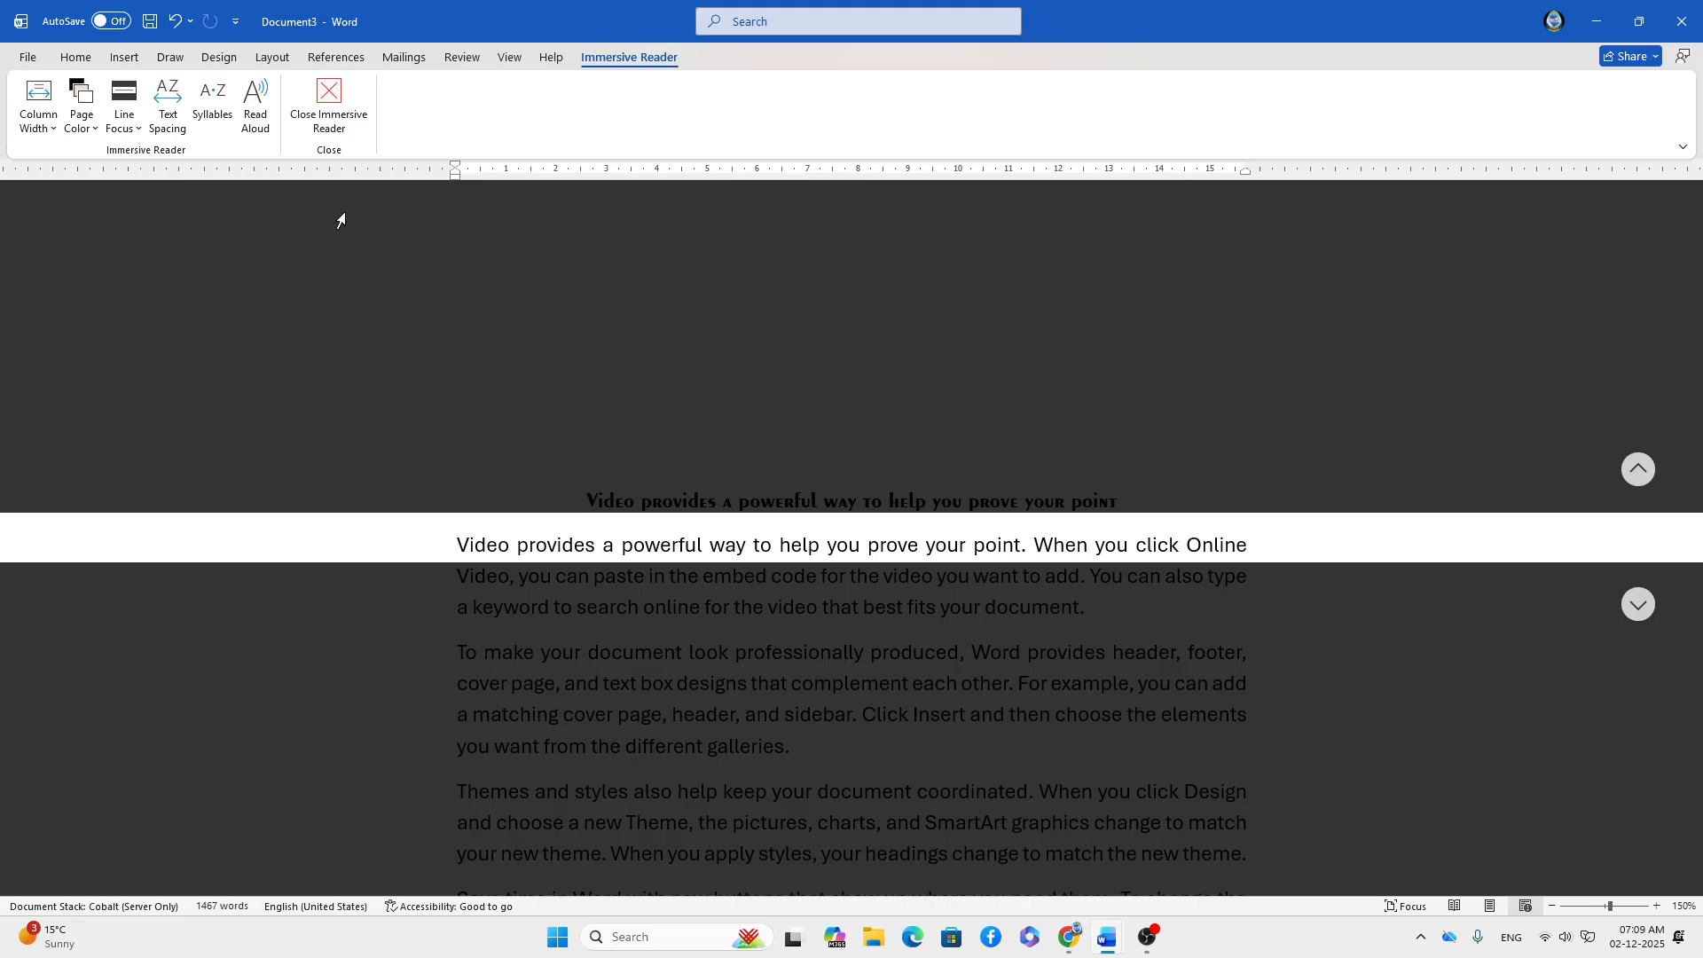
# - Set Line Focus to Three Lines and next to Five Lines, moving the five-line focus down through the text
pyautogui.click(142, 127)
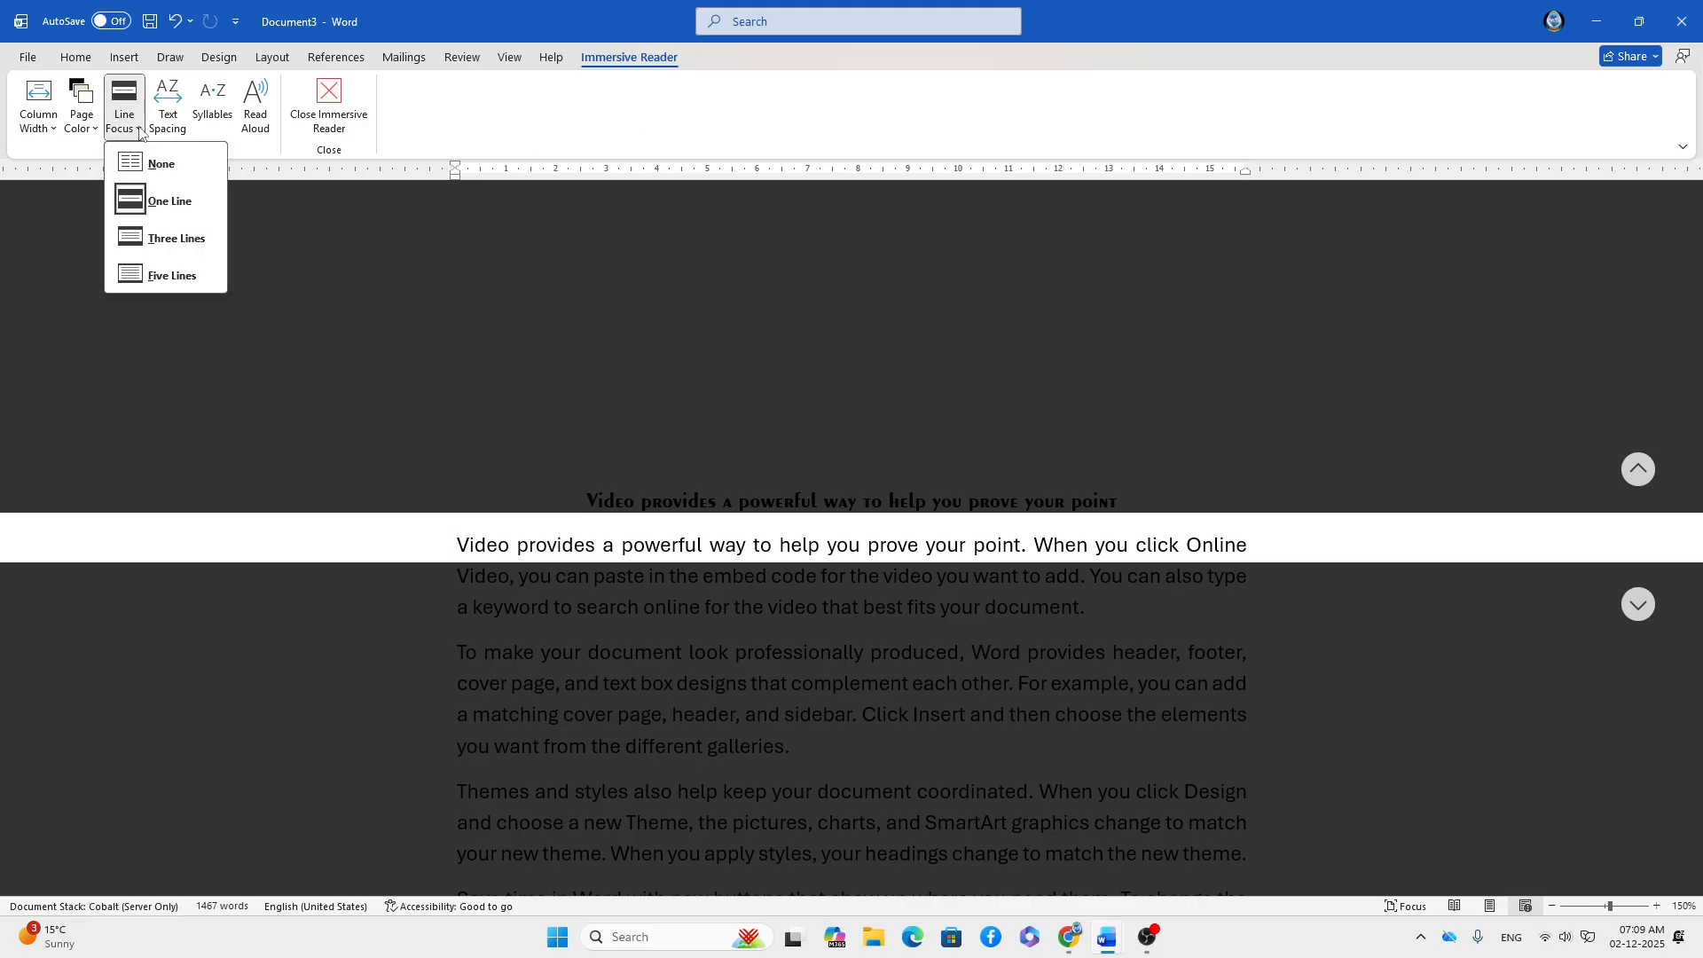
pyautogui.click(158, 241)
pyautogui.click(124, 120)
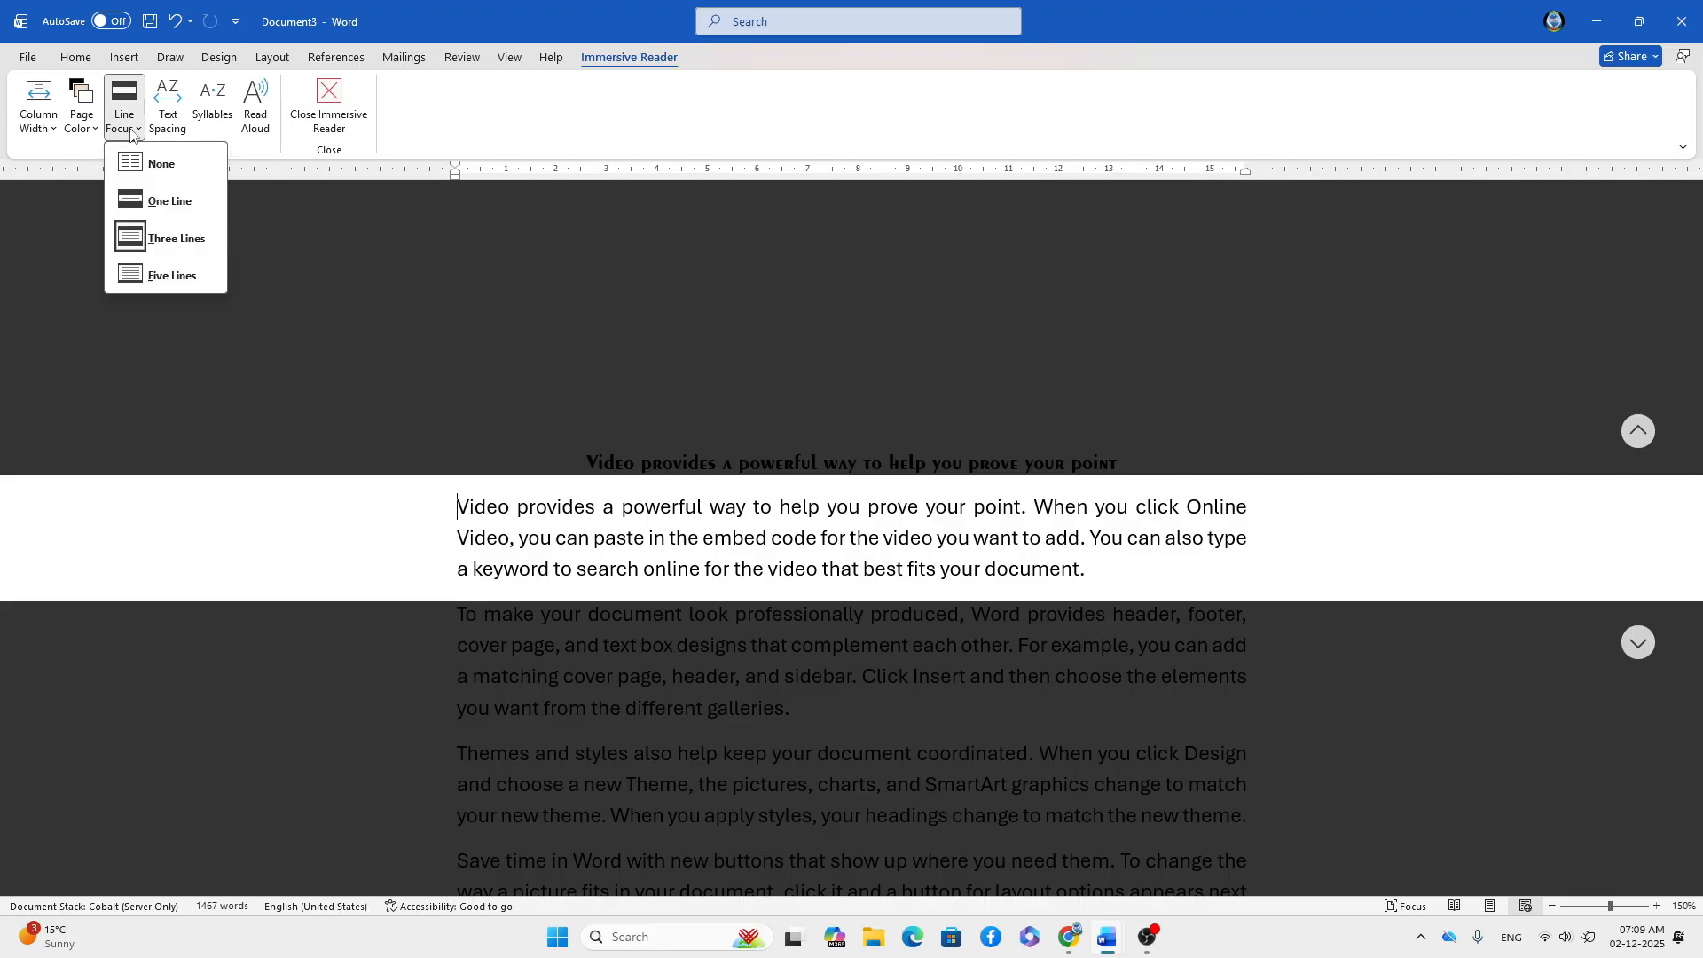
pyautogui.click(160, 280)
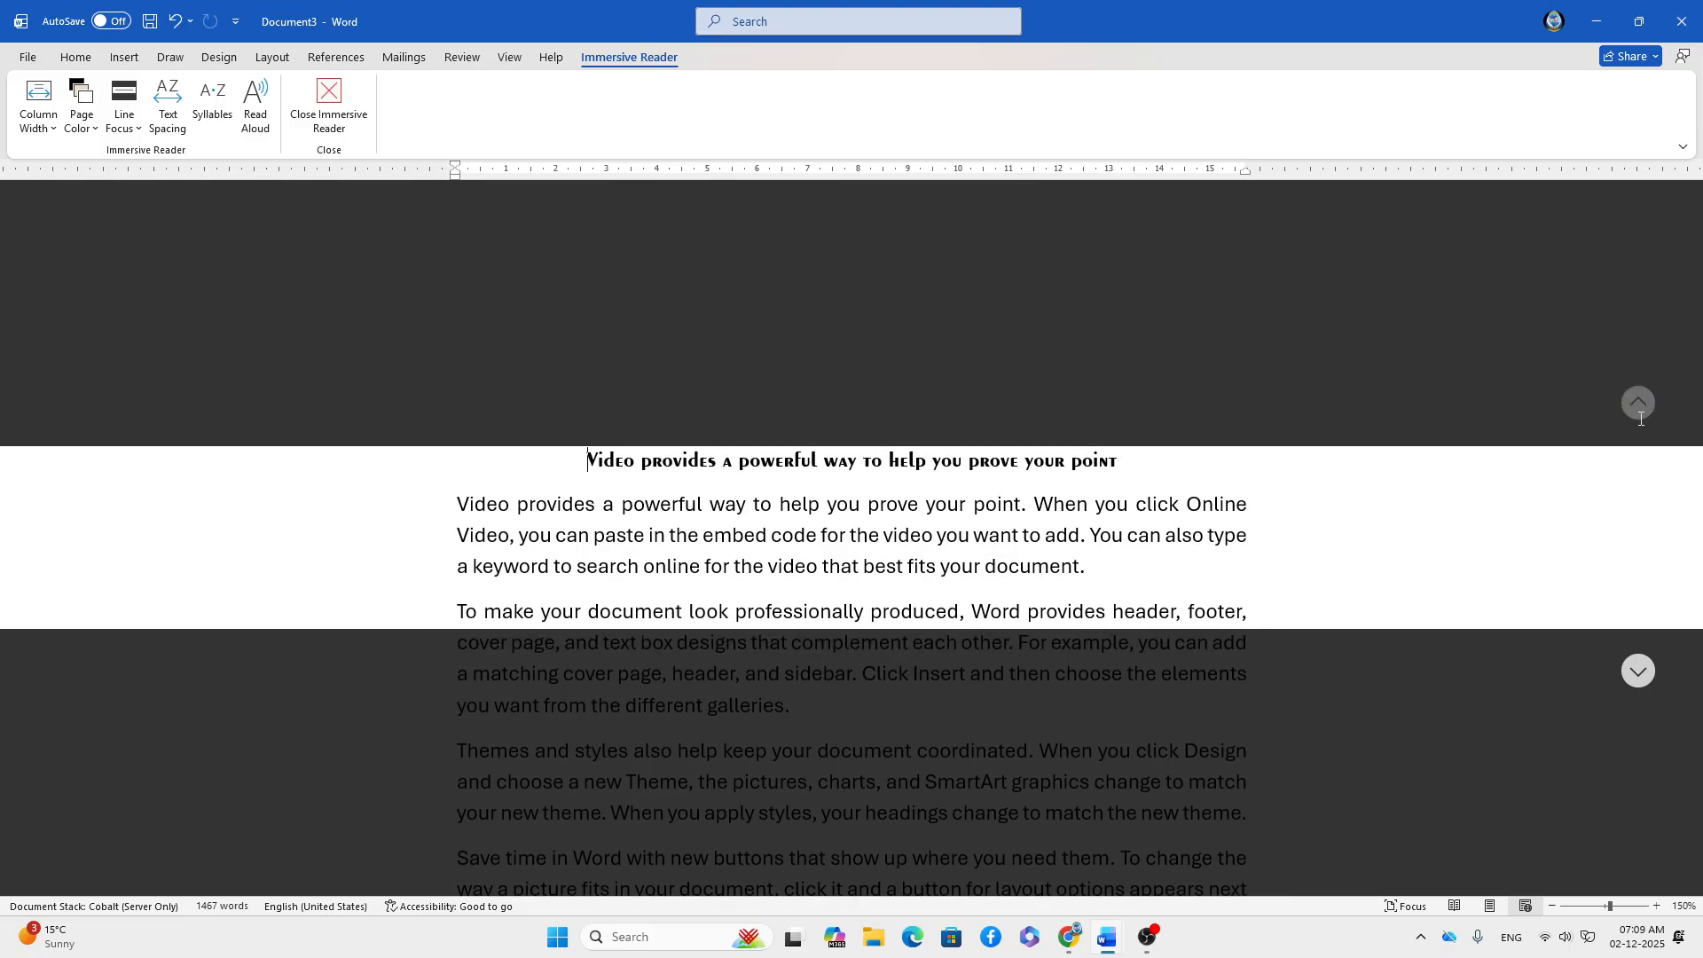
pyautogui.click(1638, 673)
pyautogui.click(1642, 674)
pyautogui.click(1642, 673)
pyautogui.click(1643, 673)
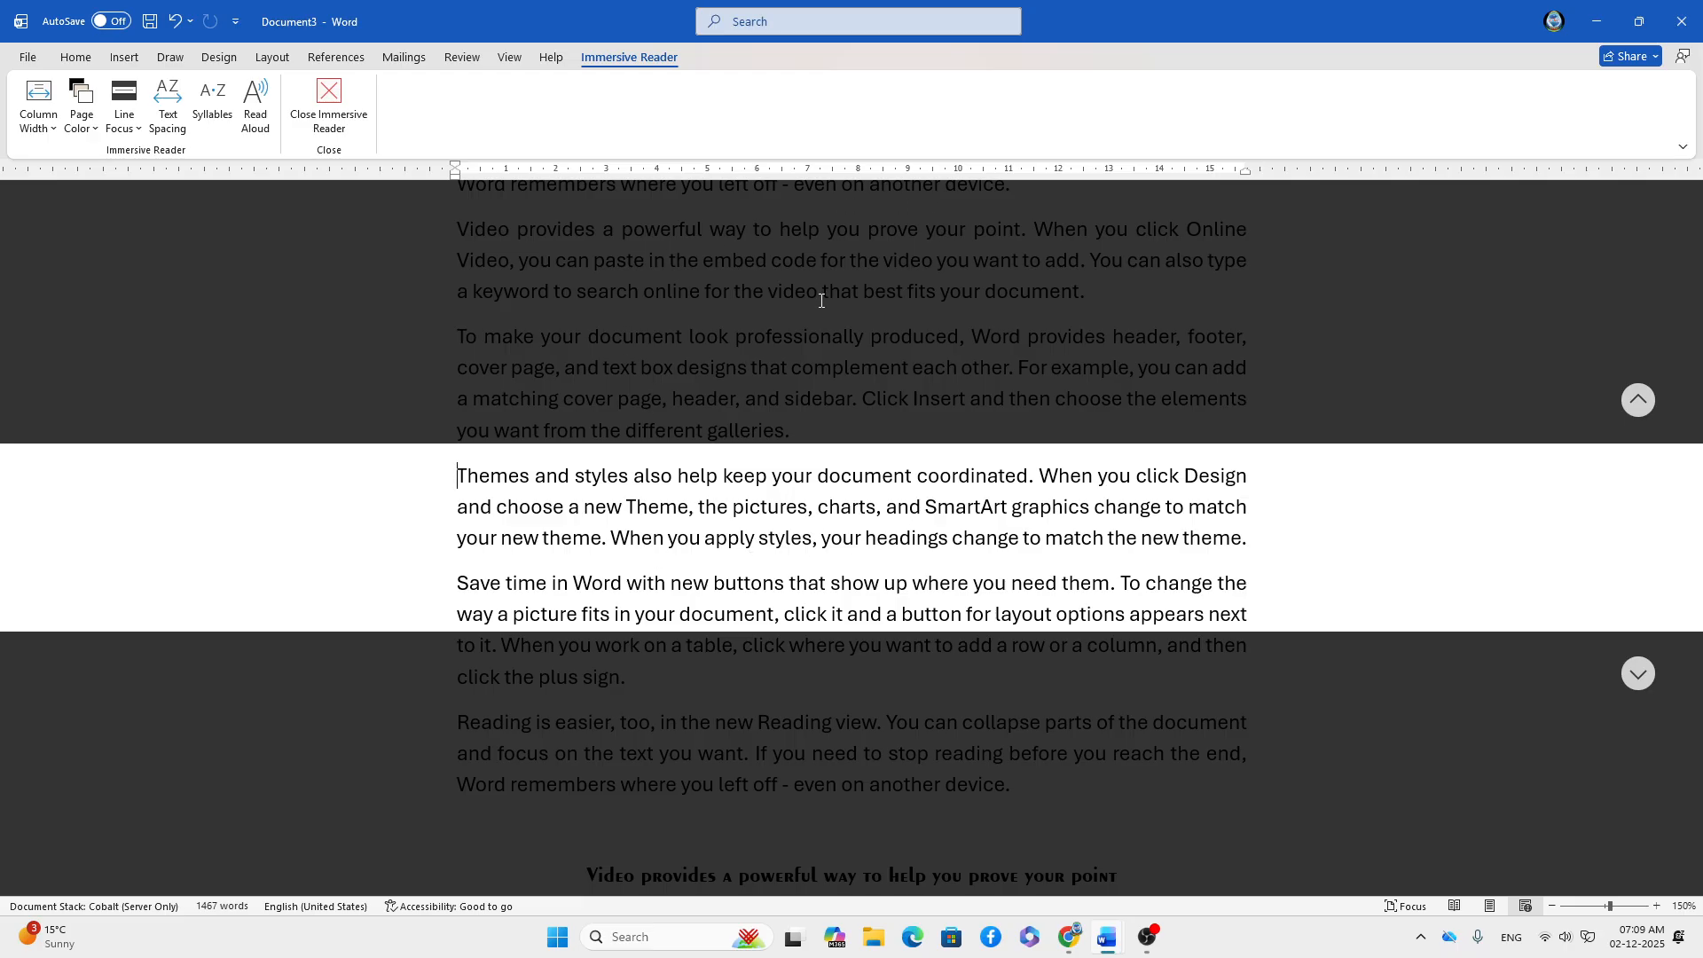
# - Set the Immersive Reader page color to light orange
pyautogui.click(138, 133)
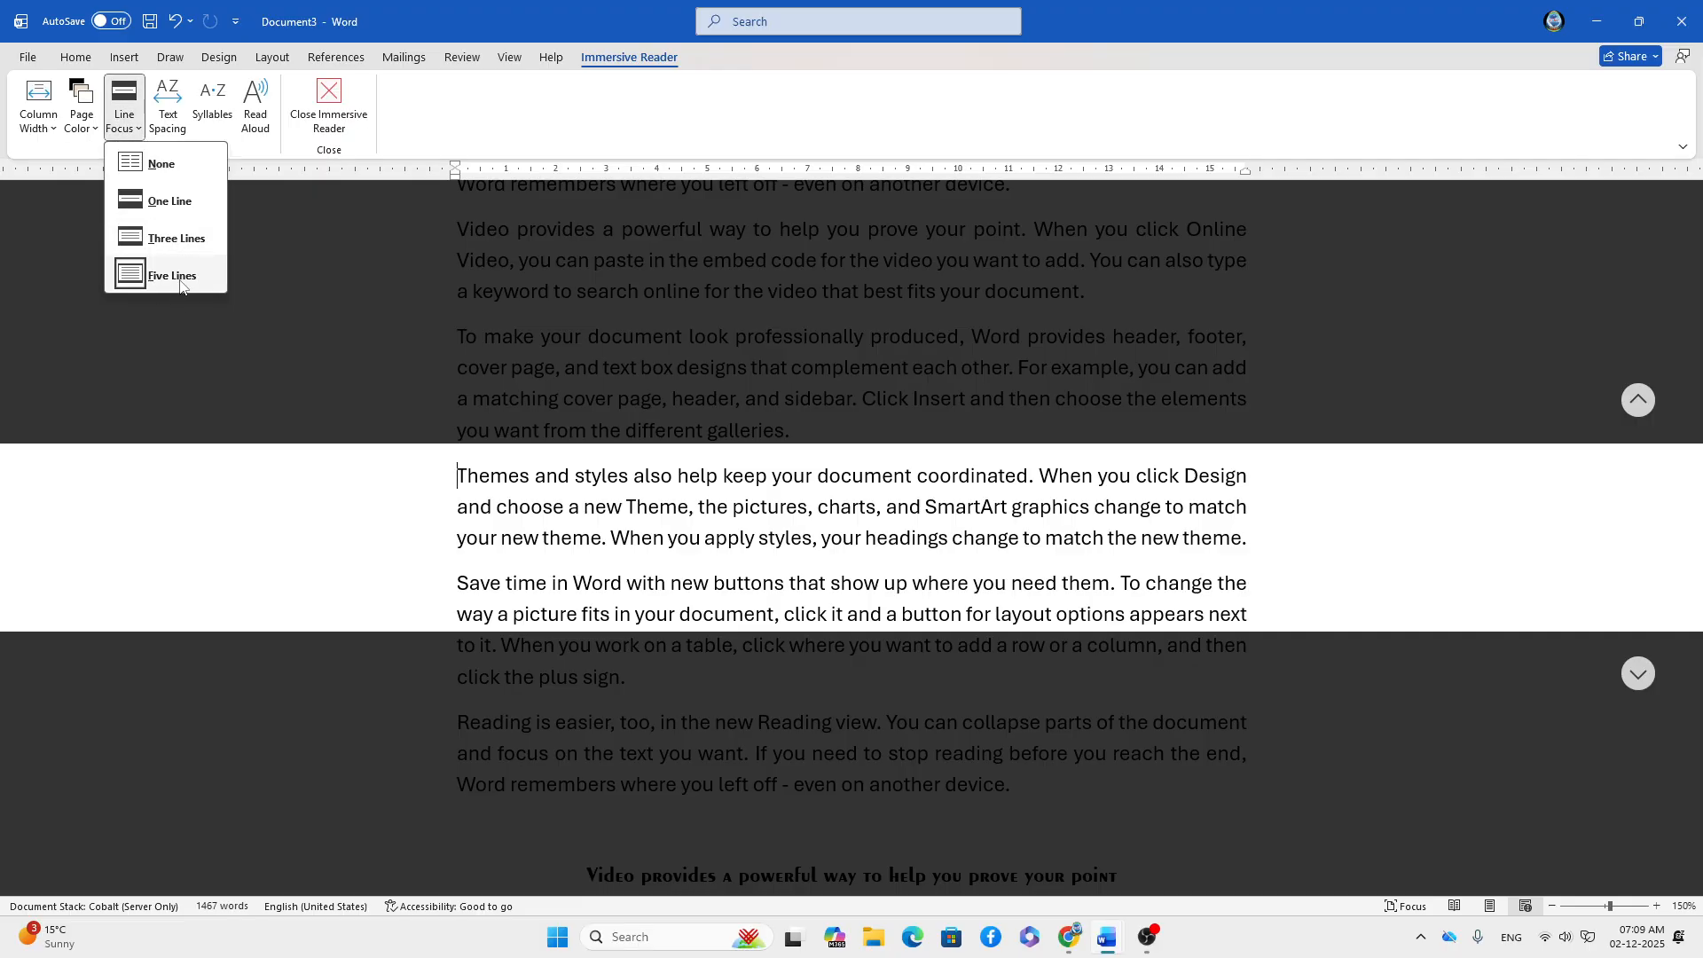
pyautogui.click(98, 130)
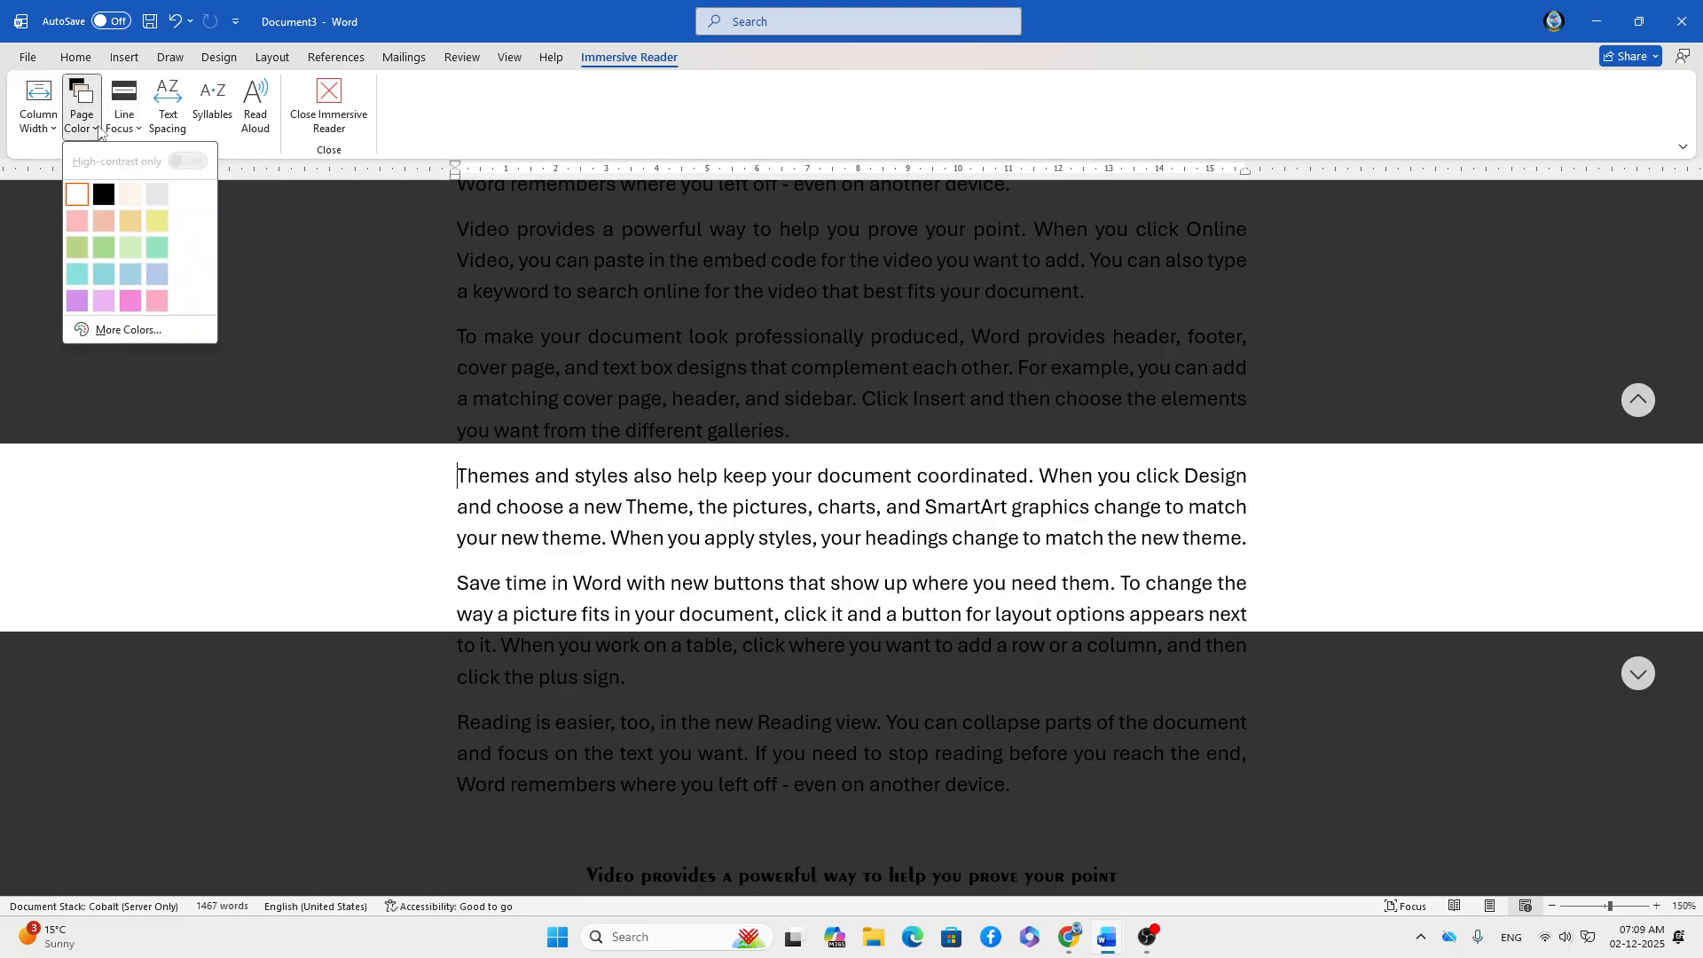
pyautogui.click(104, 220)
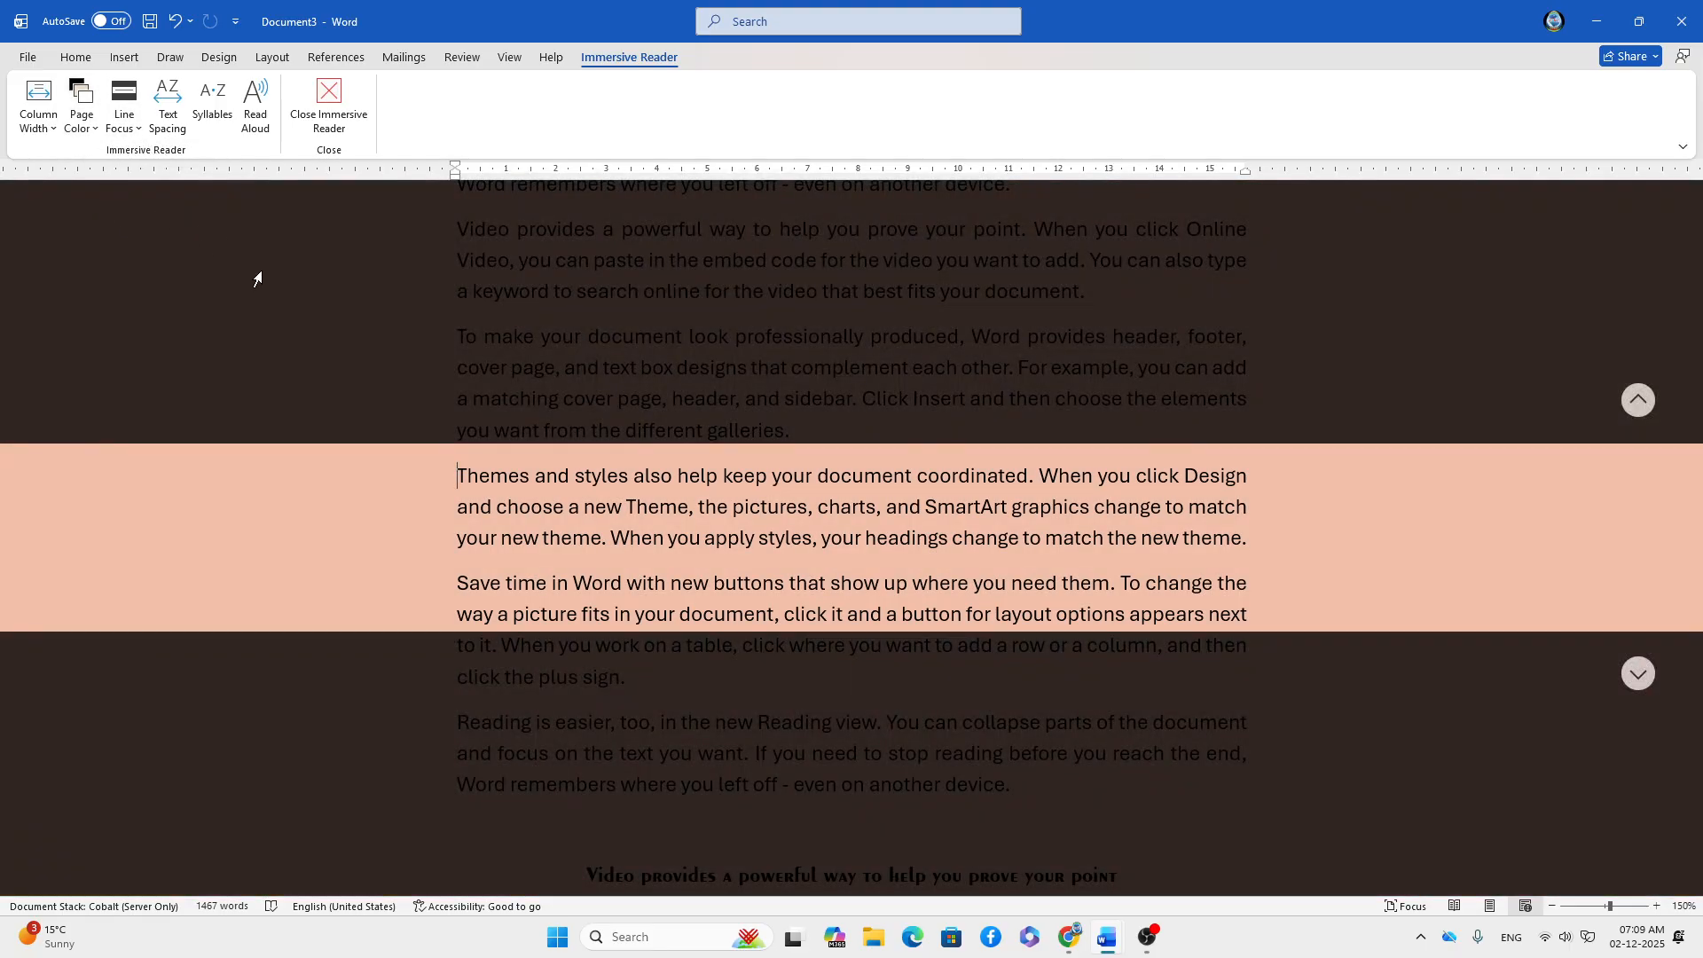
pyautogui.click(82, 109)
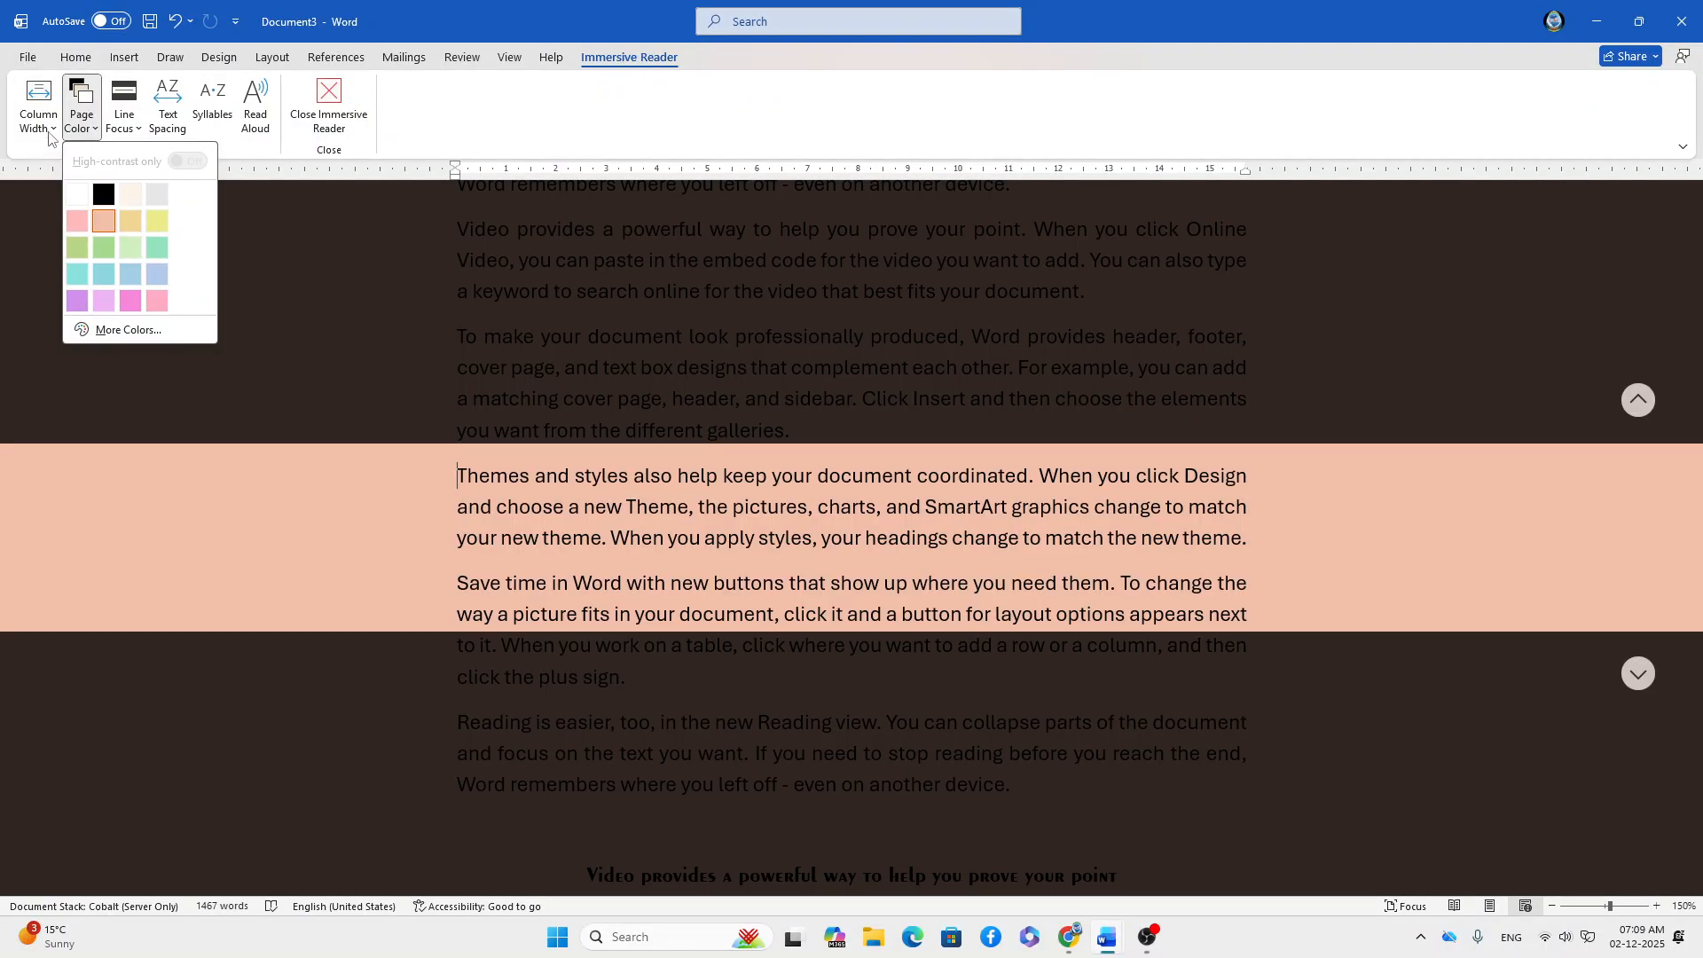
# - Try the Moderate column width in the Immersive Reader and set the column width to Very Narrow
pyautogui.click(55, 133)
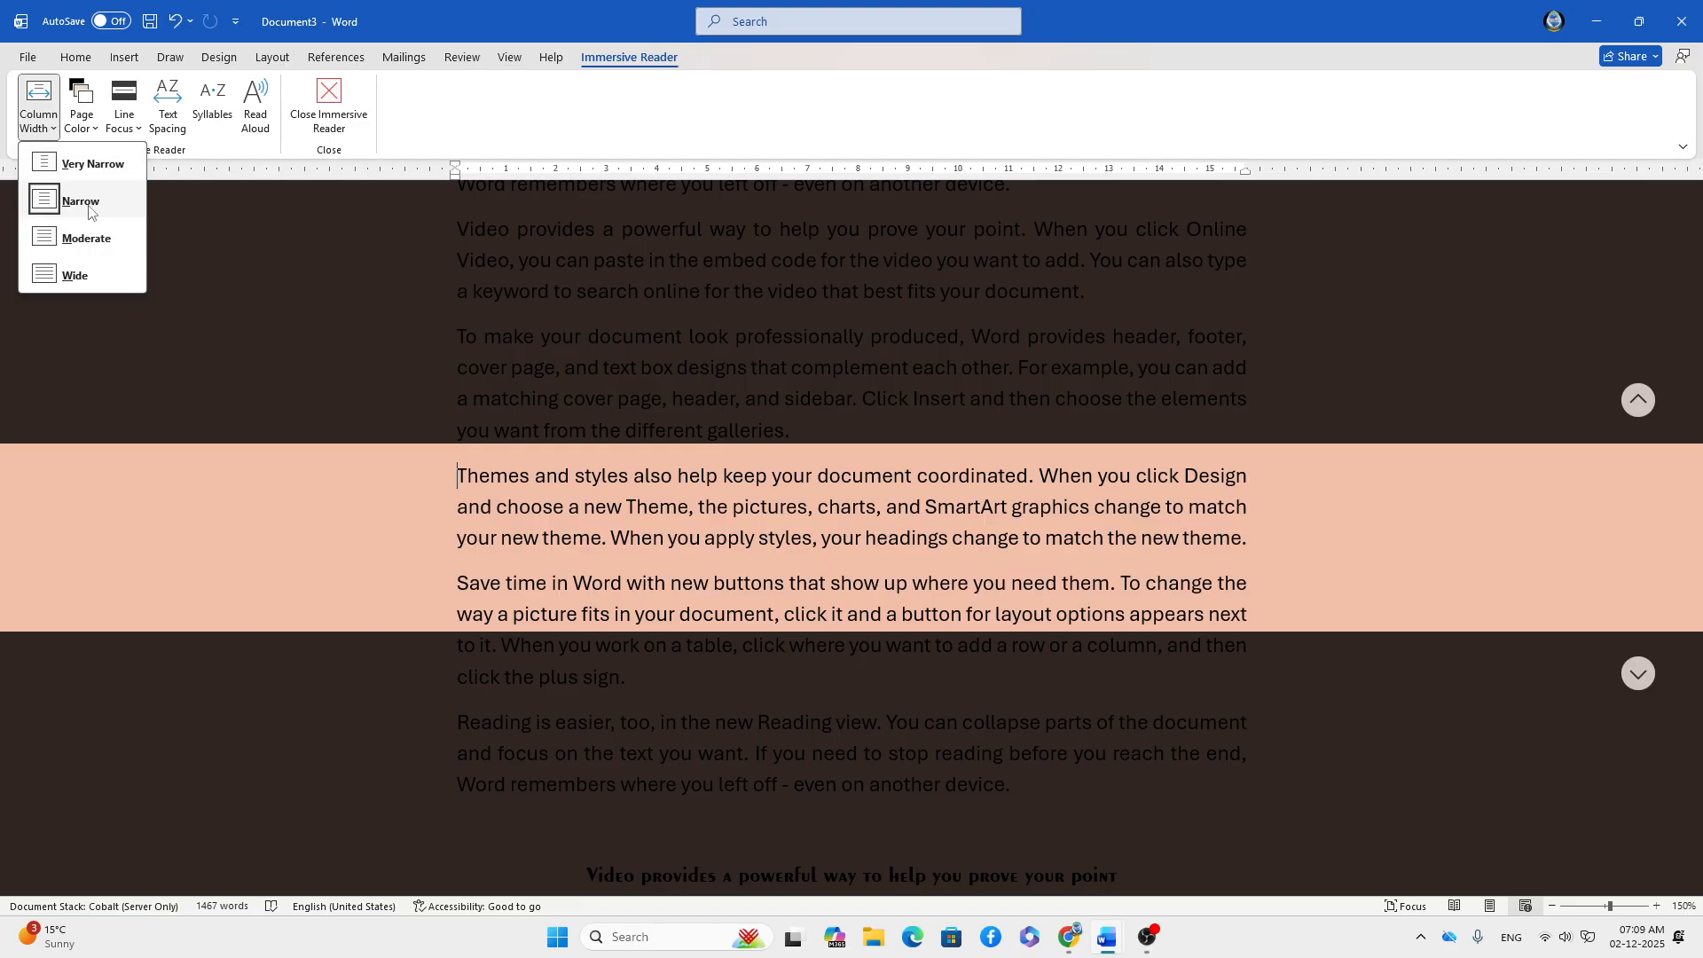
pyautogui.click(78, 241)
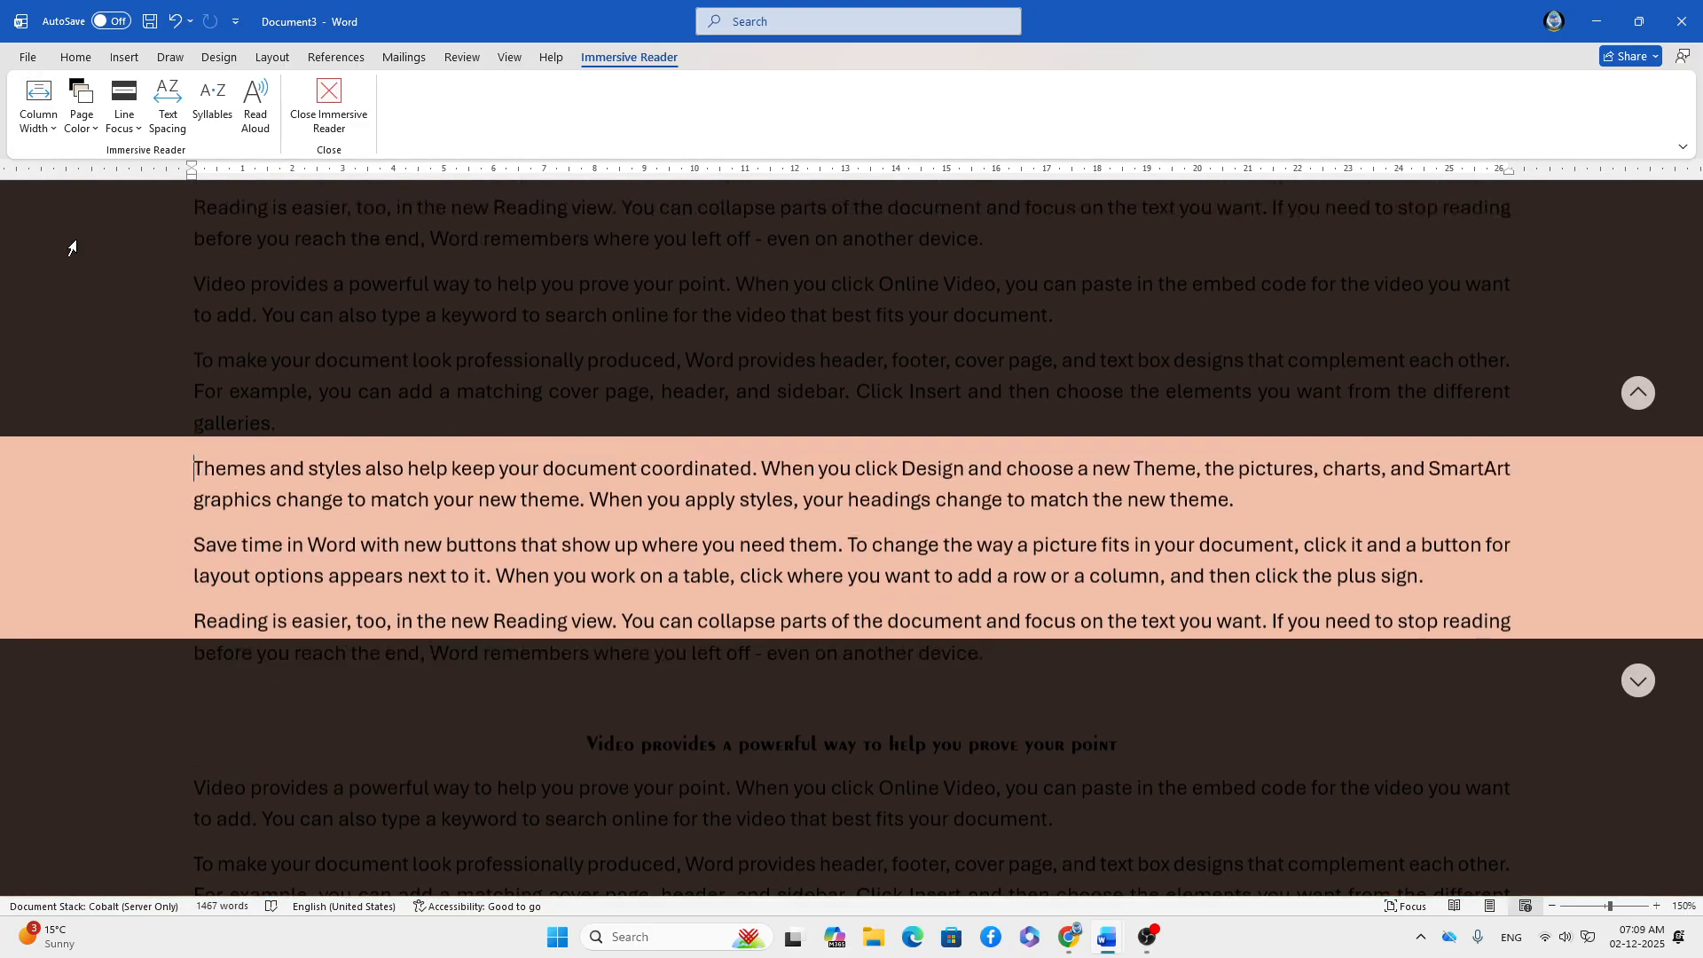
pyautogui.click(49, 129)
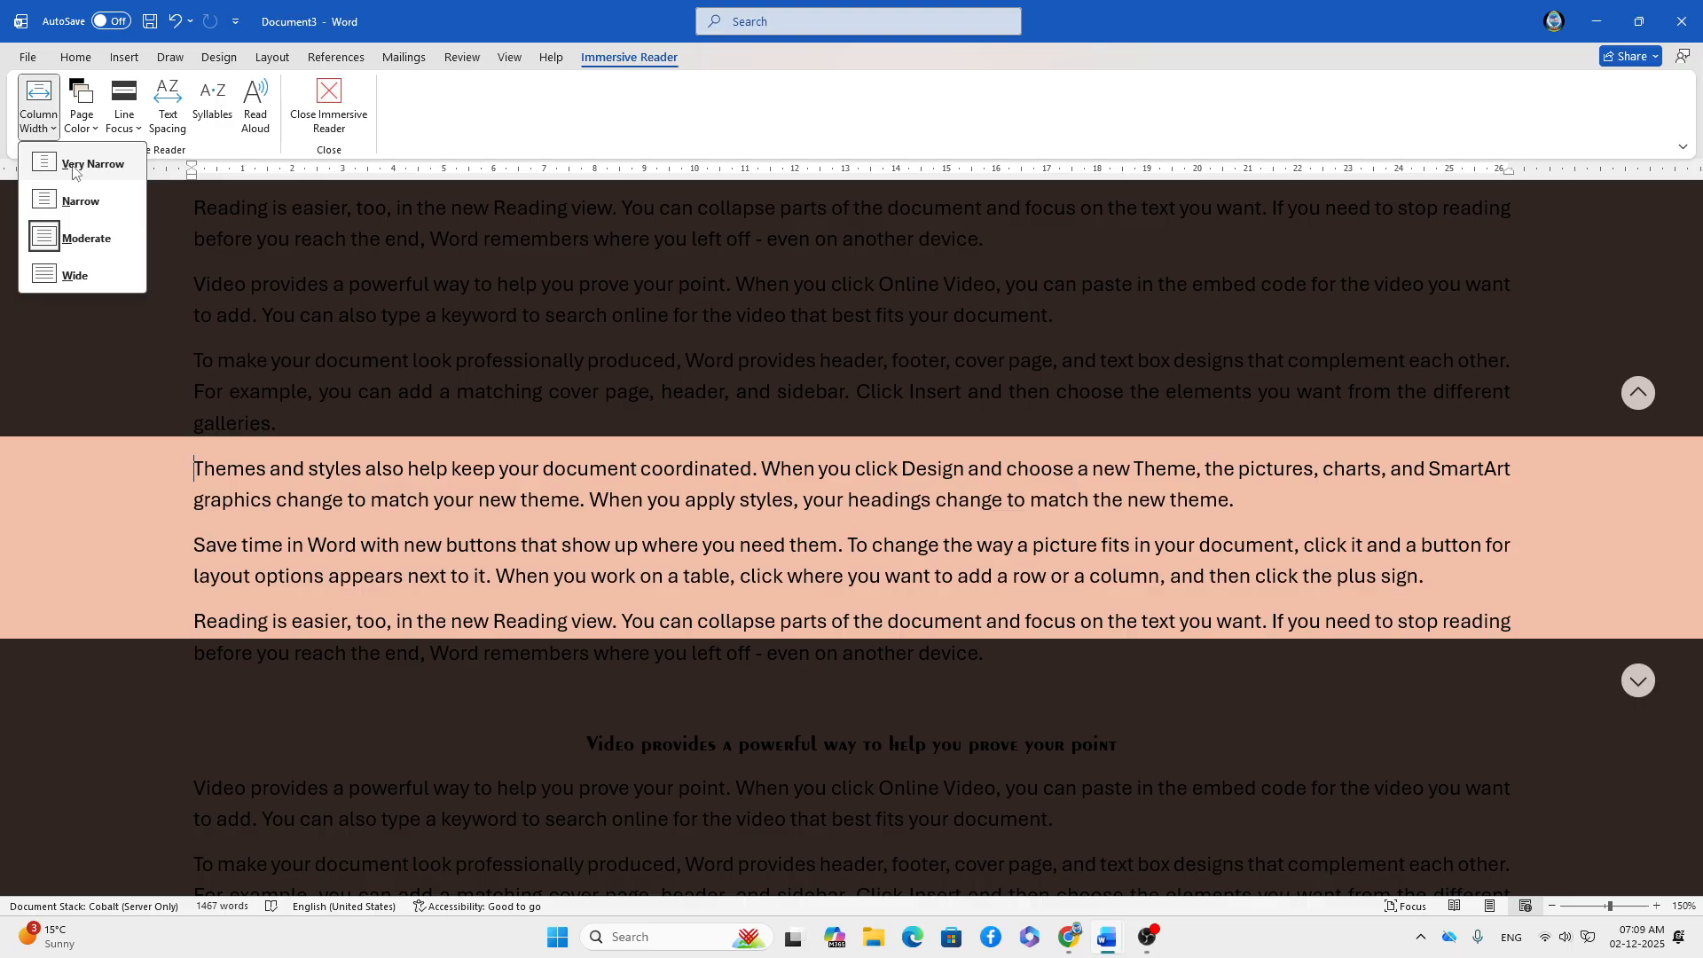
pyautogui.click(74, 165)
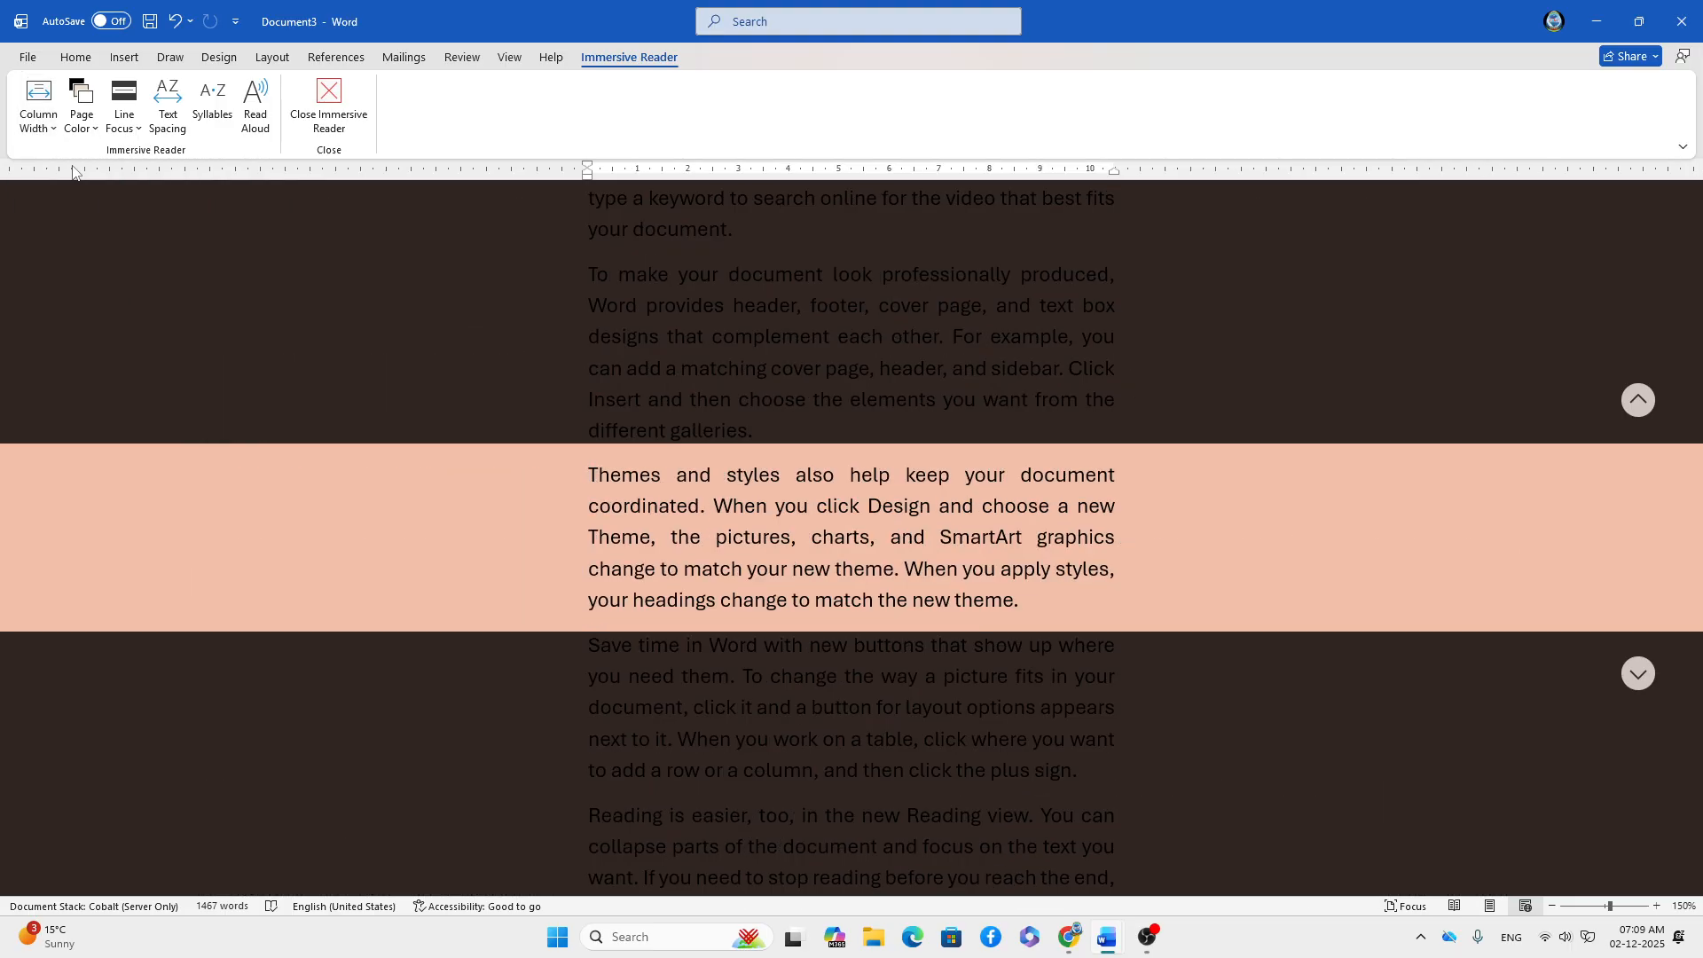
# - Close the Immersive Reader, place the cursor before the "Themes and styles" paragraph and bring up the View commands
pyautogui.click(329, 108)
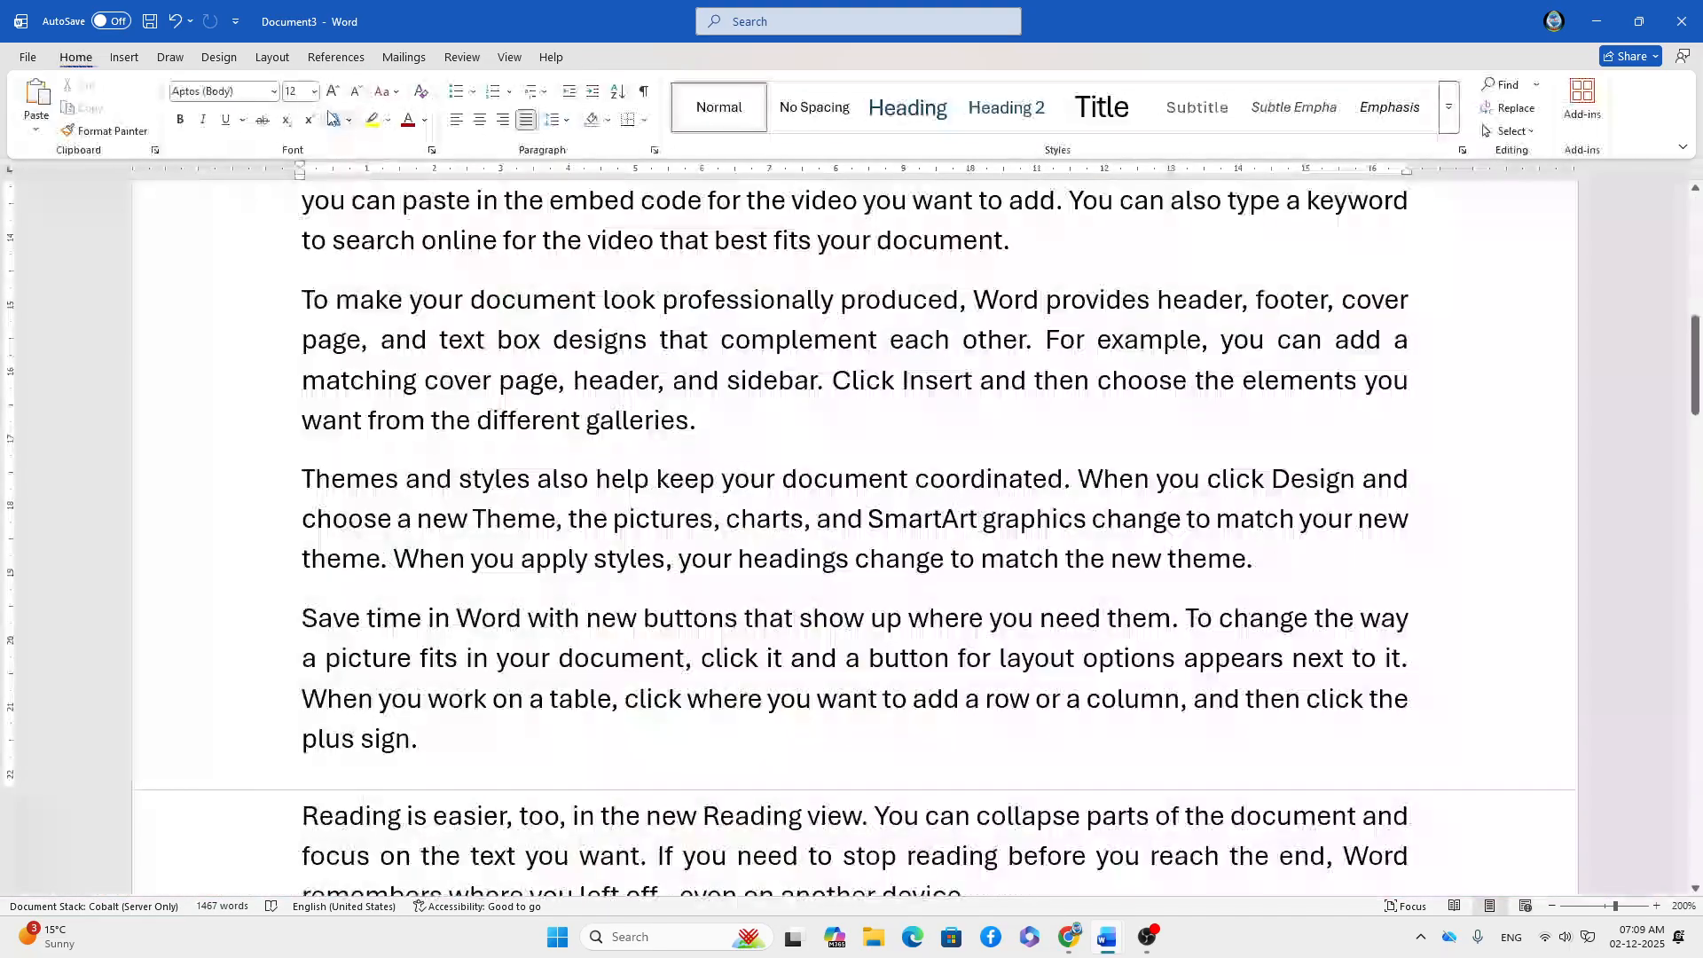
pyautogui.click(304, 479)
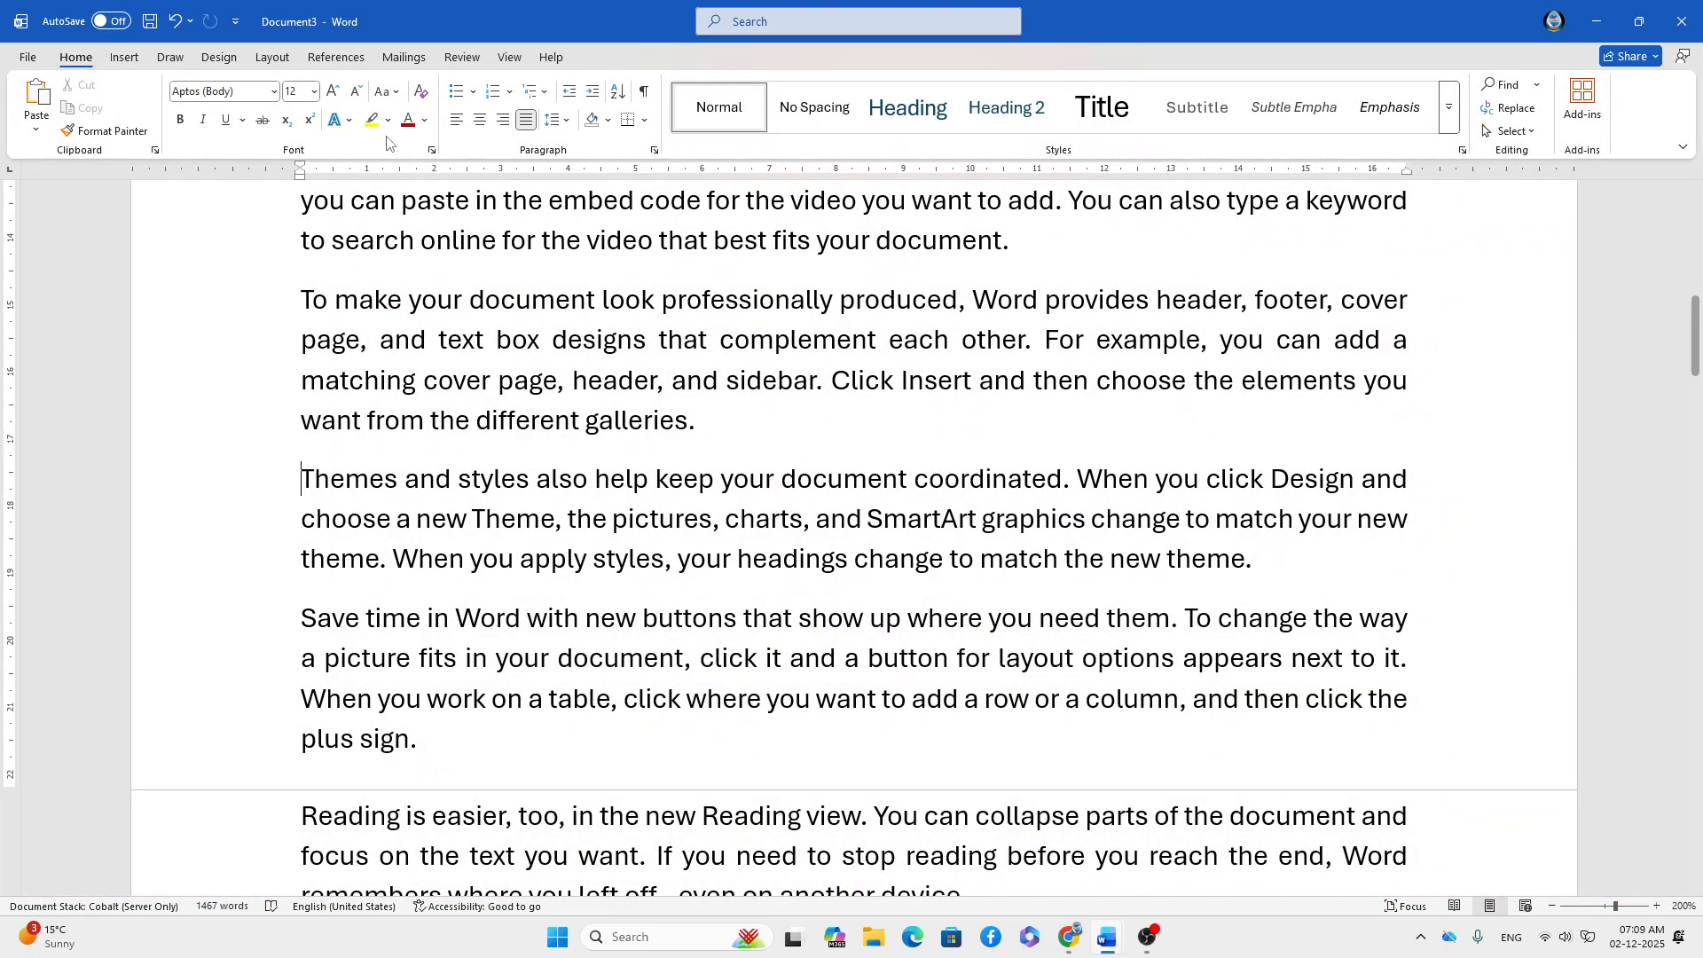
pyautogui.click(464, 57)
pyautogui.click(510, 57)
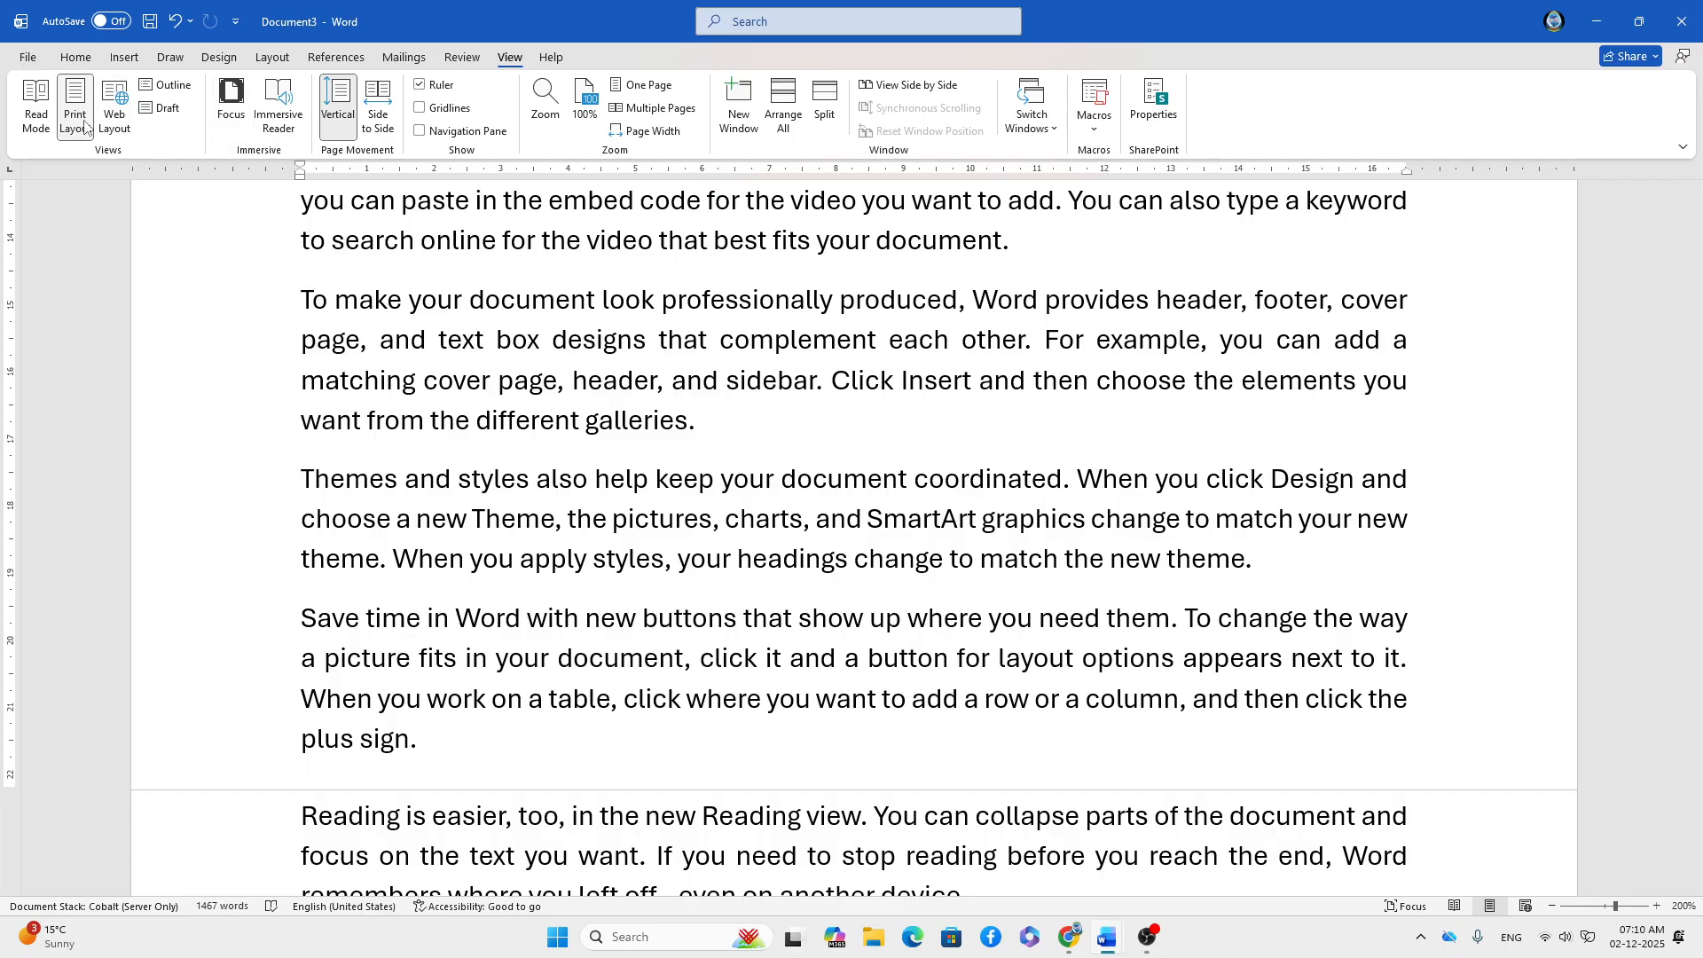
# - Hide and restore the ruler, and show and hide the page gridlines
pyautogui.scroll(15, 929, 332)
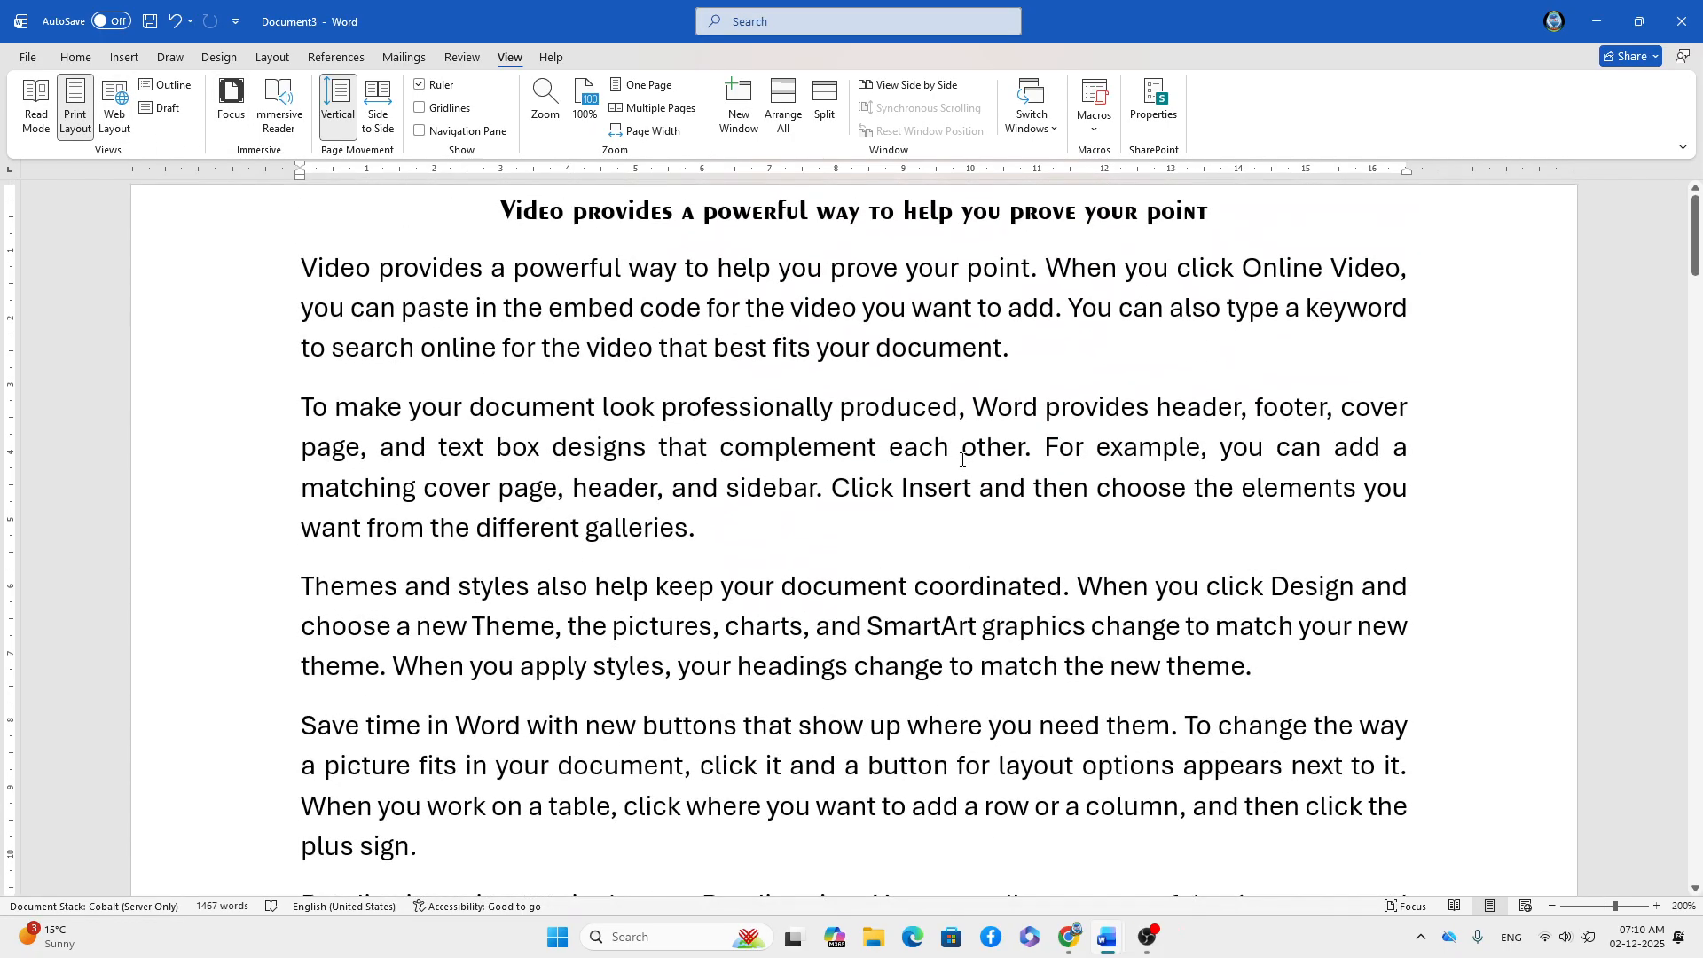
pyautogui.scroll(-15, 958, 483)
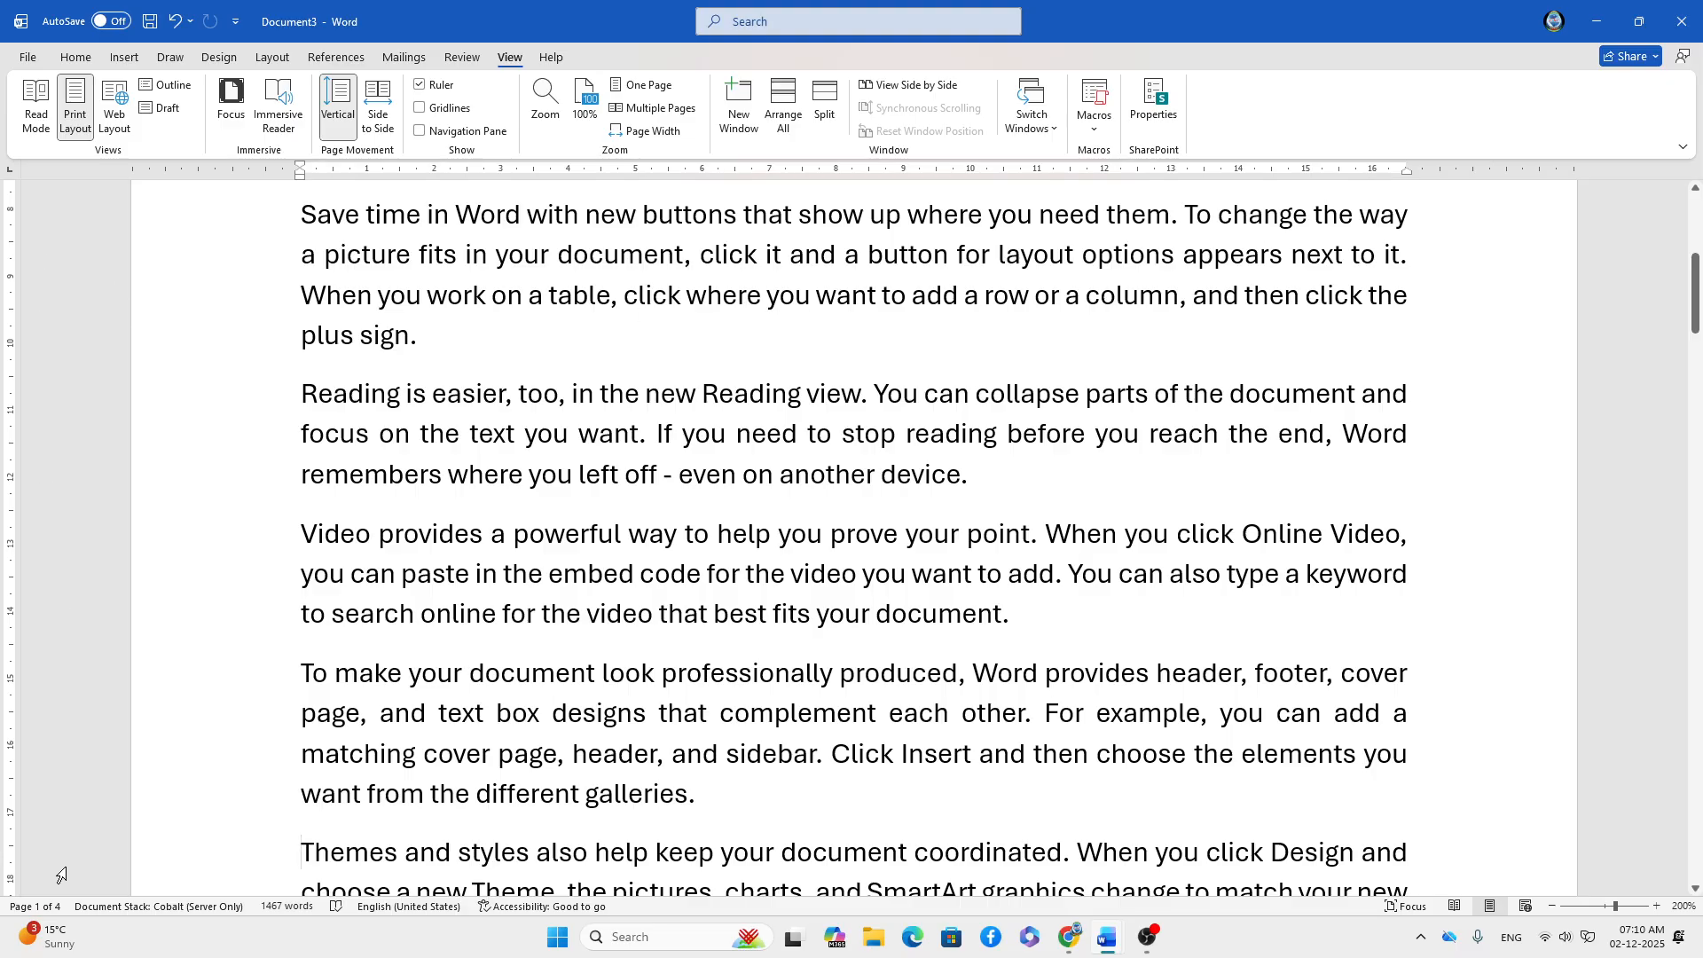
pyautogui.click(424, 91)
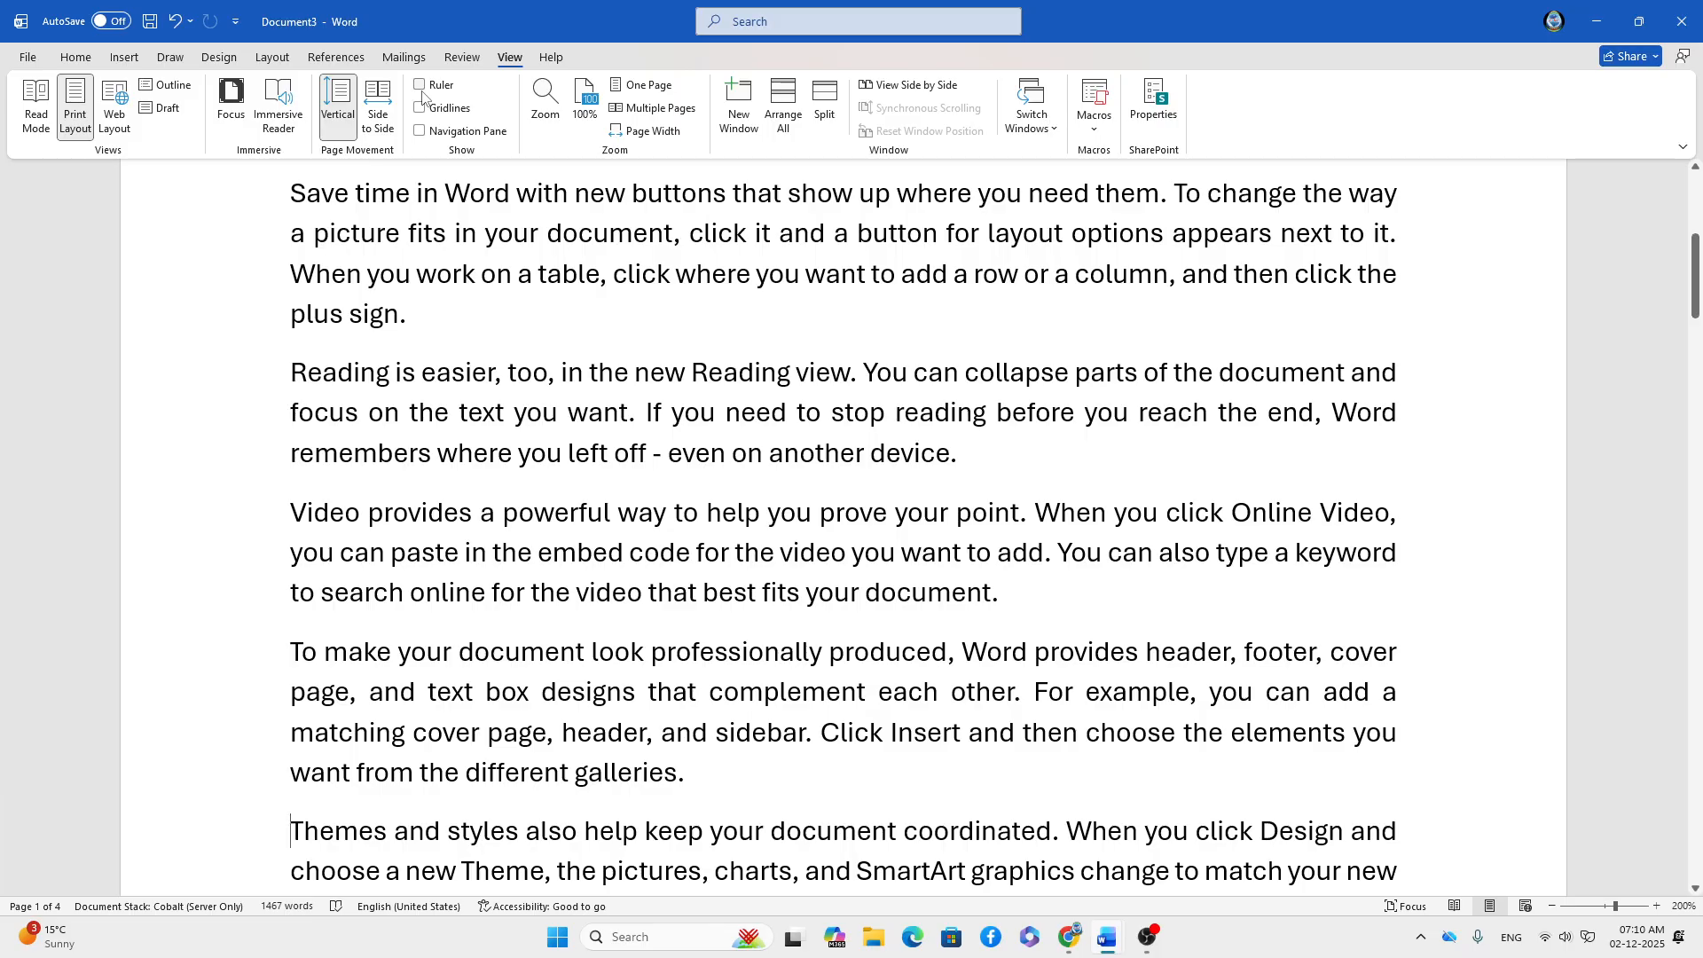
pyautogui.click(423, 88)
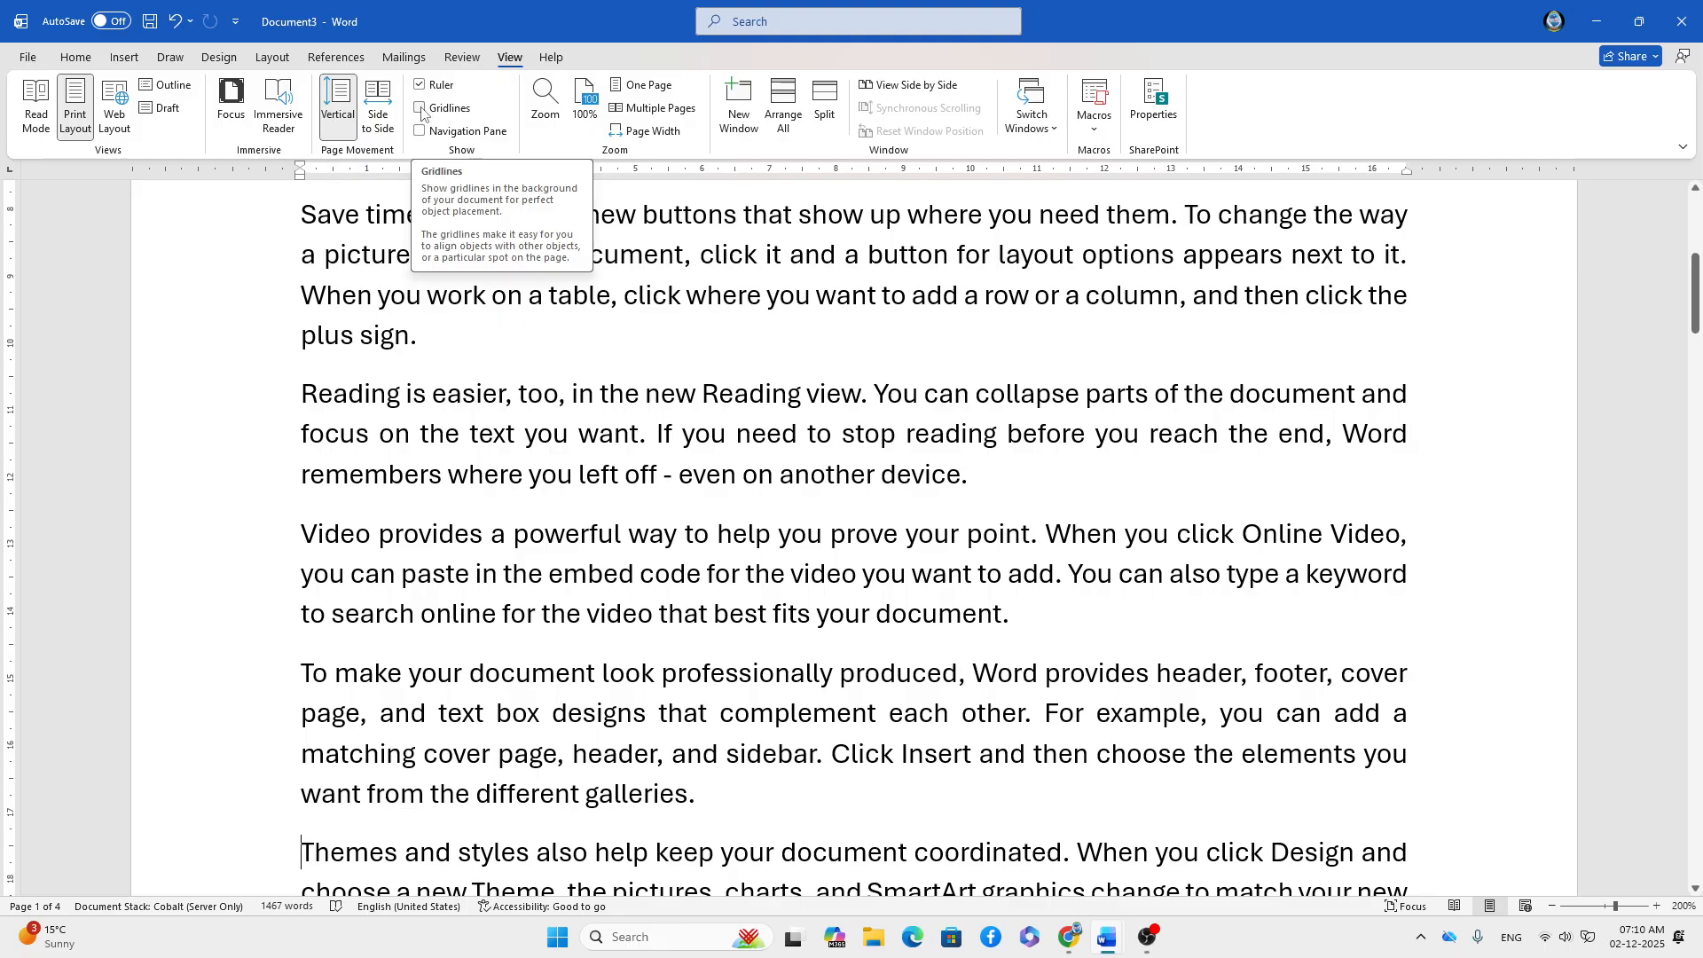
pyautogui.click(420, 108)
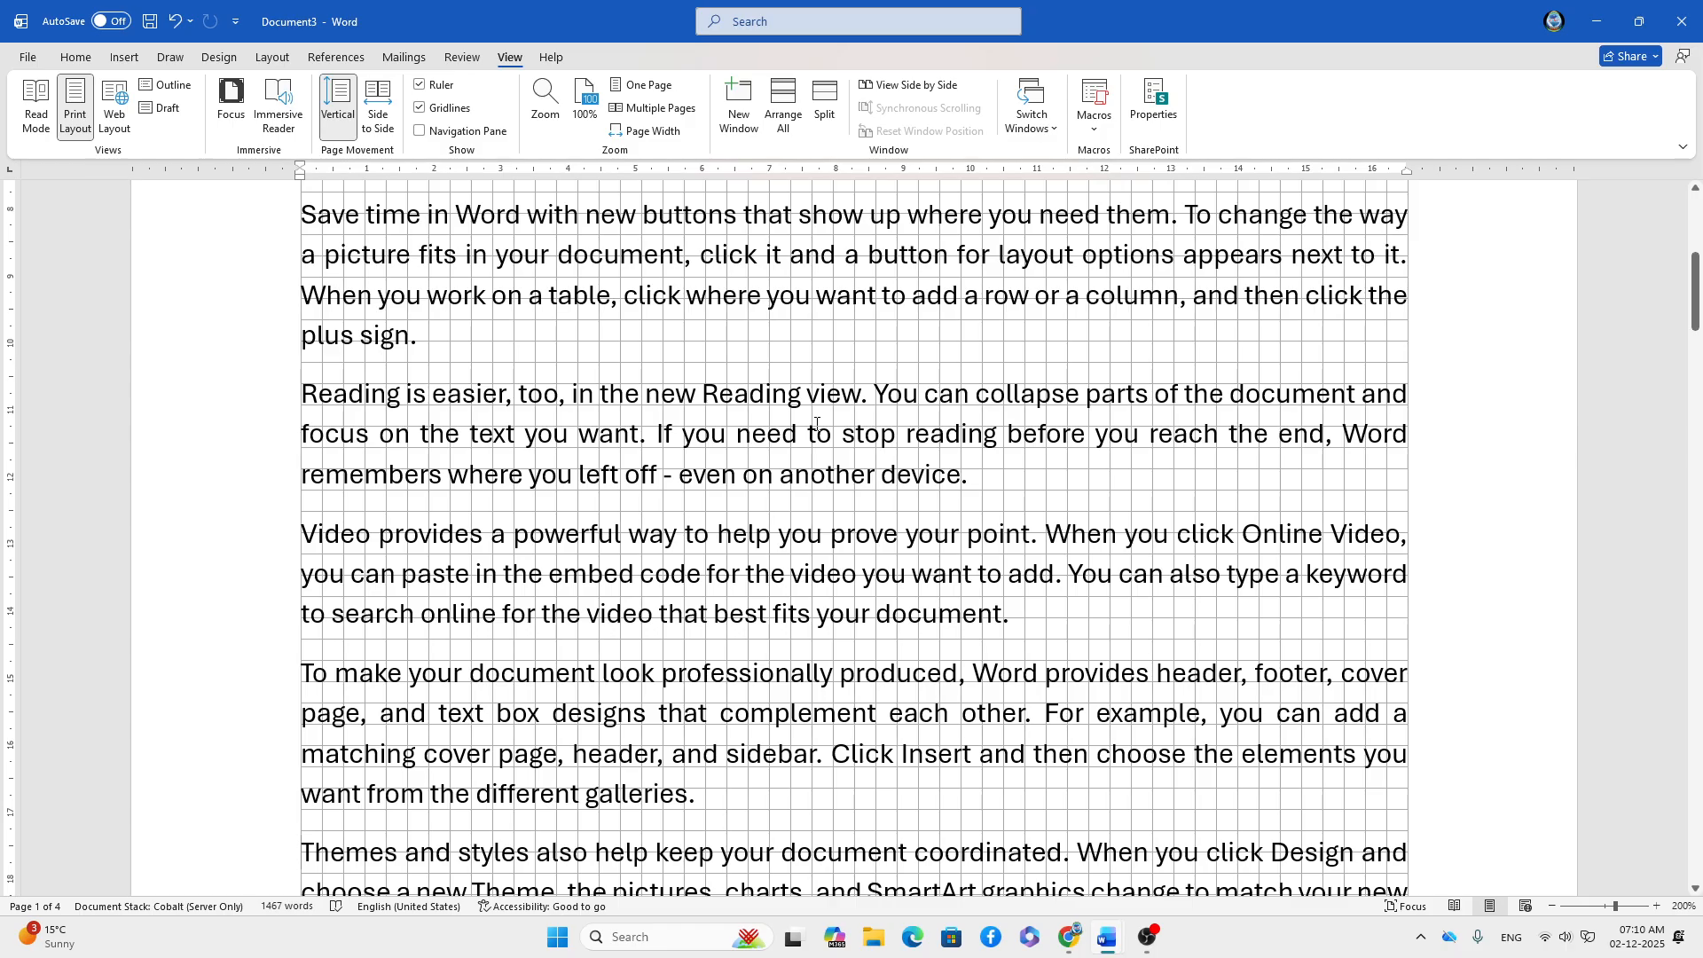
pyautogui.click(420, 109)
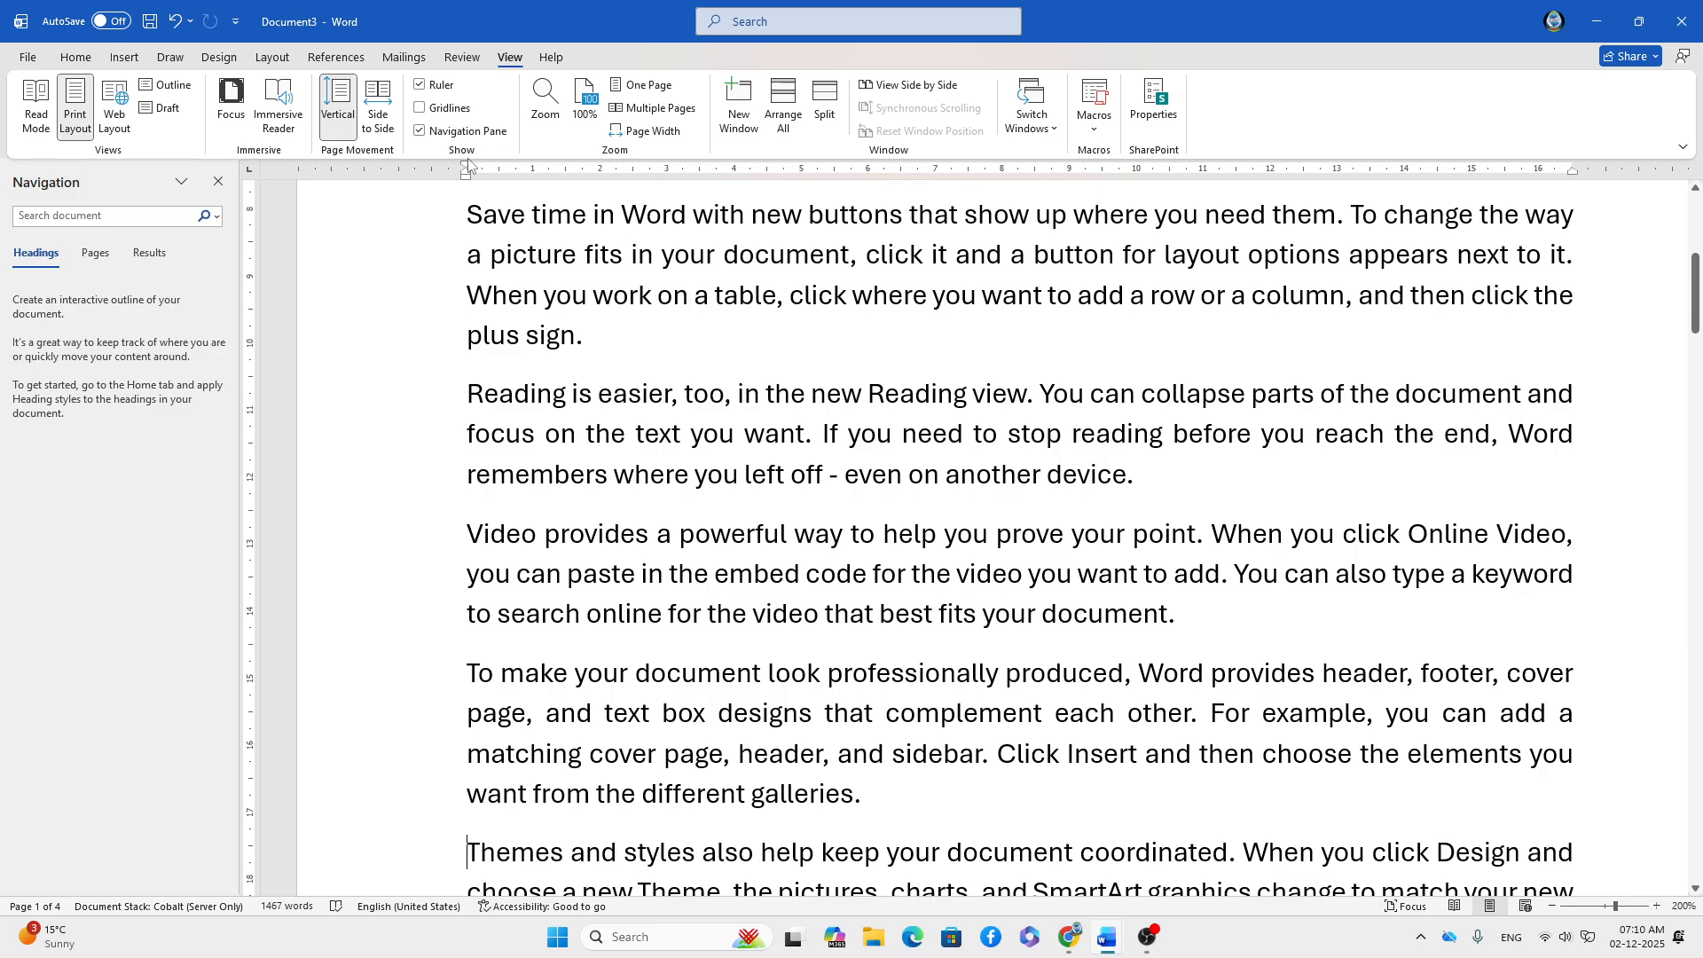
# - Hide and reopen the Navigation pane and display its page thumbnails down to page 4
pyautogui.click(421, 131)
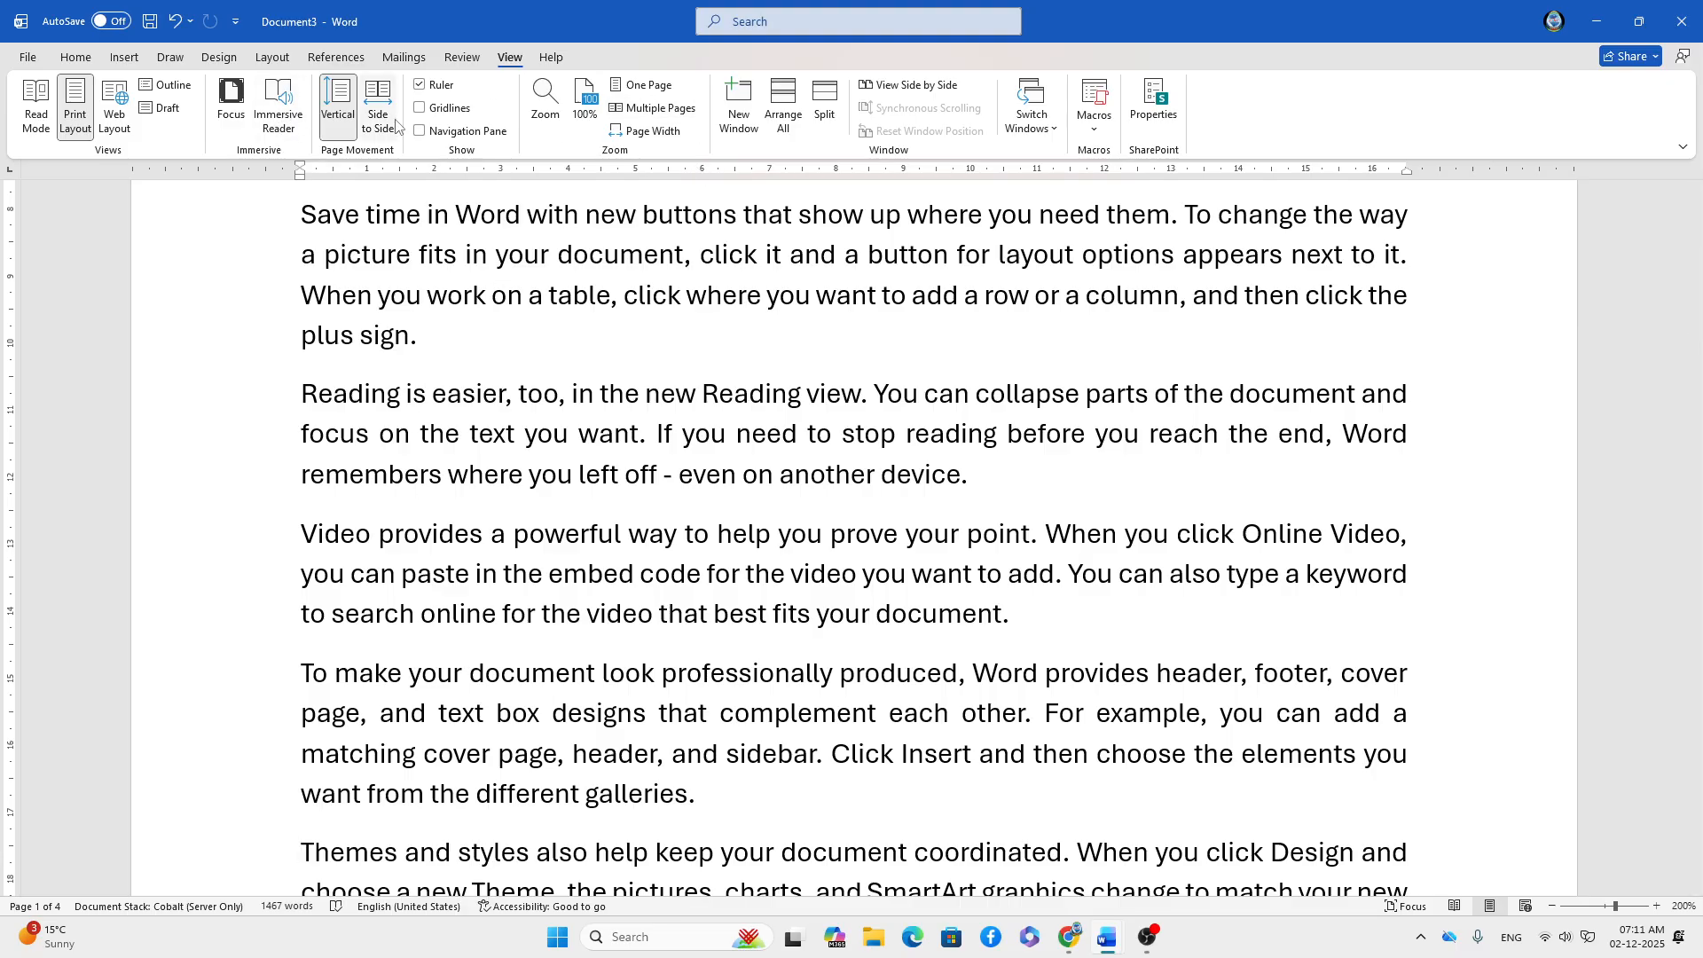
pyautogui.click(439, 132)
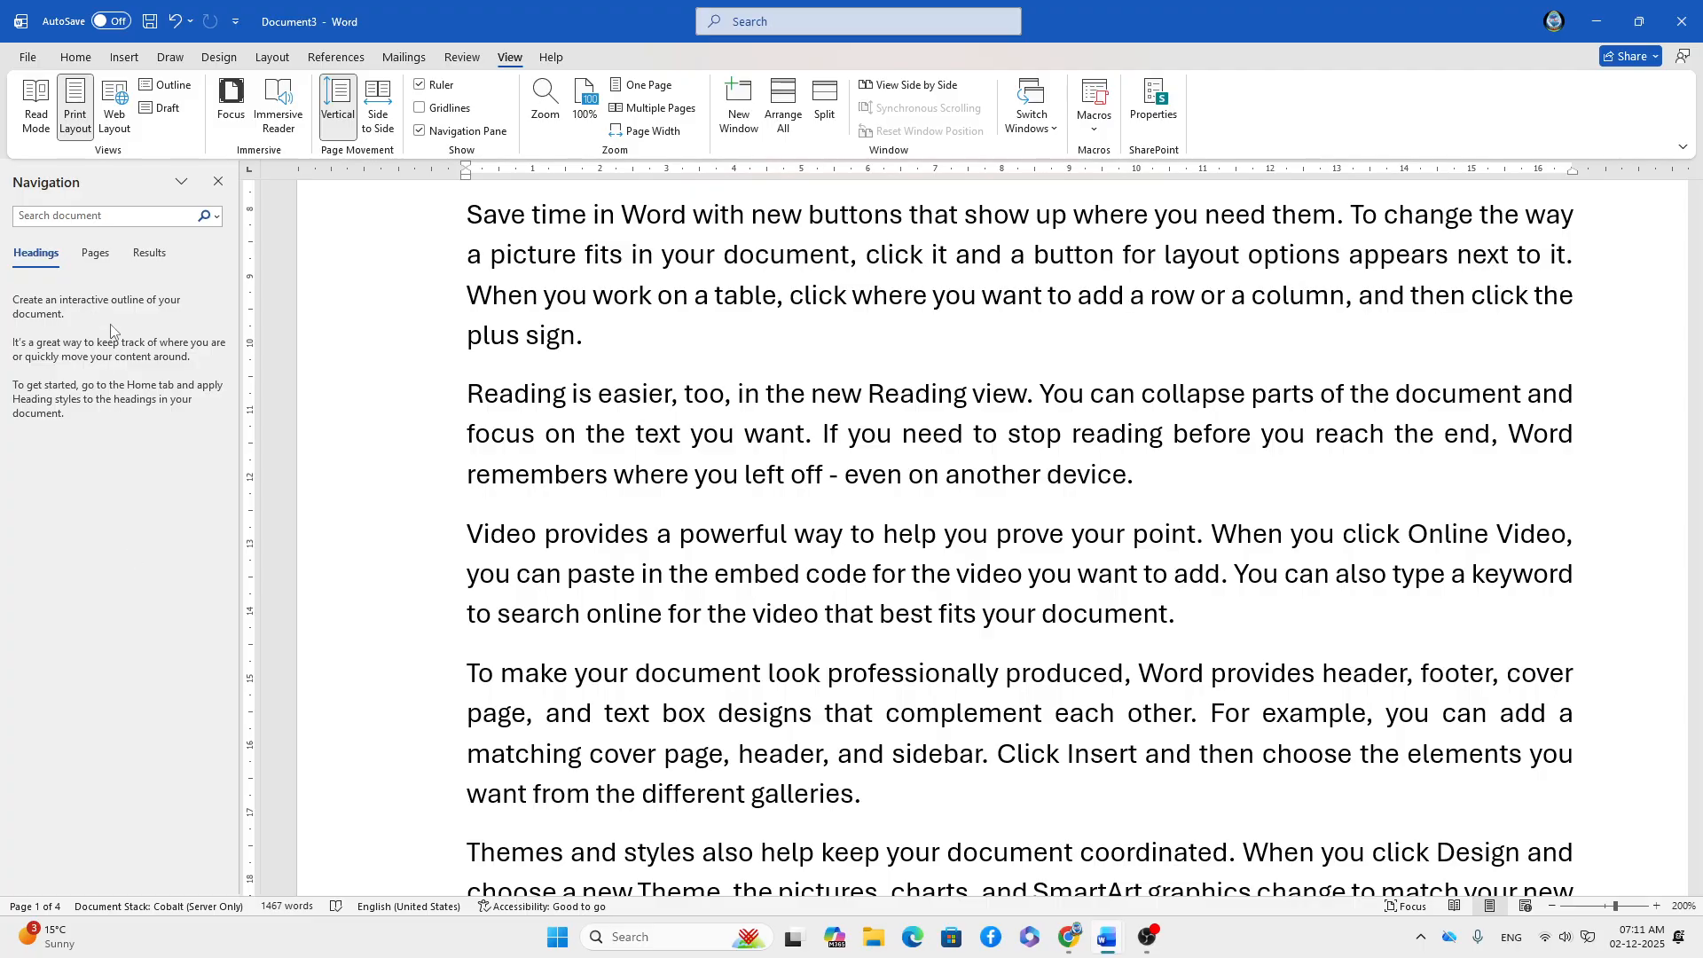
pyautogui.click(94, 255)
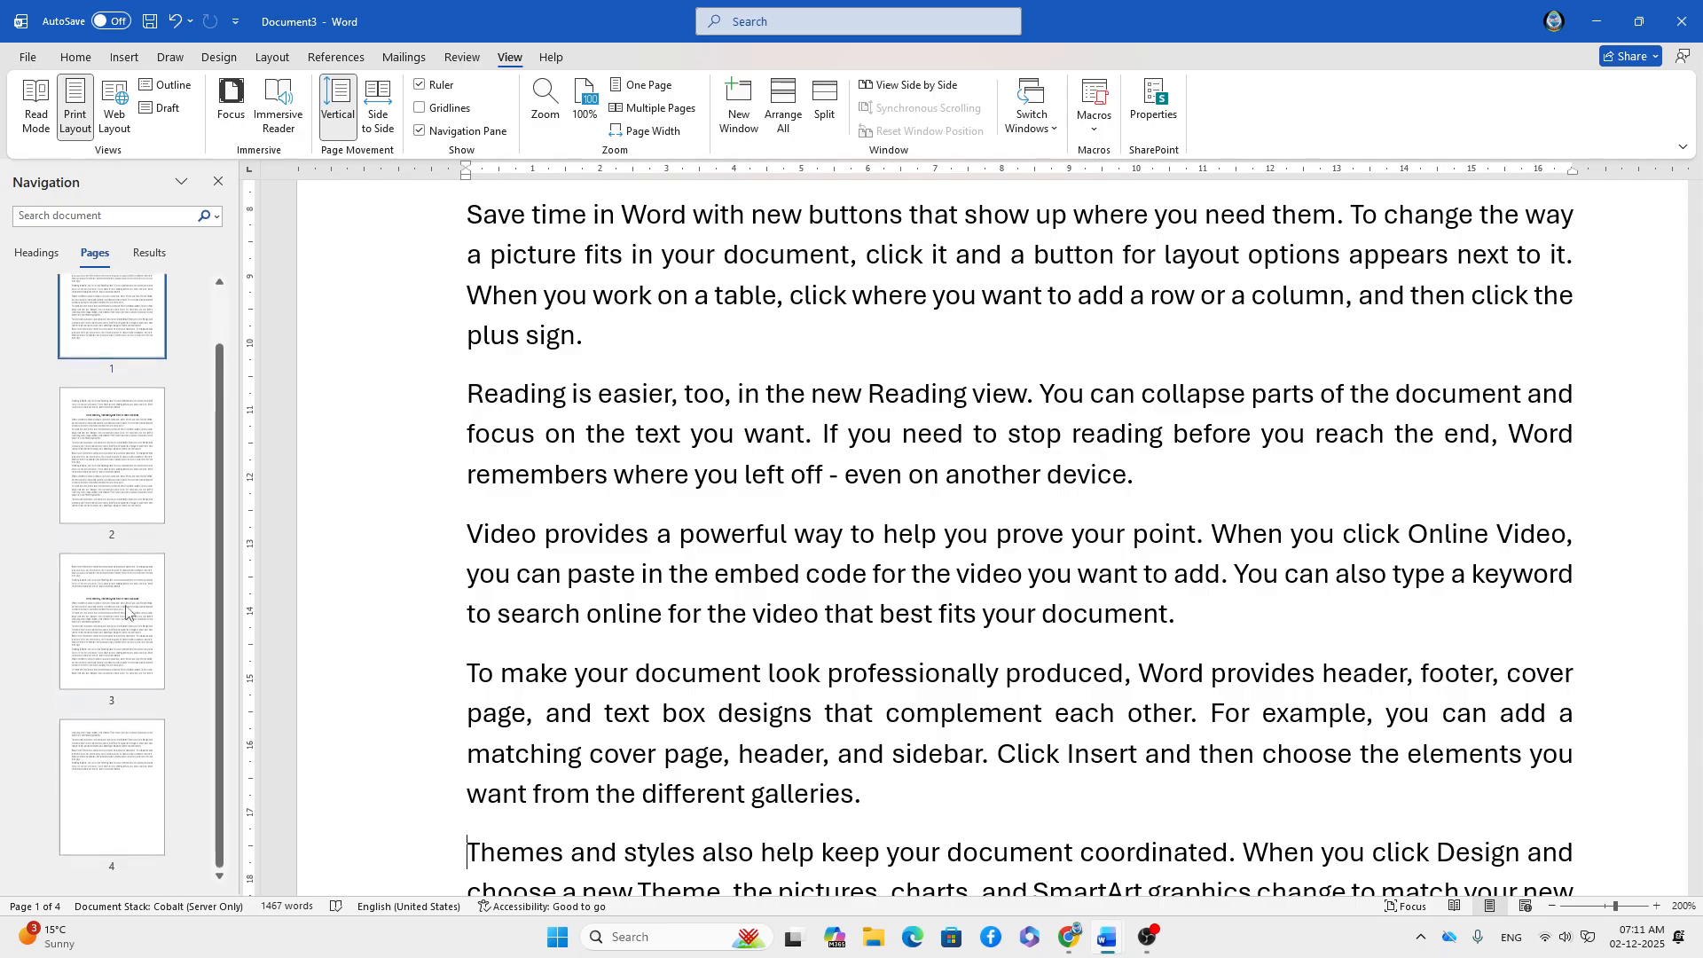
pyautogui.scroll(-2, 131, 655)
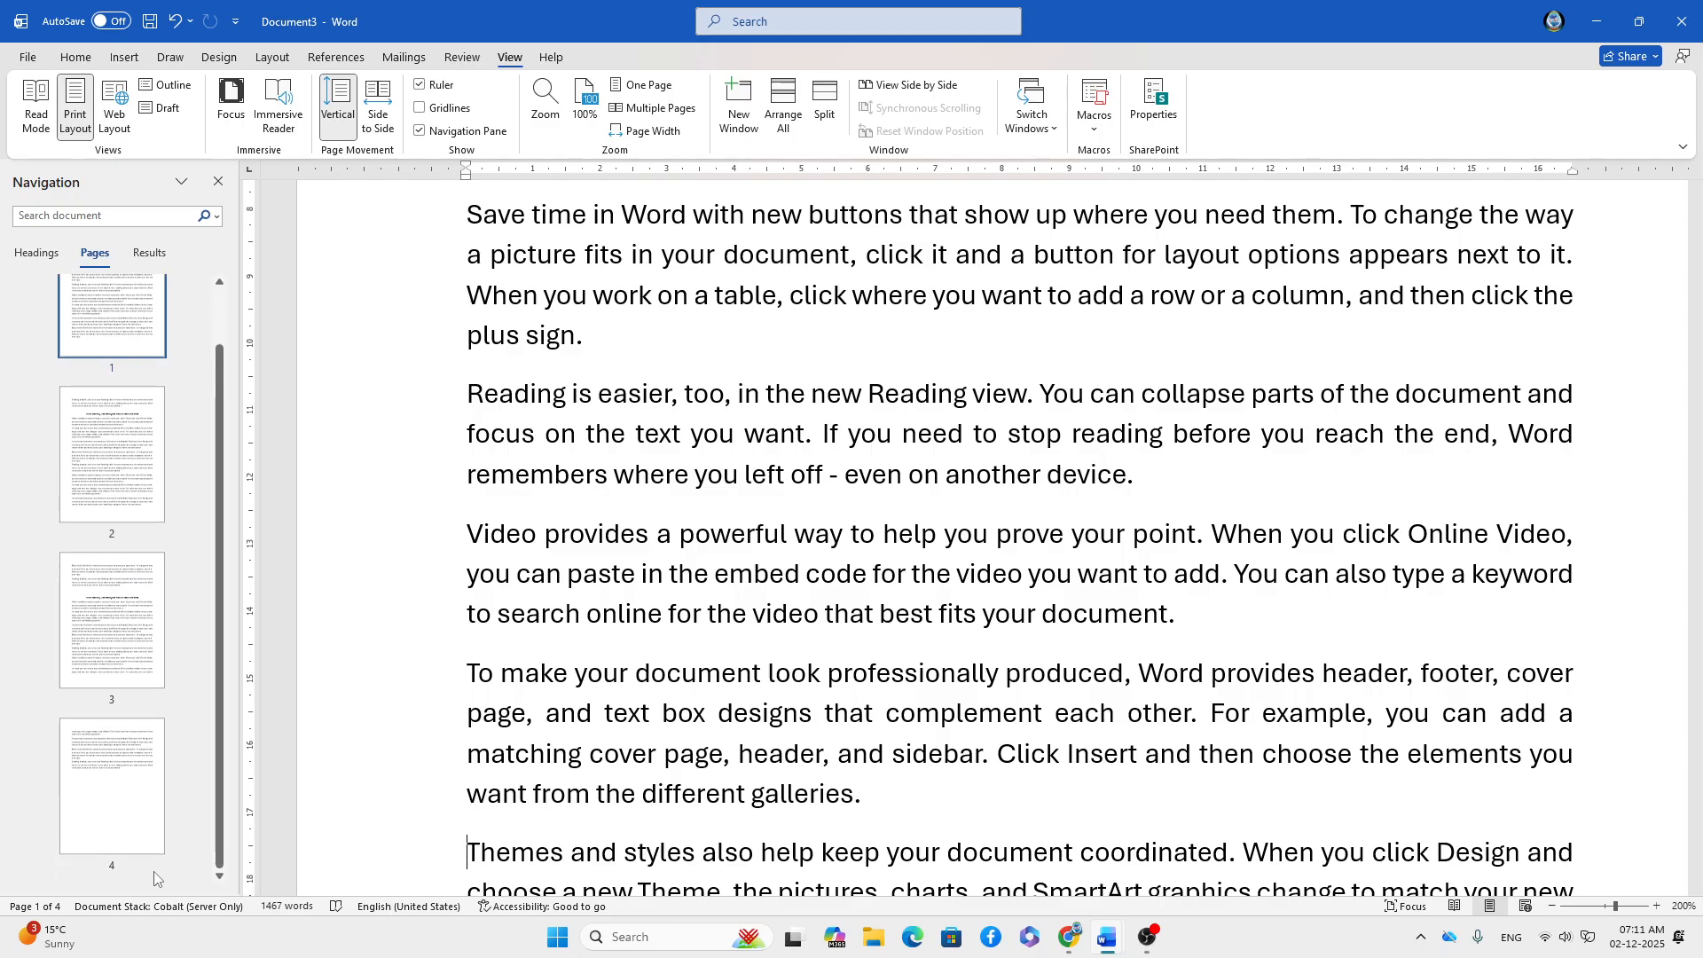
# - Jump to page 4, page 1 and page 2 through their thumbnails and close the Navigation pane
pyautogui.click(125, 809)
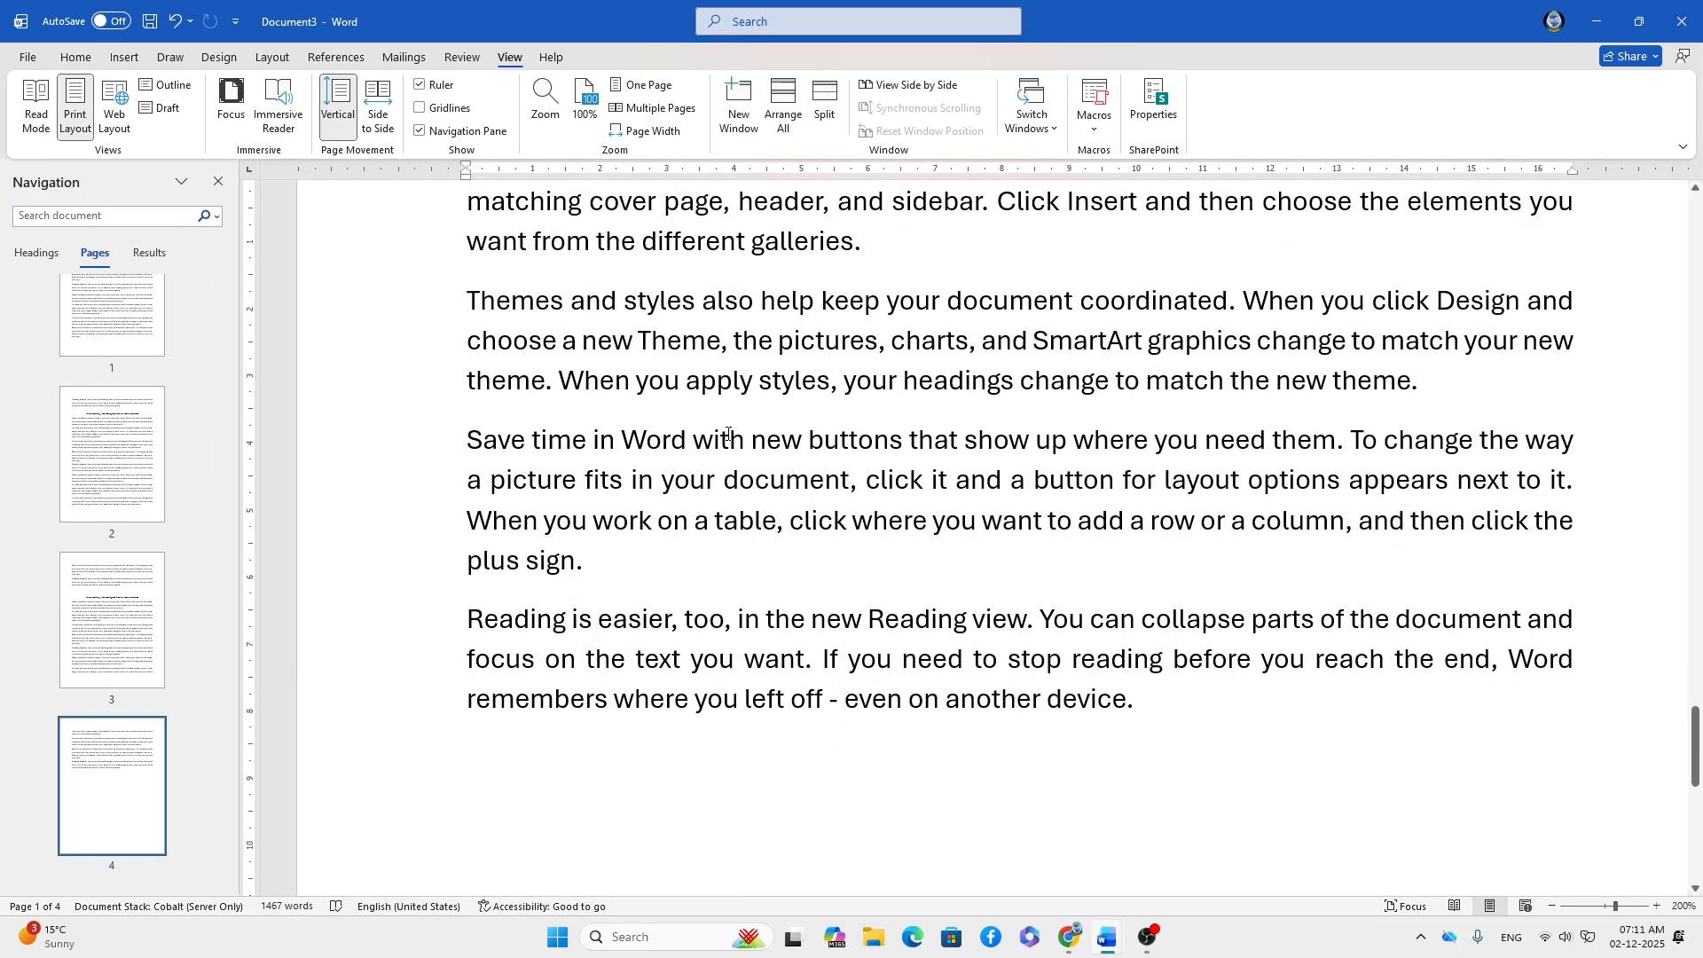
pyautogui.click(107, 310)
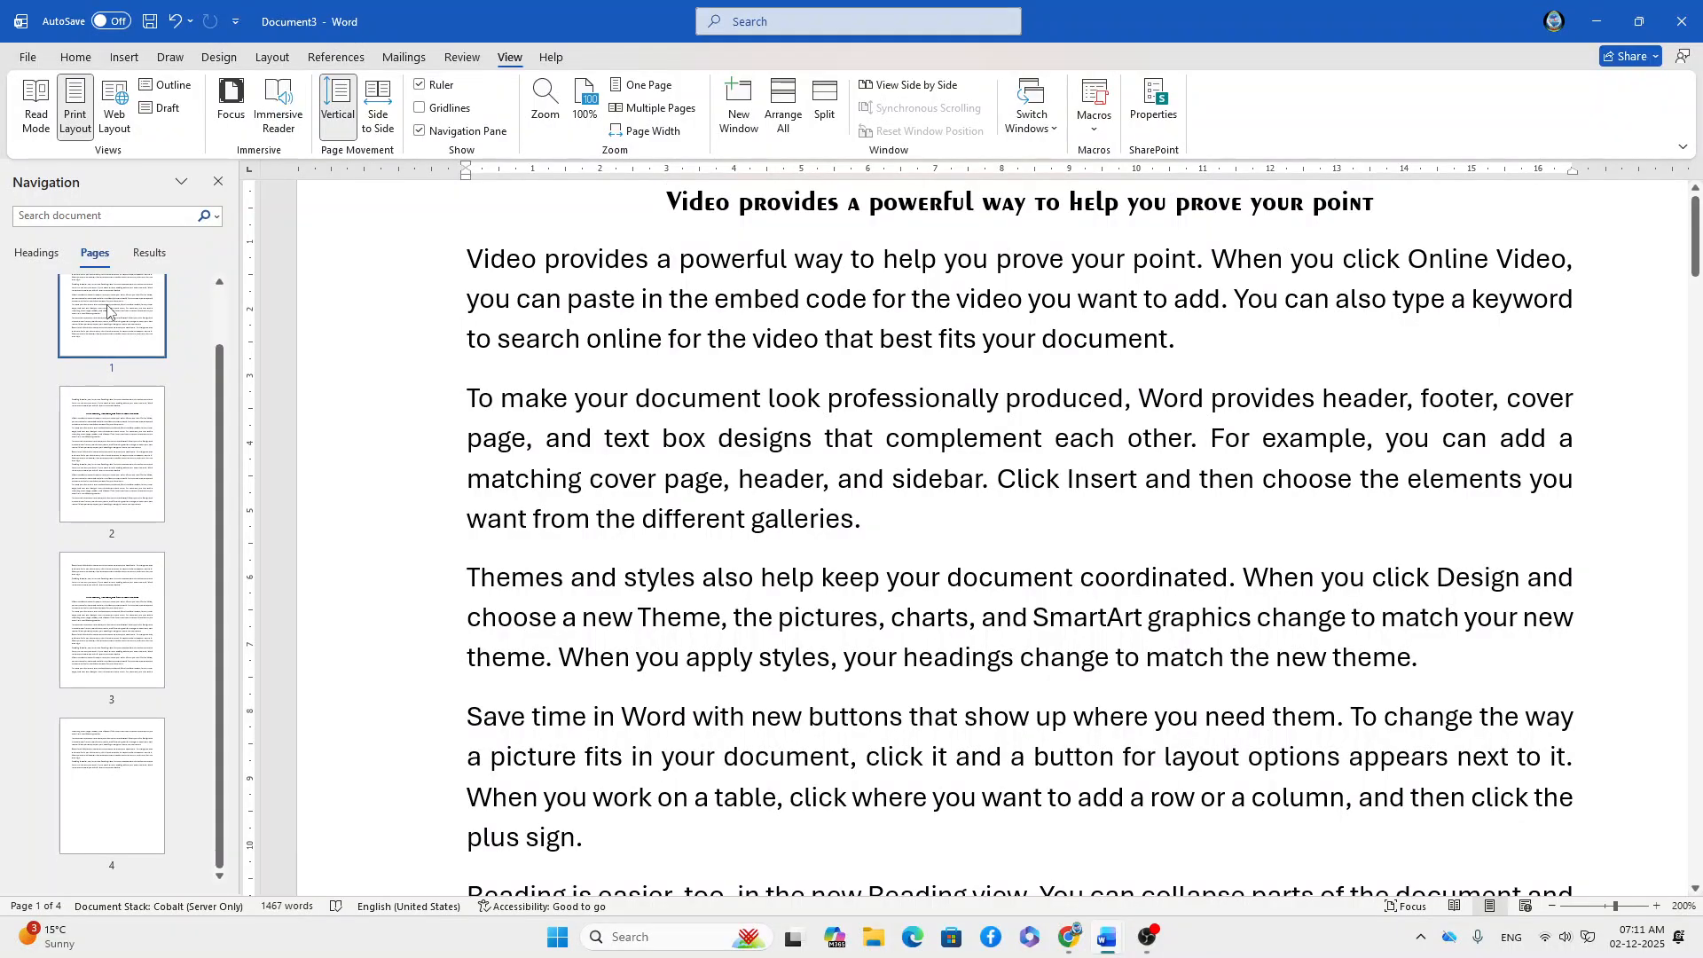
pyautogui.click(122, 434)
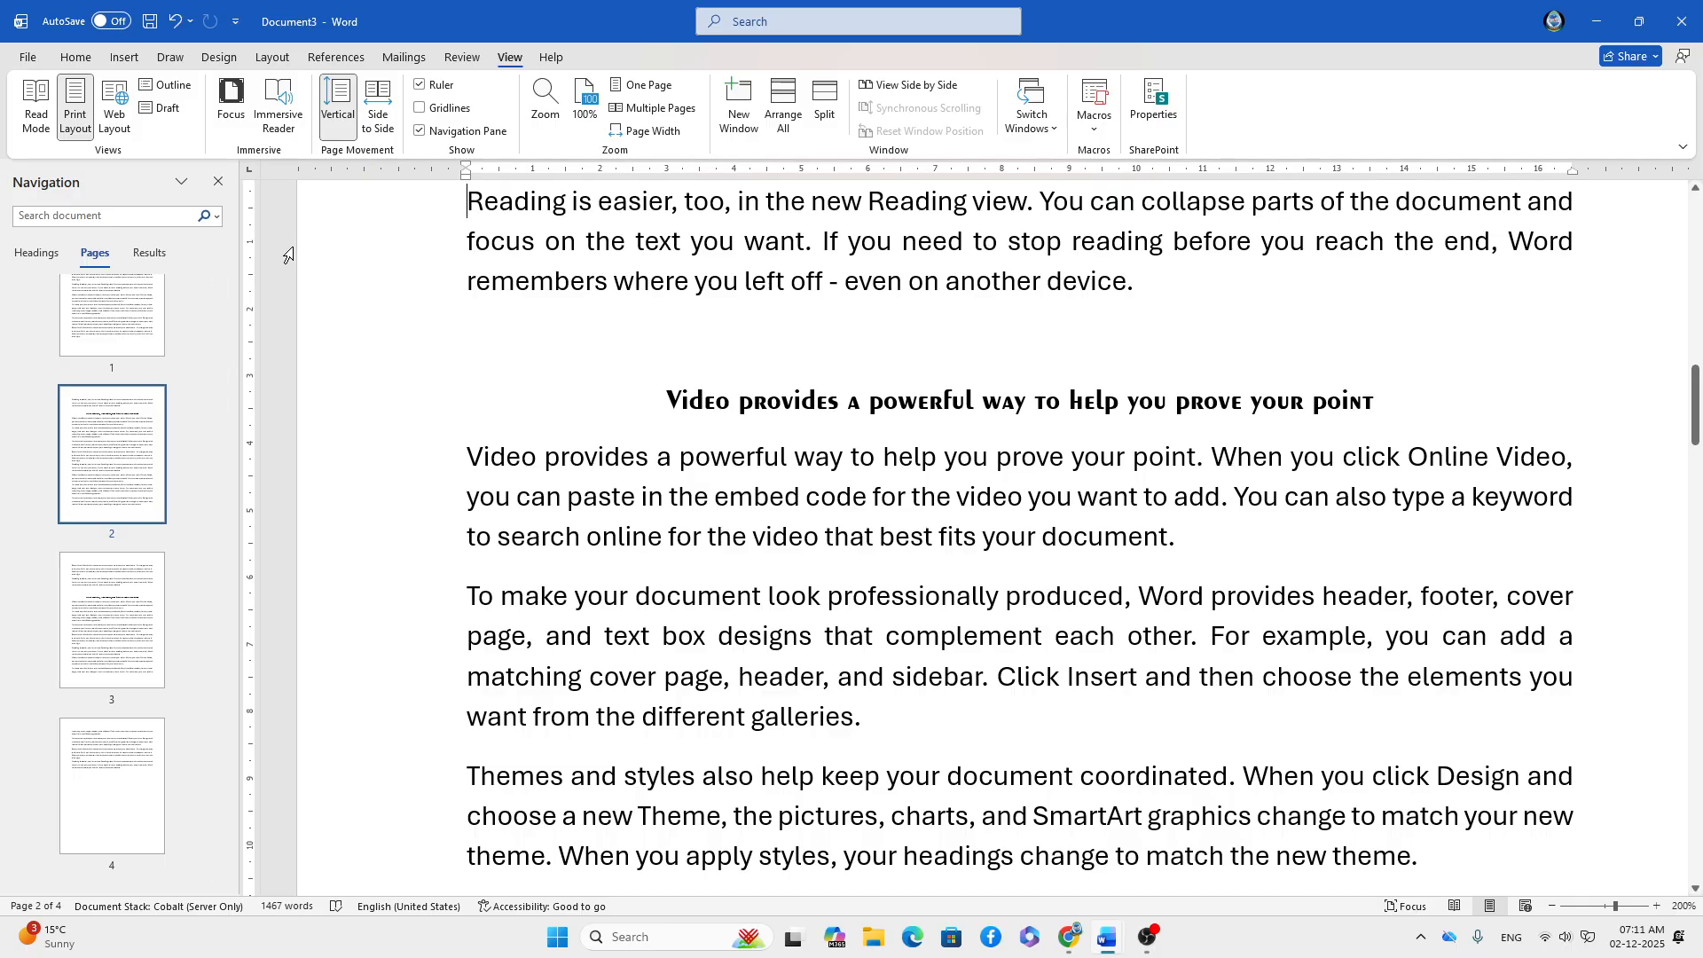
pyautogui.click(467, 138)
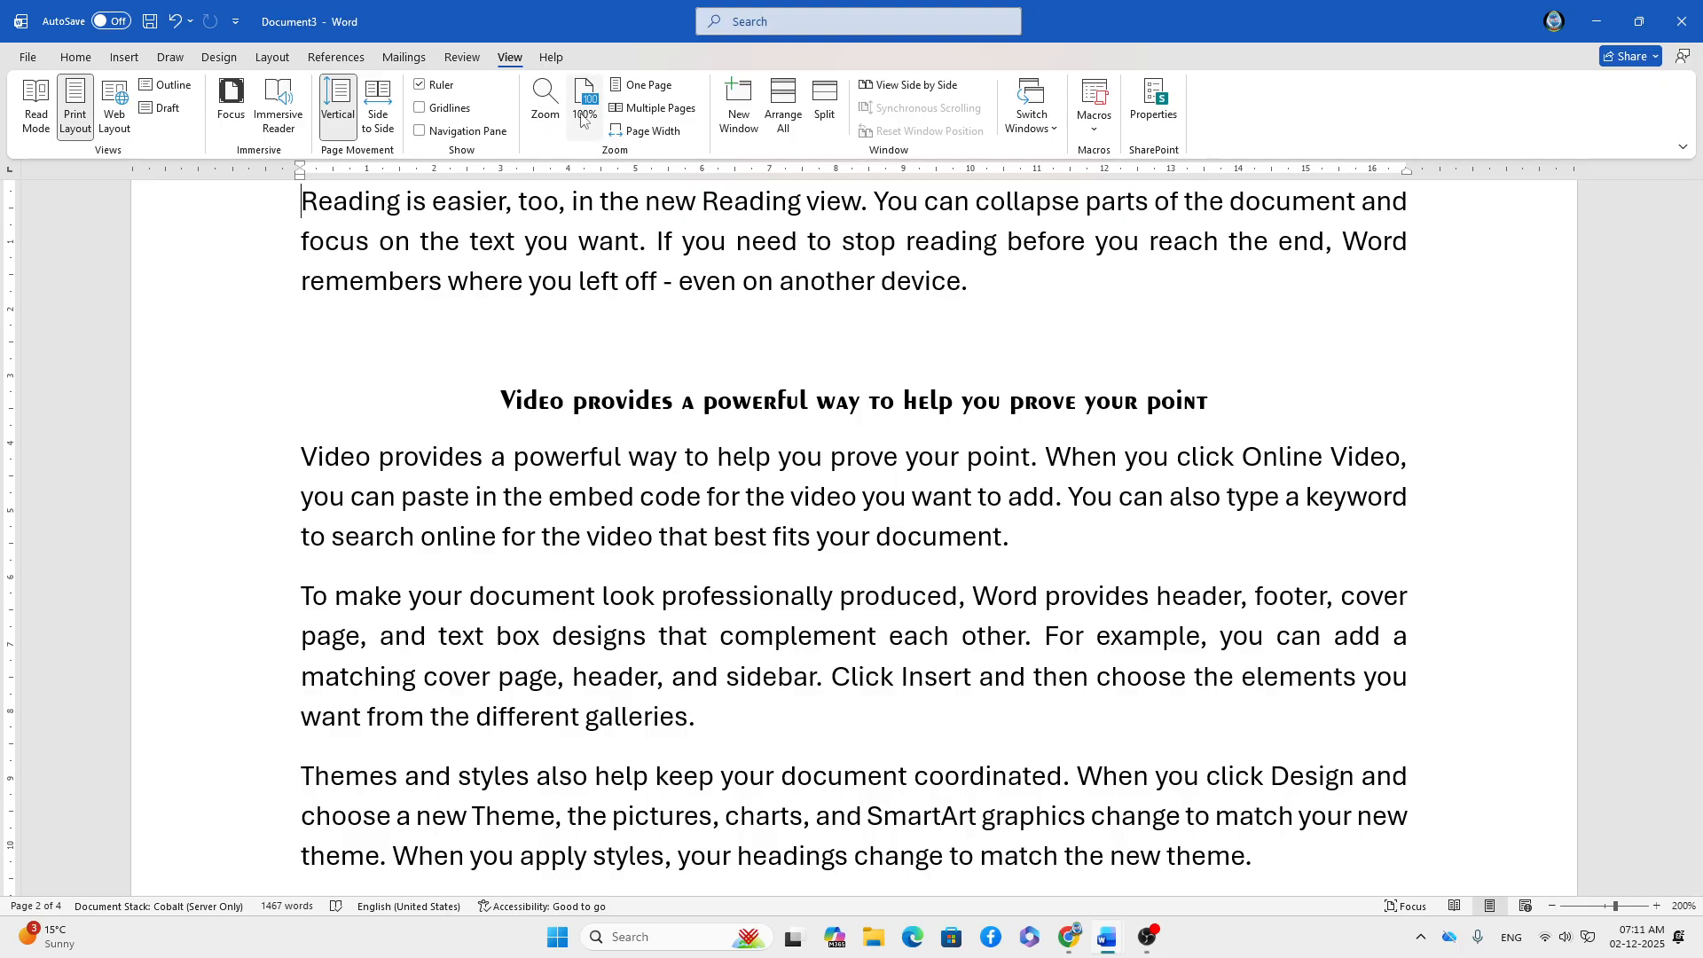
# - Try the document zoom at 200%, at 100% and again at 200%
pyautogui.click(554, 100)
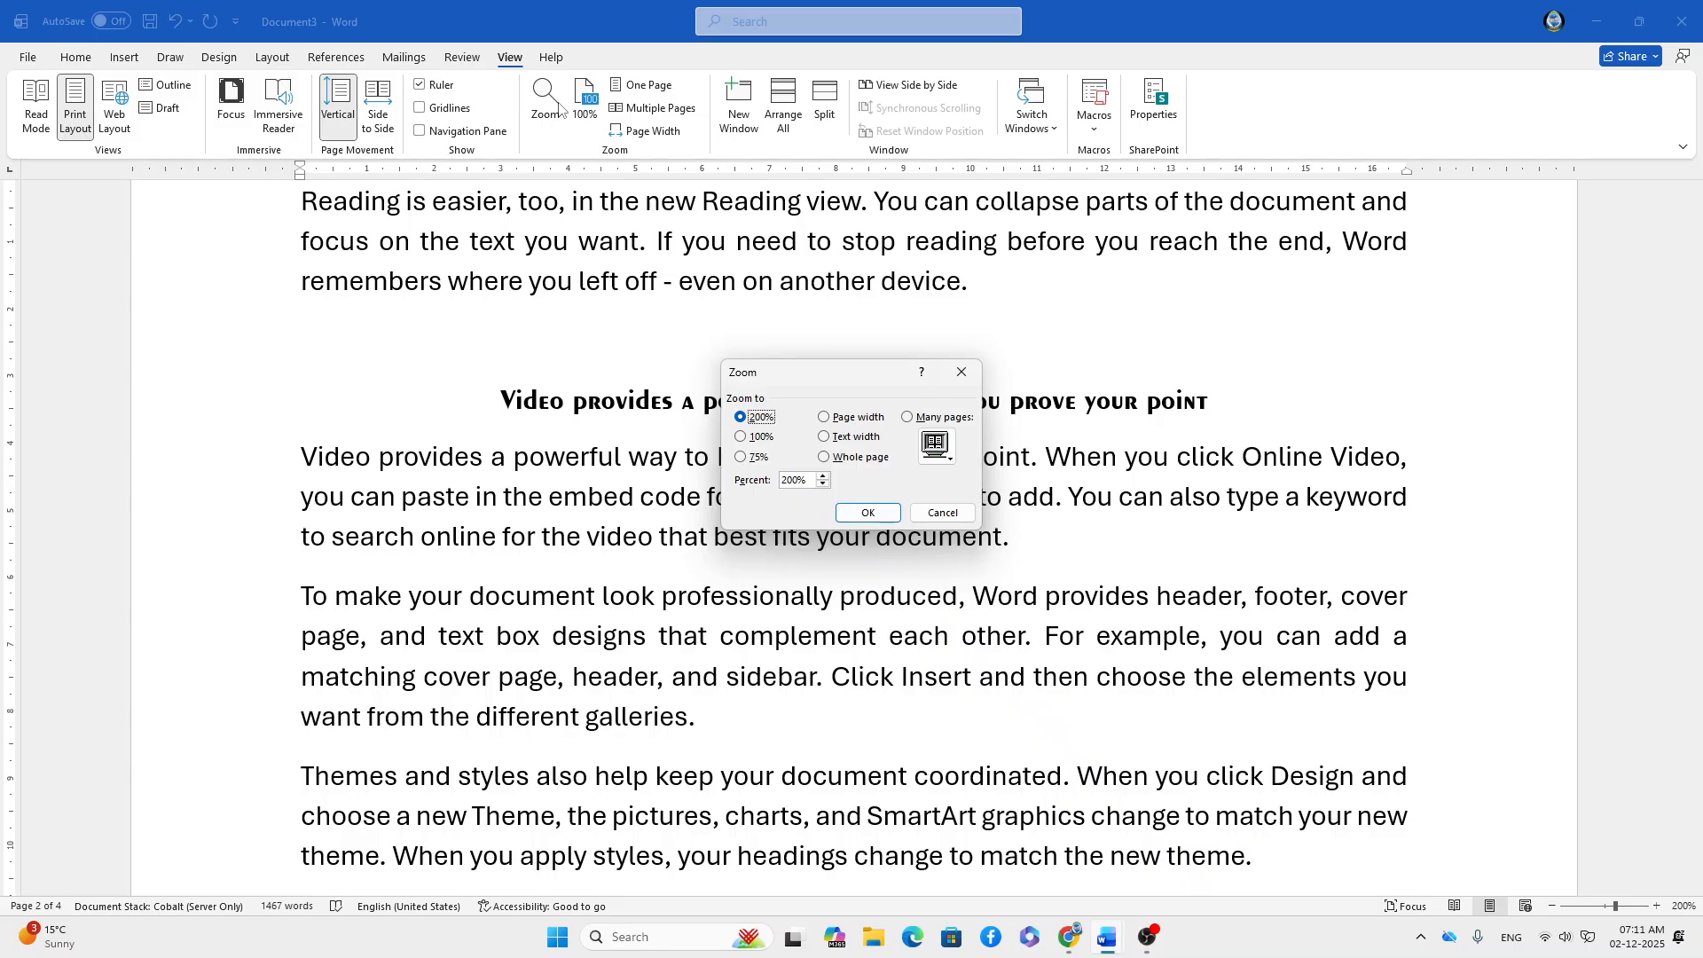
pyautogui.click(869, 514)
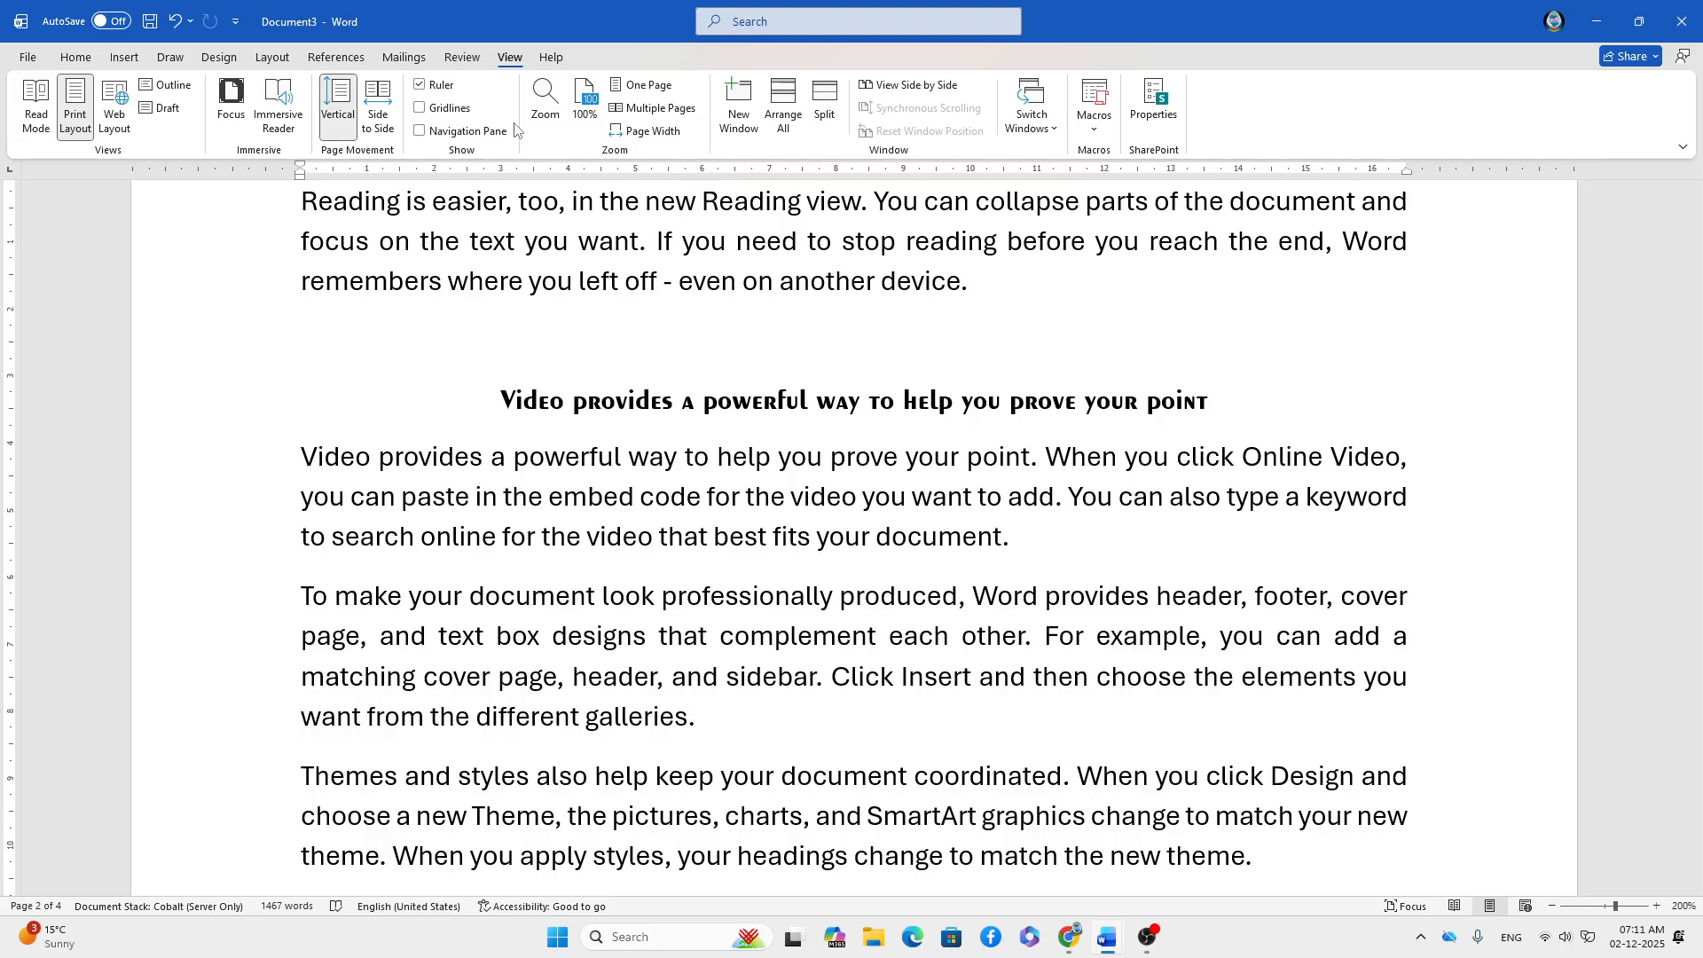
pyautogui.click(585, 102)
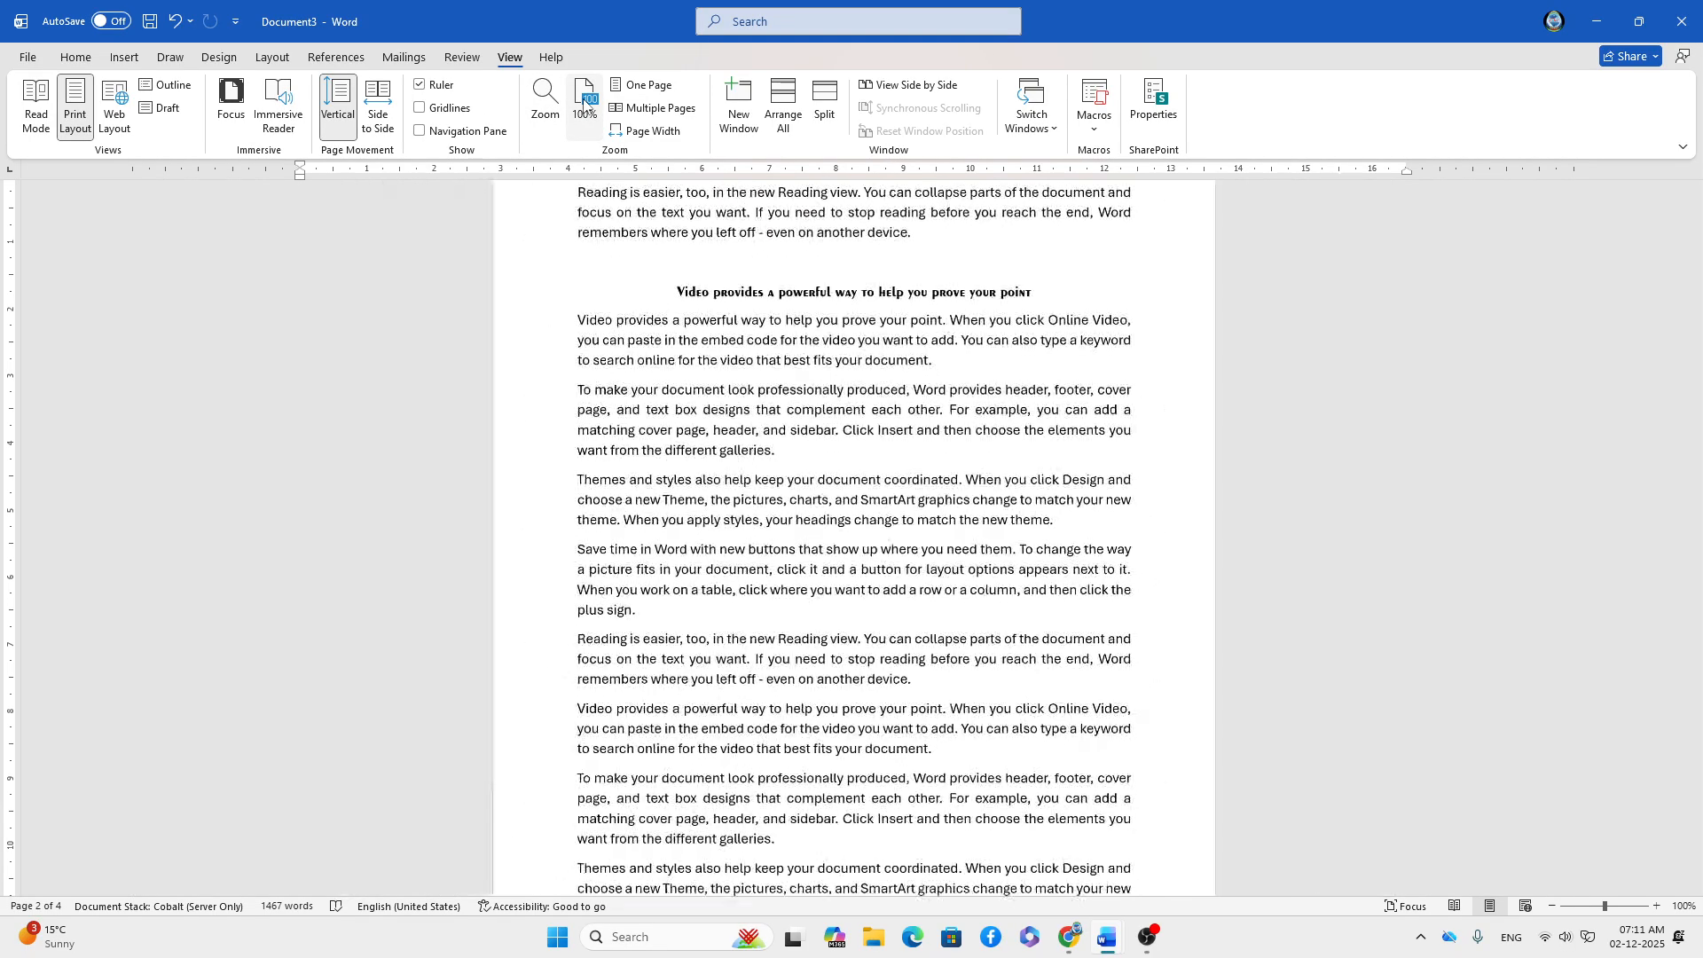
pyautogui.click(545, 99)
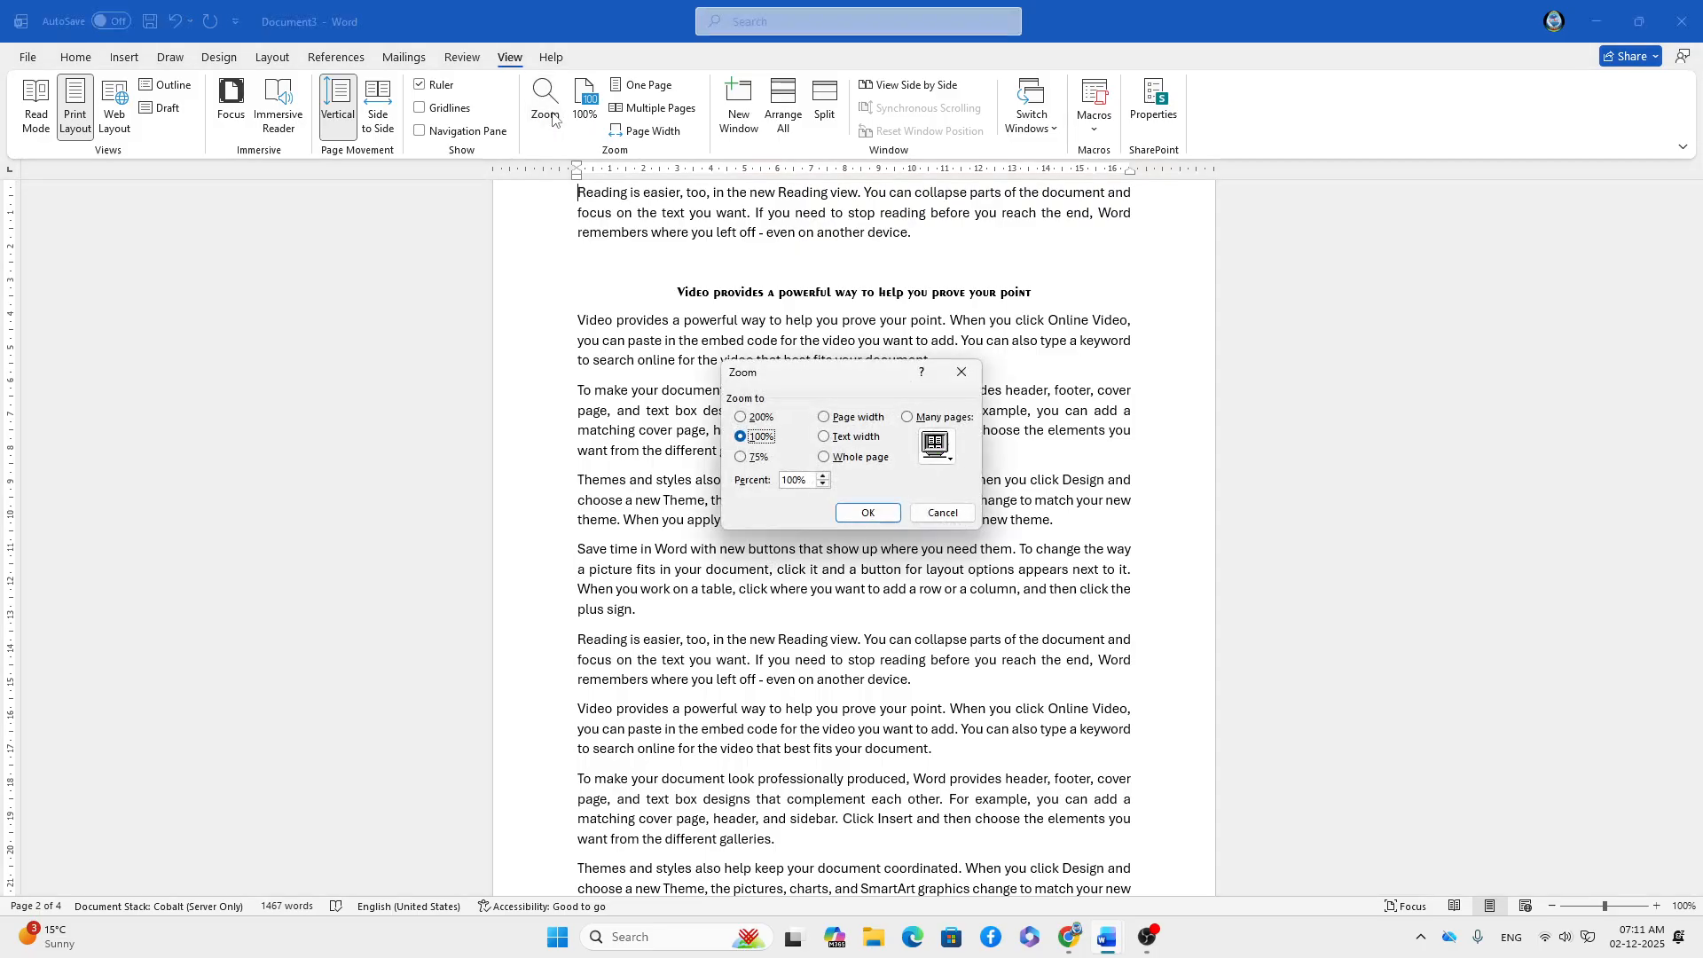
pyautogui.click(741, 417)
pyautogui.click(867, 512)
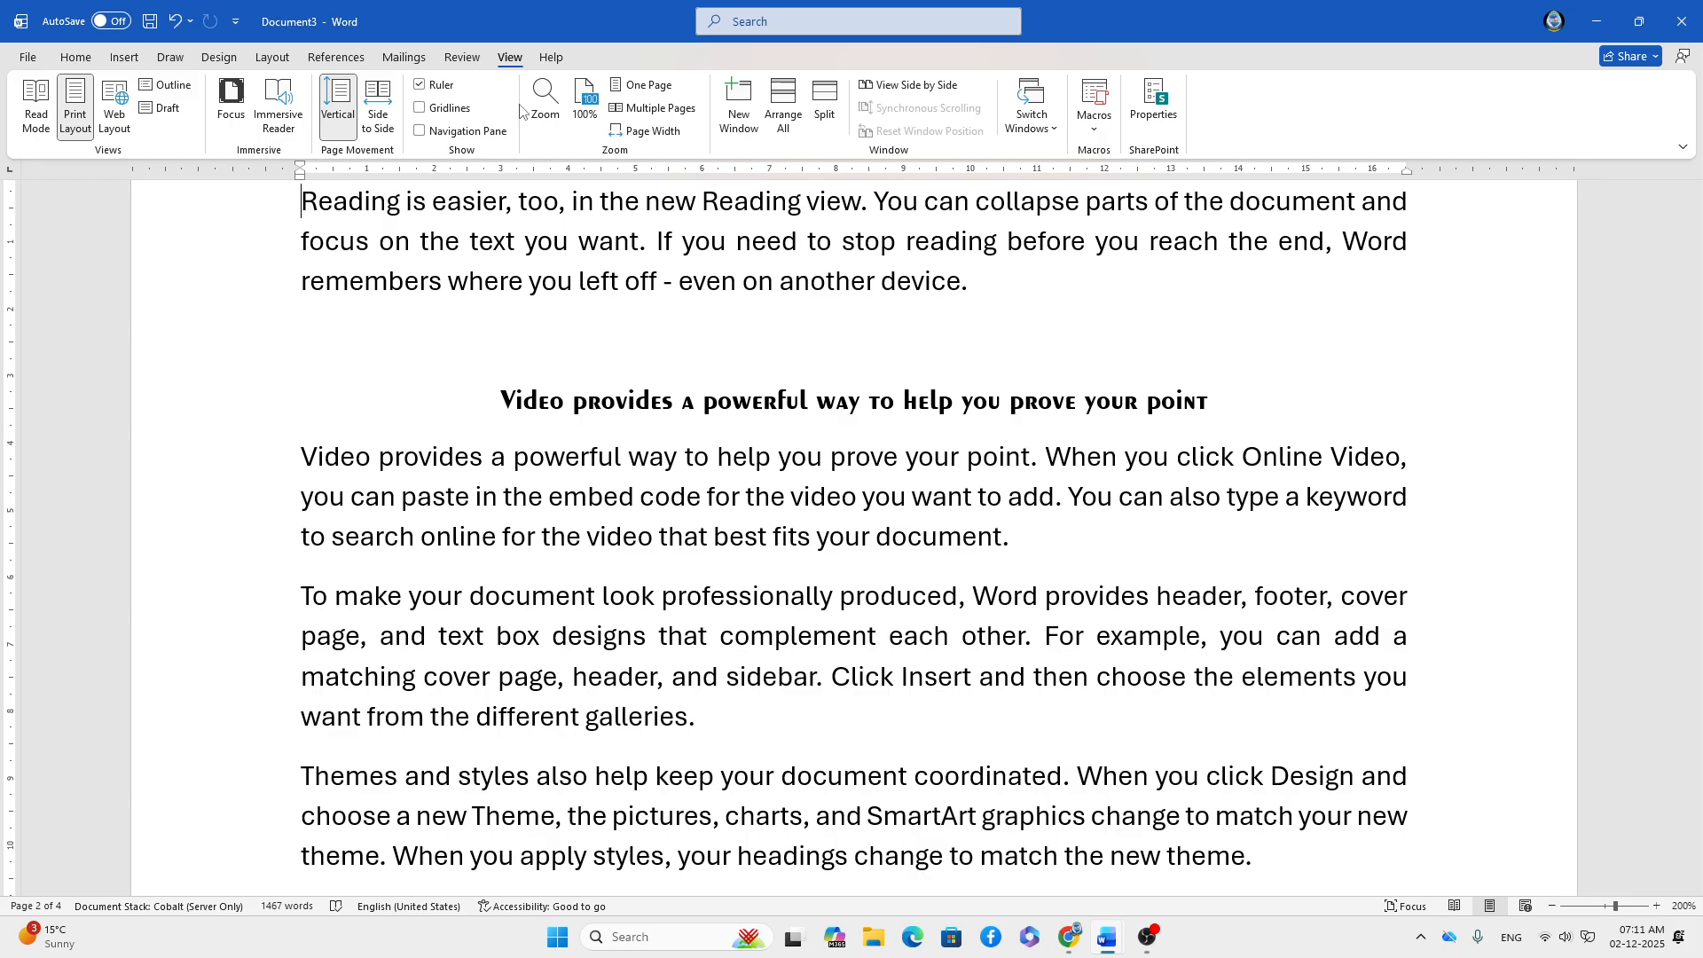
# - Try the One Page and Multiple Pages zoom options and set the zoom to Page Width
pyautogui.click(647, 86)
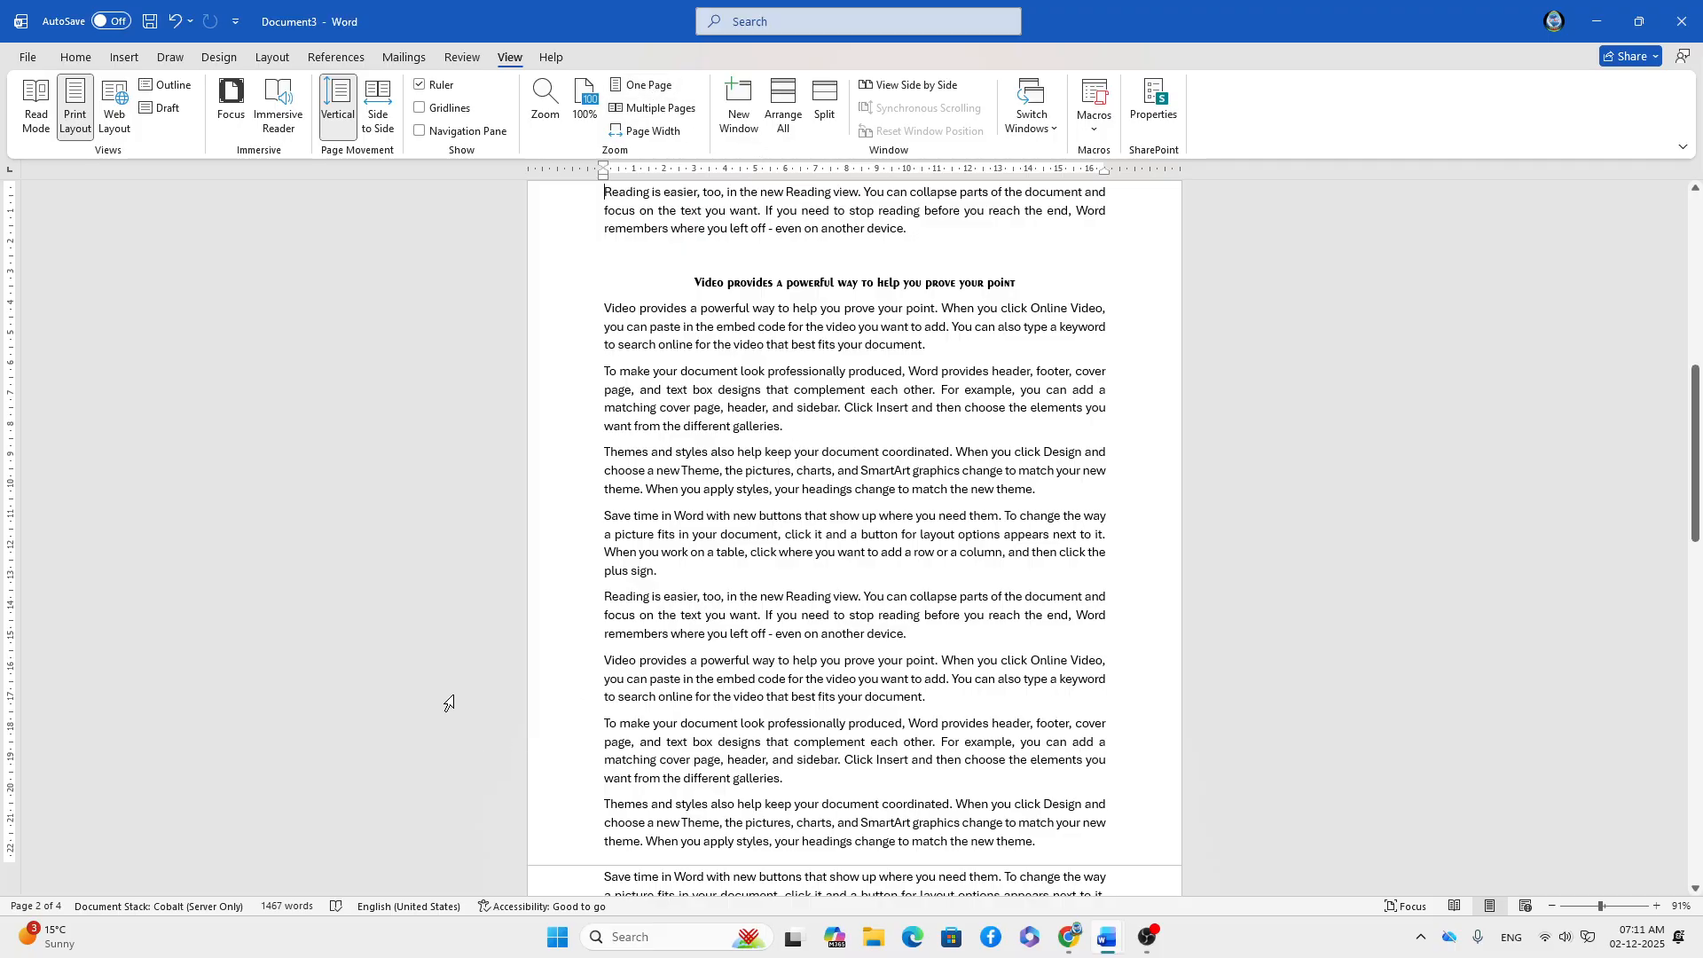
pyautogui.click(633, 113)
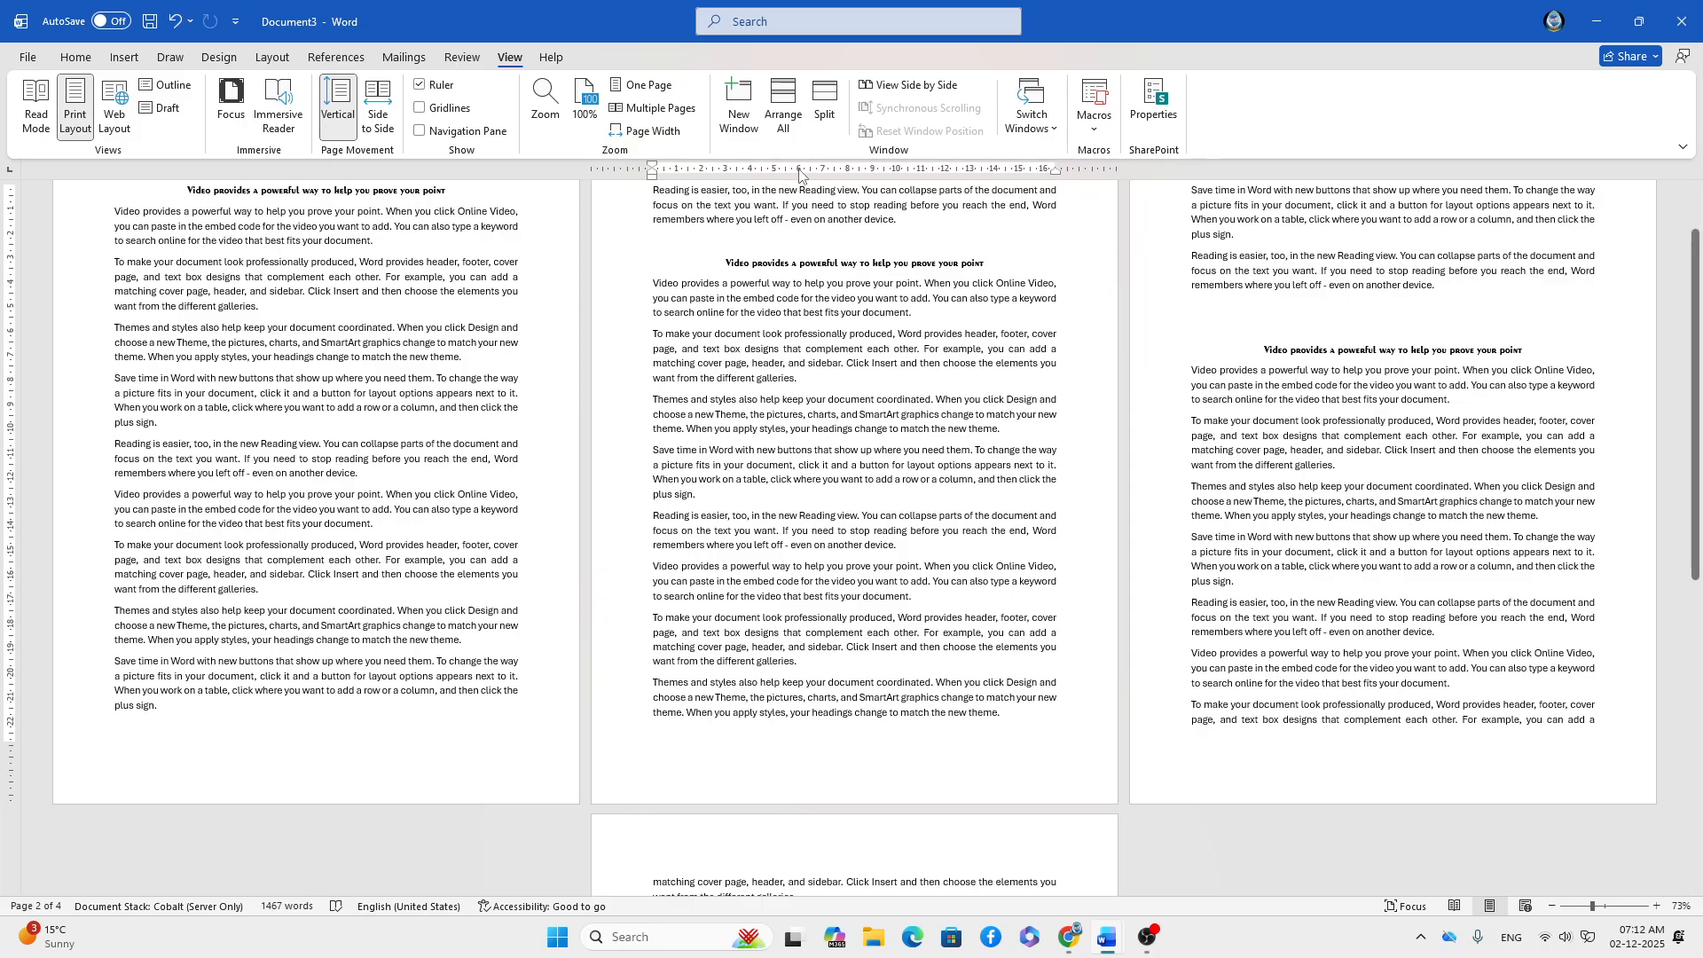
pyautogui.click(653, 133)
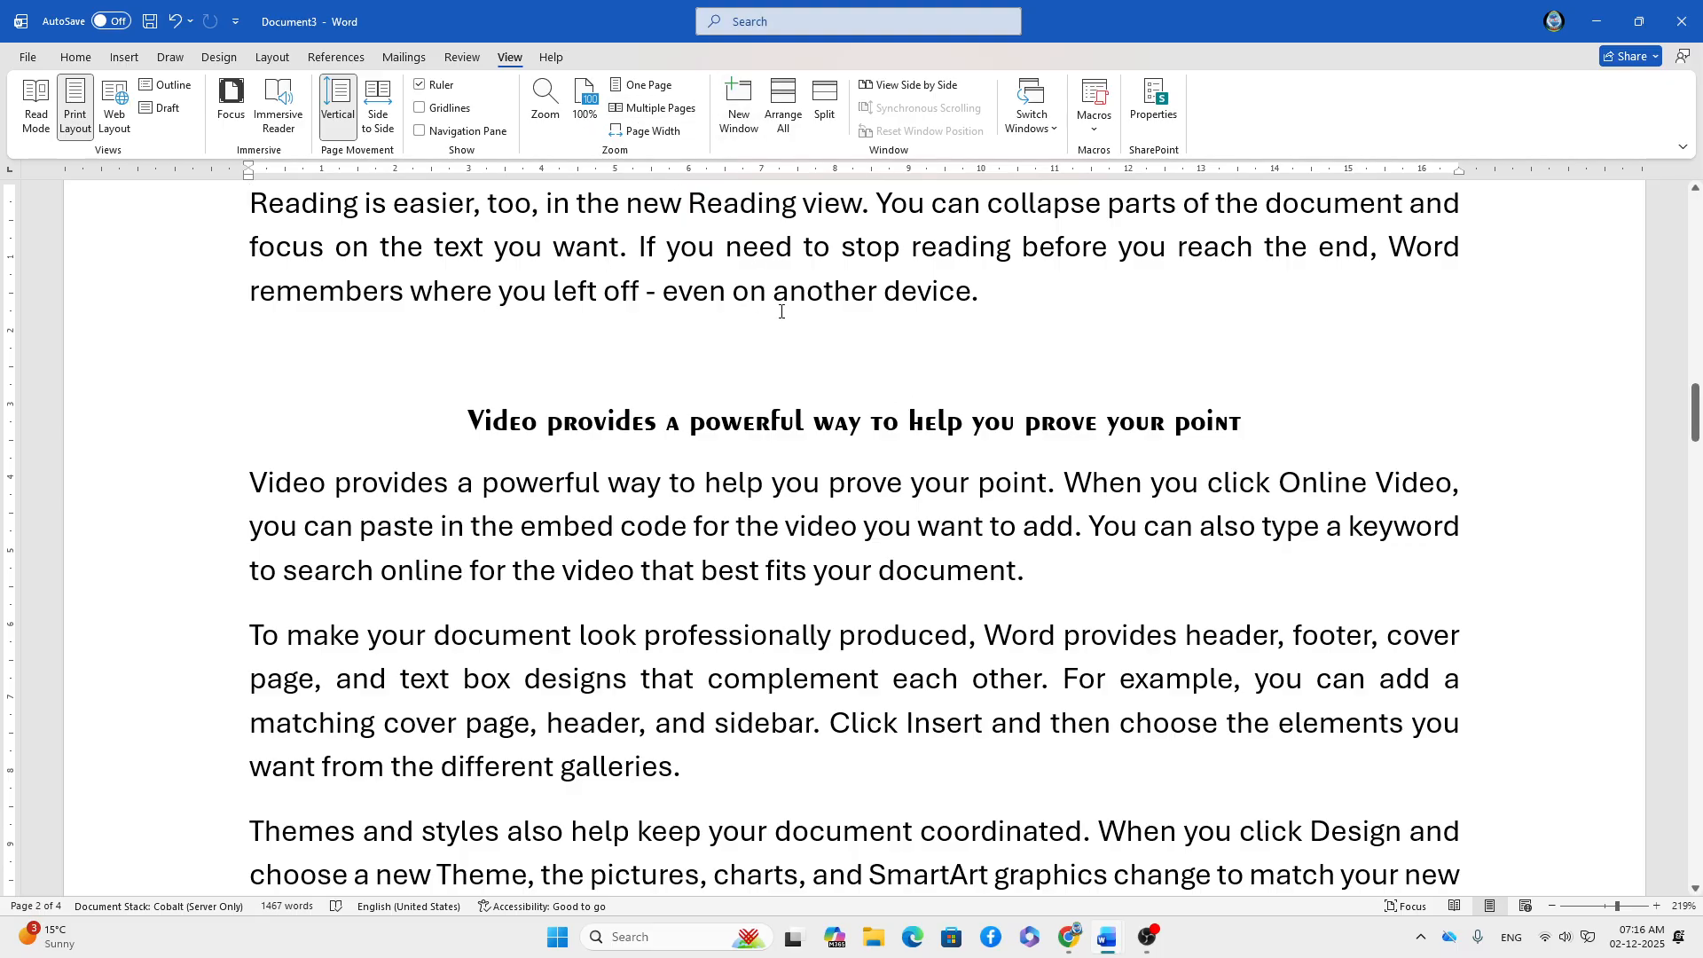
# - Open a second window of Document3, place it as a smaller window over the original and scroll through its pages
pyautogui.click(738, 97)
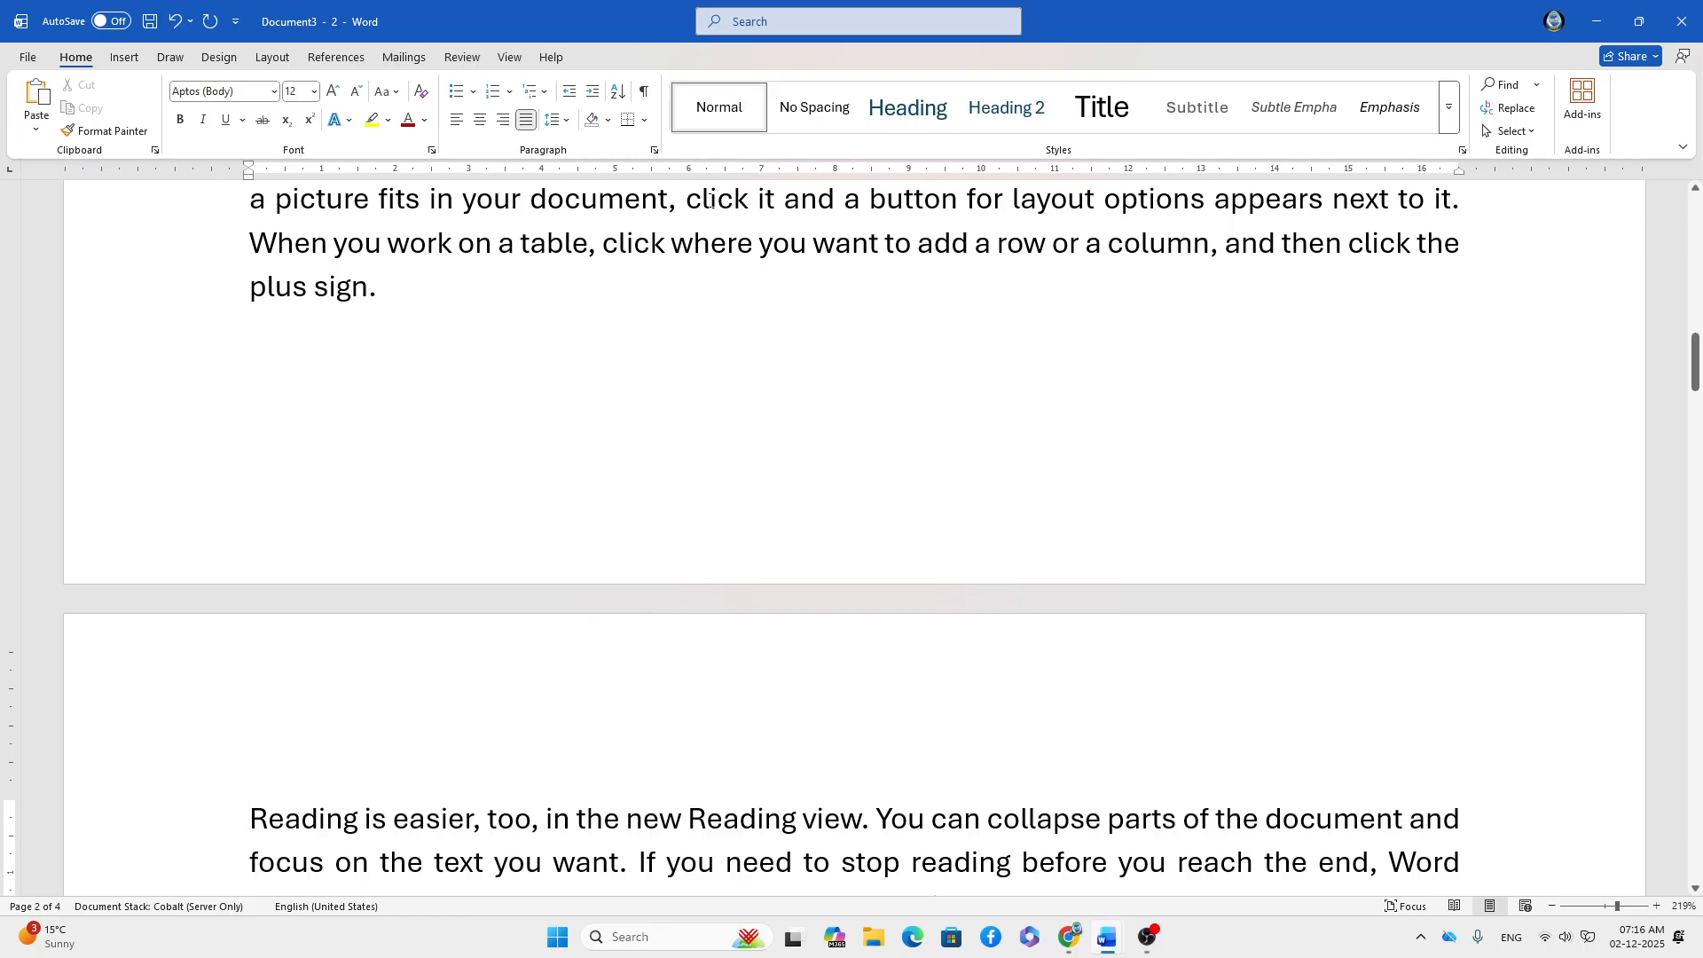
pyautogui.moveTo(1135, 37); pyautogui.dragTo(954, 360)
pyautogui.scroll(10, 901, 680)
pyautogui.scroll(2, 901, 680)
pyautogui.scroll(-15, 951, 629)
pyautogui.scroll(-16, 951, 629)
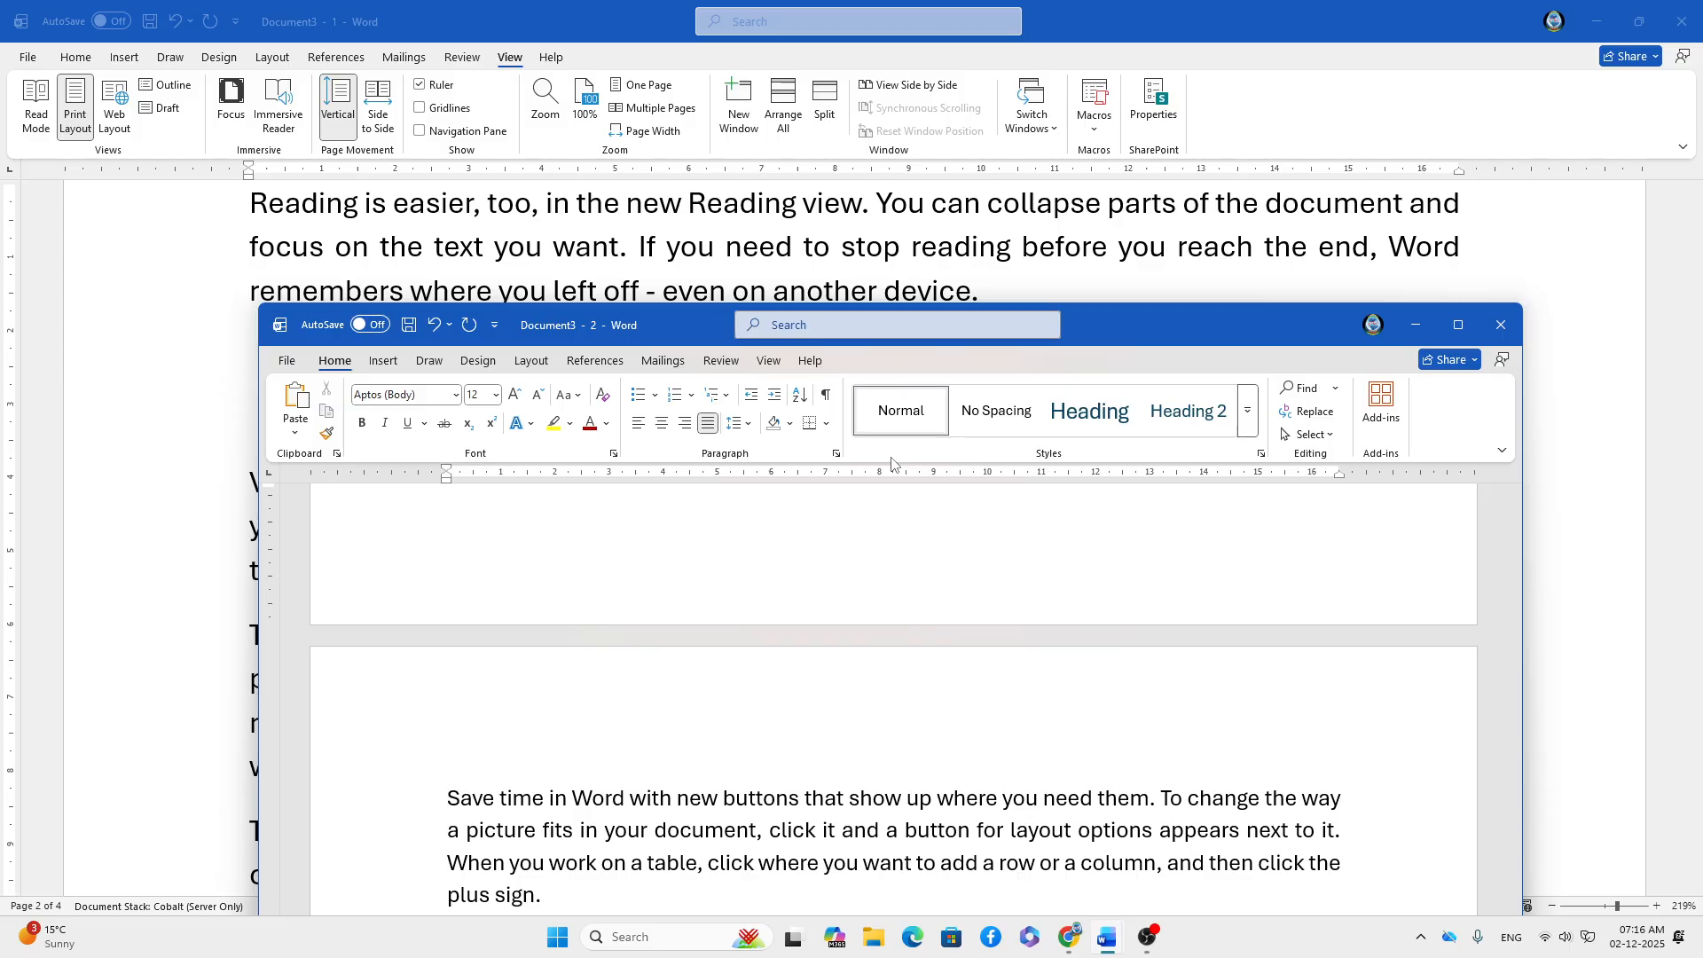
# - Close the second Document3 window, apply Arrange All to the remaining window and shift it slightly sideways
pyautogui.click(1501, 324)
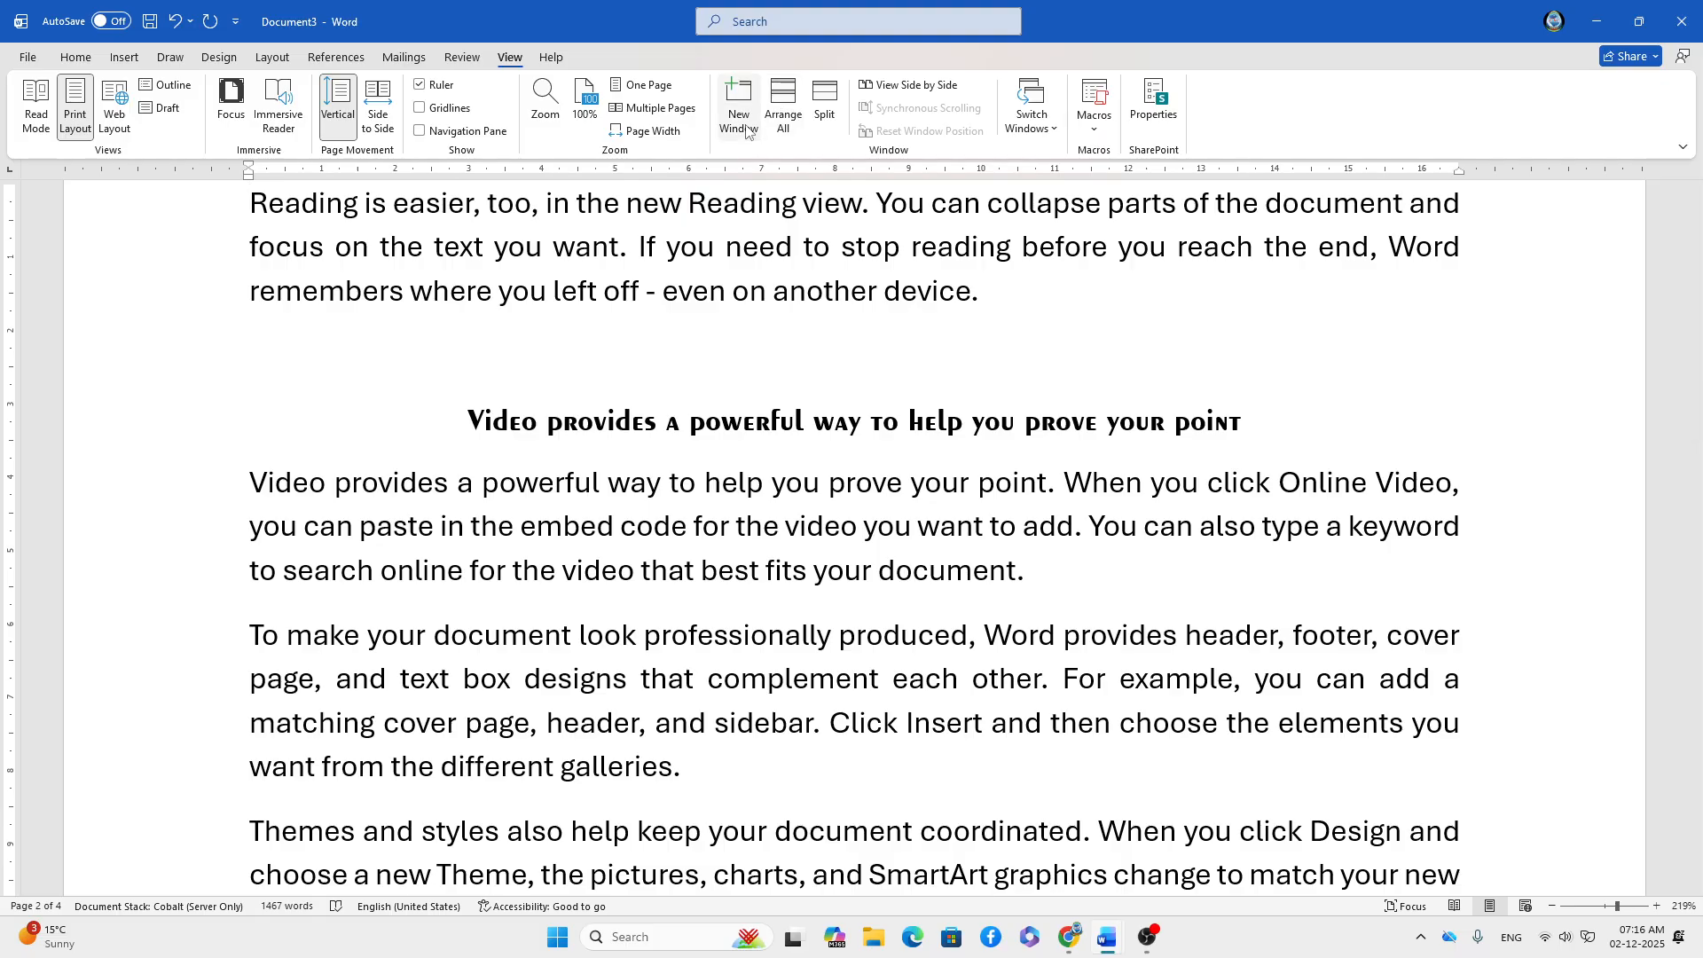
pyautogui.click(786, 118)
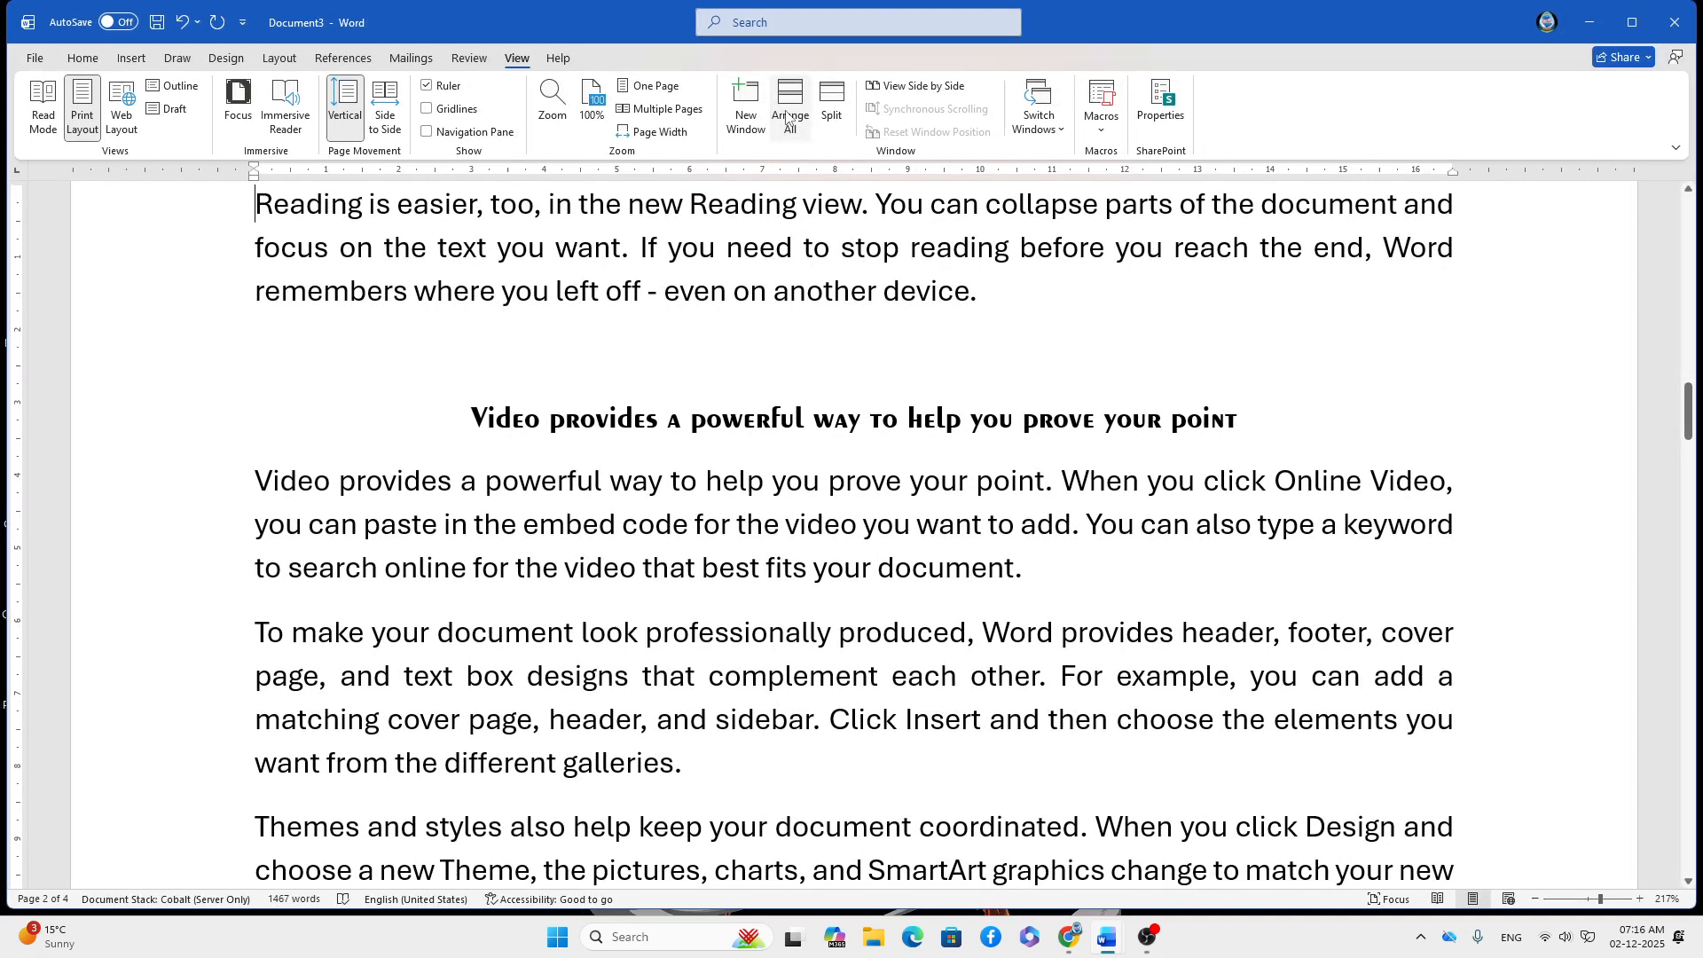
pyautogui.moveTo(1091, 18); pyautogui.dragTo(1052, 20)
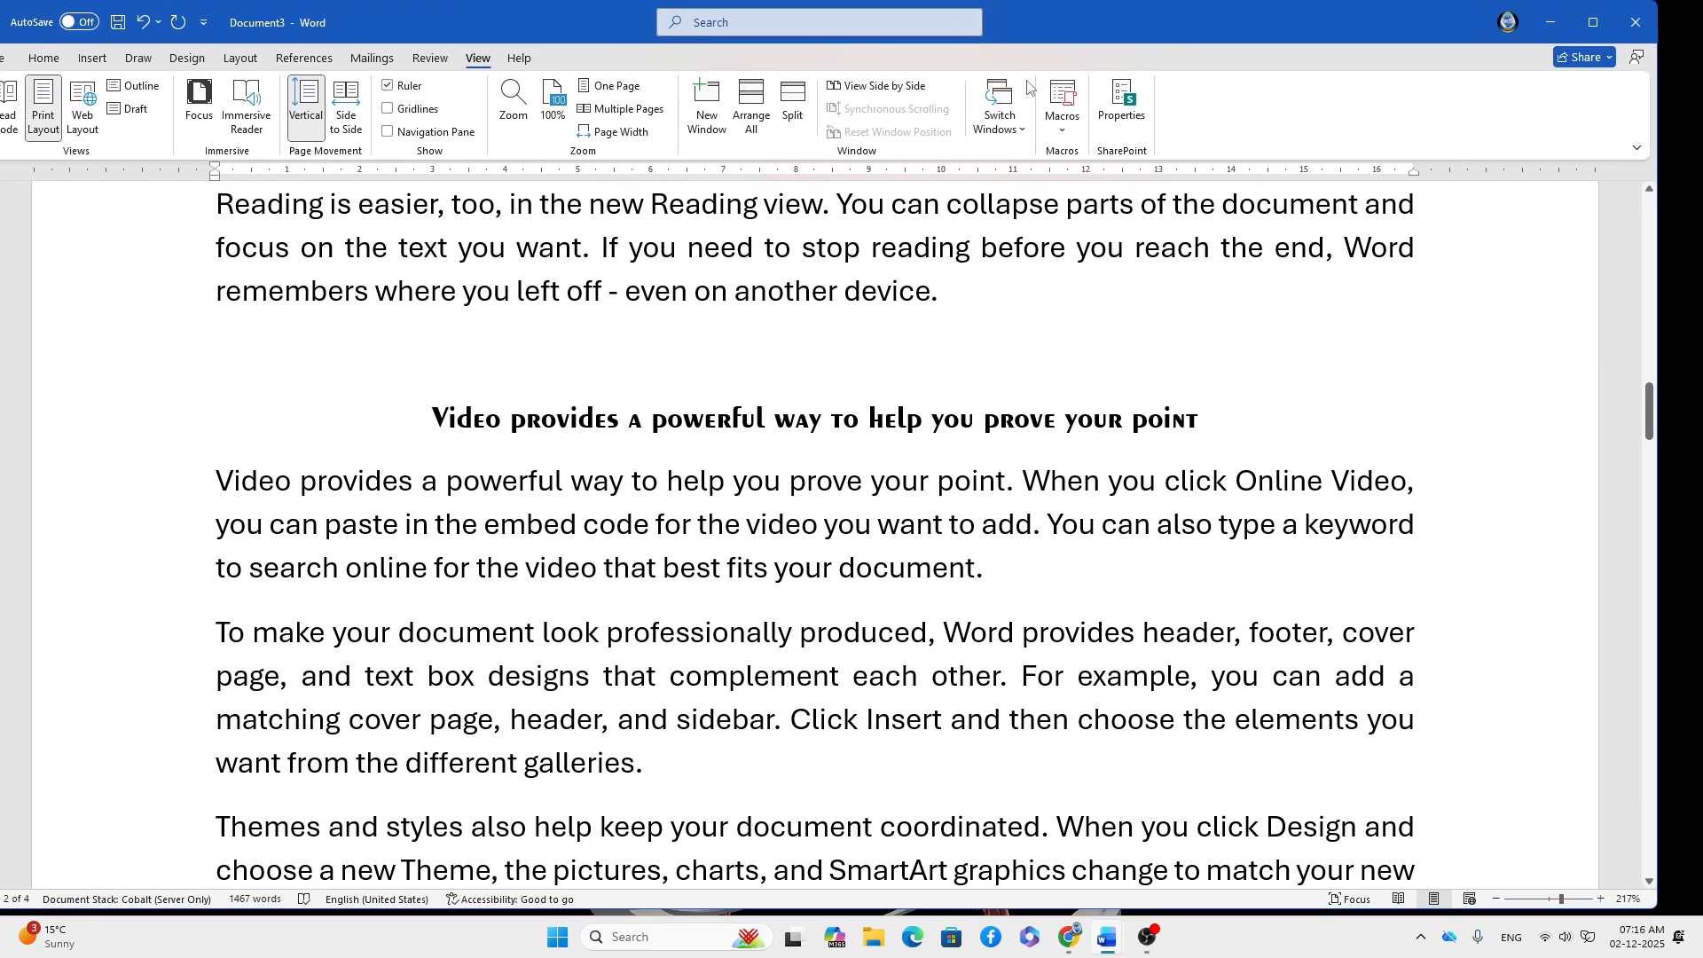
# - Open a new window of Document3, stack both windows with Arrange All and scroll the text in each
pyautogui.click(707, 110)
pyautogui.moveTo(1109, 23); pyautogui.dragTo(1135, 177)
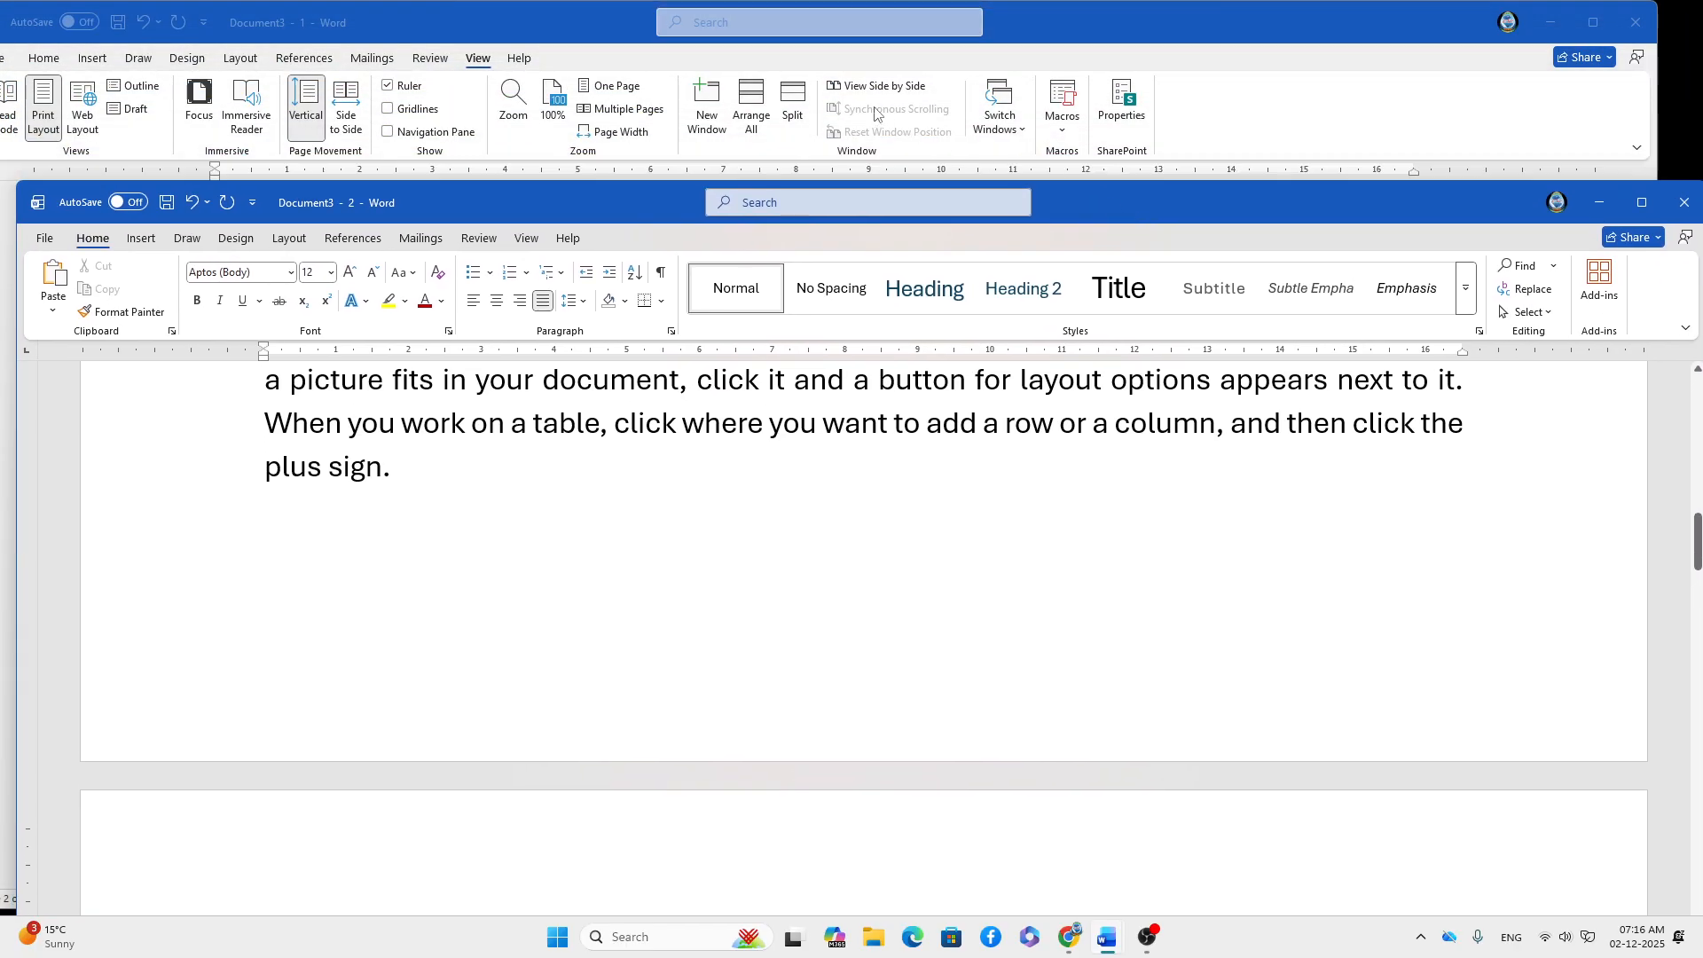
pyautogui.click(763, 108)
pyautogui.click(763, 109)
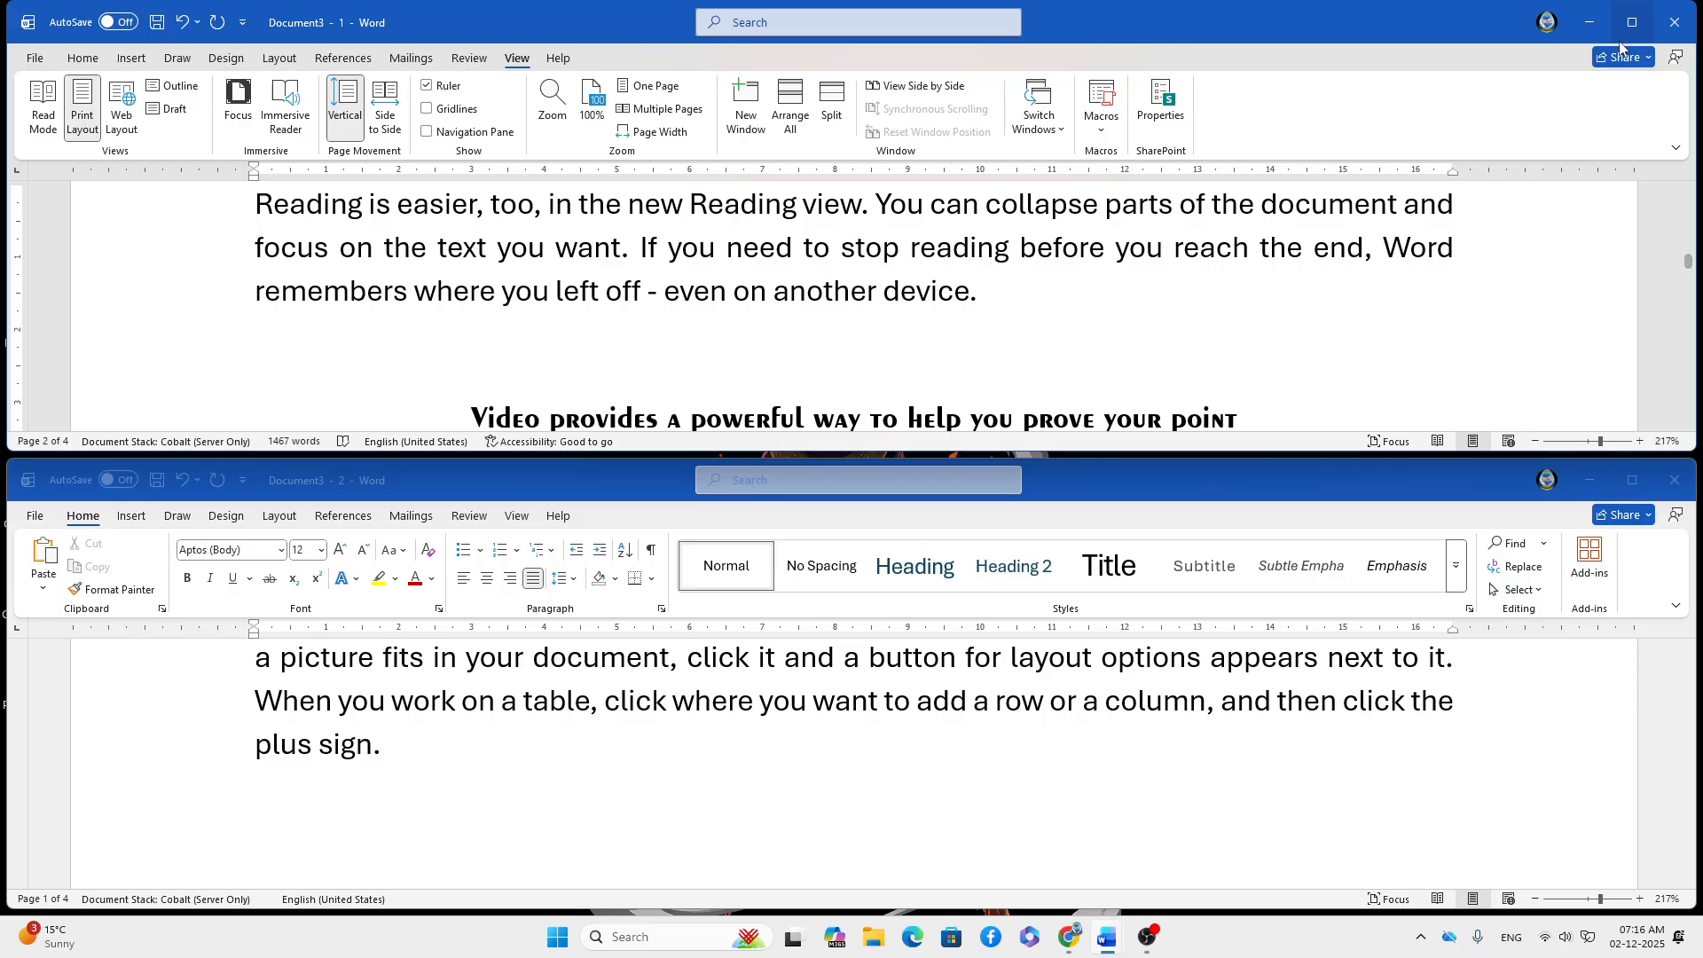
pyautogui.scroll(-10, 1217, 344)
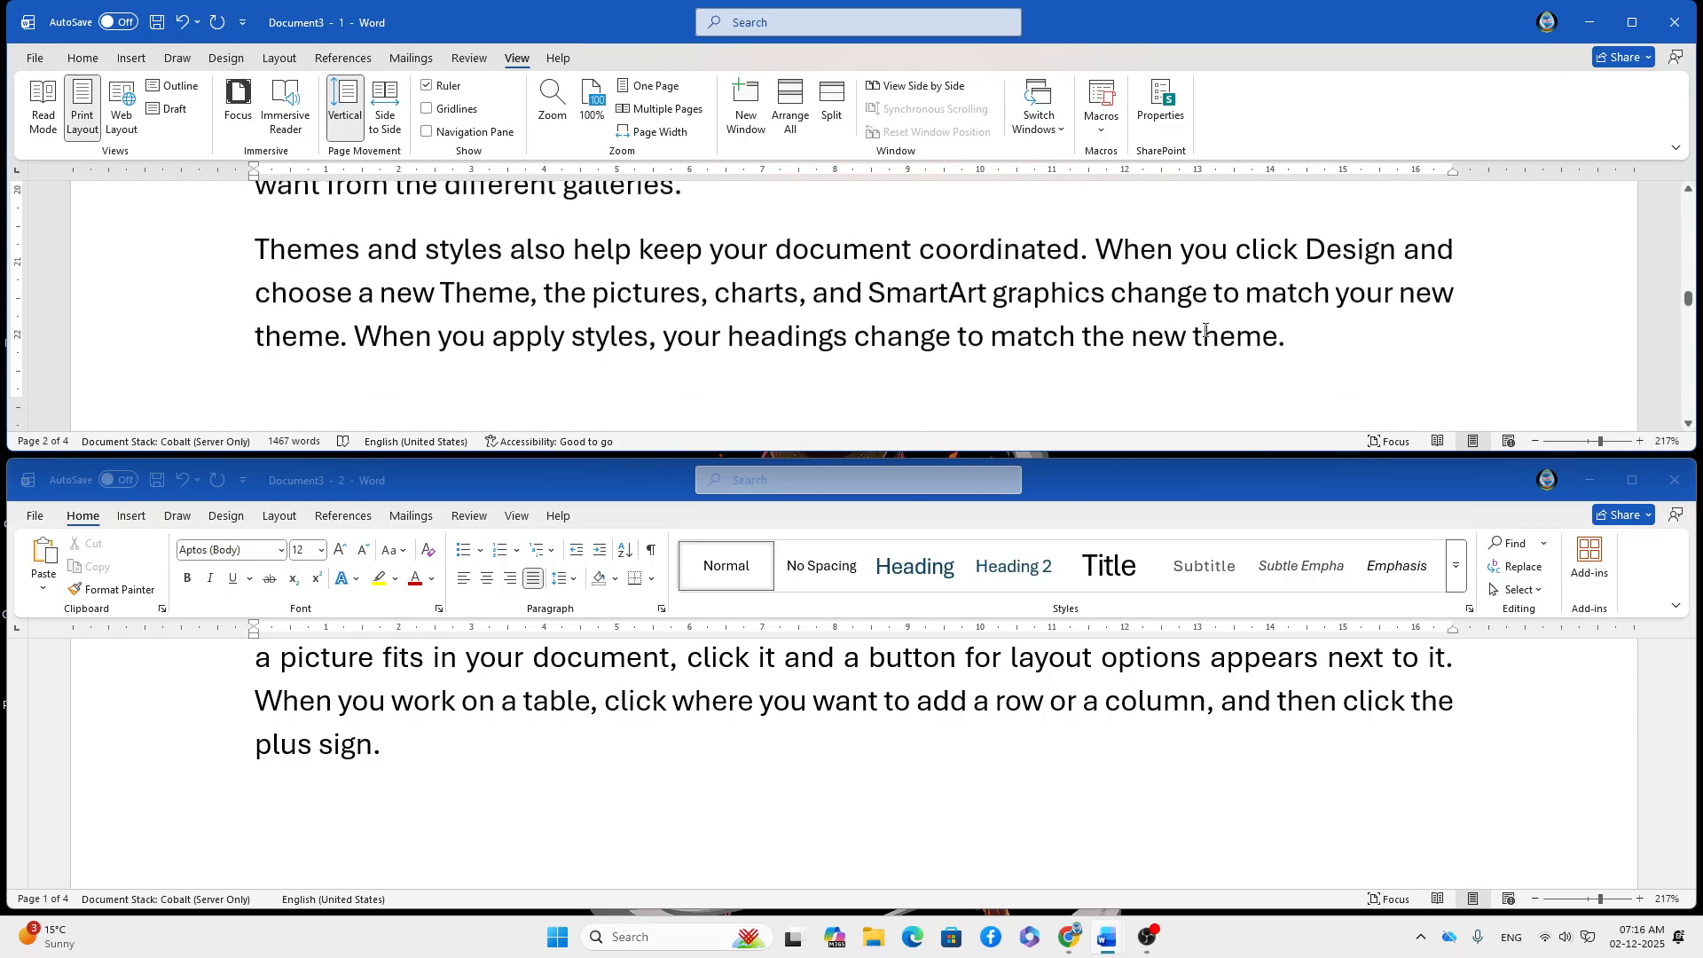
pyautogui.scroll(10, 1114, 653)
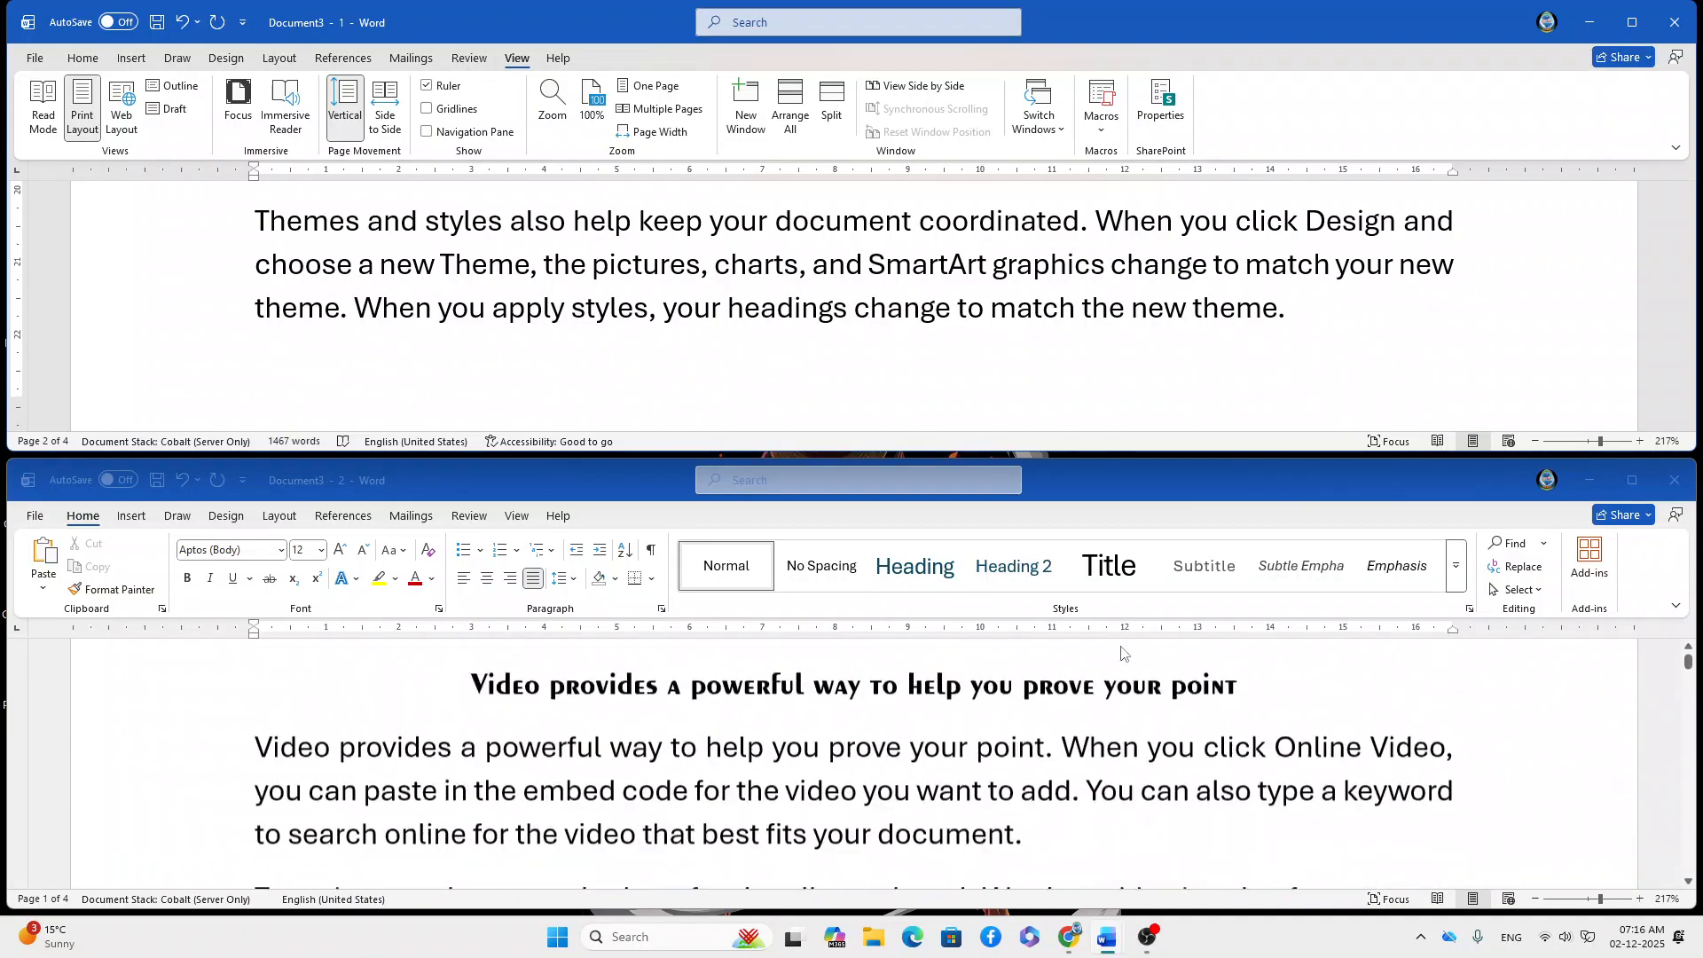
# - Close the second Document3 window and maximize the first one
pyautogui.moveTo(1249, 471); pyautogui.dragTo(1083, 481)
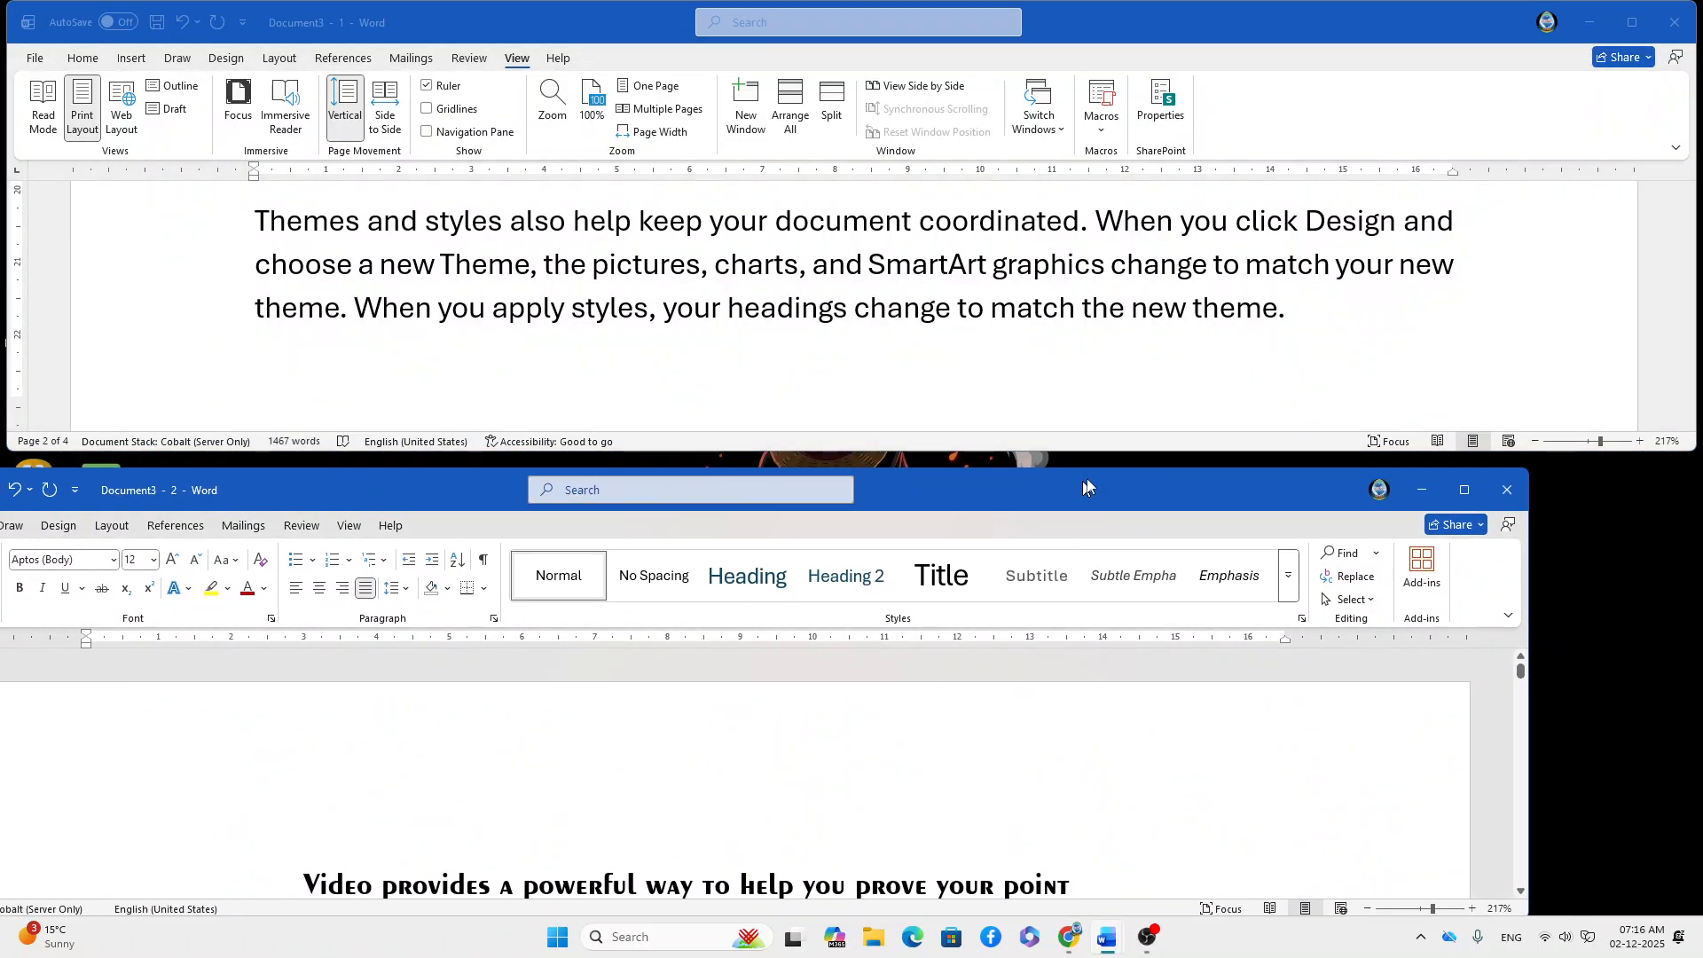
pyautogui.click(1512, 484)
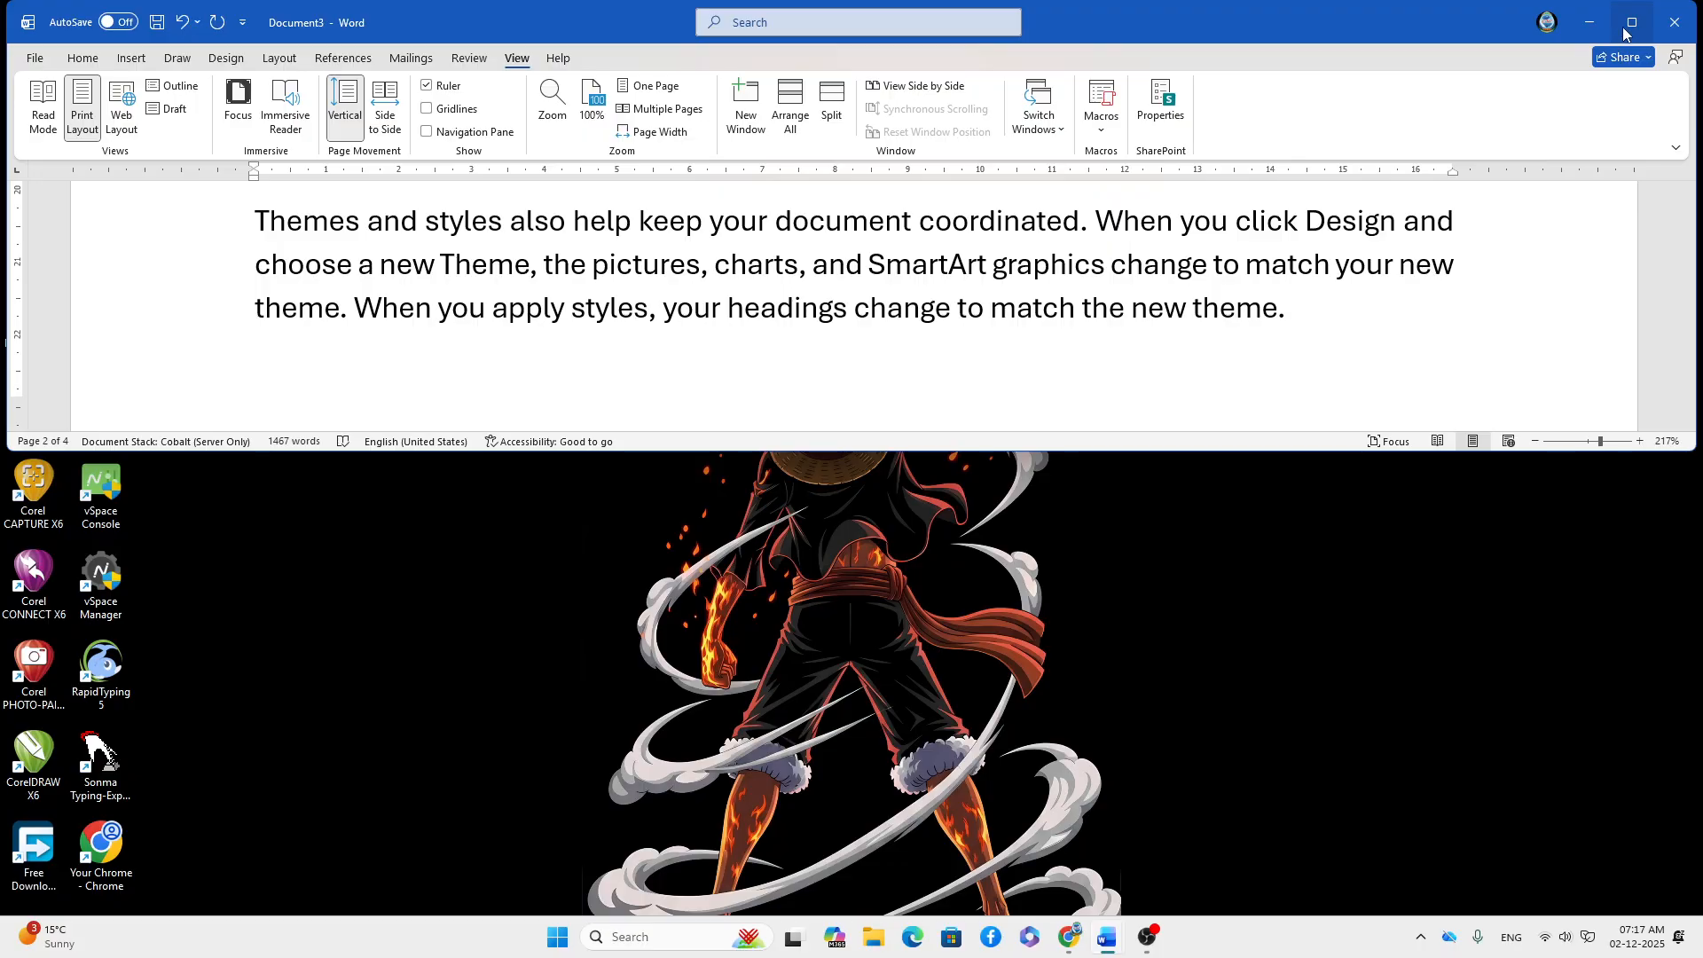
pyautogui.click(1625, 32)
# - Hide the white space between pages 1 and 2 of Document3
pyautogui.scroll(4, 693, 429)
pyautogui.scroll(20, 693, 429)
pyautogui.scroll(-15, 693, 429)
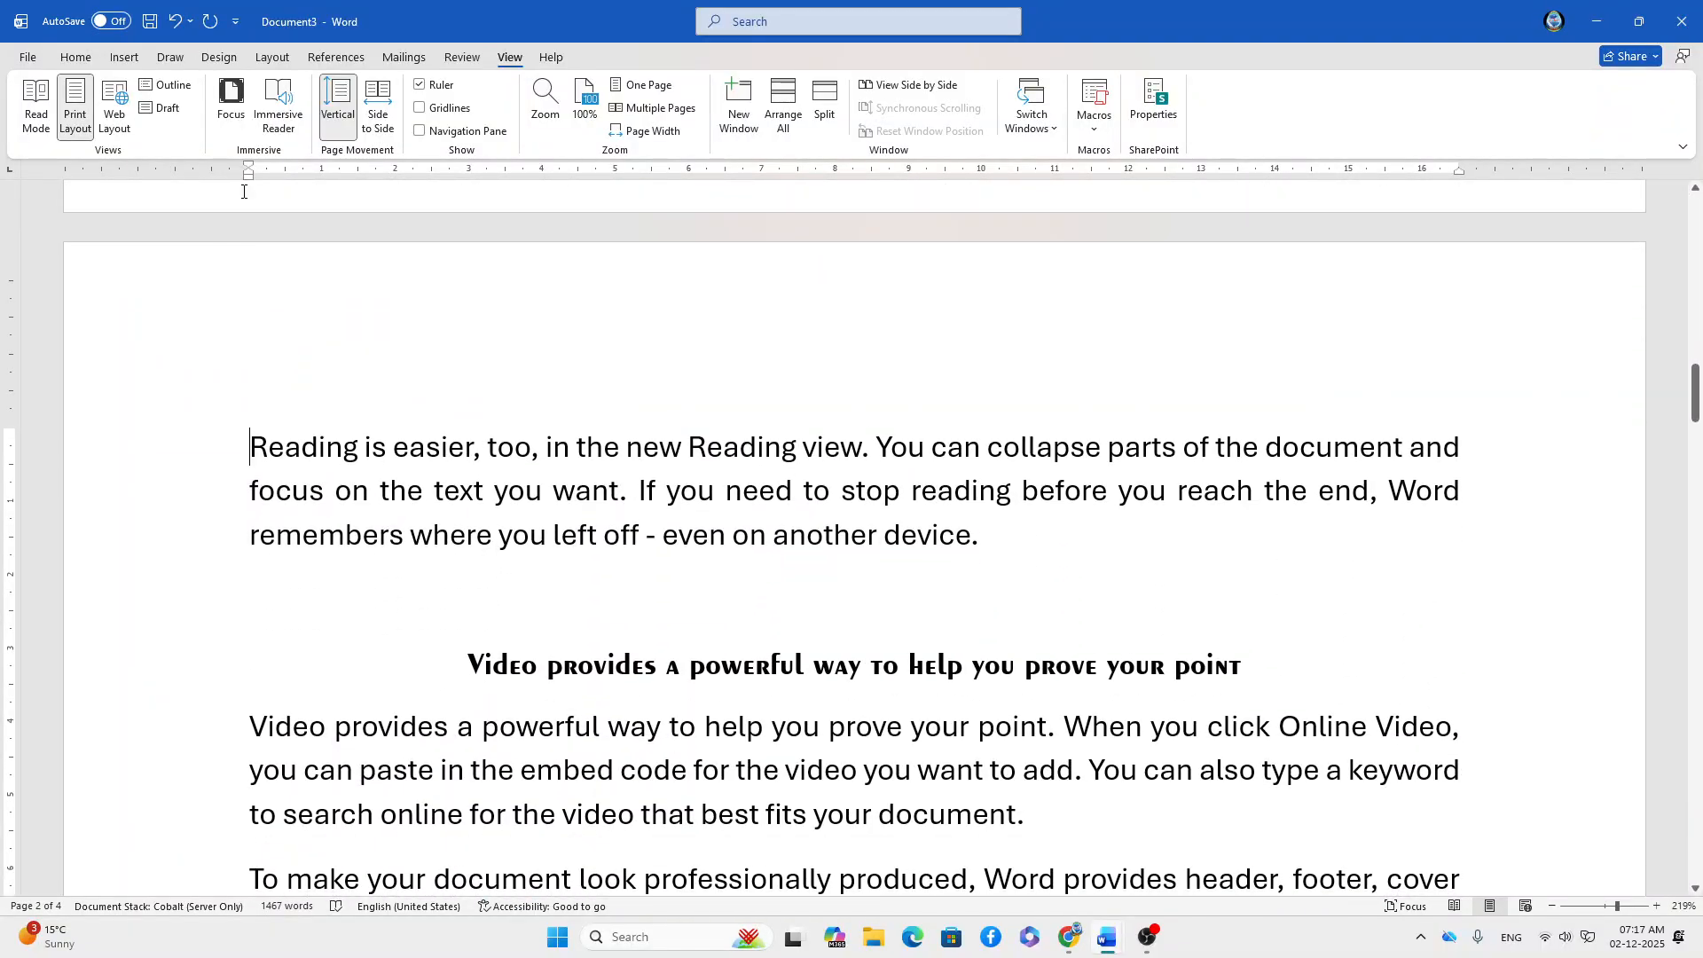
pyautogui.scroll(3, 267, 226)
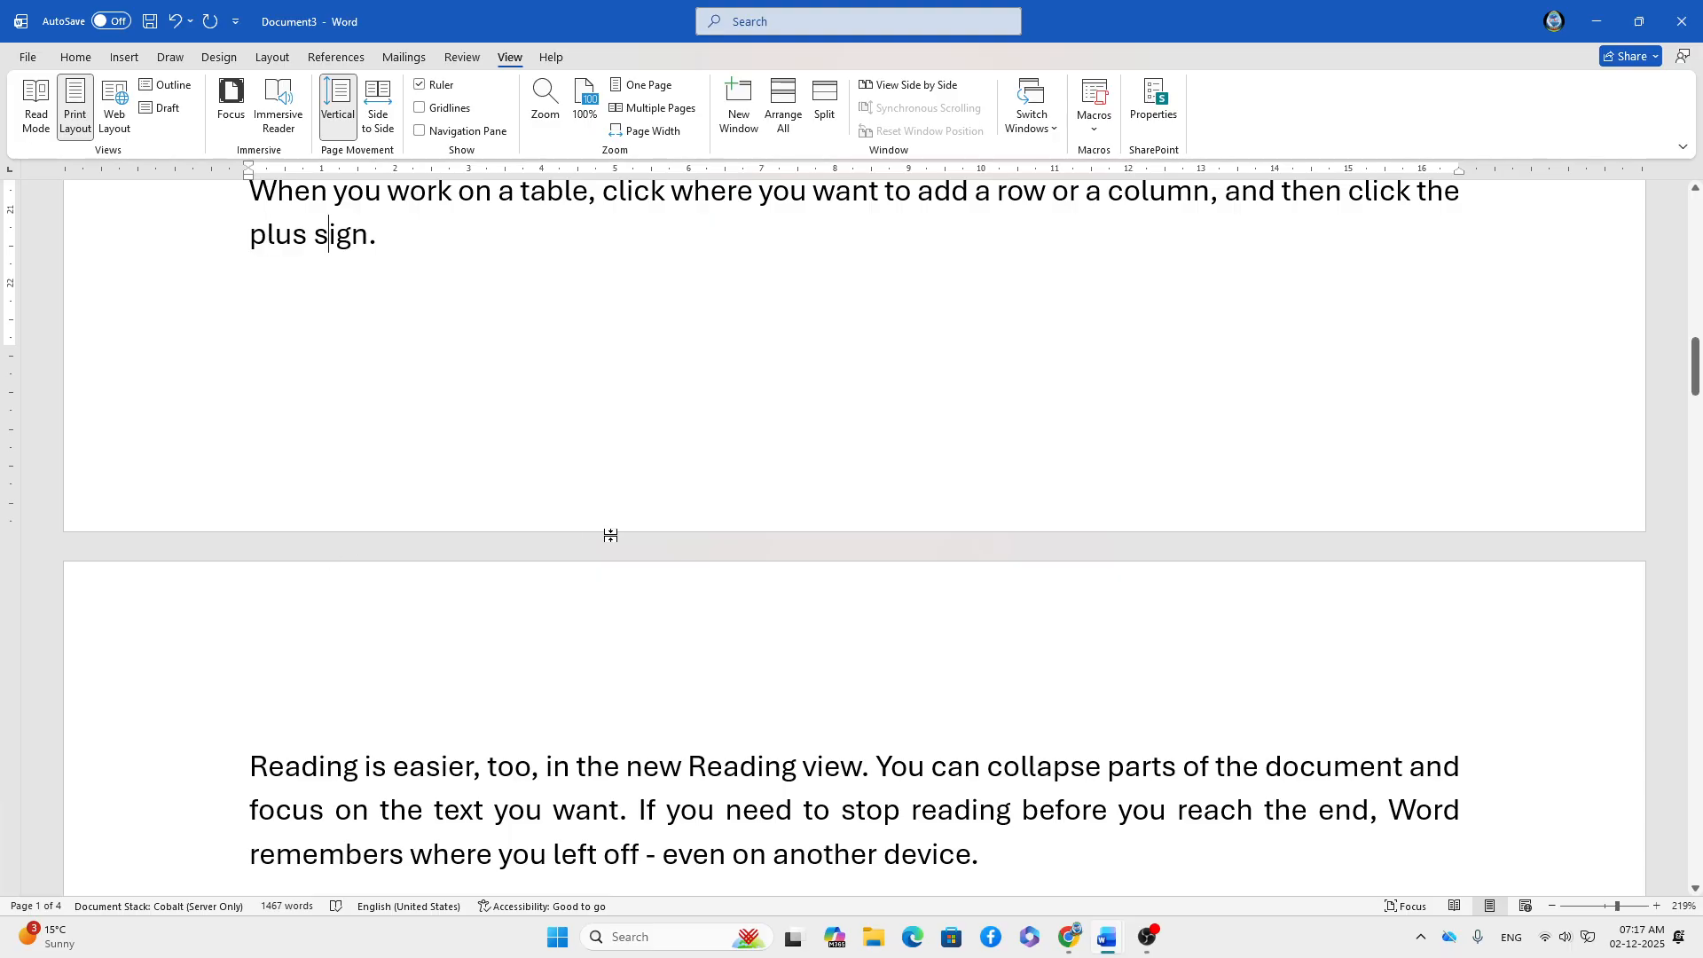
pyautogui.doubleClick(549, 538)
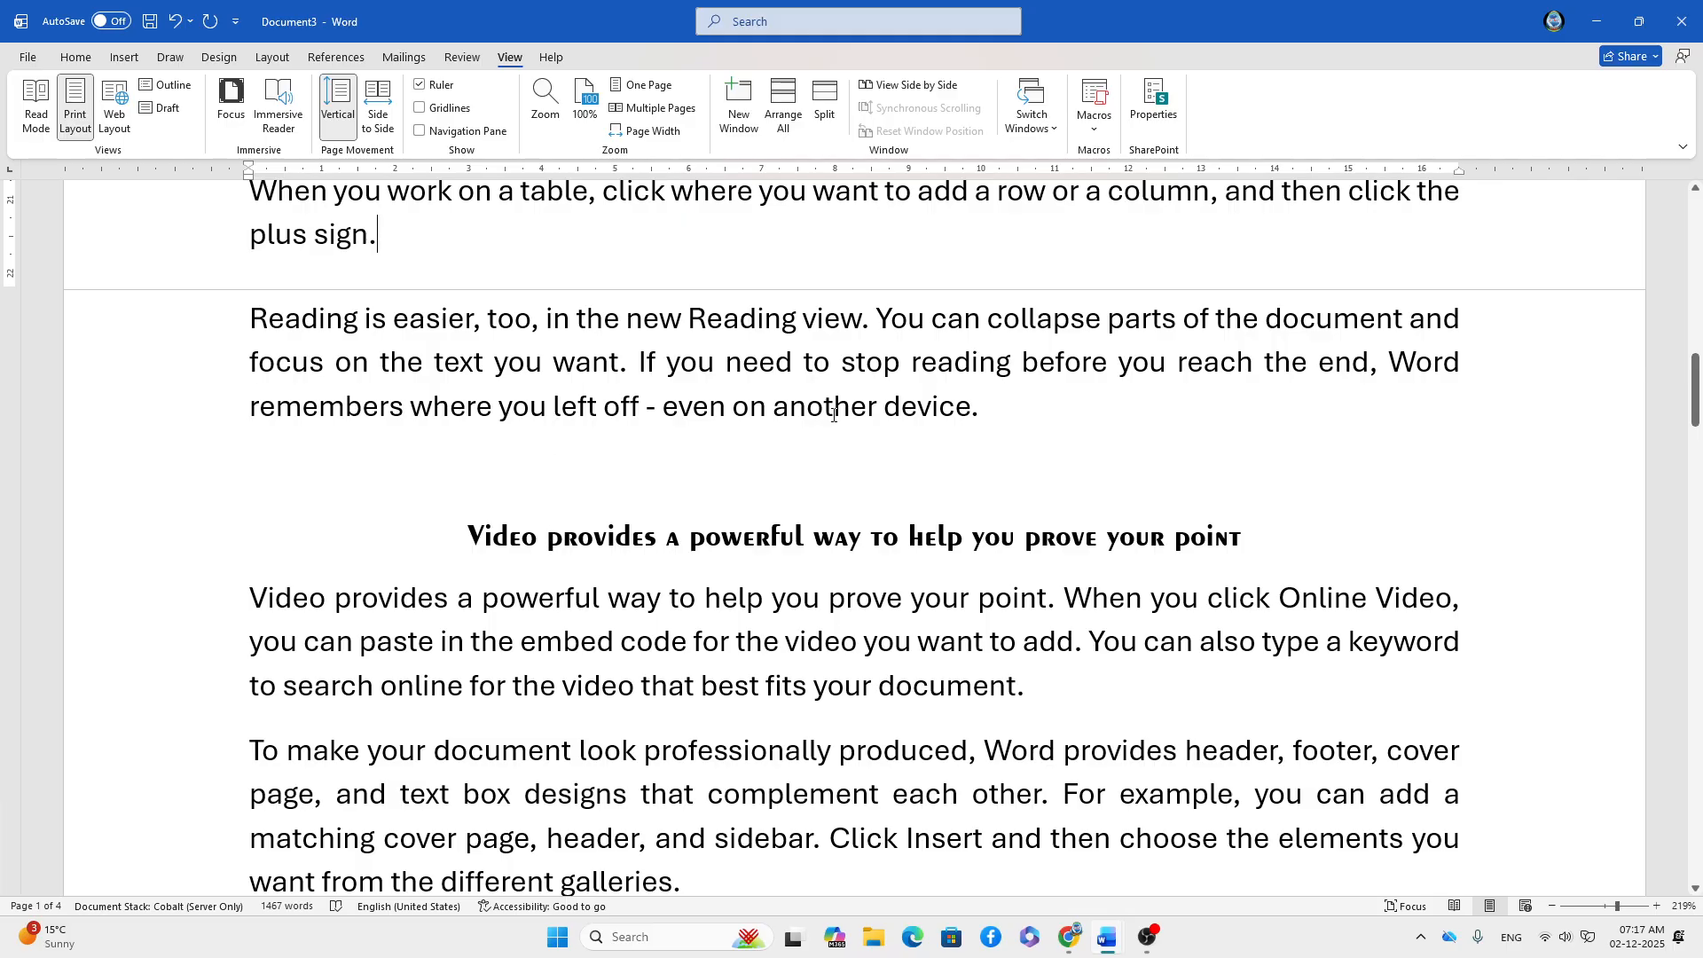
# - Try splitting the Document3 window into two panes near the end of page 1 and remove the split
pyautogui.scroll(6, 833, 413)
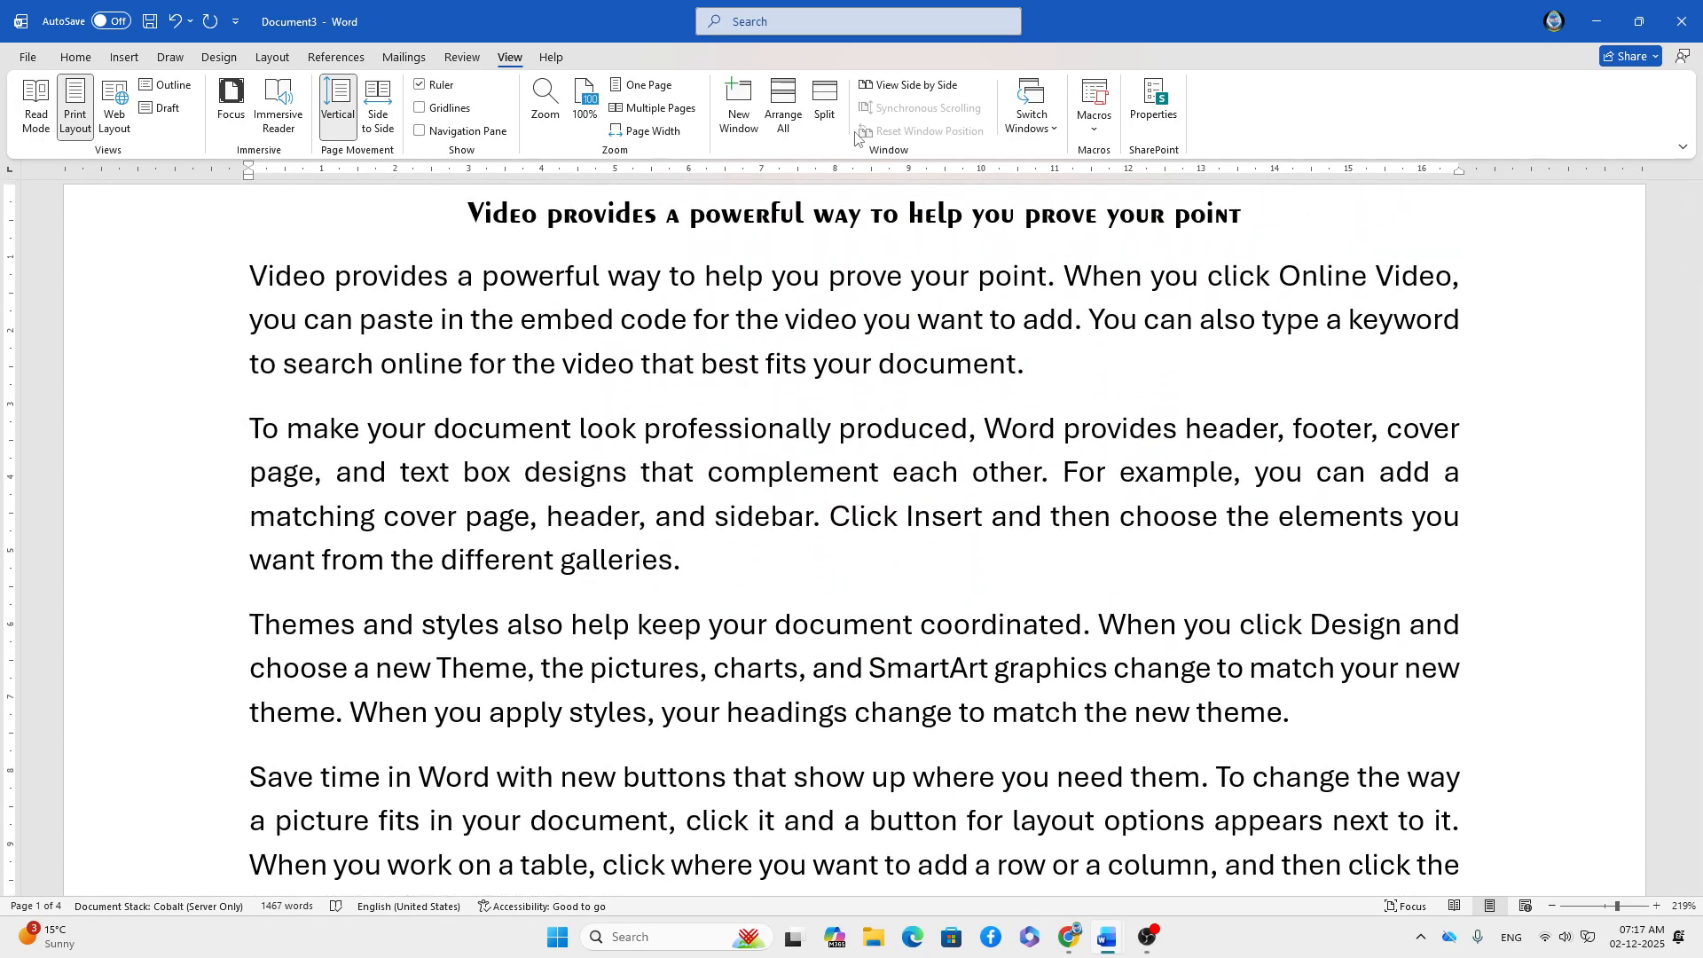
pyautogui.scroll(-15, 865, 451)
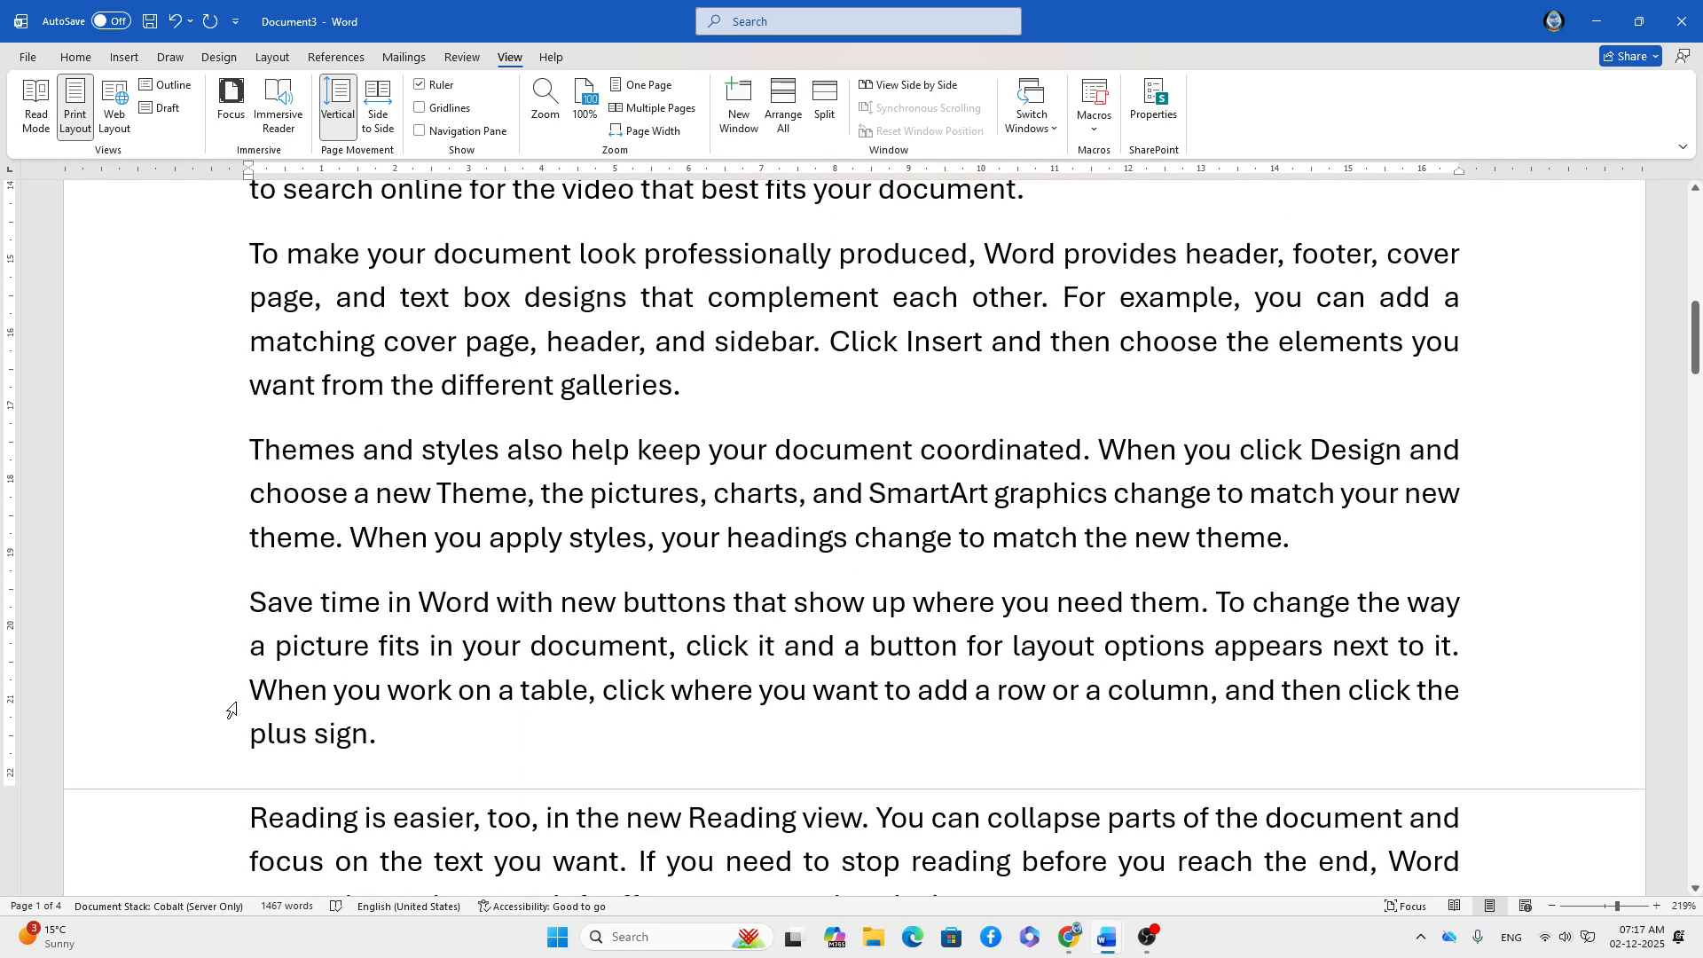
pyautogui.click(825, 114)
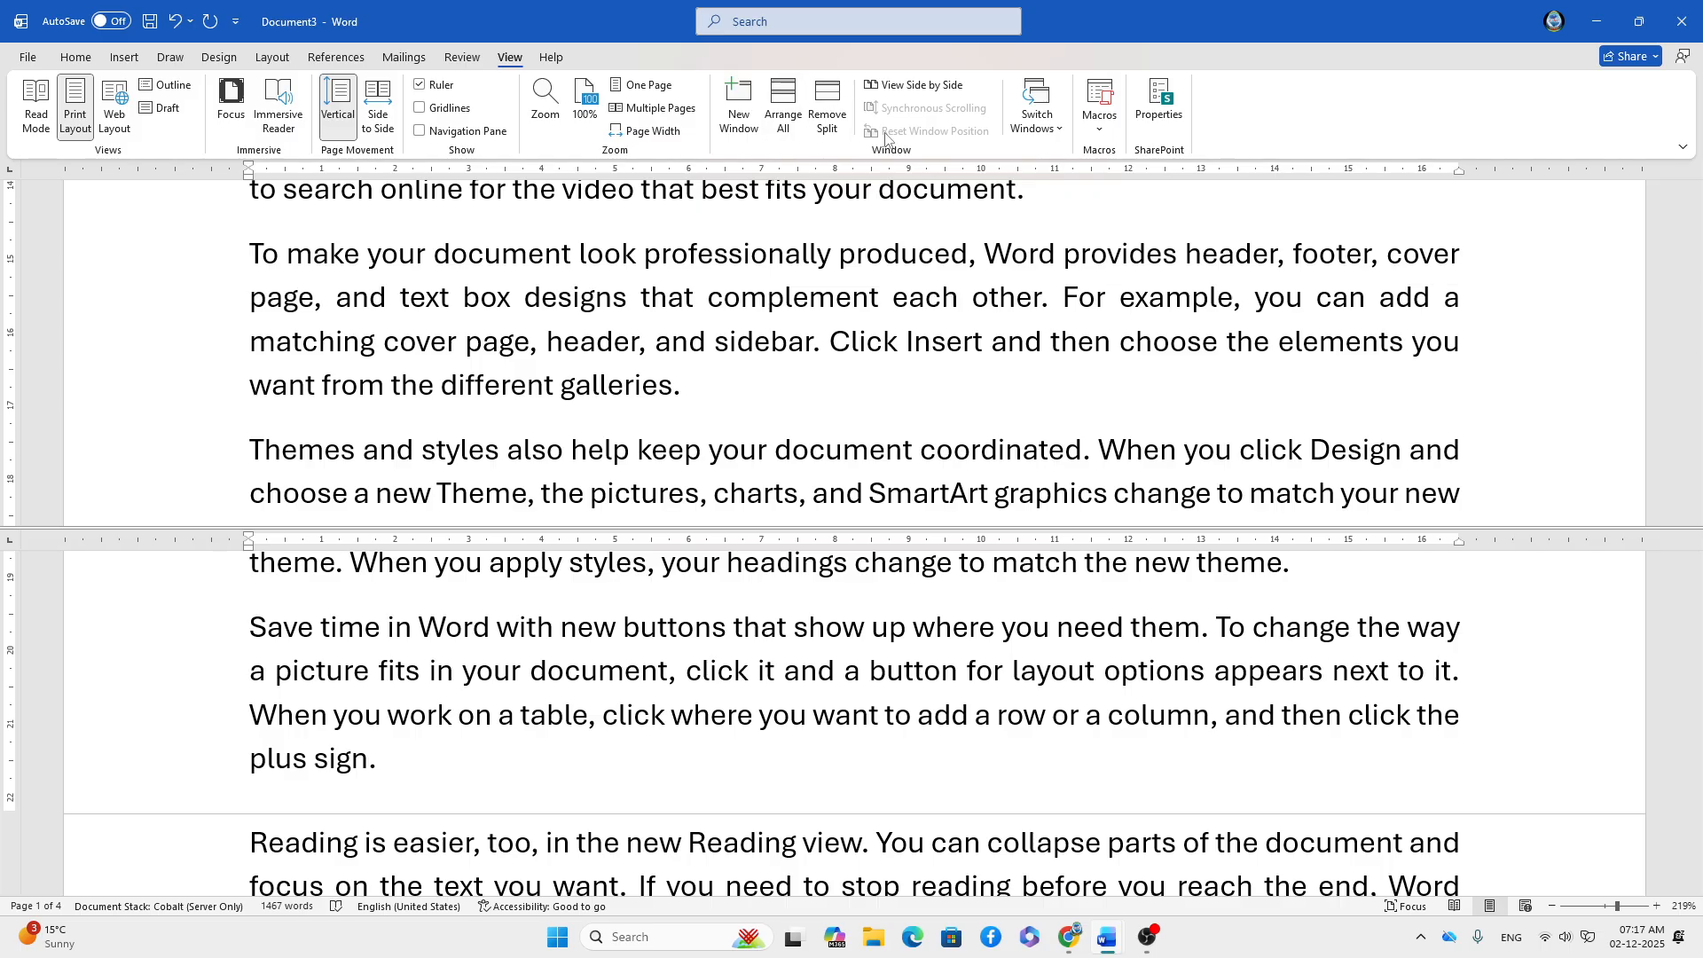
pyautogui.click(827, 104)
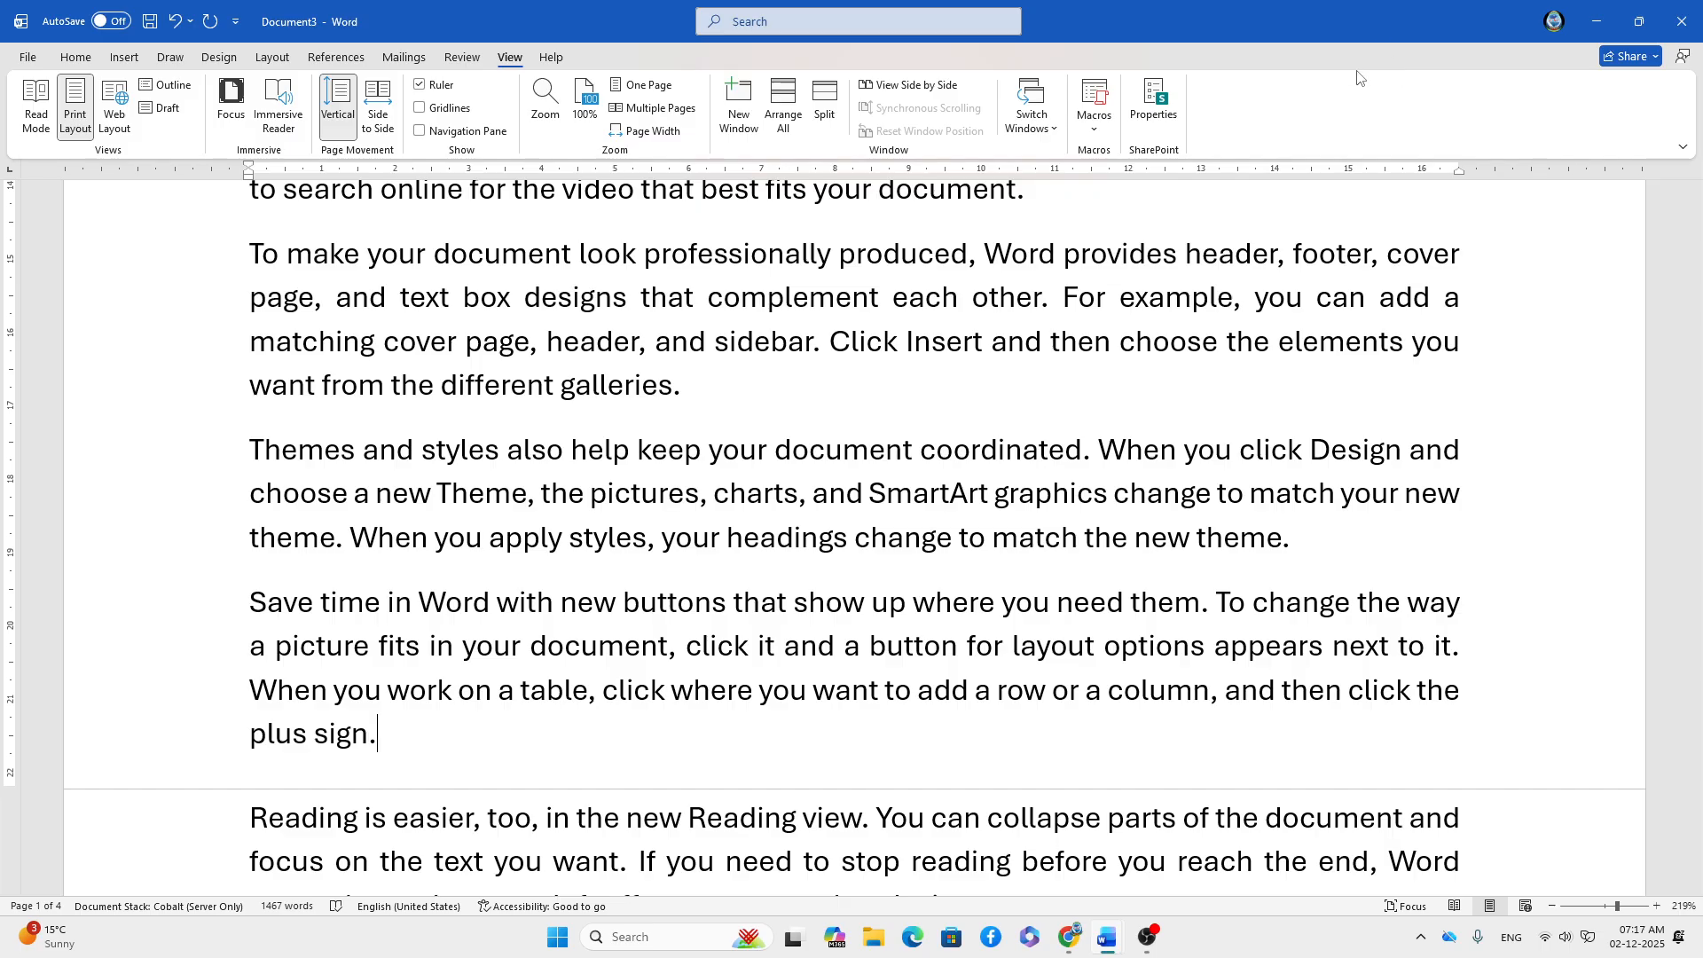
# - View Document3 side by side with Document2, minimize Document2 and maximize Document3
pyautogui.click(936, 86)
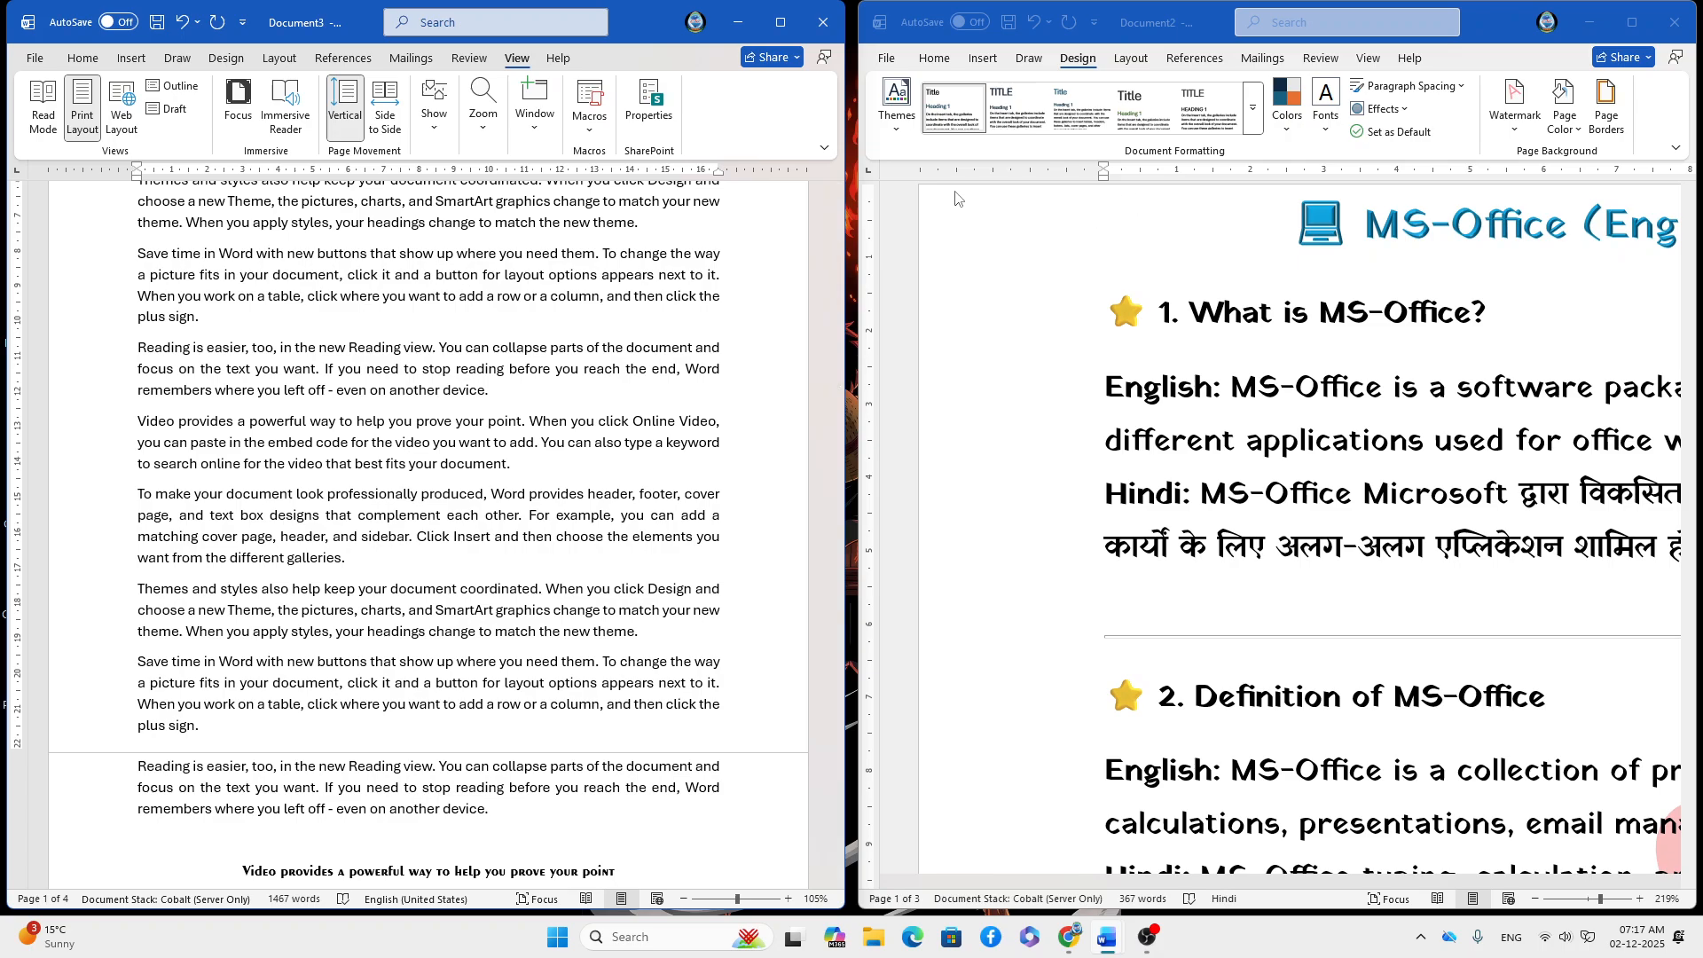
pyautogui.click(1590, 22)
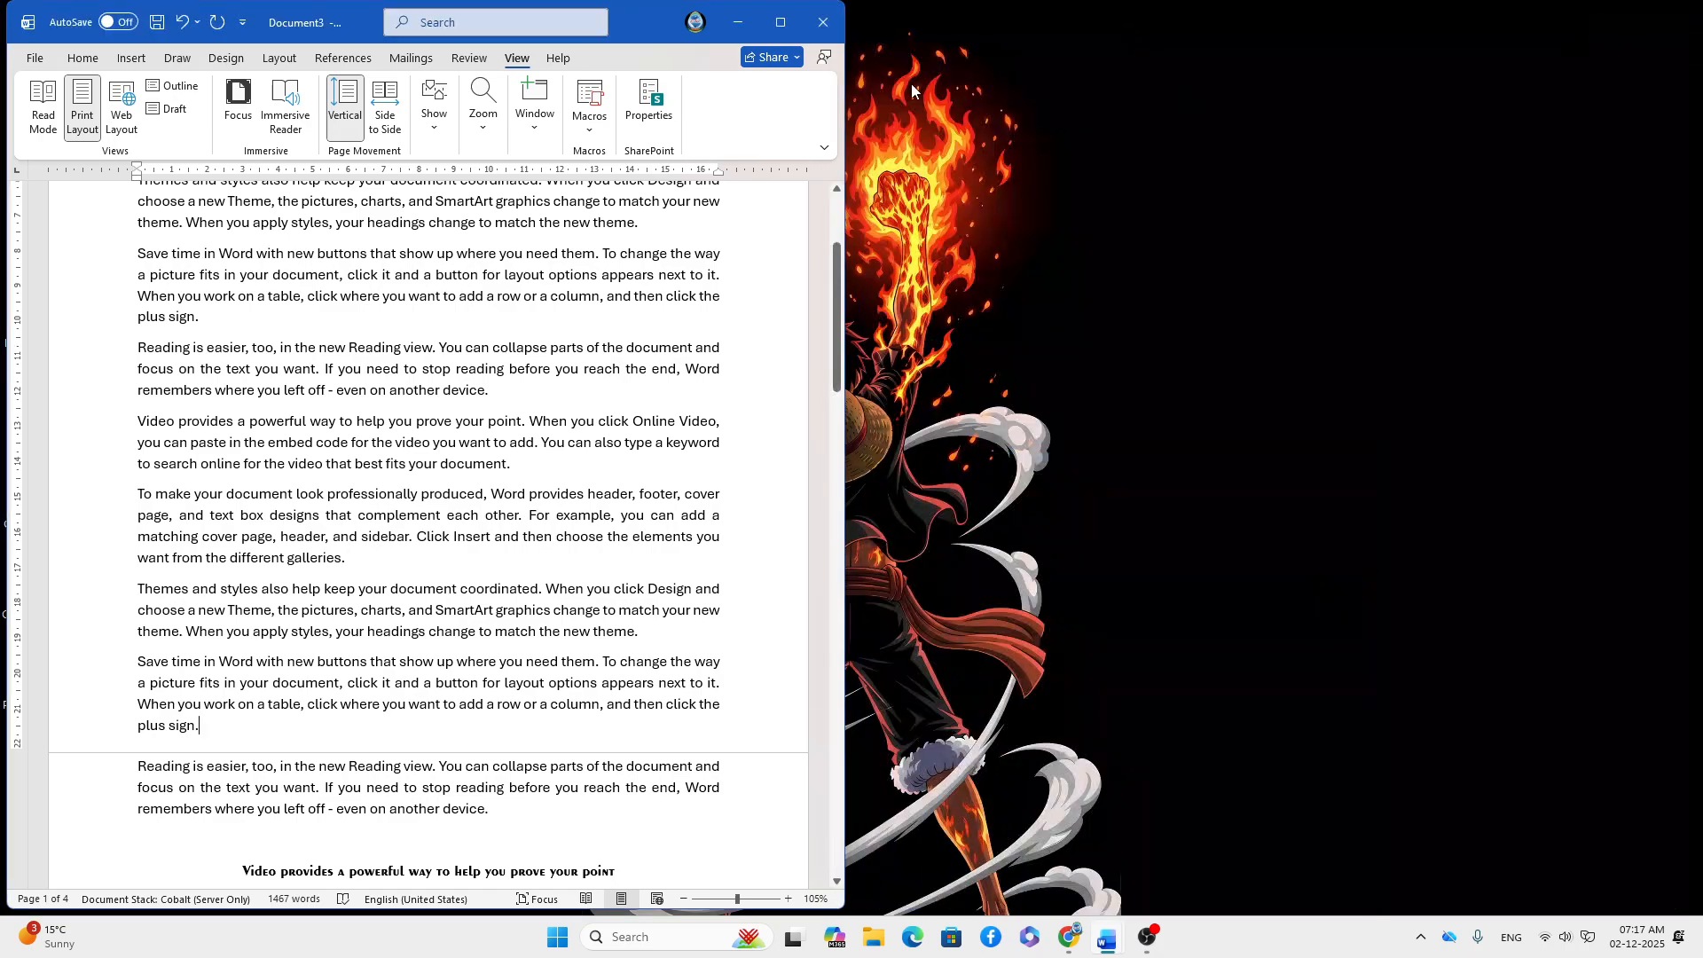
pyautogui.click(781, 32)
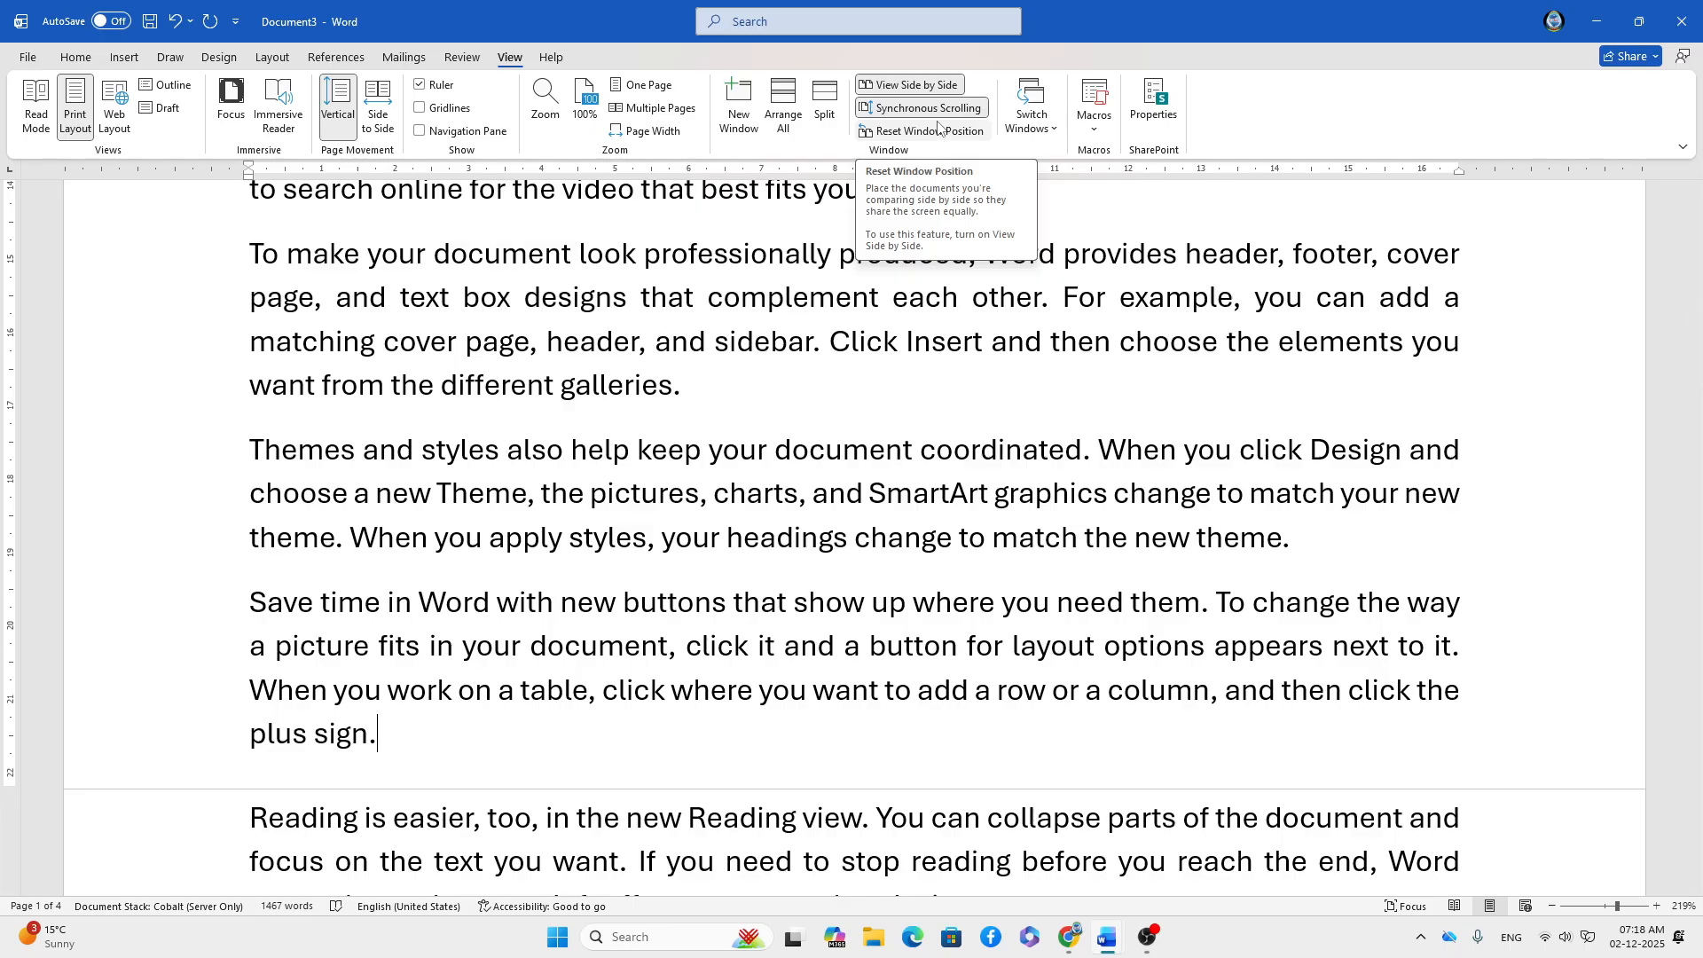
# - Turn Synchronous Scrolling off and on again, scrolling through Document3 with each setting
pyautogui.click(942, 111)
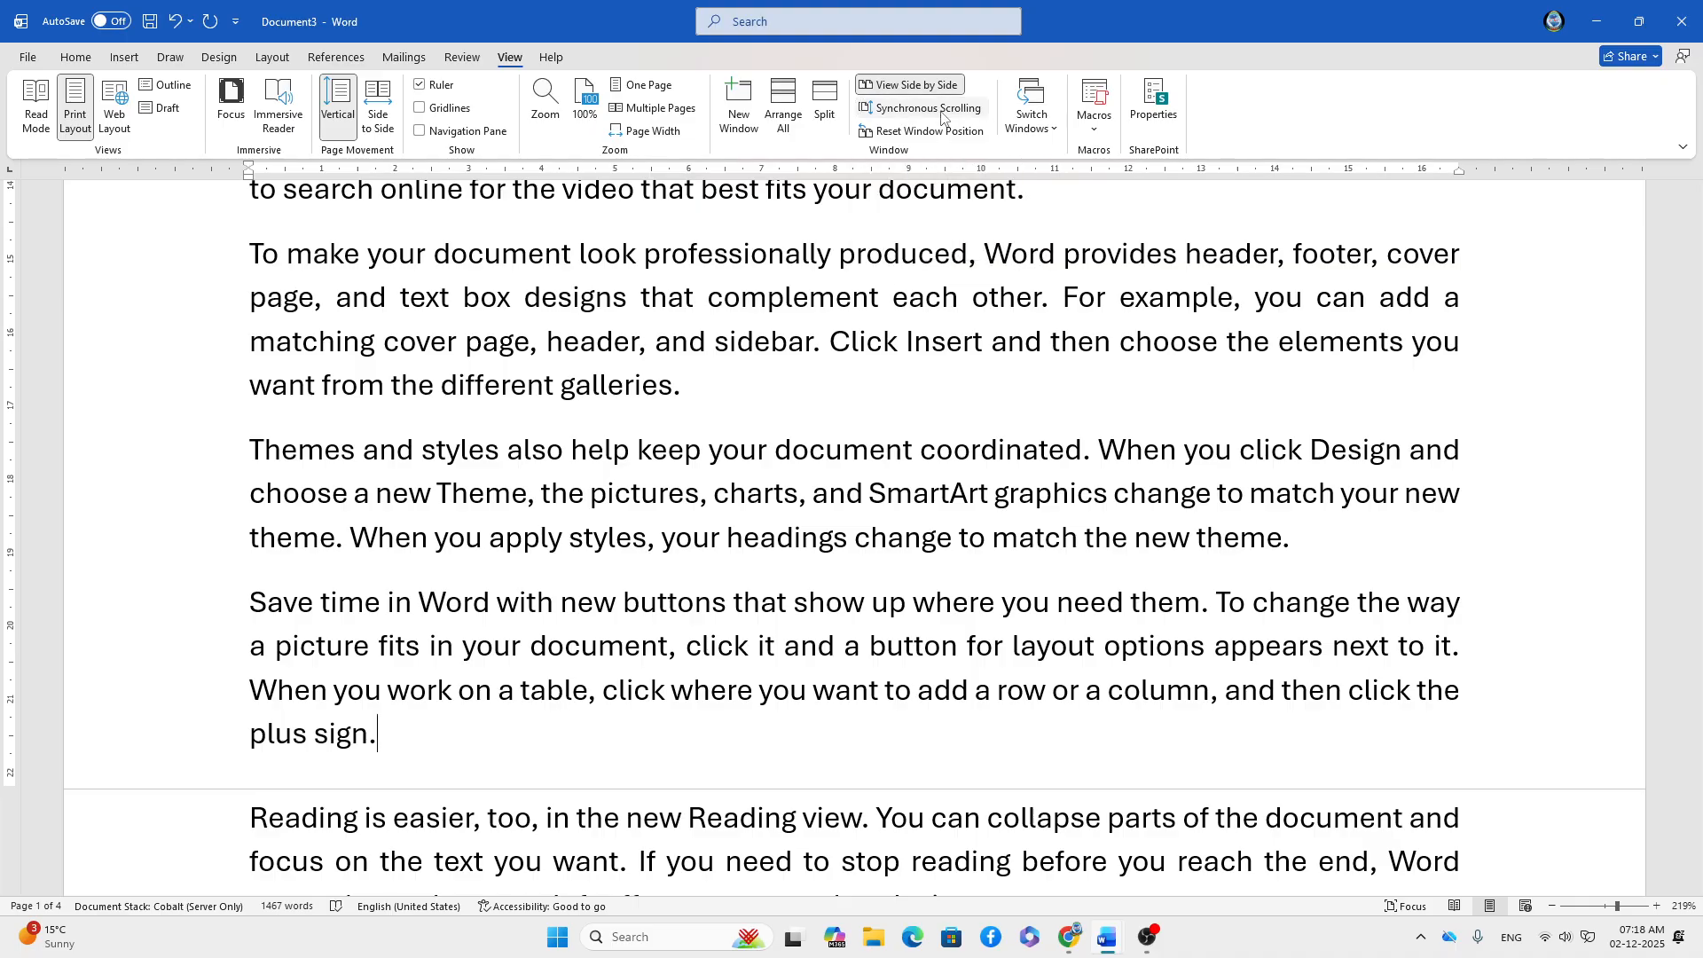
pyautogui.scroll(-5, 1053, 332)
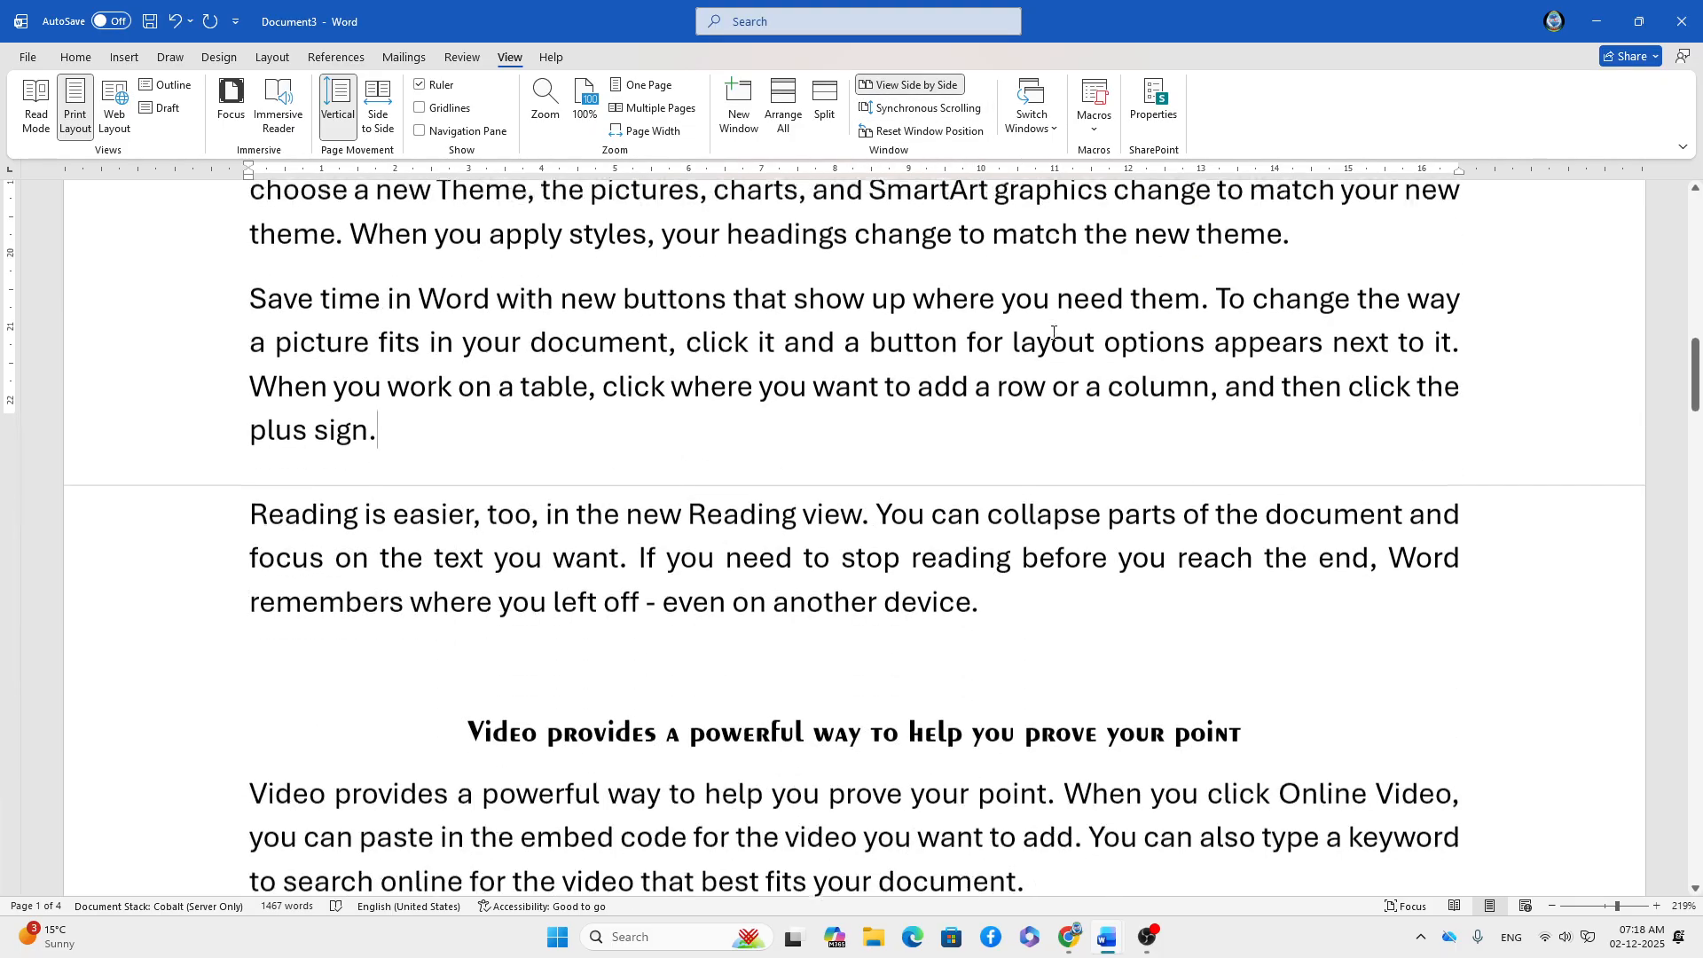
pyautogui.scroll(3, 1054, 332)
pyautogui.scroll(8, 1053, 333)
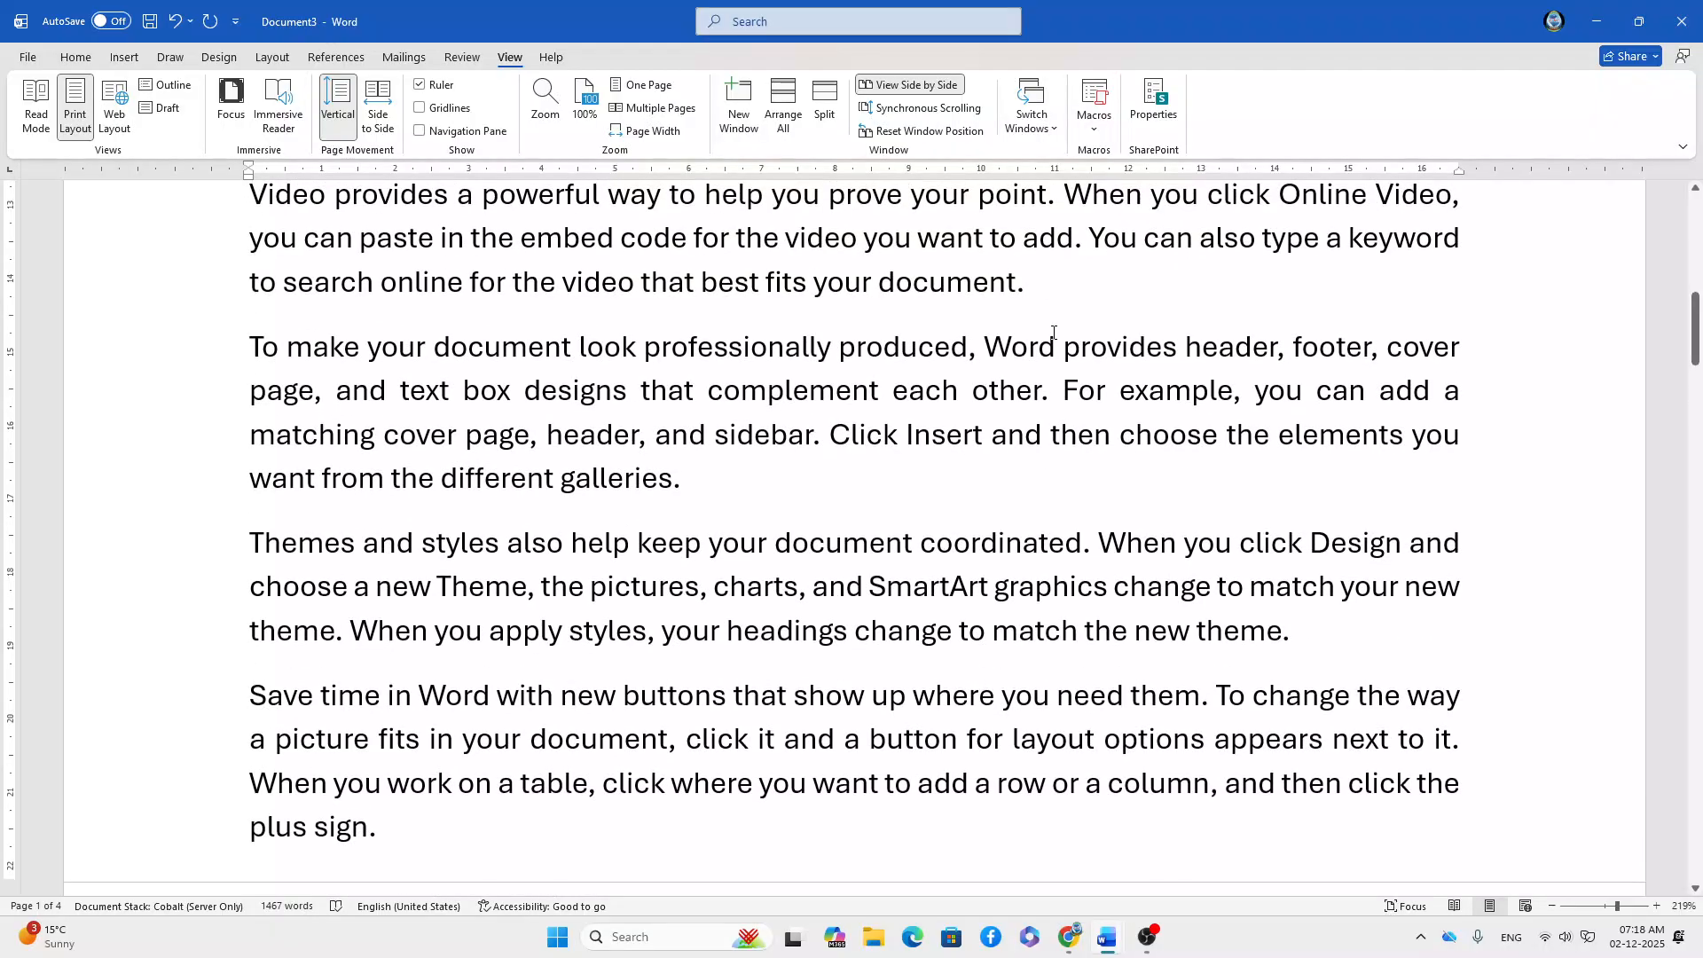
pyautogui.click(922, 113)
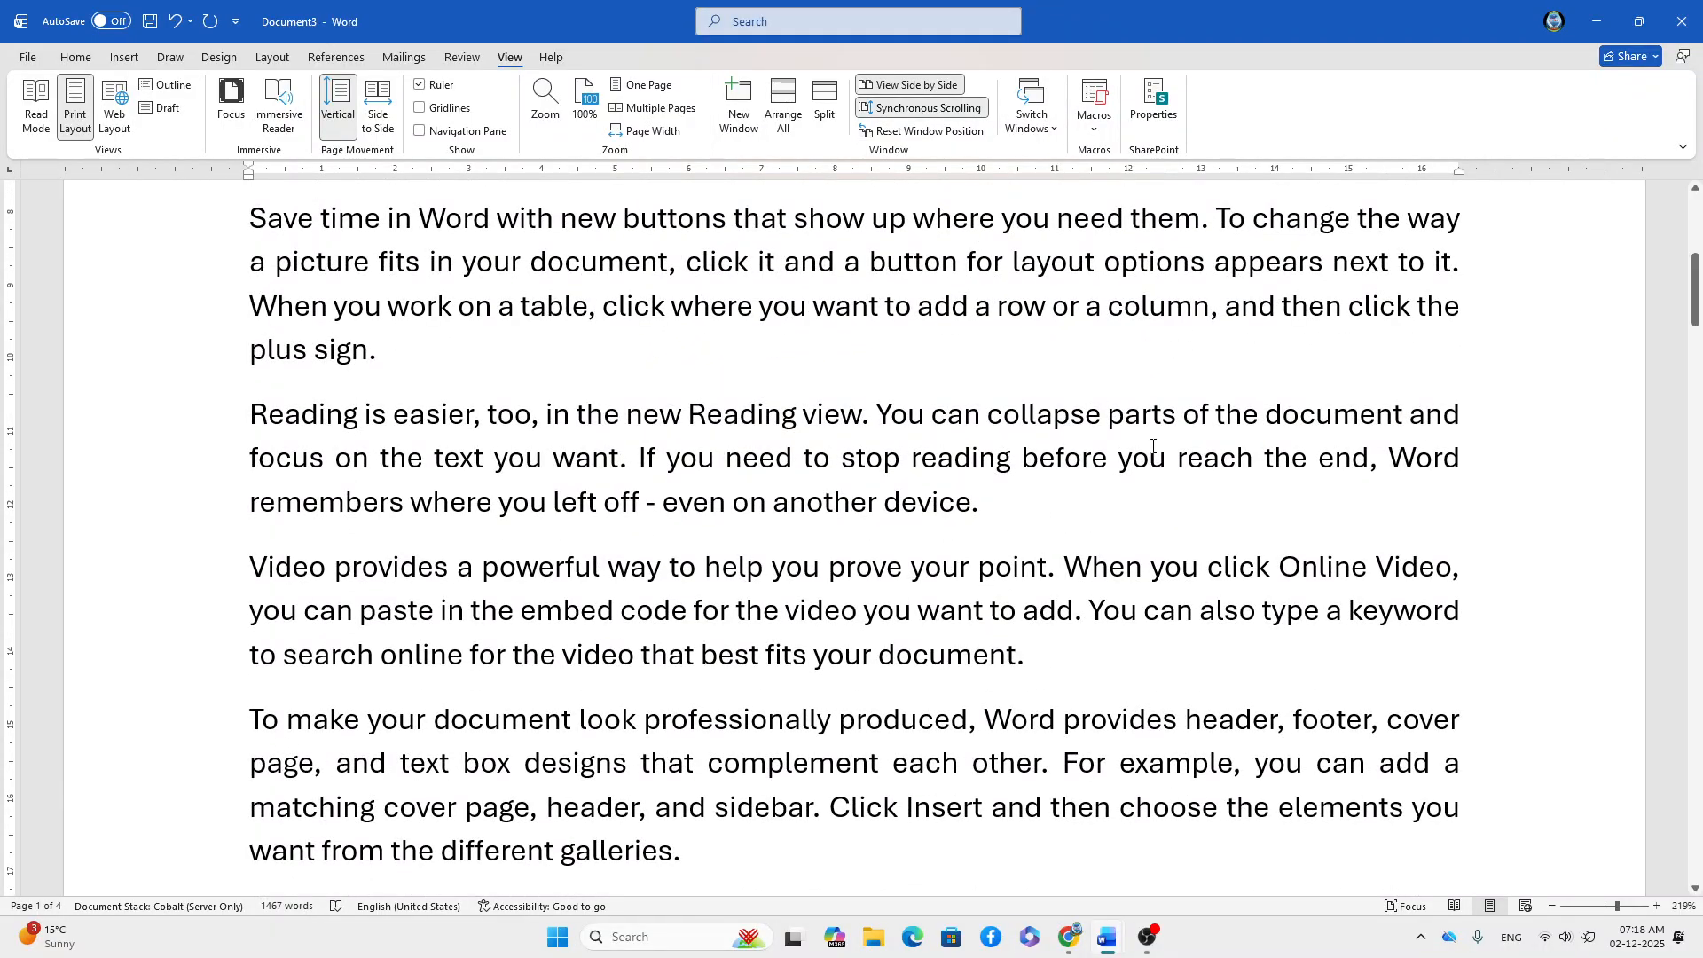
pyautogui.scroll(-4, 1151, 446)
pyautogui.scroll(-4, 1150, 447)
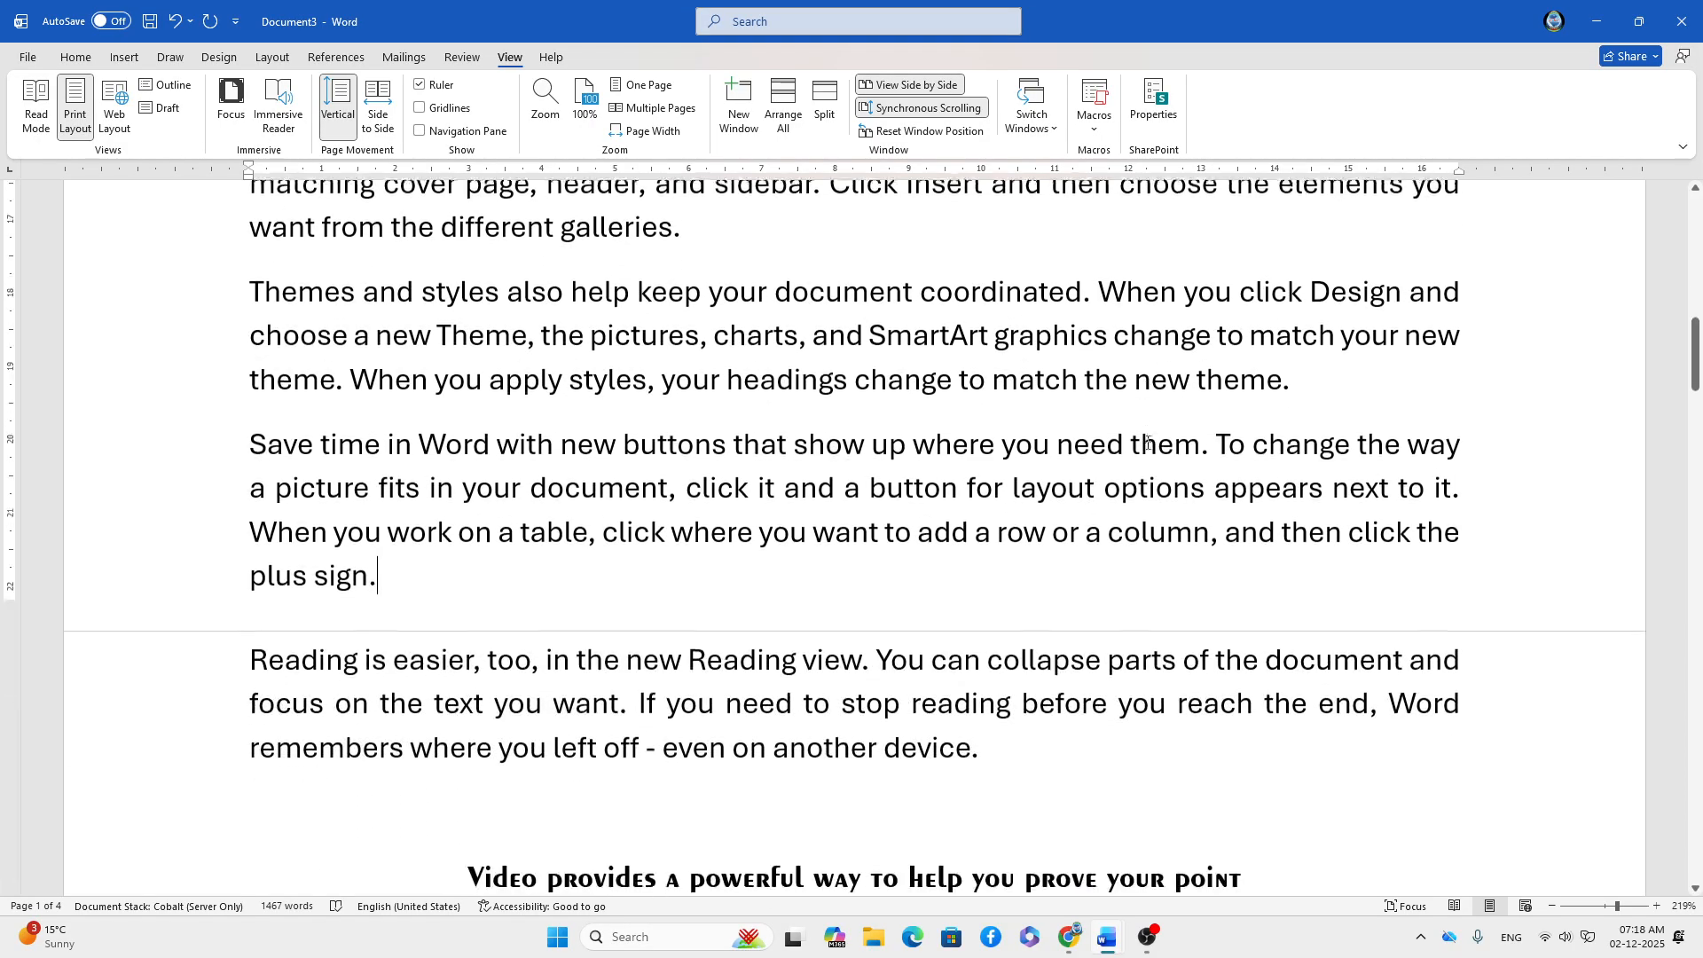
pyautogui.scroll(6, 1146, 442)
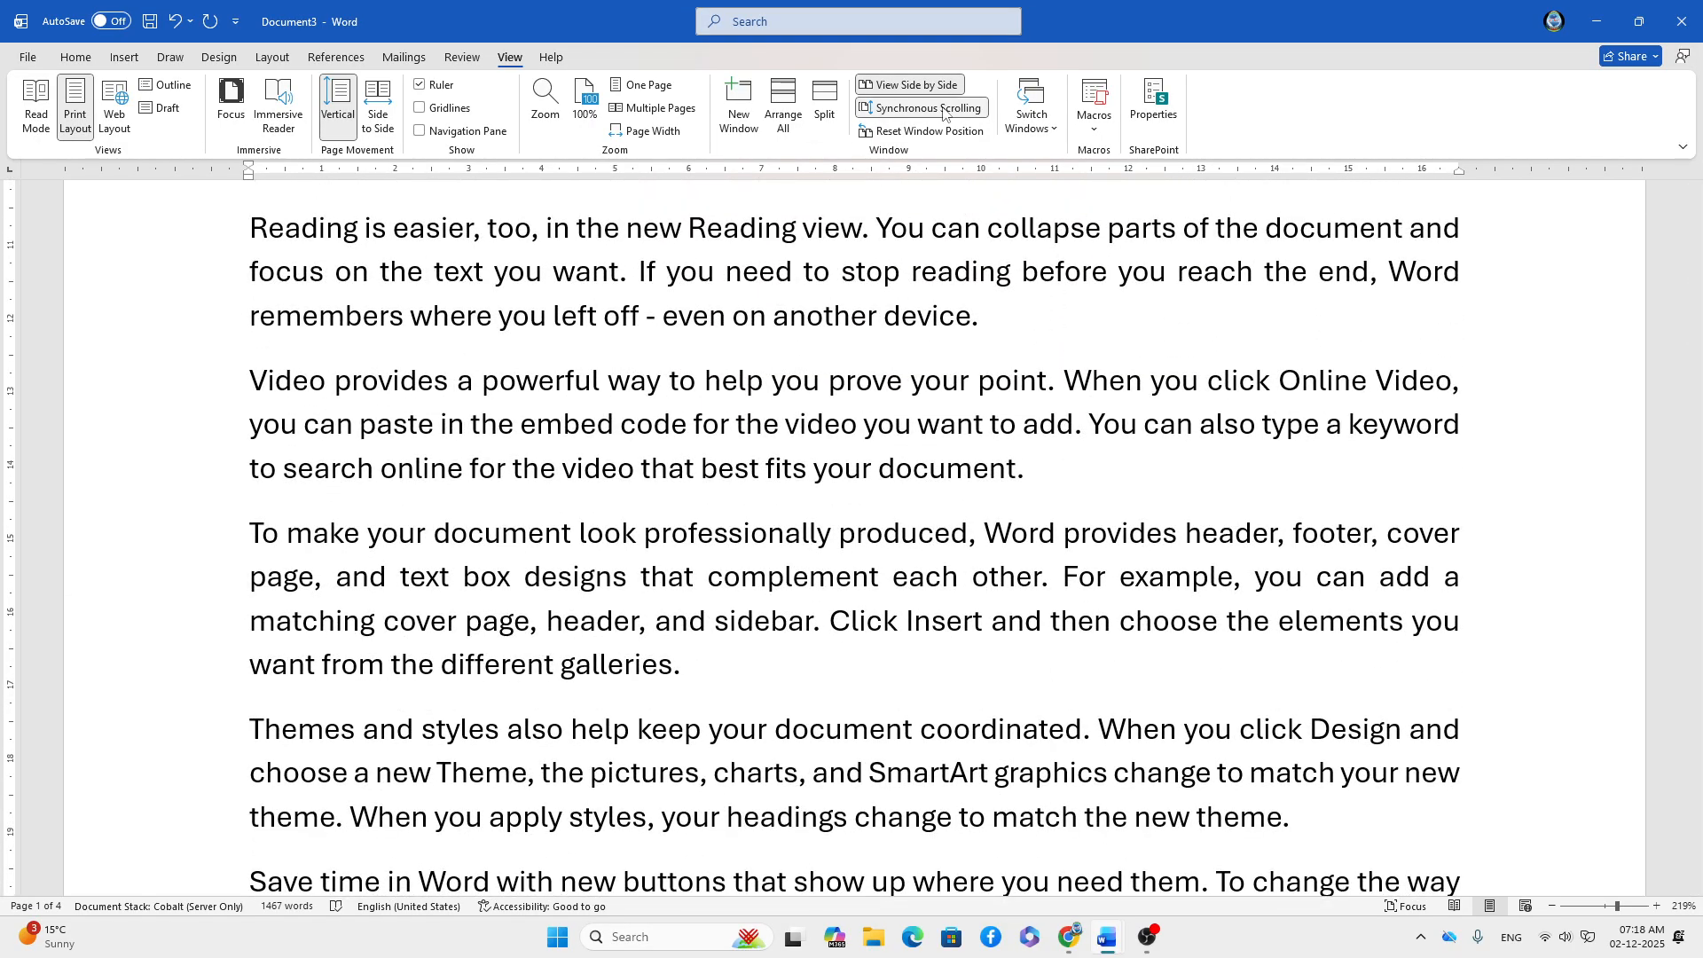
# - Try Reset Window Position on the side-by-side documents, minimize Document2 and maximize Document3 again
pyautogui.click(896, 135)
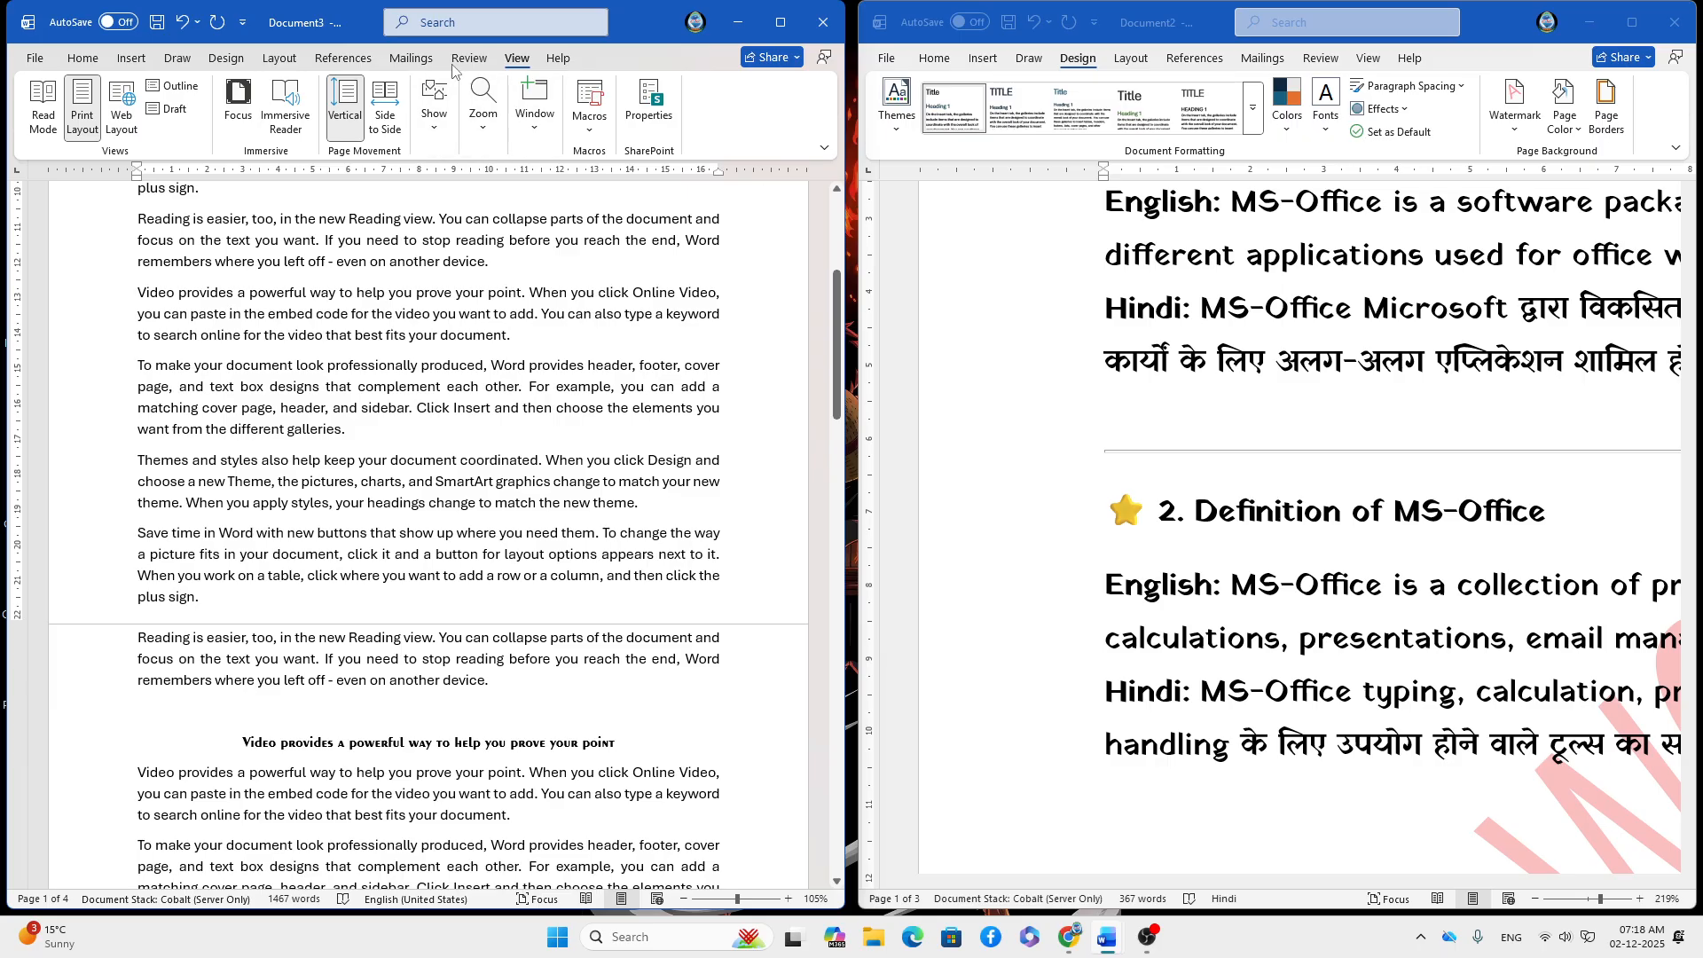
pyautogui.click(1588, 30)
pyautogui.click(781, 22)
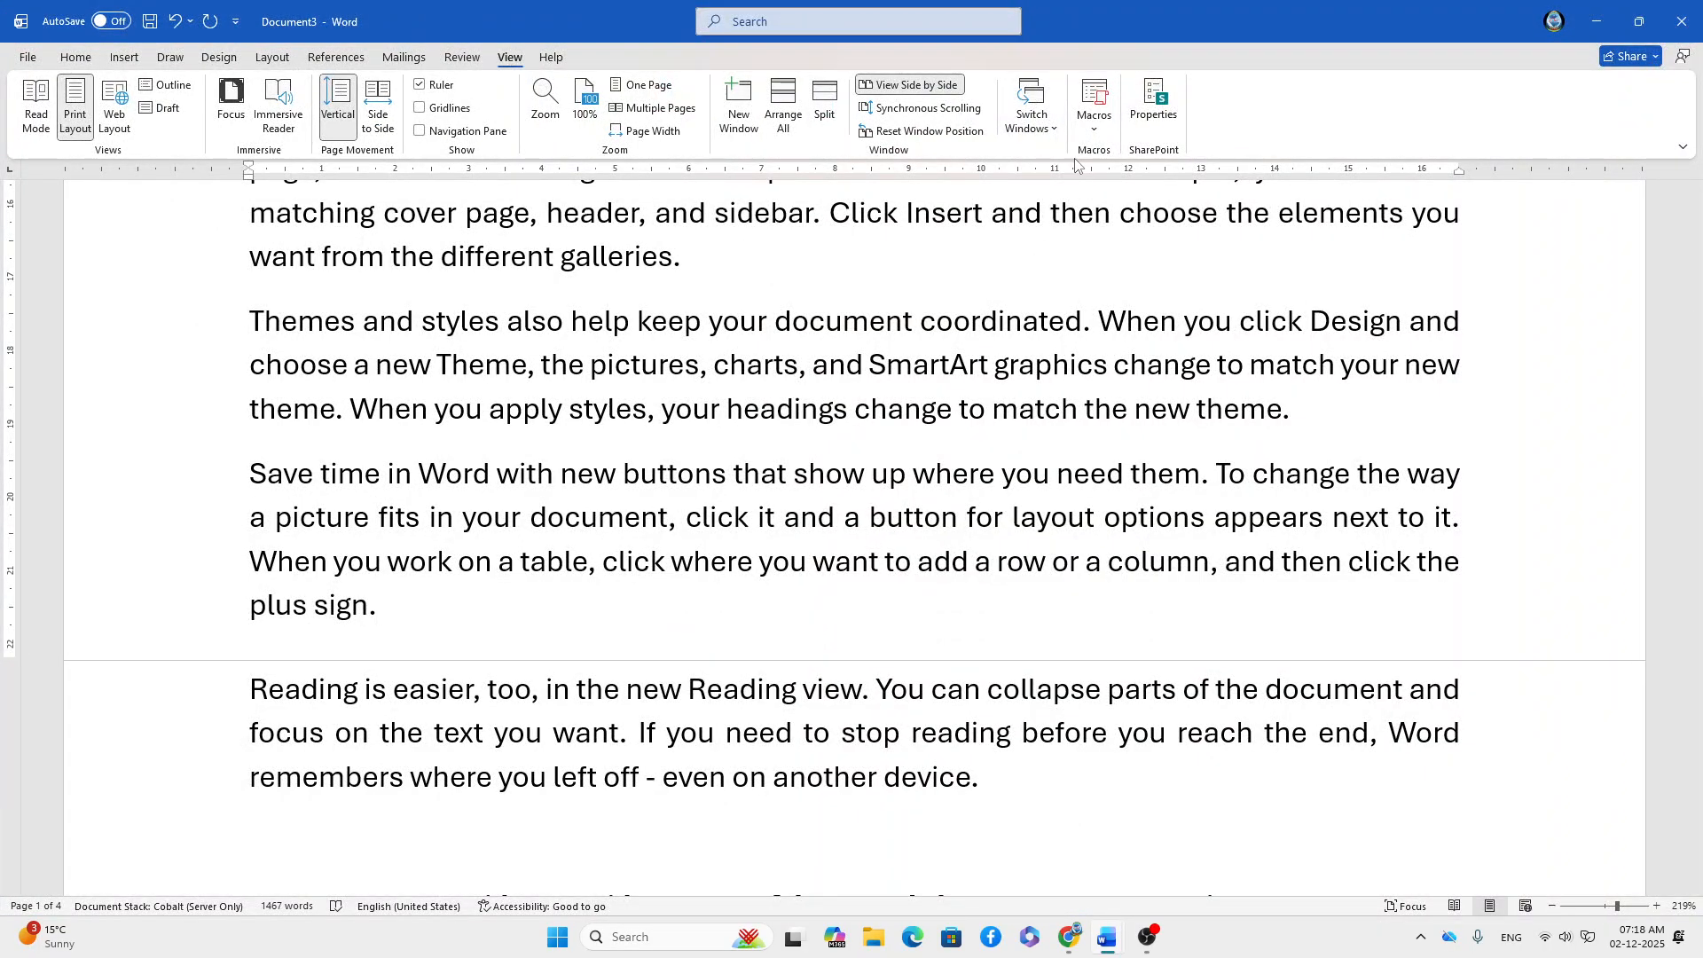
# - Use Switch Windows to choose between Document2 and Document3, minimizing Document2 after each visit
pyautogui.click(1054, 129)
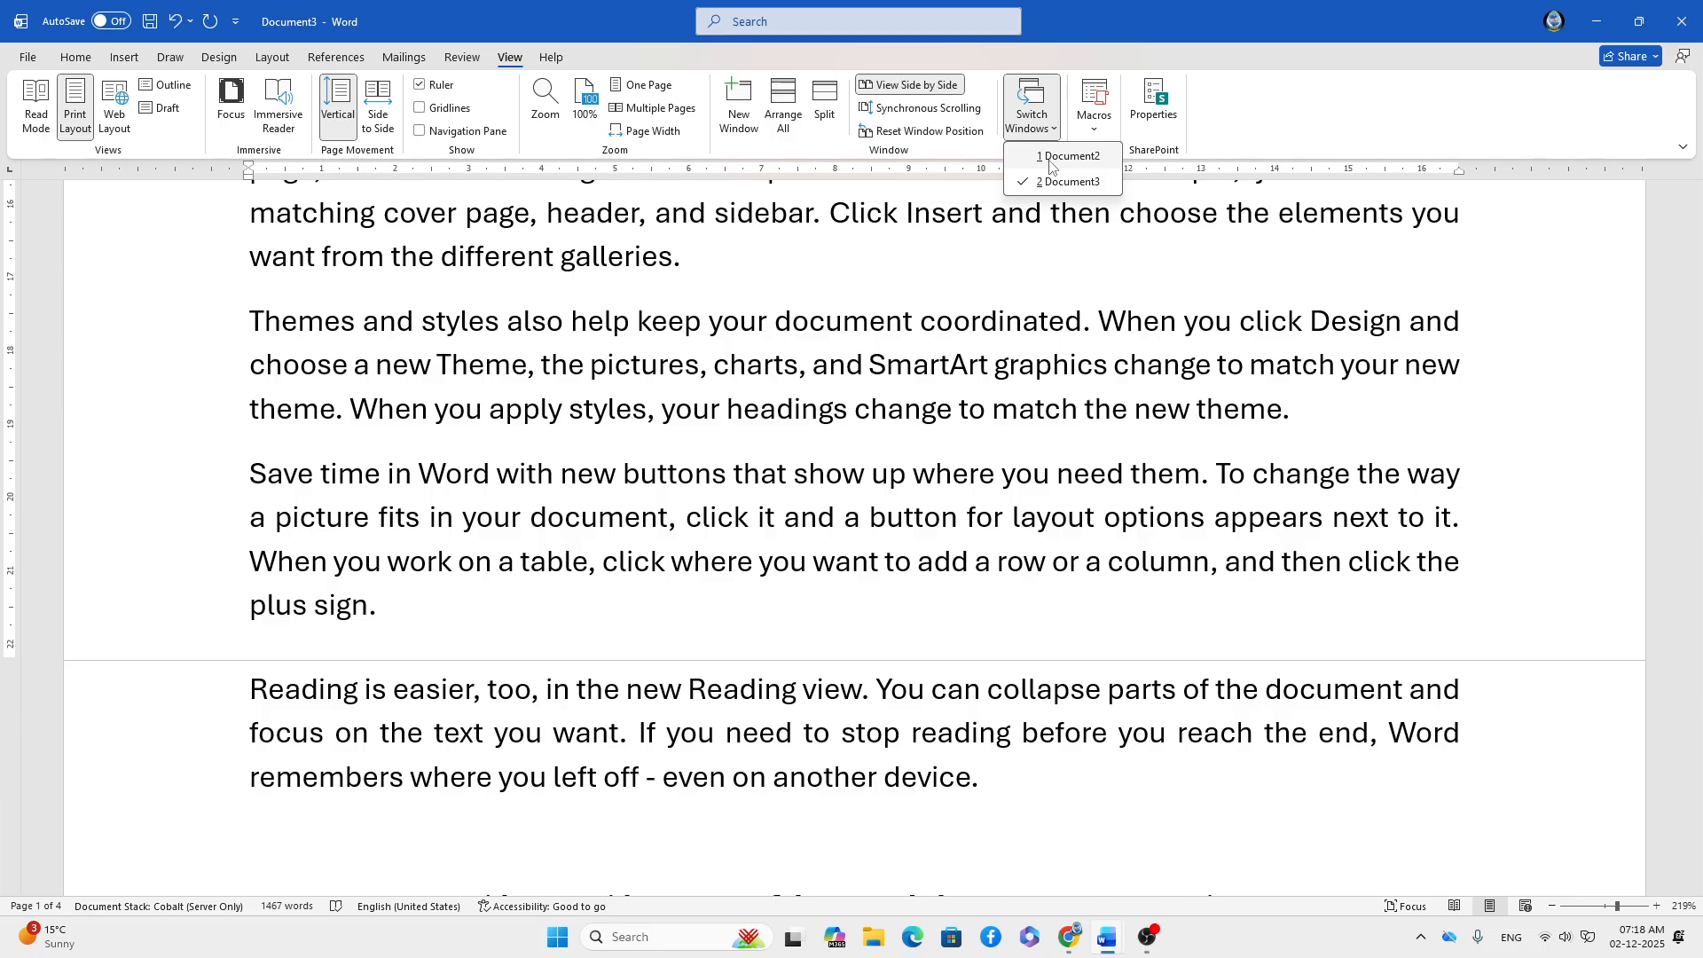
pyautogui.click(1056, 158)
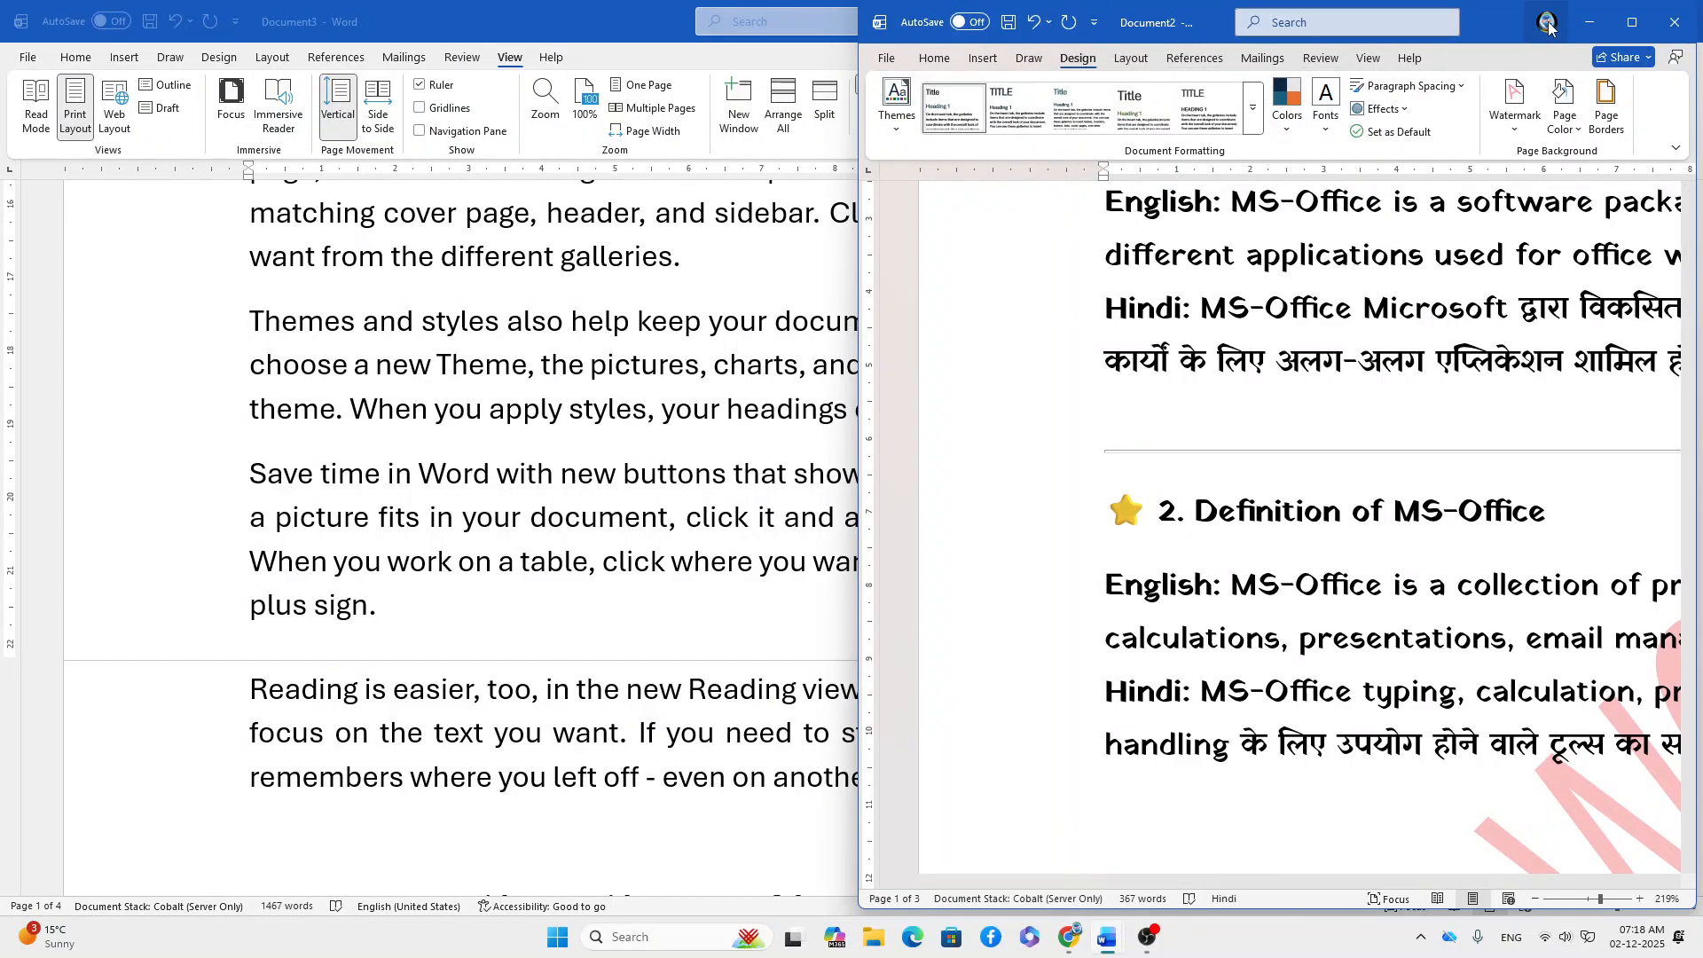
pyautogui.click(1589, 23)
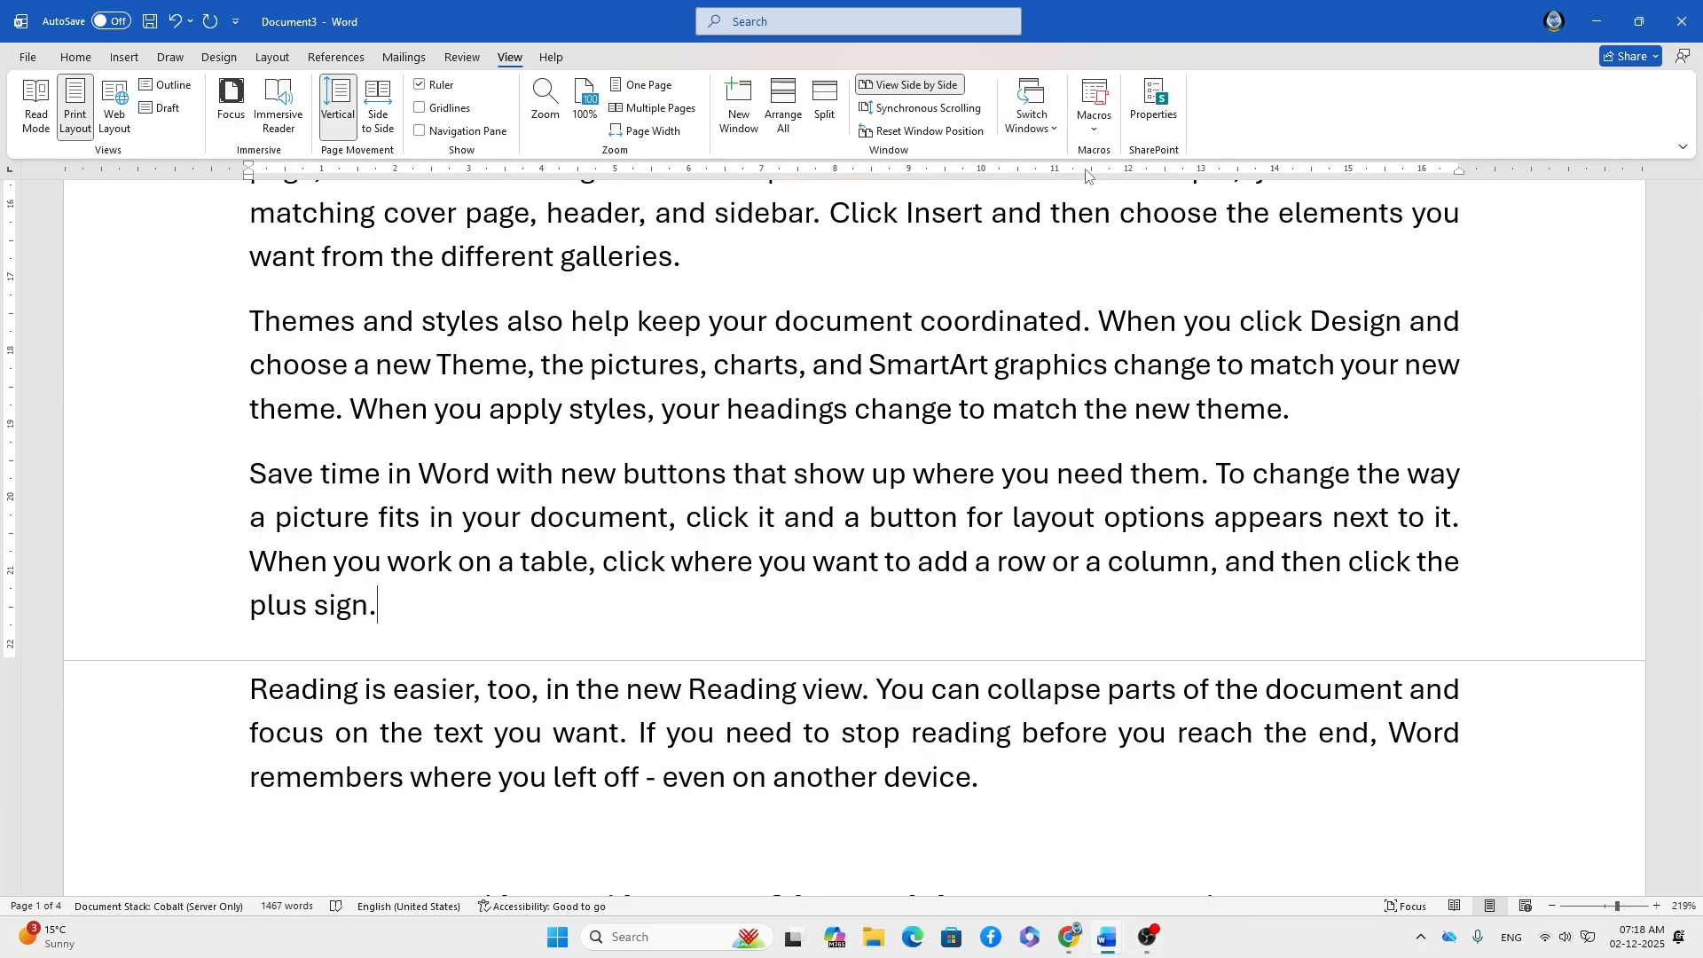
pyautogui.click(1042, 124)
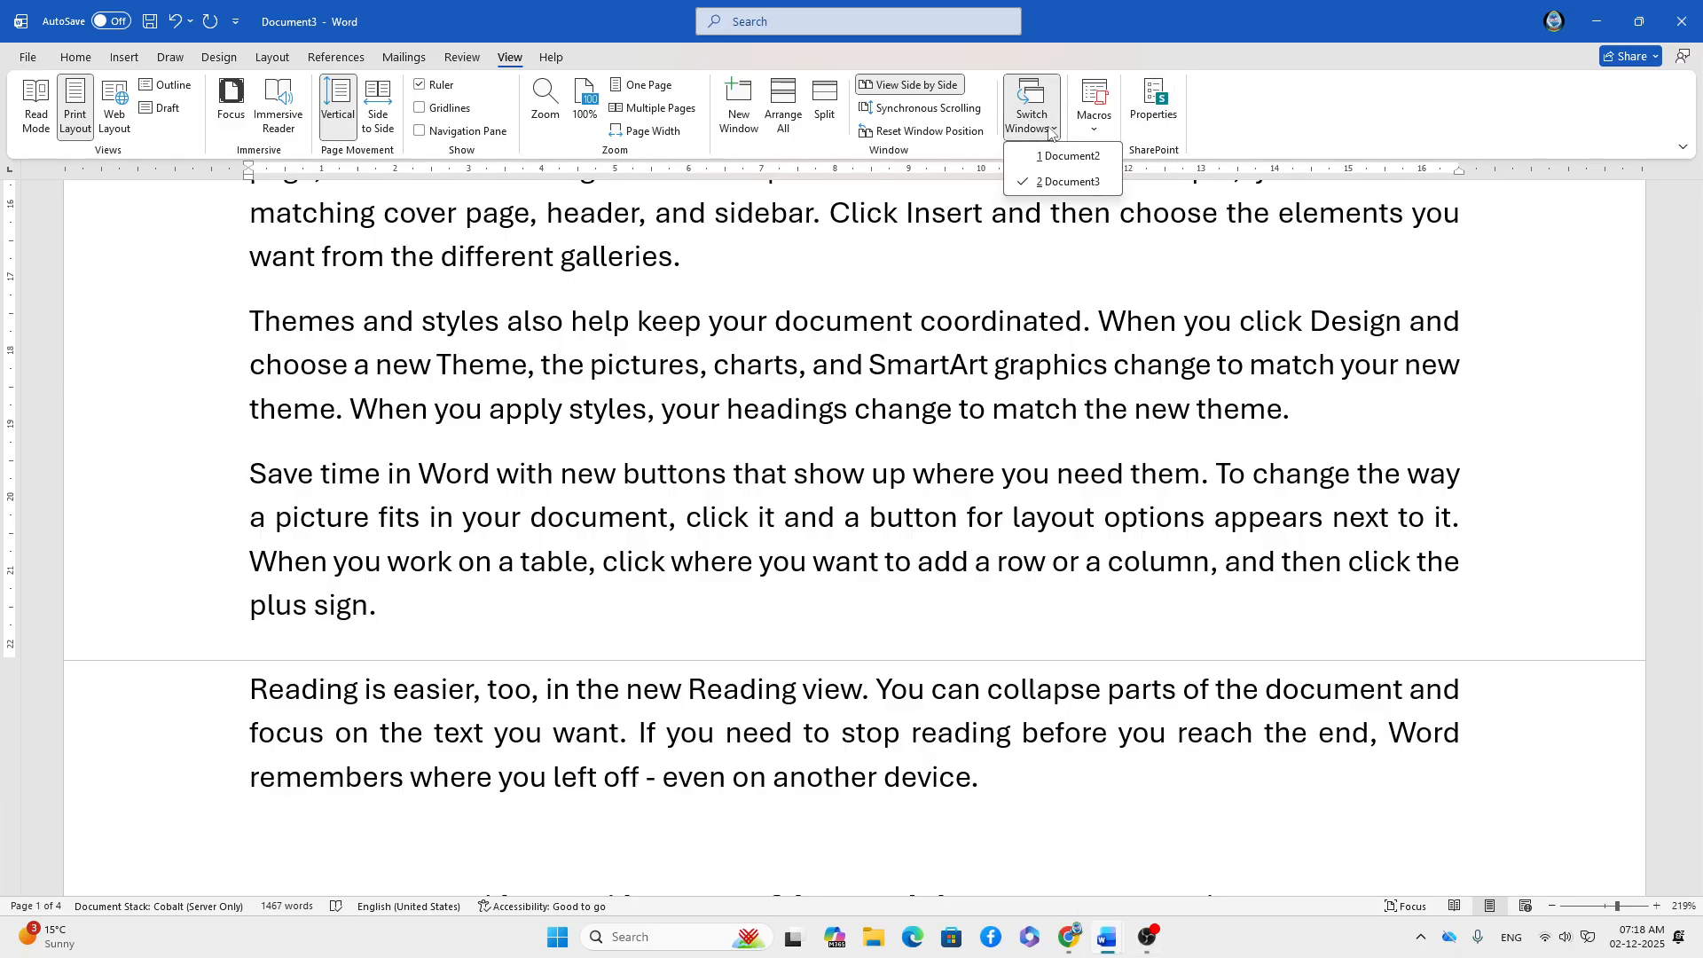
pyautogui.click(1072, 188)
pyautogui.click(1033, 133)
pyautogui.click(1065, 166)
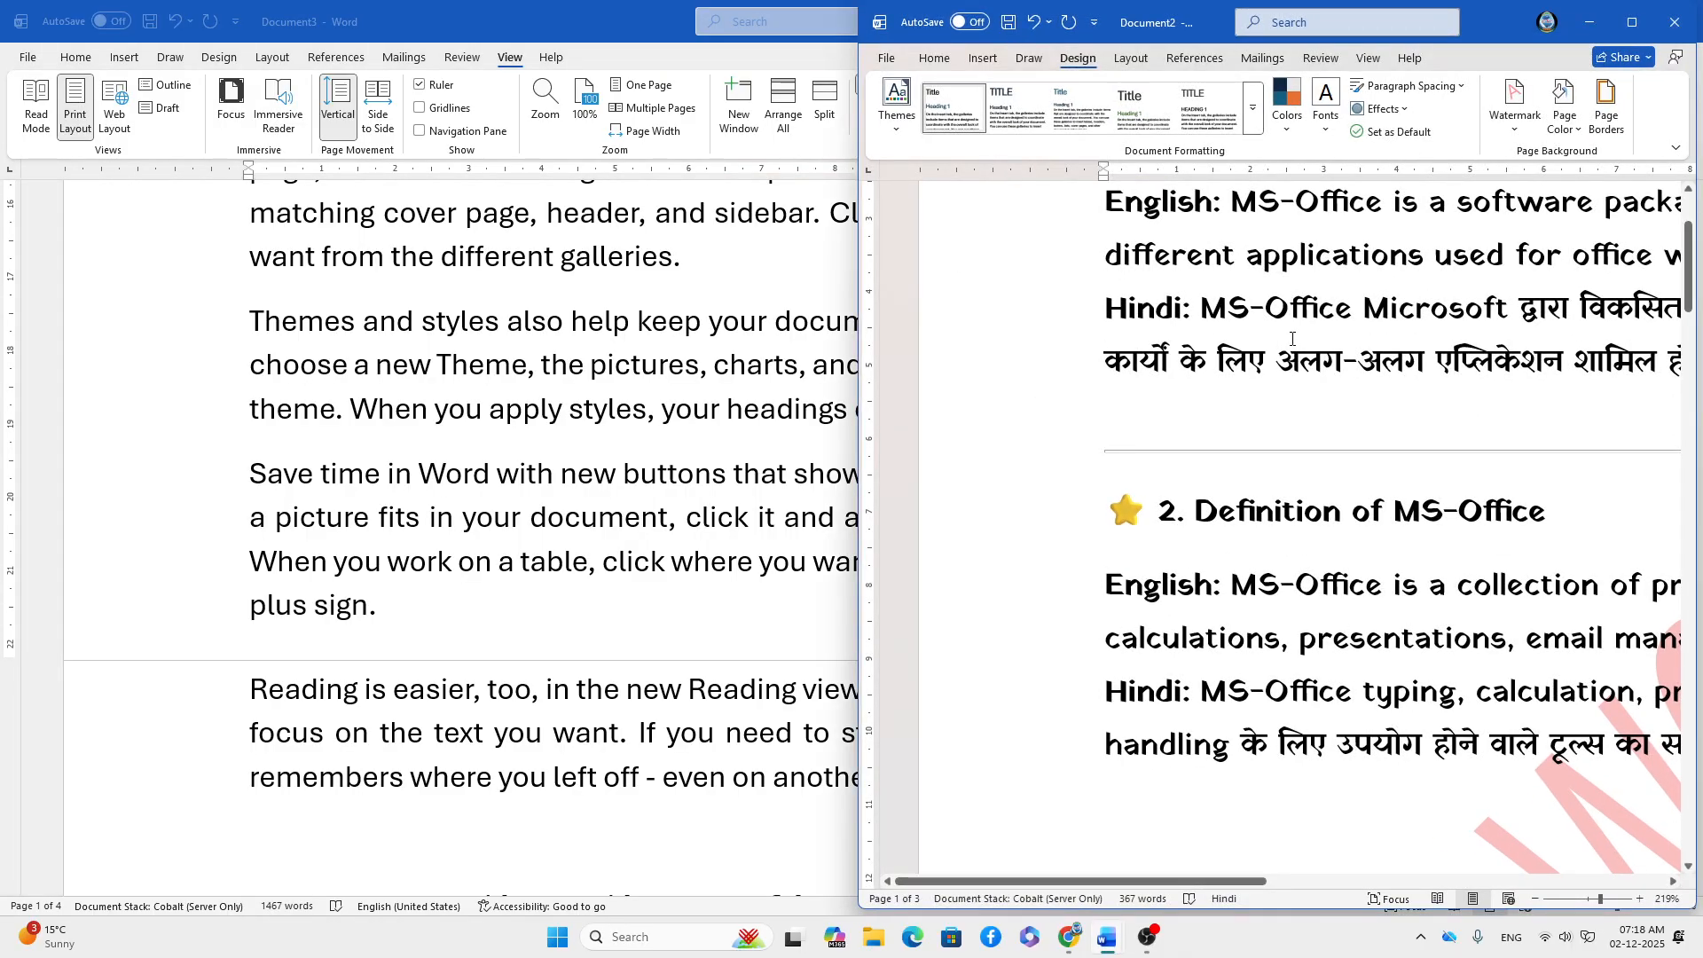
pyautogui.click(1594, 26)
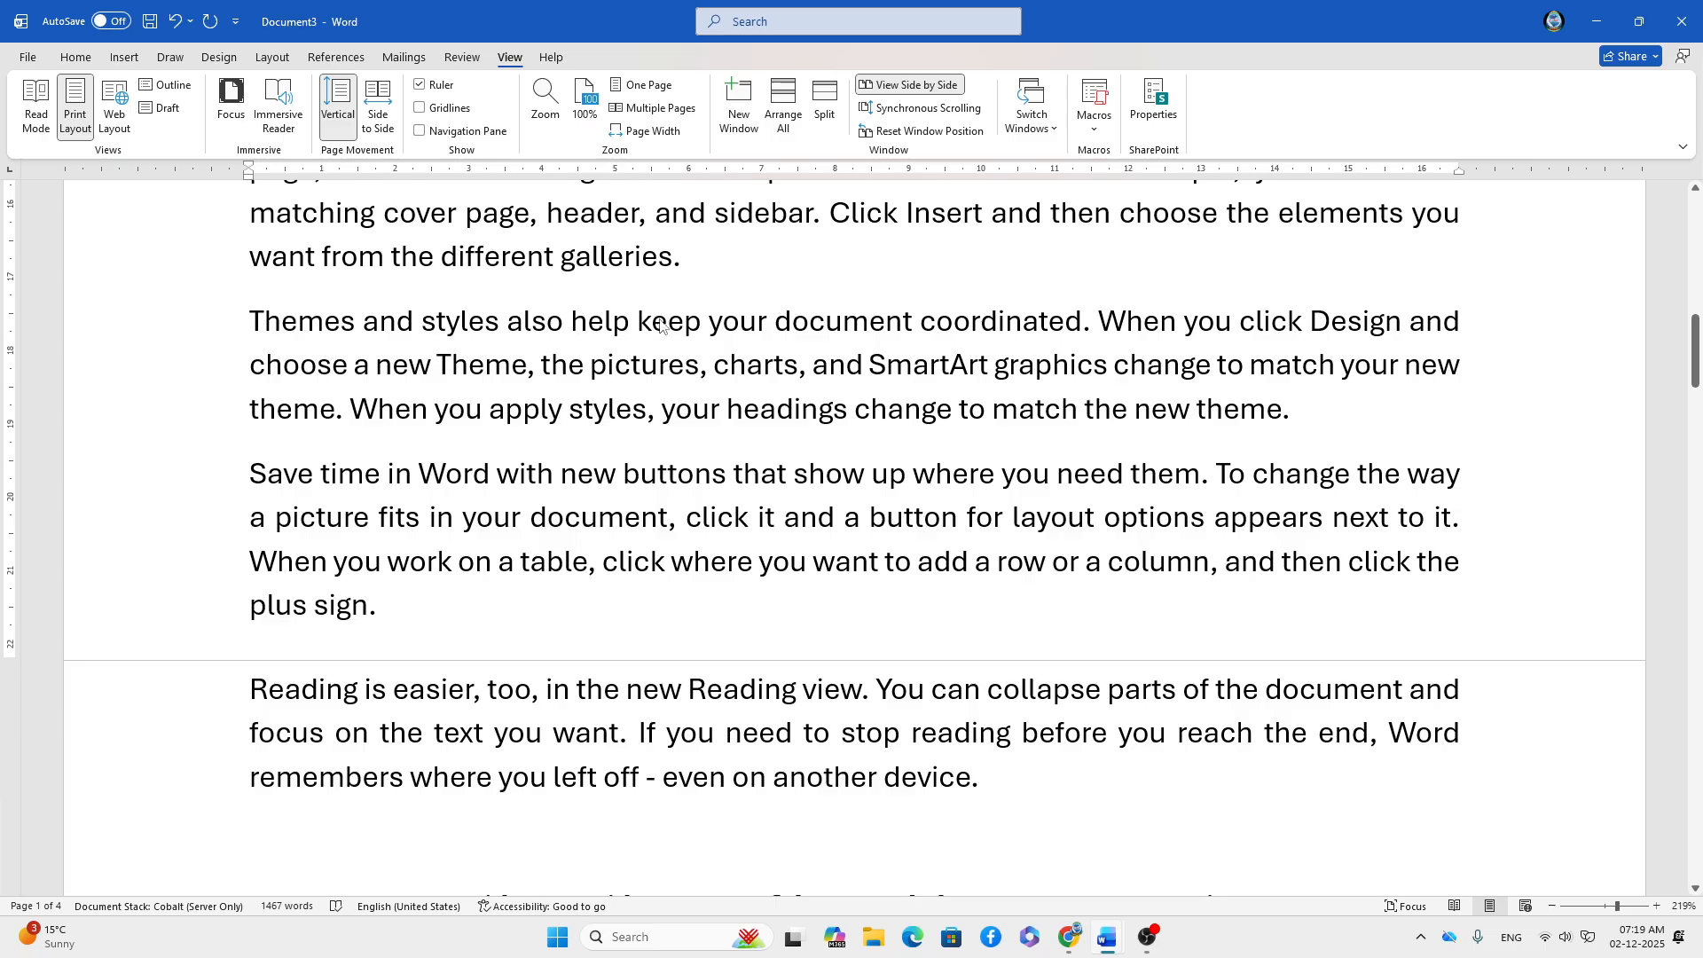
# - Minimize Document3, open the recent file Computer Fundamentals 25-26 from Document2's start page and return to Document3
pyautogui.click(1597, 20)
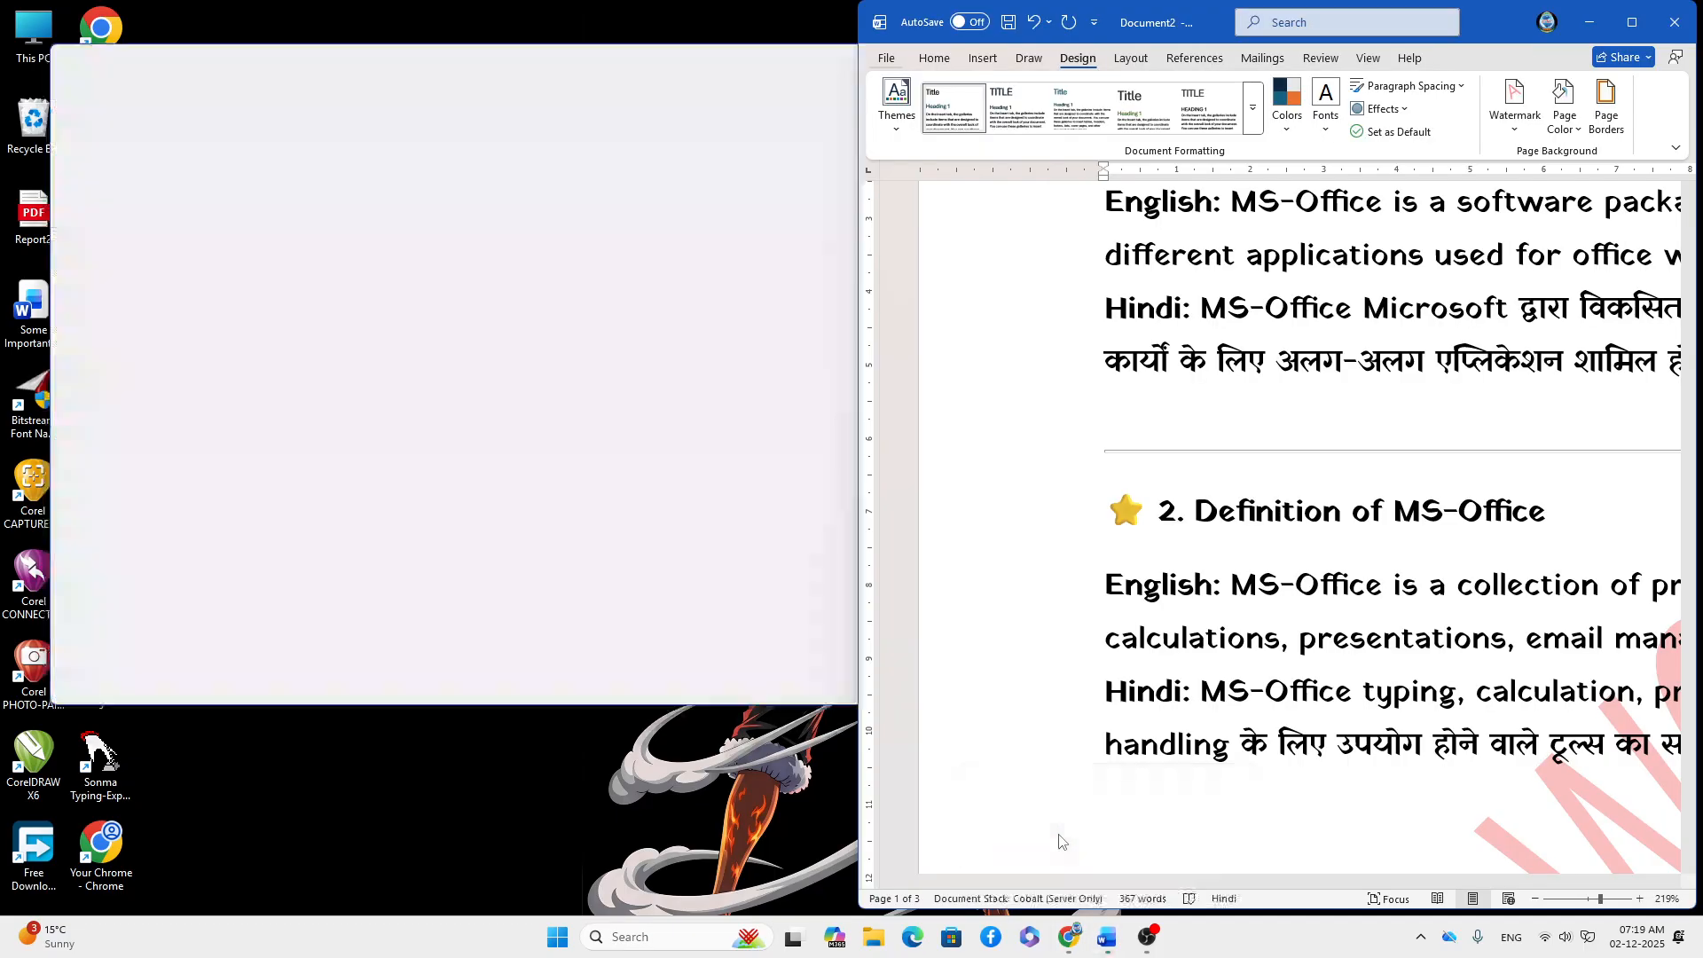
pyautogui.click(1162, 833)
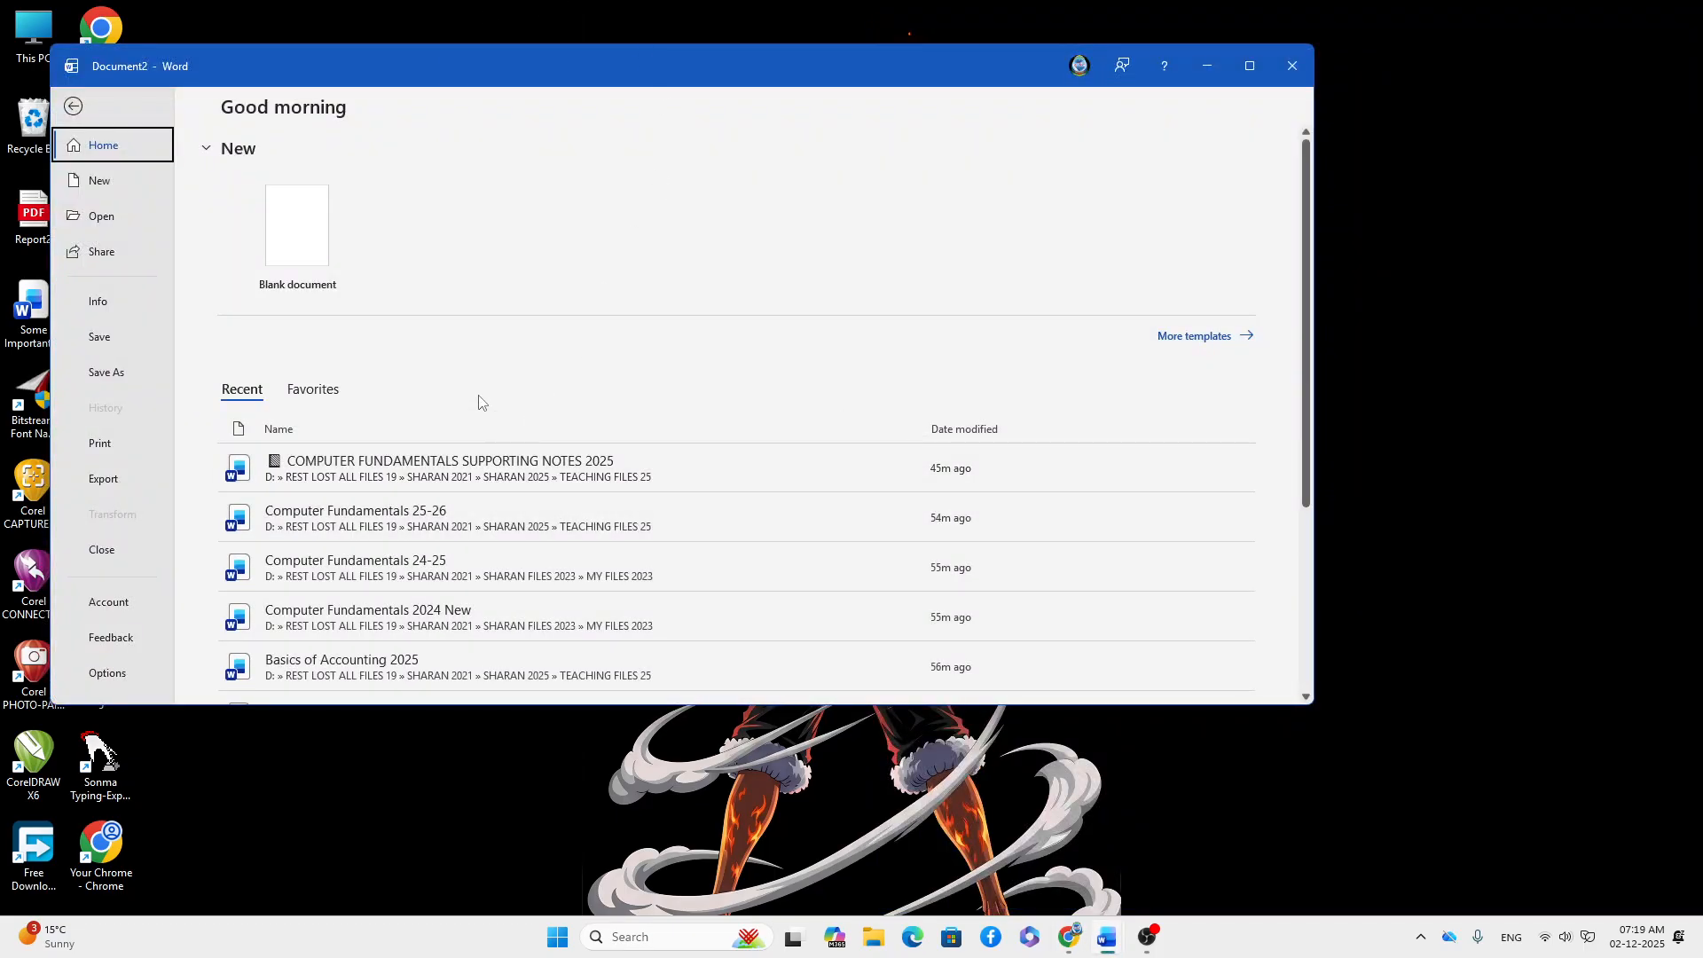
pyautogui.click(408, 519)
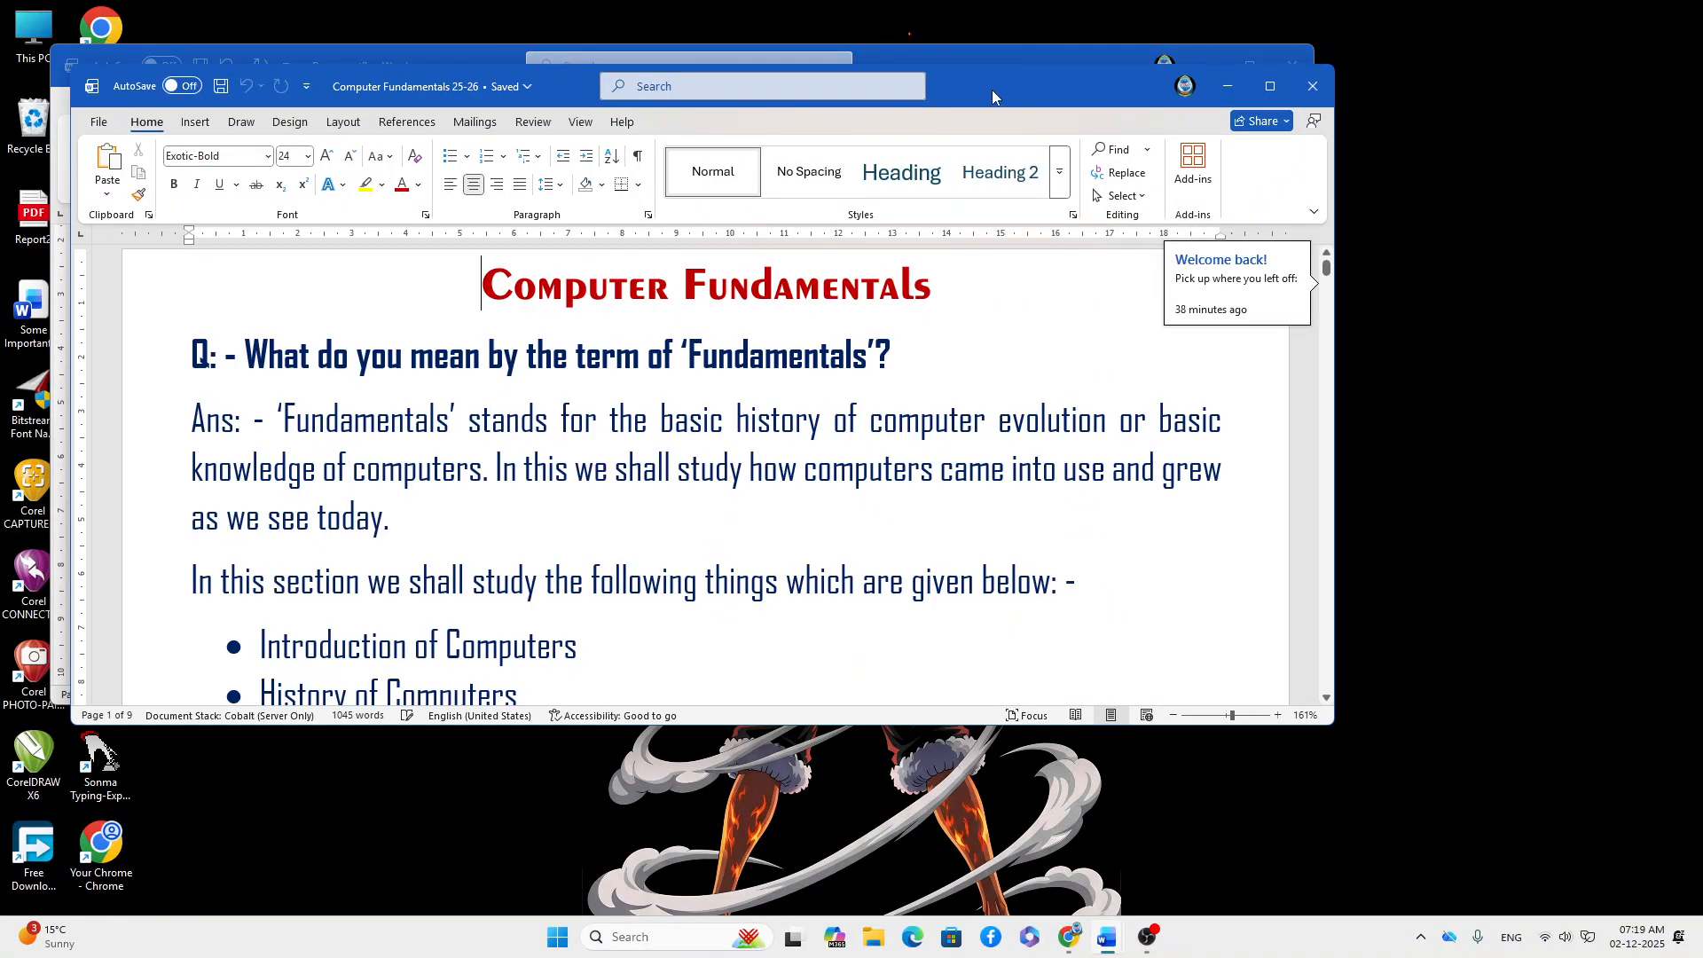
pyautogui.moveTo(989, 106); pyautogui.dragTo(1070, 253)
pyautogui.click(694, 197)
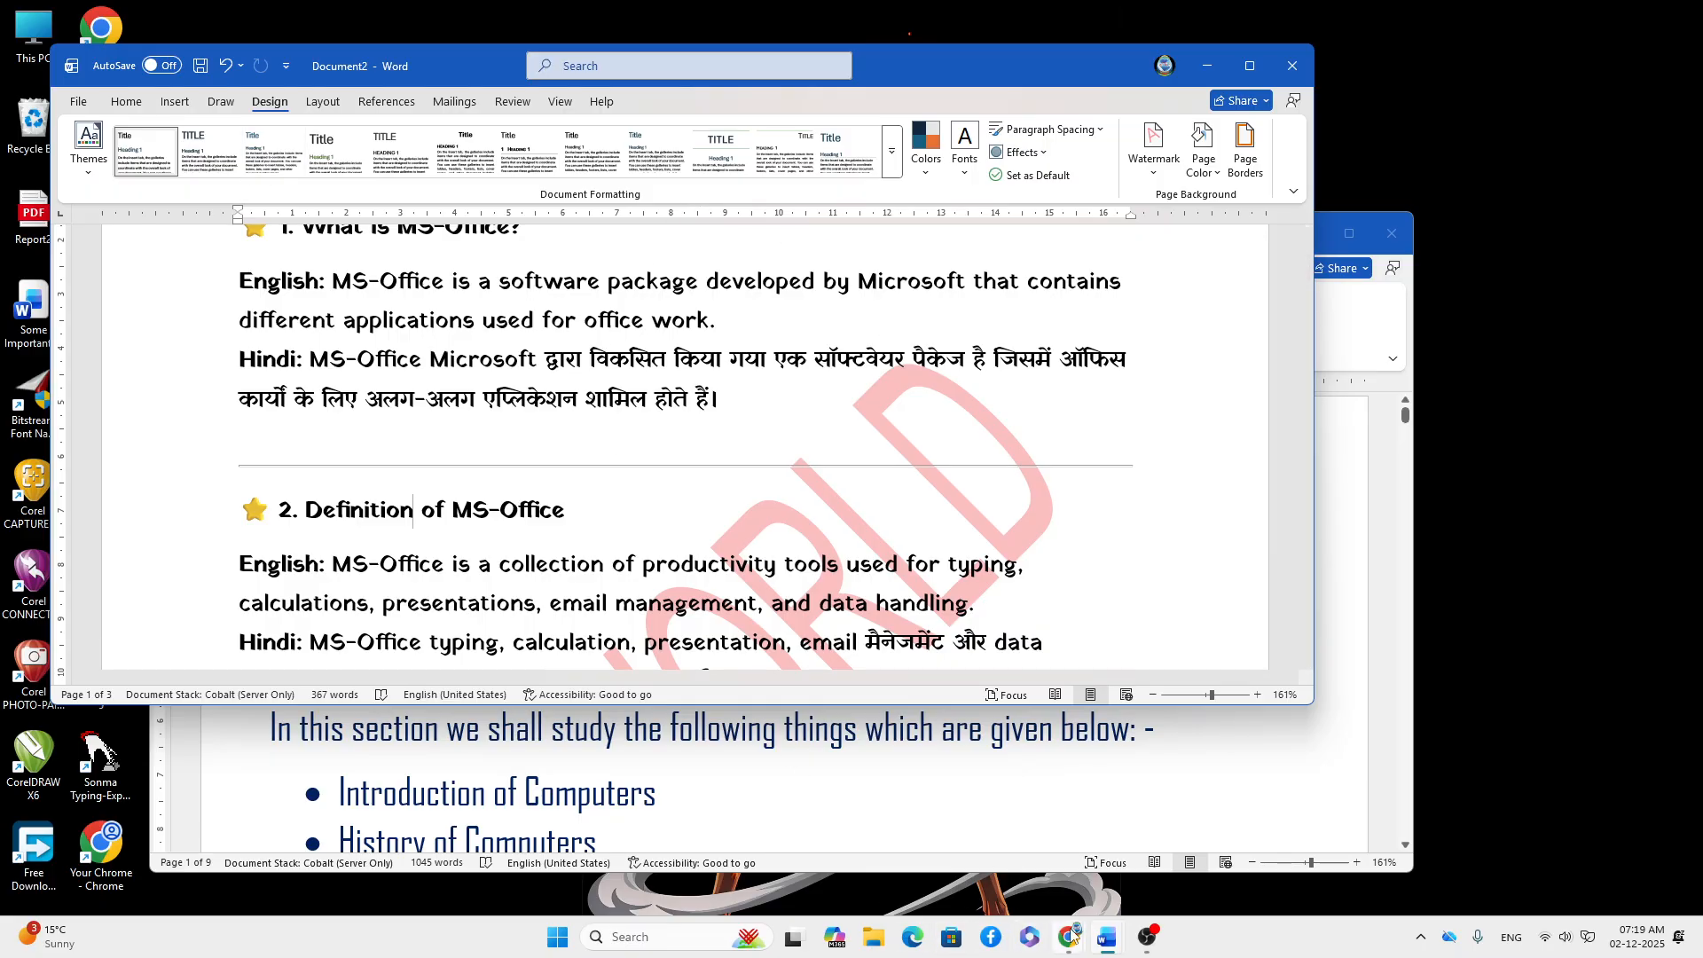
pyautogui.moveTo(1108, 945)
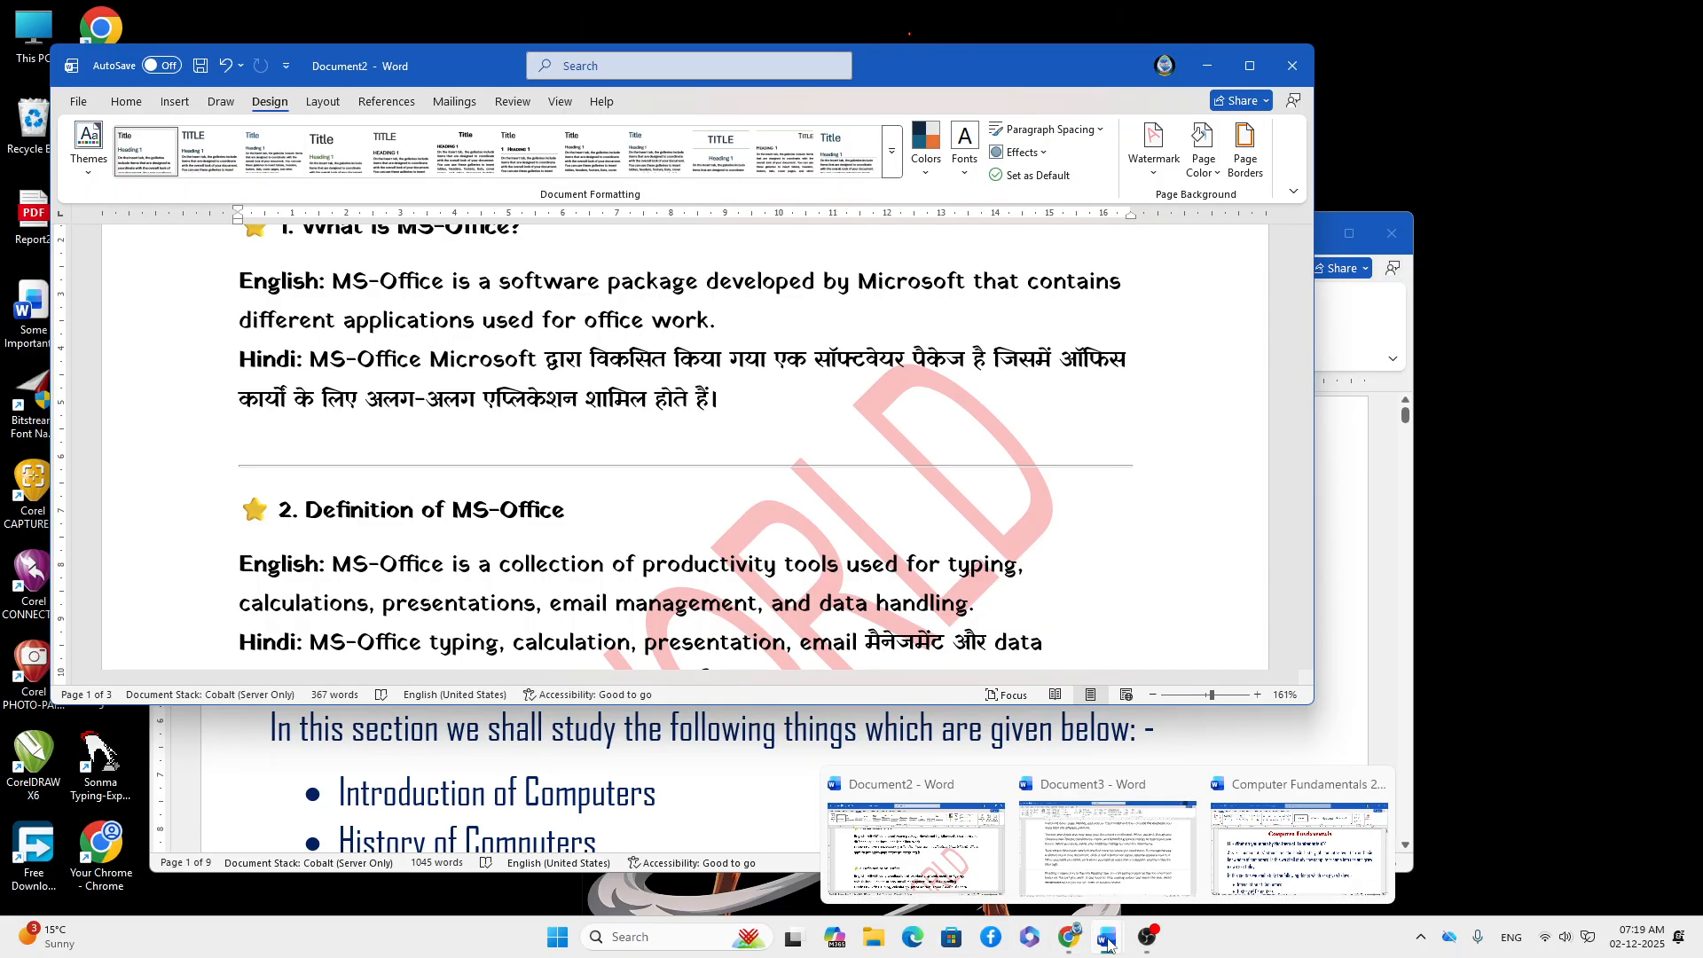
pyautogui.click(1127, 878)
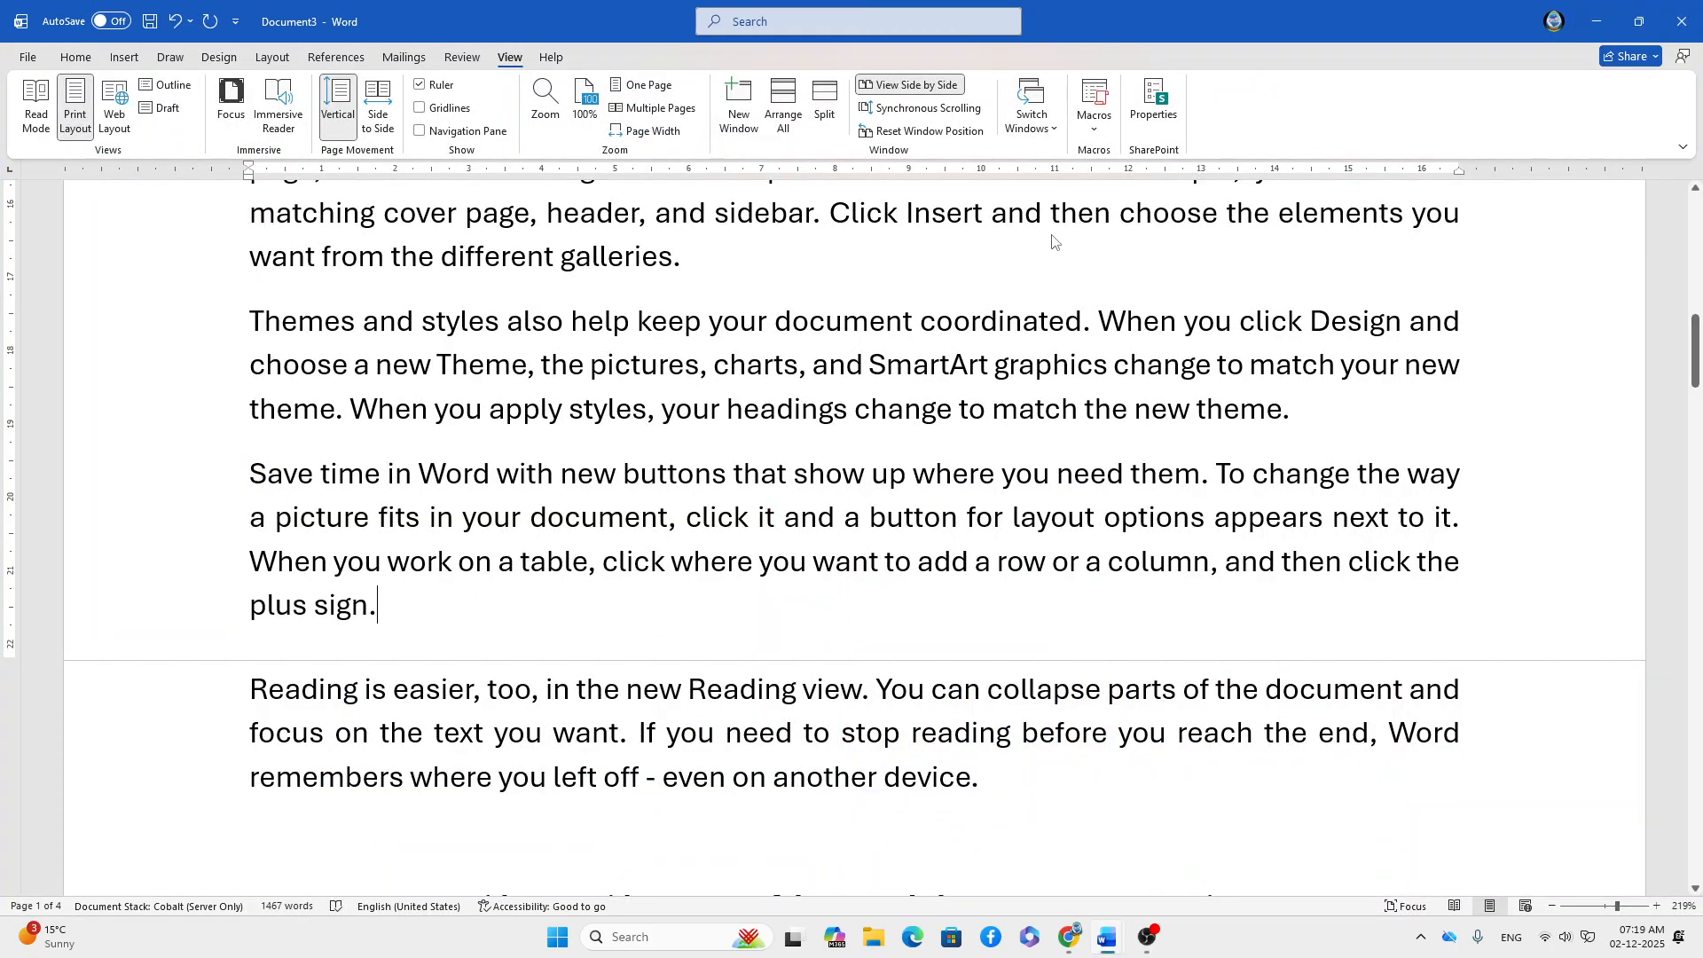
# - Use Switch Windows to bring up Computer Fundamentals 25-26, return to Document3, switch to Document2 and return again
pyautogui.click(1050, 133)
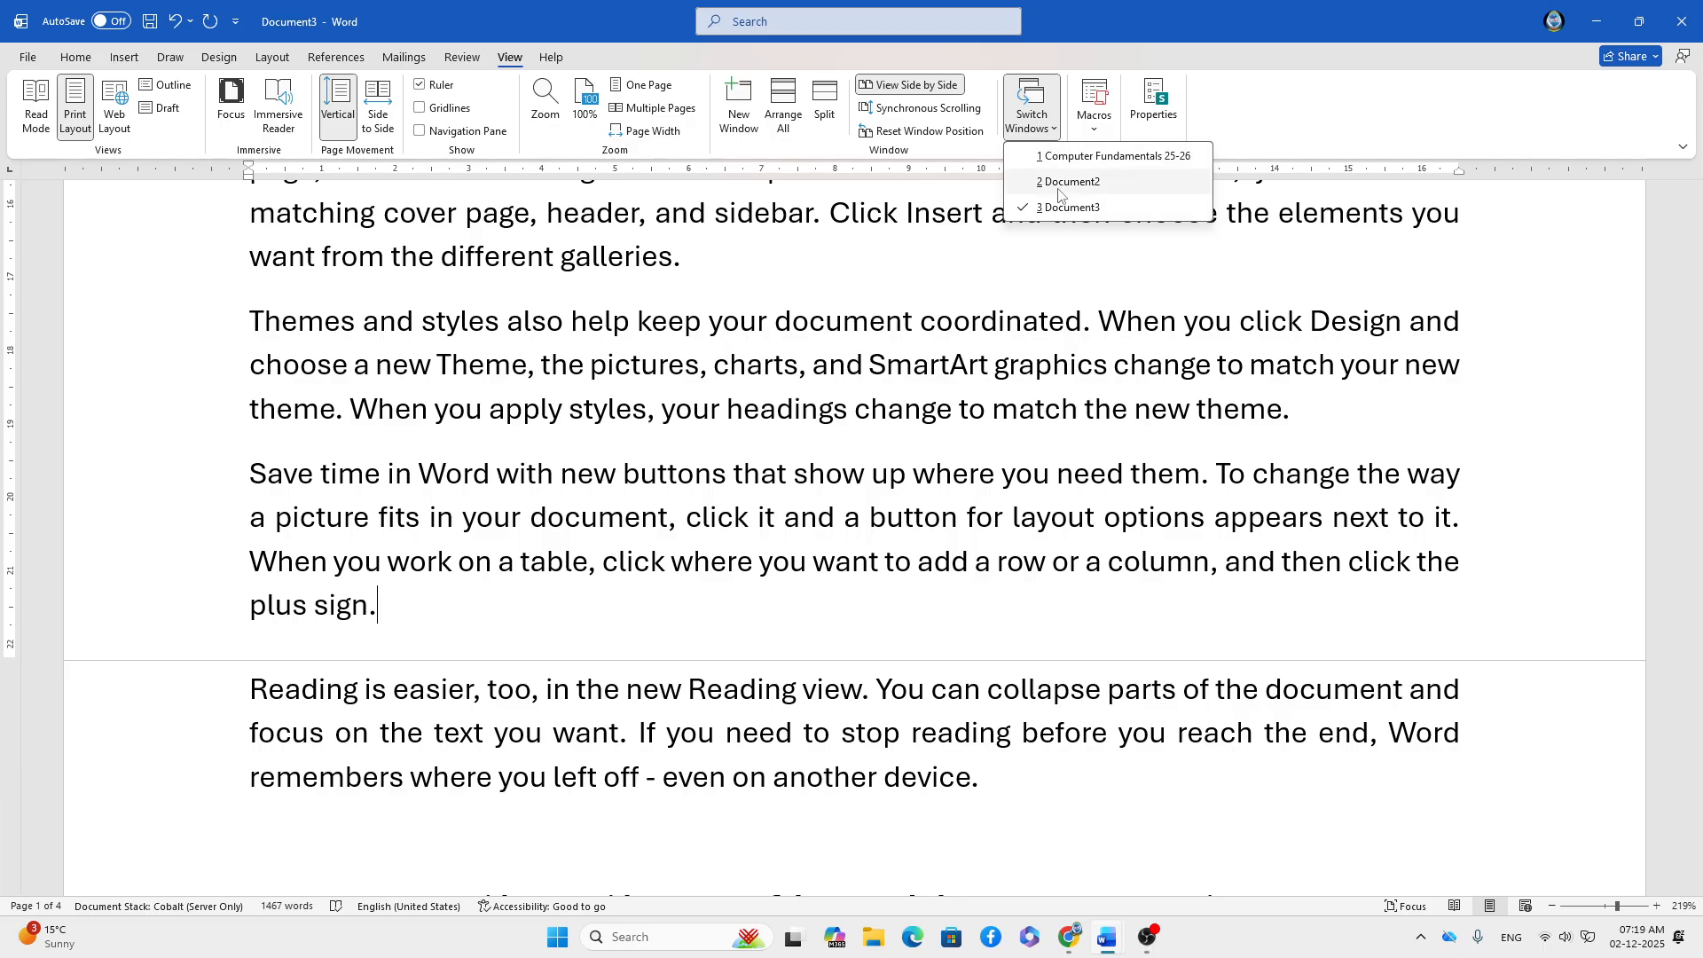
pyautogui.click(1075, 159)
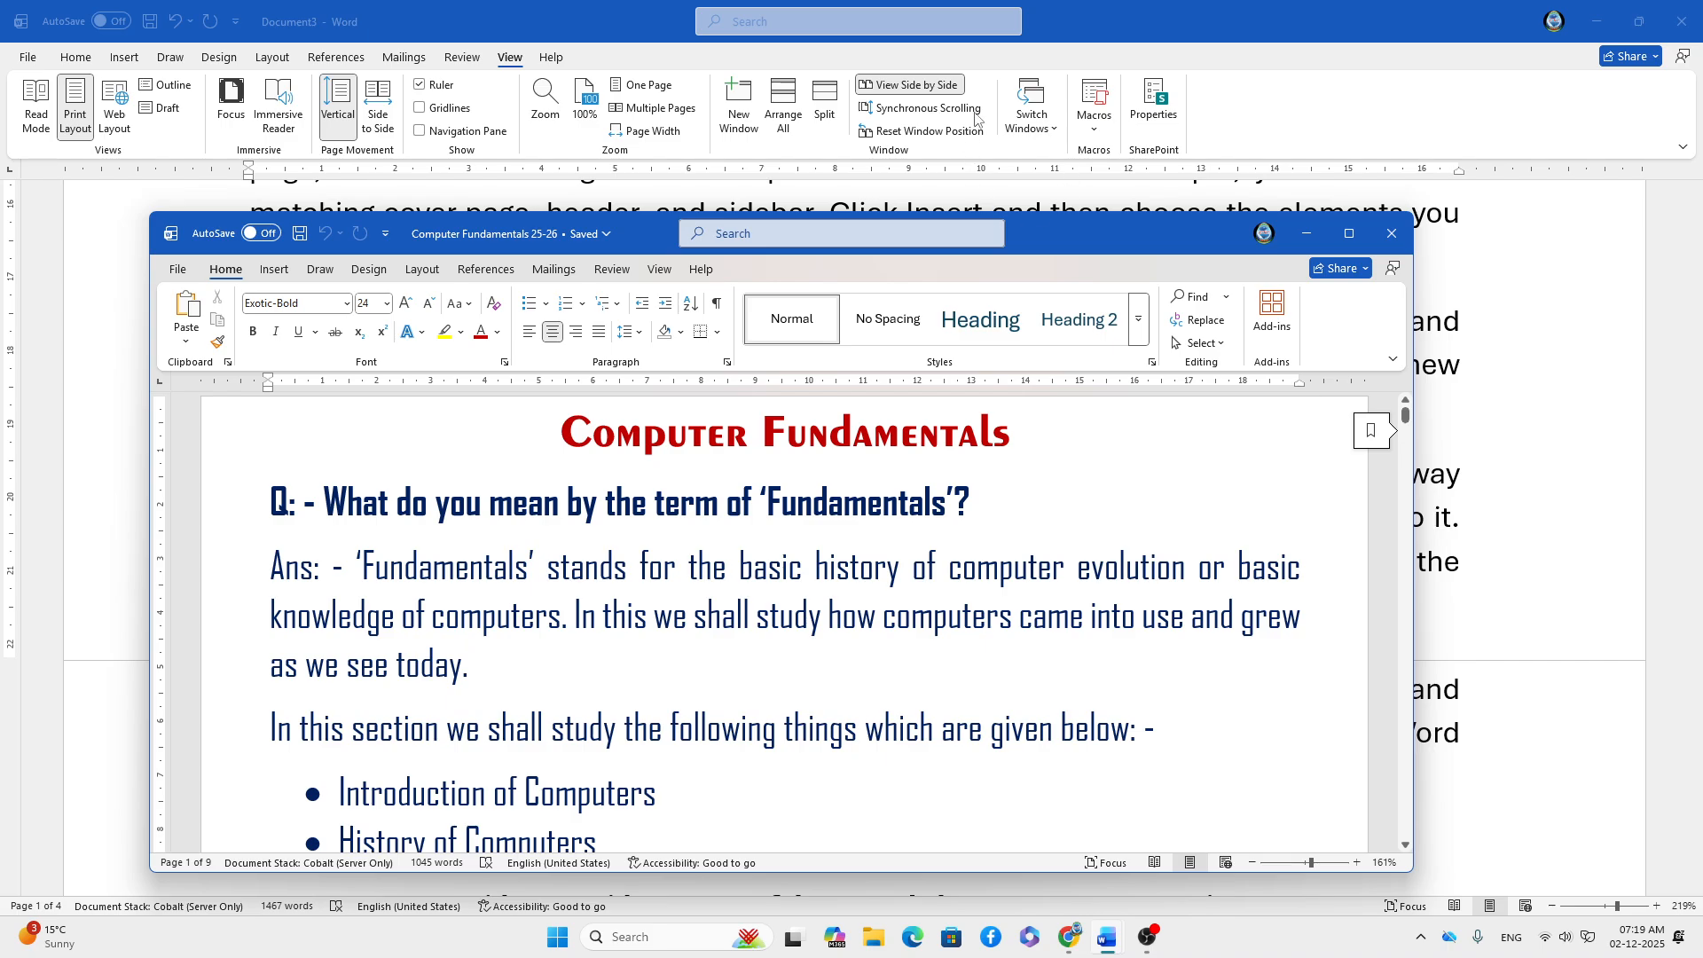
pyautogui.click(1054, 132)
pyautogui.click(1054, 132)
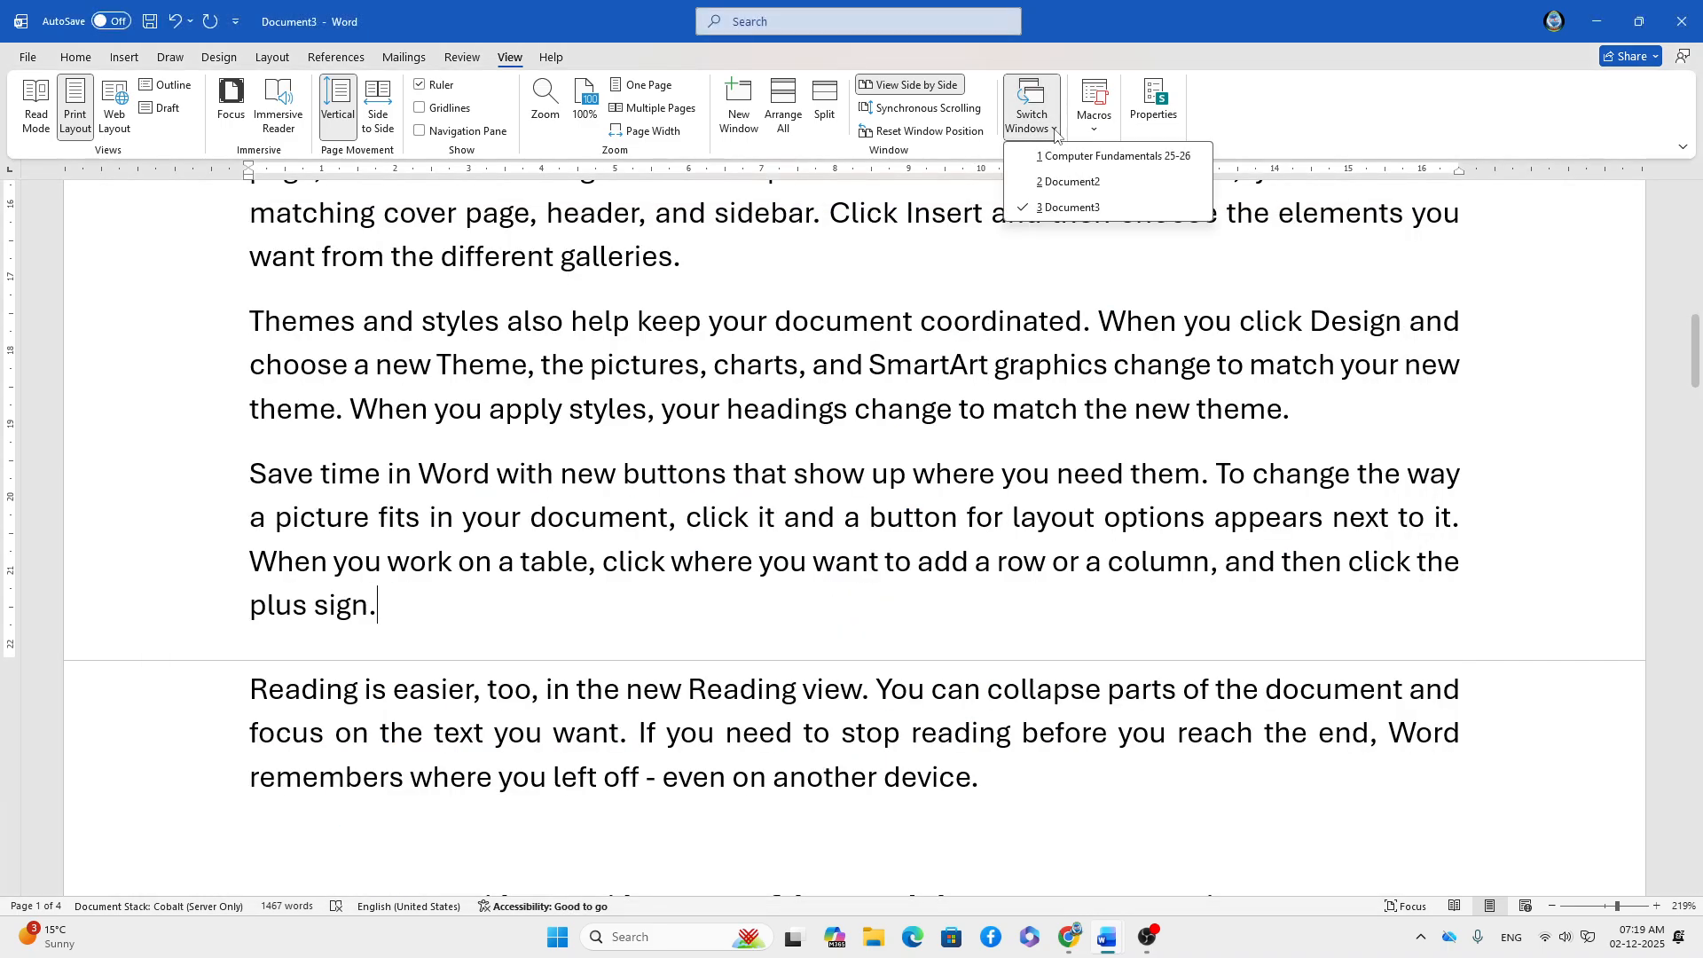
pyautogui.click(1069, 182)
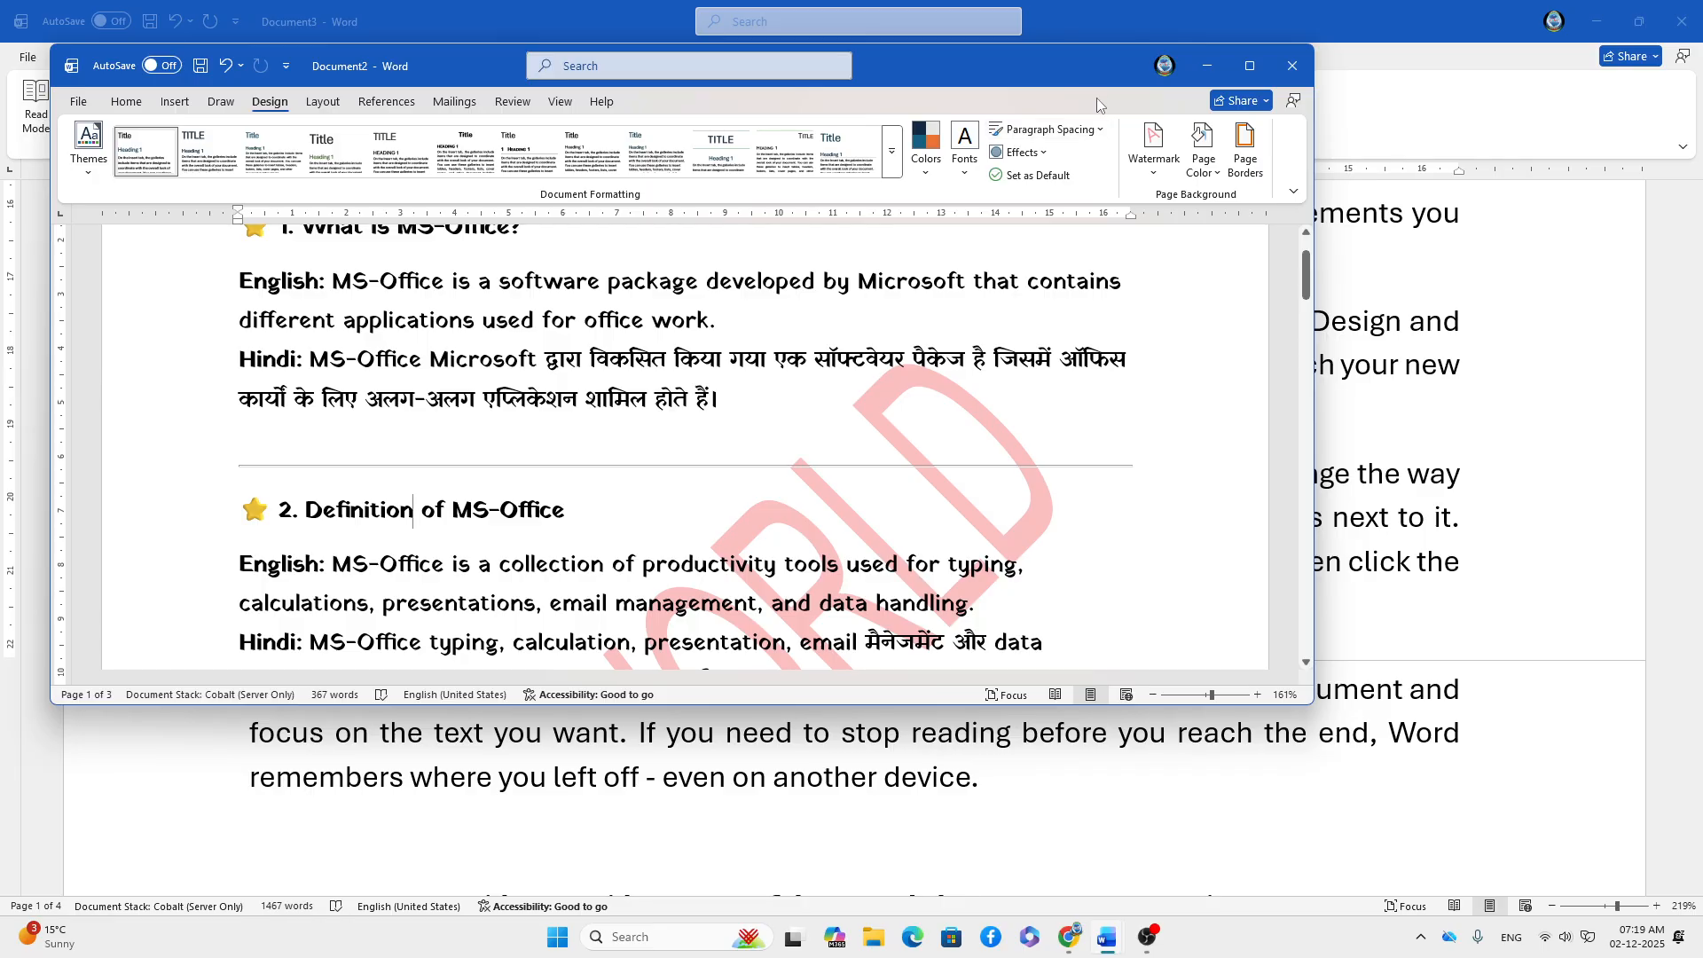
pyautogui.moveTo(1080, 76); pyautogui.dragTo(1111, 297)
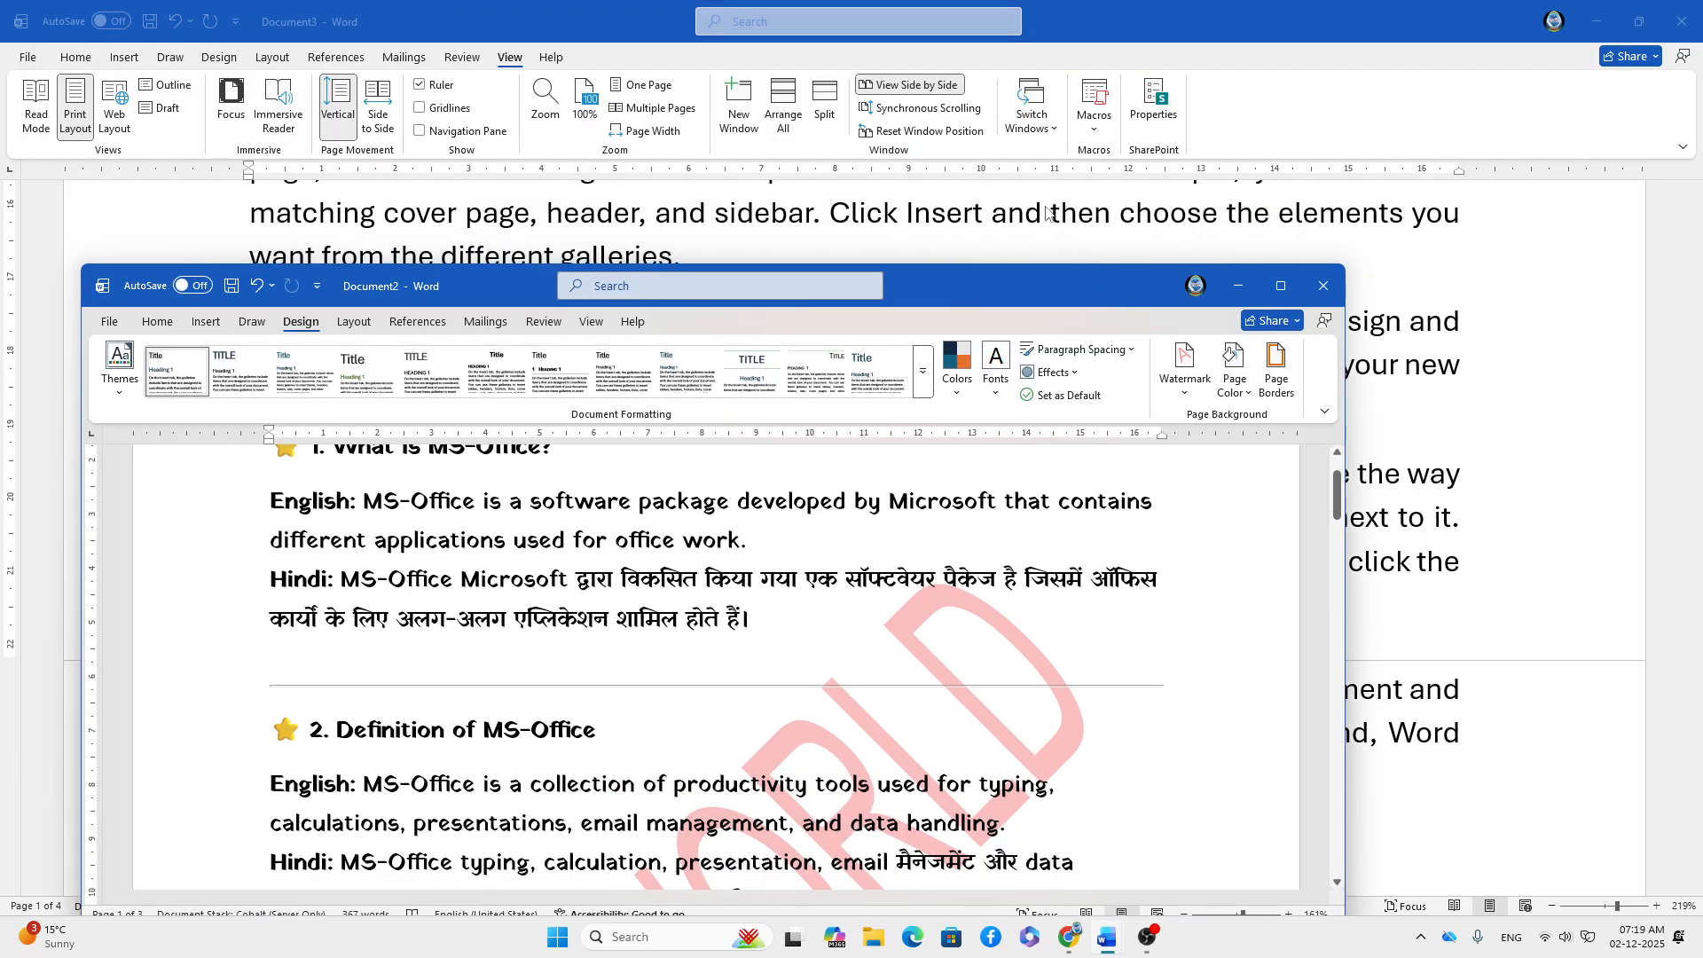
pyautogui.click(1054, 132)
pyautogui.click(1055, 132)
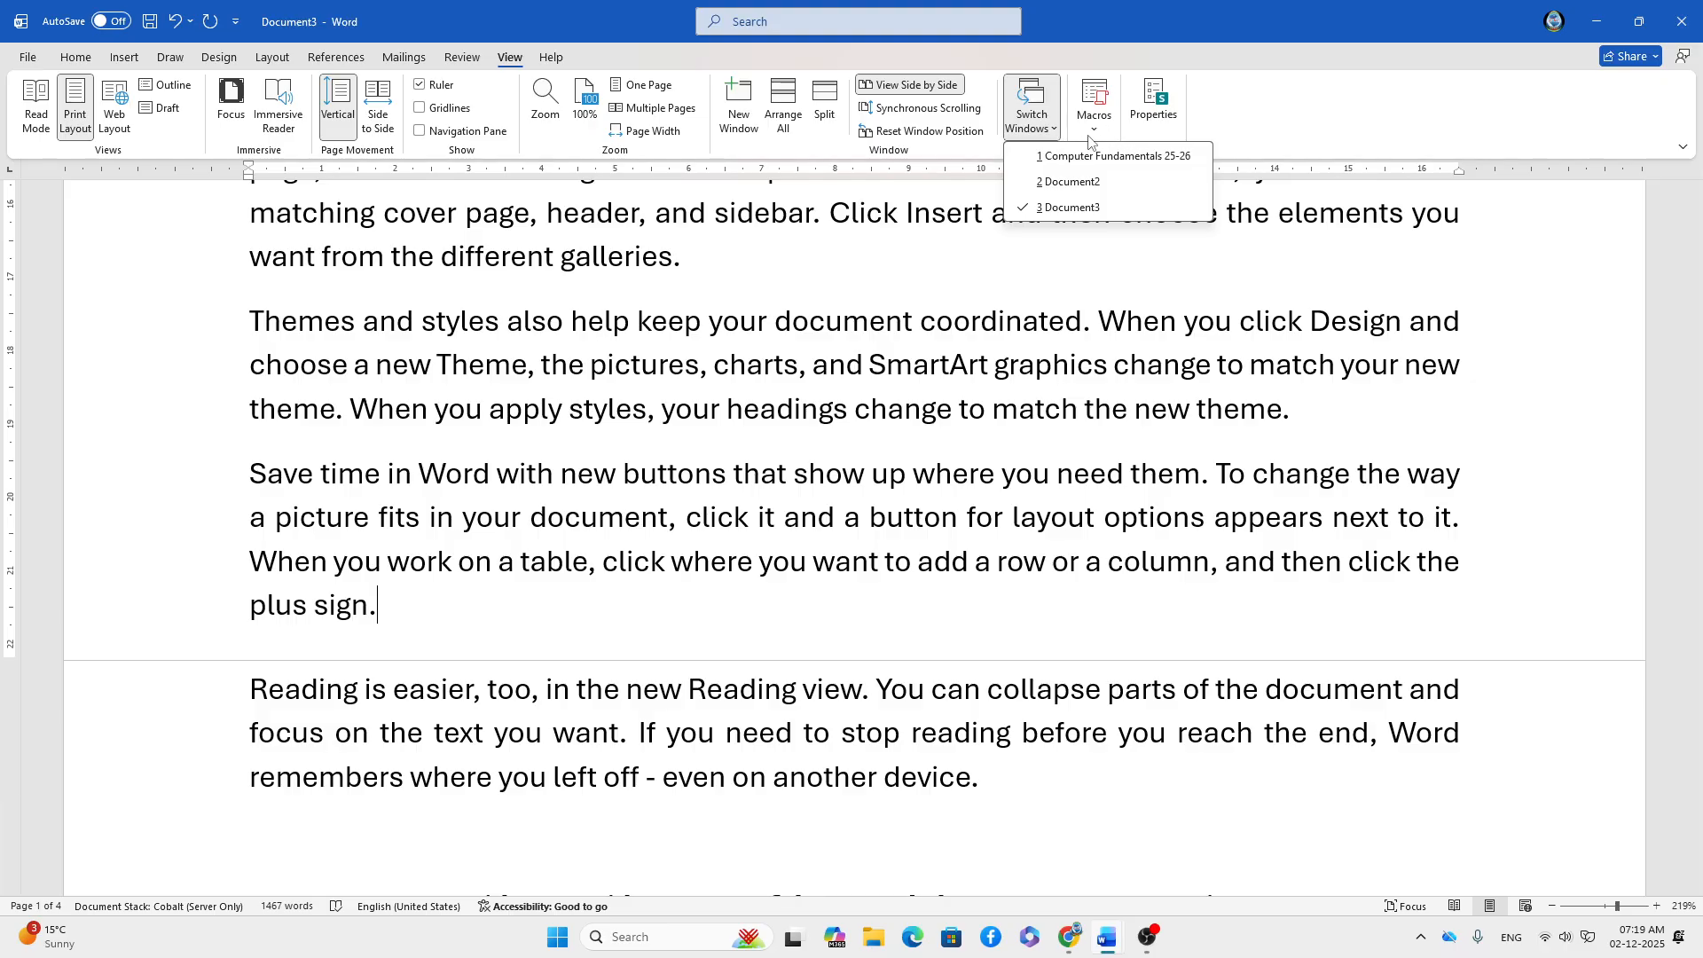
# - Select the letters "Them" at the start of the "Themes and styles" paragraph and try to record a macro
pyautogui.click(1093, 133)
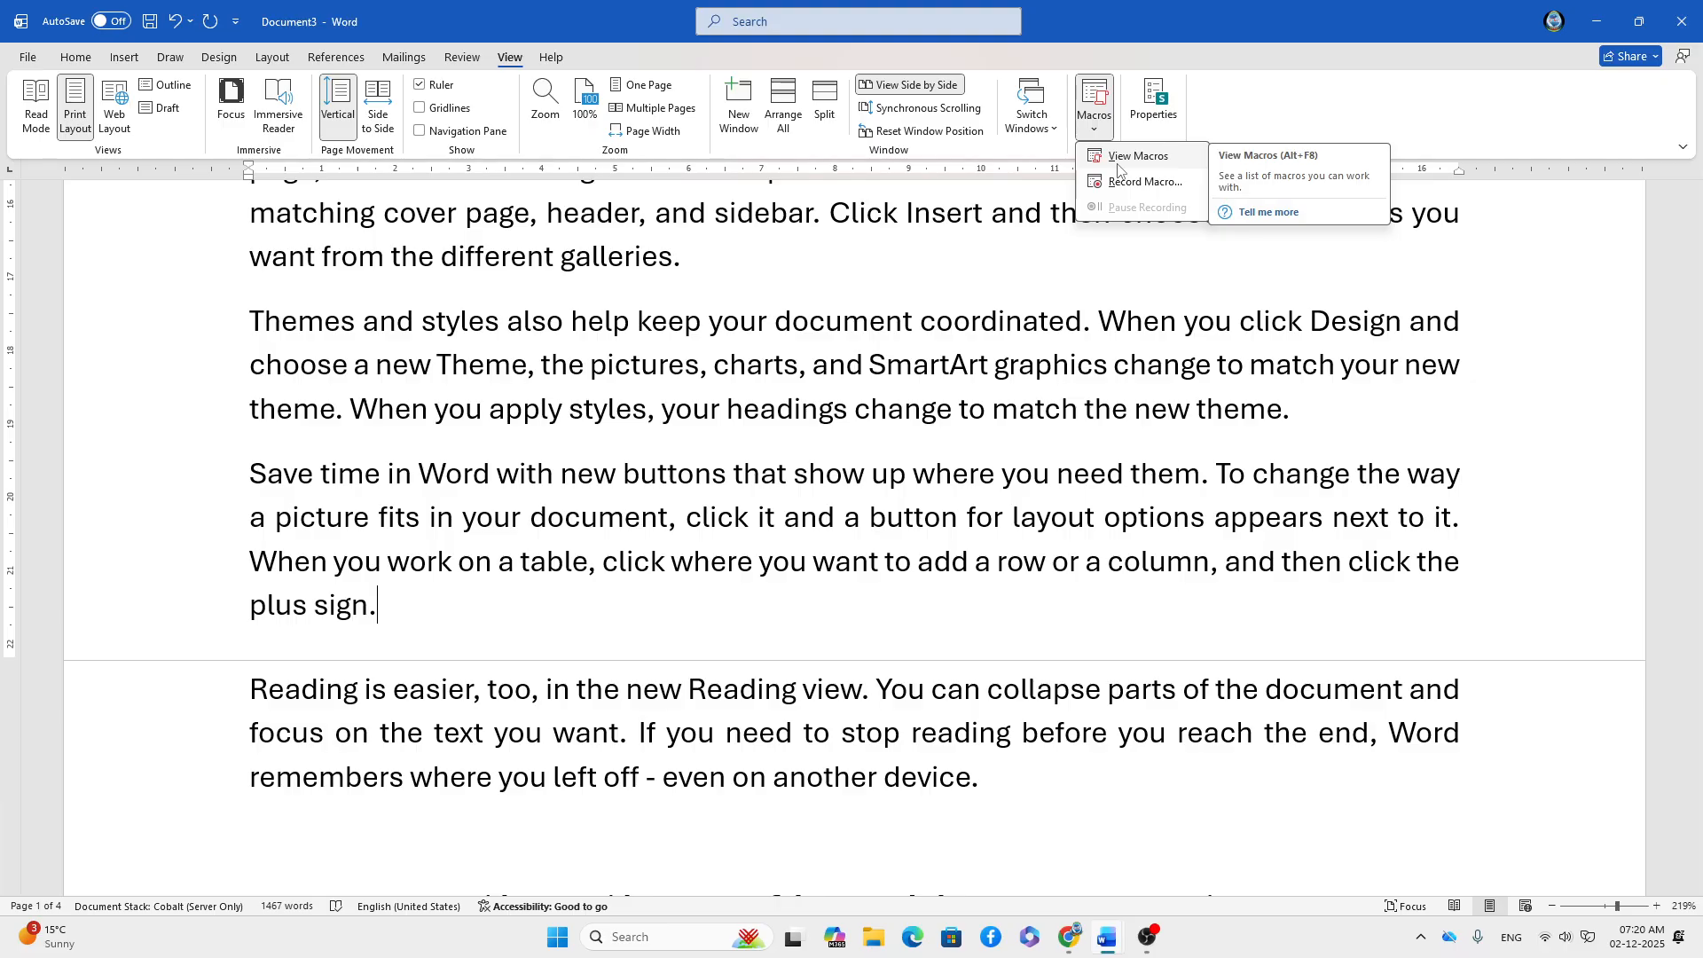
pyautogui.click(277, 320)
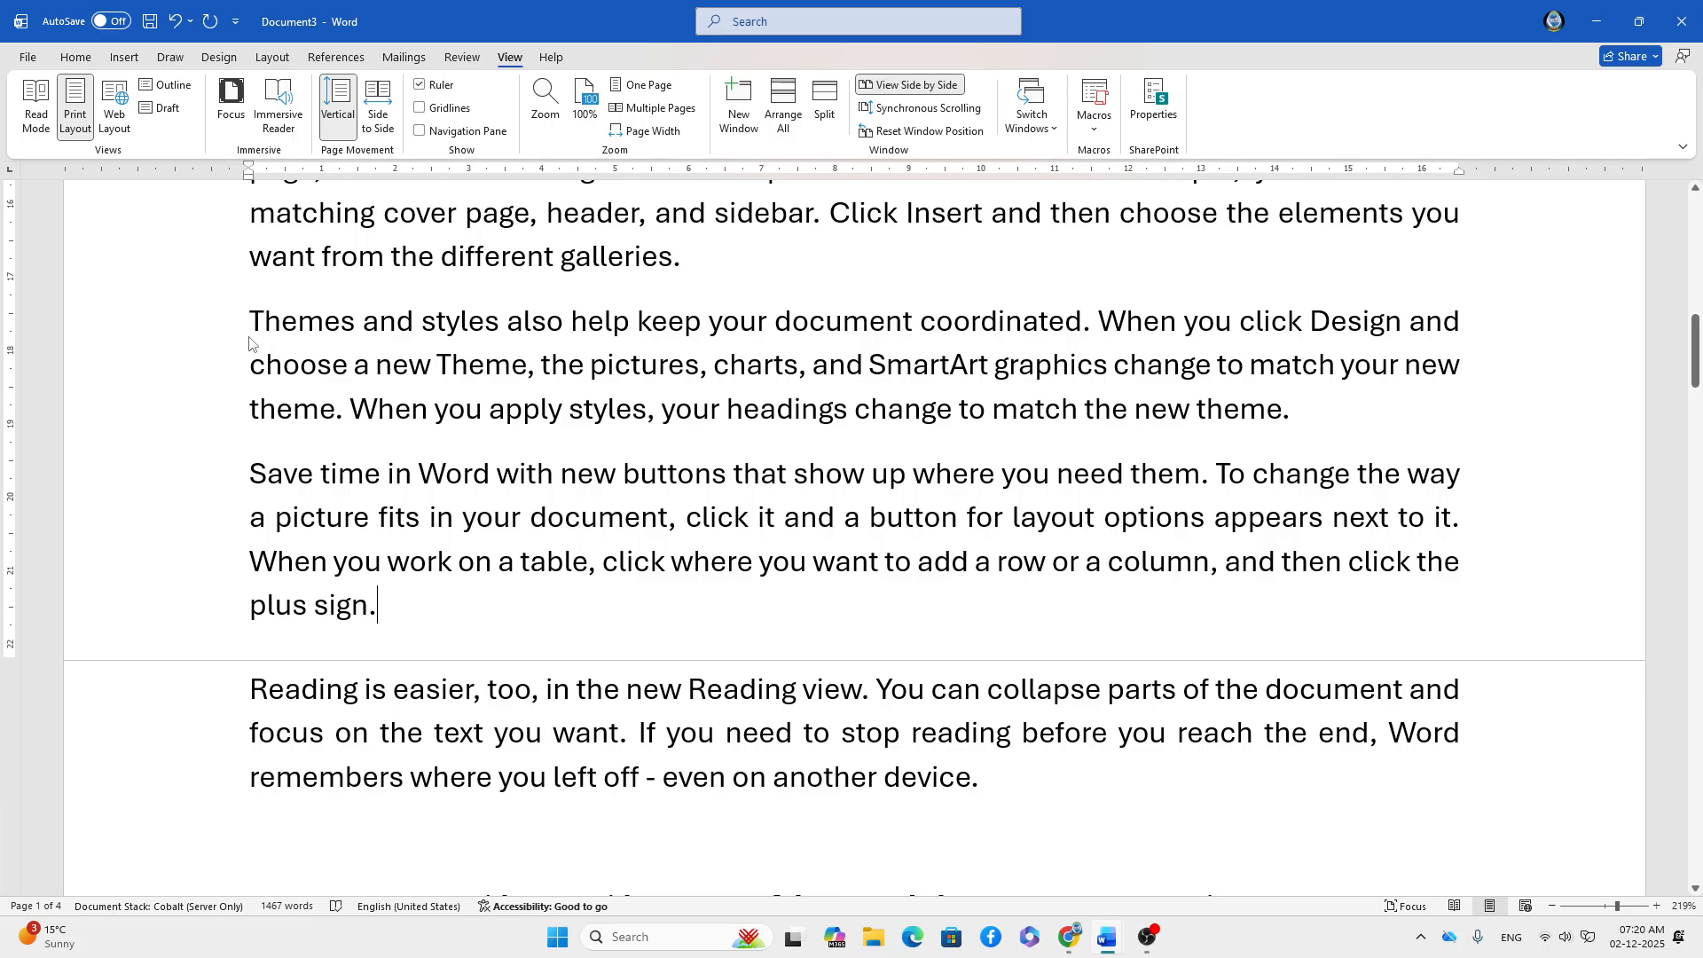
pyautogui.moveTo(250, 326); pyautogui.dragTo(323, 326)
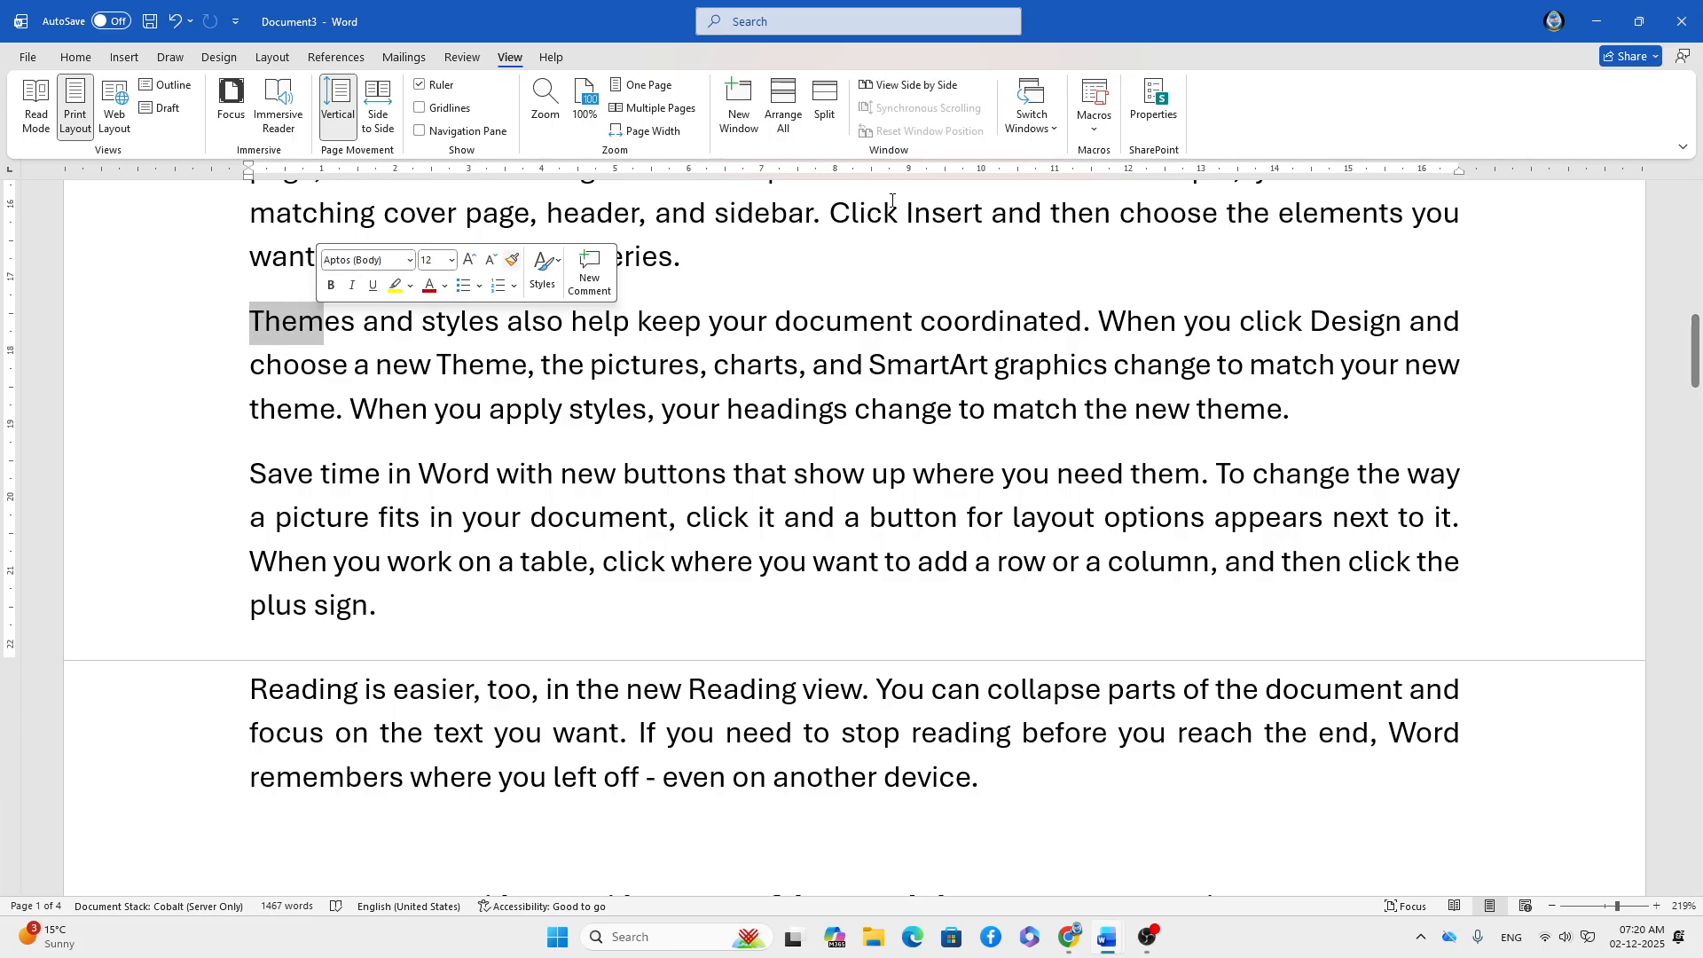
pyautogui.click(1097, 131)
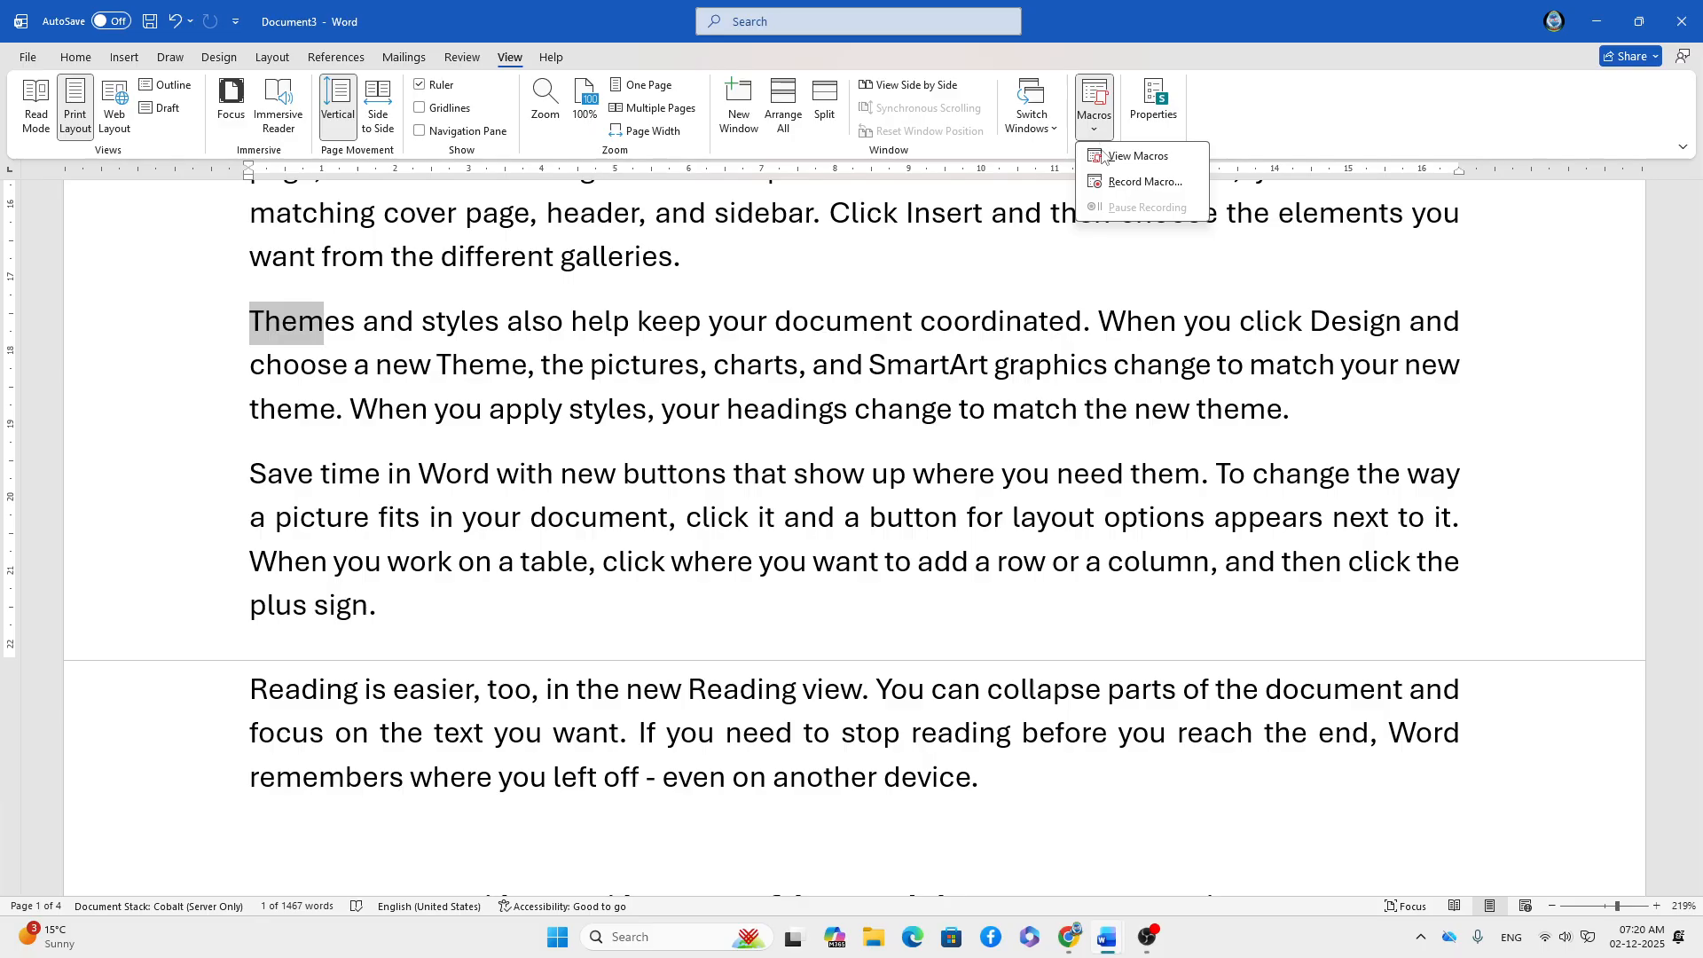
pyautogui.click(1134, 182)
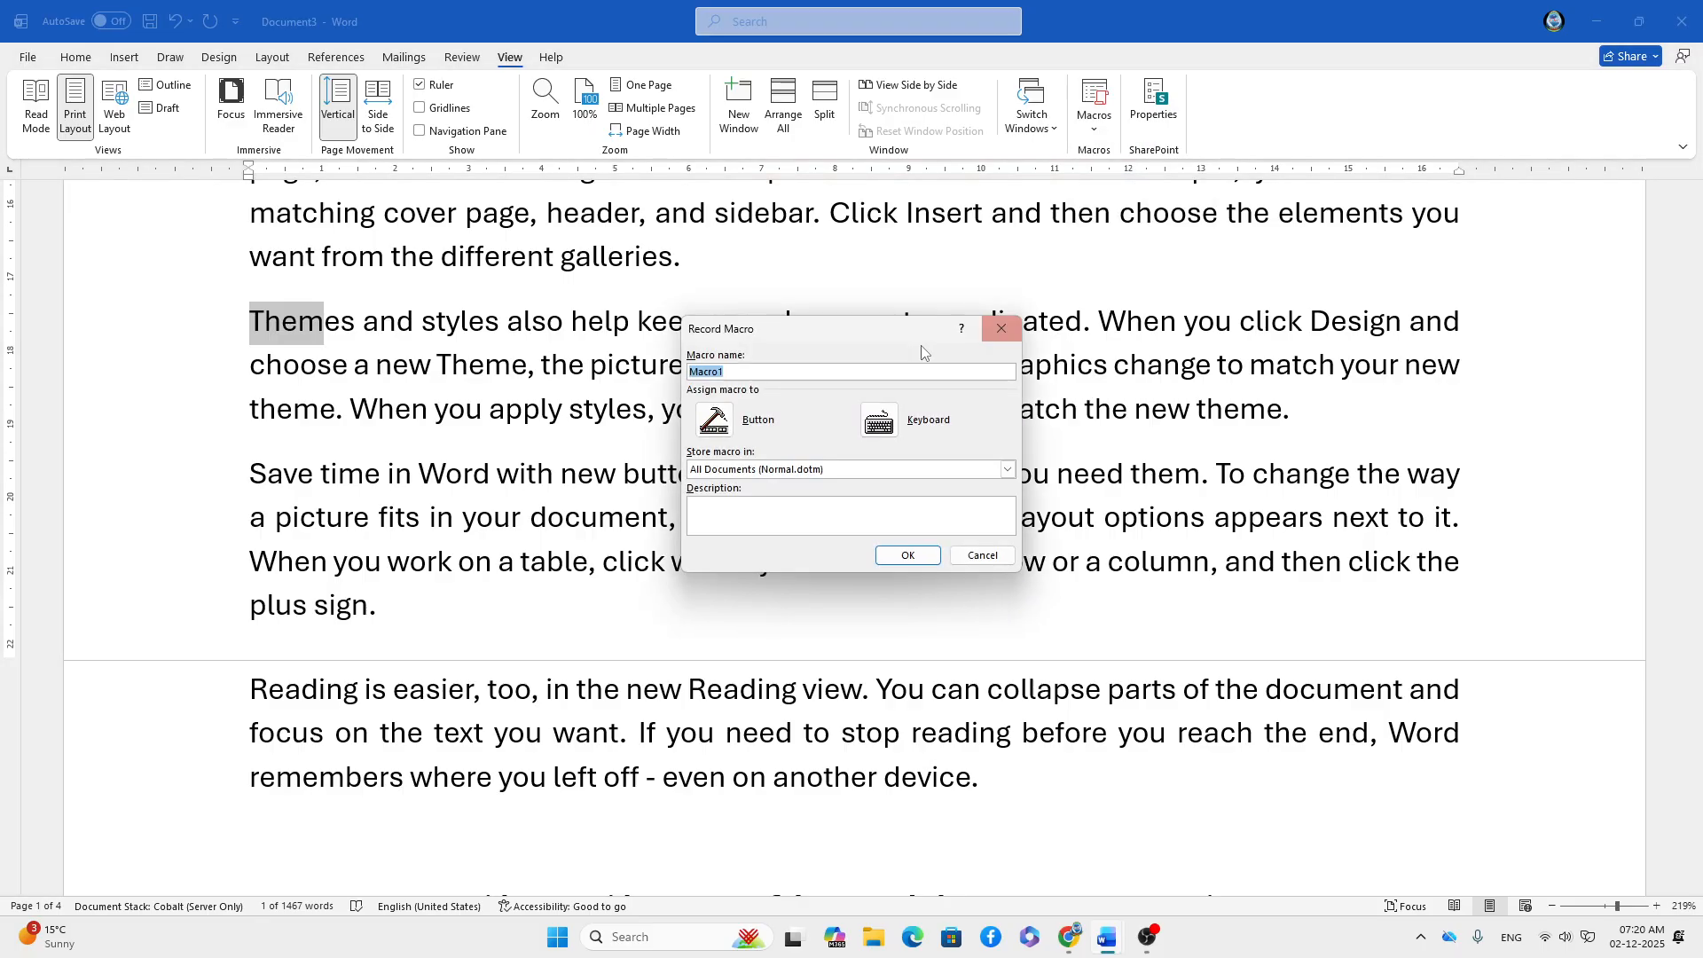
pyautogui.moveTo(834, 320); pyautogui.dragTo(1304, 285)
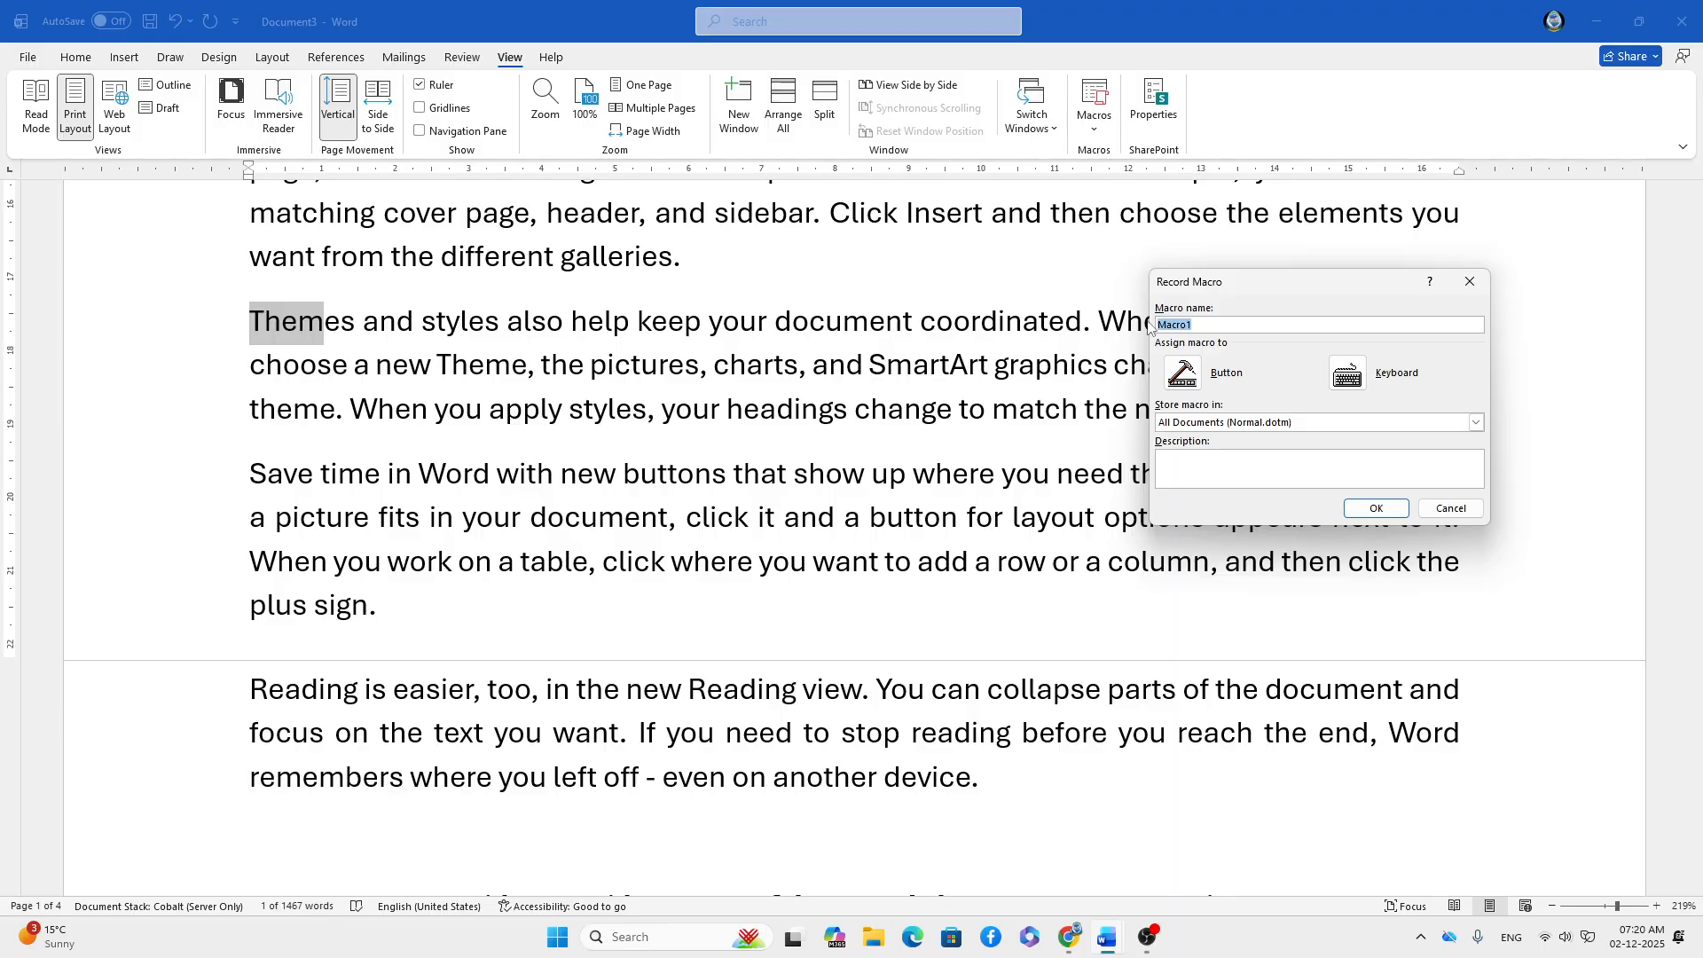
pyautogui.write('ma')
pyautogui.click(1373, 505)
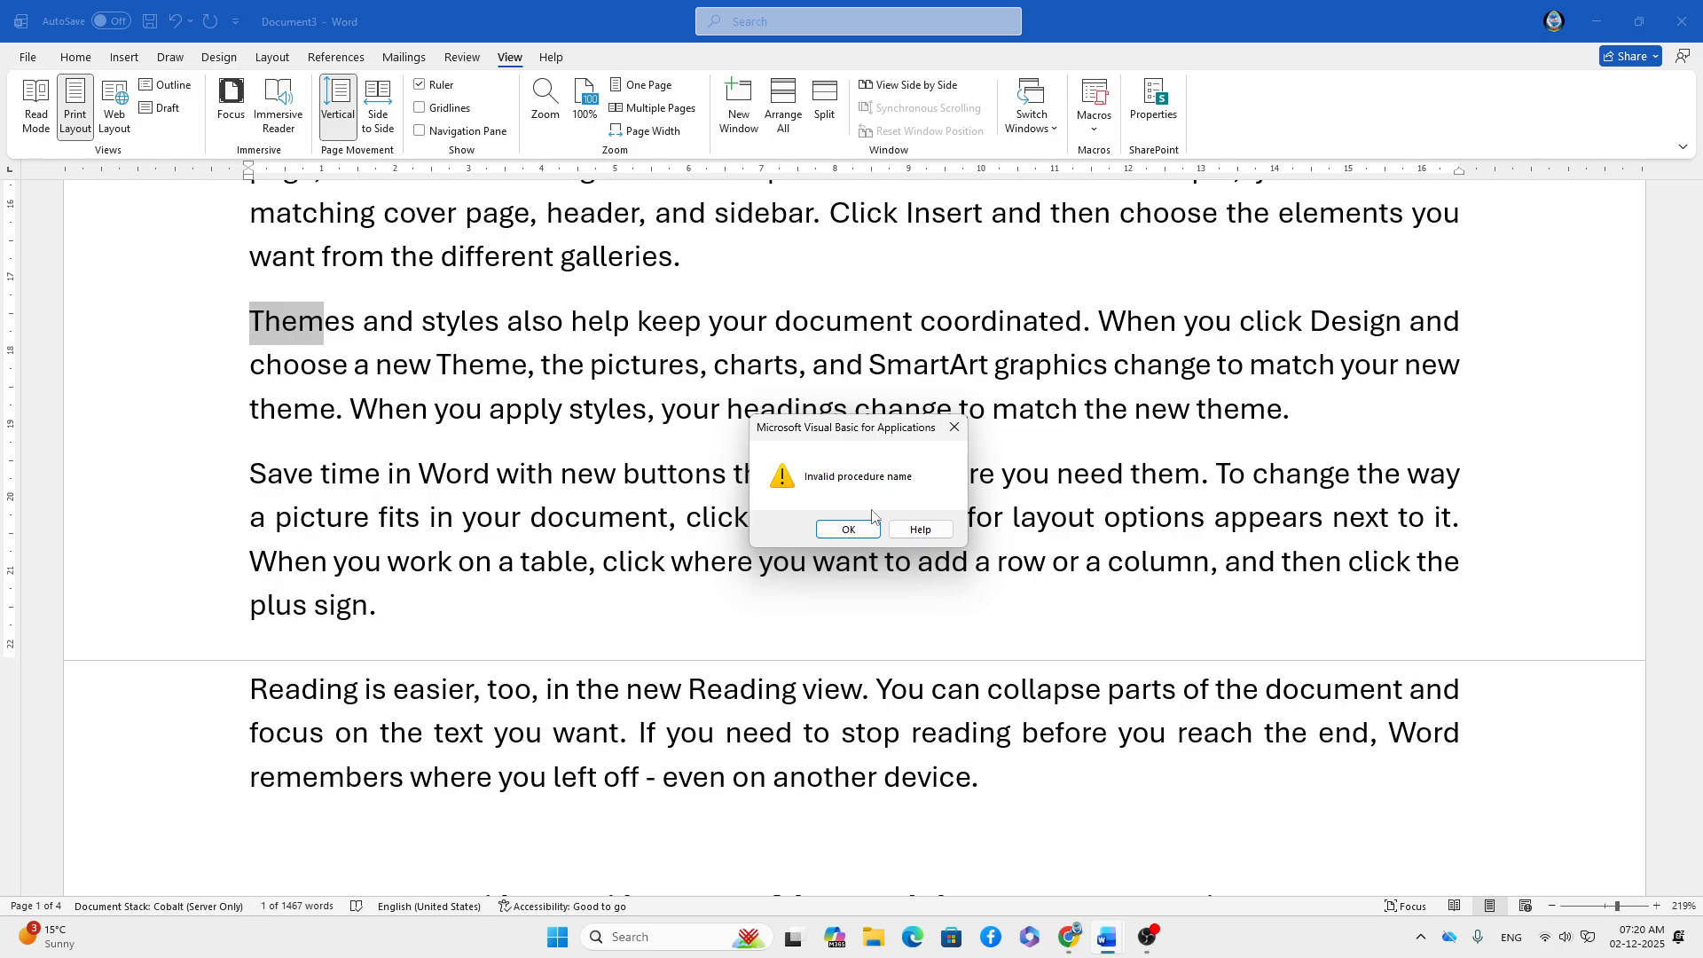
pyautogui.click(857, 530)
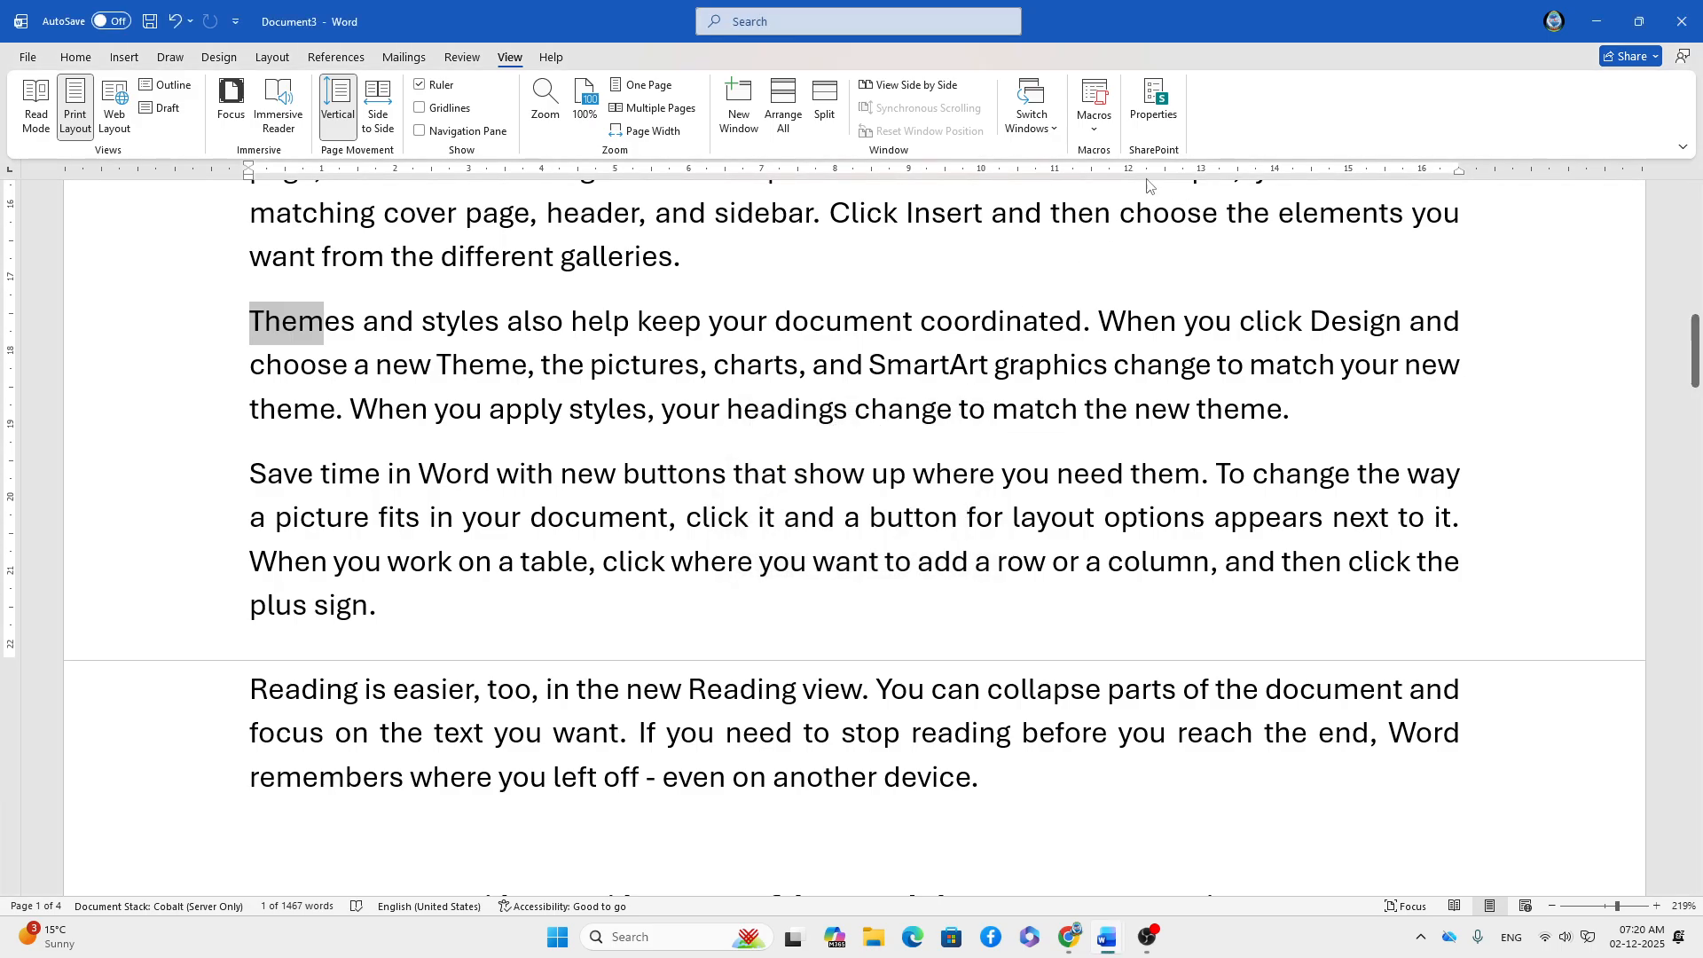
# - Start recording a macro named "one", stored in All Documents (Normal.dotm)
pyautogui.click(1094, 121)
pyautogui.click(1127, 182)
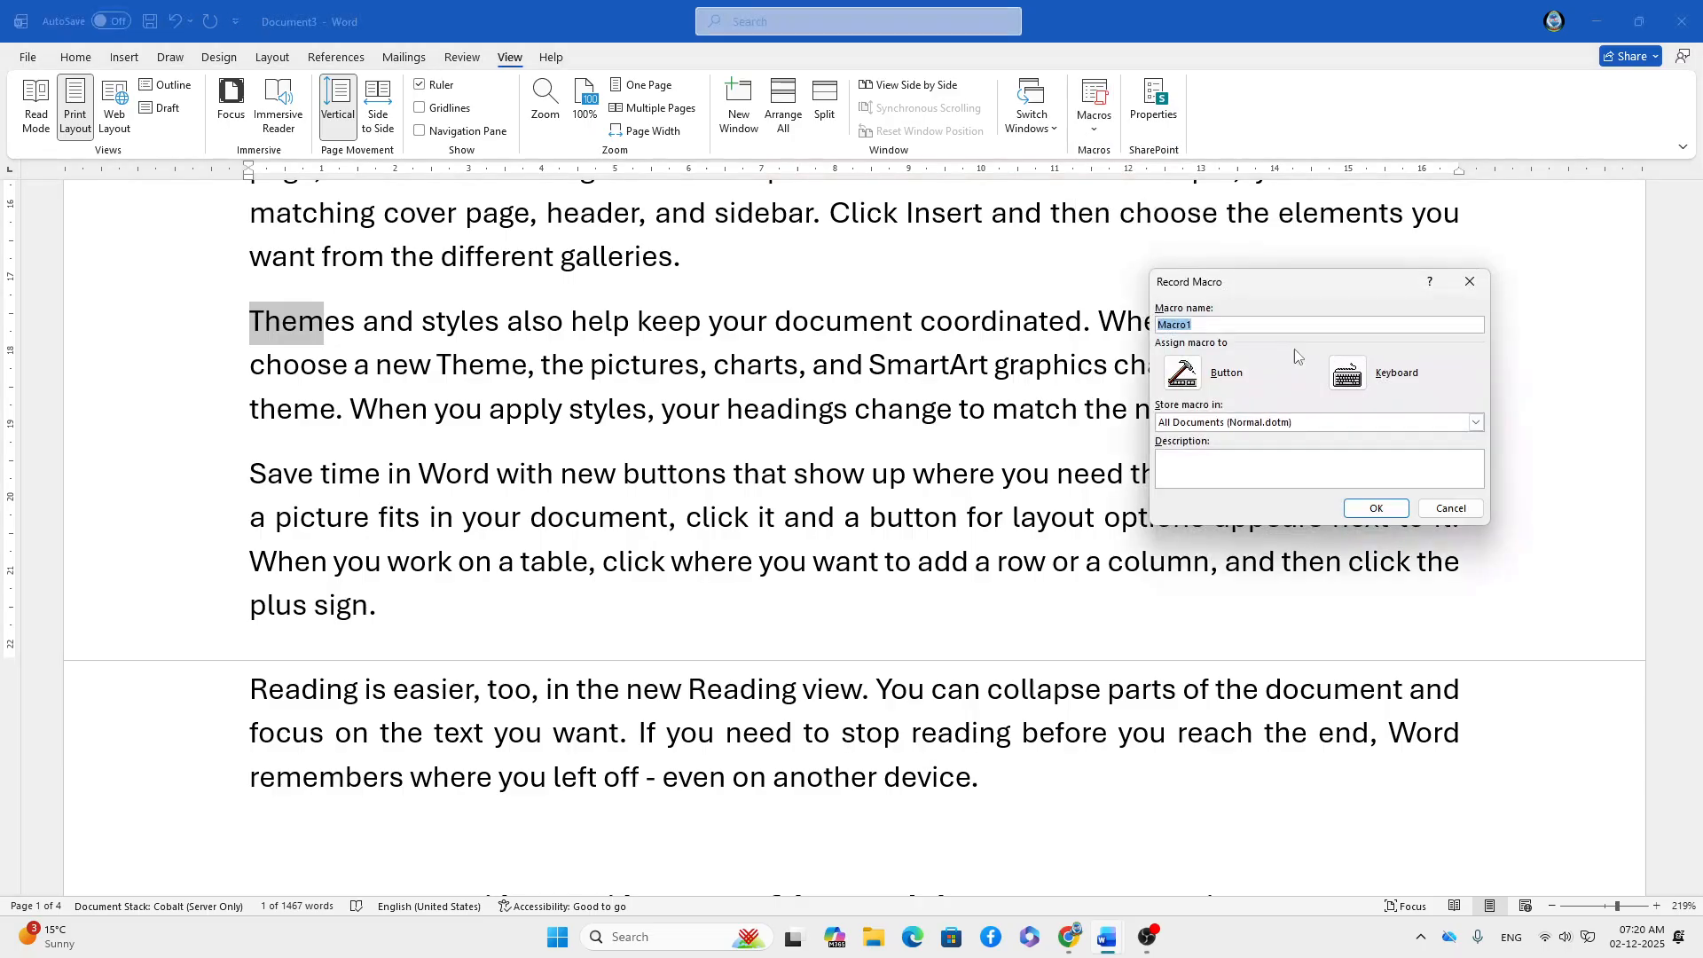
pyautogui.write('one')
pyautogui.click(1374, 509)
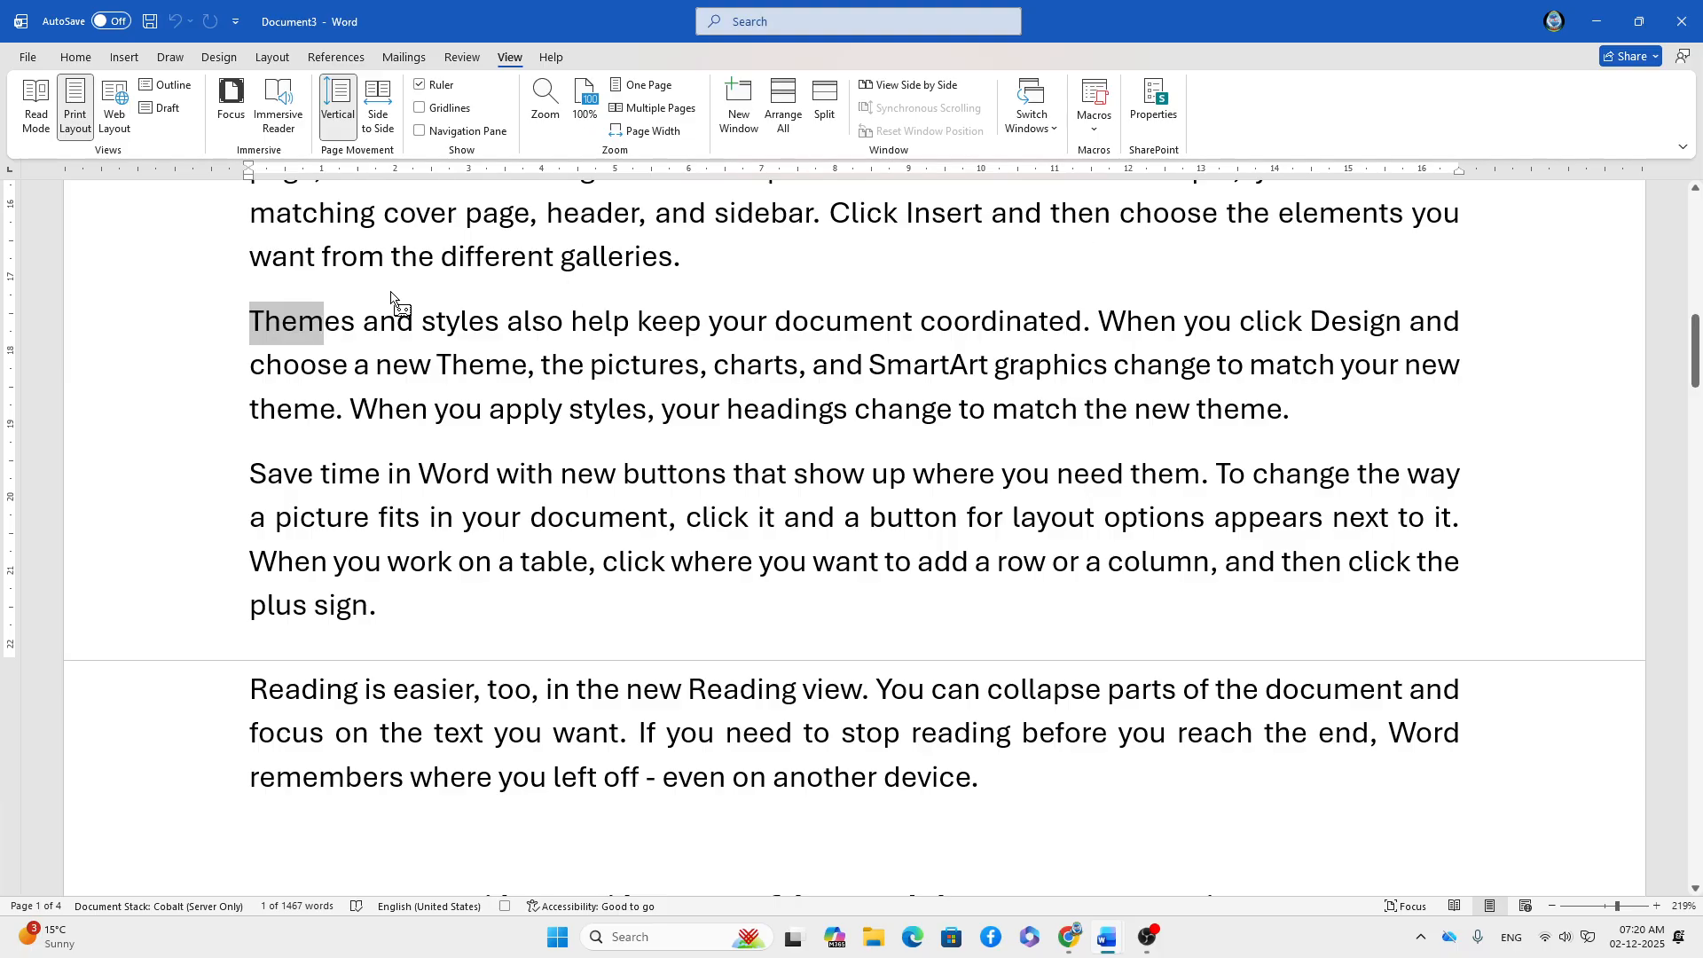
# - During the recording, move the selected letters "Them" into the word "your" in the same sentence
pyautogui.press('F2')
pyautogui.press('Left')
pyautogui.press('Left')
pyautogui.press('Left')
pyautogui.press('Left')
pyautogui.press('Left')
pyautogui.press('Left')
pyautogui.press('Left')
pyautogui.press('Left')
pyautogui.press('Return')
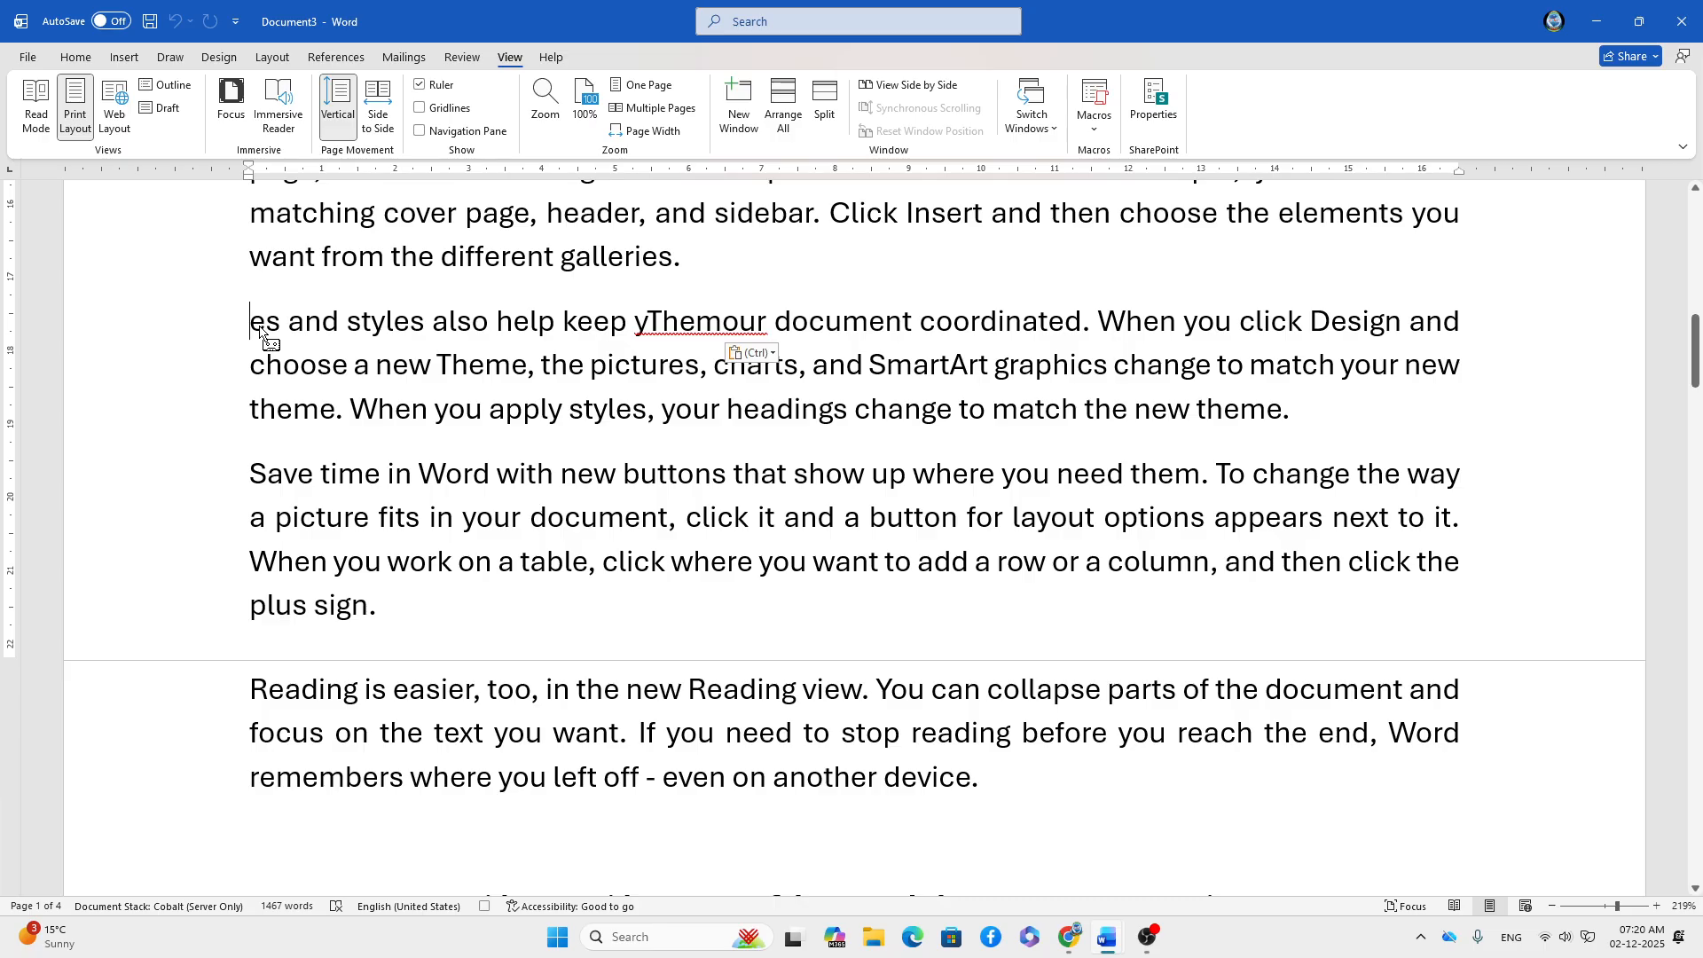
pyautogui.keyDown('ctrl'); pyautogui.click(271, 328); pyautogui.keyUp('ctrl')
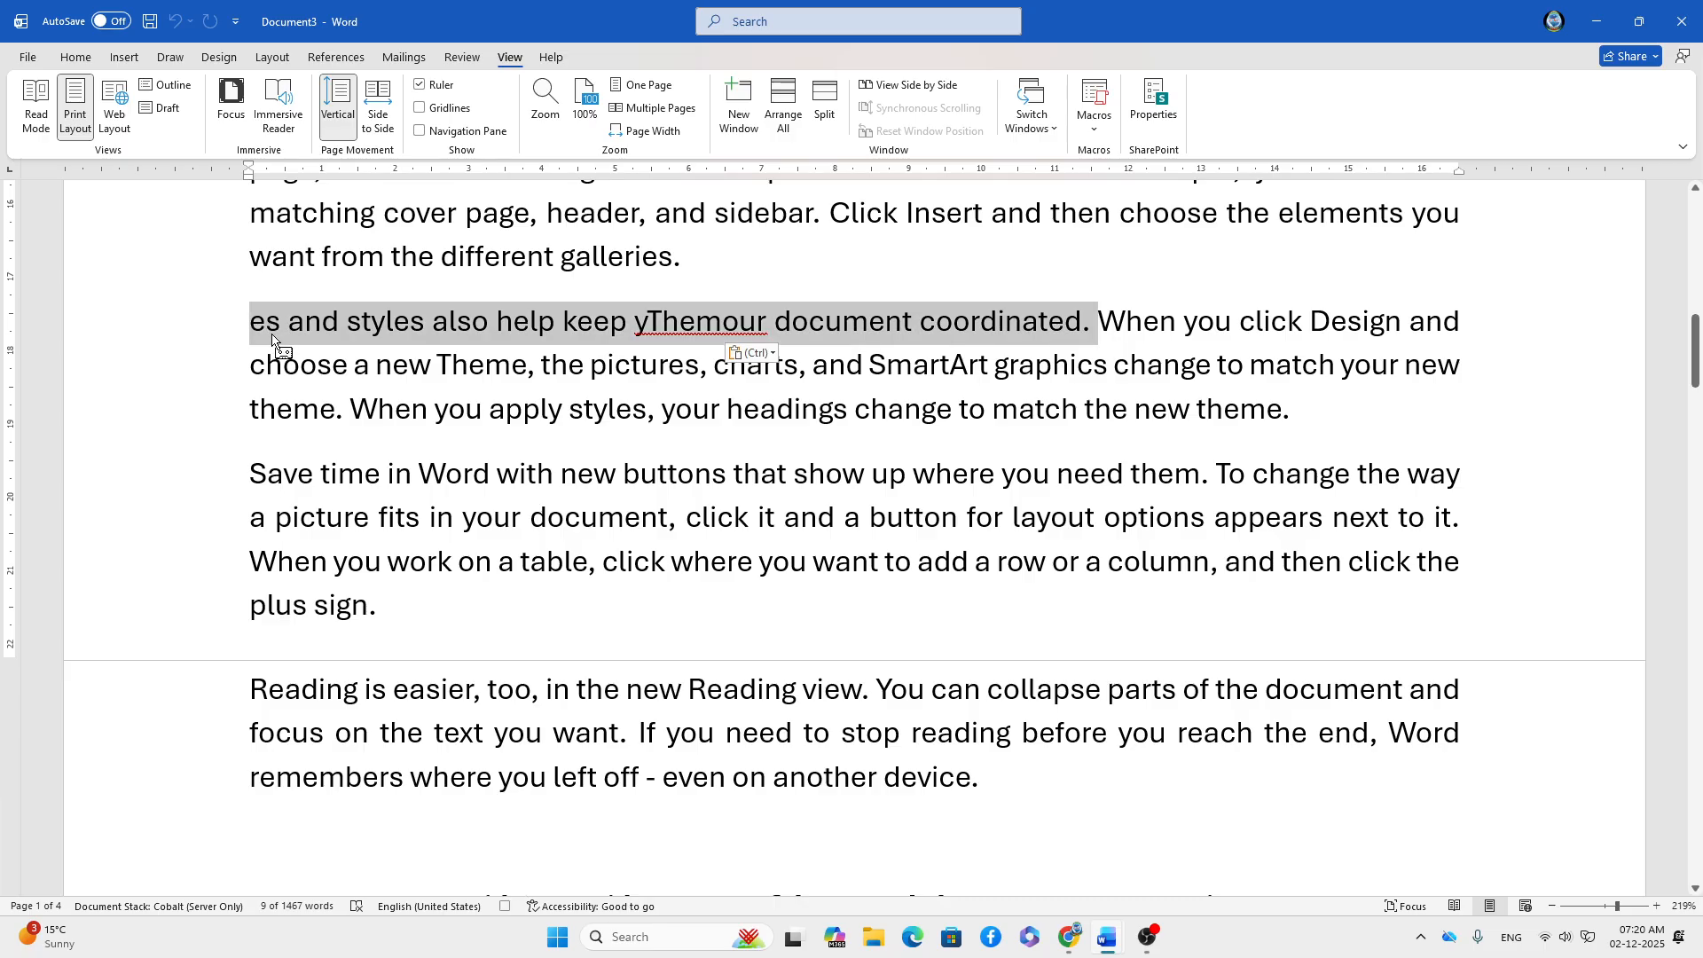
pyautogui.click(515, 333)
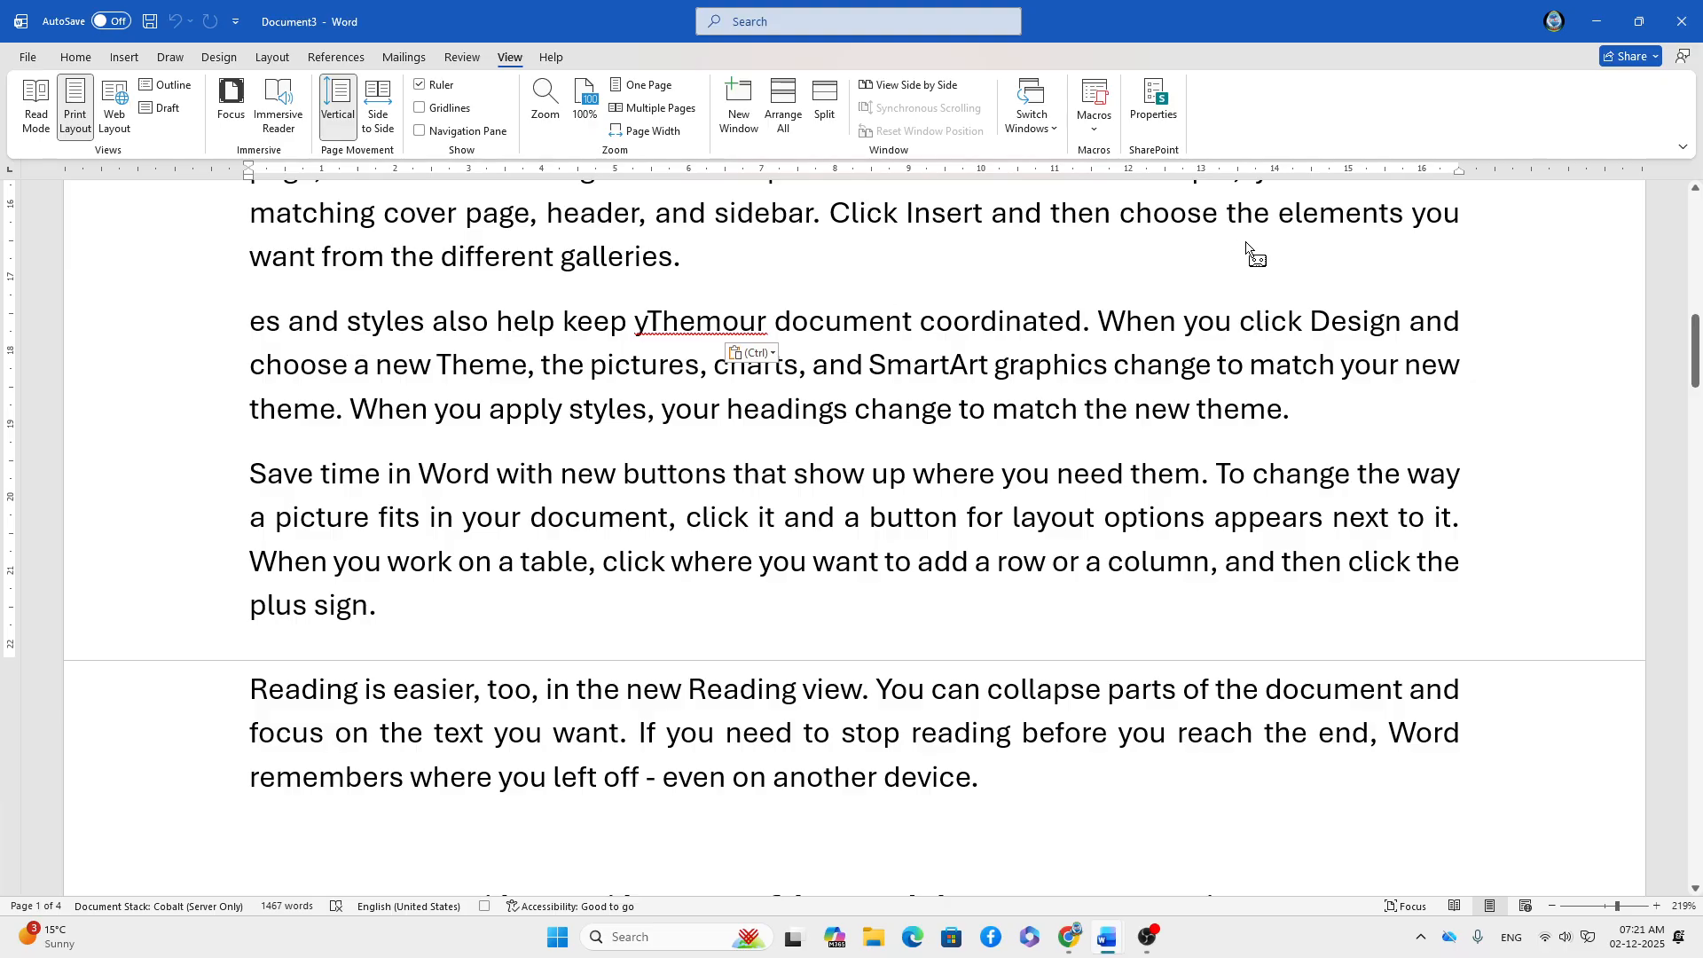
# - Pause the macro recording and undo the move of the letters "Them"
pyautogui.click(1096, 134)
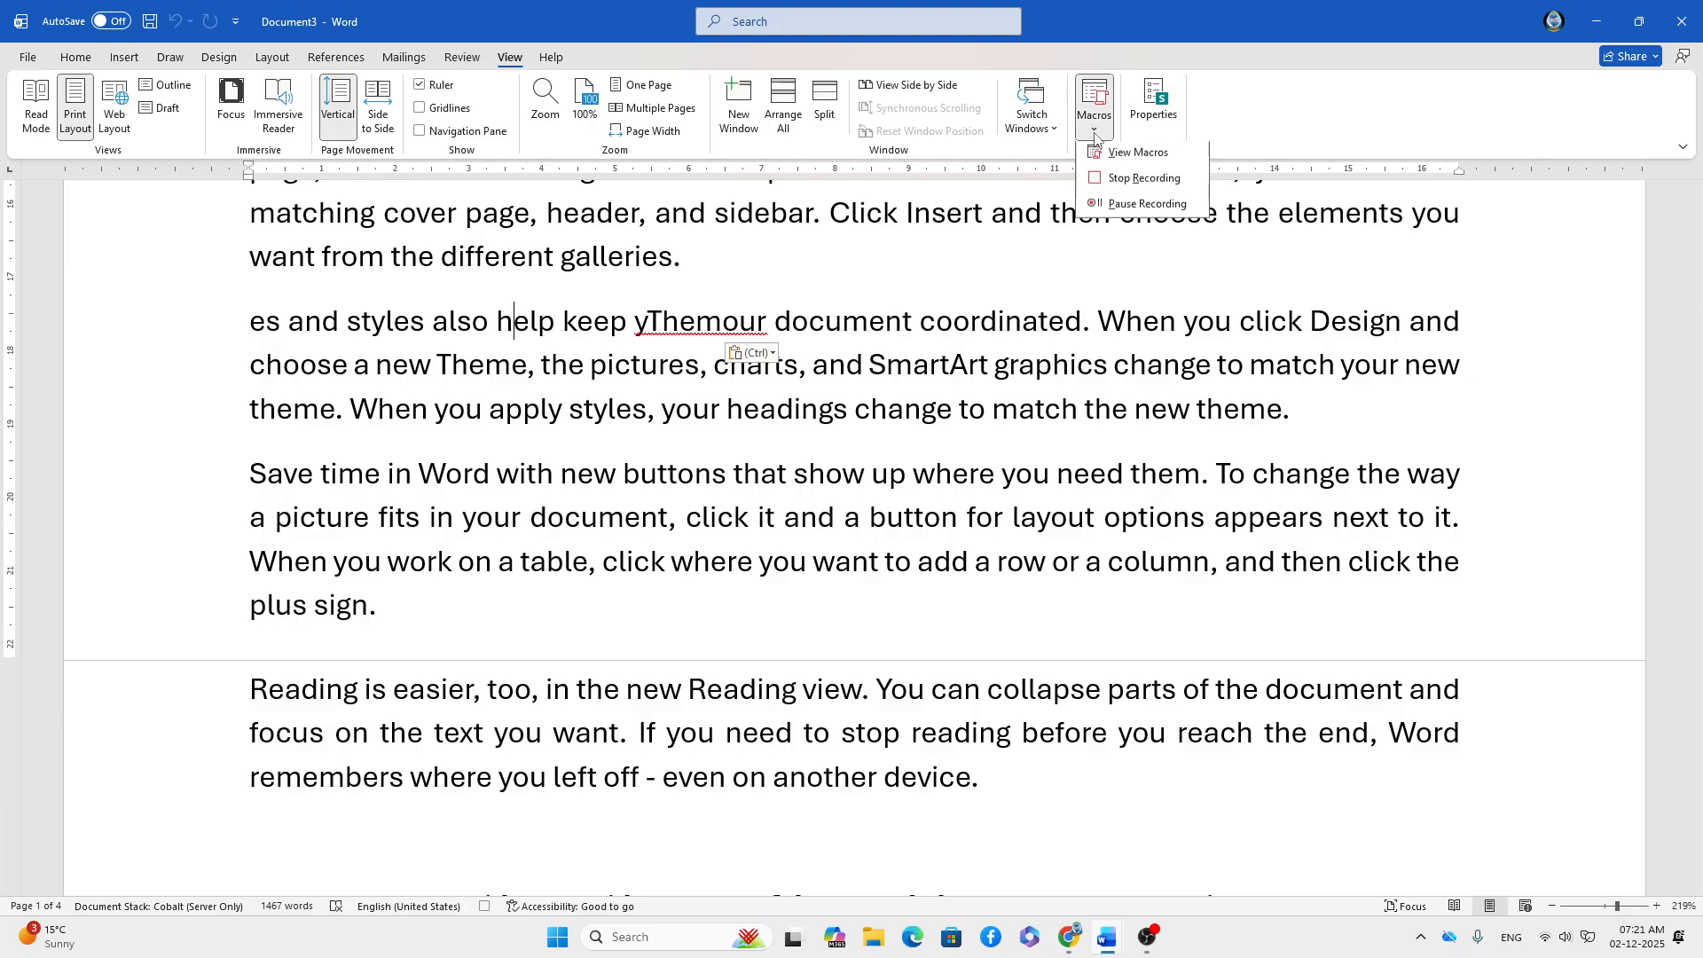
pyautogui.click(1132, 204)
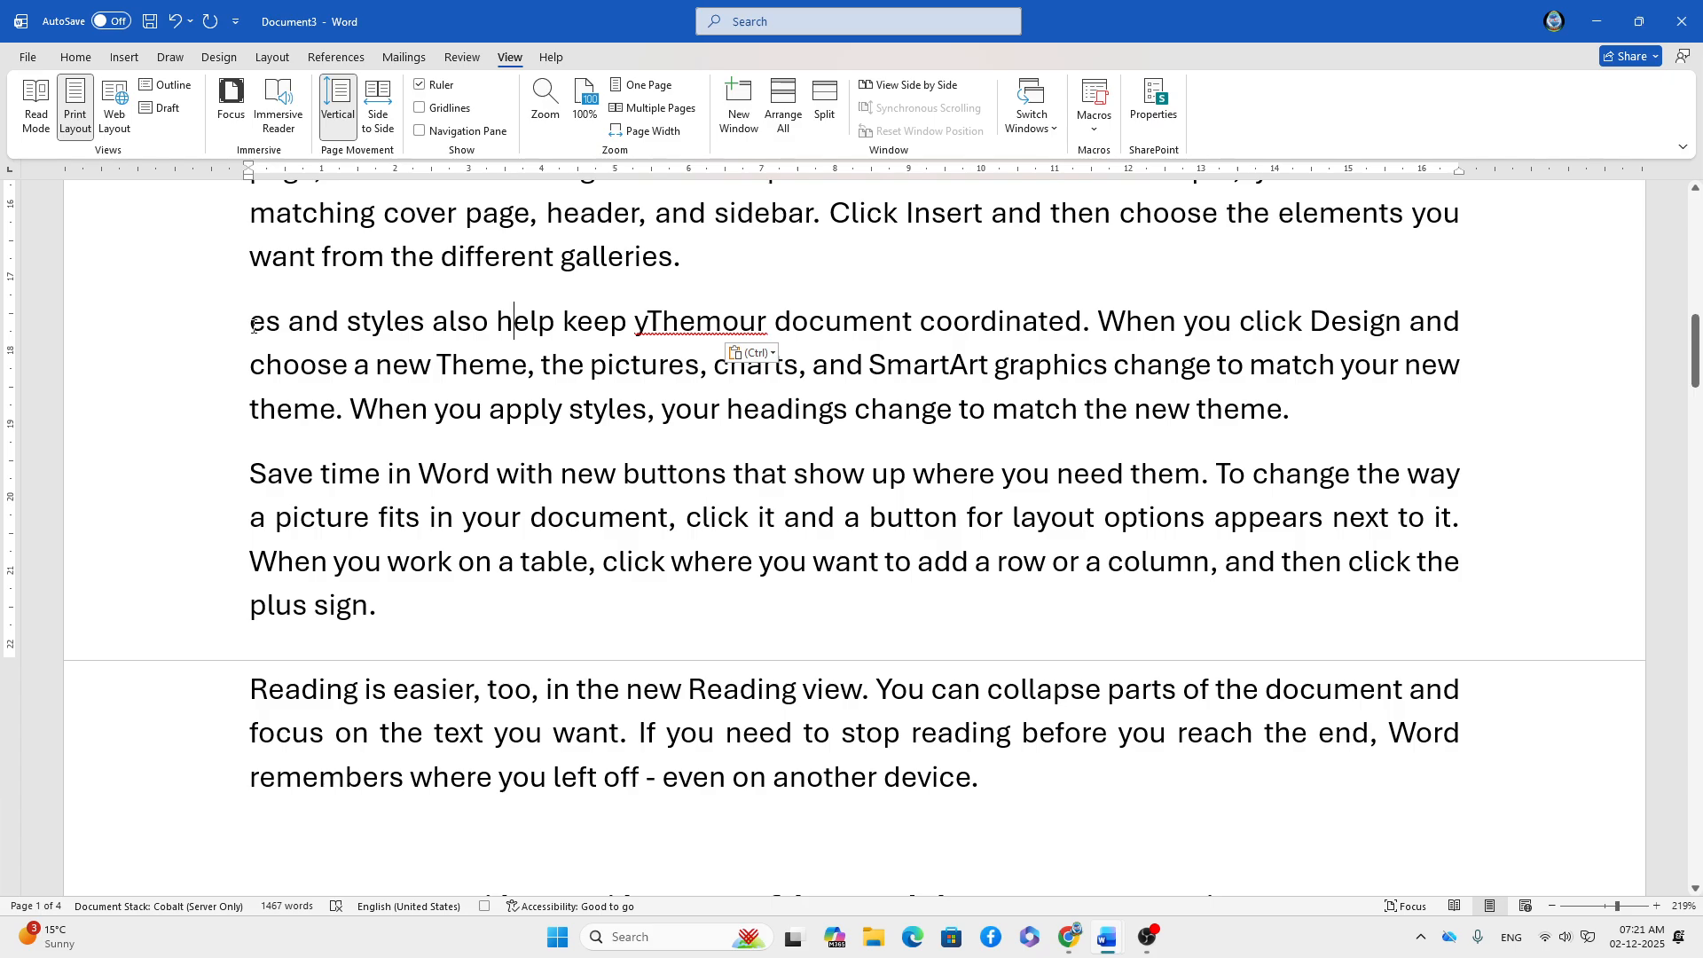
pyautogui.hotkey('ctrl', 'z')
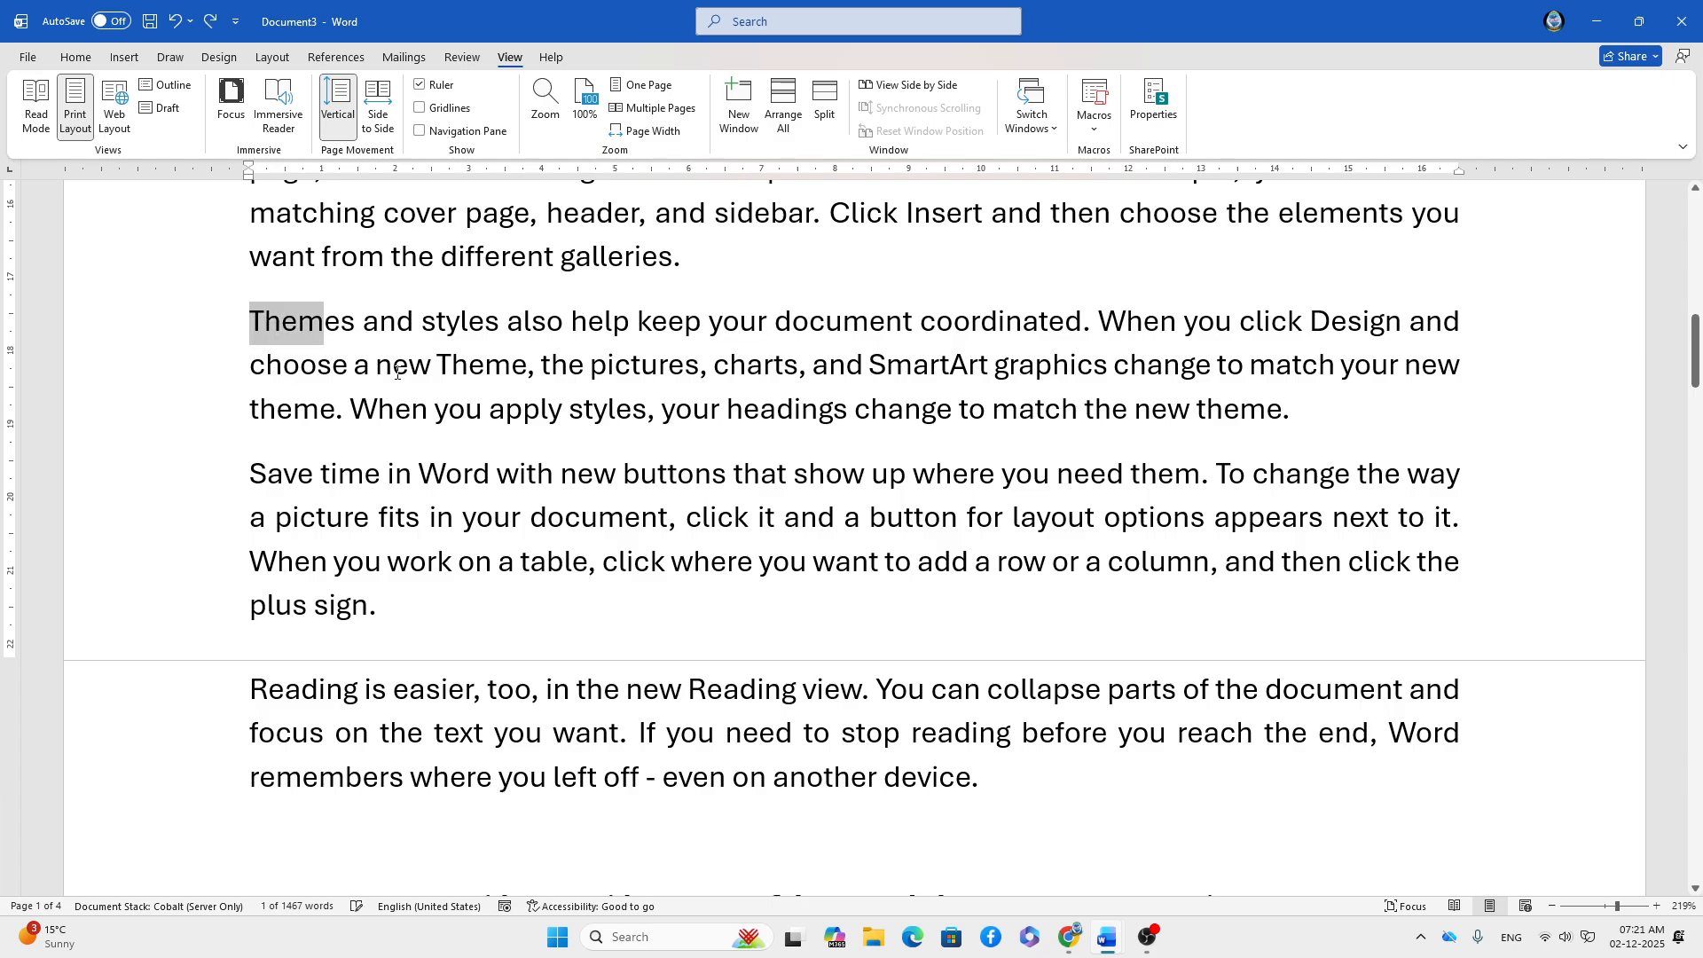
# - Place the cursor in the "Themes and styles" paragraph and resume the macro recording
pyautogui.click(393, 363)
pyautogui.click(1090, 140)
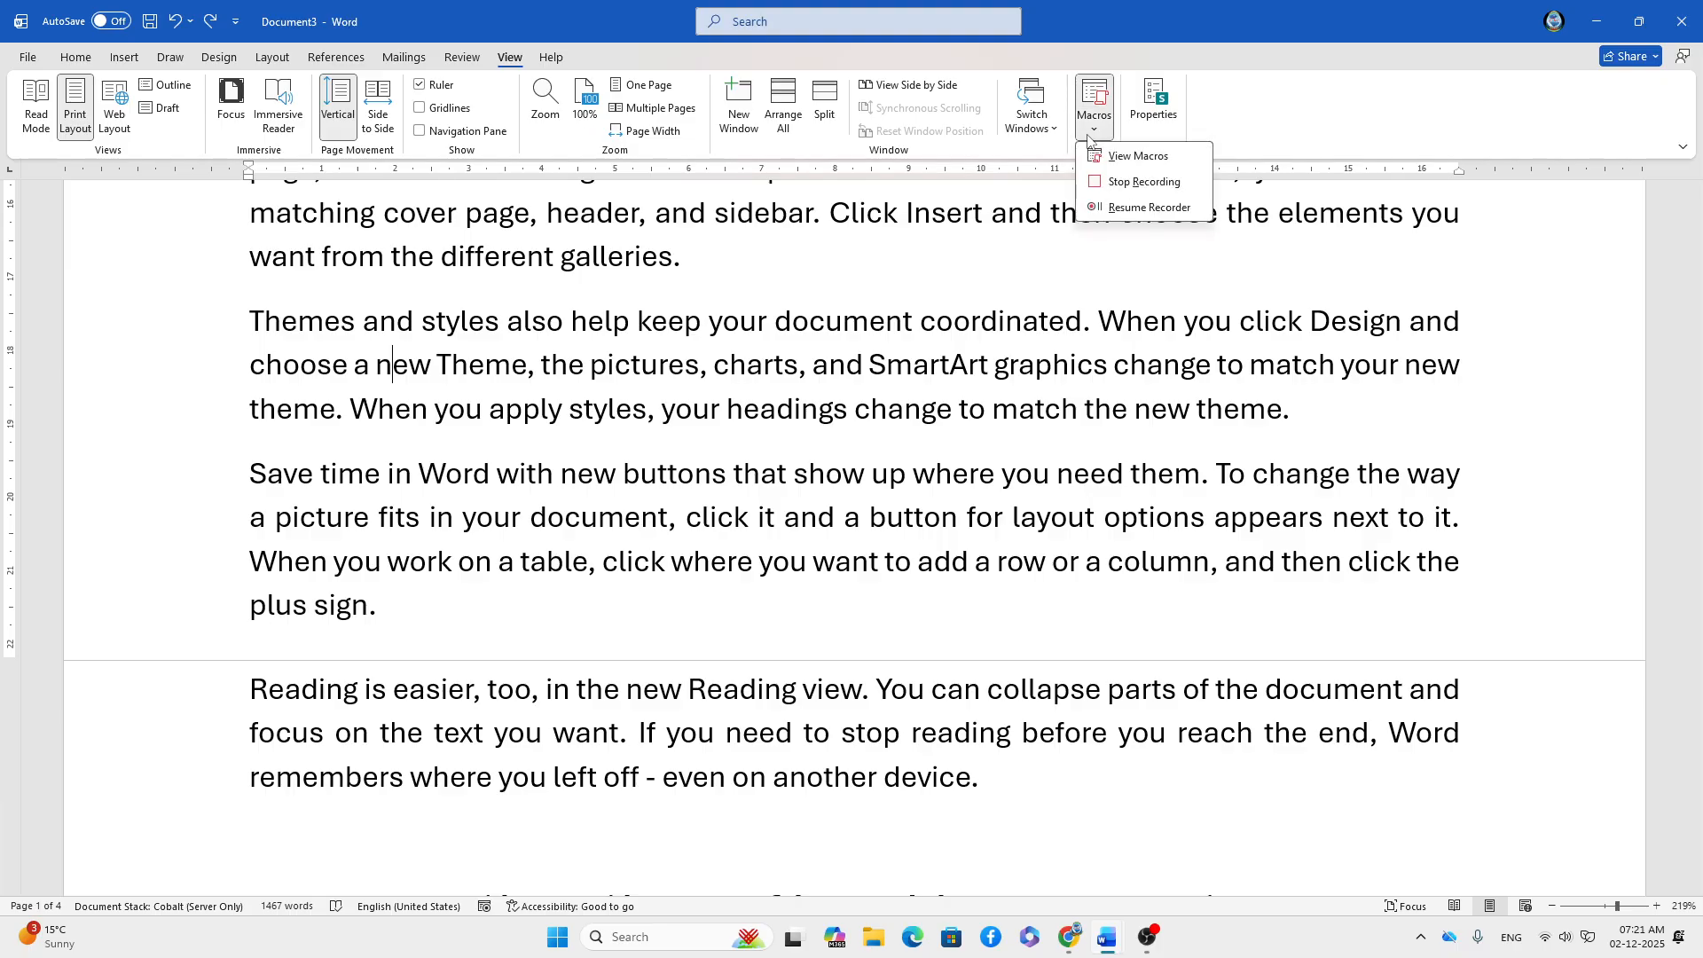
pyautogui.click(1130, 203)
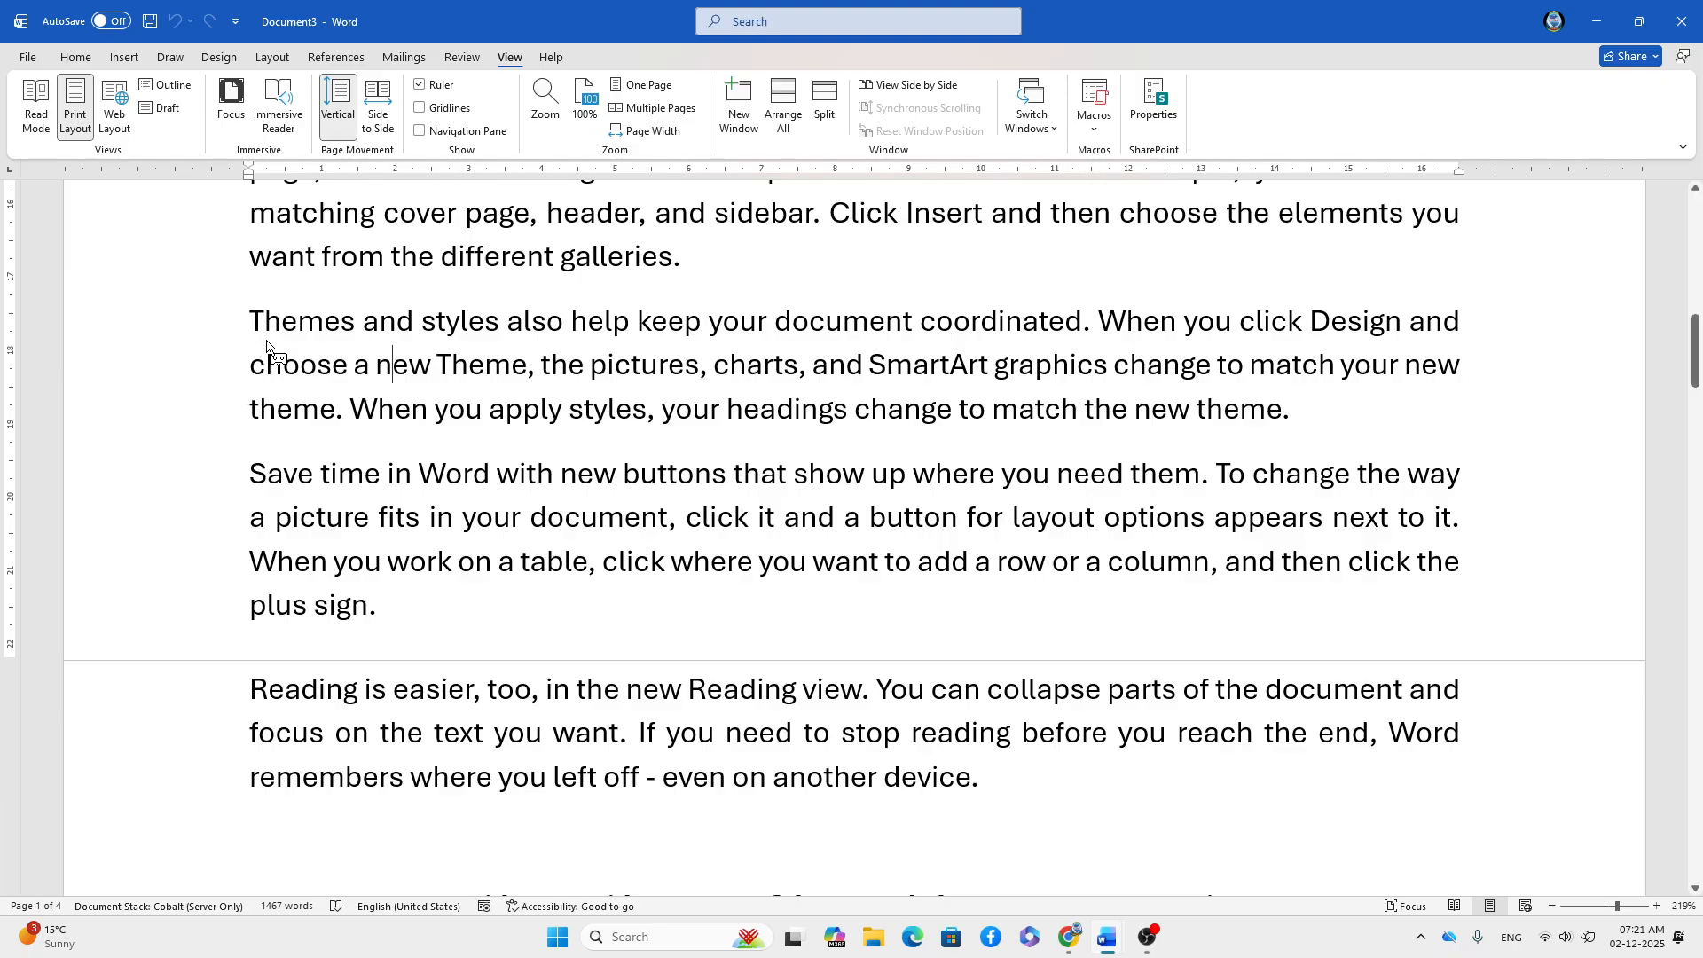
# - Format the paragraphs beginning "Themes and styles" and "Save time in Word" as bold with the light blue text effect from the gallery's first row
pyautogui.hotkey('ctrl', 'Up')
pyautogui.hotkey('ctrl', 'shift', 'Right')
pyautogui.hotkey('ctrl', 'shift', 'Right')
pyautogui.hotkey('ctrl', 'shift', 'Right')
pyautogui.hotkey('ctrl', 'shift', 'Right')
pyautogui.hotkey('ctrl', 'shift', 'Right')
pyautogui.hotkey('ctrl', 'shift', 'Right')
pyautogui.hotkey('ctrl', 'shift', 'Right')
pyautogui.hotkey('ctrl', 'shift', 'Right')
pyautogui.hotkey('ctrl', 'shift', 'Right')
pyautogui.hotkey('ctrl', 'shift', 'Right')
pyautogui.hotkey('ctrl', 'shift', 'Right')
pyautogui.hotkey('ctrl', 'shift', 'Right')
pyautogui.hotkey('ctrl', 'shift', 'Right')
pyautogui.hotkey('ctrl', 'shift', 'Right')
pyautogui.hotkey('ctrl', 'shift', 'Right')
pyautogui.hotkey('ctrl', 'shift', 'Right')
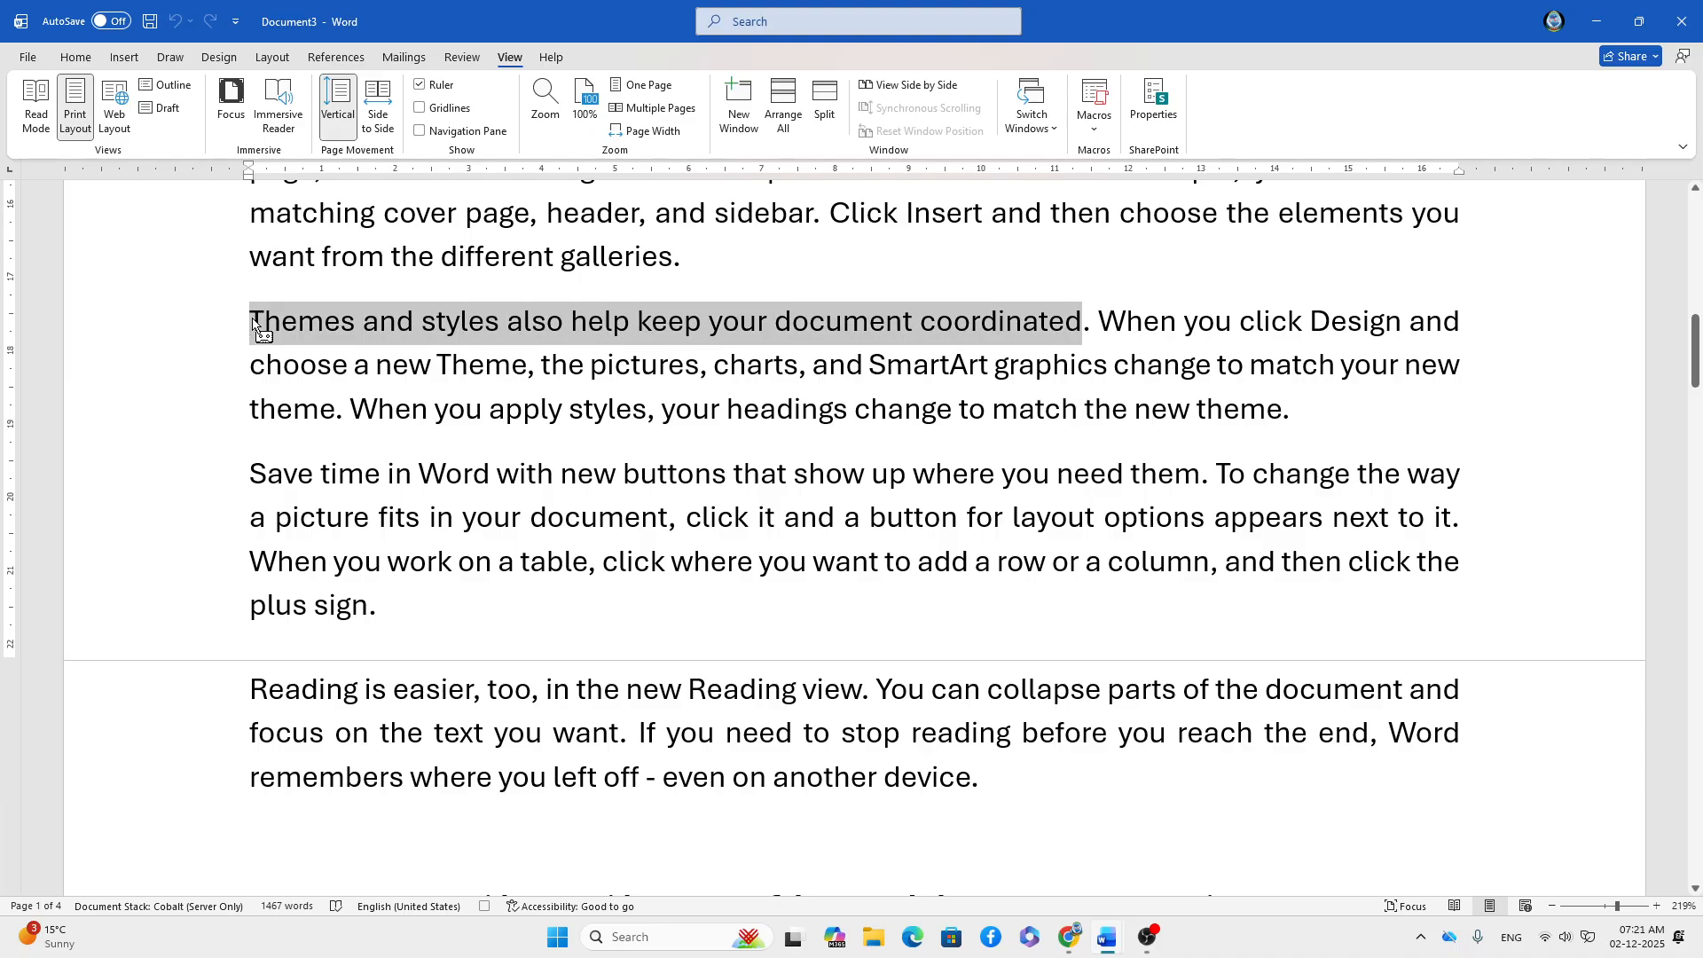
pyautogui.hotkey('ctrl', 'shift', 'Down')
pyautogui.hotkey('ctrl', 'shift', 'Down')
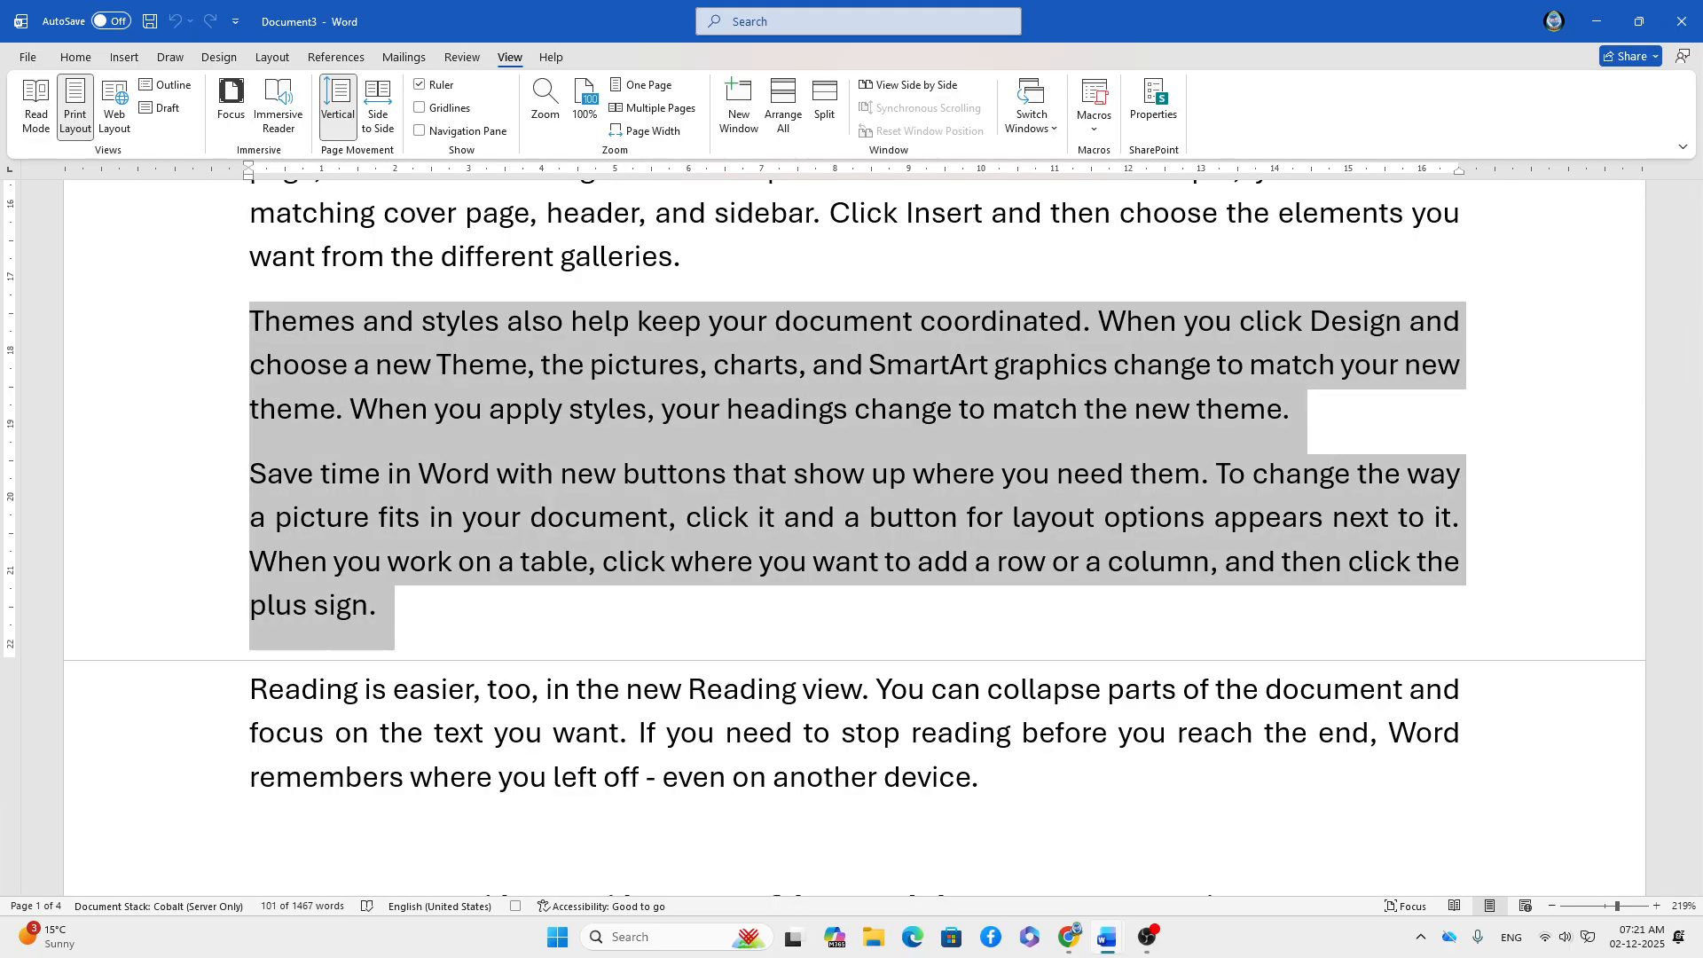
pyautogui.click(76, 59)
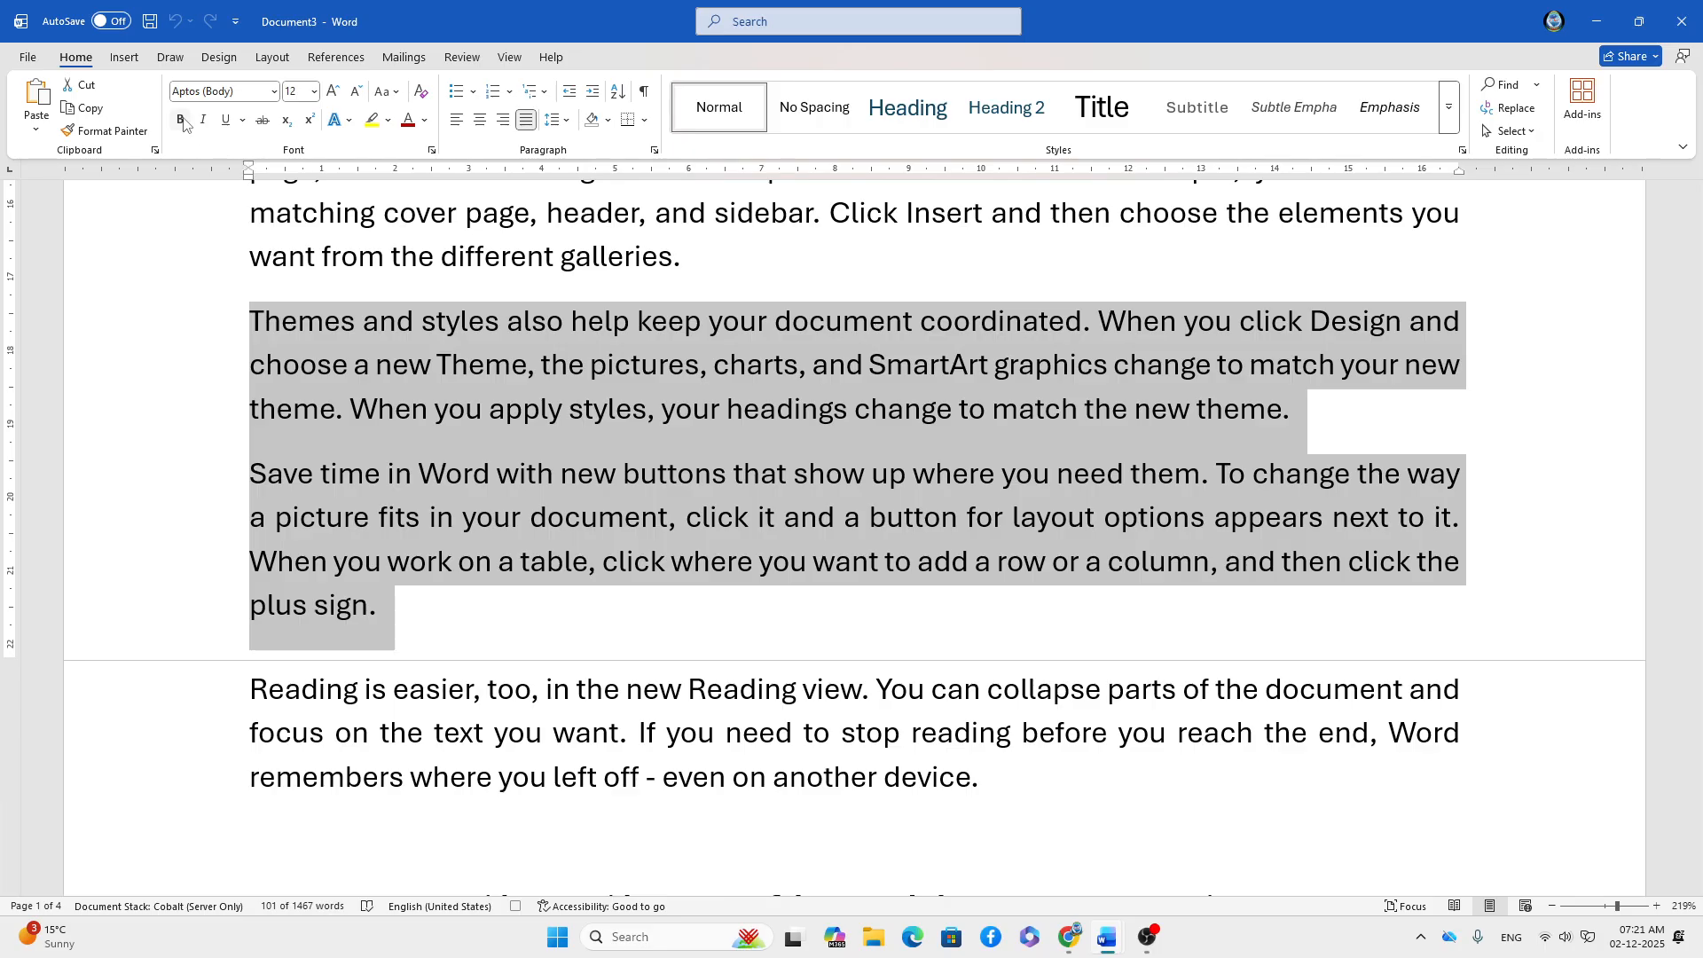
pyautogui.click(181, 120)
pyautogui.click(349, 122)
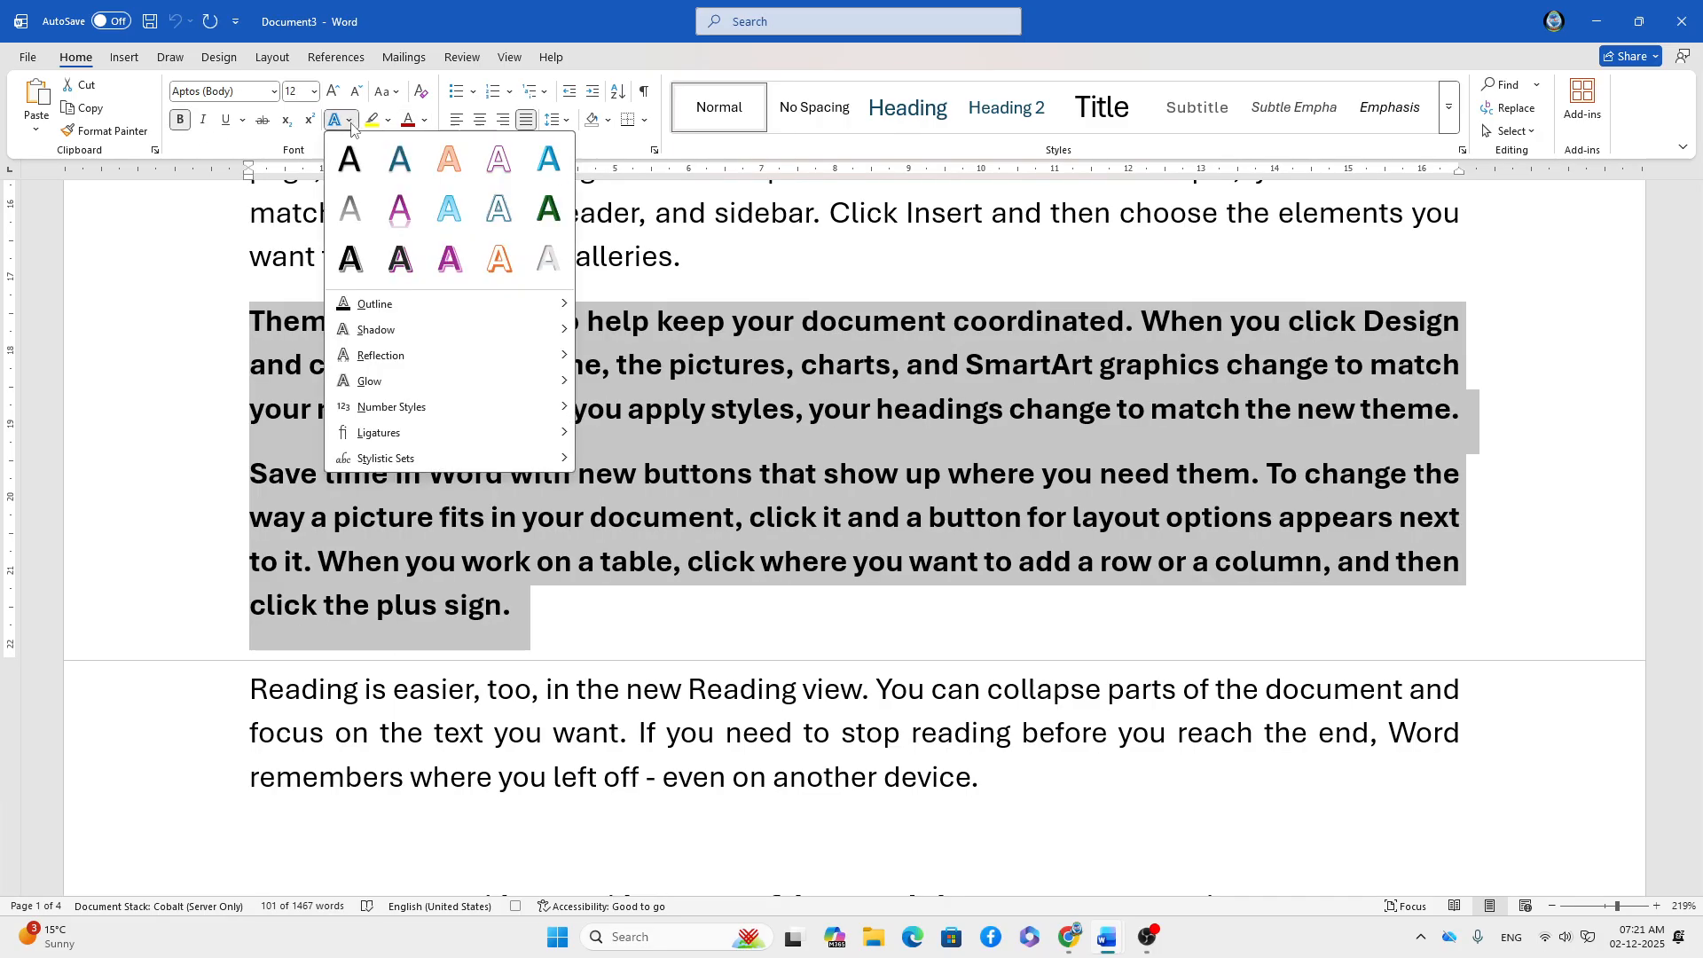
pyautogui.click(548, 158)
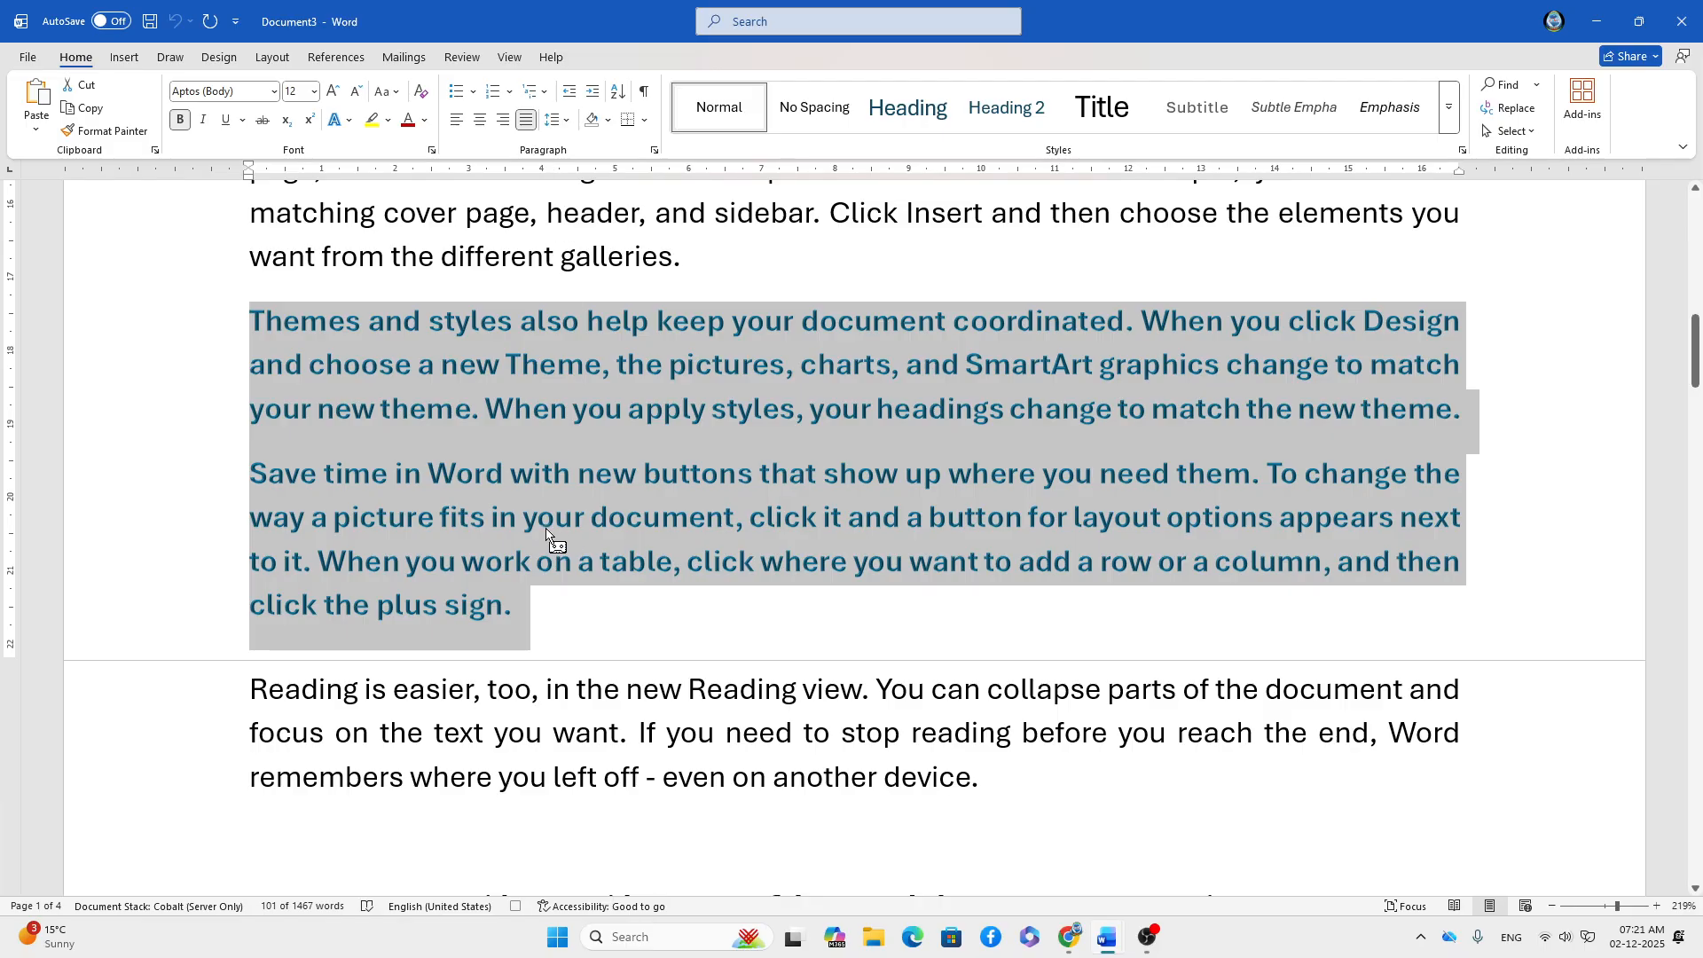
# - Change the two selected paragraphs to sentence case and set their font colour to the standard dark red
pyautogui.scroll(-1, 550, 528)
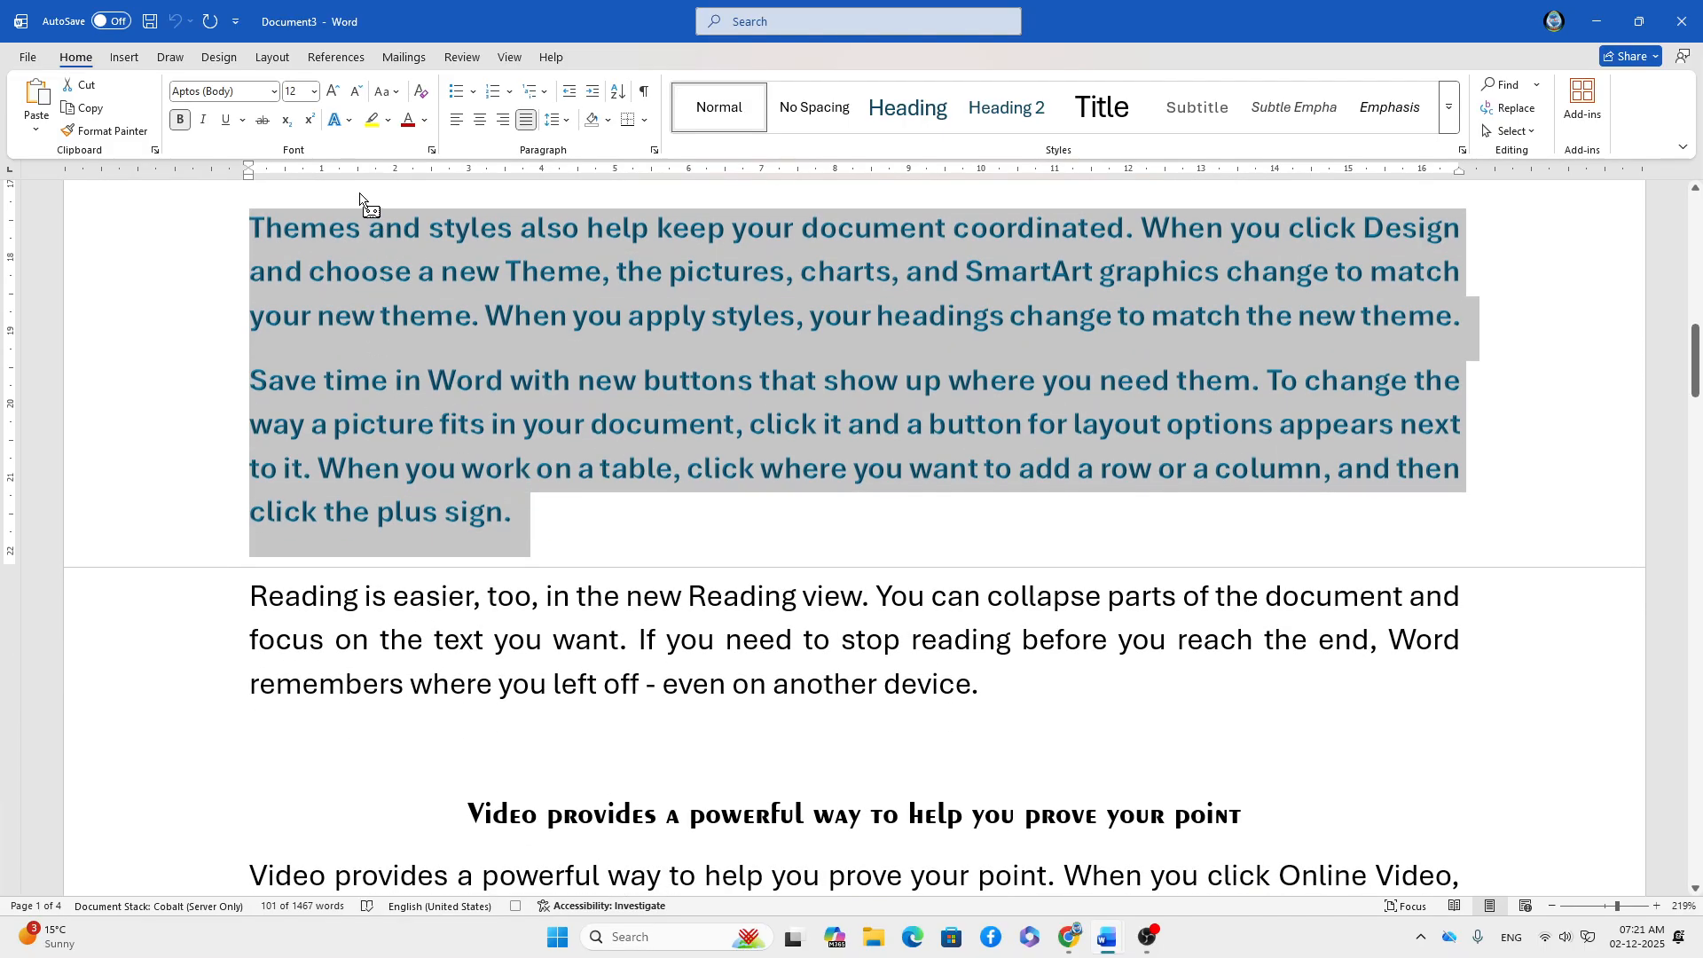
pyautogui.click(387, 92)
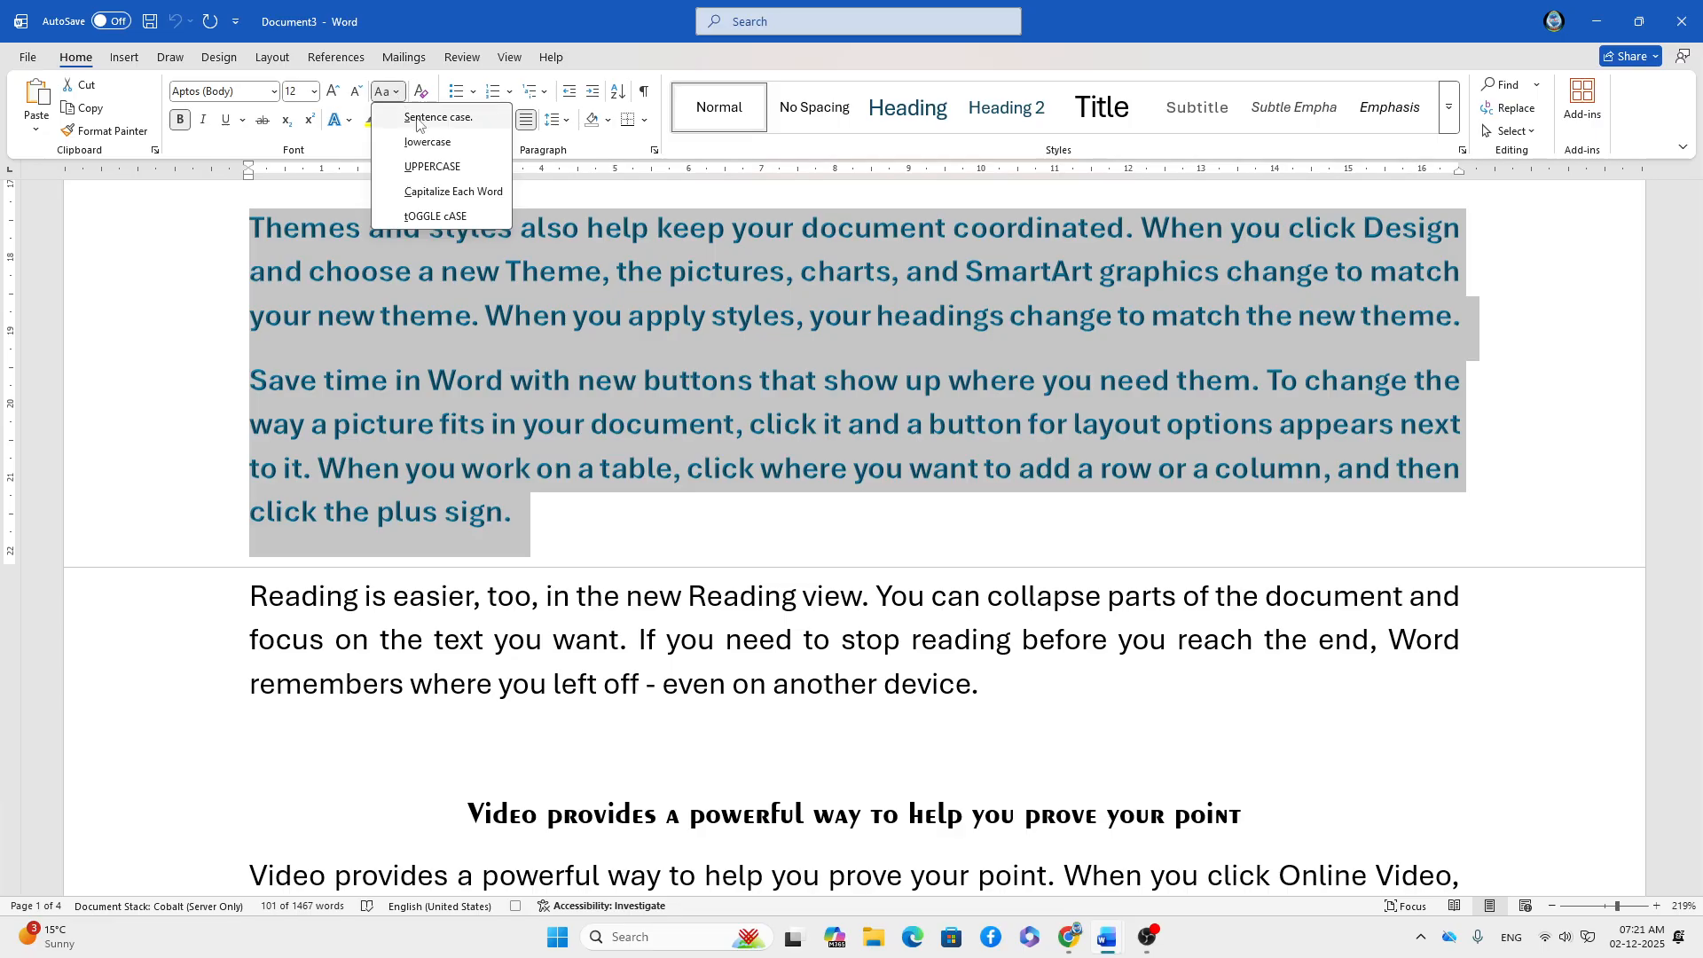
pyautogui.click(417, 122)
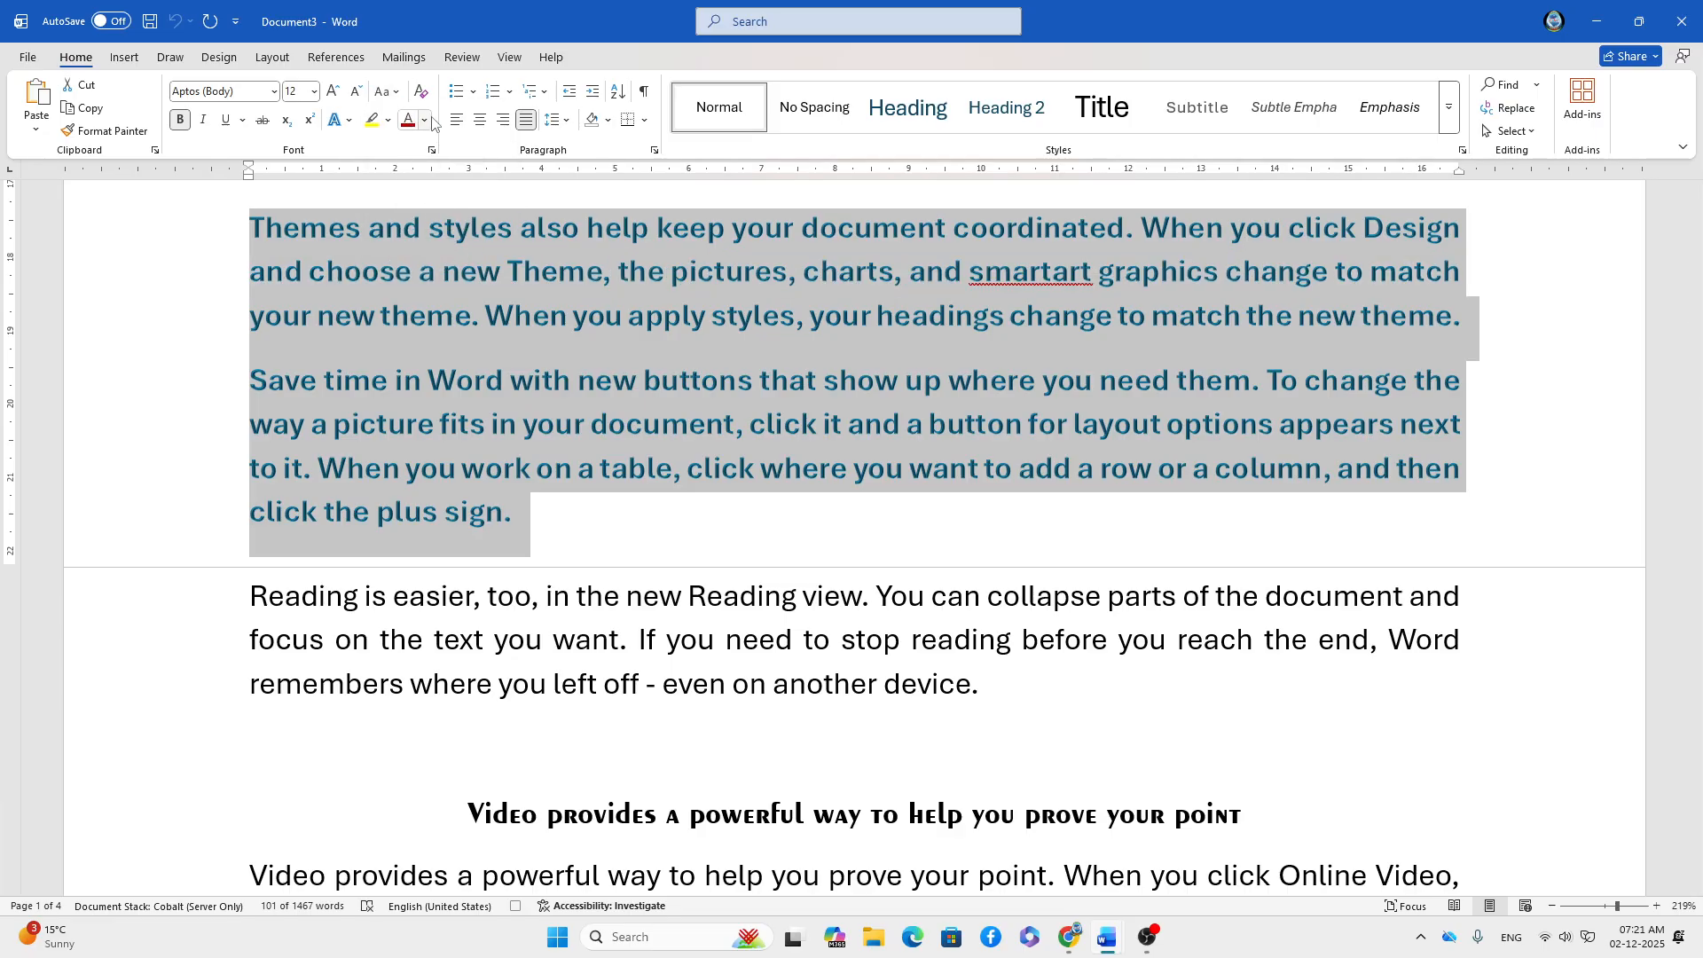
pyautogui.click(425, 121)
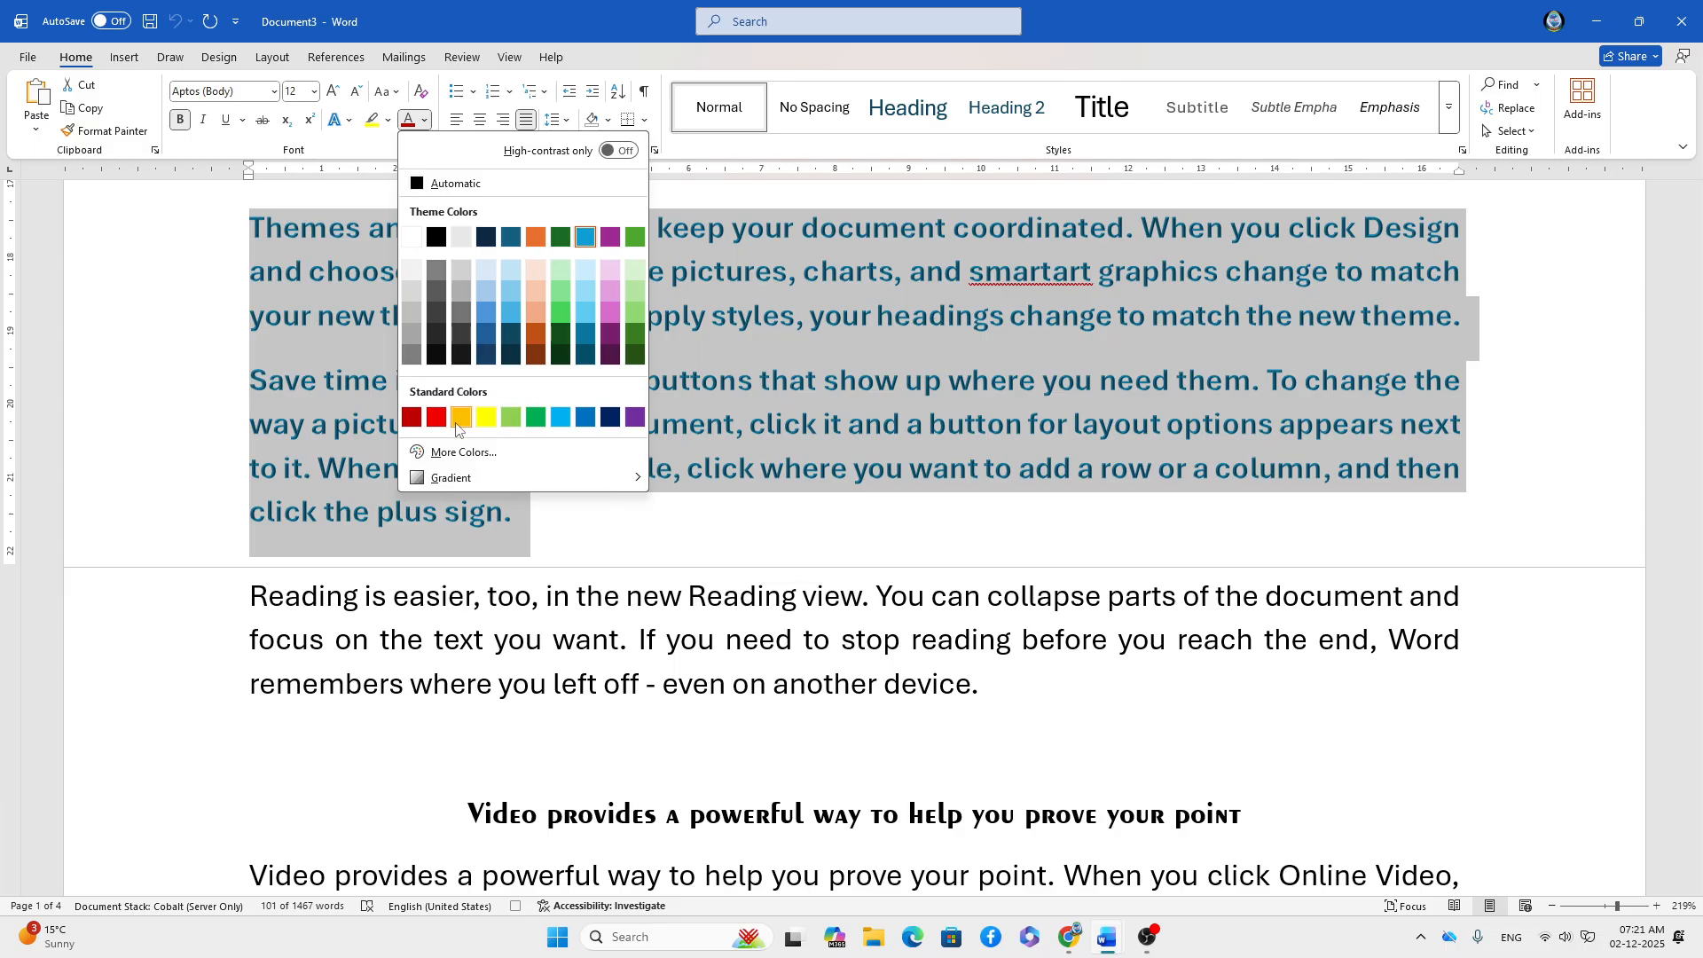
pyautogui.click(411, 417)
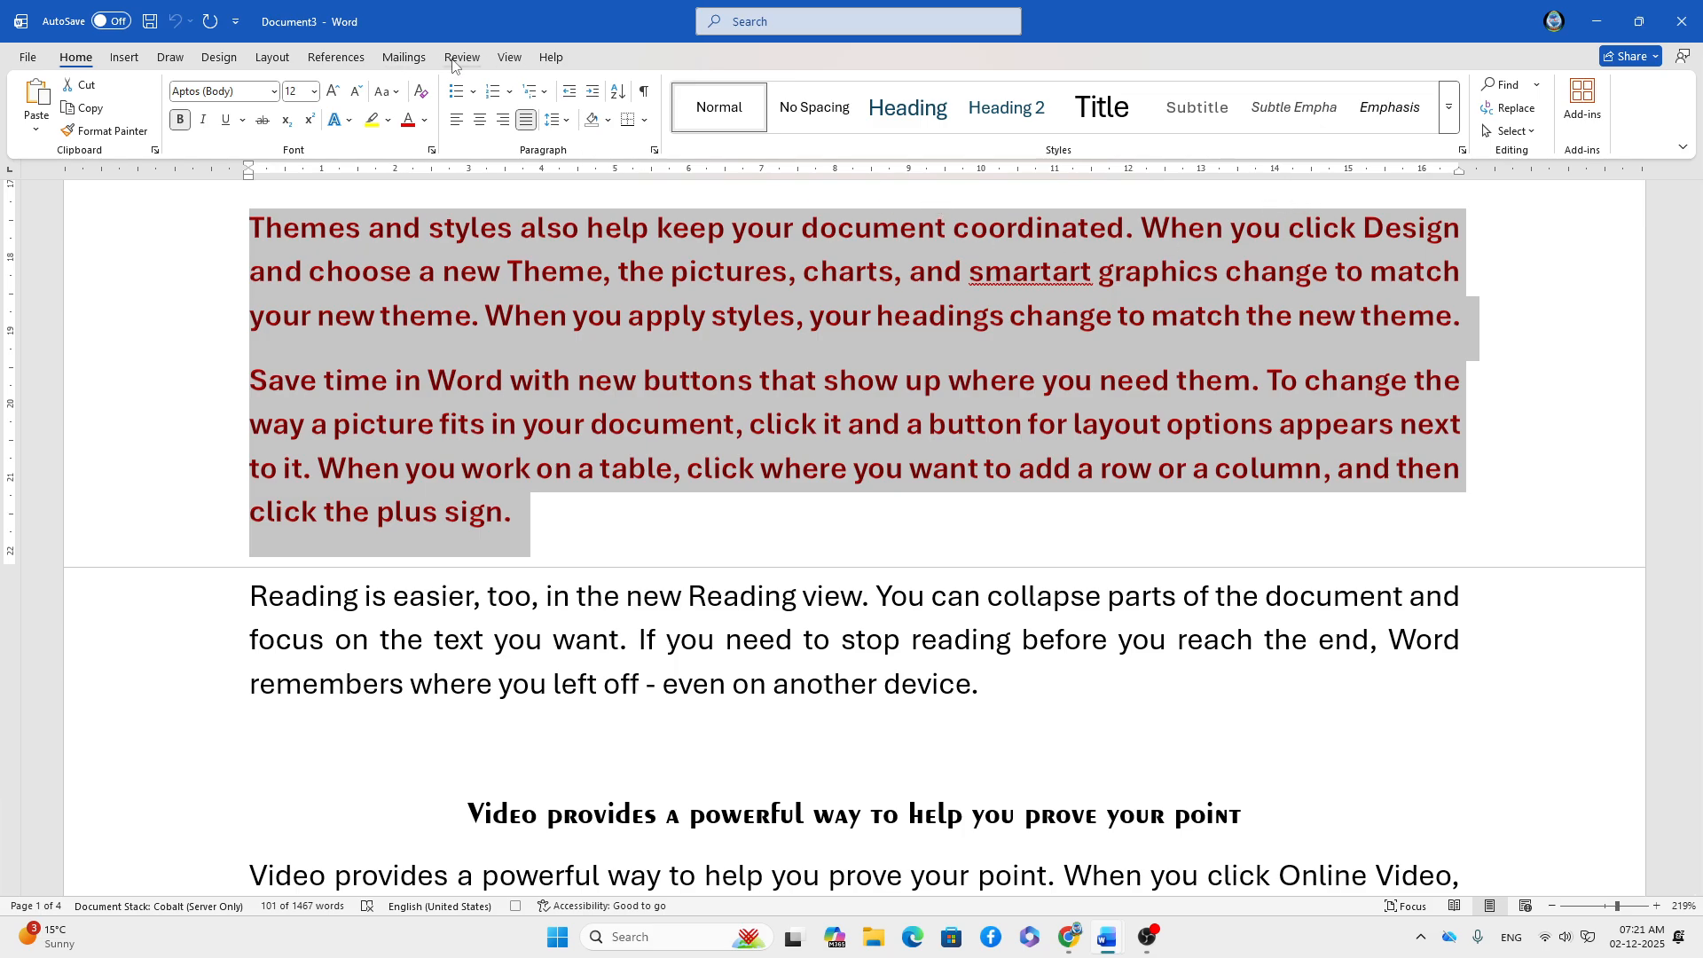
# - Stop the macro recording and deselect the formatted paragraphs
pyautogui.click(510, 59)
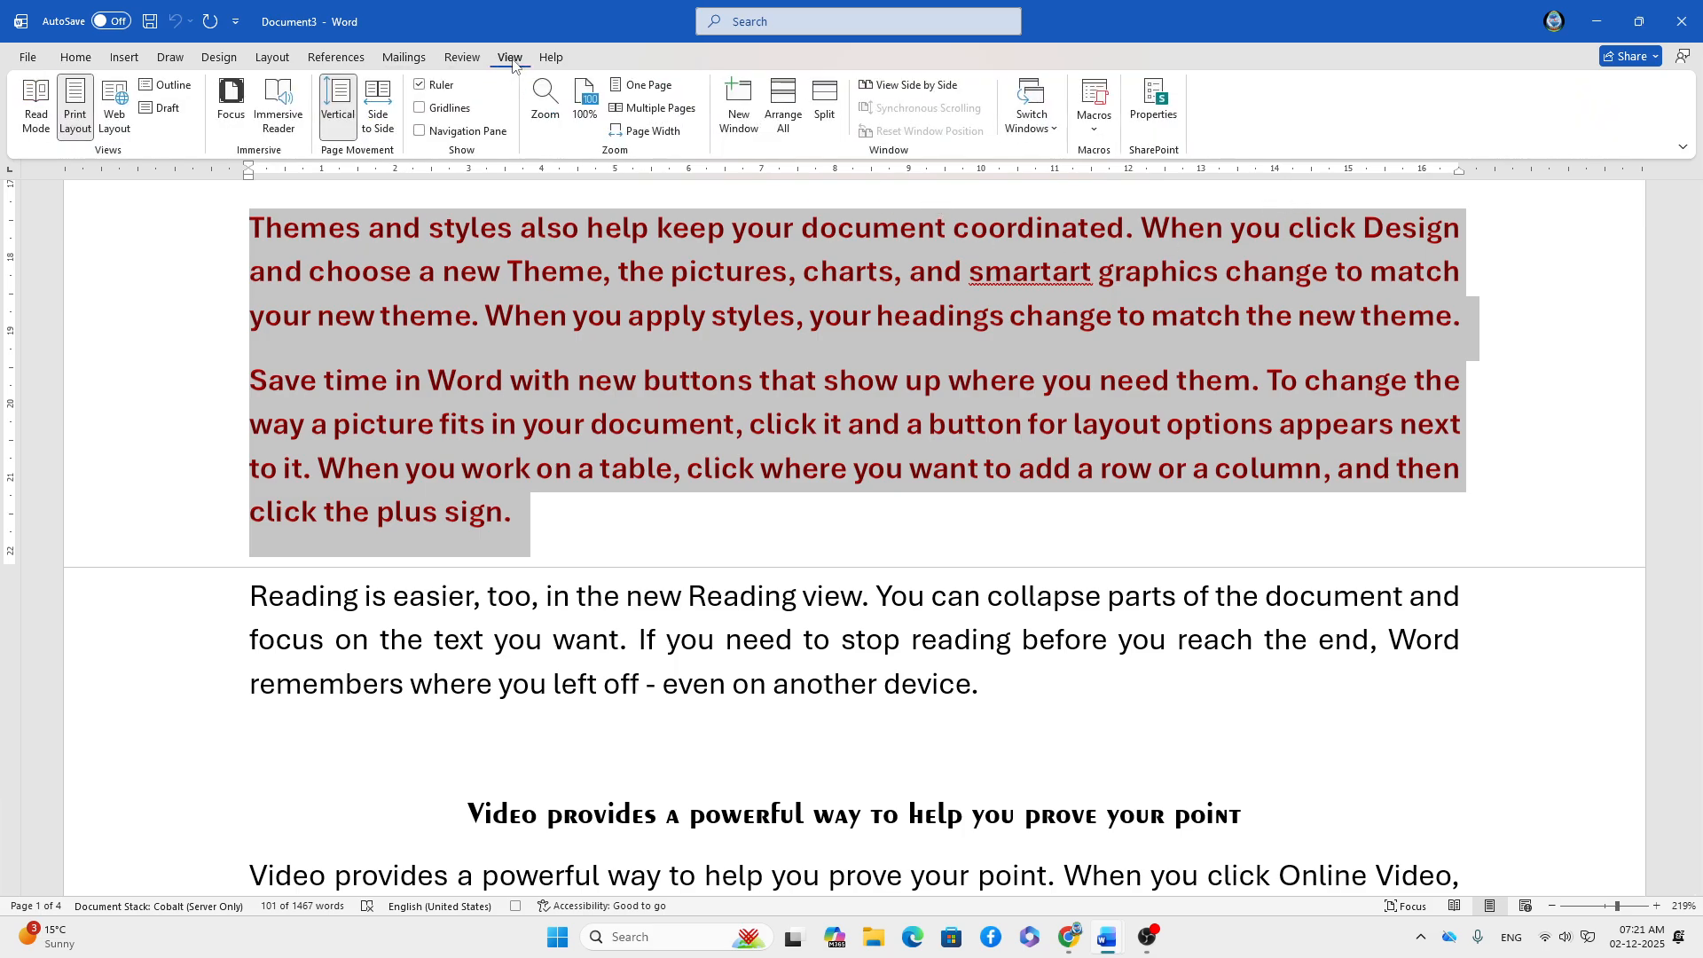
pyautogui.click(1096, 133)
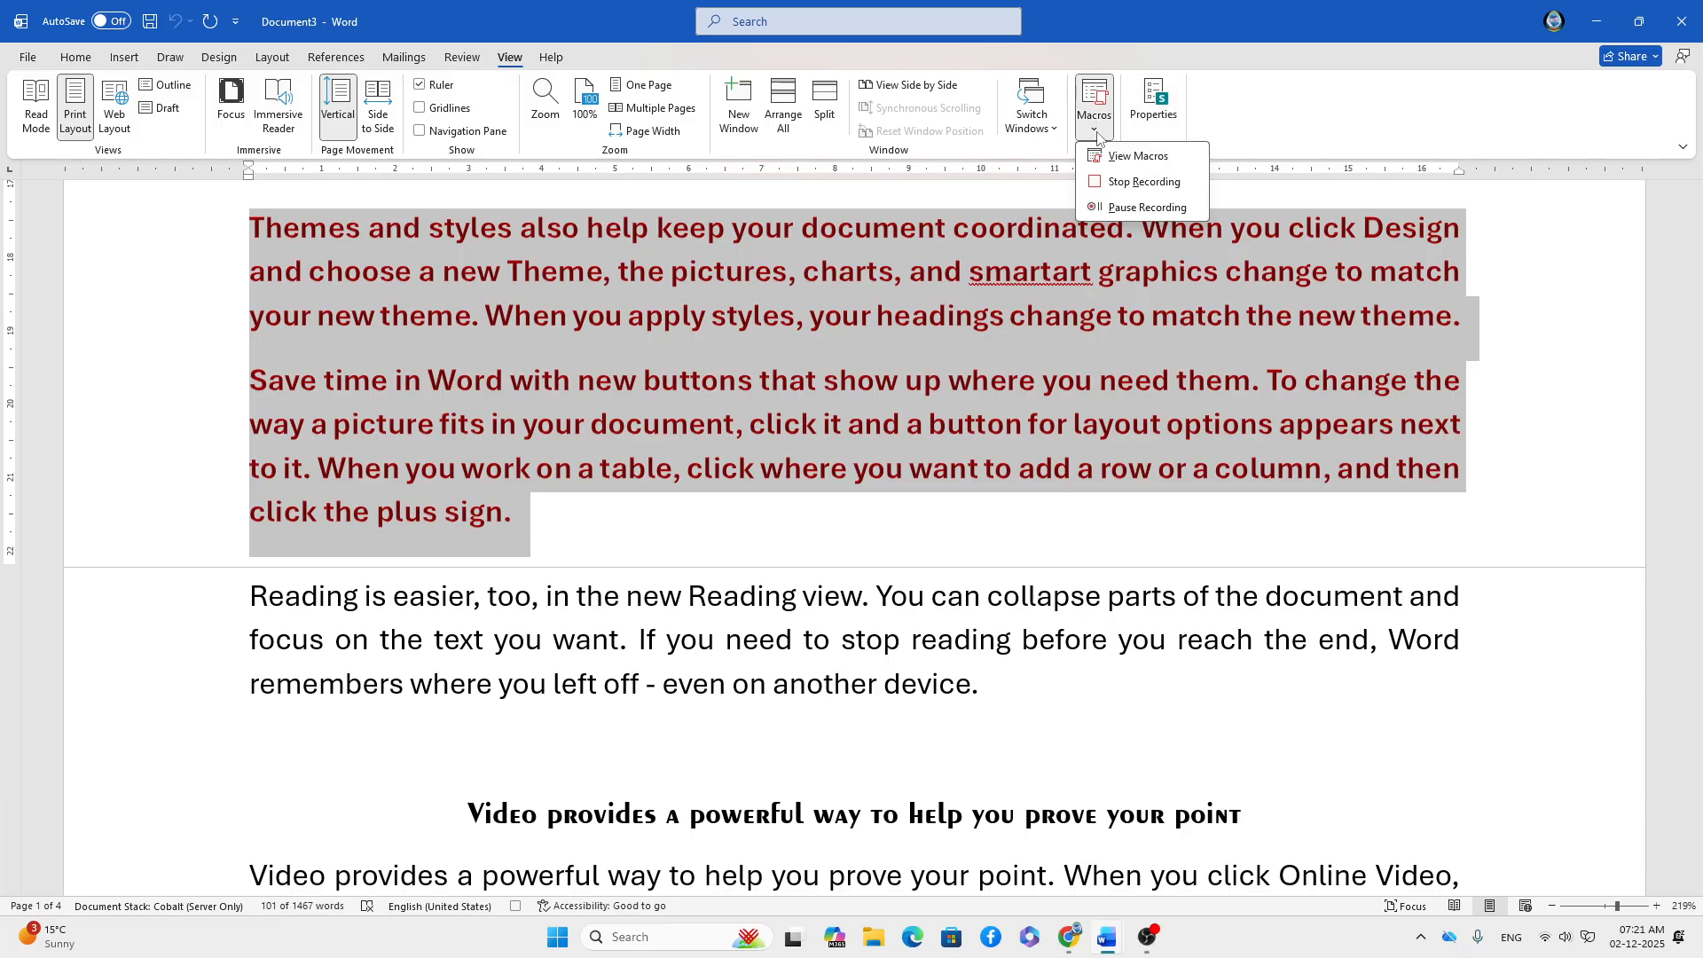
pyautogui.click(1133, 183)
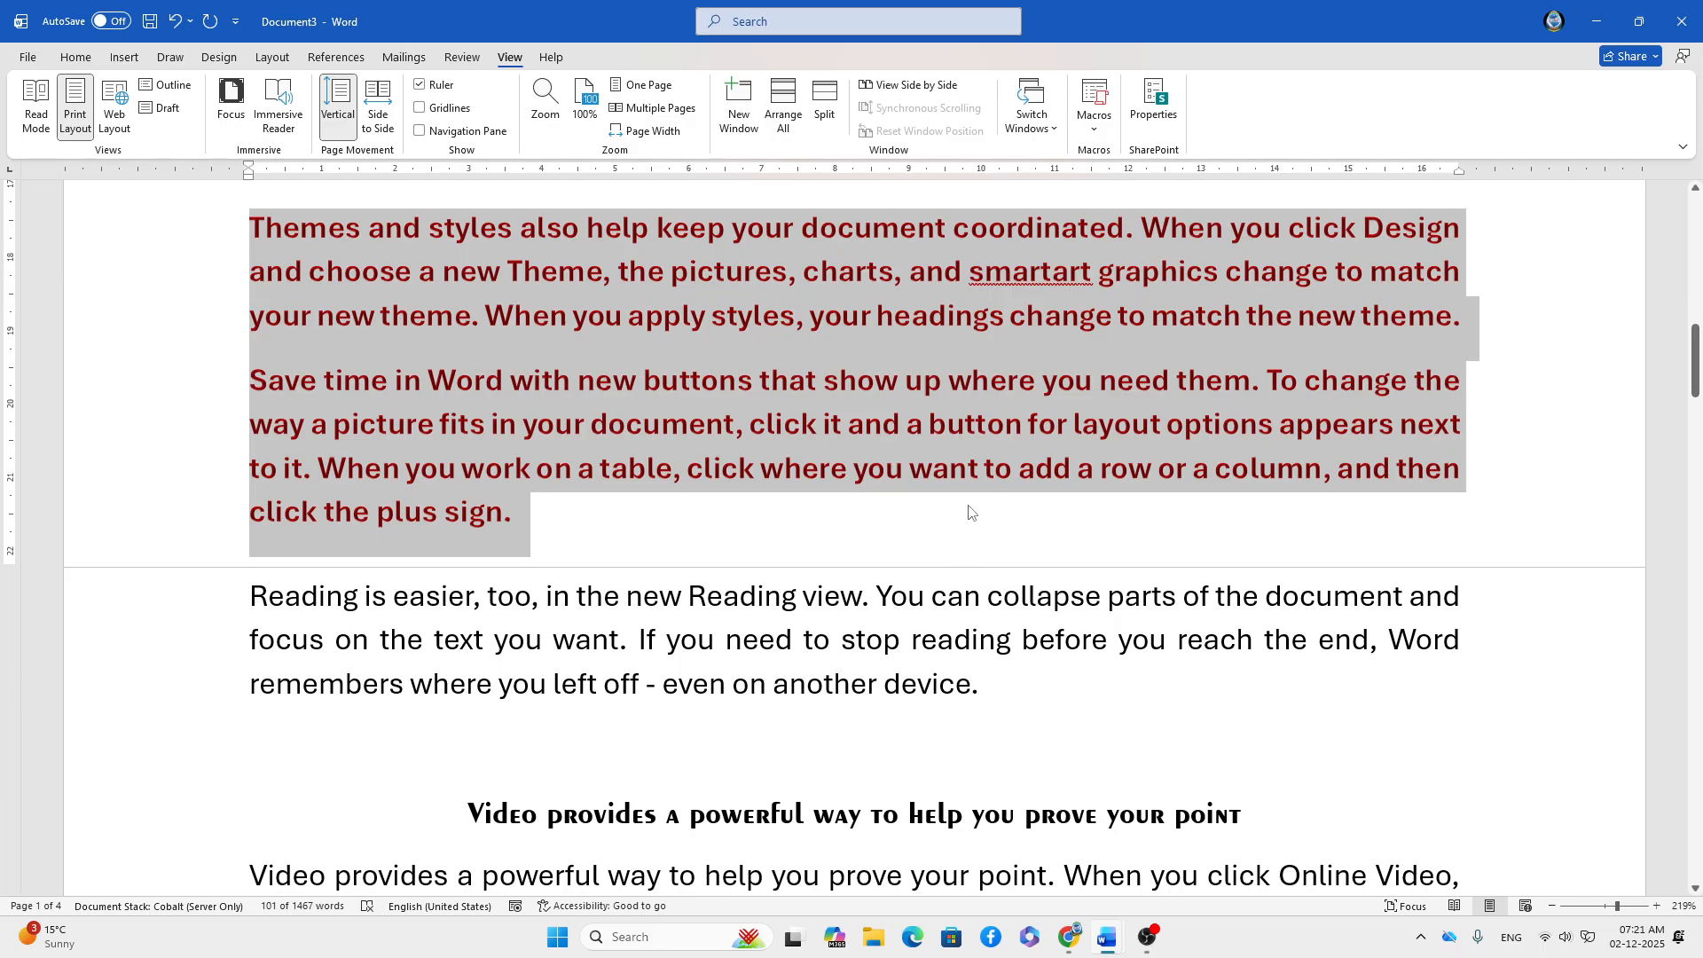
pyautogui.click(946, 538)
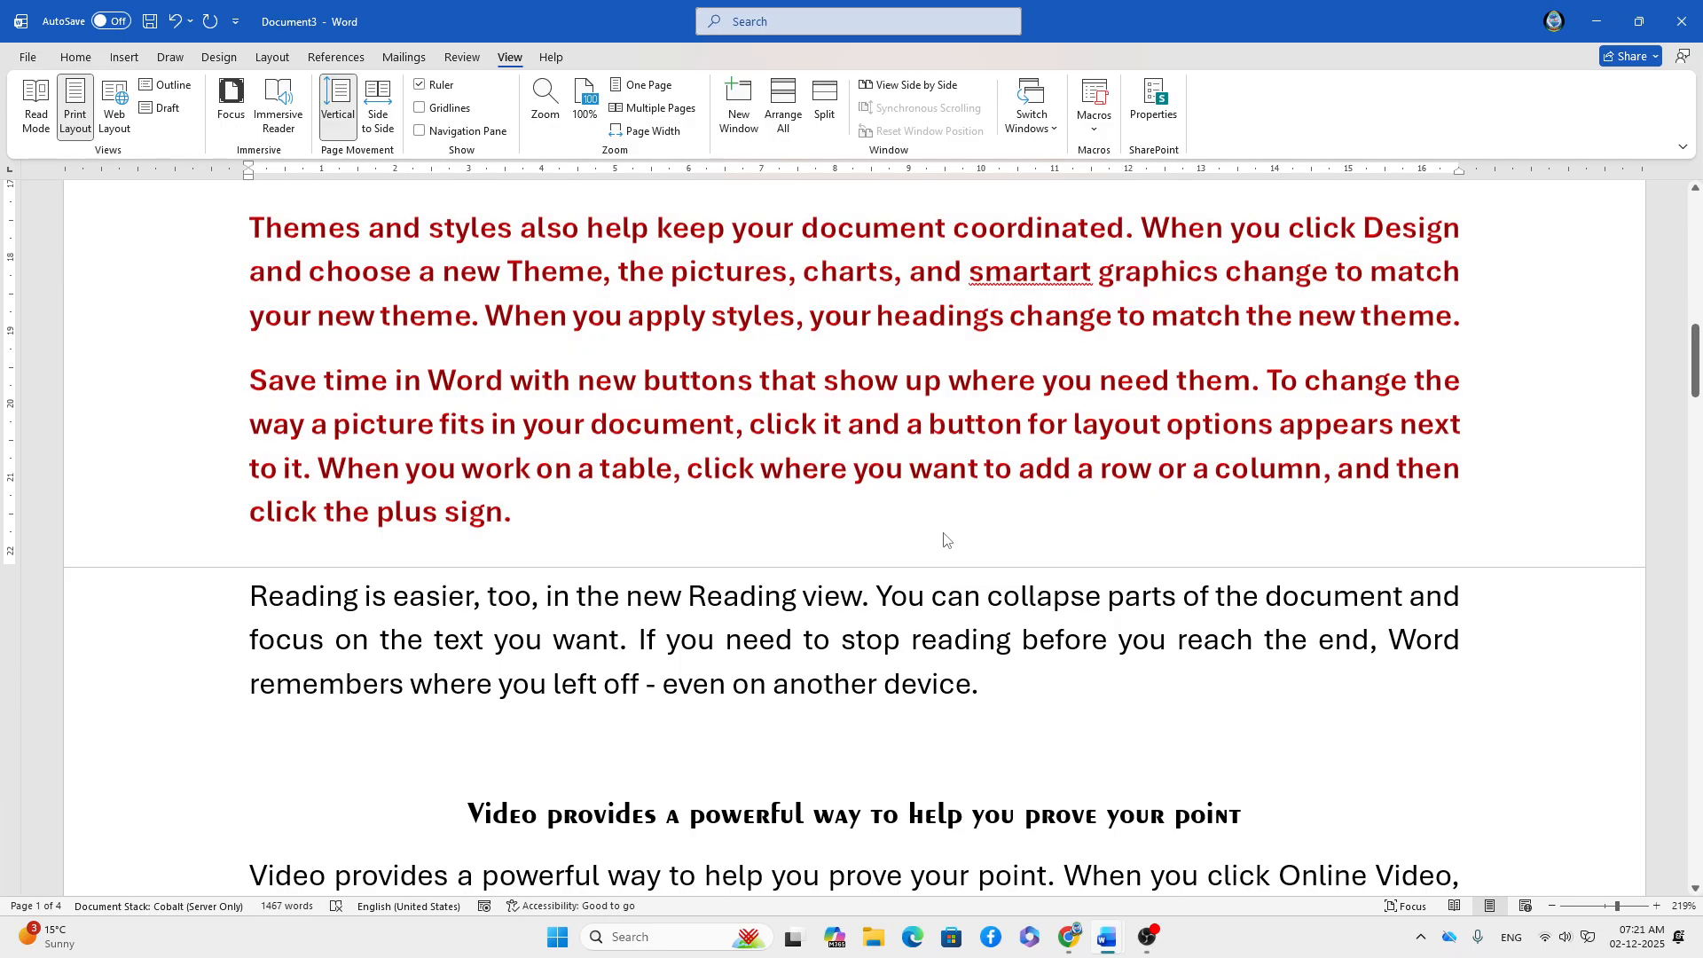
# - Select the paragraph beginning "Reading is easier" at the start of page 2 and run the macro "one" on it
pyautogui.scroll(-3, 322, 597)
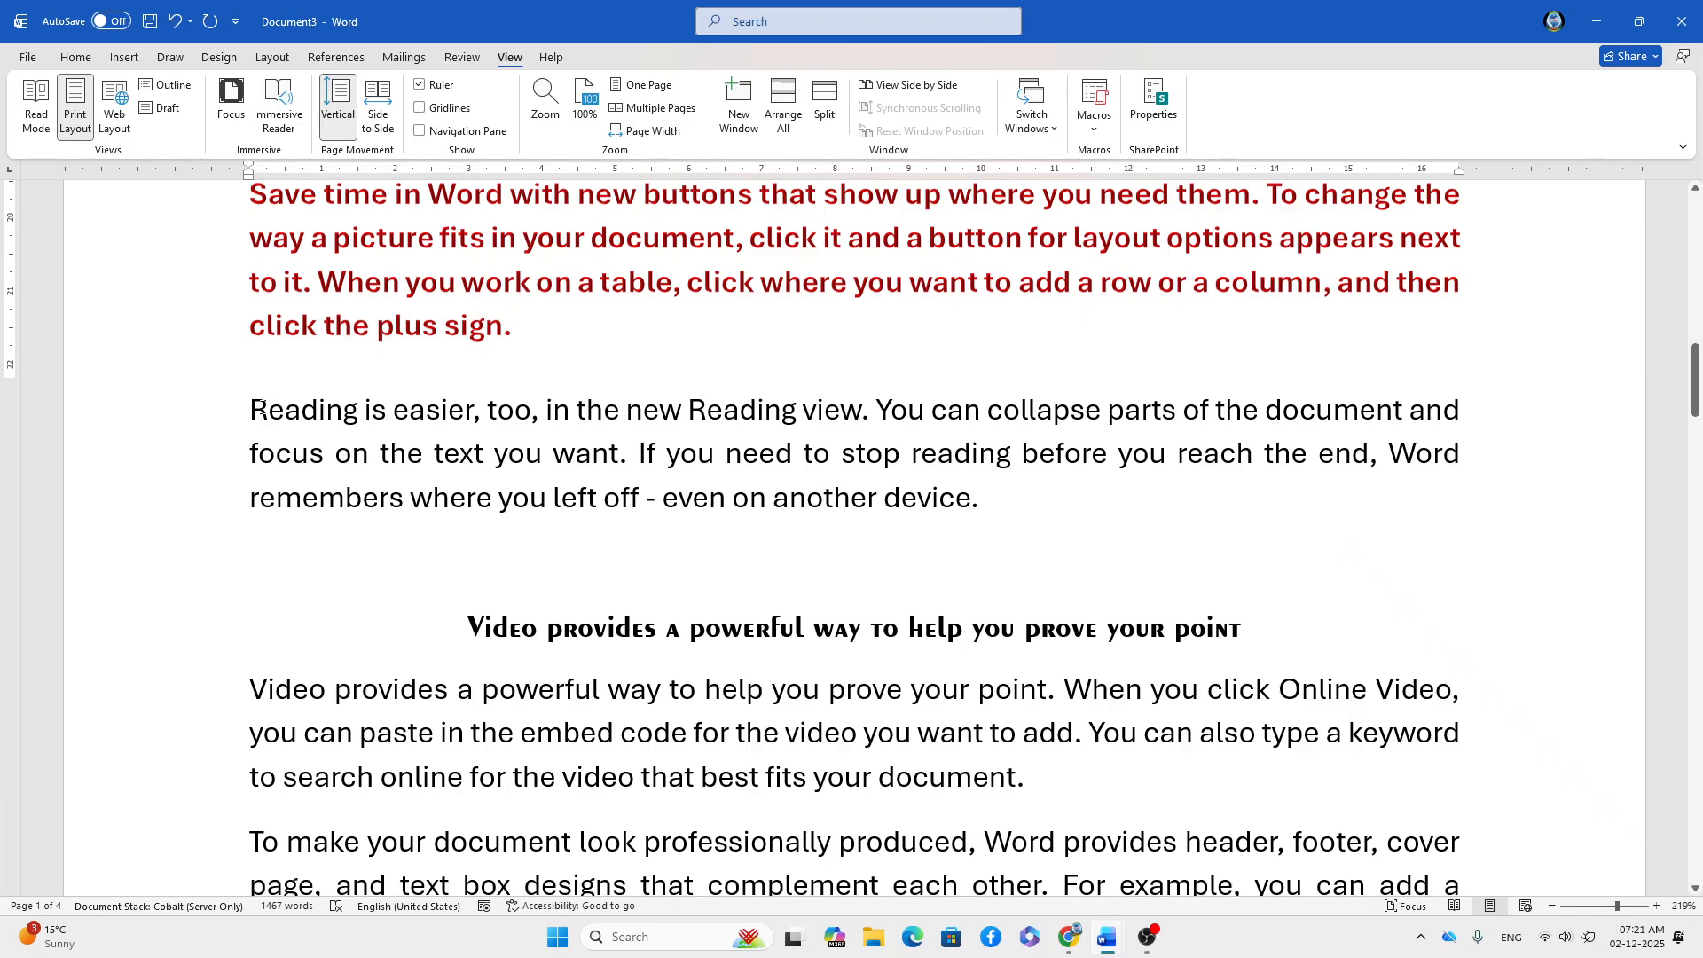
pyautogui.moveTo(251, 410); pyautogui.dragTo(1133, 517)
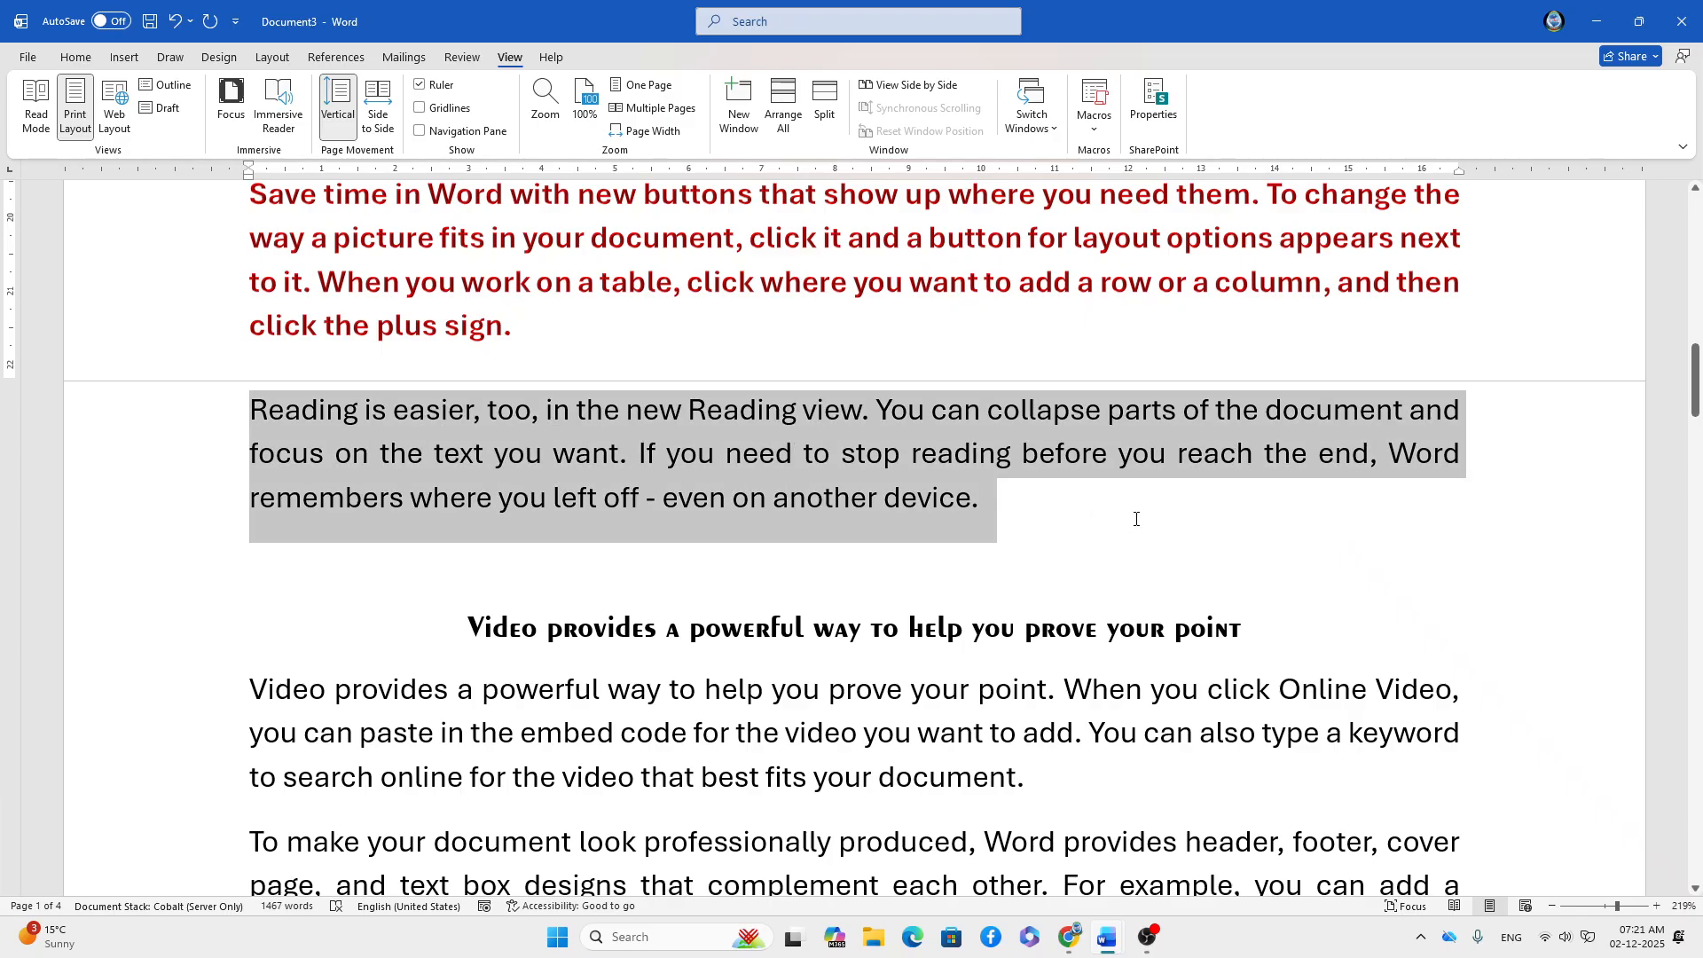
pyautogui.click(1093, 133)
pyautogui.click(1123, 157)
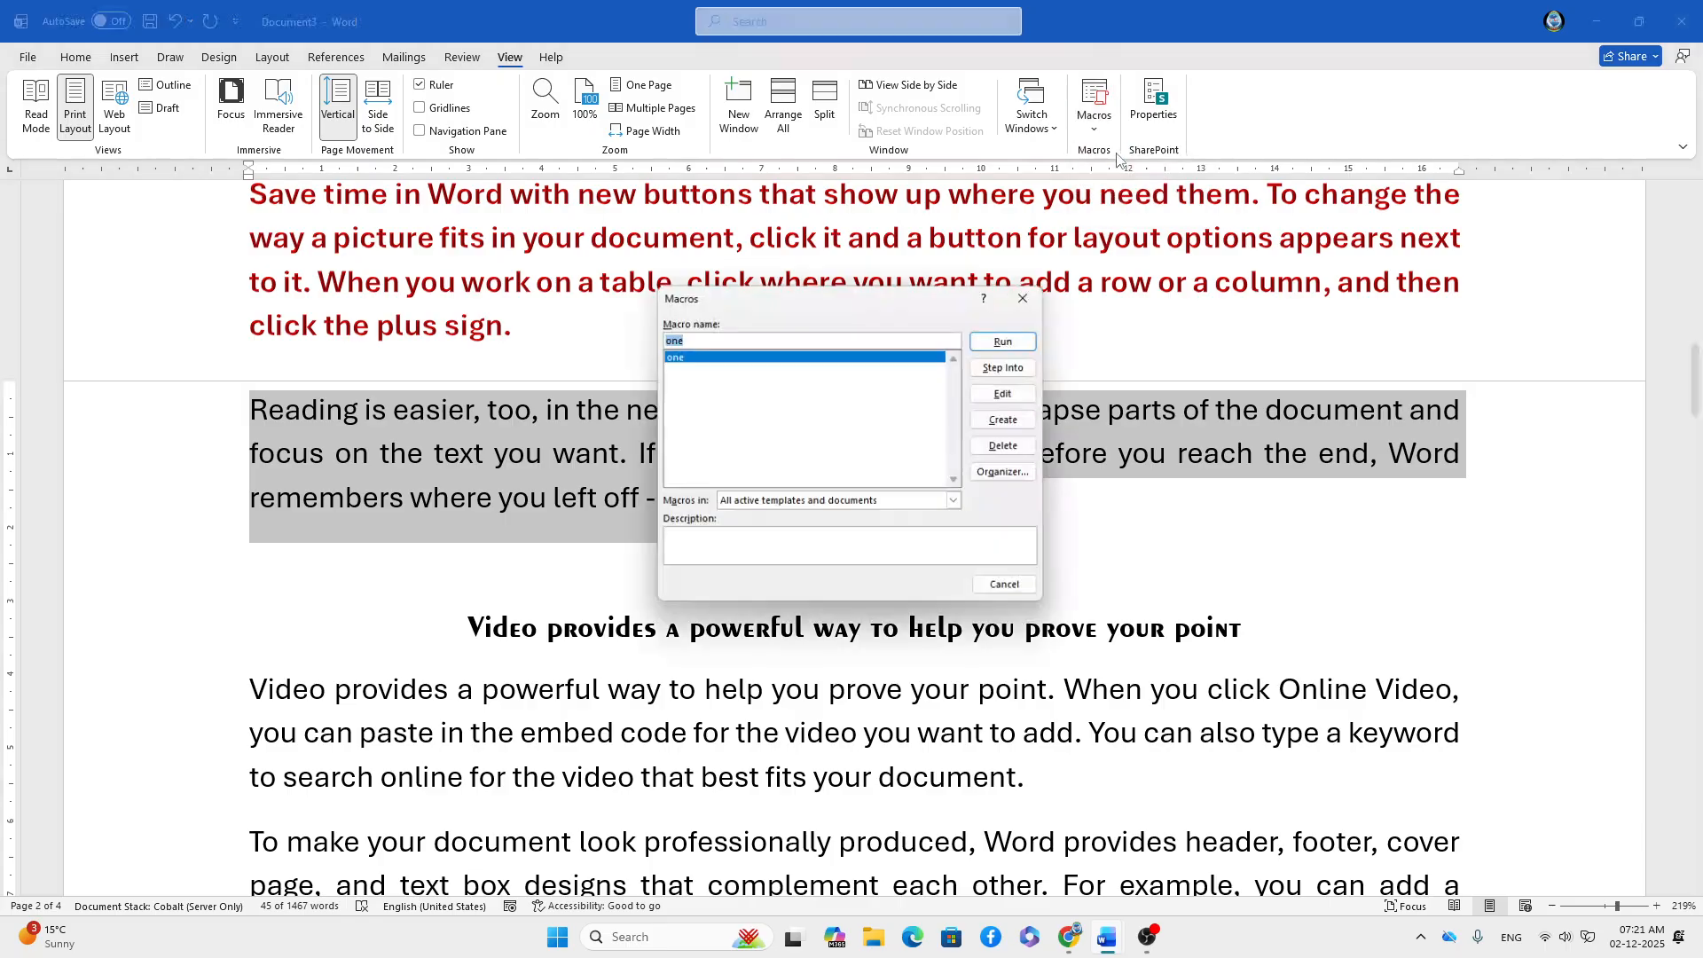
pyautogui.click(1018, 341)
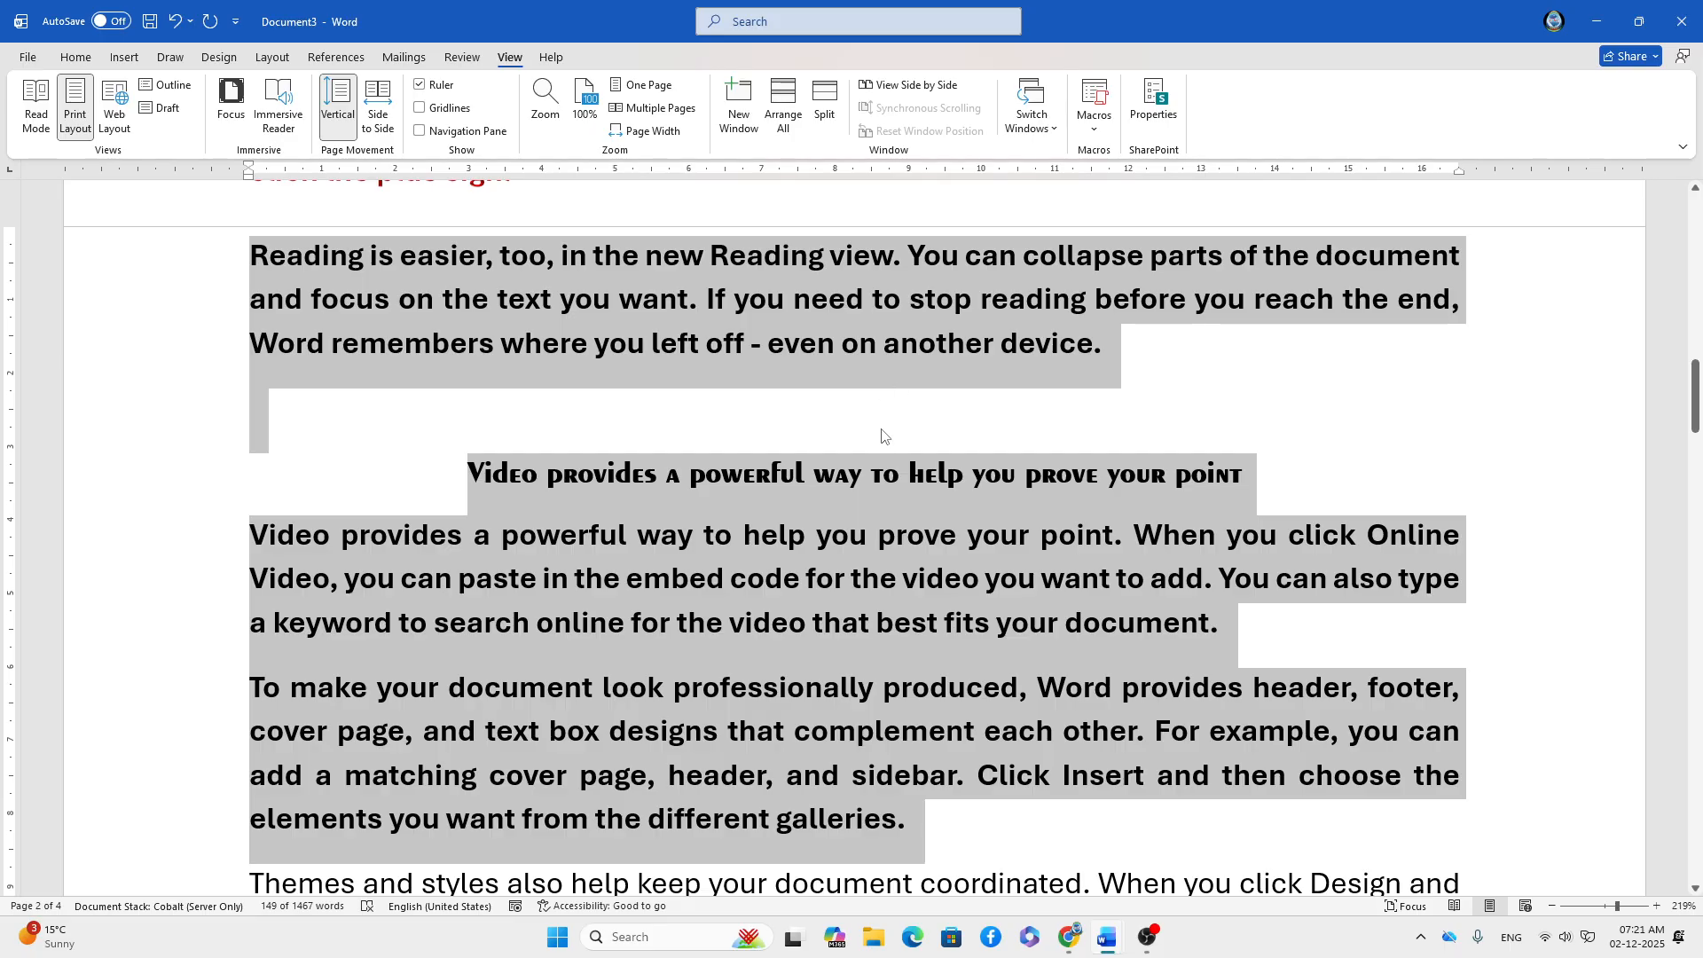
# - Examine the formatting of the paragraphs across pages 1 and 2 after the macro run
pyautogui.scroll(4, 883, 417)
pyautogui.scroll(-2, 883, 435)
pyautogui.scroll(-2, 883, 434)
pyautogui.scroll(3, 882, 434)
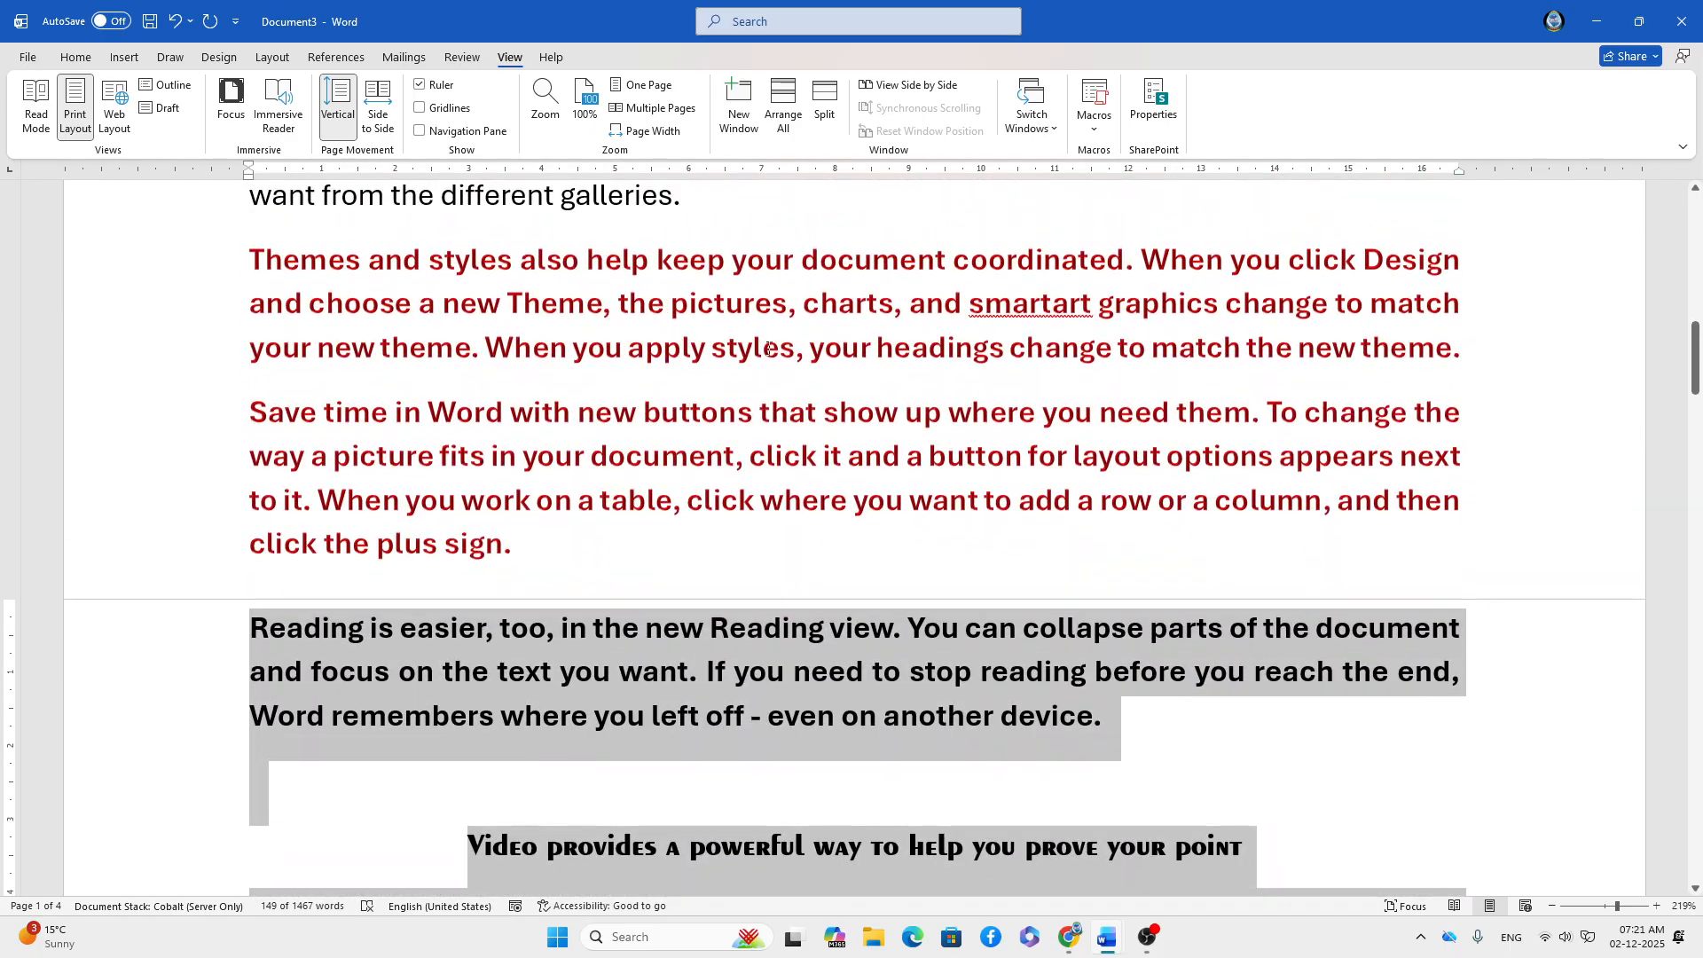
pyautogui.click(938, 595)
pyautogui.scroll(-4, 771, 575)
pyautogui.scroll(-5, 771, 574)
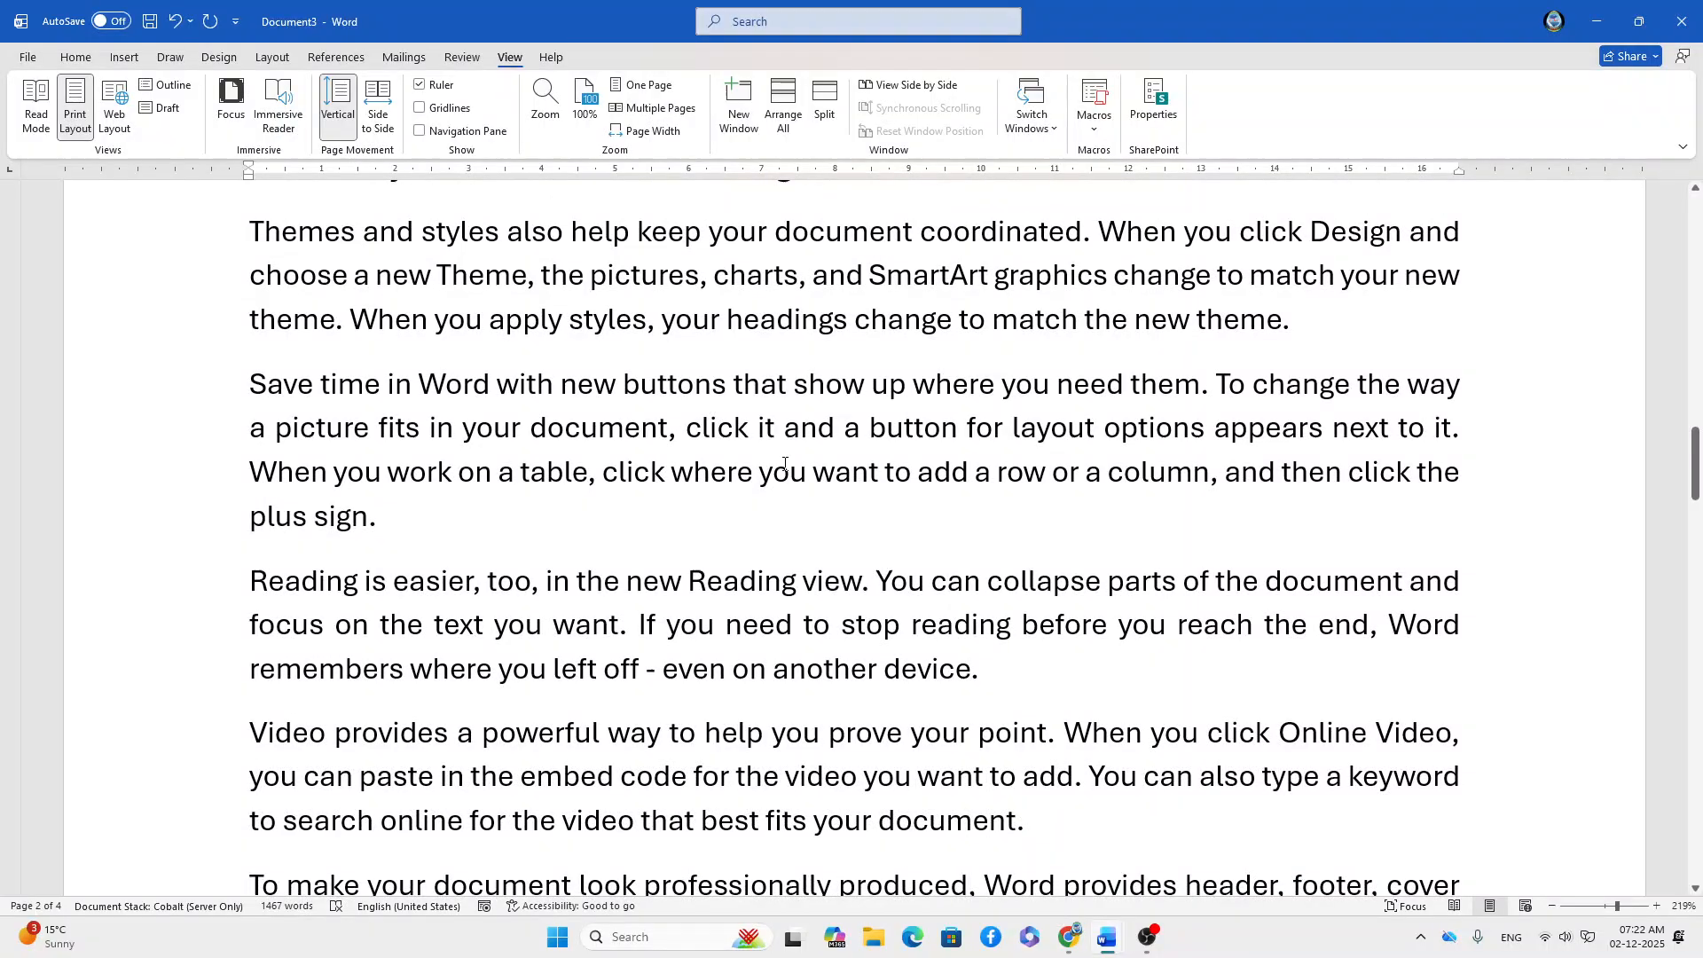
pyautogui.scroll(4, 889, 433)
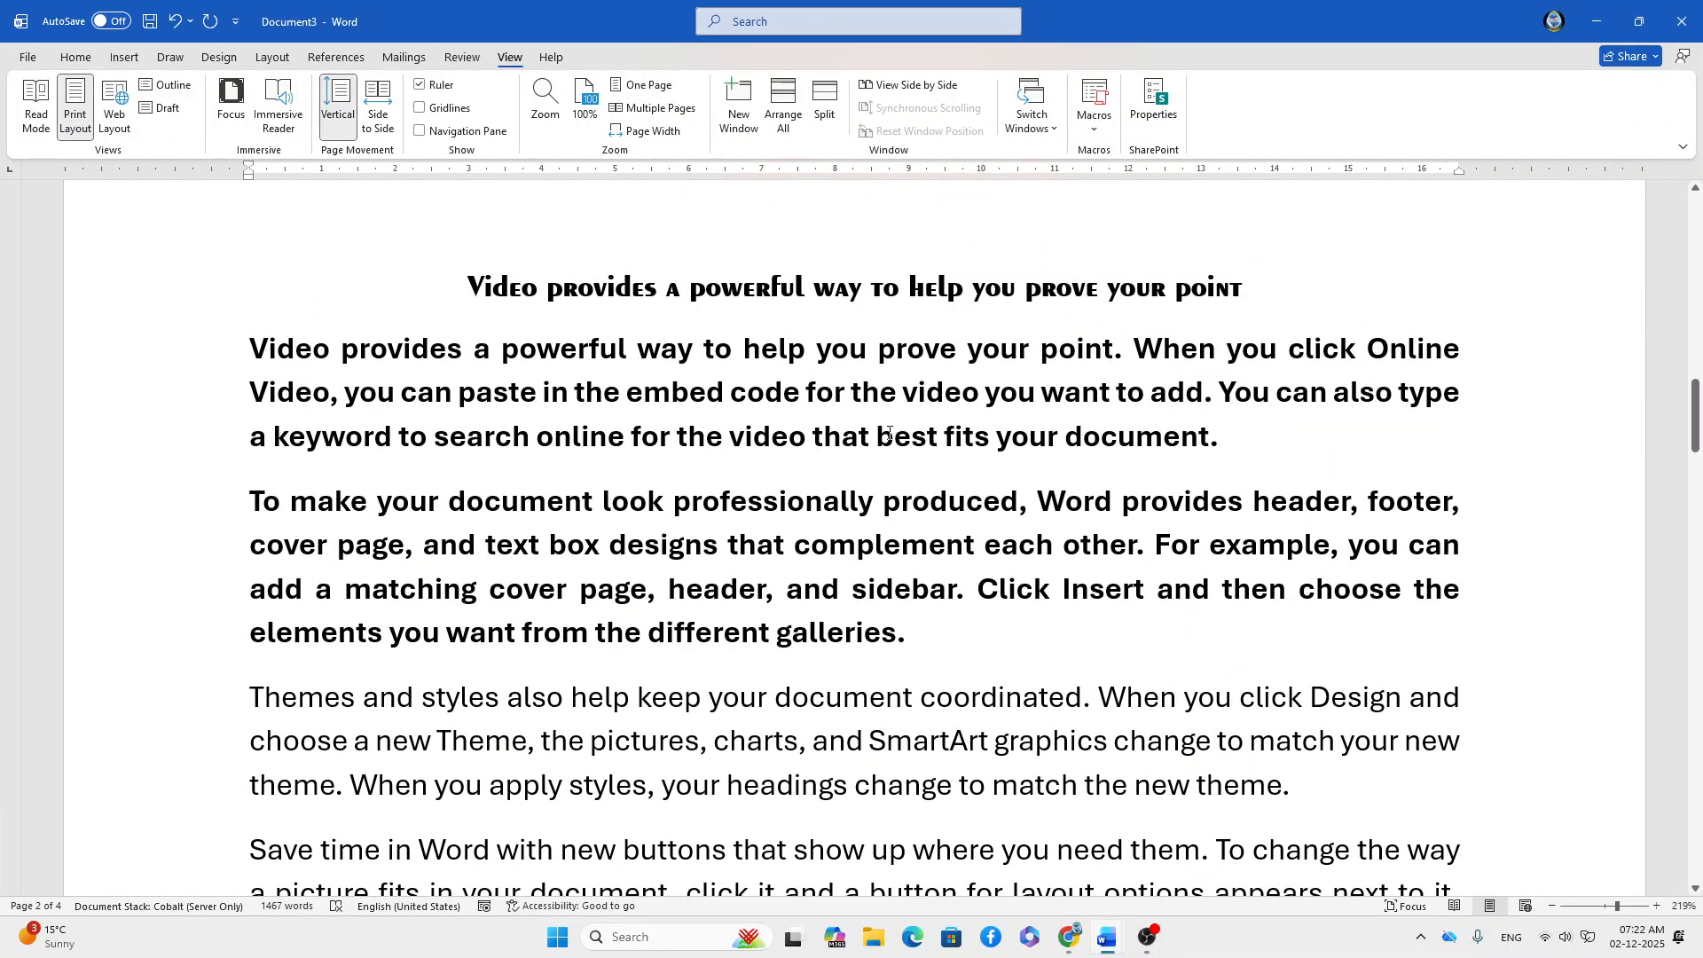
pyautogui.scroll(4, 888, 434)
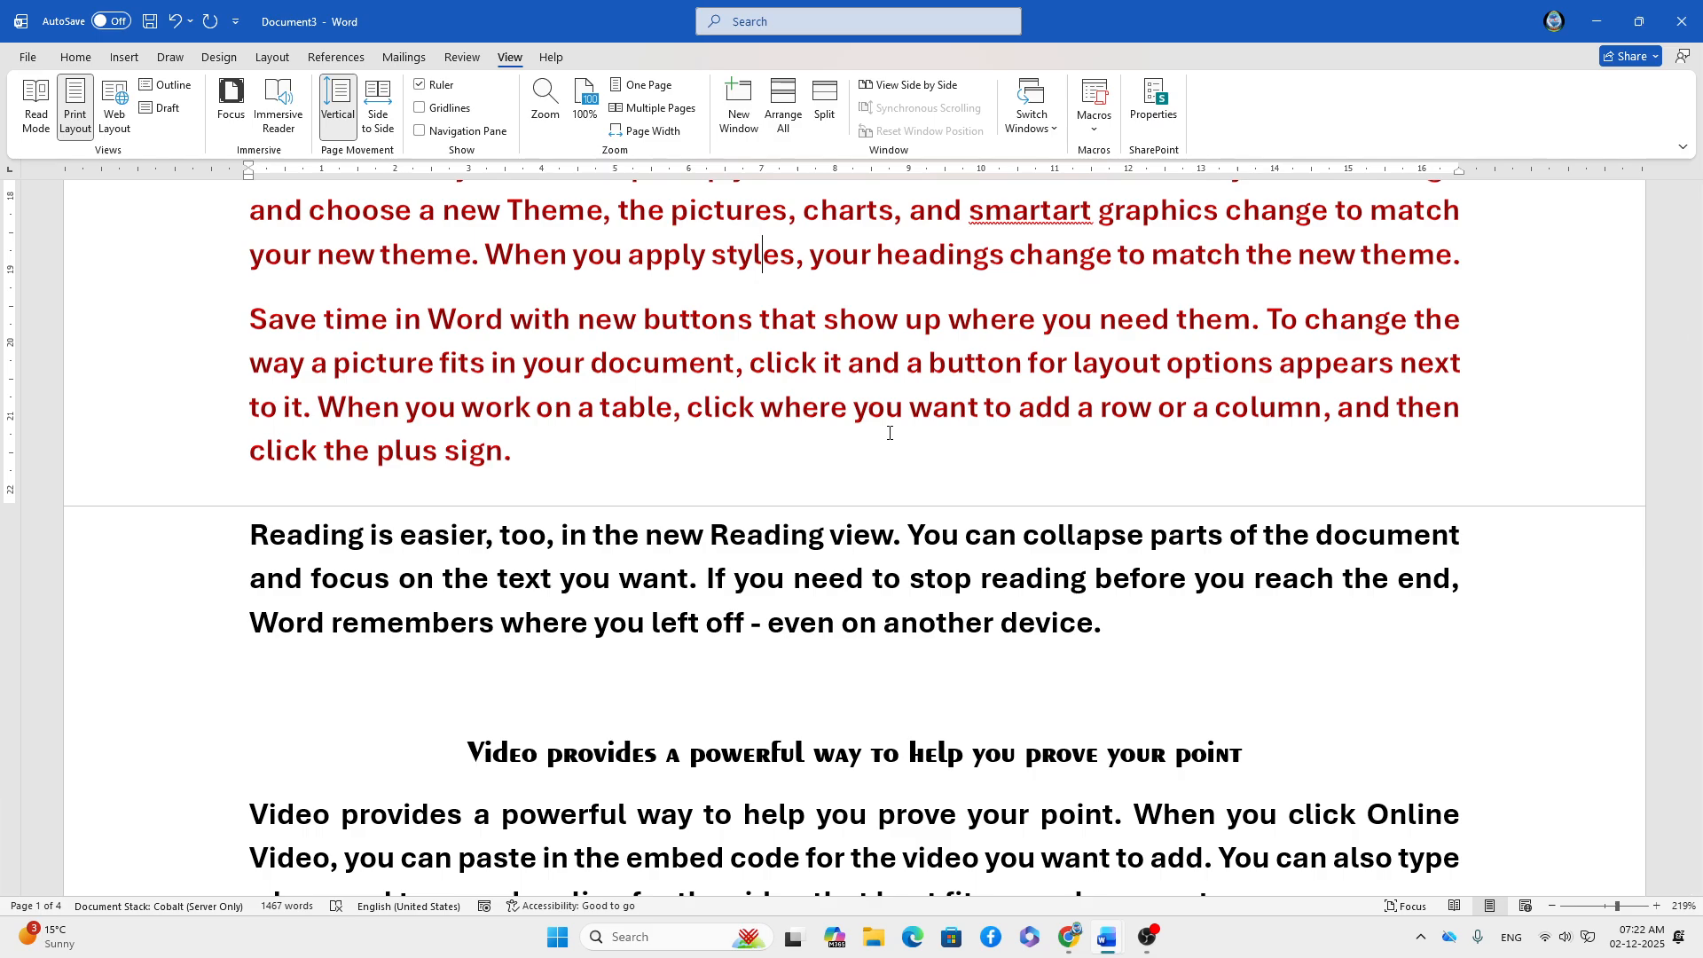
pyautogui.scroll(-3, 889, 433)
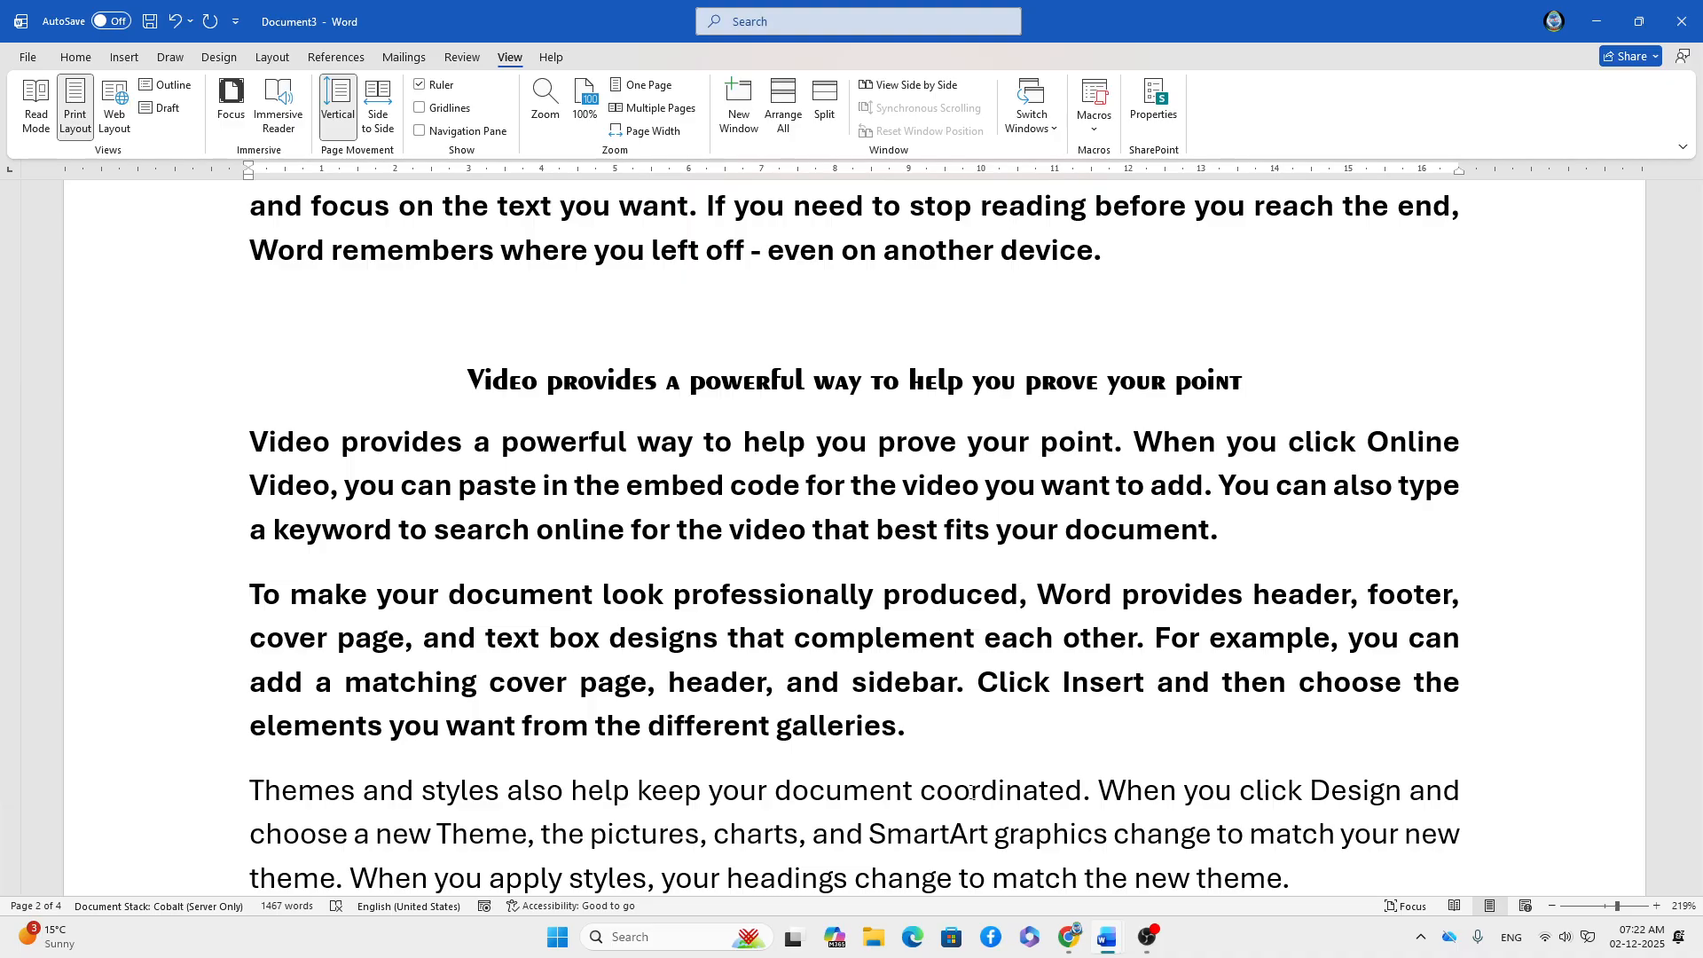
# - Undo the macro run and the formatting applied to the "Themes and styles" and "Save time in Word" paragraphs, and deselect them
pyautogui.hotkey('ctrl', 'z')
pyautogui.hotkey('ctrl', 'z')
pyautogui.hotkey('ctrl', 'z')
pyautogui.hotkey('ctrl', 'z')
pyautogui.hotkey('ctrl', 'z')
pyautogui.hotkey('ctrl', 'z')
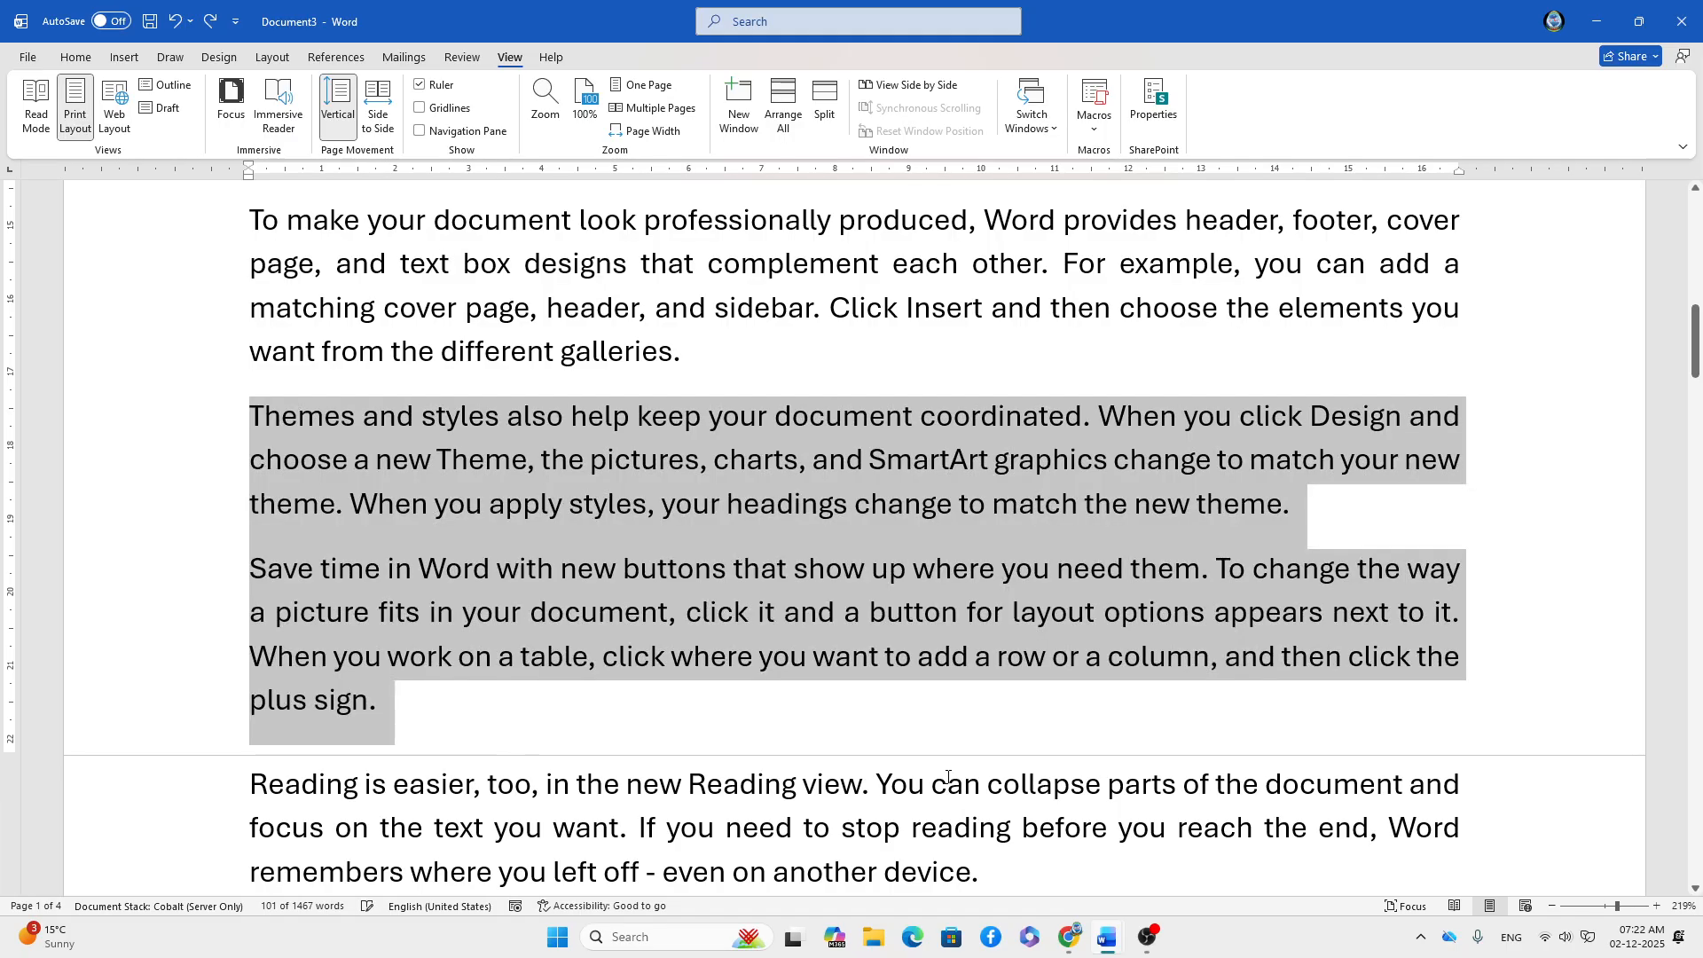
pyautogui.click(834, 387)
# - View the macro options and the document's properties, and return to the document
pyautogui.click(1095, 124)
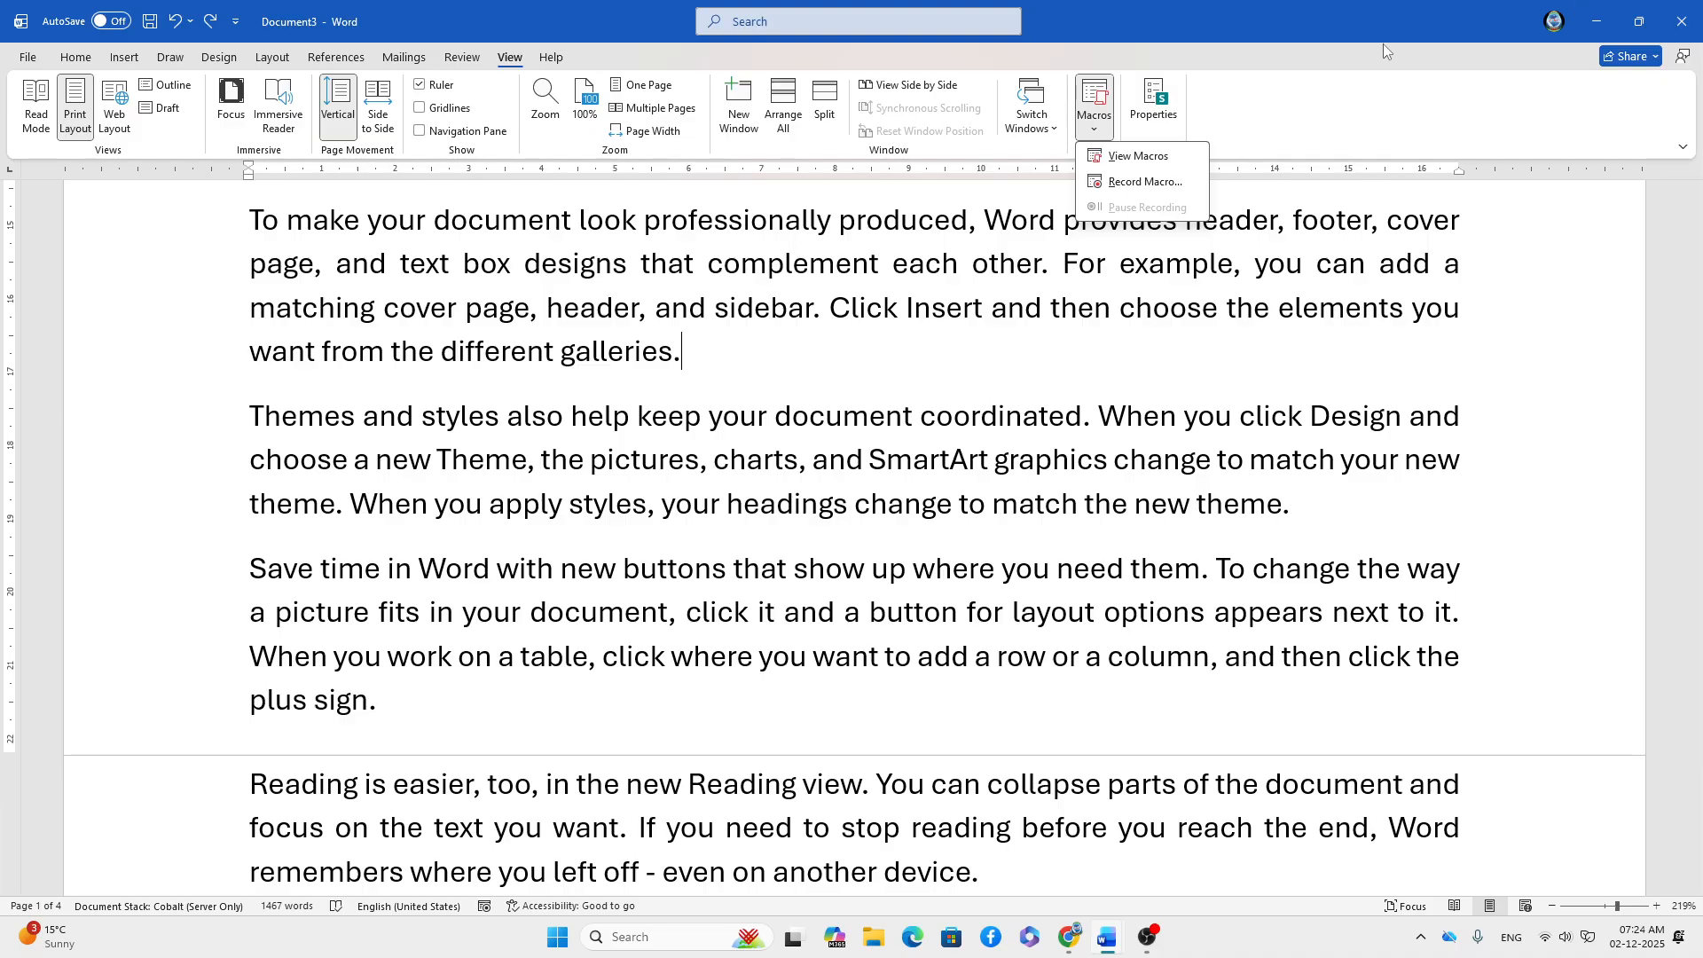
pyautogui.click(1155, 116)
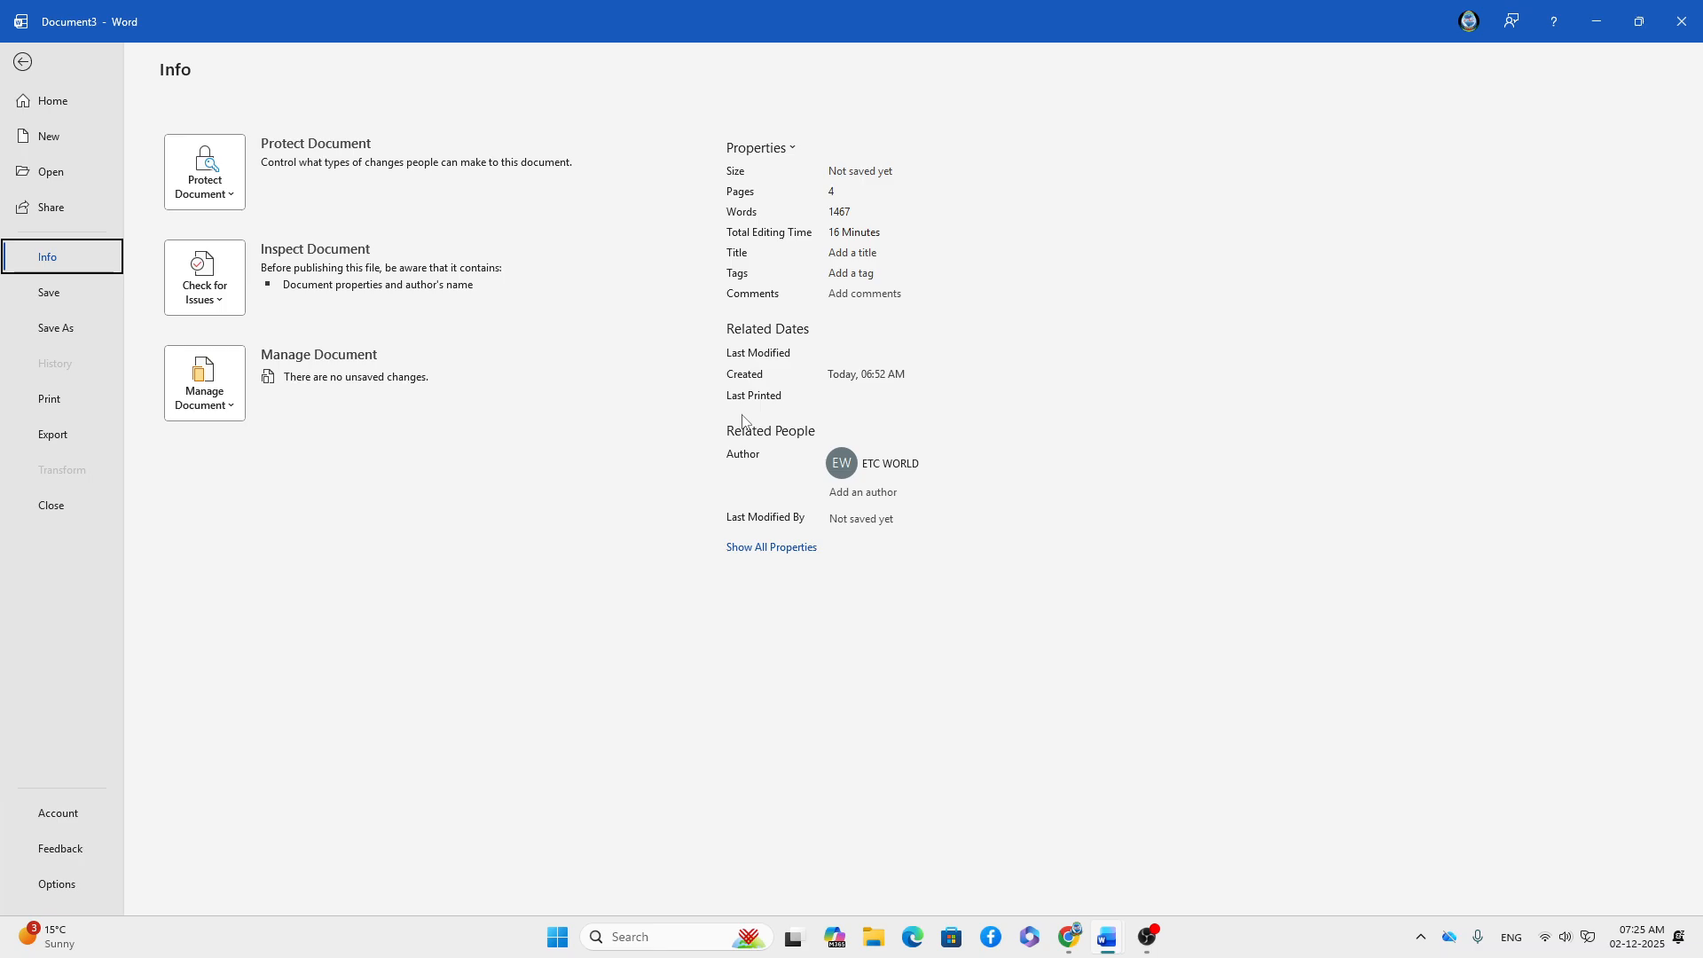
pyautogui.press('Escape')
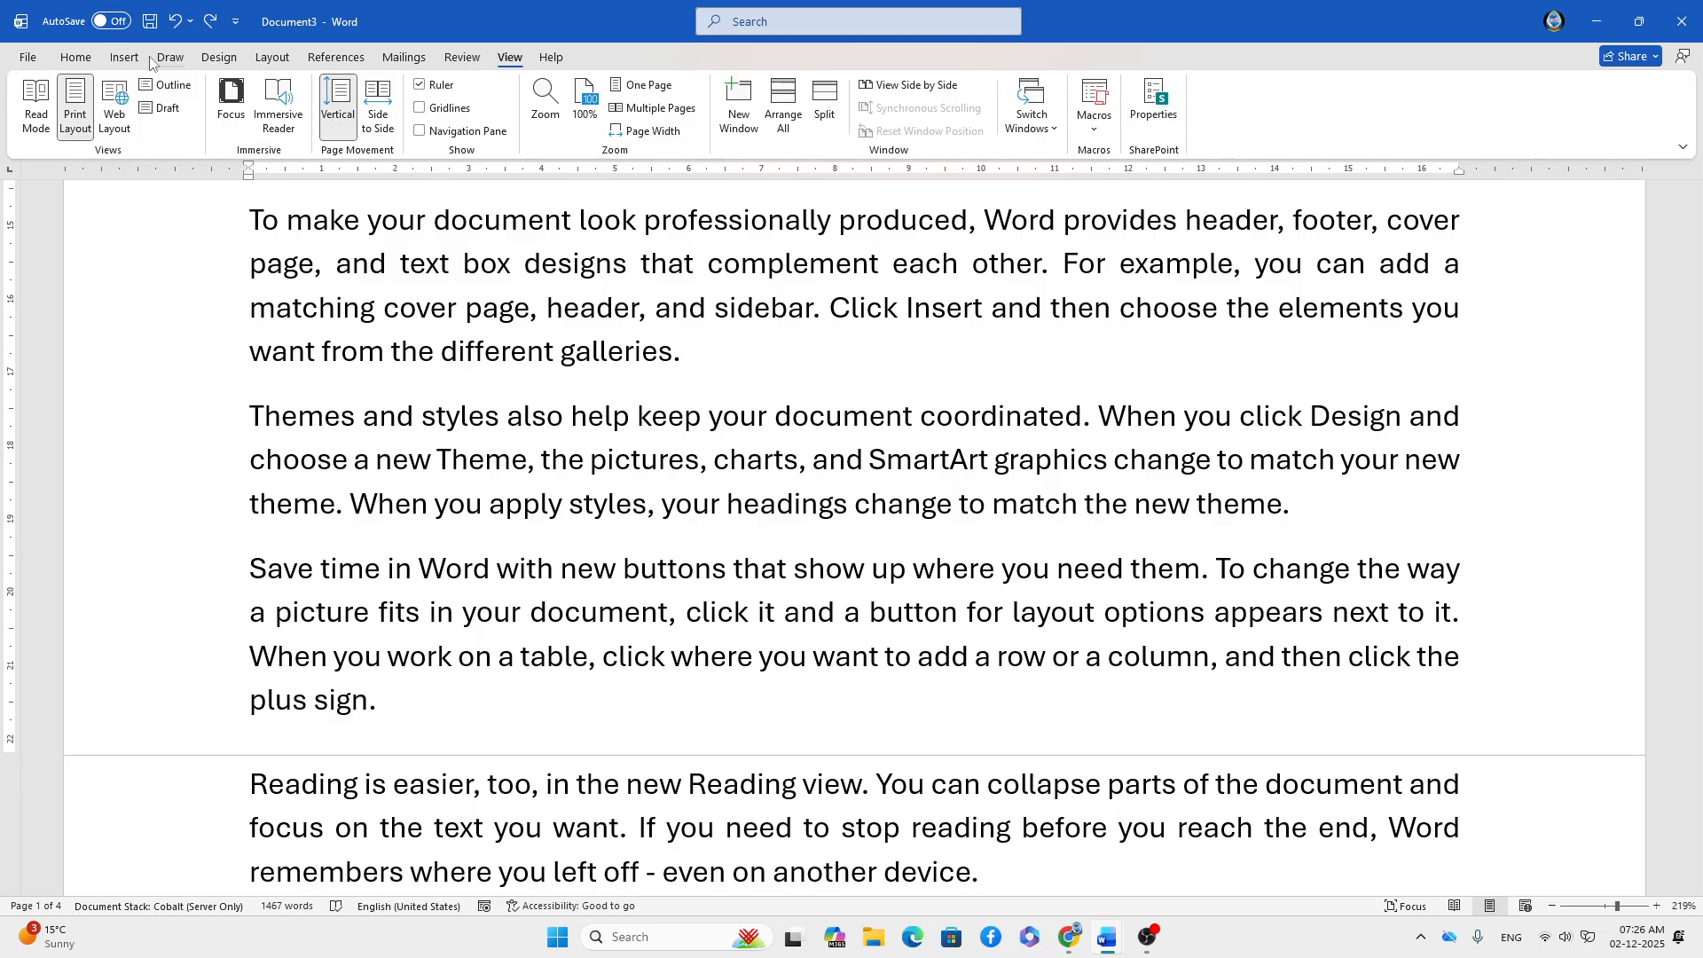
# - Set the document's zoom to 200% through the Zoom dialog
pyautogui.click(178, 62)
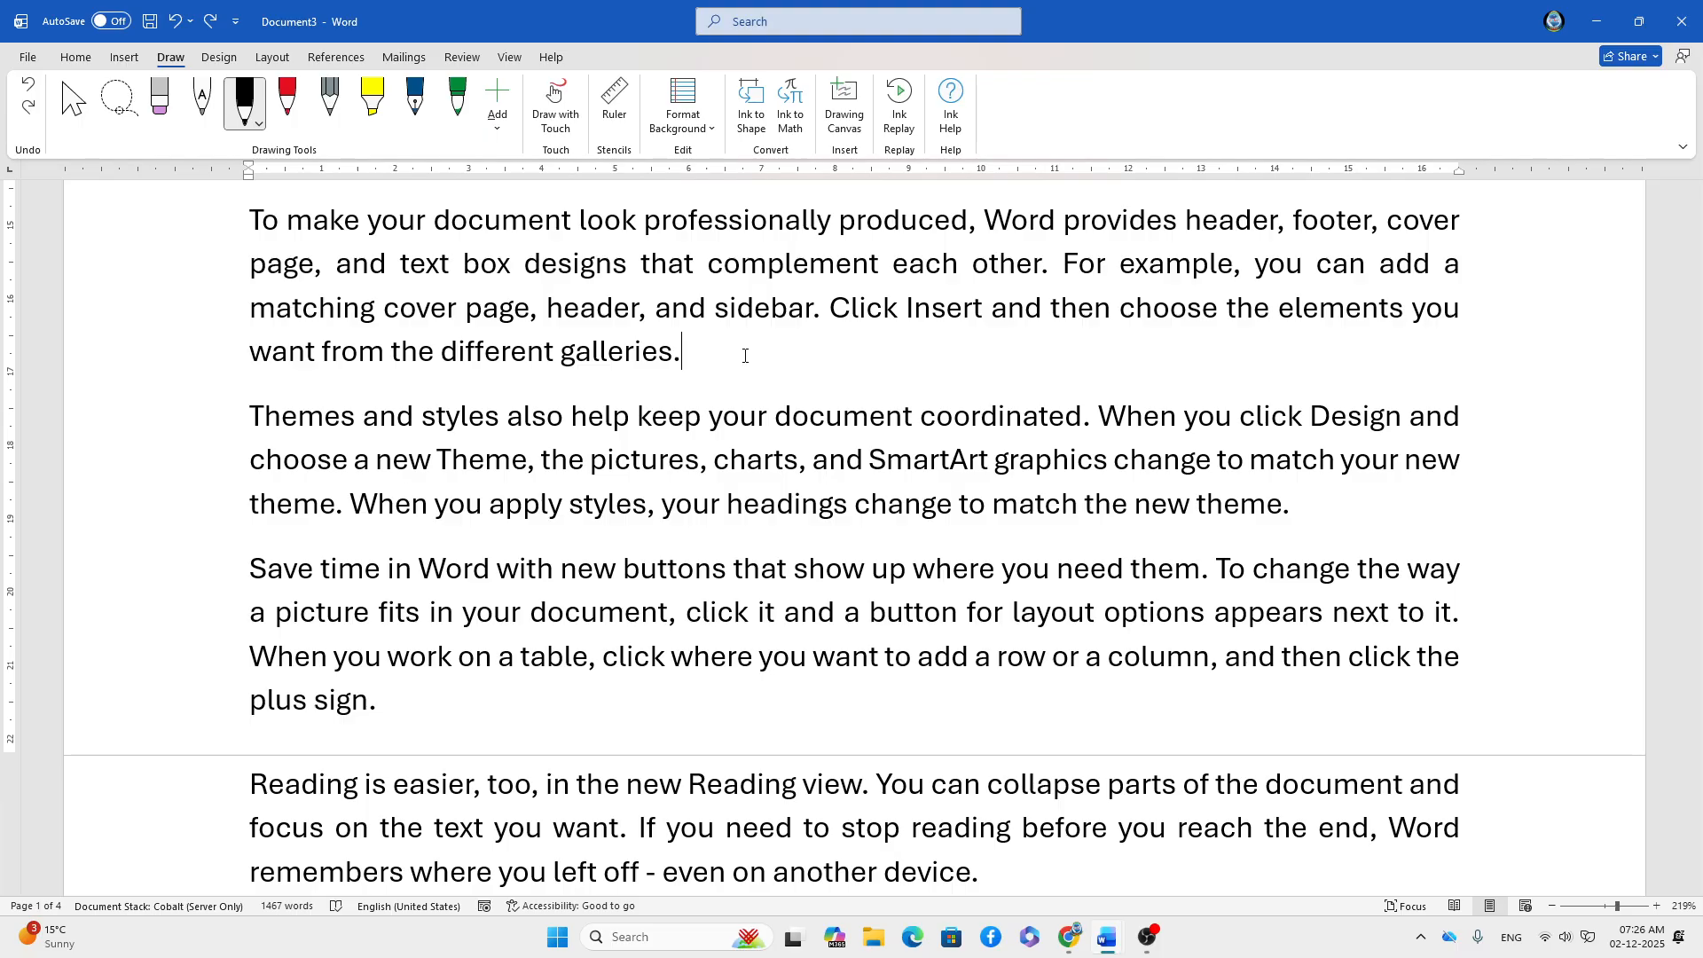
pyautogui.keyDown('ctrl'); pyautogui.scroll(-15, 745, 356); pyautogui.keyUp('ctrl')
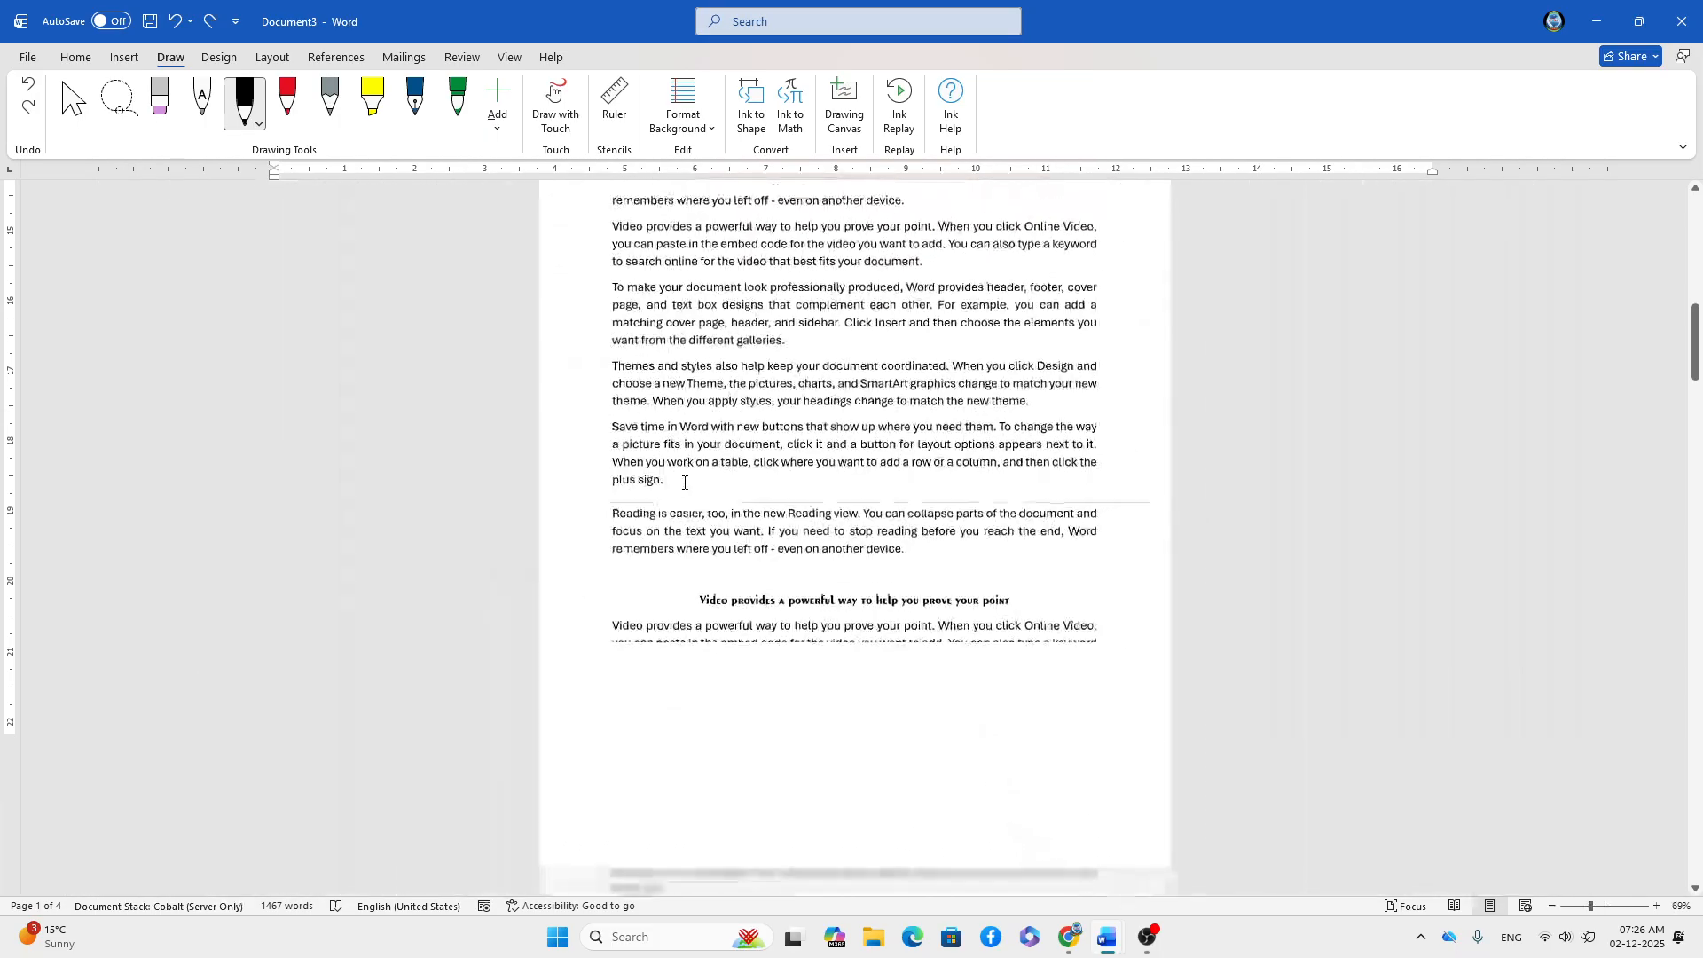
pyautogui.keyDown('ctrl'); pyautogui.scroll(-6, 684, 482); pyautogui.keyUp('ctrl')
pyautogui.keyDown('ctrl'); pyautogui.scroll(2, 677, 487); pyautogui.keyUp('ctrl')
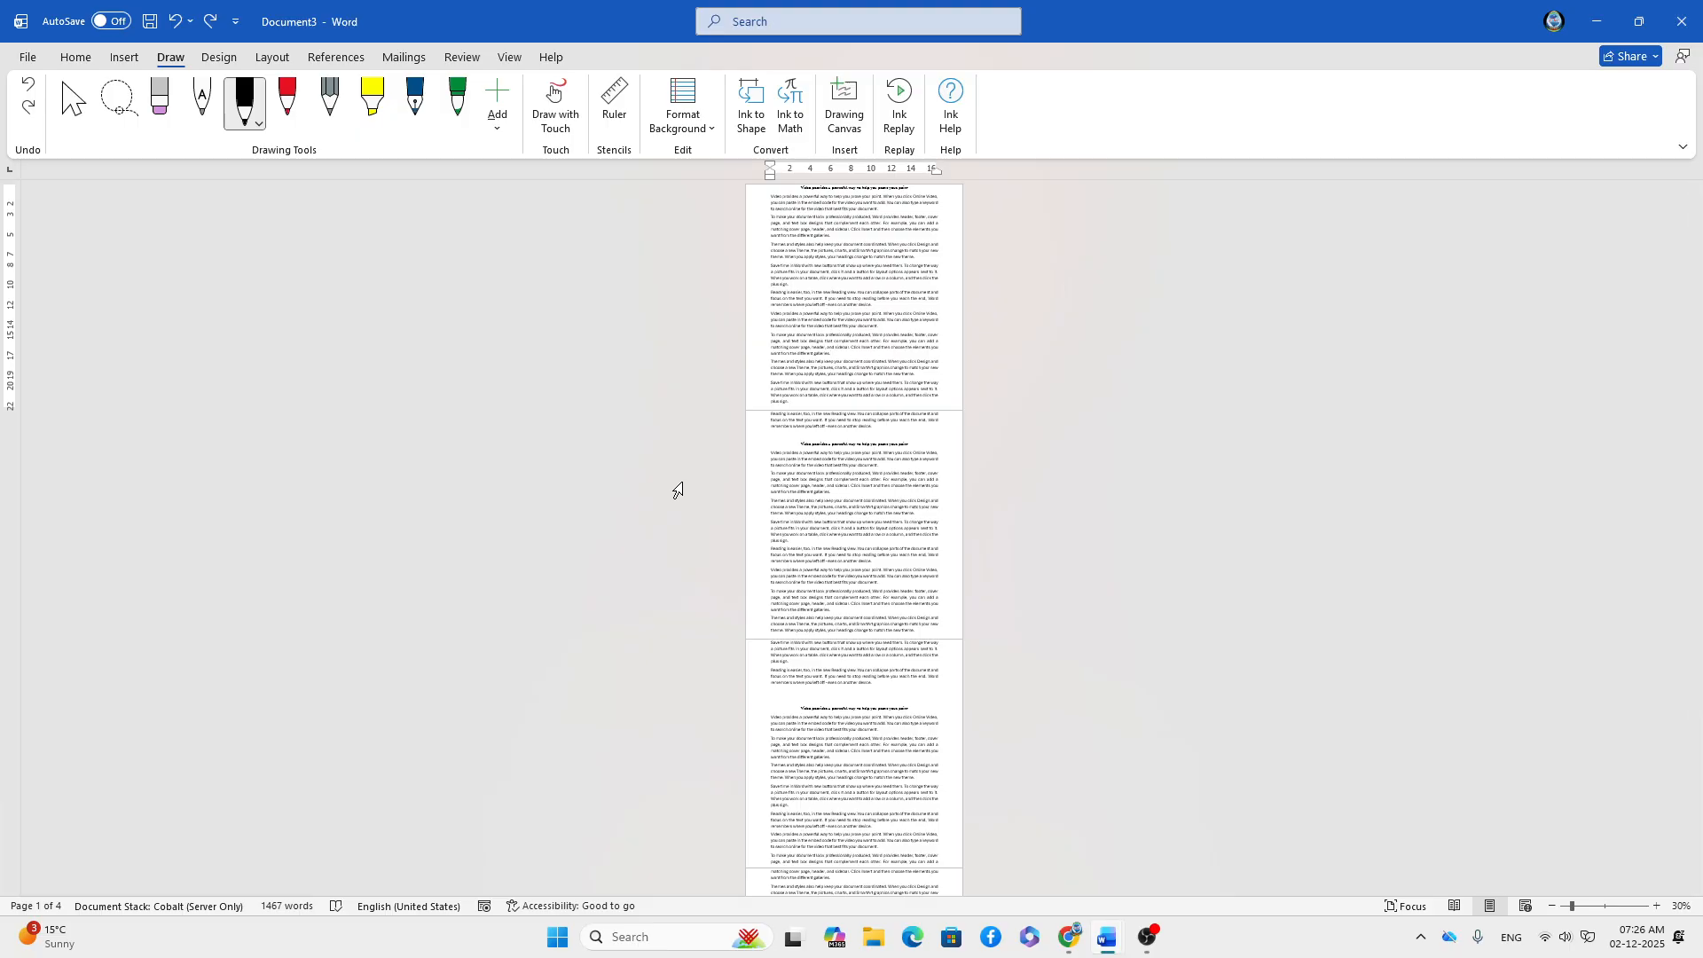
pyautogui.click(512, 58)
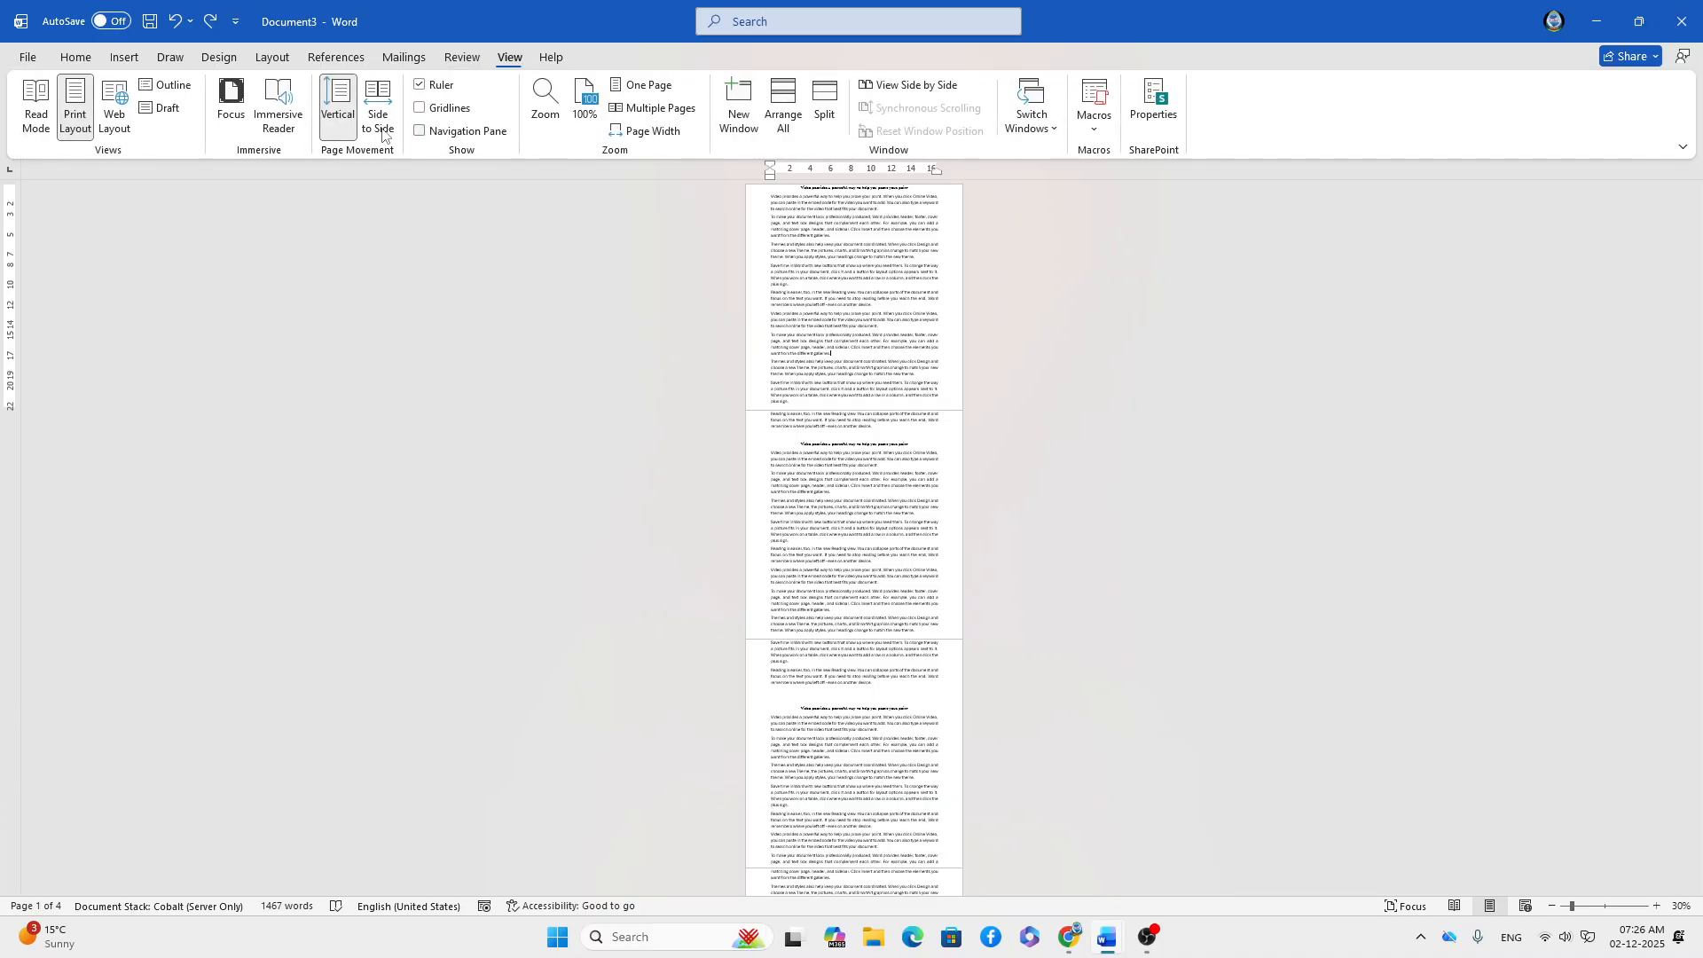
pyautogui.click(544, 115)
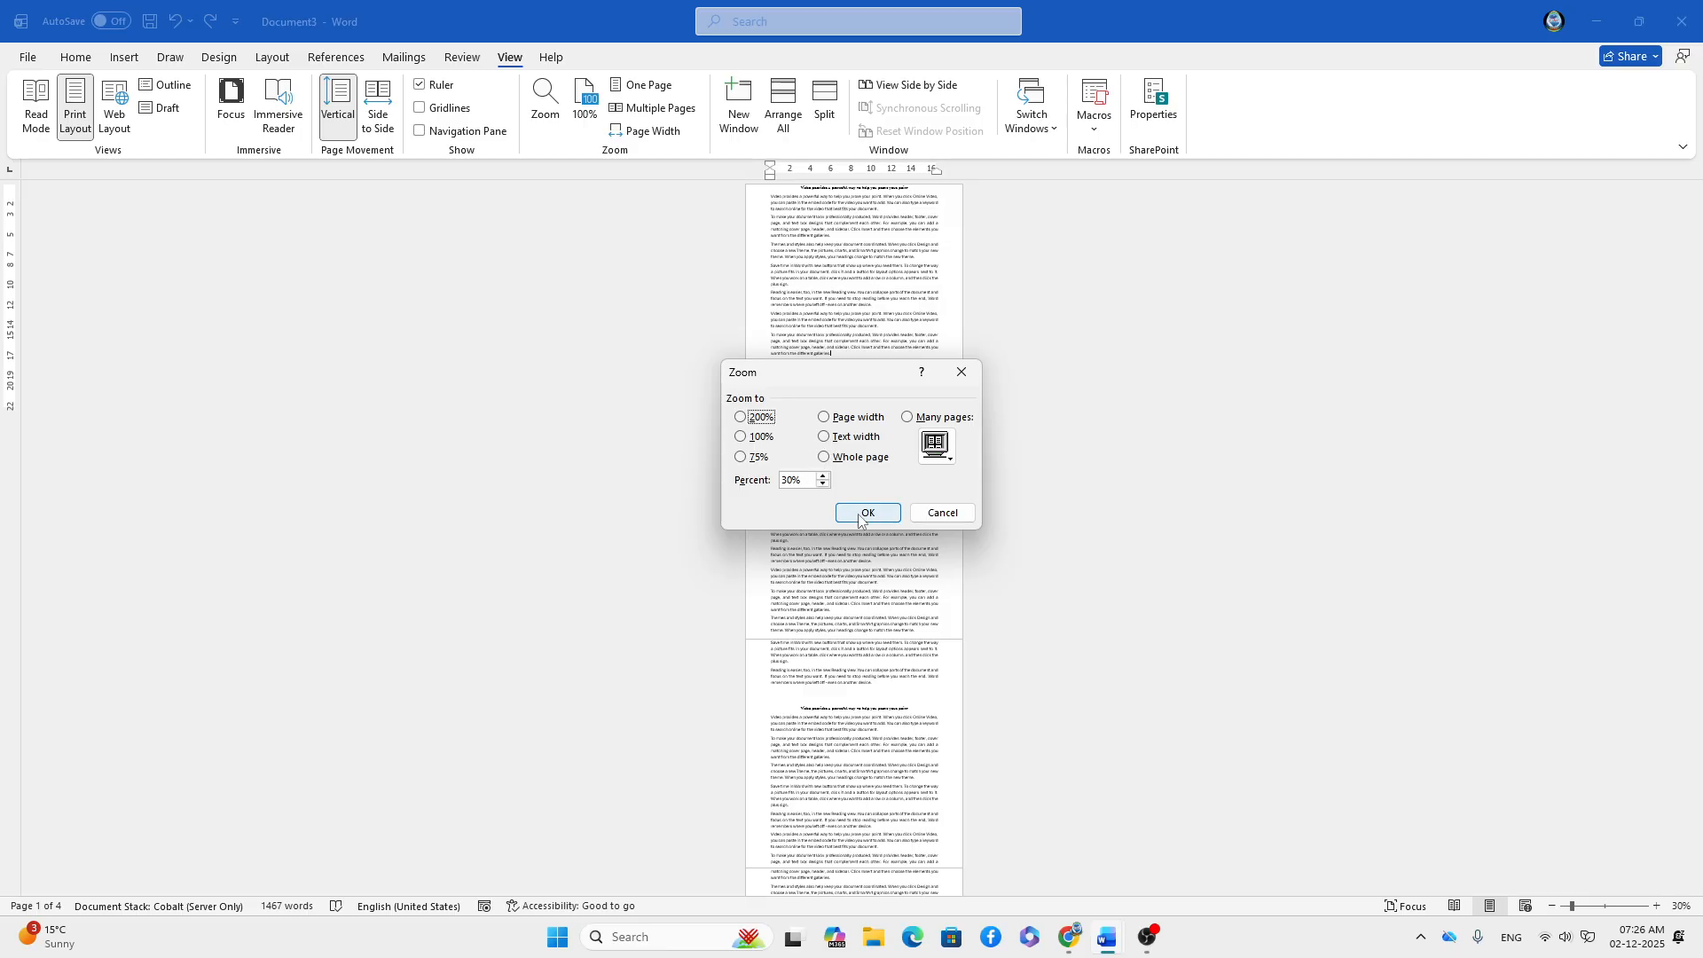
pyautogui.click(741, 417)
pyautogui.click(868, 512)
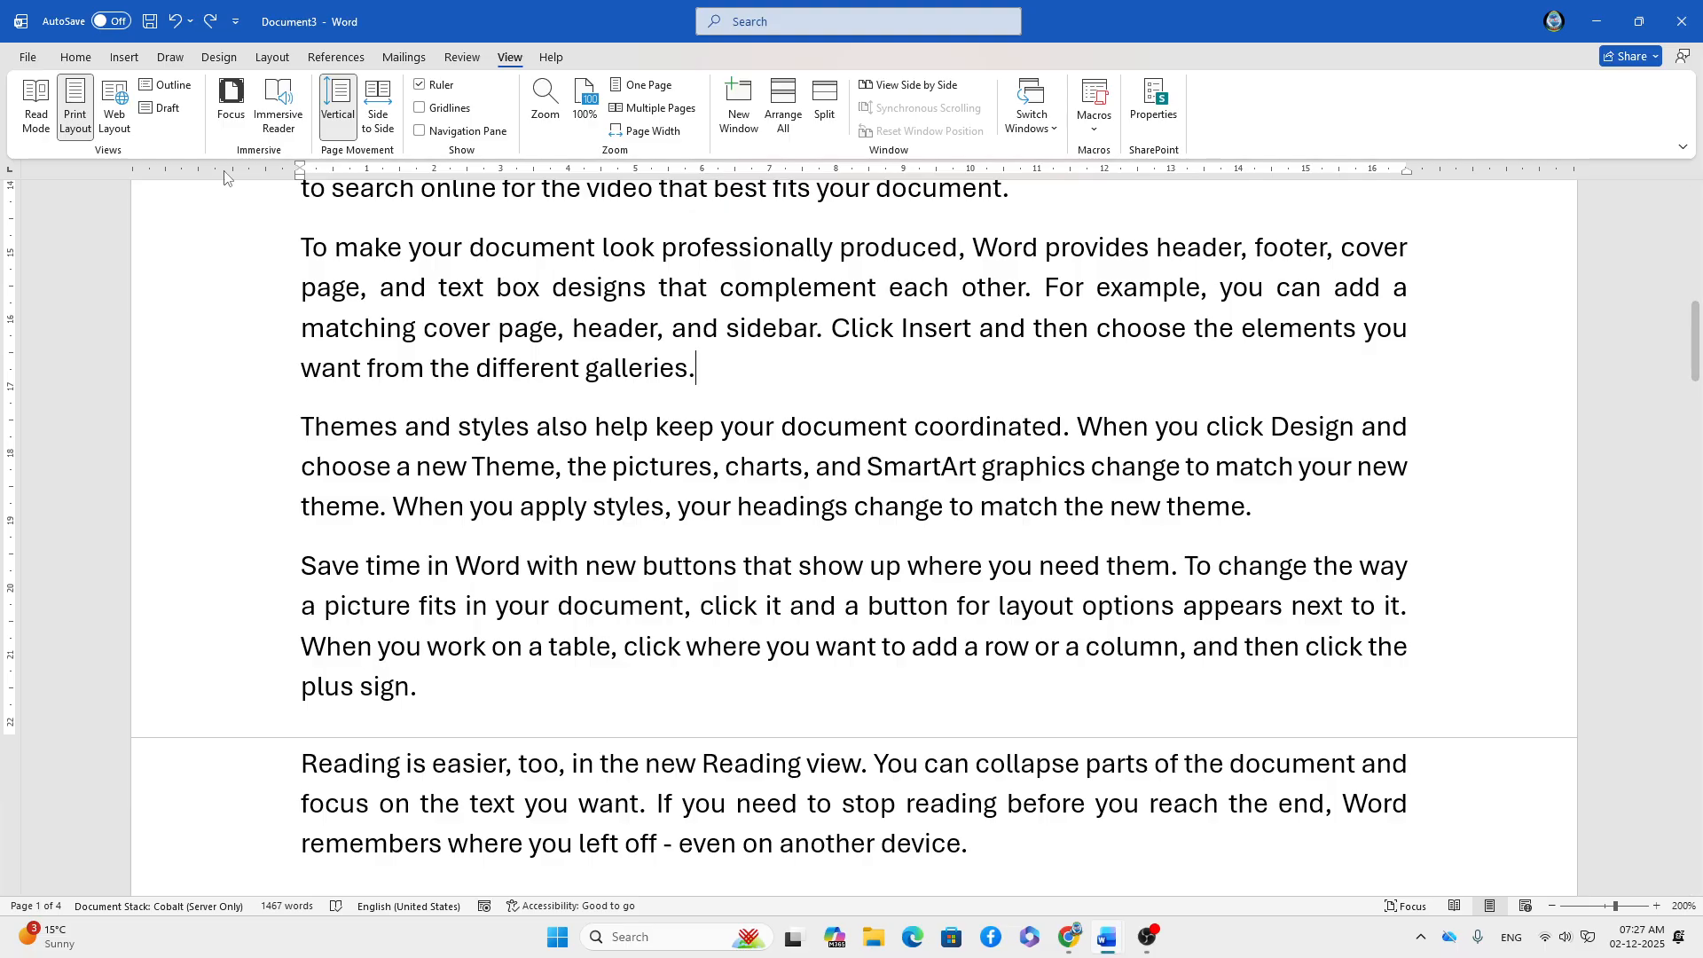
# - Draw a large number 3 in the blank space at the end of the document with the black pen at the fifth thickness
pyautogui.click(165, 60)
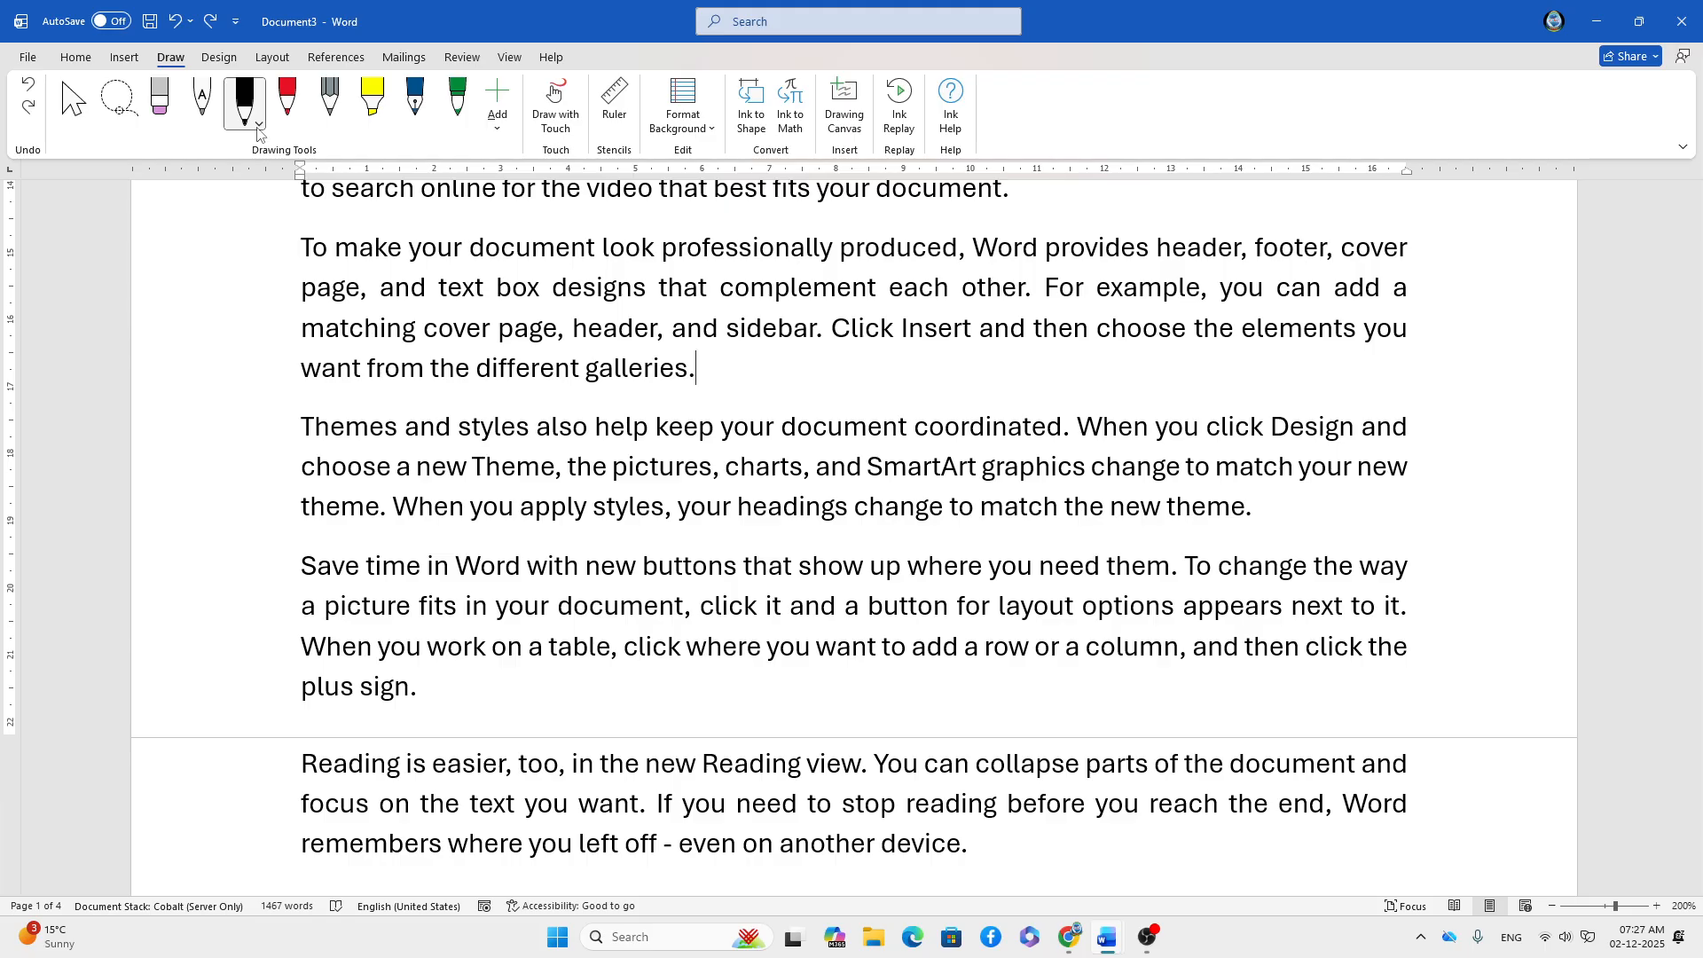
pyautogui.hotkey('ctrl', 'End')
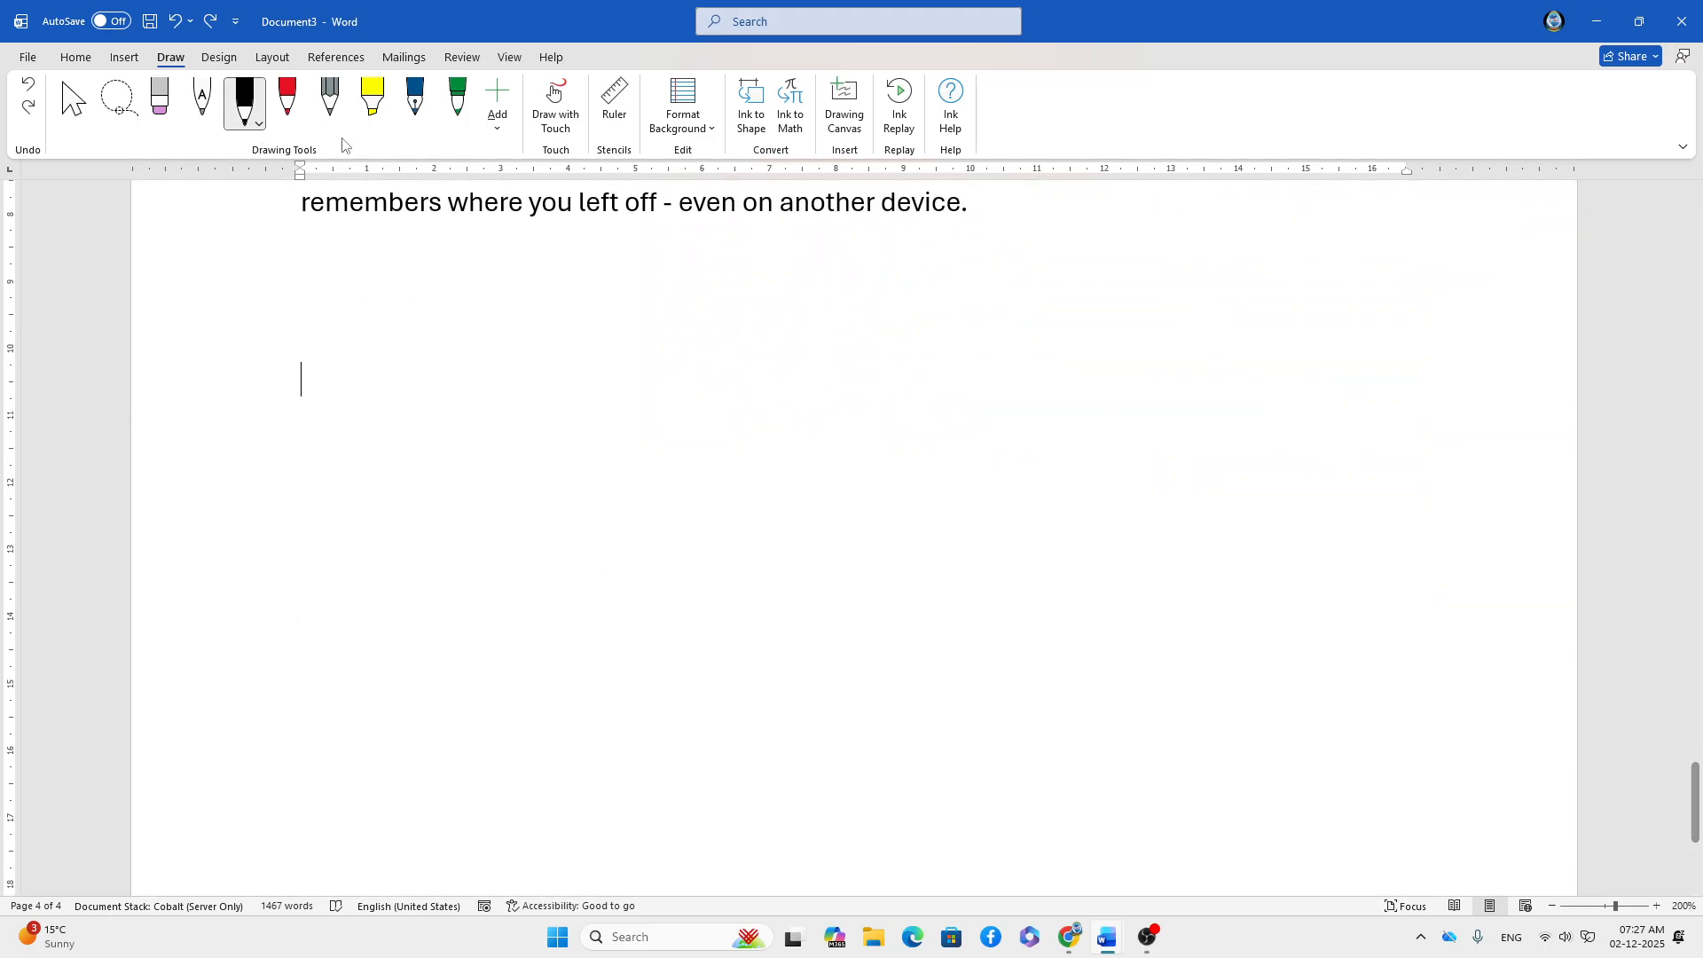
pyautogui.click(259, 125)
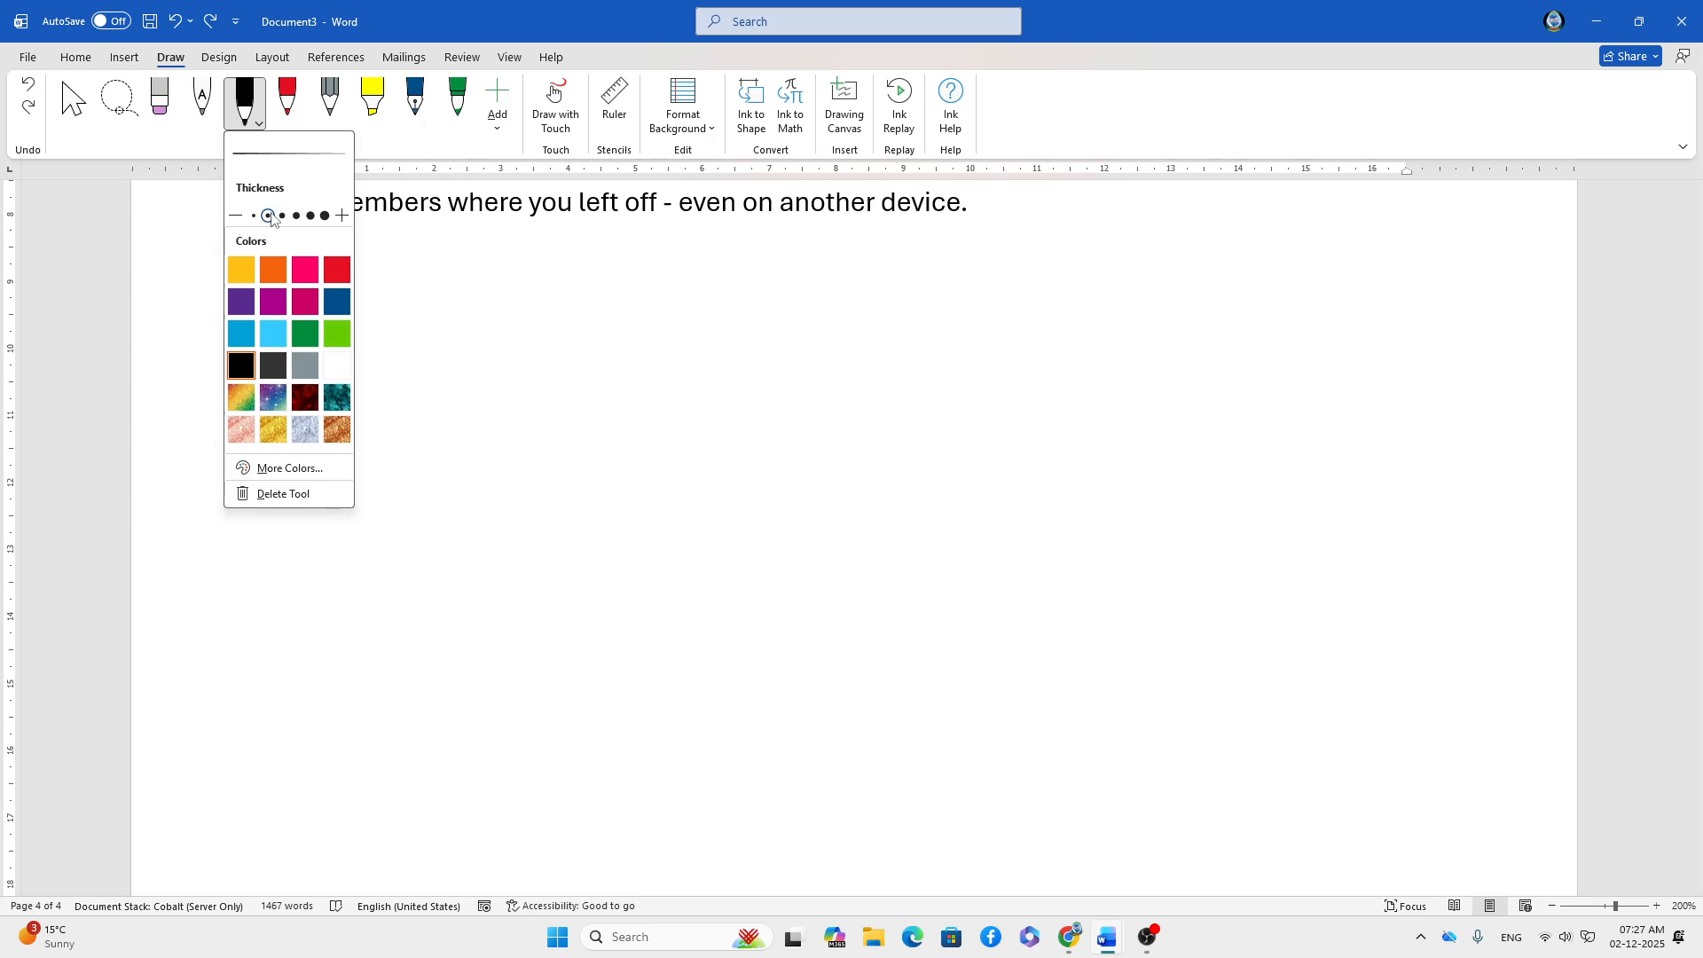
pyautogui.moveTo(504, 313)
pyautogui.mouseDown()
pyautogui.moveTo(554, 359)
pyautogui.moveTo(498, 427)
pyautogui.mouseUp()
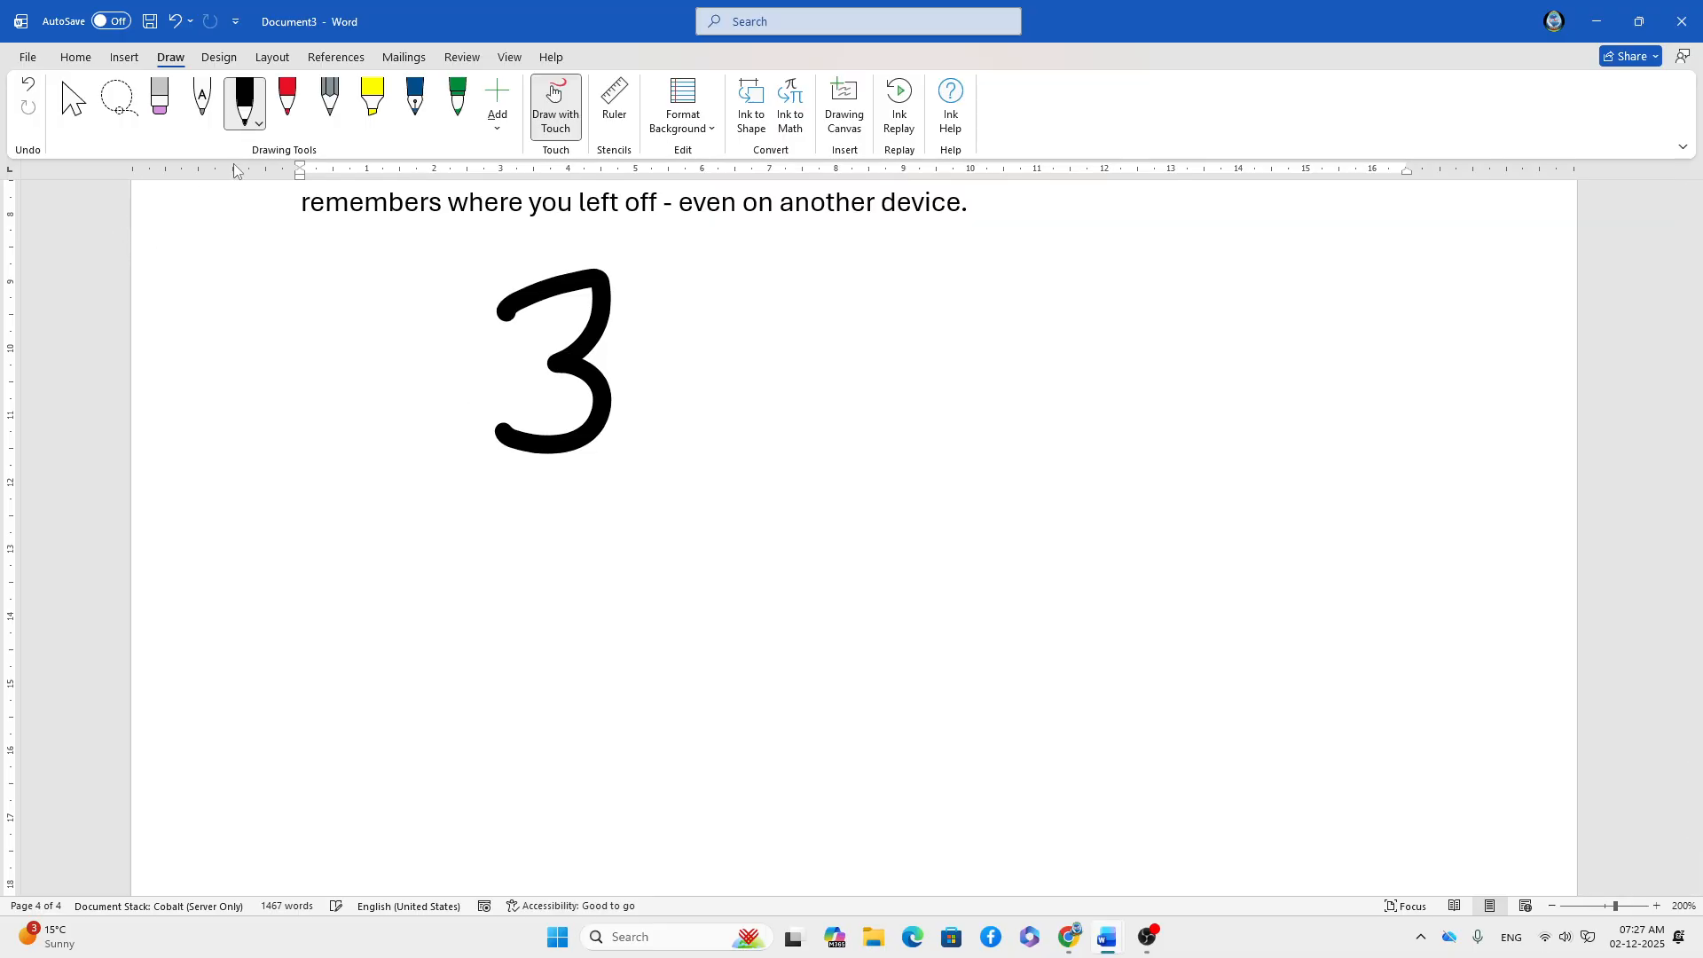
# - Set the black pen to the second-thinnest thickness and draw another 3 beside the thick one
pyautogui.click(257, 124)
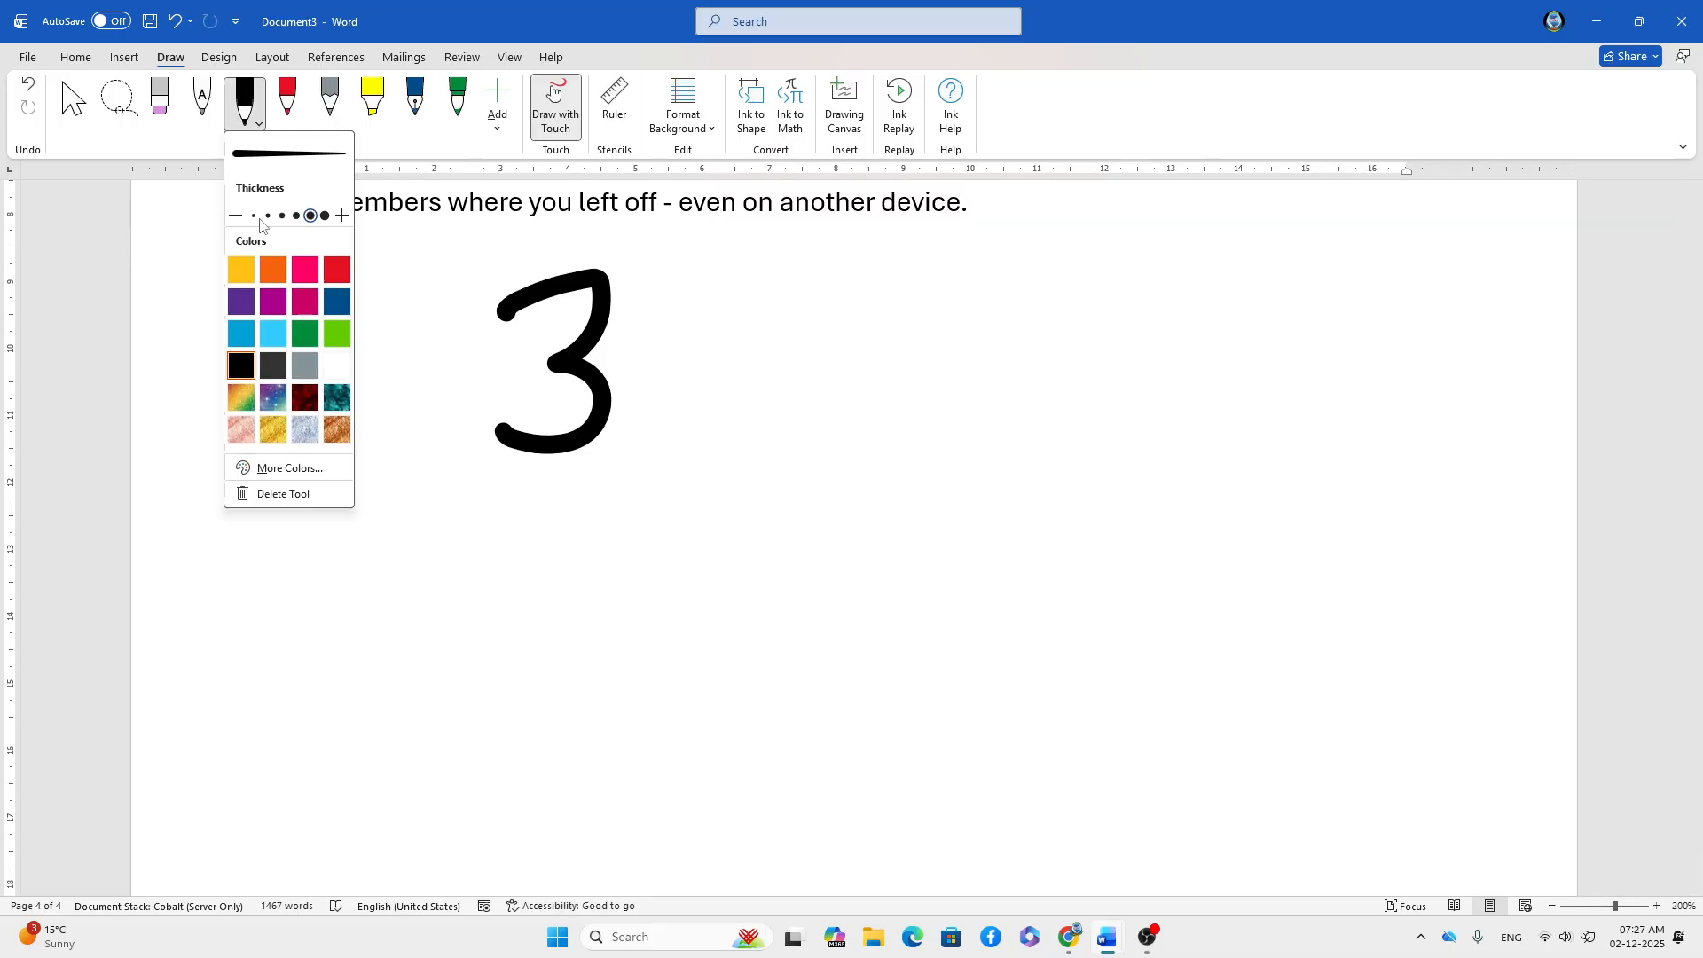
pyautogui.click(269, 215)
pyautogui.moveTo(765, 310)
pyautogui.mouseDown()
pyautogui.moveTo(816, 368)
pyautogui.moveTo(796, 415)
pyautogui.mouseUp()
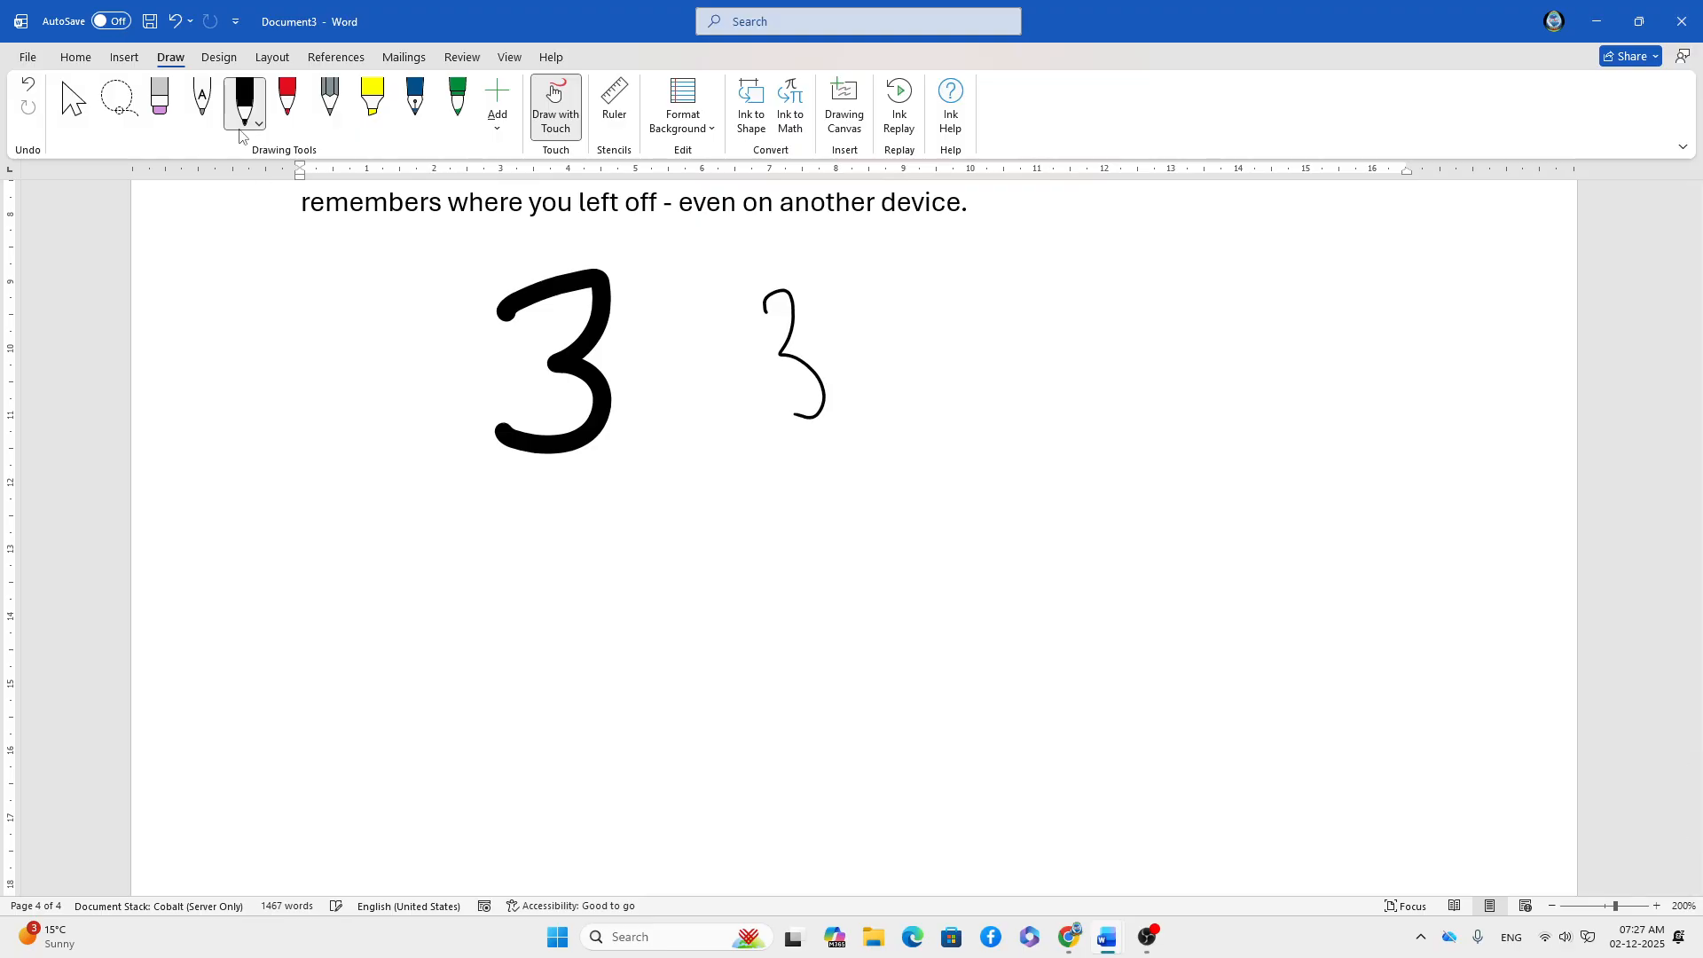
# - Change the pen colour to pink and draw a 3 below the thin black one
pyautogui.click(257, 125)
pyautogui.click(295, 275)
pyautogui.moveTo(767, 466)
pyautogui.mouseDown()
pyautogui.moveTo(817, 518)
pyautogui.moveTo(769, 578)
pyautogui.mouseUp()
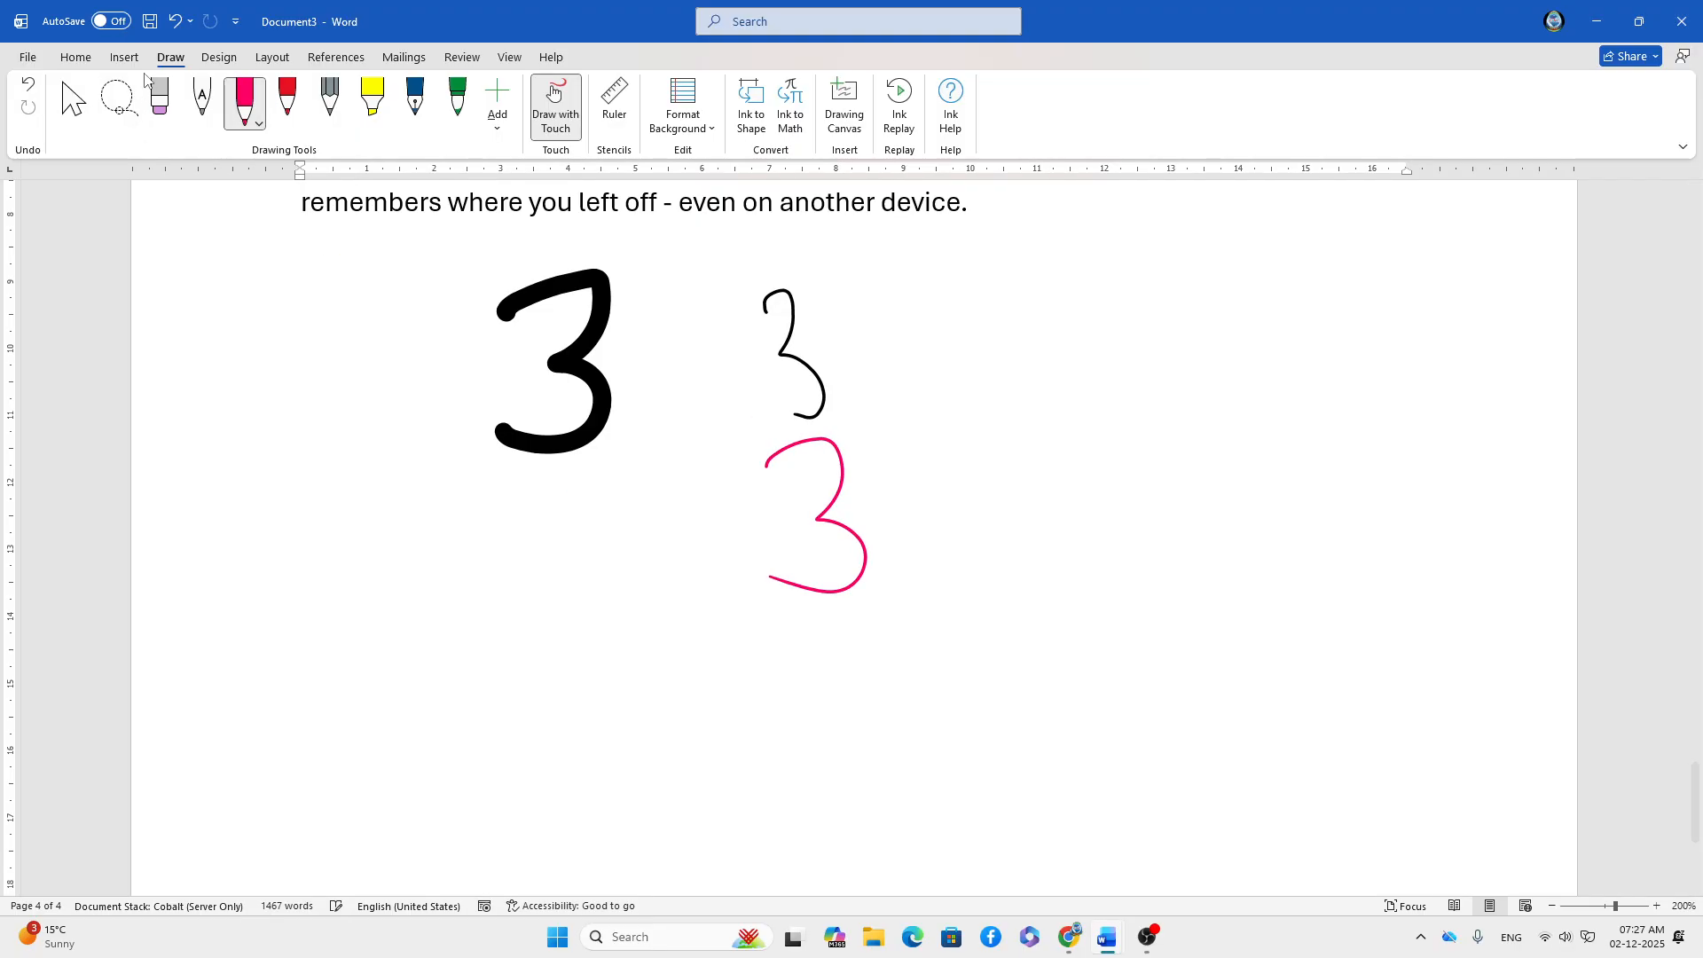
# - Change the pink pen's colour to the teal galaxy texture and draw a 3 below the thick black one
pyautogui.click(259, 125)
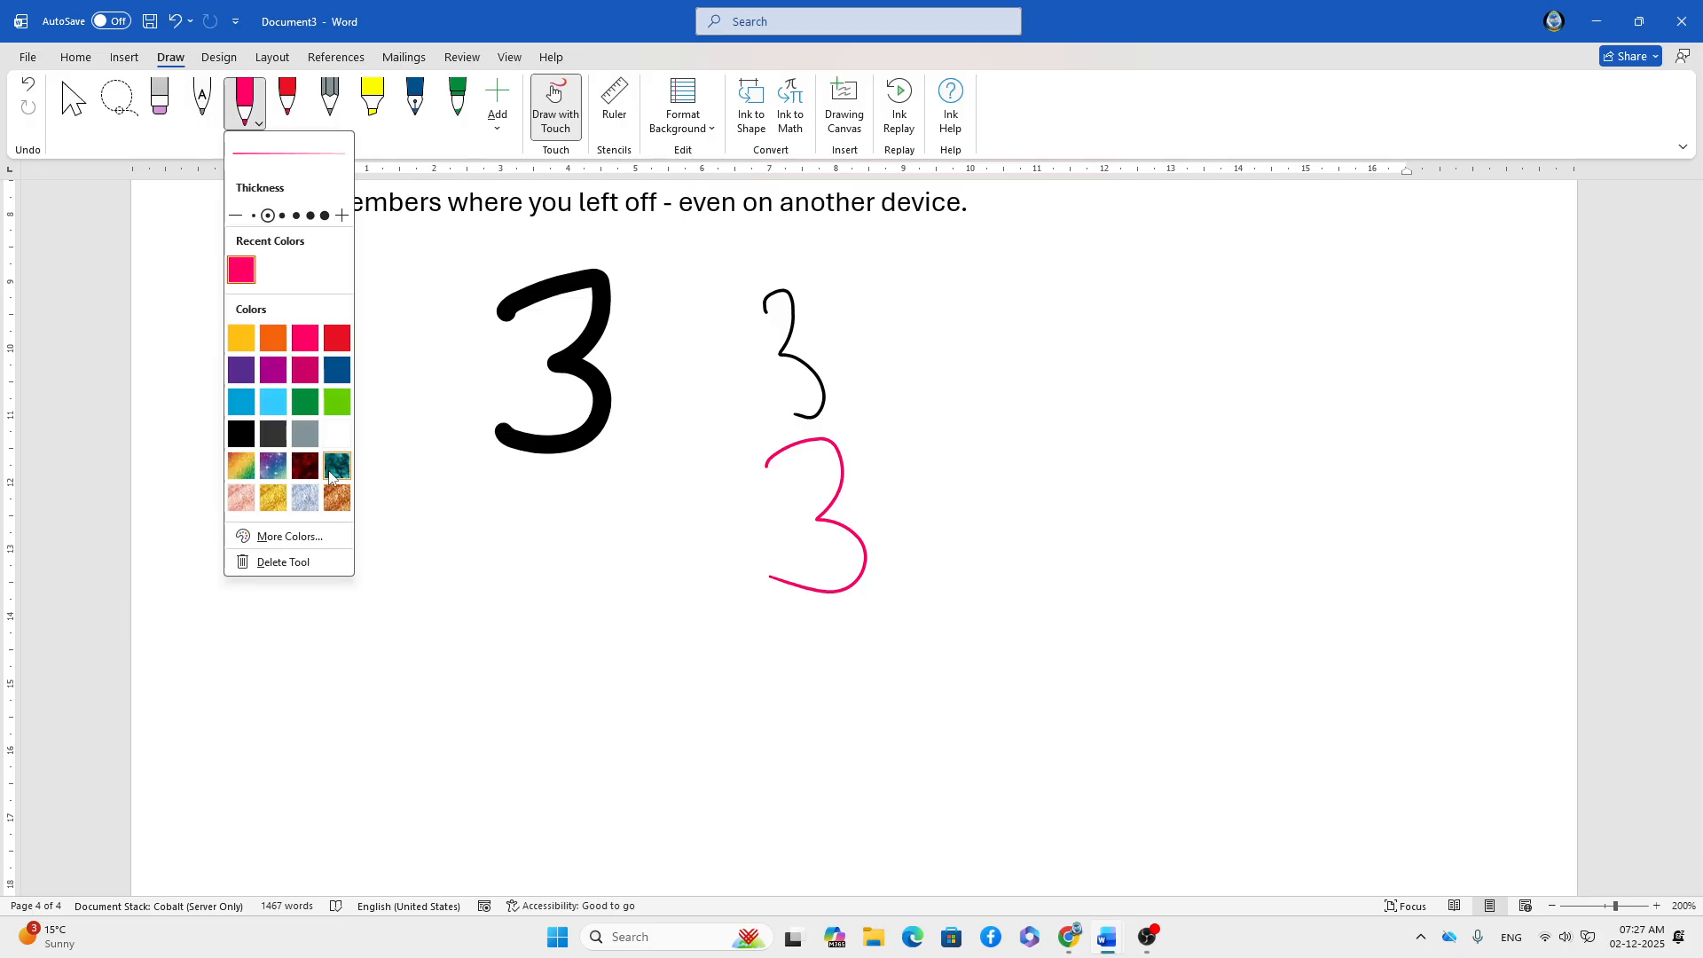
pyautogui.click(333, 470)
pyautogui.moveTo(523, 609)
pyautogui.mouseDown()
pyautogui.moveTo(621, 679)
pyautogui.moveTo(479, 755)
pyautogui.mouseUp()
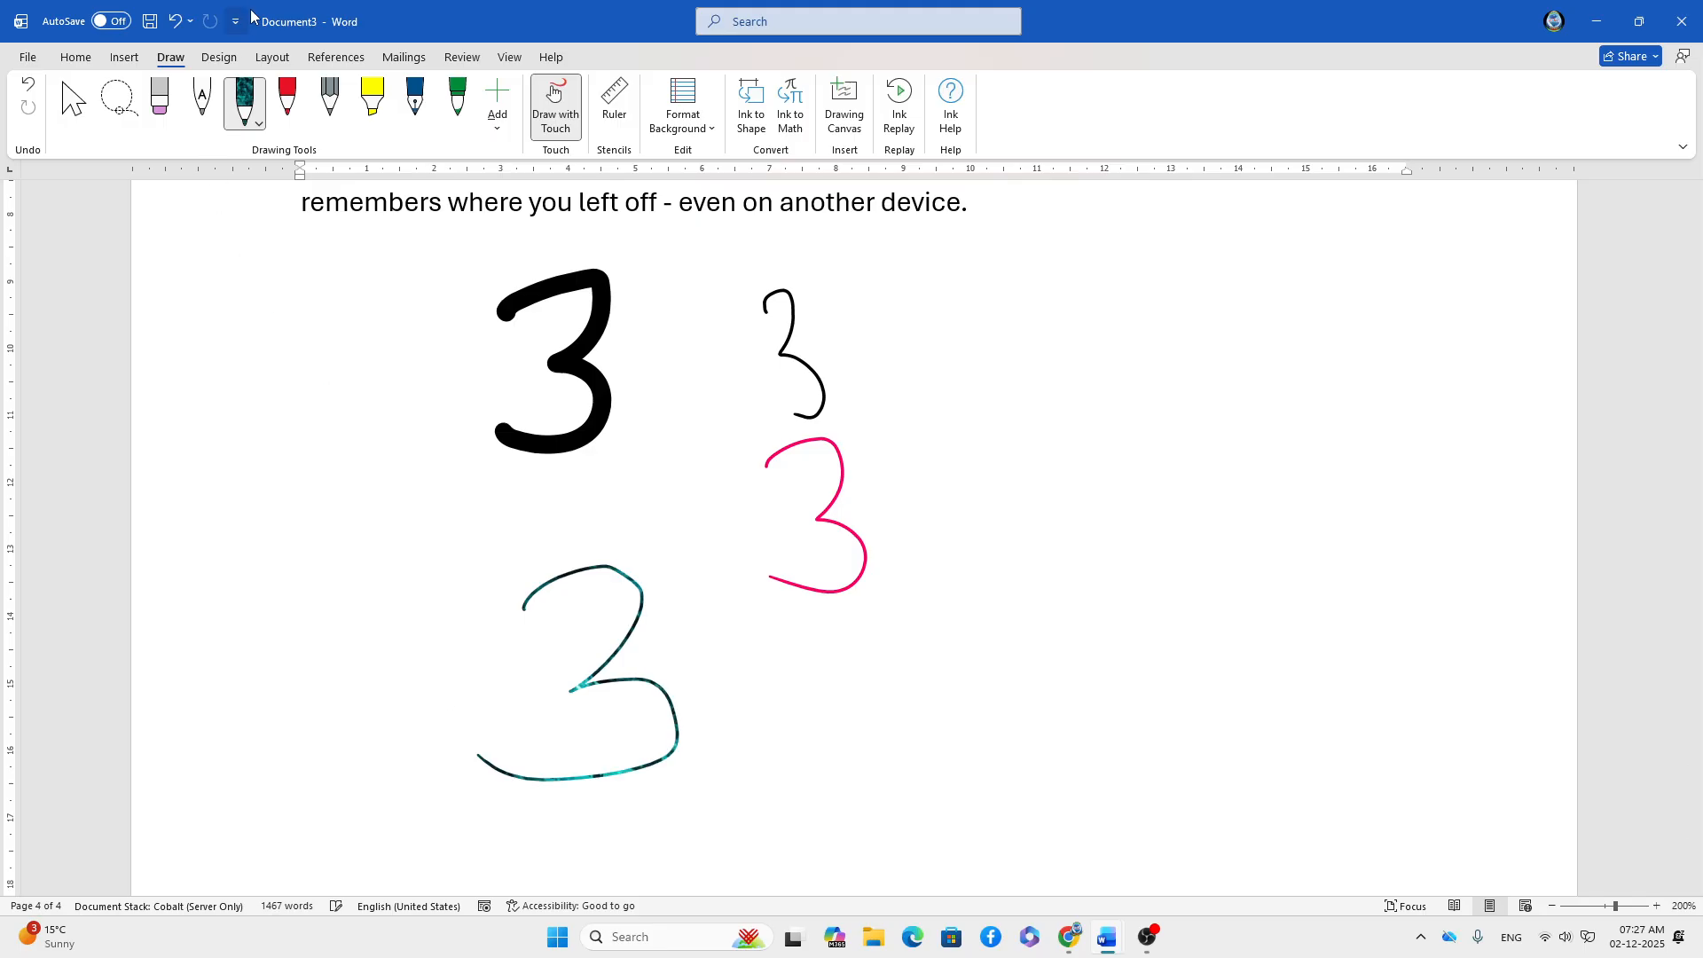
# - Set the teal-textured pen to its thickest size and handwrite the Hindi word "आम" in the blank space beside the 3s
pyautogui.click(258, 123)
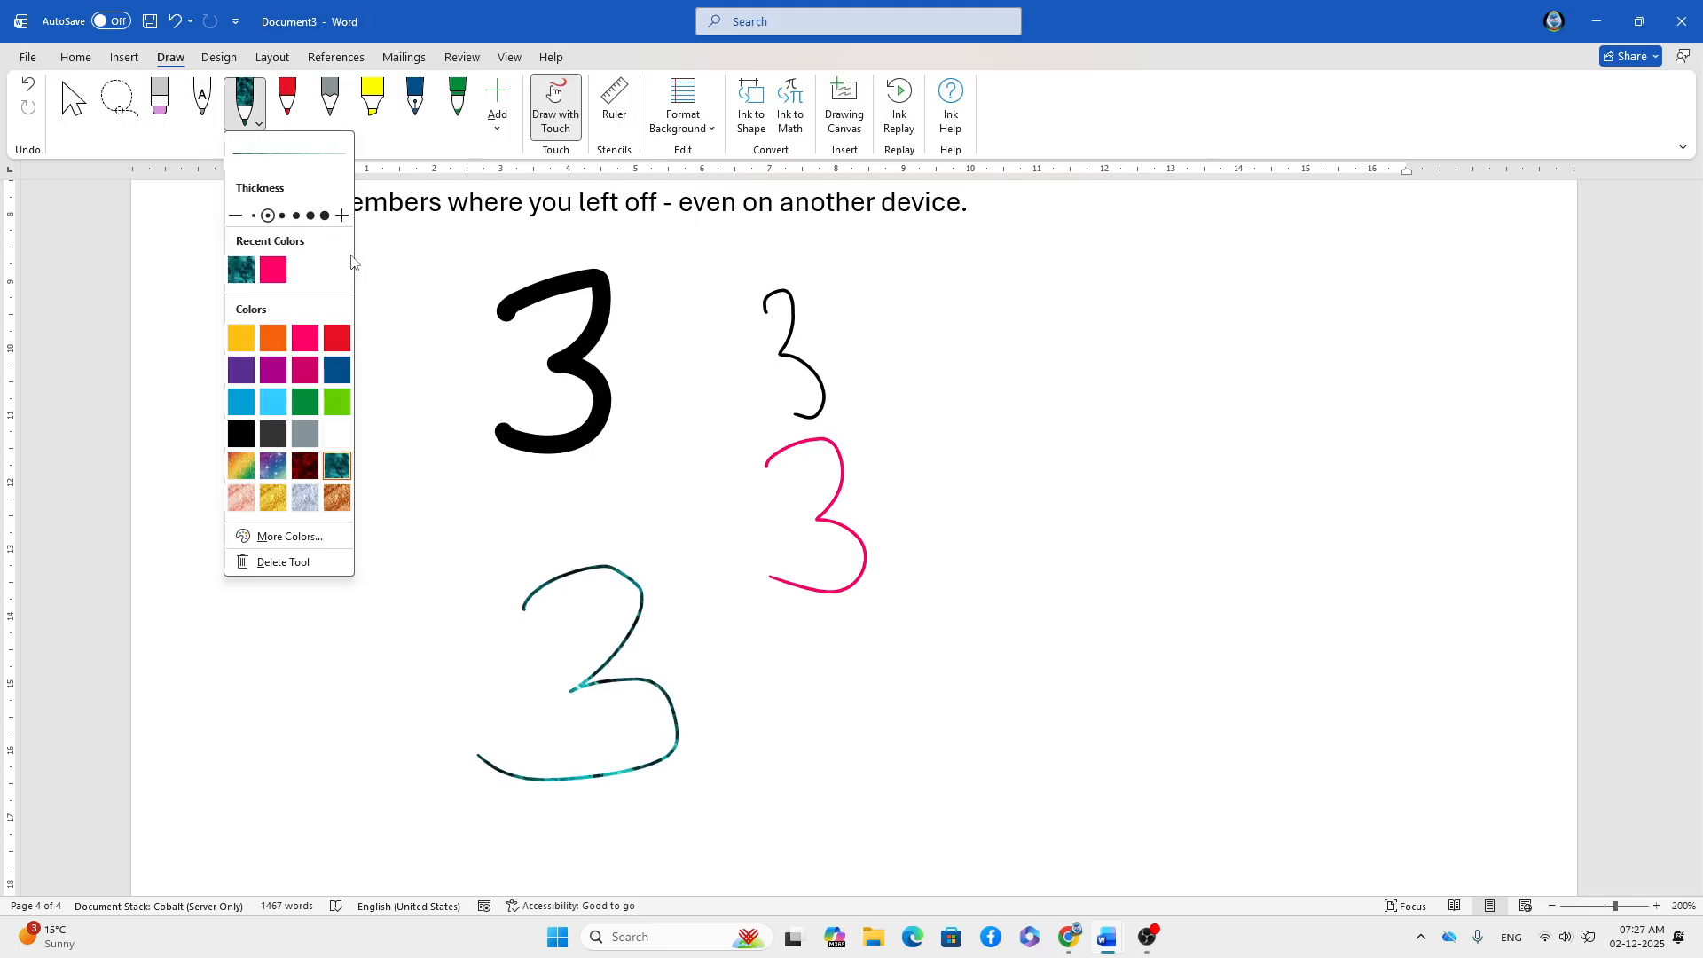
pyautogui.click(325, 215)
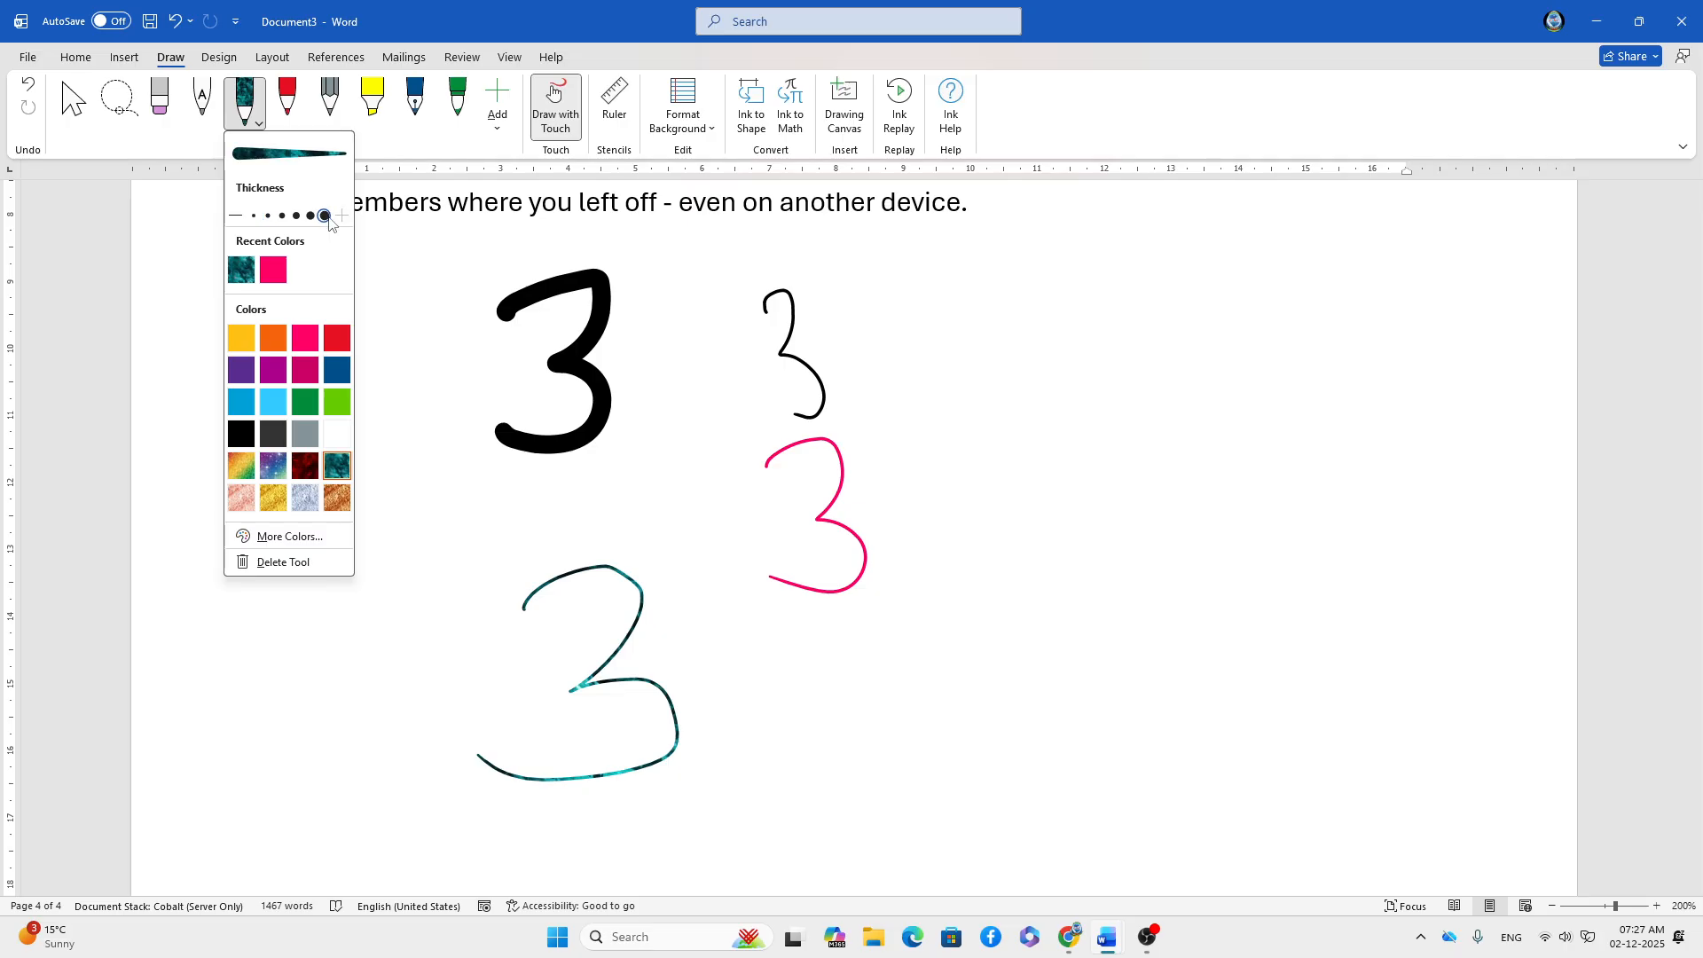
pyautogui.click(1039, 385)
pyautogui.moveTo(1000, 353)
pyautogui.mouseDown()
pyautogui.moveTo(1053, 475)
pyautogui.moveTo(988, 609)
pyautogui.moveTo(978, 587)
pyautogui.mouseUp()
pyautogui.moveTo(1078, 444)
pyautogui.mouseDown()
pyautogui.moveTo(1264, 366)
pyautogui.moveTo(1275, 531)
pyautogui.mouseUp()
pyautogui.moveTo(1322, 365); pyautogui.dragTo(1335, 479)
pyautogui.moveTo(1382, 362)
pyautogui.mouseDown()
pyautogui.moveTo(1400, 466)
pyautogui.moveTo(1472, 379)
pyautogui.mouseUp()
pyautogui.moveTo(1472, 355); pyautogui.dragTo(1476, 465)
pyautogui.moveTo(1223, 375); pyautogui.dragTo(1554, 308)
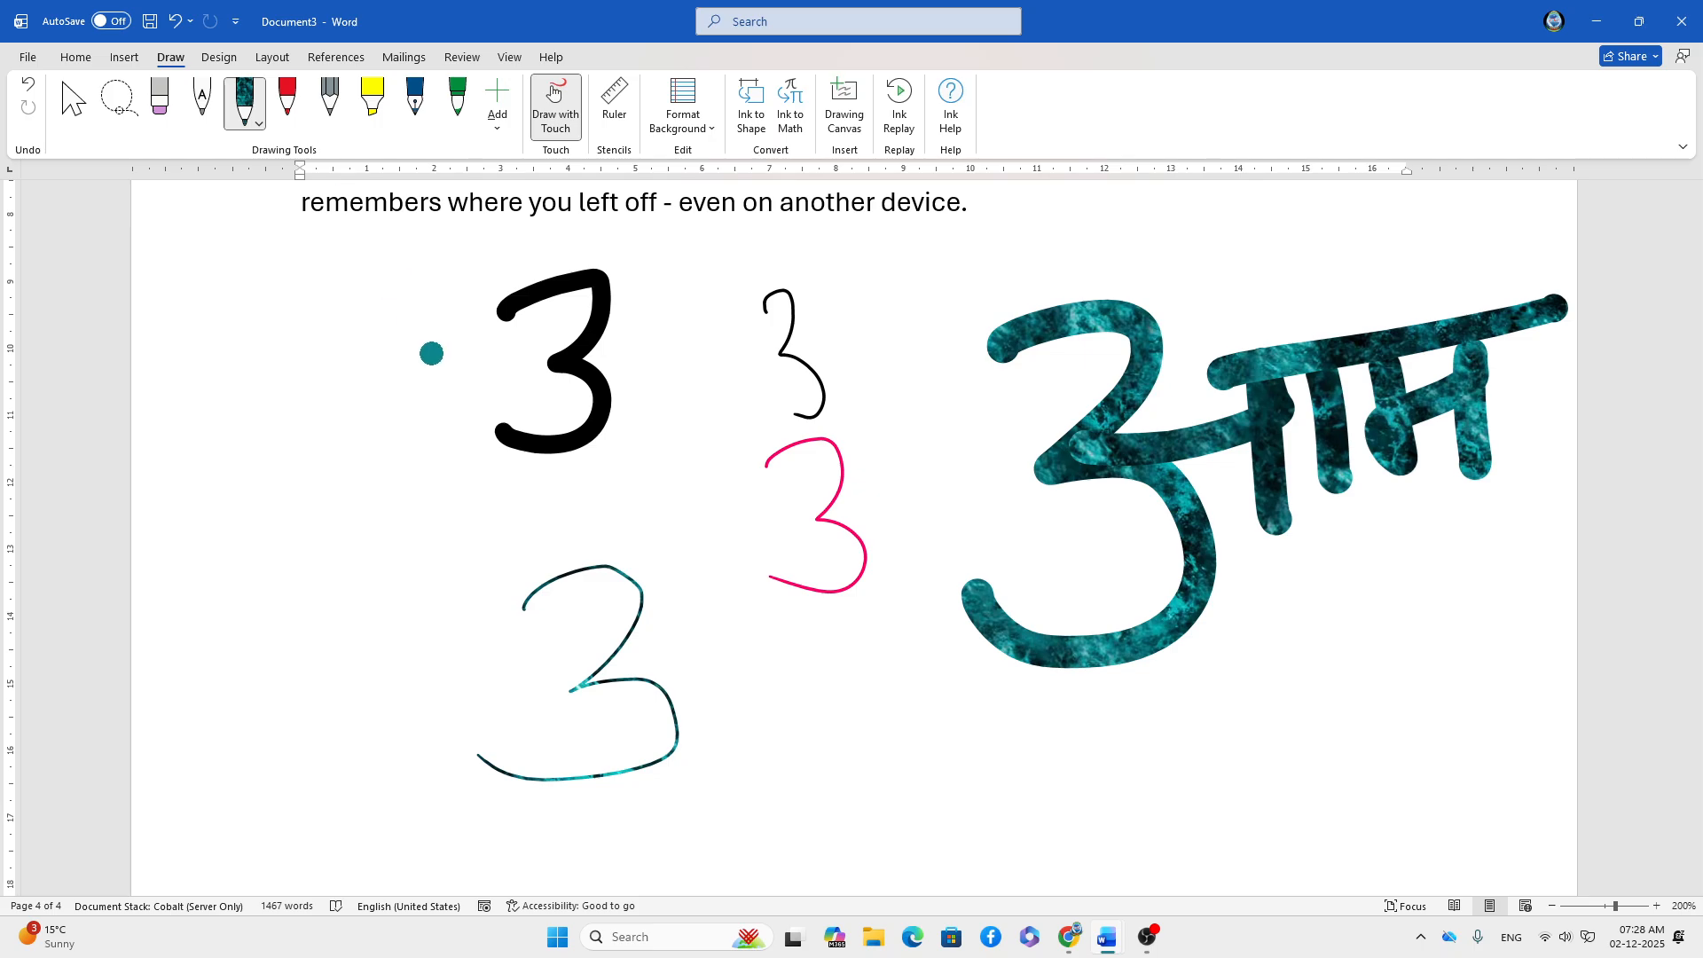
# - Erase all the handwritten 3s and the Hindi word with the Eraser
pyautogui.click(159, 99)
pyautogui.moveTo(527, 311)
pyautogui.mouseDown()
pyautogui.moveTo(799, 316)
pyautogui.moveTo(1168, 430)
pyautogui.moveTo(1437, 353)
pyautogui.mouseUp()
pyautogui.moveTo(582, 562); pyautogui.dragTo(479, 747)
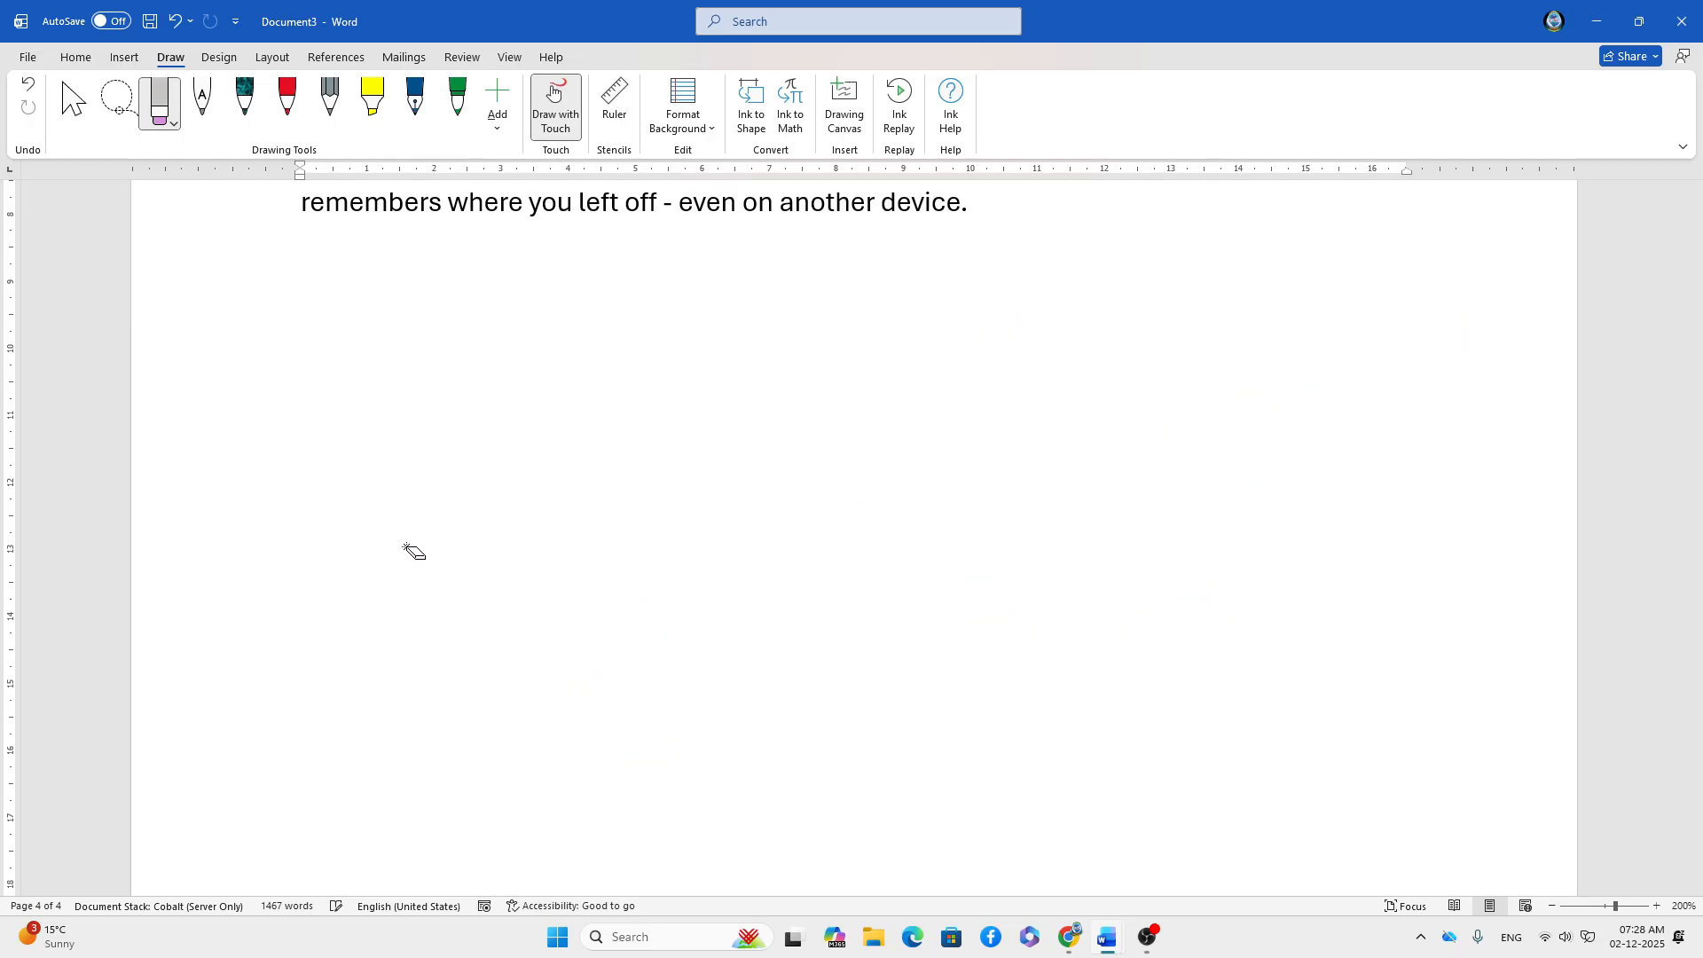
# - Draw a thick teal-textured A below the last paragraph and, with the Action Pen active, move it lower and further right
pyautogui.click(201, 112)
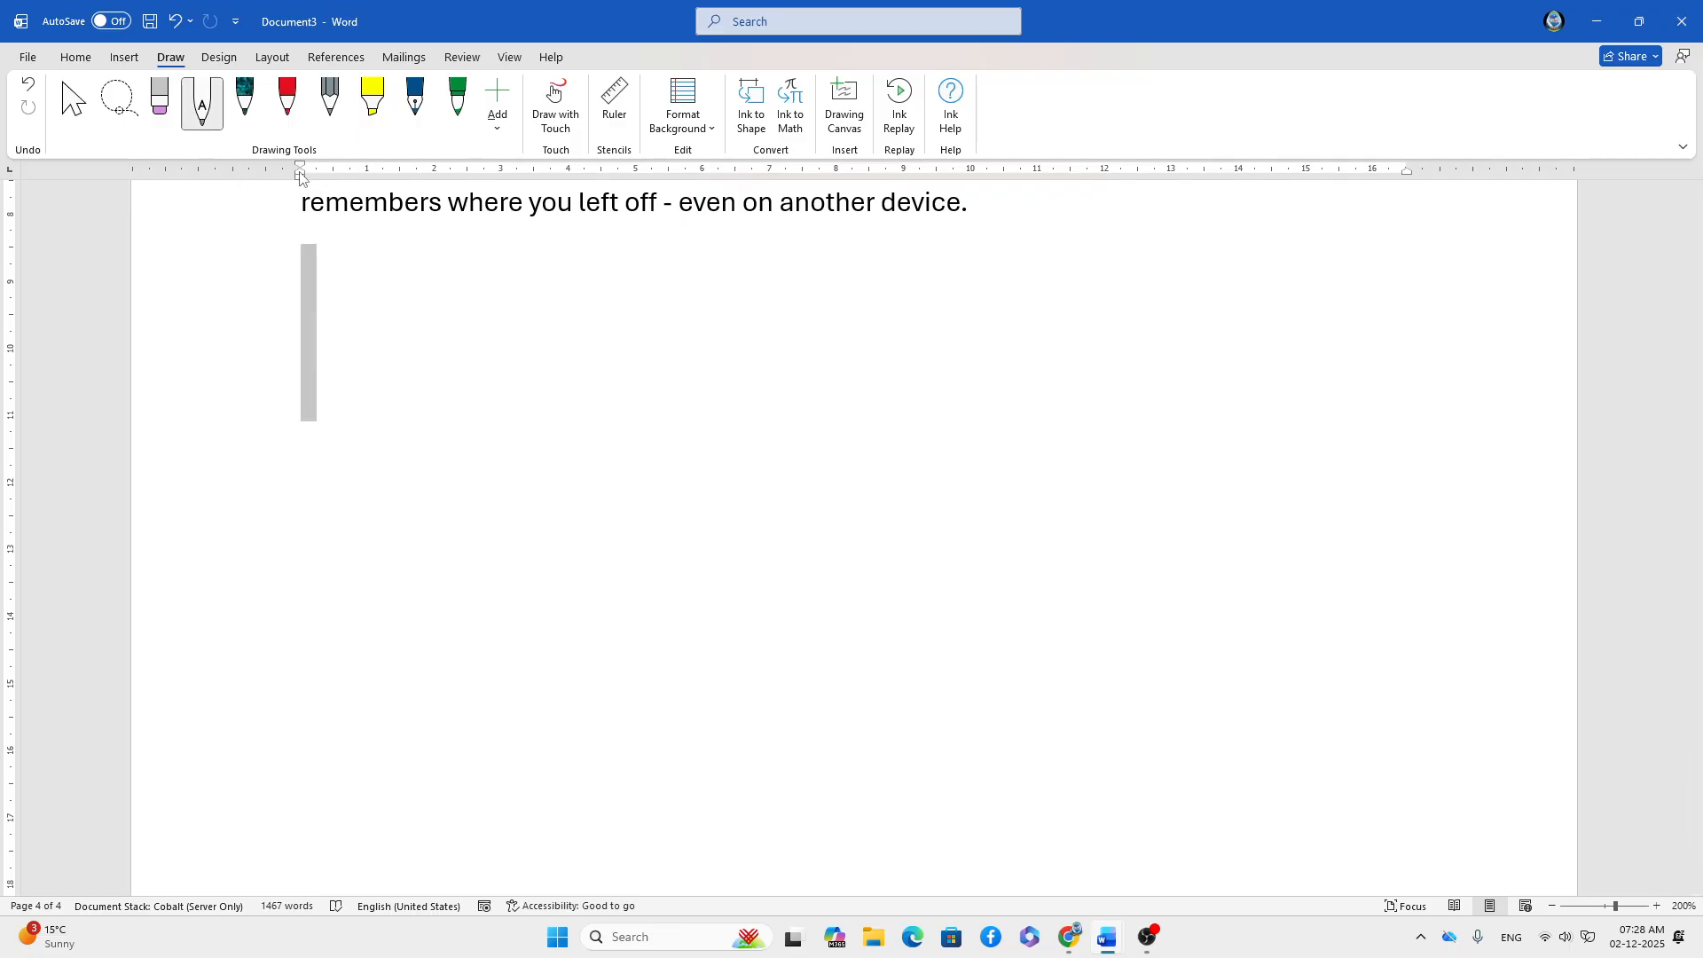
pyautogui.click(245, 98)
pyautogui.click(552, 97)
pyautogui.moveTo(395, 412)
pyautogui.mouseDown()
pyautogui.moveTo(435, 297)
pyautogui.moveTo(494, 397)
pyautogui.mouseUp()
pyautogui.moveTo(410, 359); pyautogui.dragTo(475, 358)
pyautogui.click(202, 102)
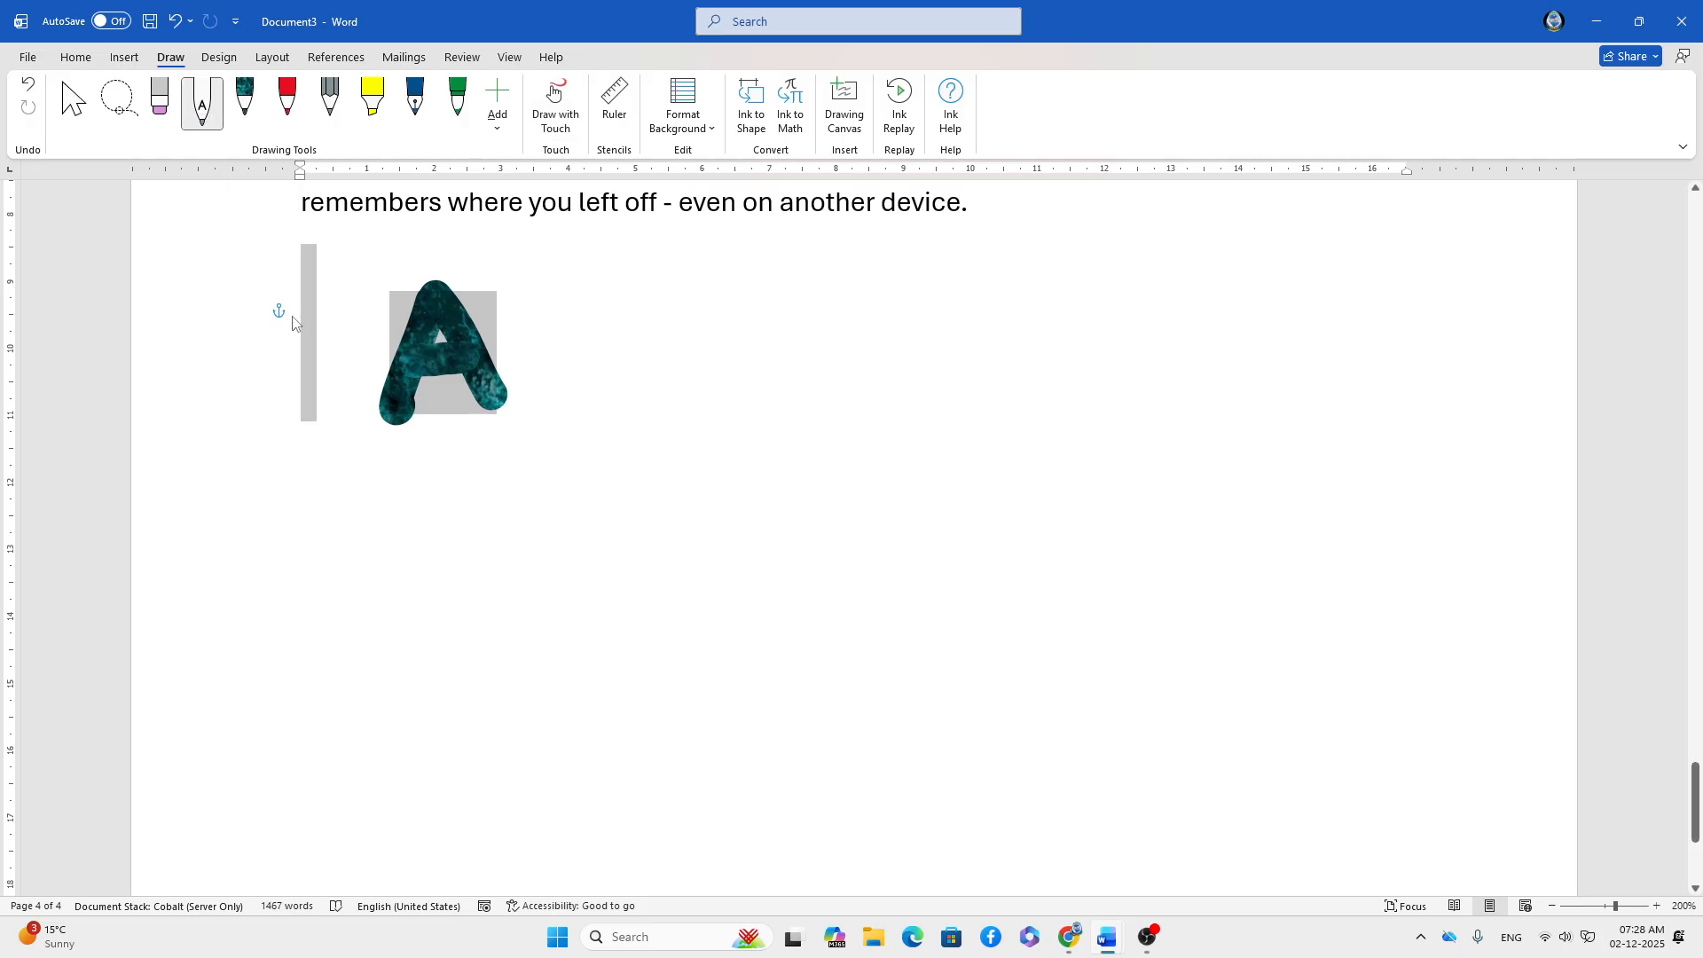
pyautogui.moveTo(452, 351)
pyautogui.mouseDown()
pyautogui.moveTo(435, 351)
pyautogui.moveTo(656, 499)
pyautogui.mouseUp()
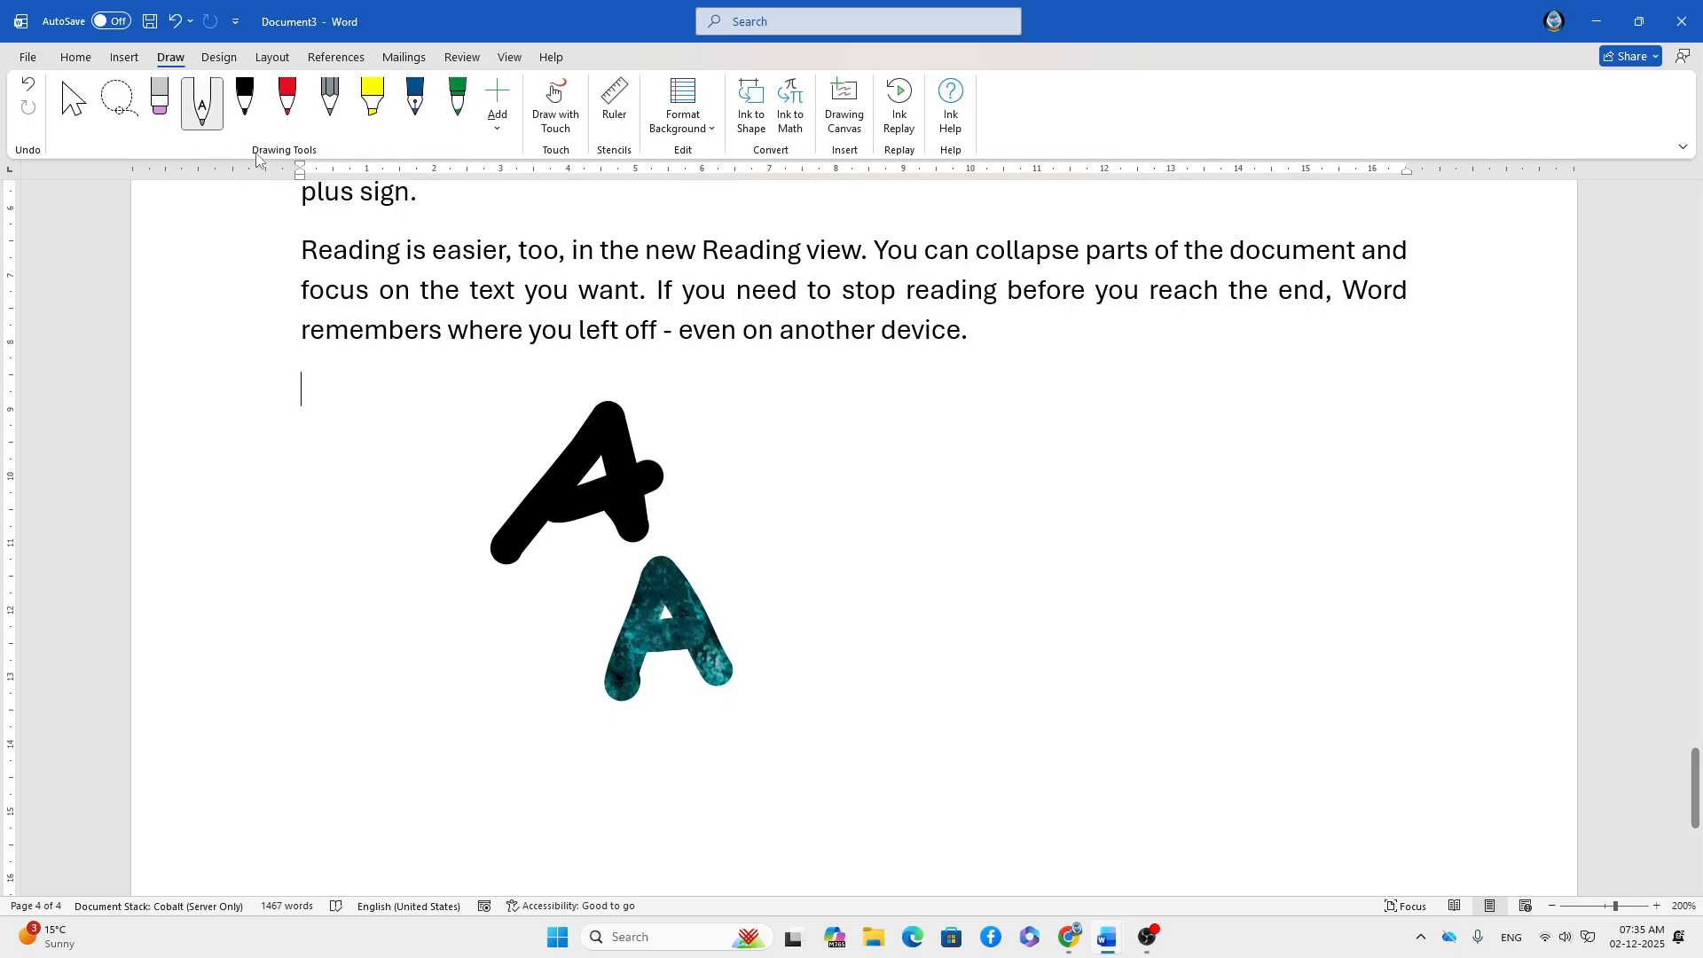
# - Show the black pen's thickness, colour and Delete Tool options
pyautogui.click(246, 101)
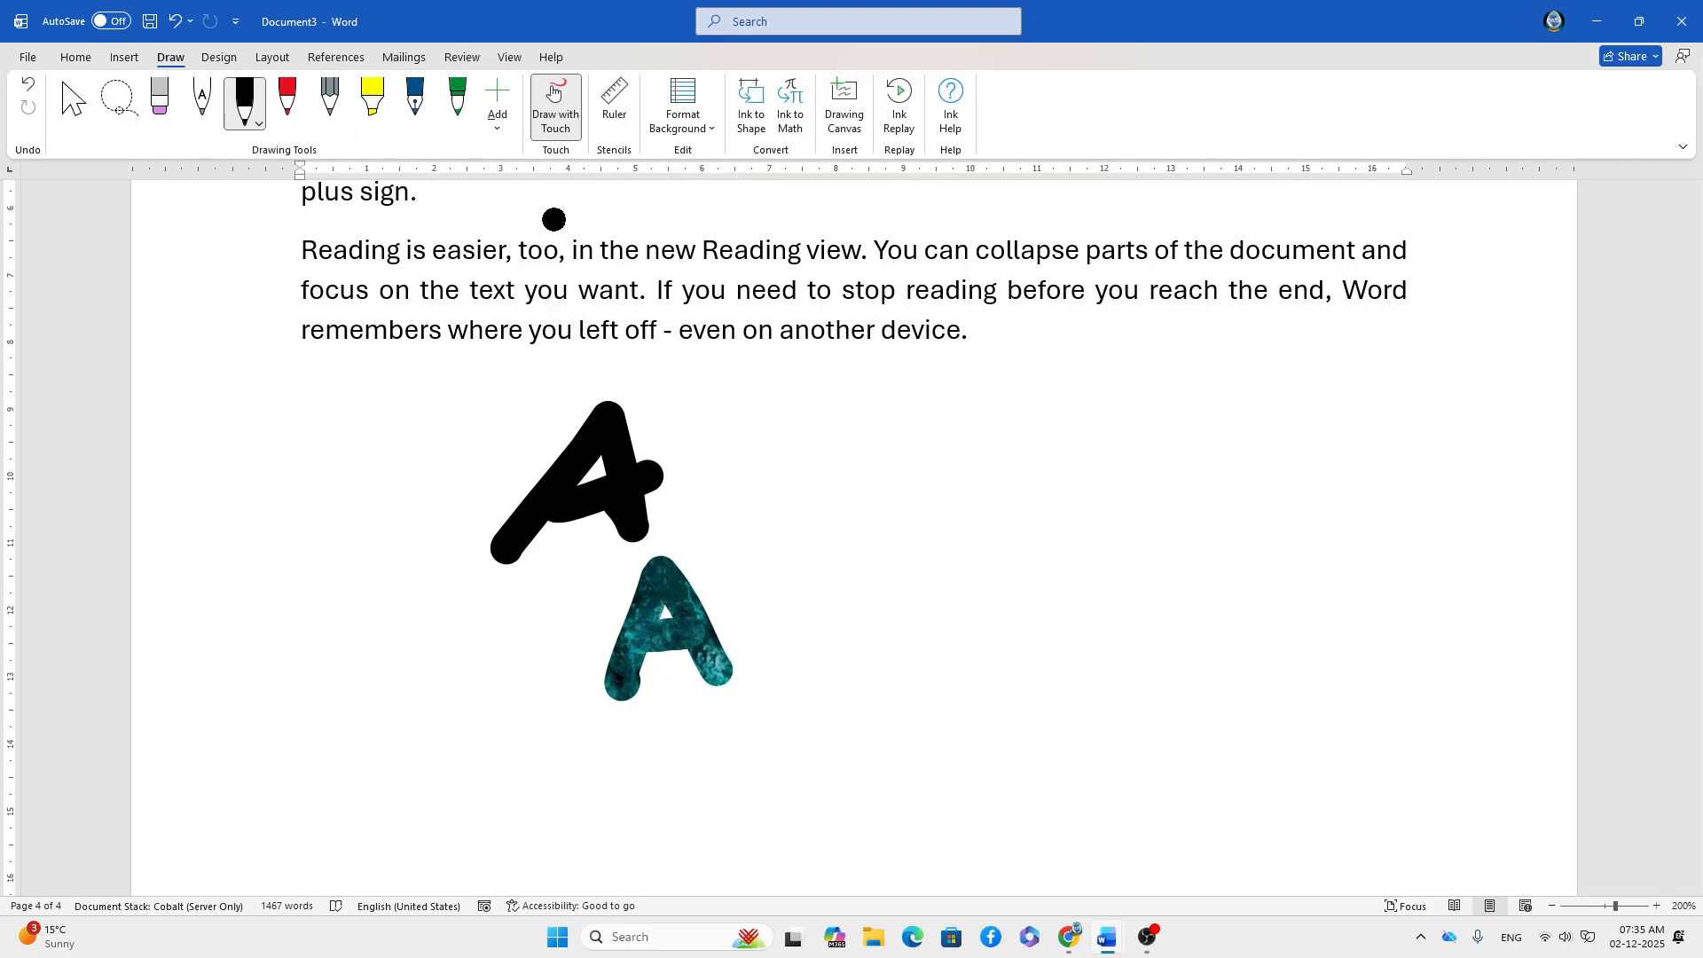
pyautogui.click(259, 125)
pyautogui.click(259, 128)
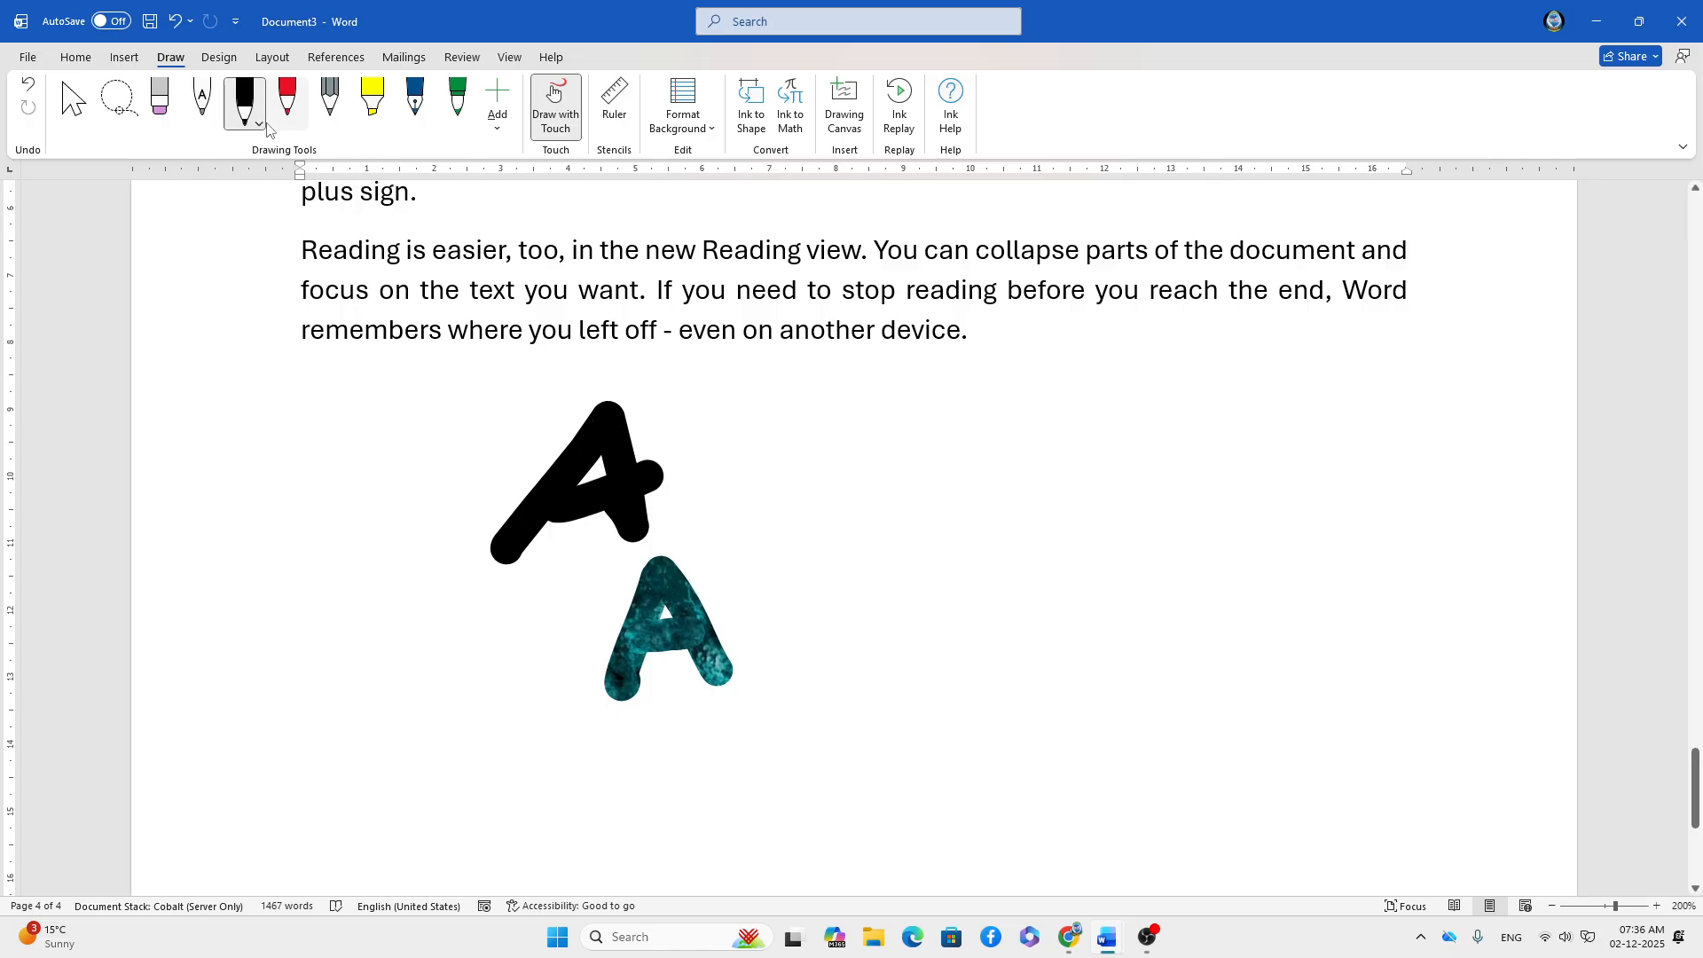
pyautogui.click(259, 125)
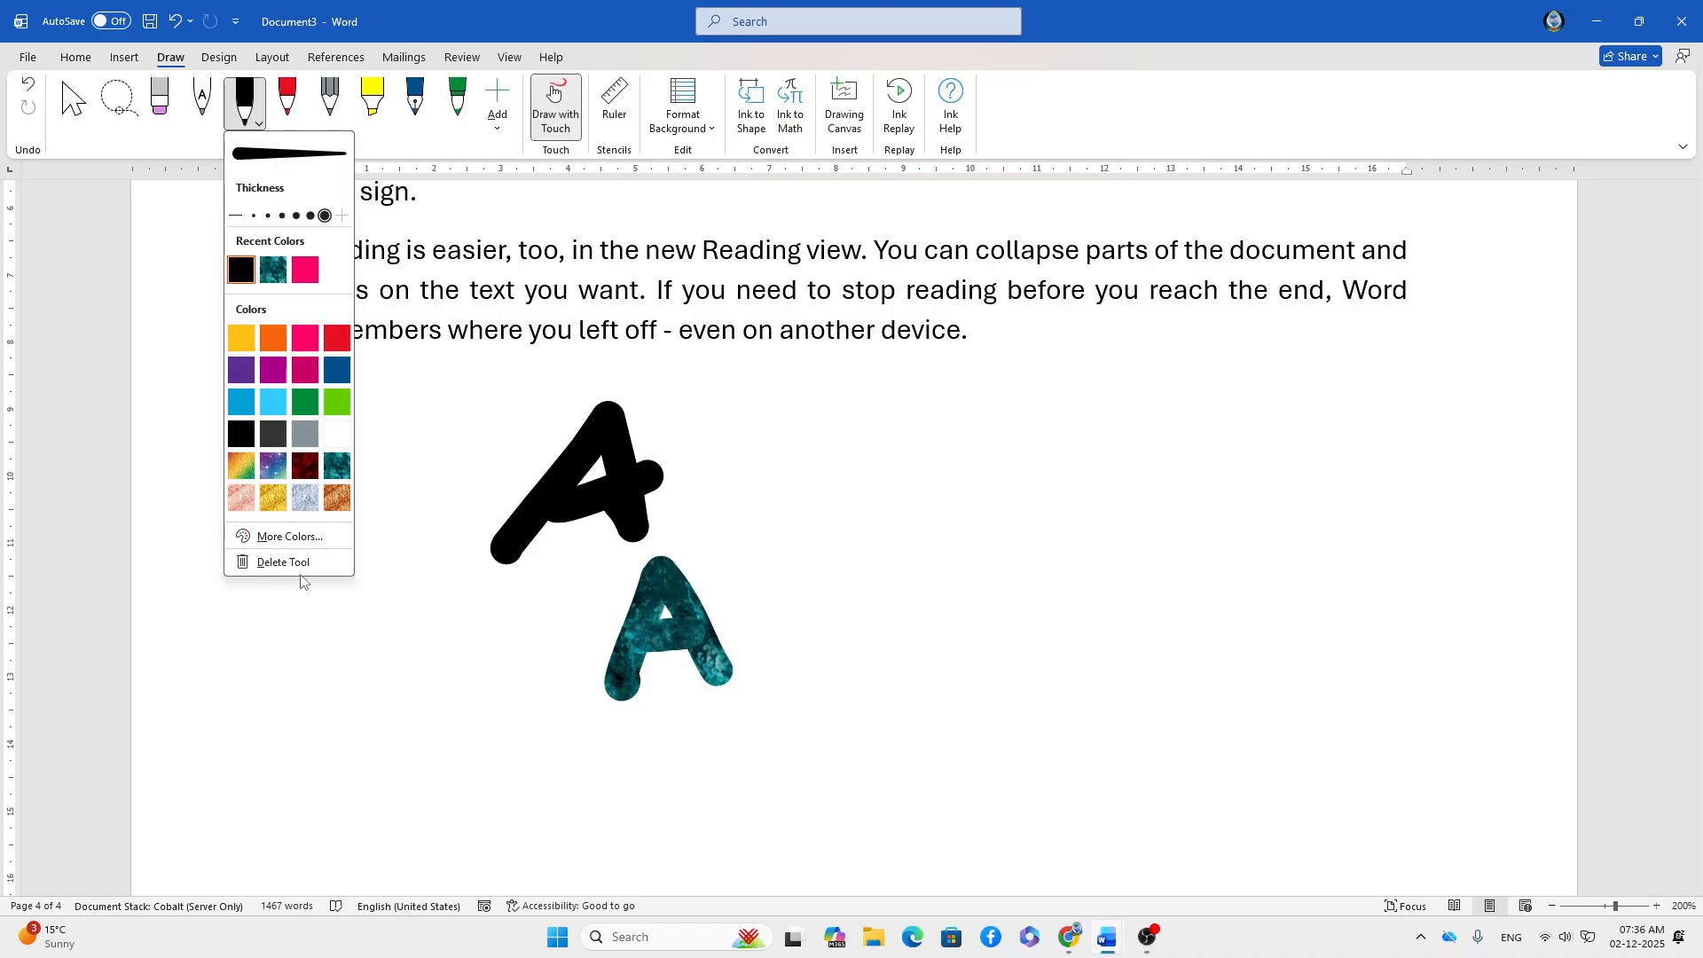
pyautogui.click(443, 149)
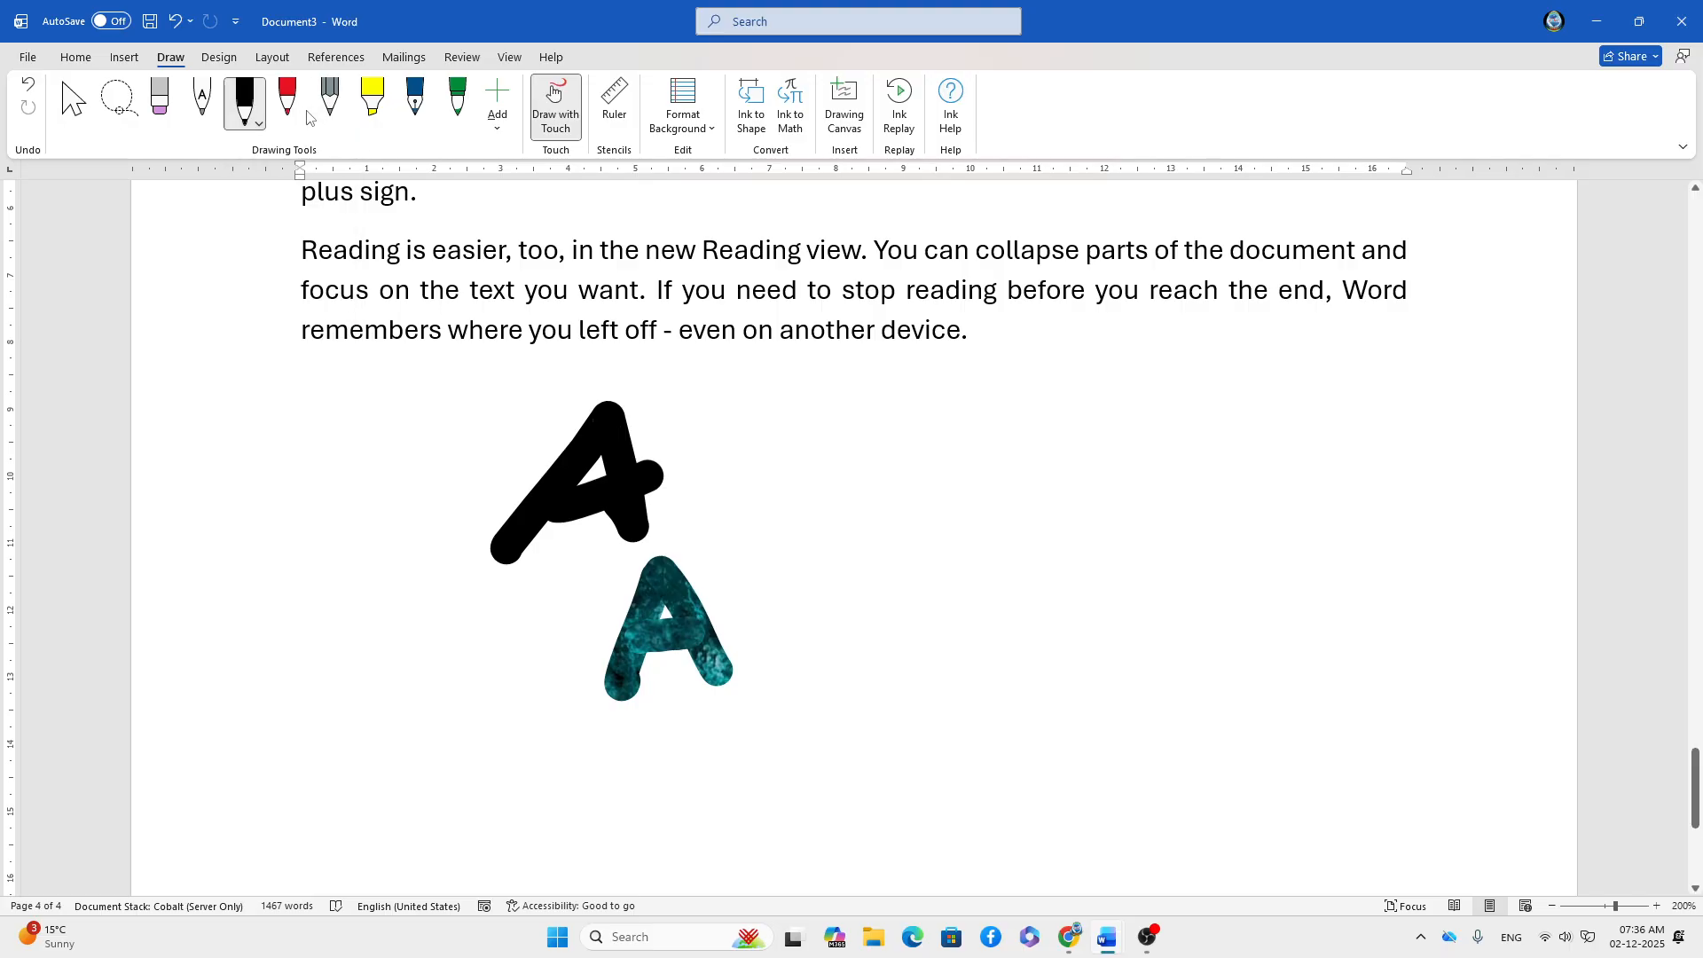
pyautogui.click(256, 122)
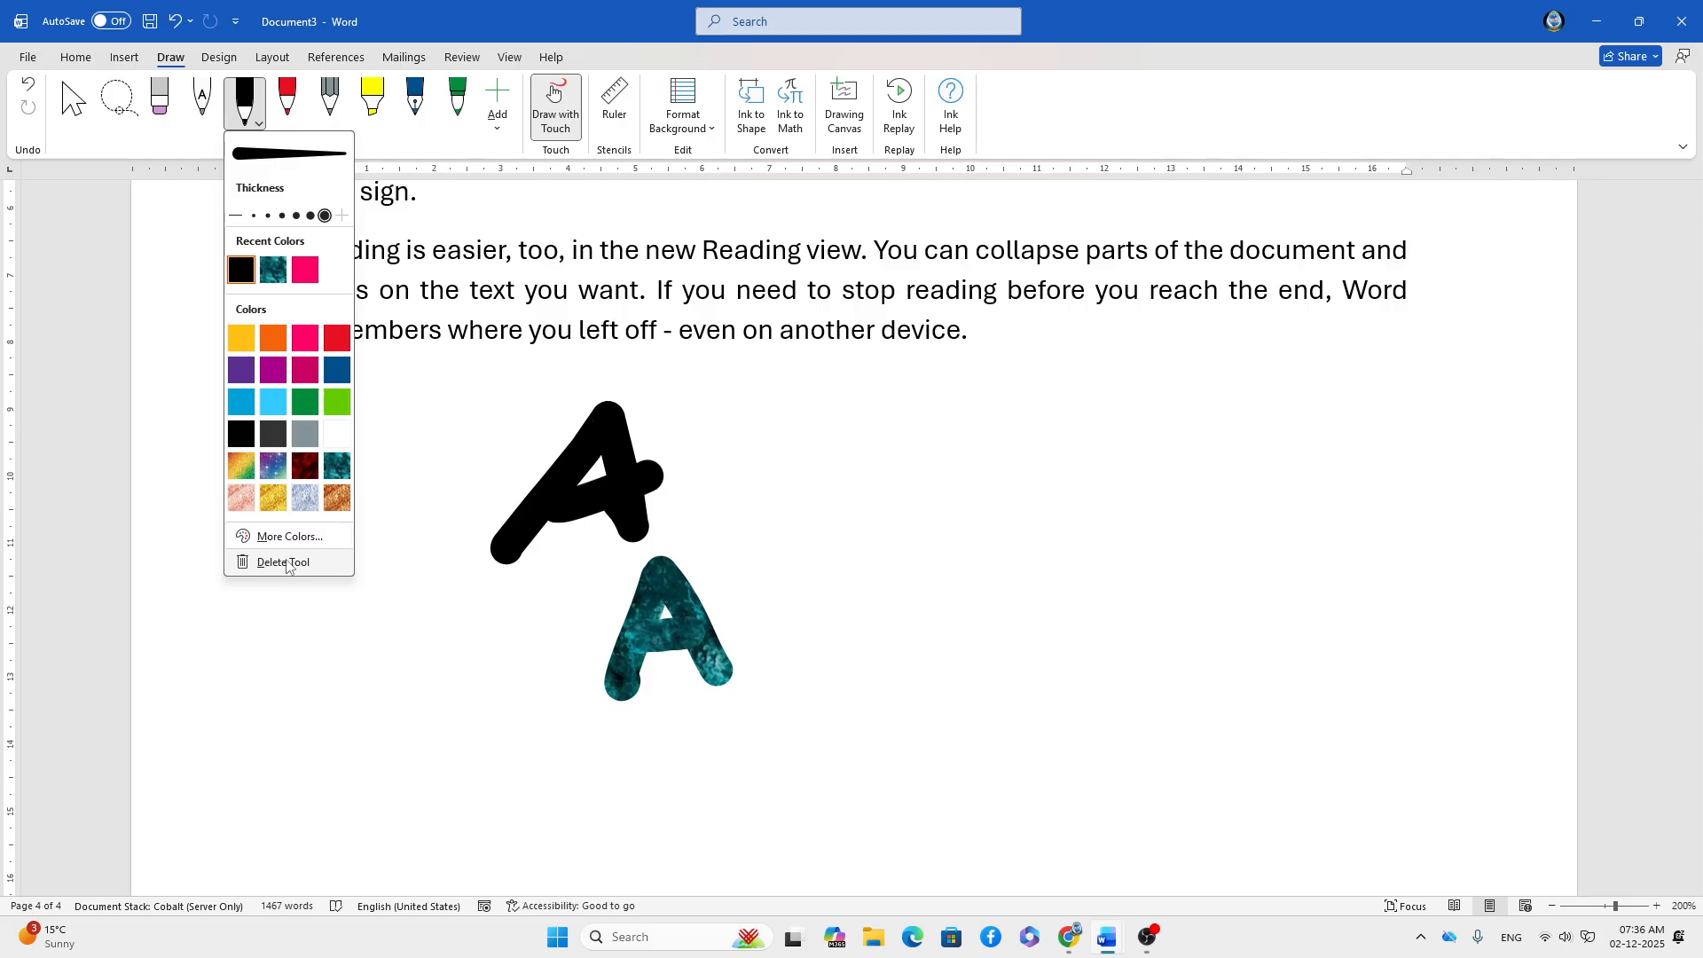
# - Draw a 3-shaped scribble in thin red pen to the right of the two A's
pyautogui.click(289, 122)
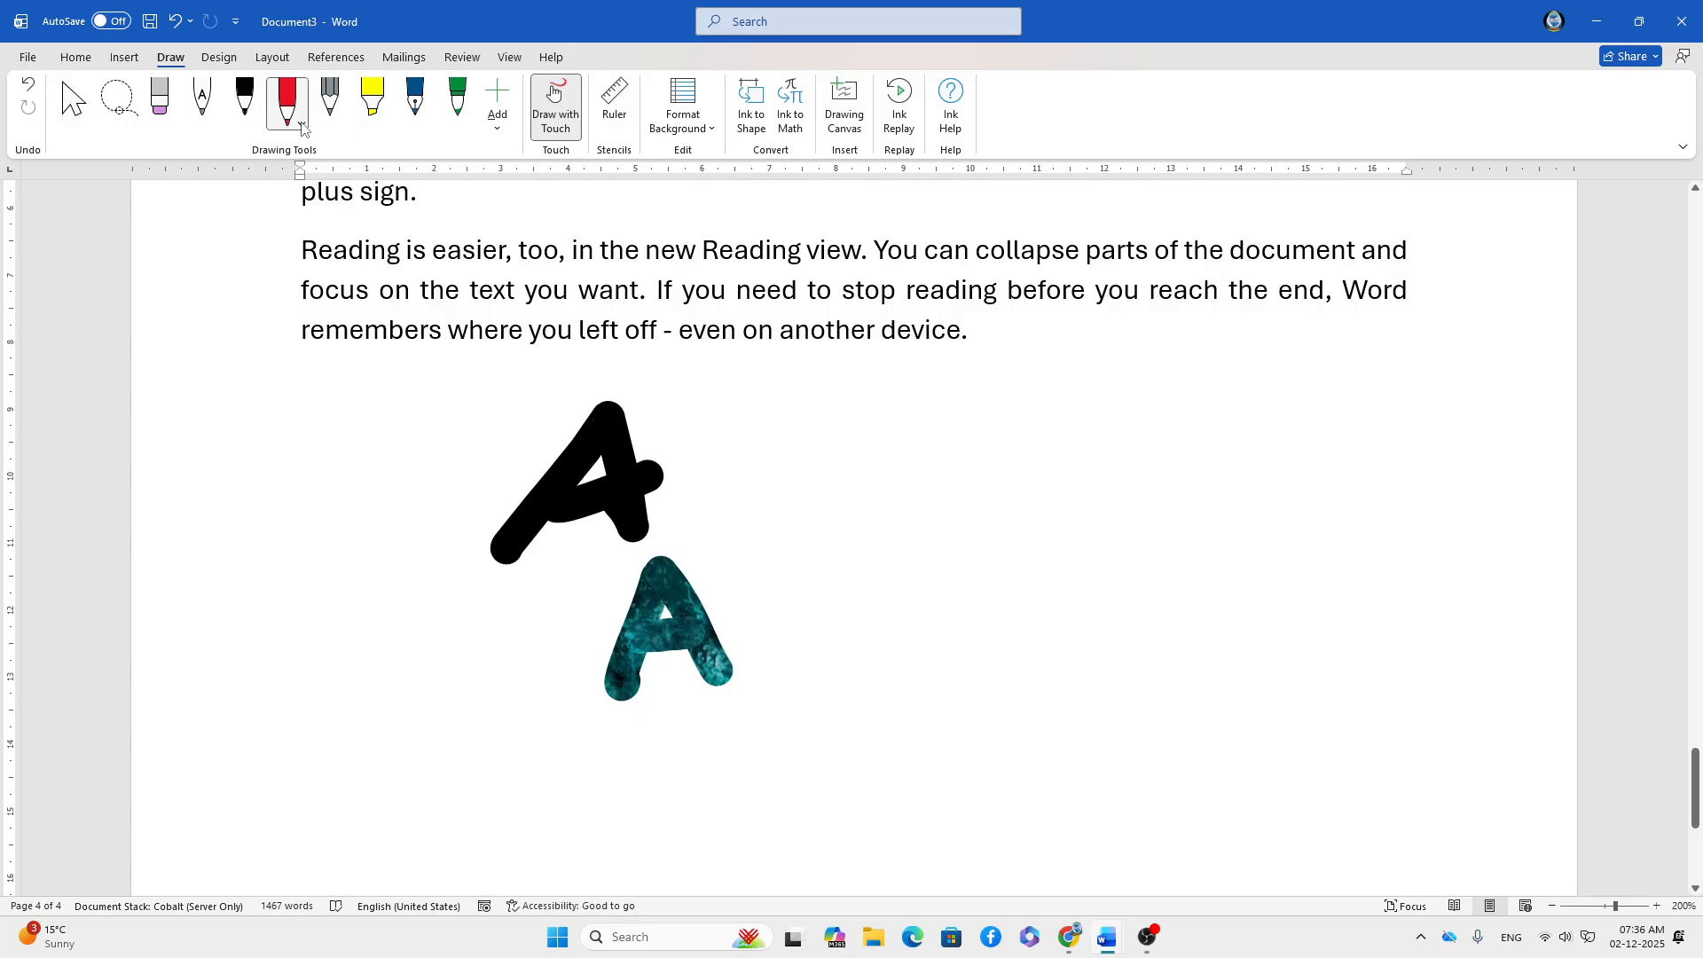
pyautogui.click(297, 120)
pyautogui.click(367, 214)
pyautogui.moveTo(935, 542); pyautogui.dragTo(1219, 570)
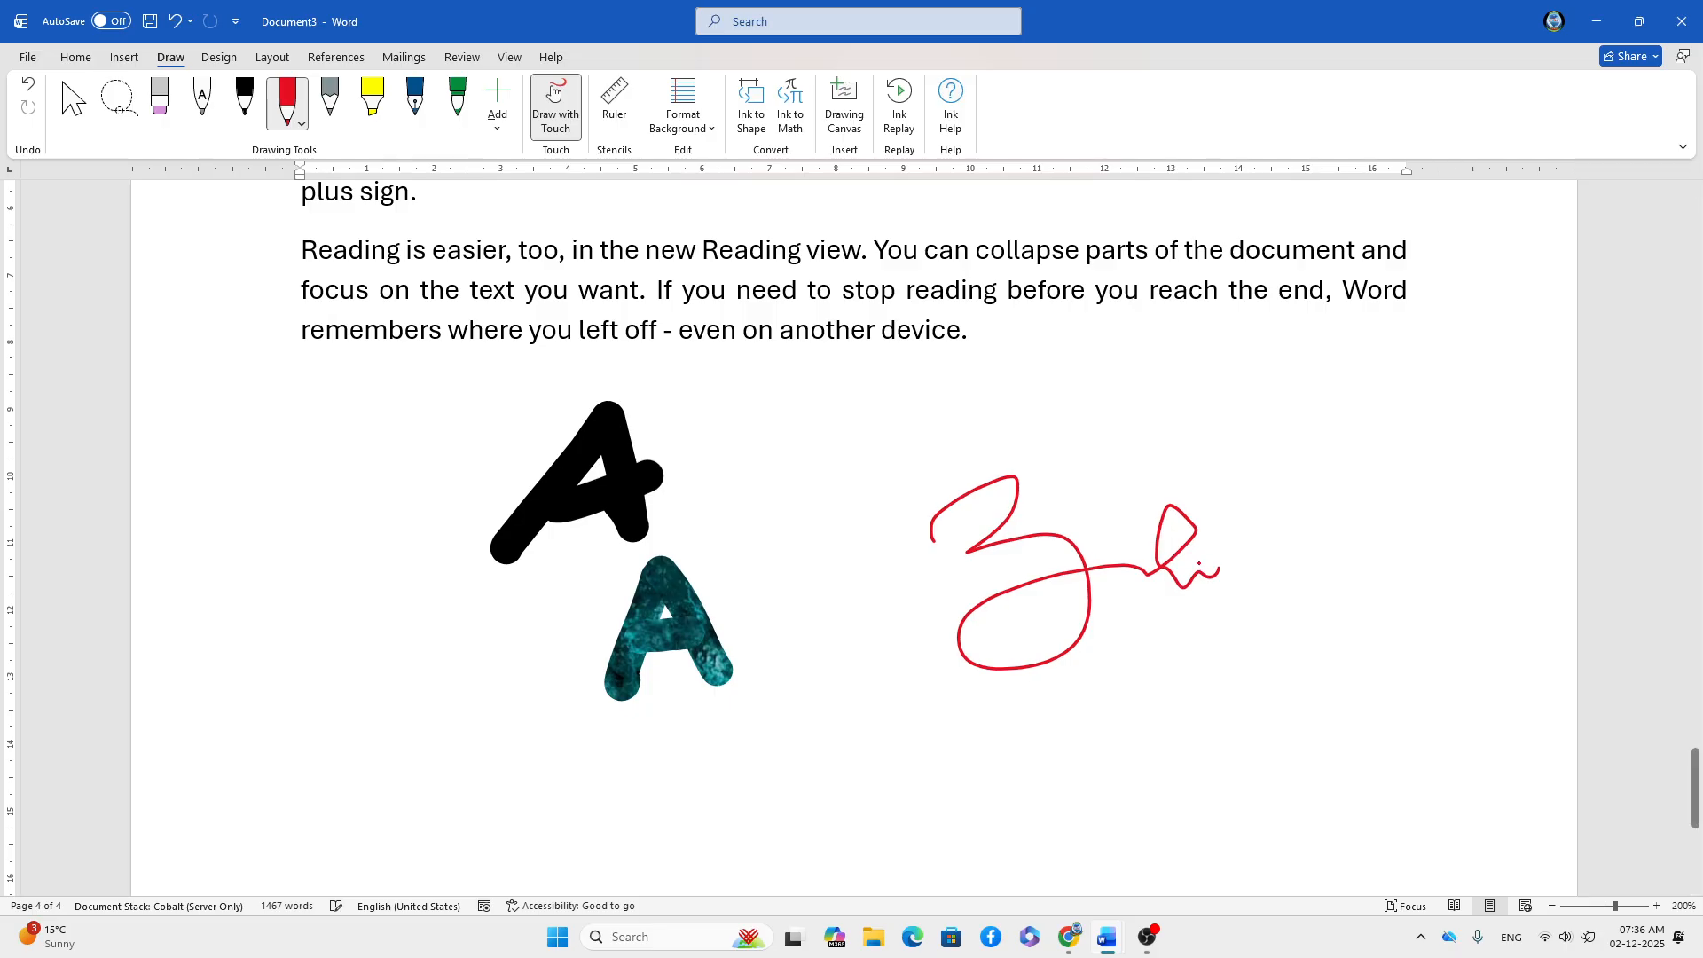
# - Set the red pen to the third thickness and draw a 3 beside the black A
pyautogui.click(303, 124)
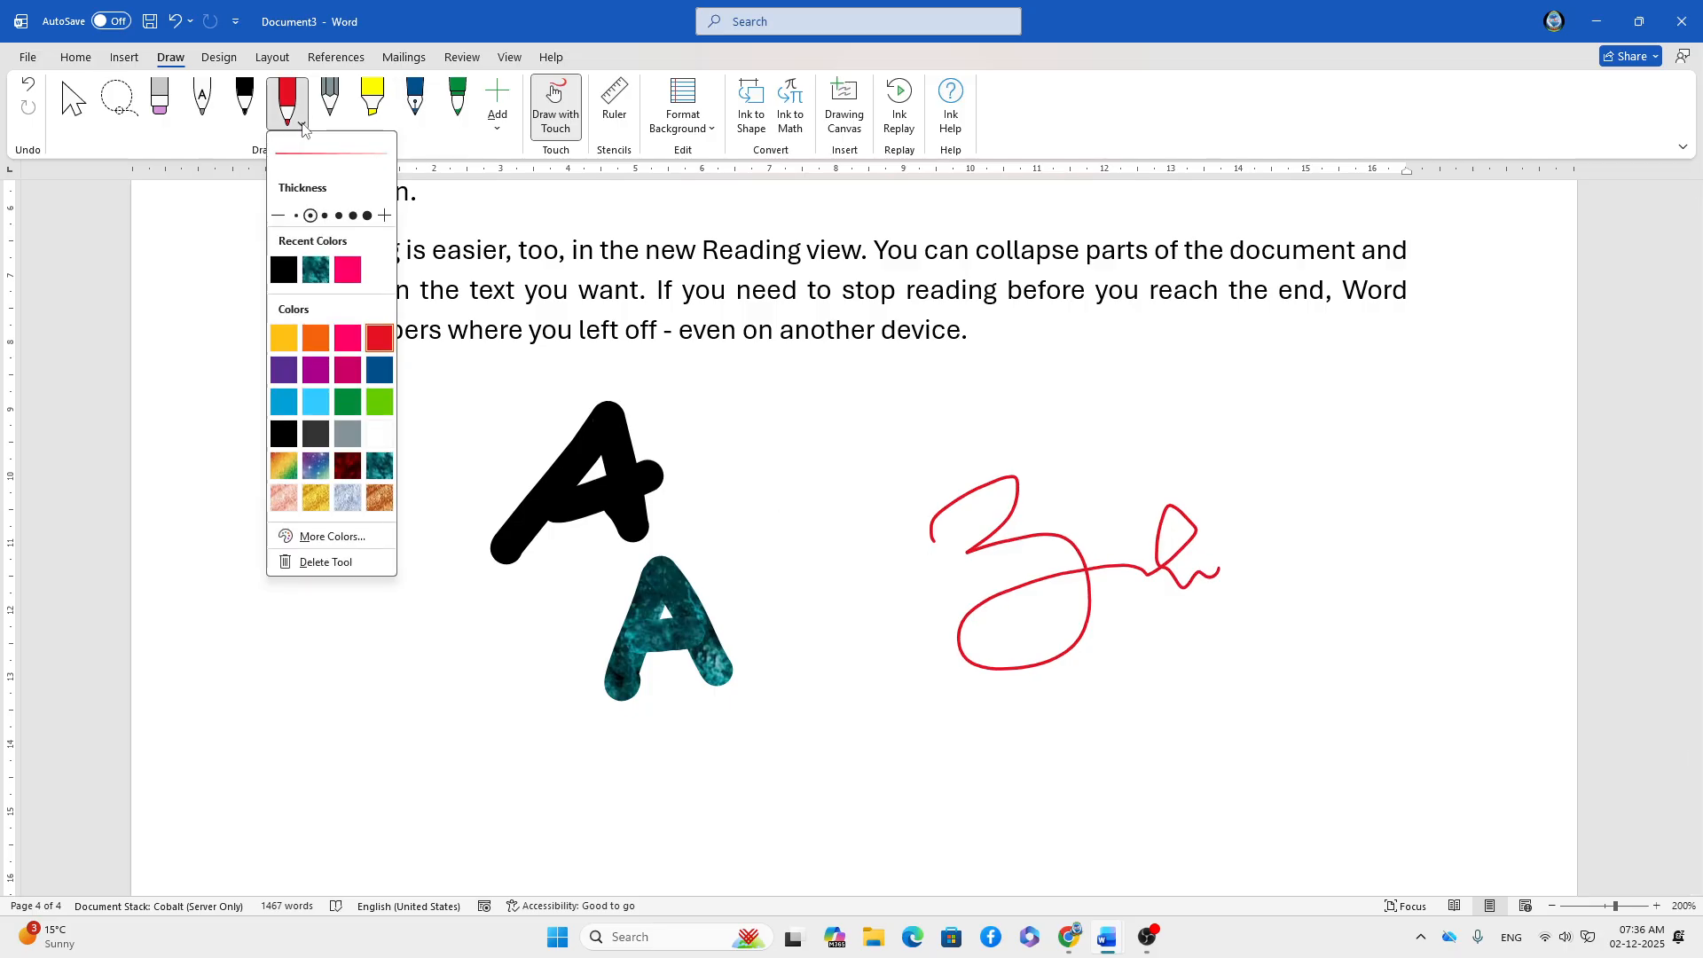
pyautogui.click(326, 215)
pyautogui.moveTo(721, 430)
pyautogui.mouseDown()
pyautogui.moveTo(841, 515)
pyautogui.moveTo(809, 559)
pyautogui.mouseUp()
# - Set the red pen to its thickest size and draw a large 3 over the thin red drawings
pyautogui.click(301, 127)
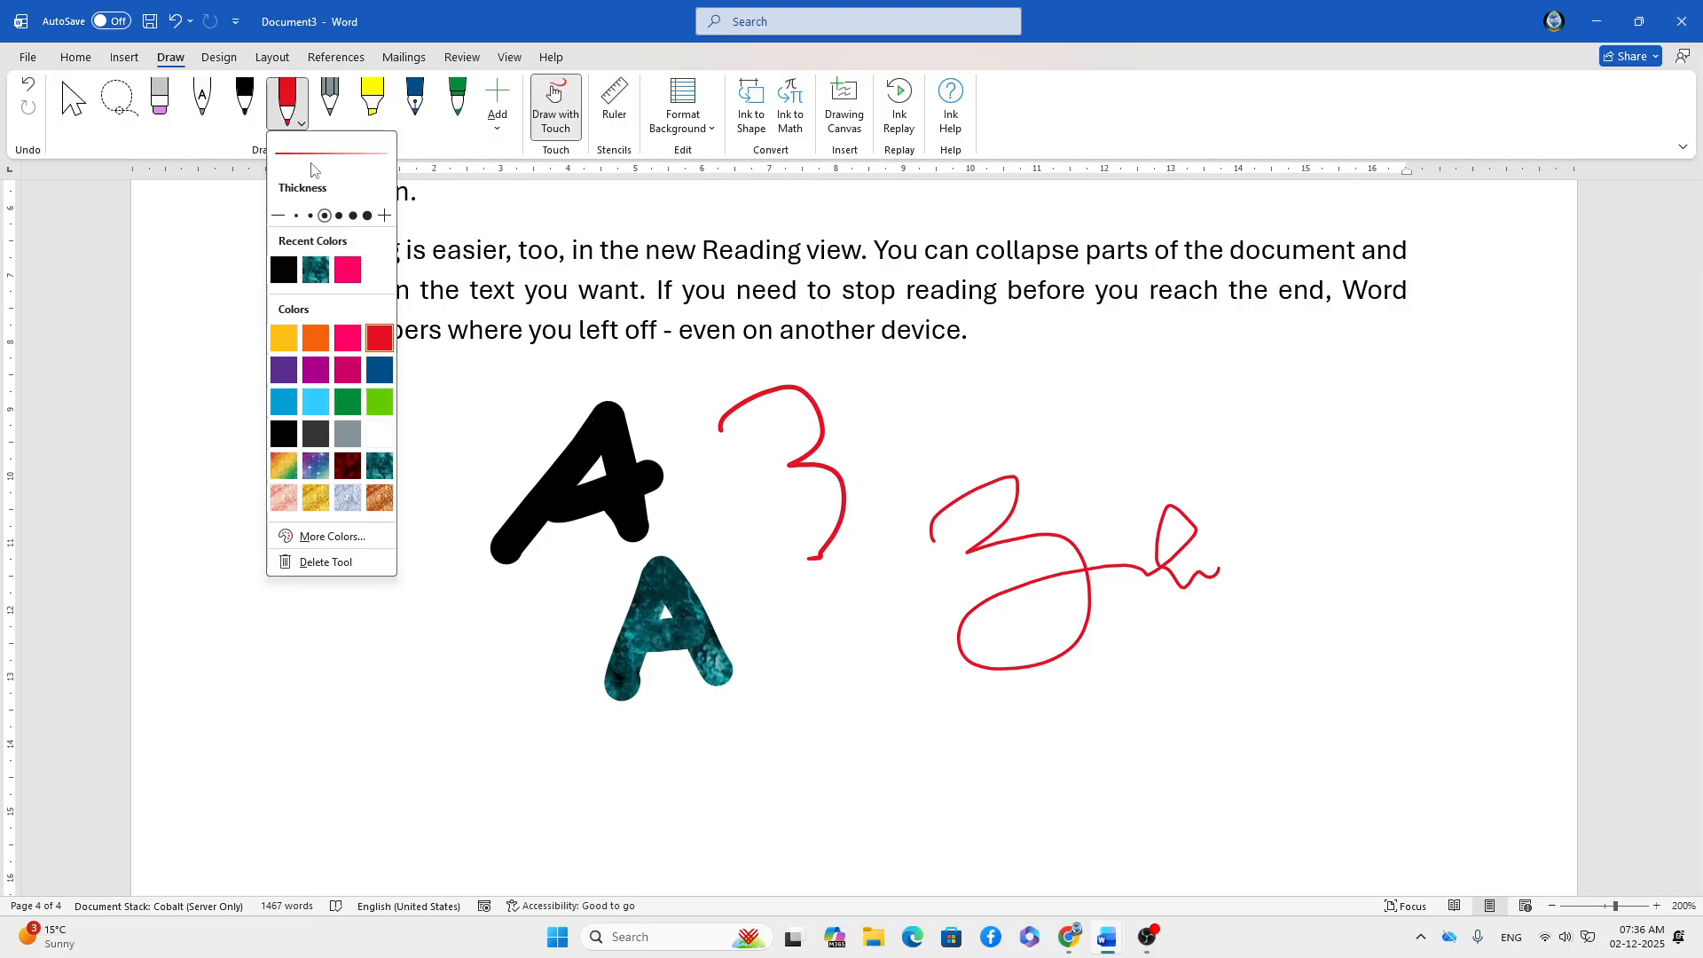
pyautogui.click(366, 215)
pyautogui.moveTo(743, 499)
pyautogui.mouseDown()
pyautogui.moveTo(878, 559)
pyautogui.moveTo(785, 750)
pyautogui.moveTo(795, 720)
pyautogui.mouseUp()
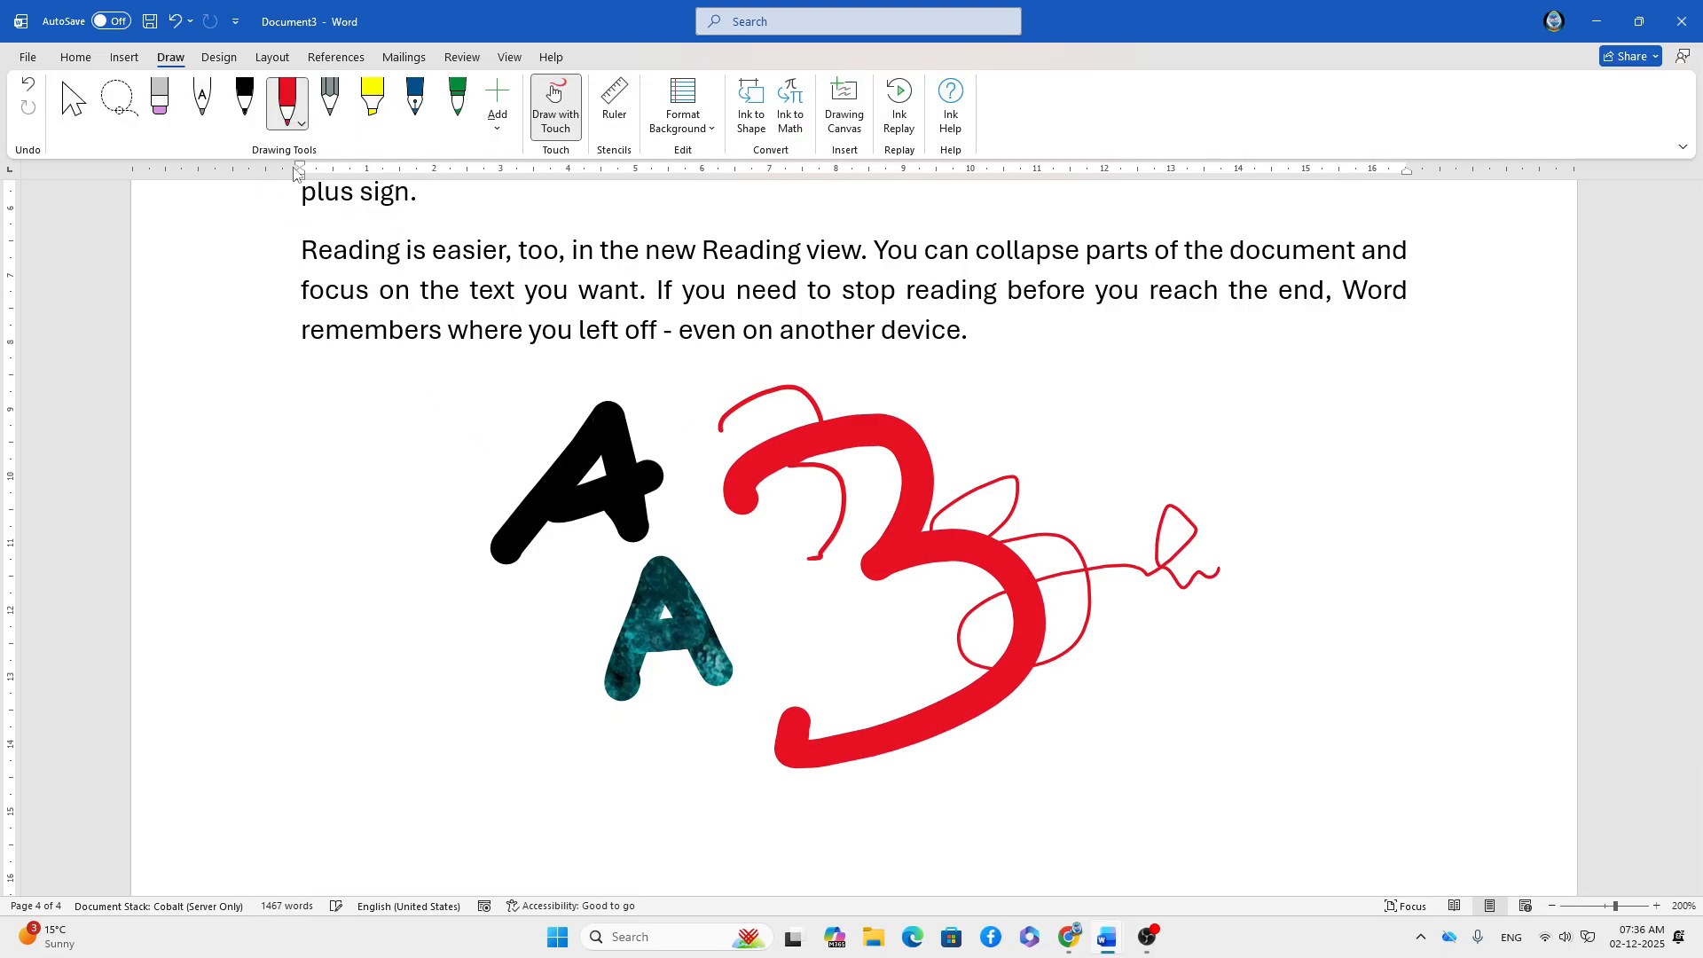
# - Set the grey pencil to its thinnest size and draw a 3 to the left of the black A
pyautogui.click(334, 119)
pyautogui.click(344, 124)
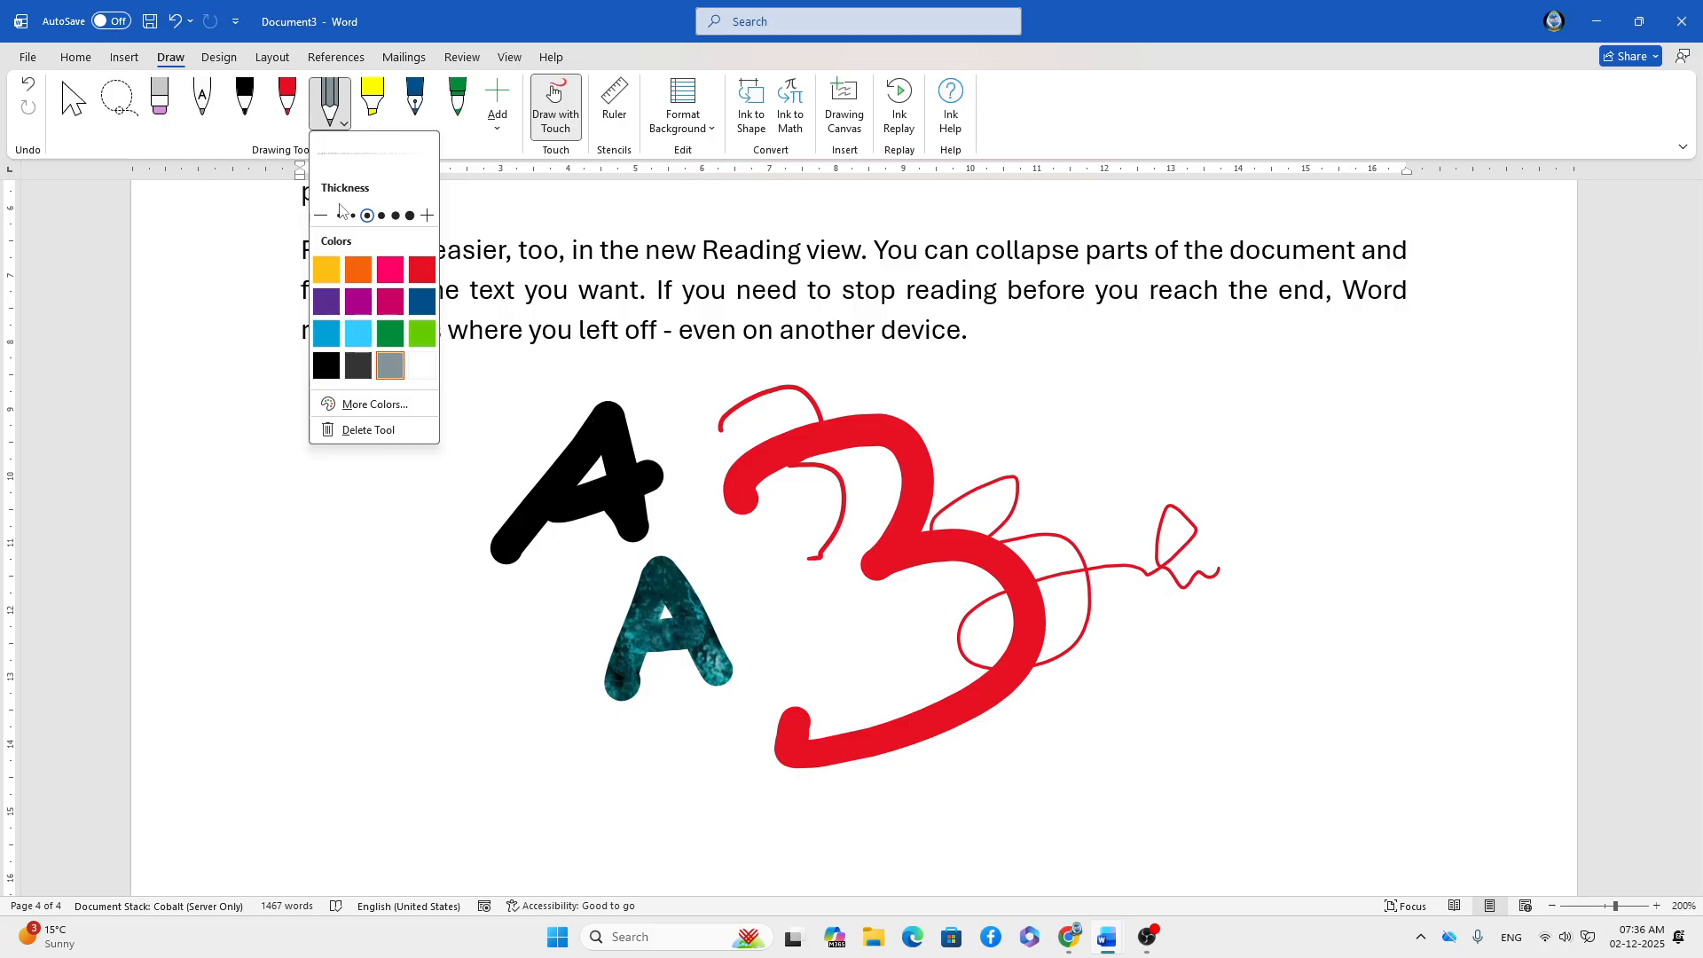
pyautogui.click(340, 215)
pyautogui.moveTo(381, 490)
pyautogui.mouseDown()
pyautogui.moveTo(443, 447)
pyautogui.moveTo(415, 536)
pyautogui.moveTo(461, 728)
pyautogui.mouseUp()
# - Set the grey pencil to the fourth thickness and draw another 3 overlapping the black A
pyautogui.click(344, 124)
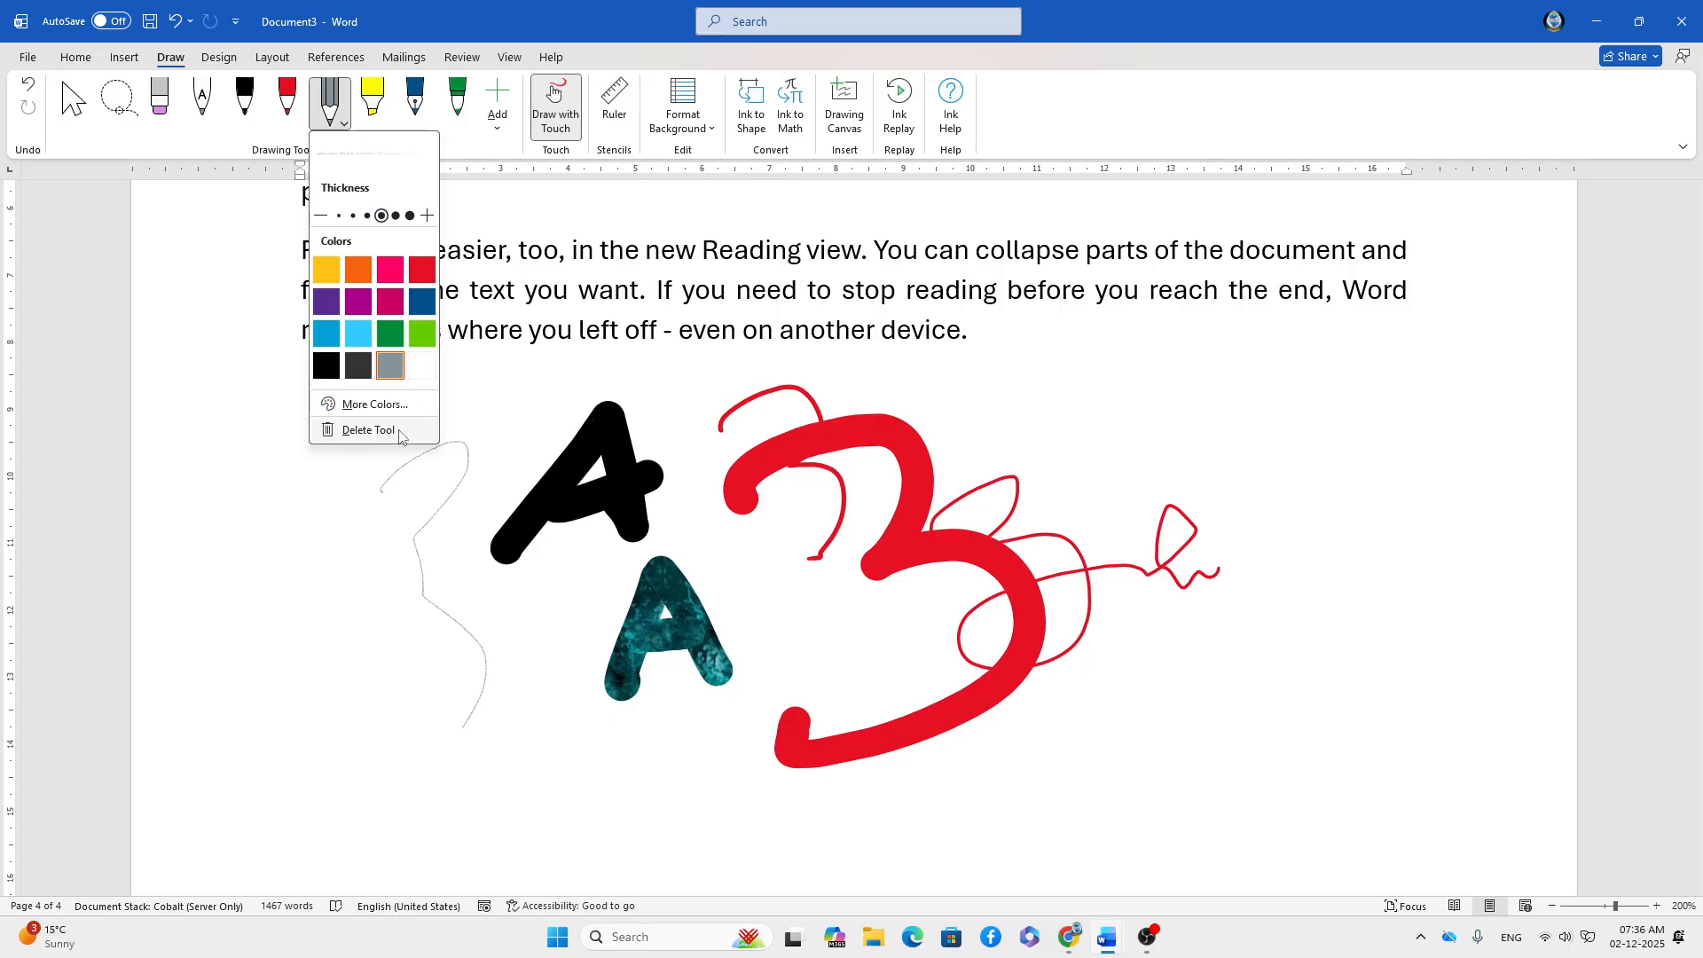
pyautogui.click(501, 462)
pyautogui.moveTo(499, 483)
pyautogui.mouseDown()
pyautogui.moveTo(510, 711)
pyautogui.moveTo(634, 665)
pyautogui.moveTo(608, 519)
pyautogui.mouseUp()
# - Change the pencil colour to dark blue and scribble a word across the teal A and the large red 3
pyautogui.click(343, 124)
pyautogui.click(422, 302)
pyautogui.moveTo(506, 612)
pyautogui.mouseDown()
pyautogui.moveTo(558, 677)
pyautogui.moveTo(777, 745)
pyautogui.moveTo(683, 661)
pyautogui.moveTo(806, 618)
pyautogui.moveTo(897, 617)
pyautogui.mouseUp()
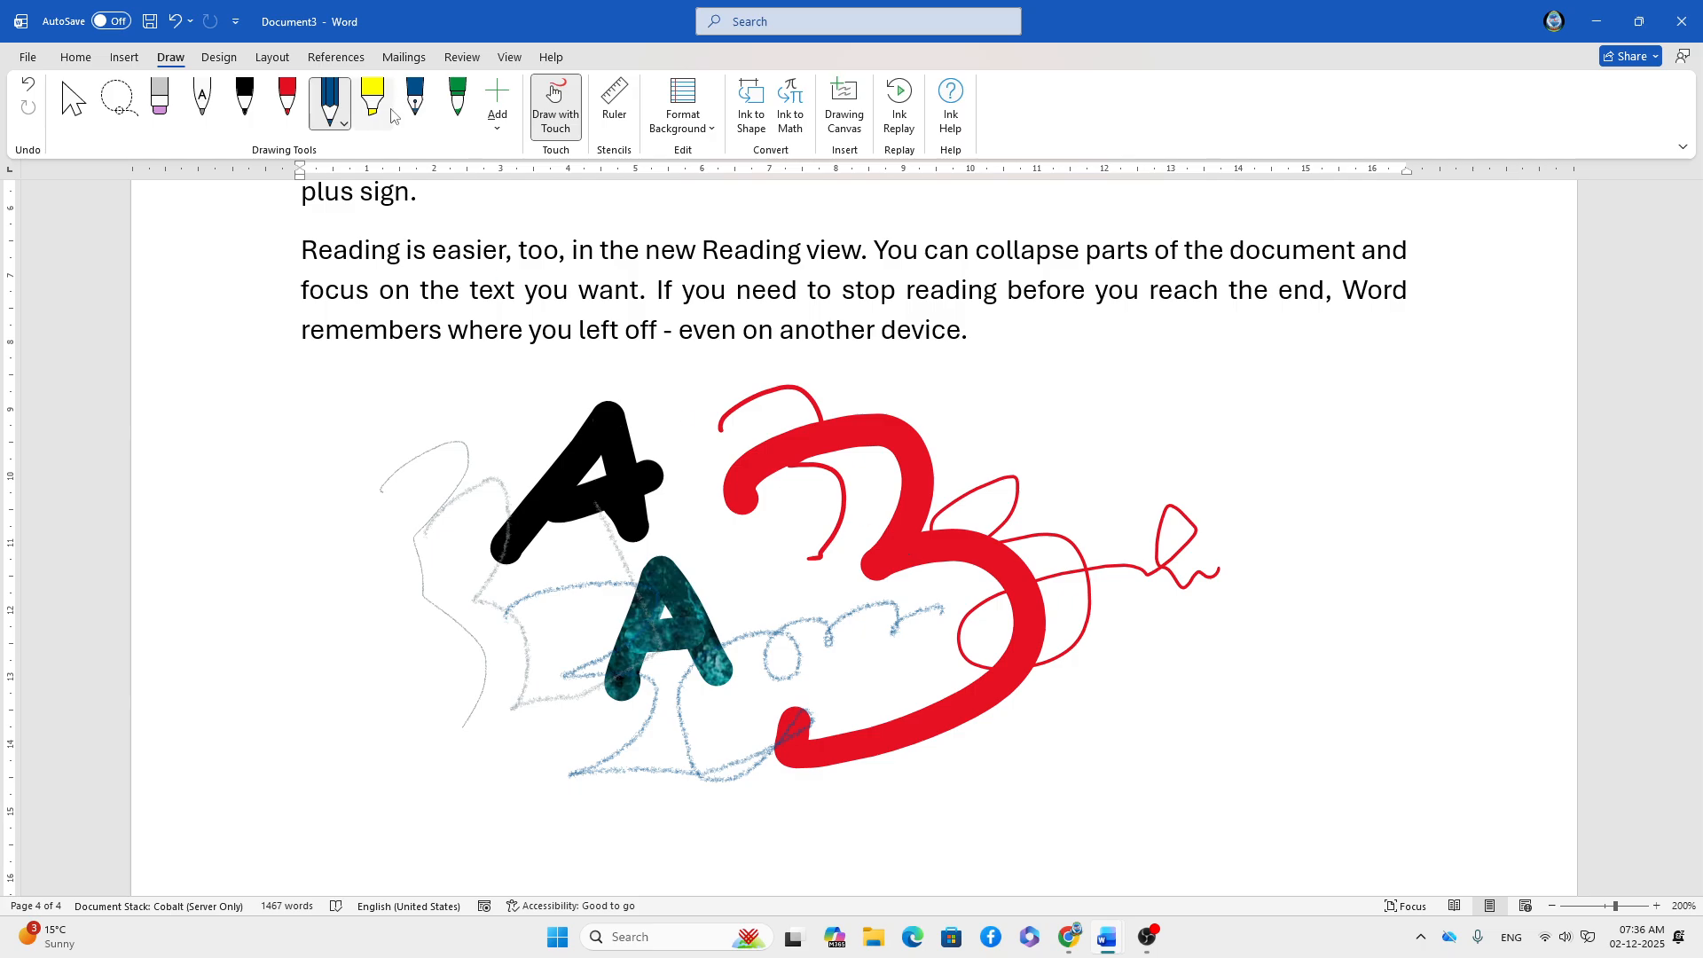
pyautogui.click(343, 122)
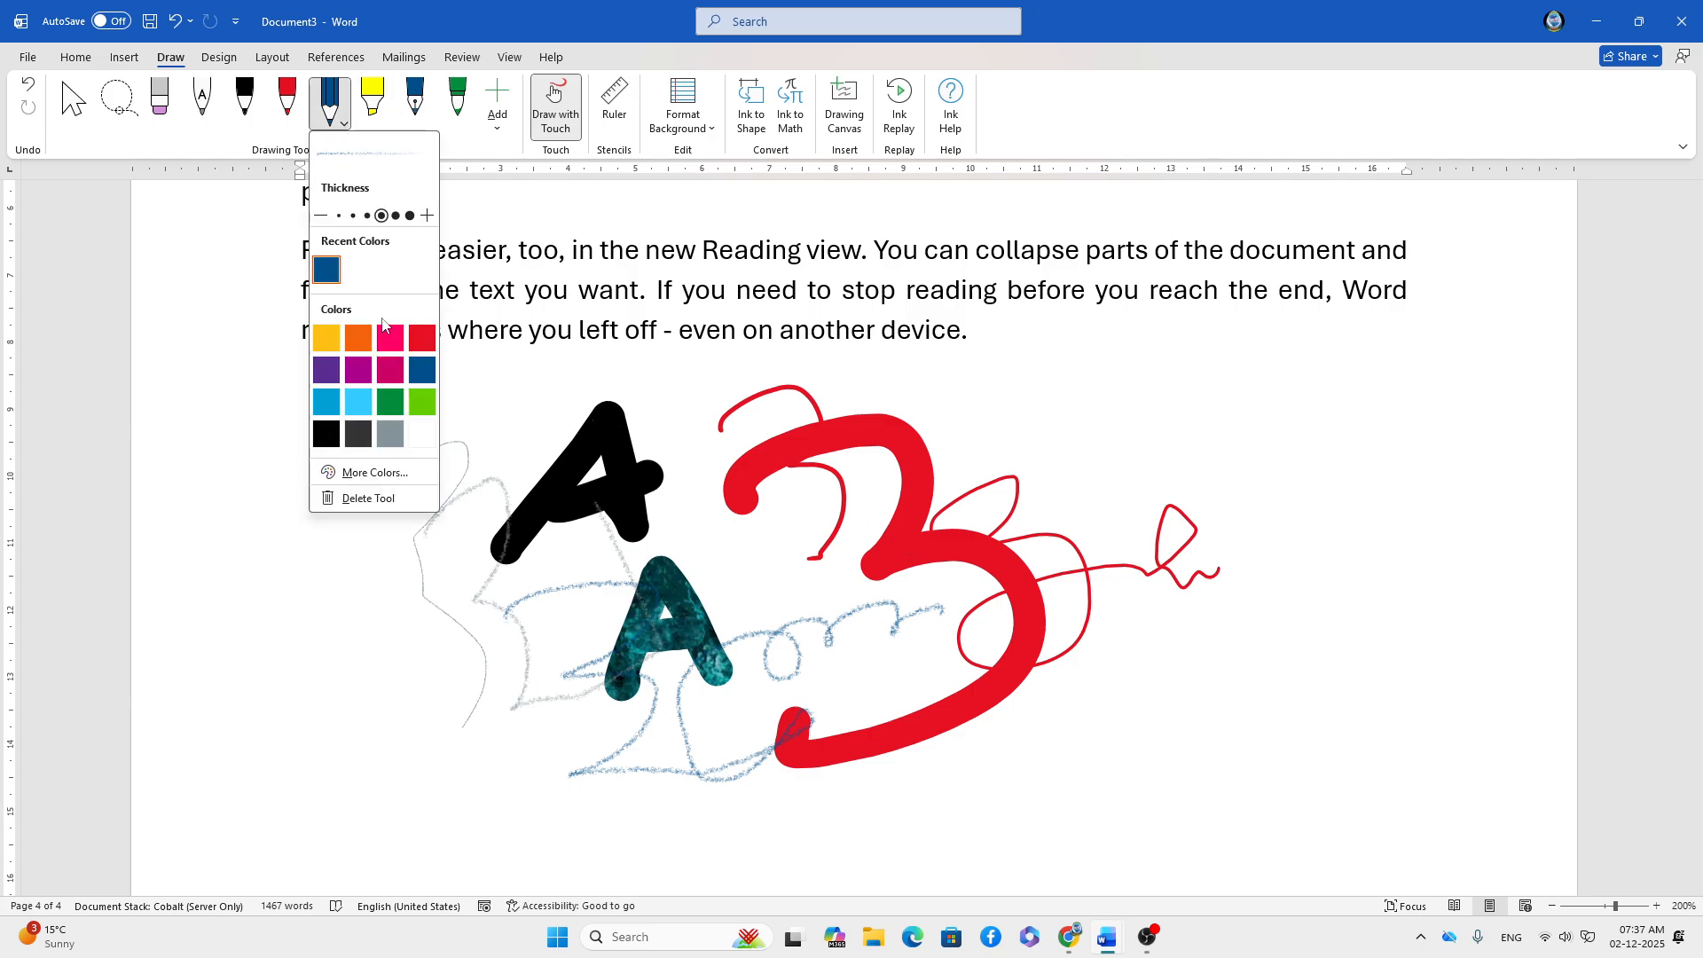
# - Highlight the last paragraph with the yellow 6 mm highlighter
pyautogui.click(371, 107)
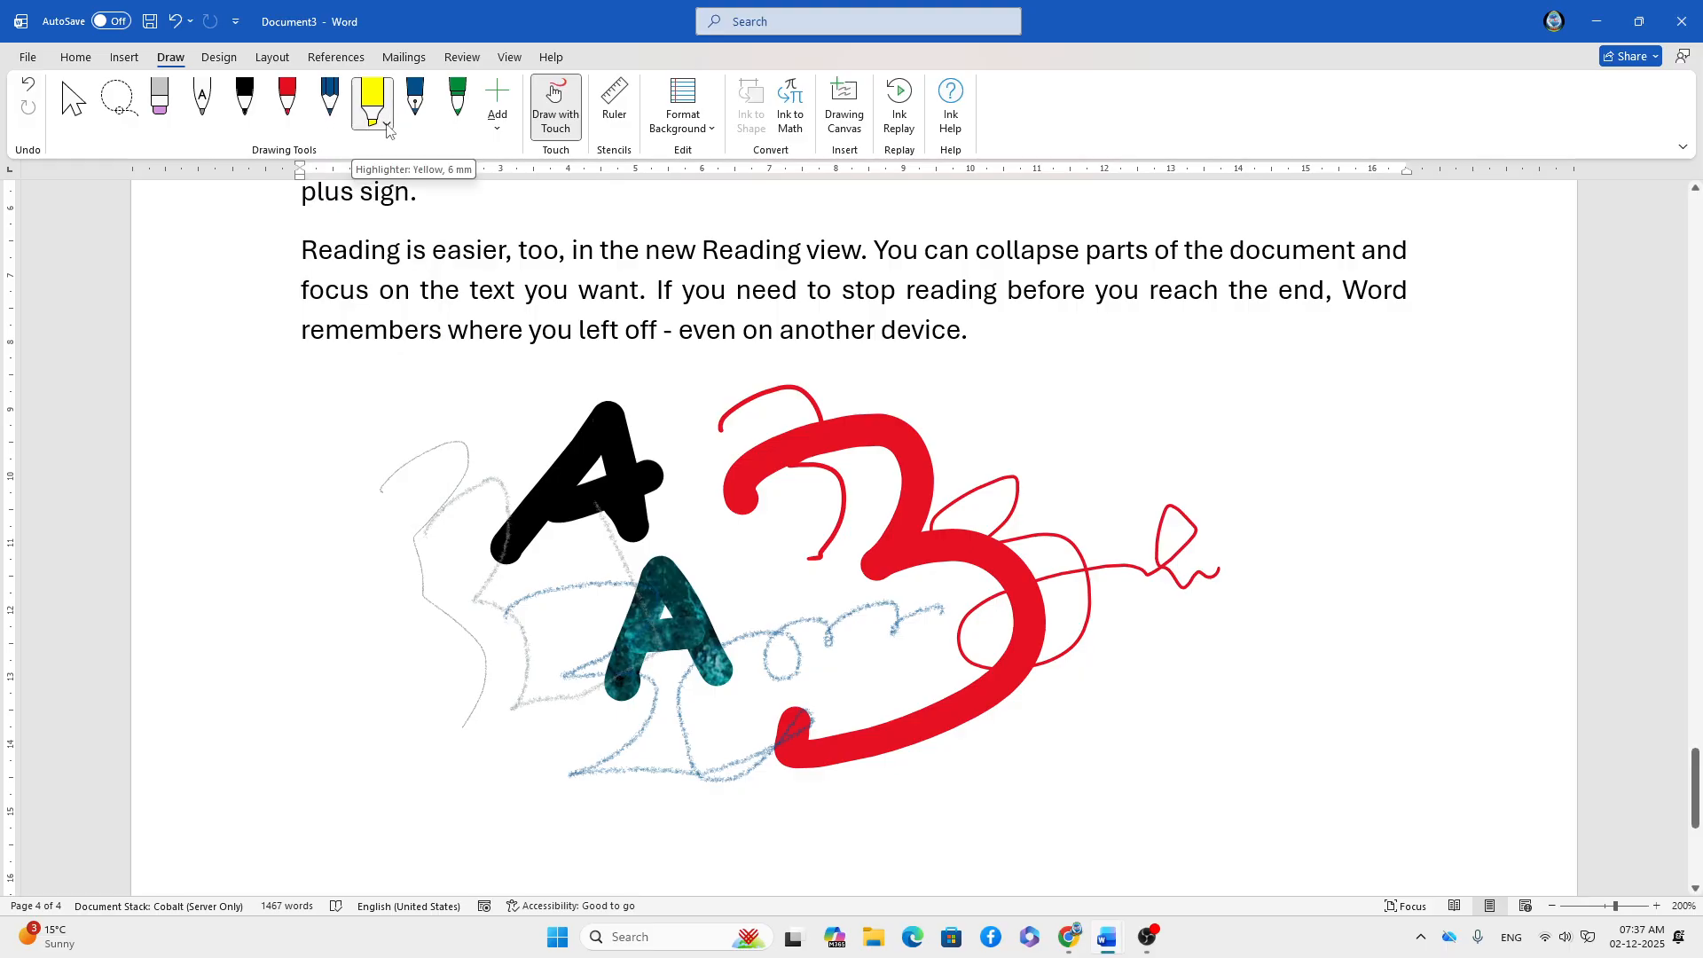
pyautogui.click(380, 115)
pyautogui.moveTo(335, 250)
pyautogui.mouseDown()
pyautogui.moveTo(976, 271)
pyautogui.moveTo(1251, 342)
pyautogui.moveTo(1406, 292)
pyautogui.moveTo(621, 353)
pyautogui.moveTo(483, 289)
pyautogui.moveTo(1339, 237)
pyautogui.moveTo(1261, 261)
pyautogui.mouseUp()
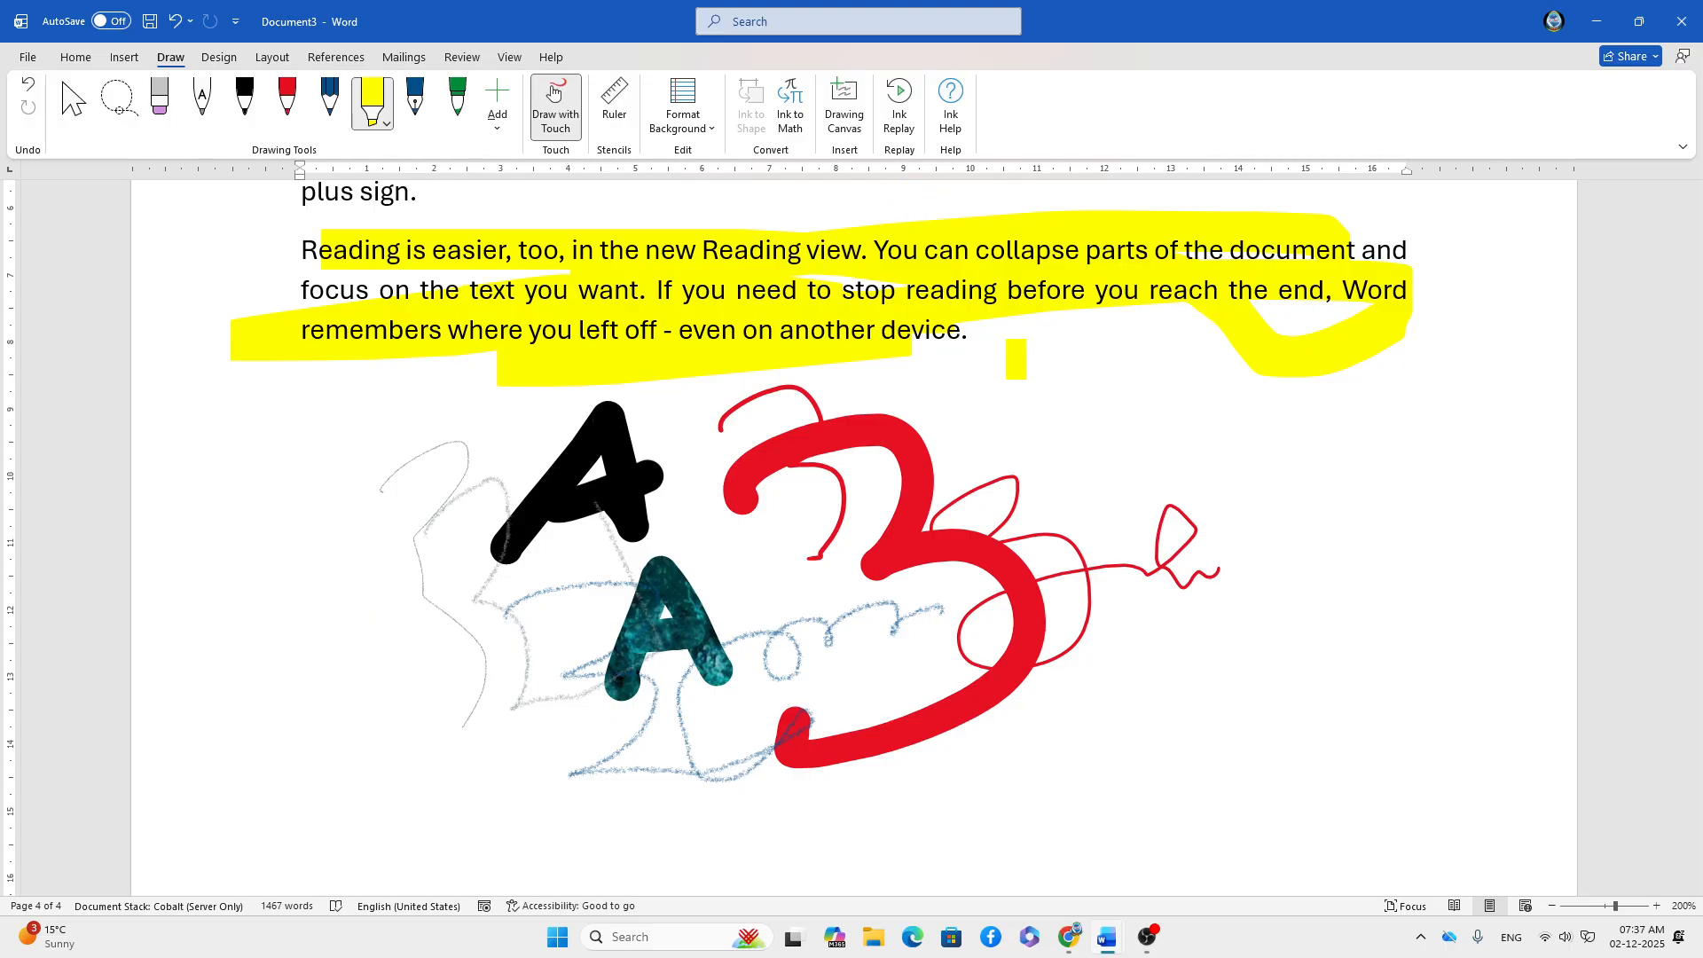
# - Change the highlighter colour to blue and mark over part of the yellow-highlighted last paragraph
pyautogui.click(387, 126)
pyautogui.click(433, 401)
pyautogui.moveTo(608, 315)
pyautogui.mouseDown()
pyautogui.moveTo(1011, 284)
pyautogui.moveTo(829, 257)
pyautogui.moveTo(1296, 276)
pyautogui.mouseUp()
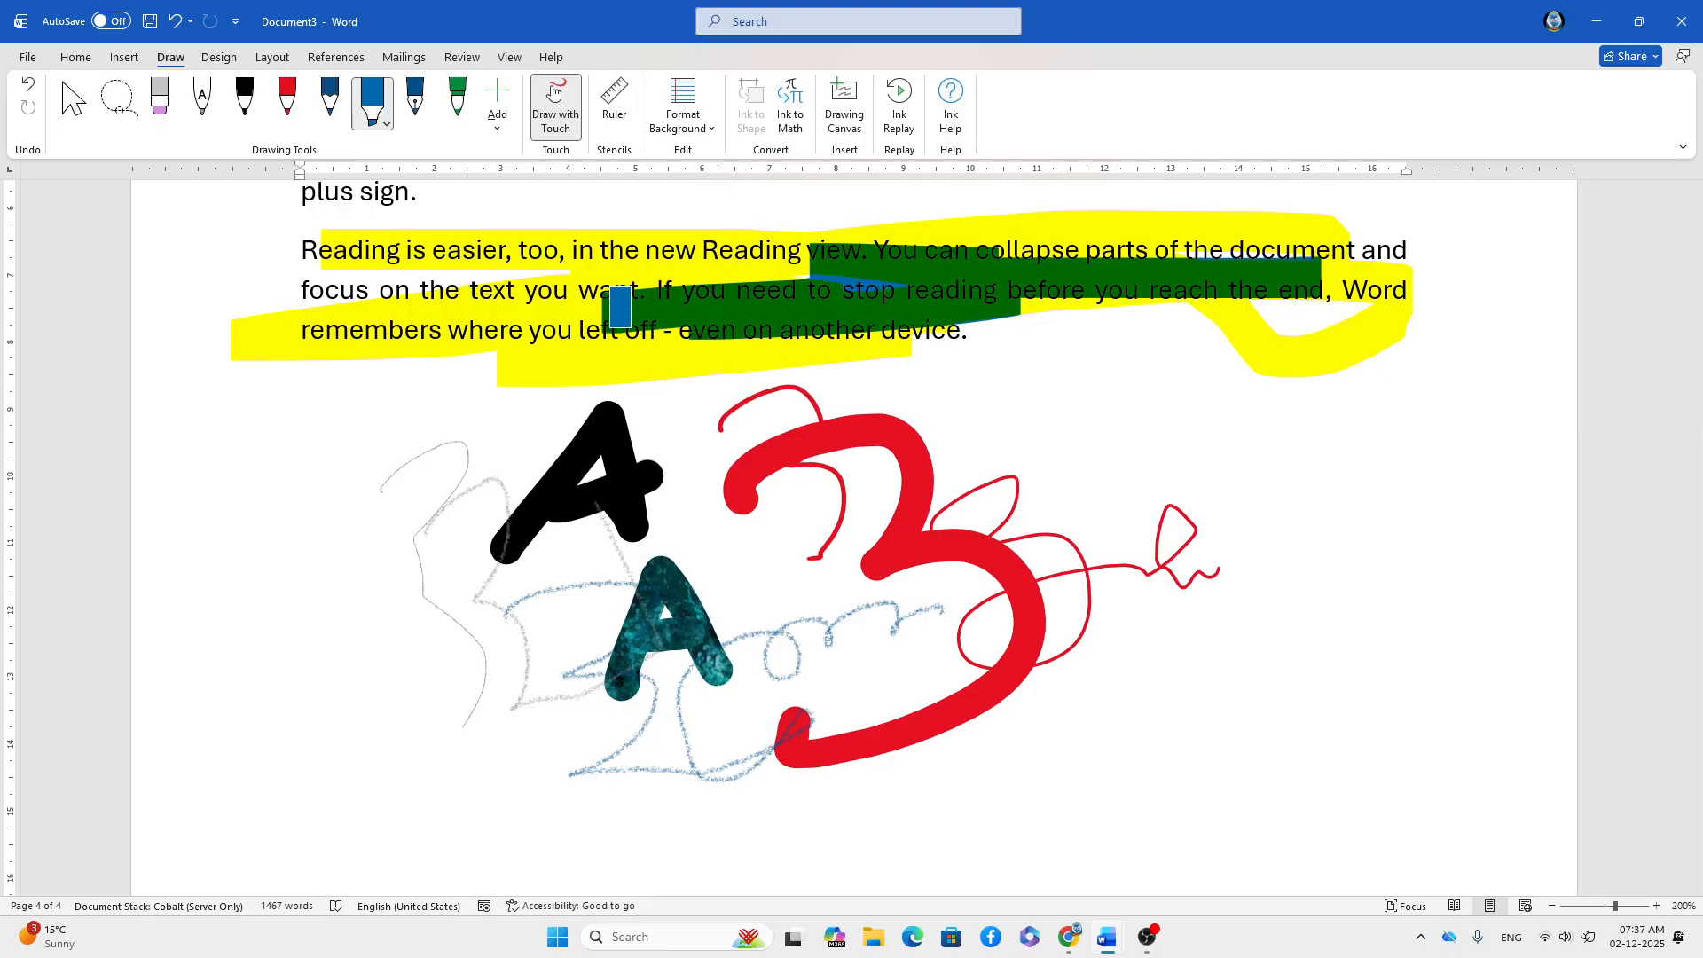
# - Undo the blue and yellow highlighter strokes and the dark blue pencil drawing
pyautogui.hotkey('ctrl', 'z')
pyautogui.hotkey('ctrl', 'z')
pyautogui.hotkey('ctrl', 'z')
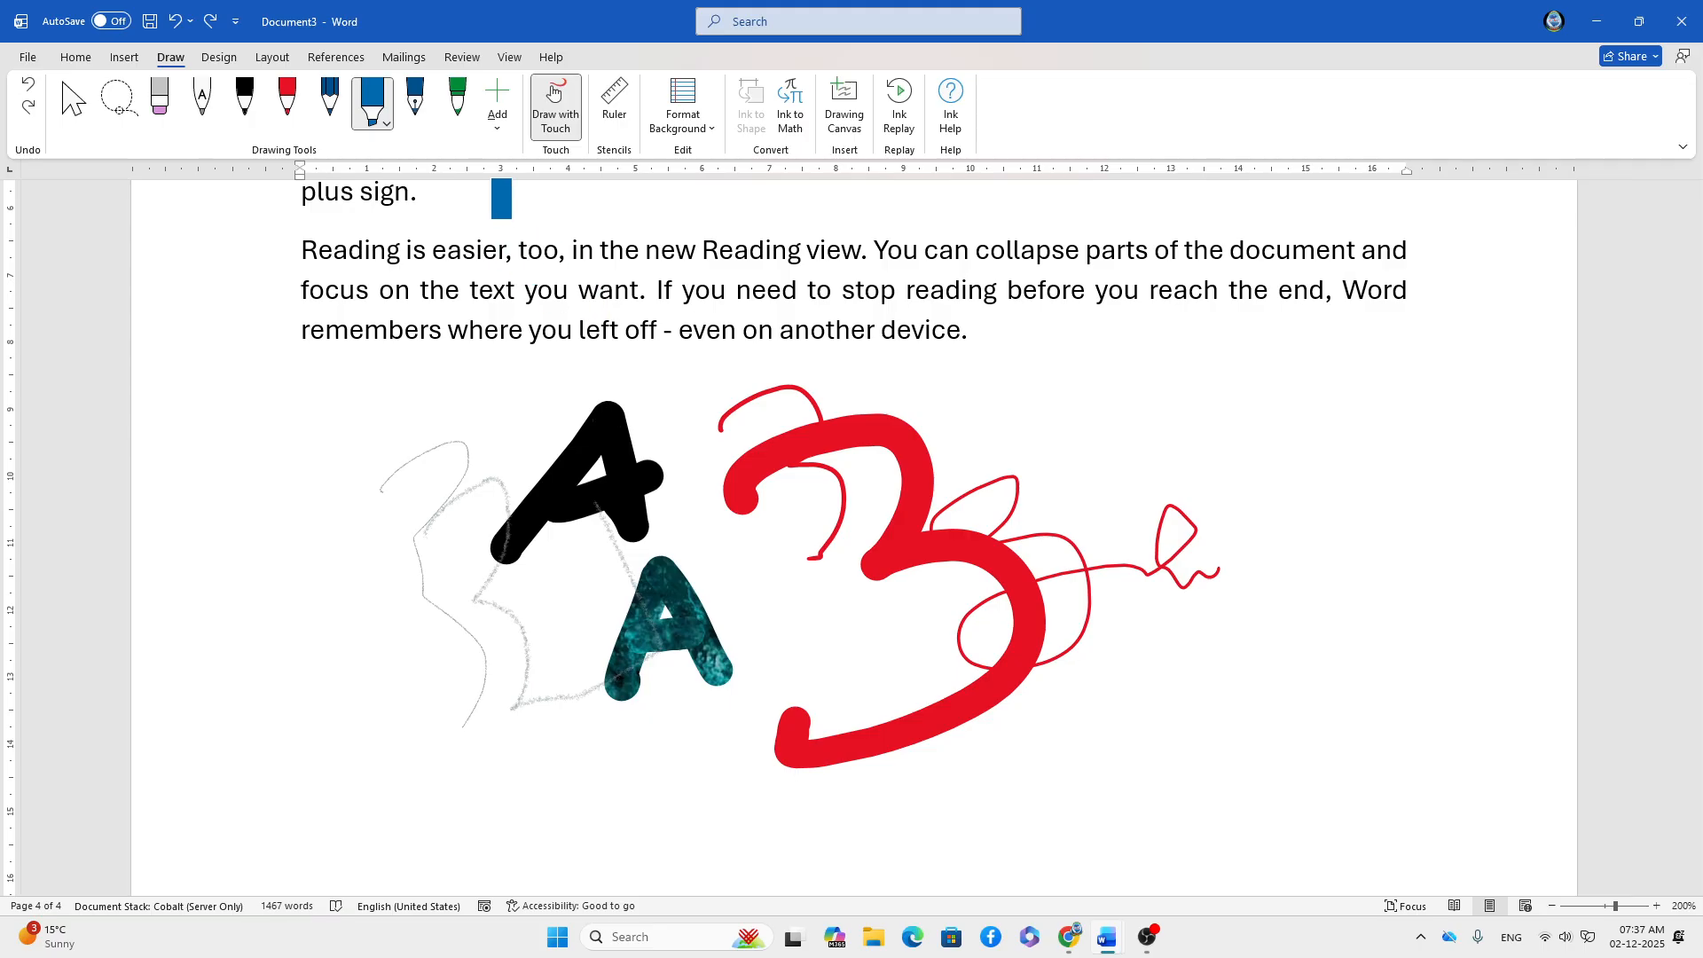
# - Erase both A's, the red drawings and the thicker grey pencil 3, leaving the thinnest pencil 3
pyautogui.click(160, 100)
pyautogui.moveTo(505, 533)
pyautogui.mouseDown()
pyautogui.moveTo(683, 417)
pyautogui.moveTo(1254, 609)
pyautogui.moveTo(594, 454)
pyautogui.moveTo(733, 601)
pyautogui.moveTo(577, 582)
pyautogui.mouseUp()
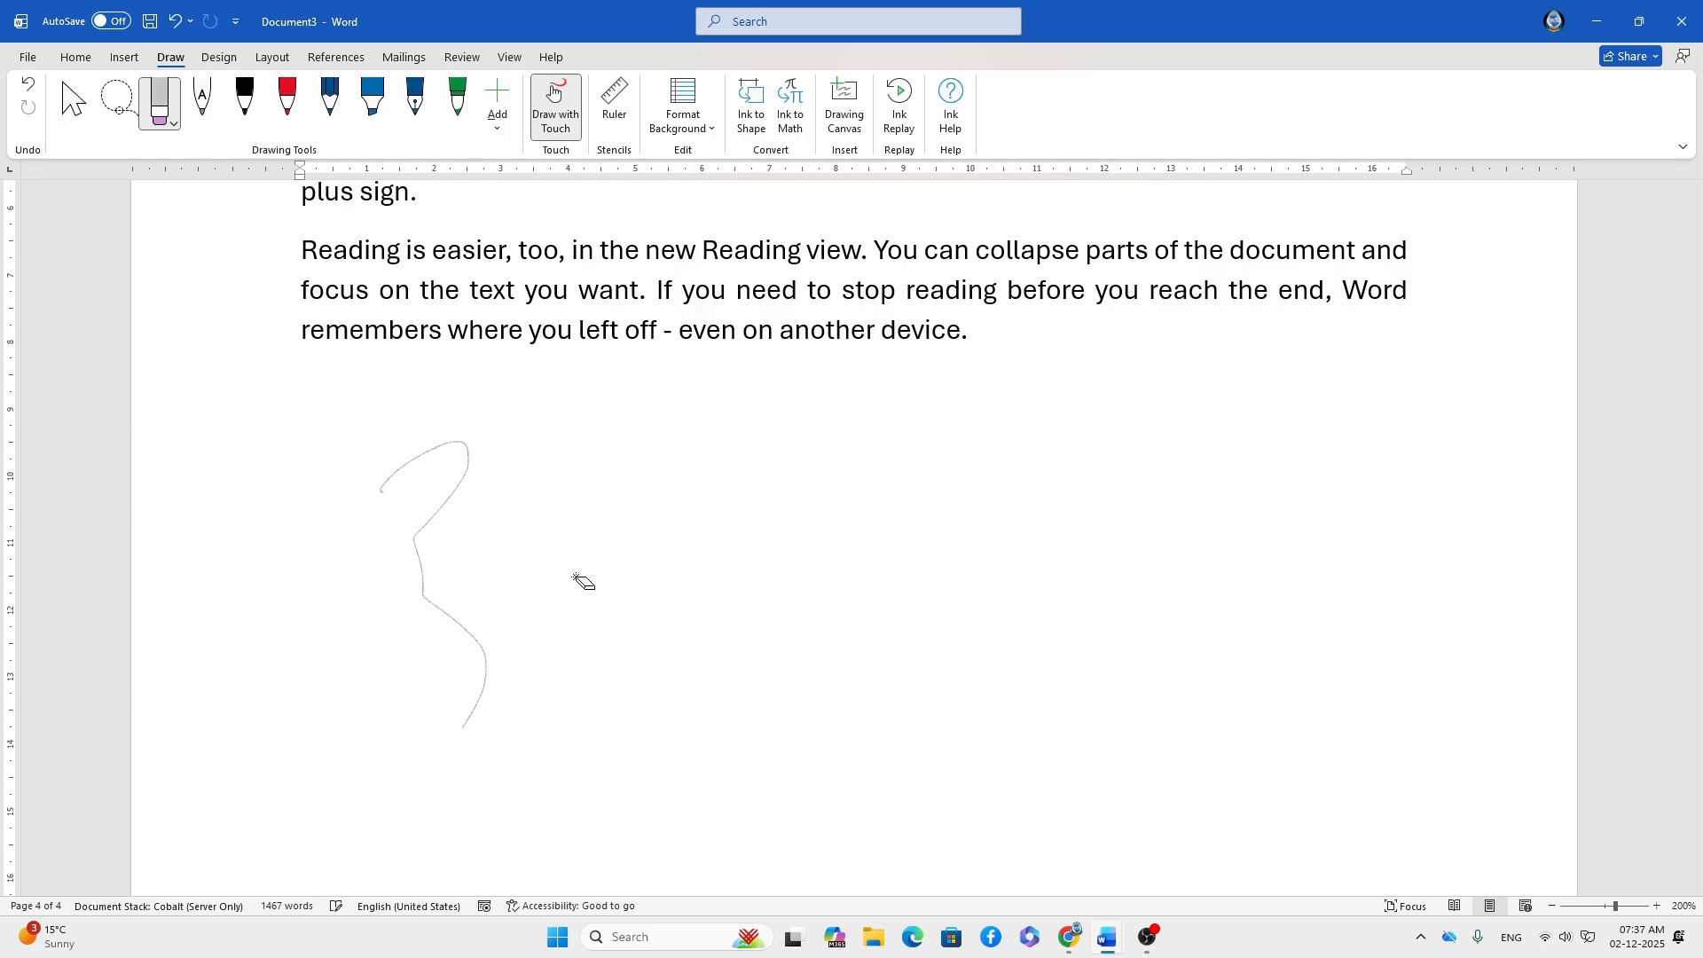
# - Show the blue highlighter's thickness and colour options
pyautogui.click(377, 121)
pyautogui.click(390, 127)
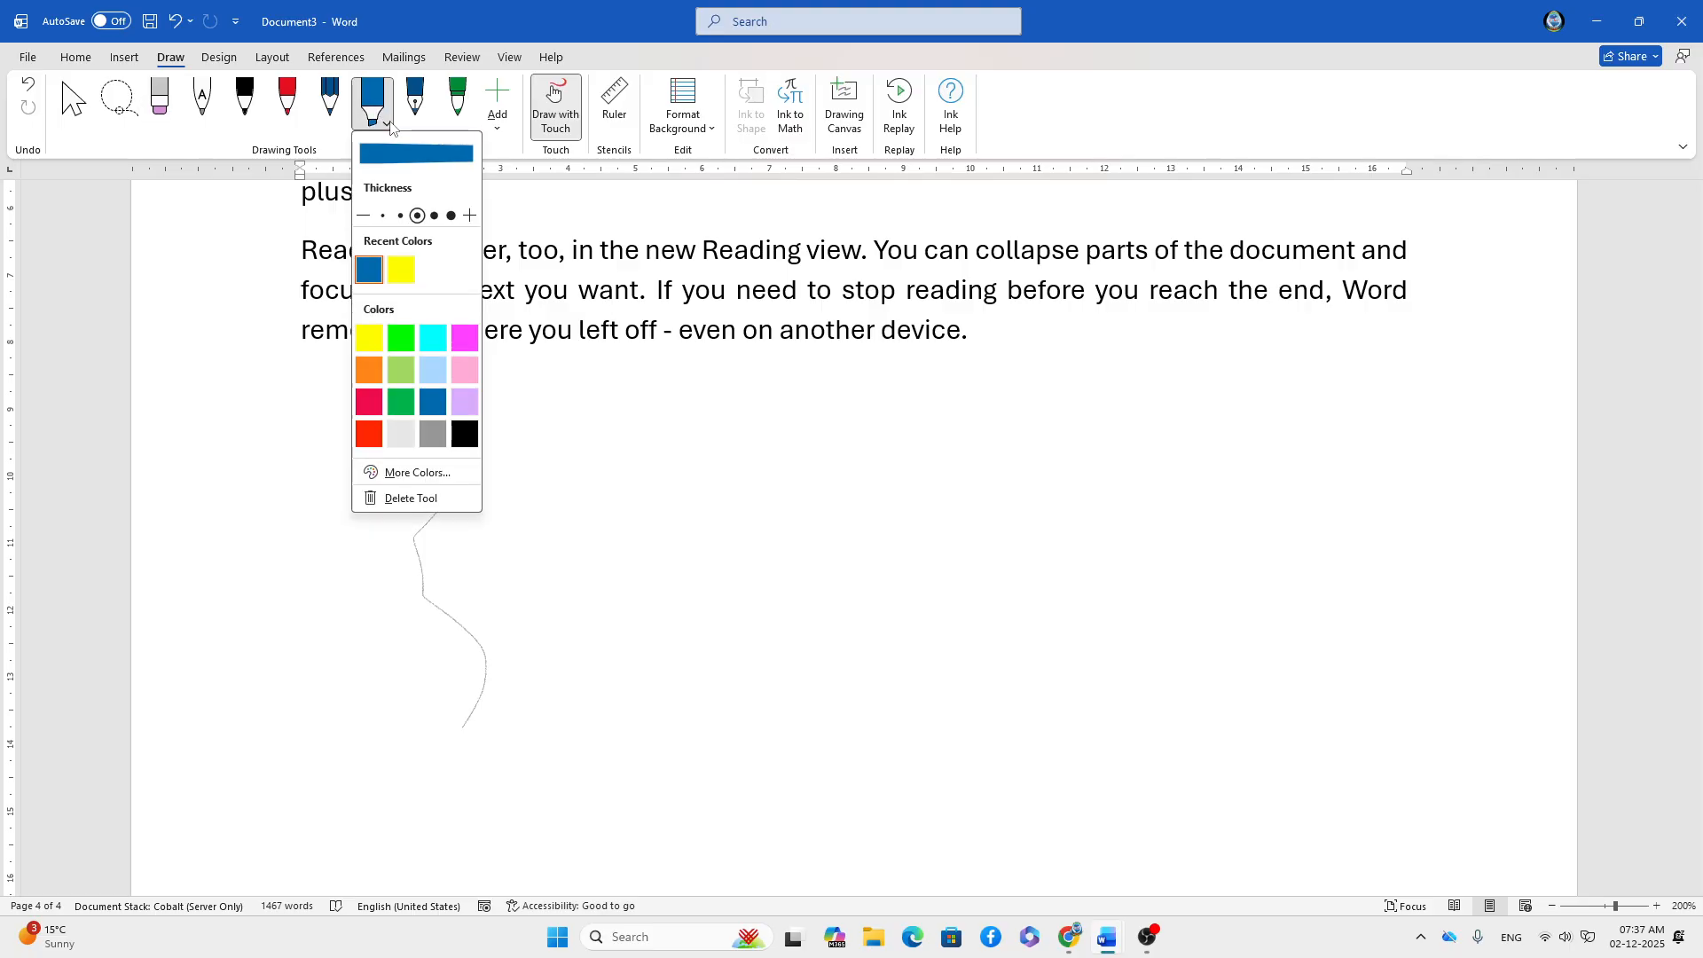
pyautogui.click(390, 127)
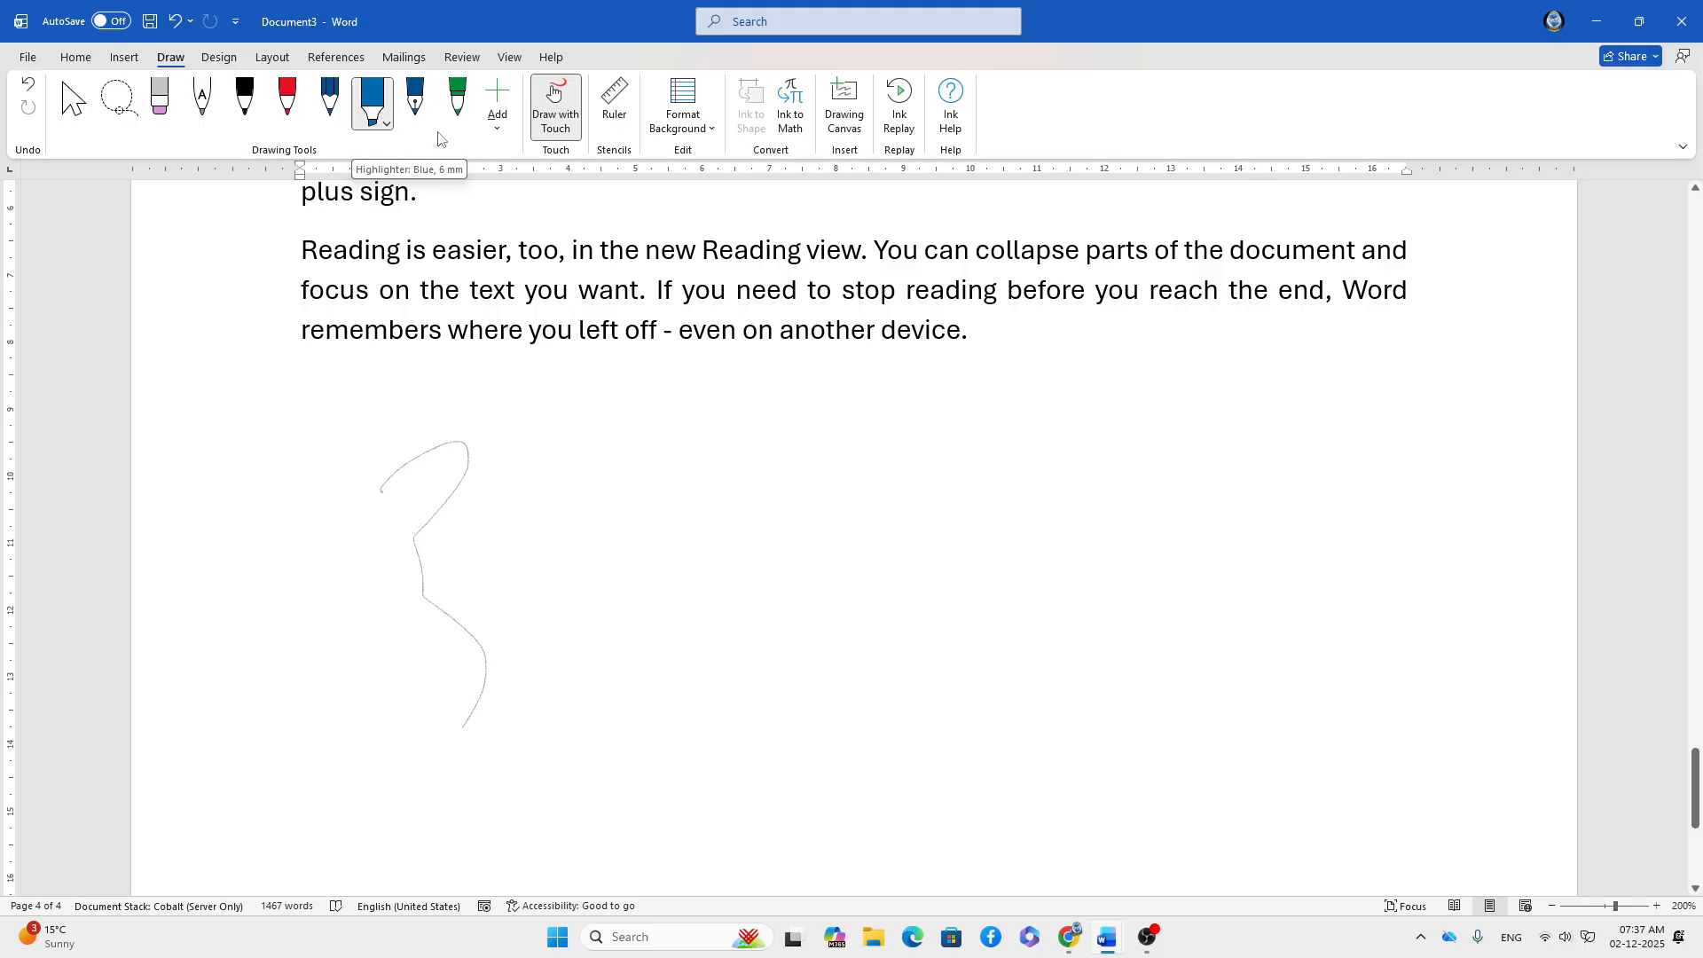
# - Pick a thickness for the blue fountain pen and handwrite several freehand characters in the blank area below the paragraph
pyautogui.click(419, 113)
pyautogui.click(430, 123)
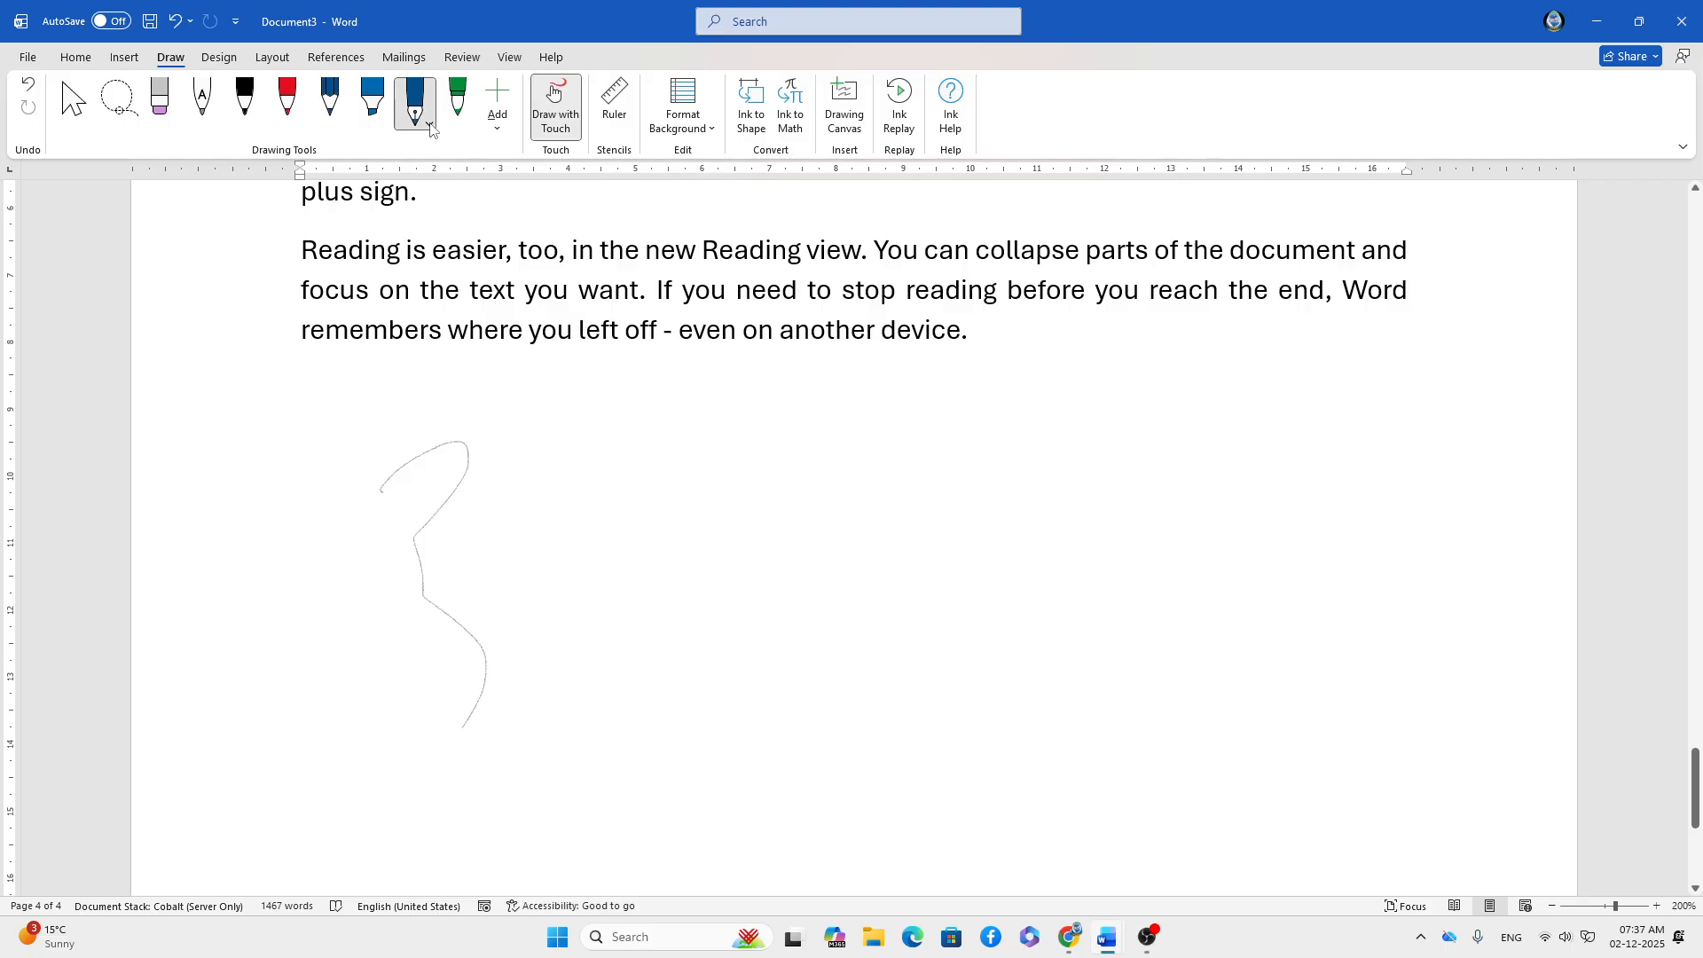
pyautogui.click(425, 216)
pyautogui.moveTo(723, 506)
pyautogui.mouseDown()
pyautogui.moveTo(820, 503)
pyautogui.moveTo(878, 550)
pyautogui.moveTo(916, 504)
pyautogui.mouseUp()
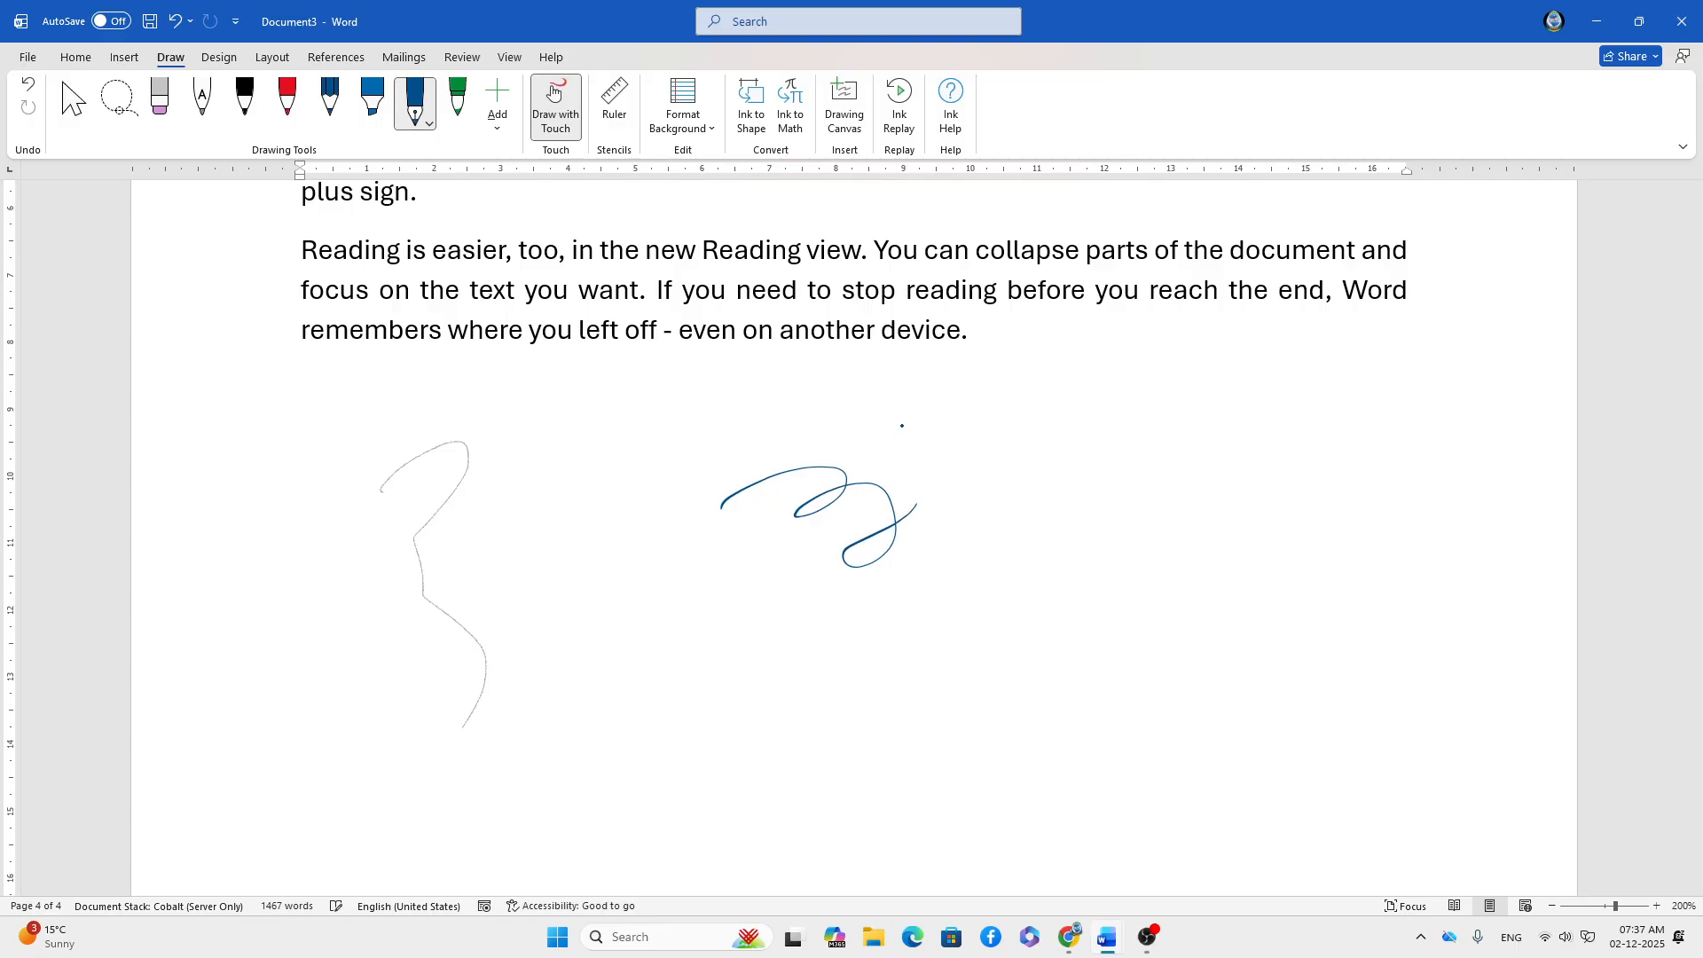
pyautogui.moveTo(1030, 419); pyautogui.dragTo(1100, 426)
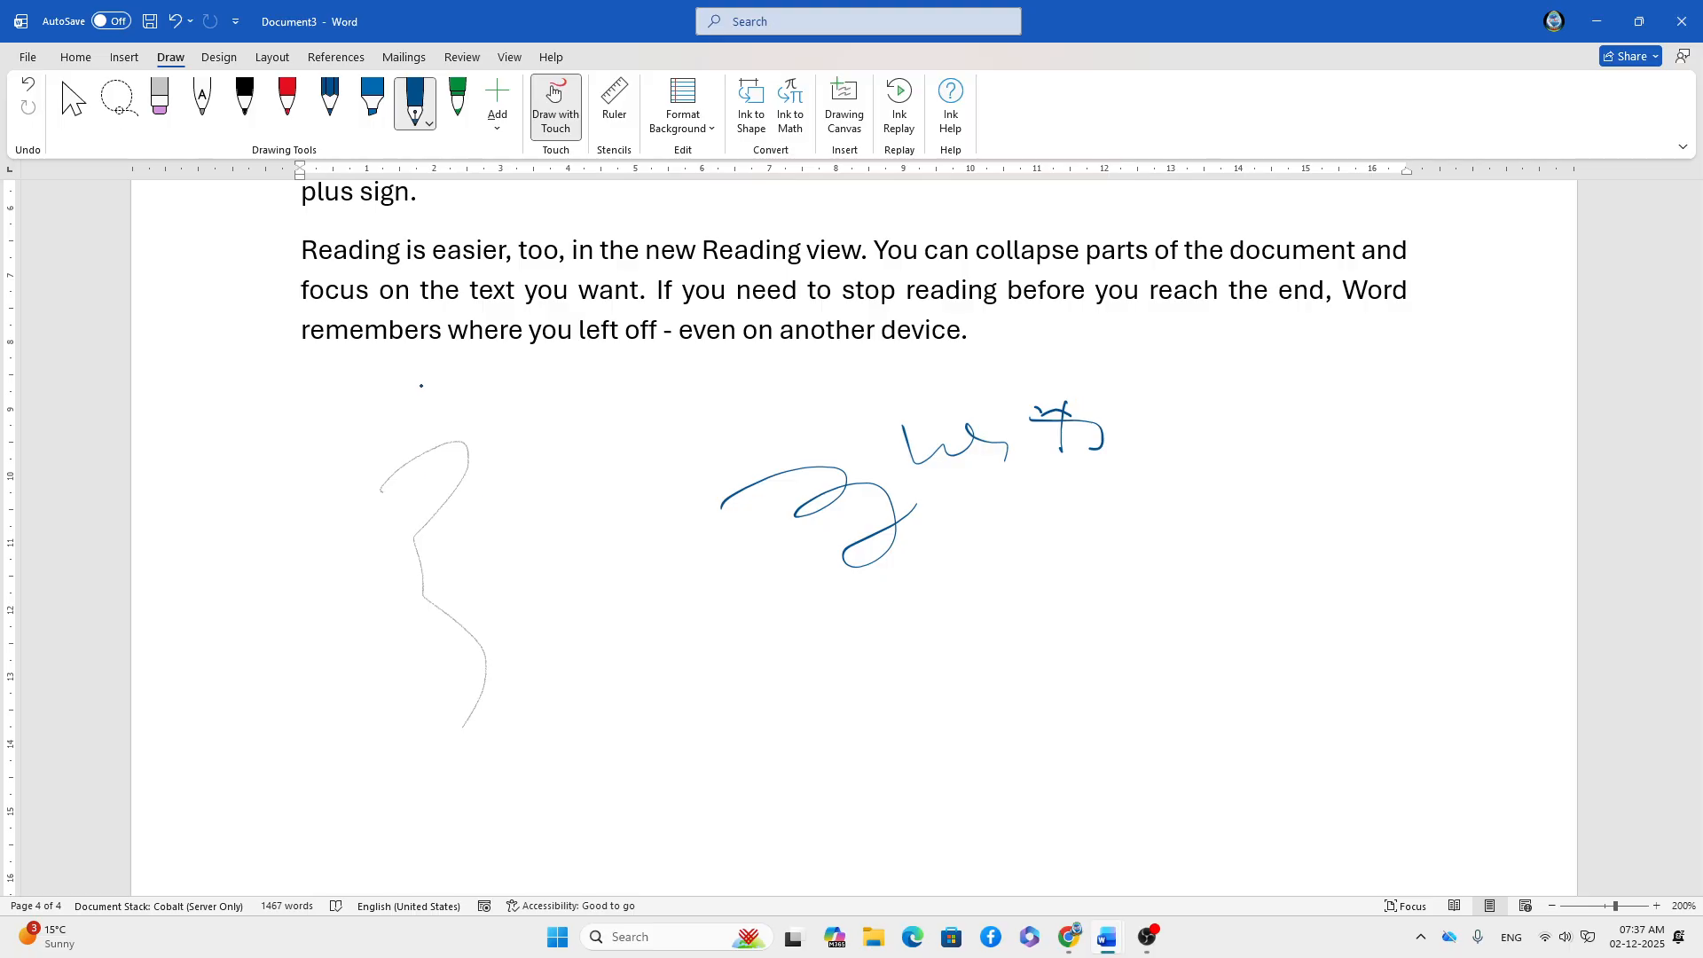
# - Handwrite the Hindi word "कलम" with its headline in blue fountain pen, just below the last paragraph
pyautogui.moveTo(574, 462)
pyautogui.mouseDown()
pyautogui.moveTo(712, 463)
pyautogui.moveTo(778, 397)
pyautogui.mouseUp()
pyautogui.click(734, 416)
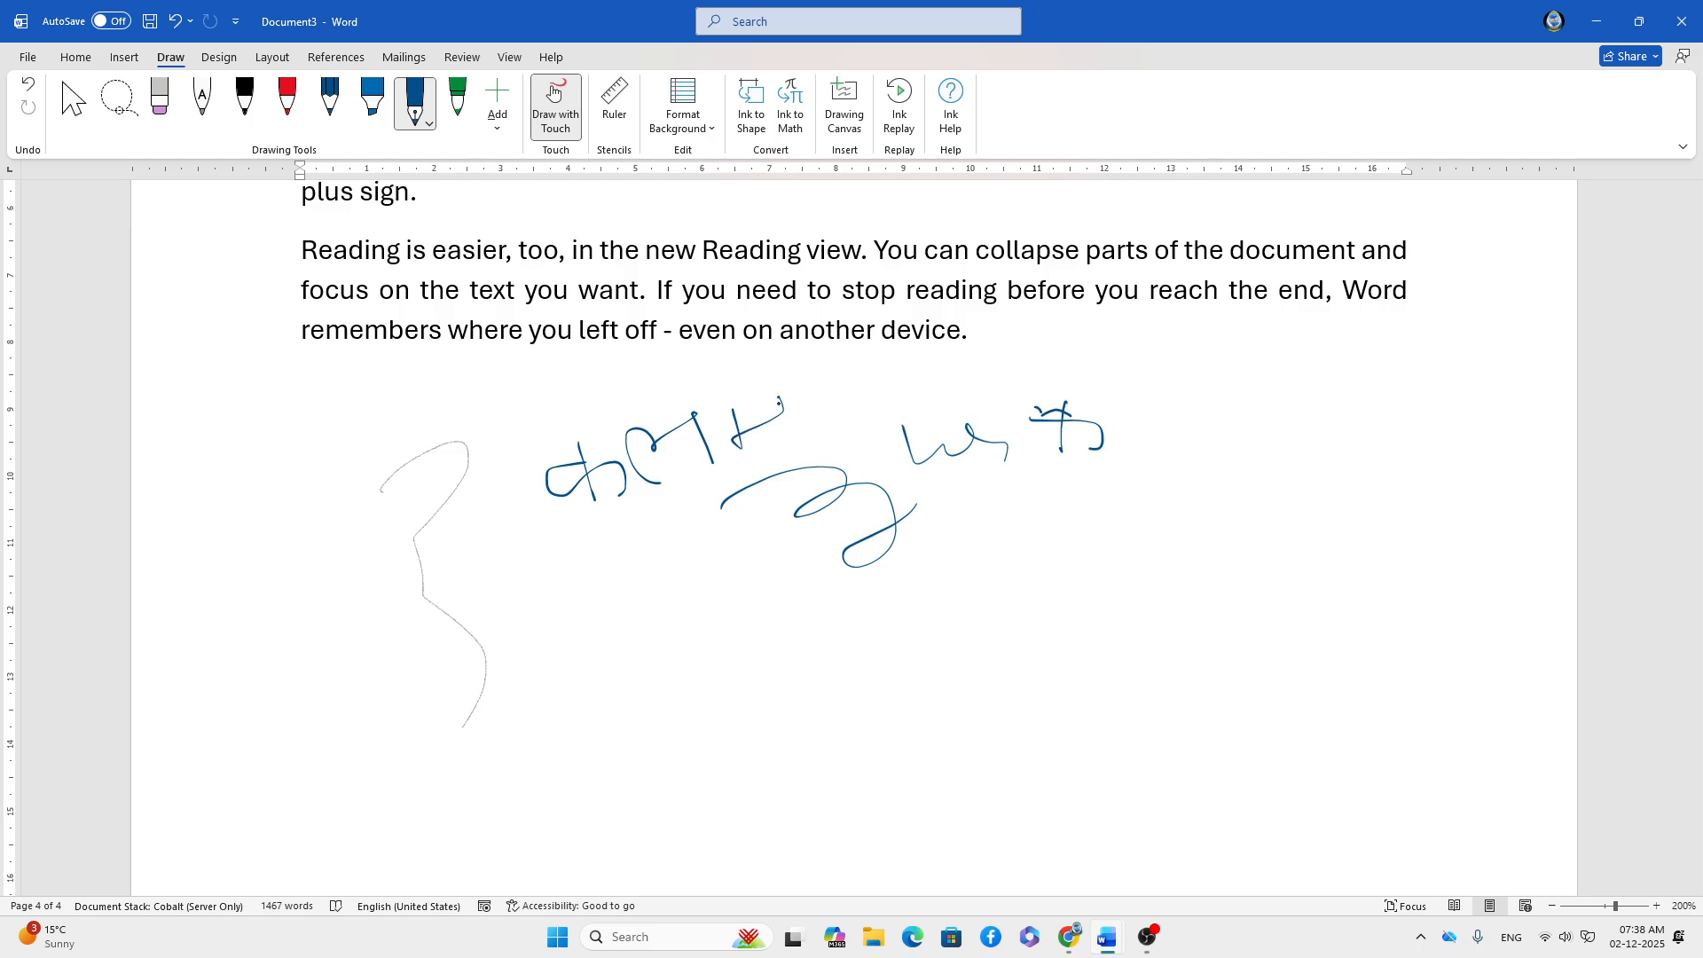
pyautogui.moveTo(524, 438)
pyautogui.mouseDown()
pyautogui.moveTo(735, 443)
pyautogui.moveTo(839, 421)
pyautogui.mouseUp()
pyautogui.click(829, 412)
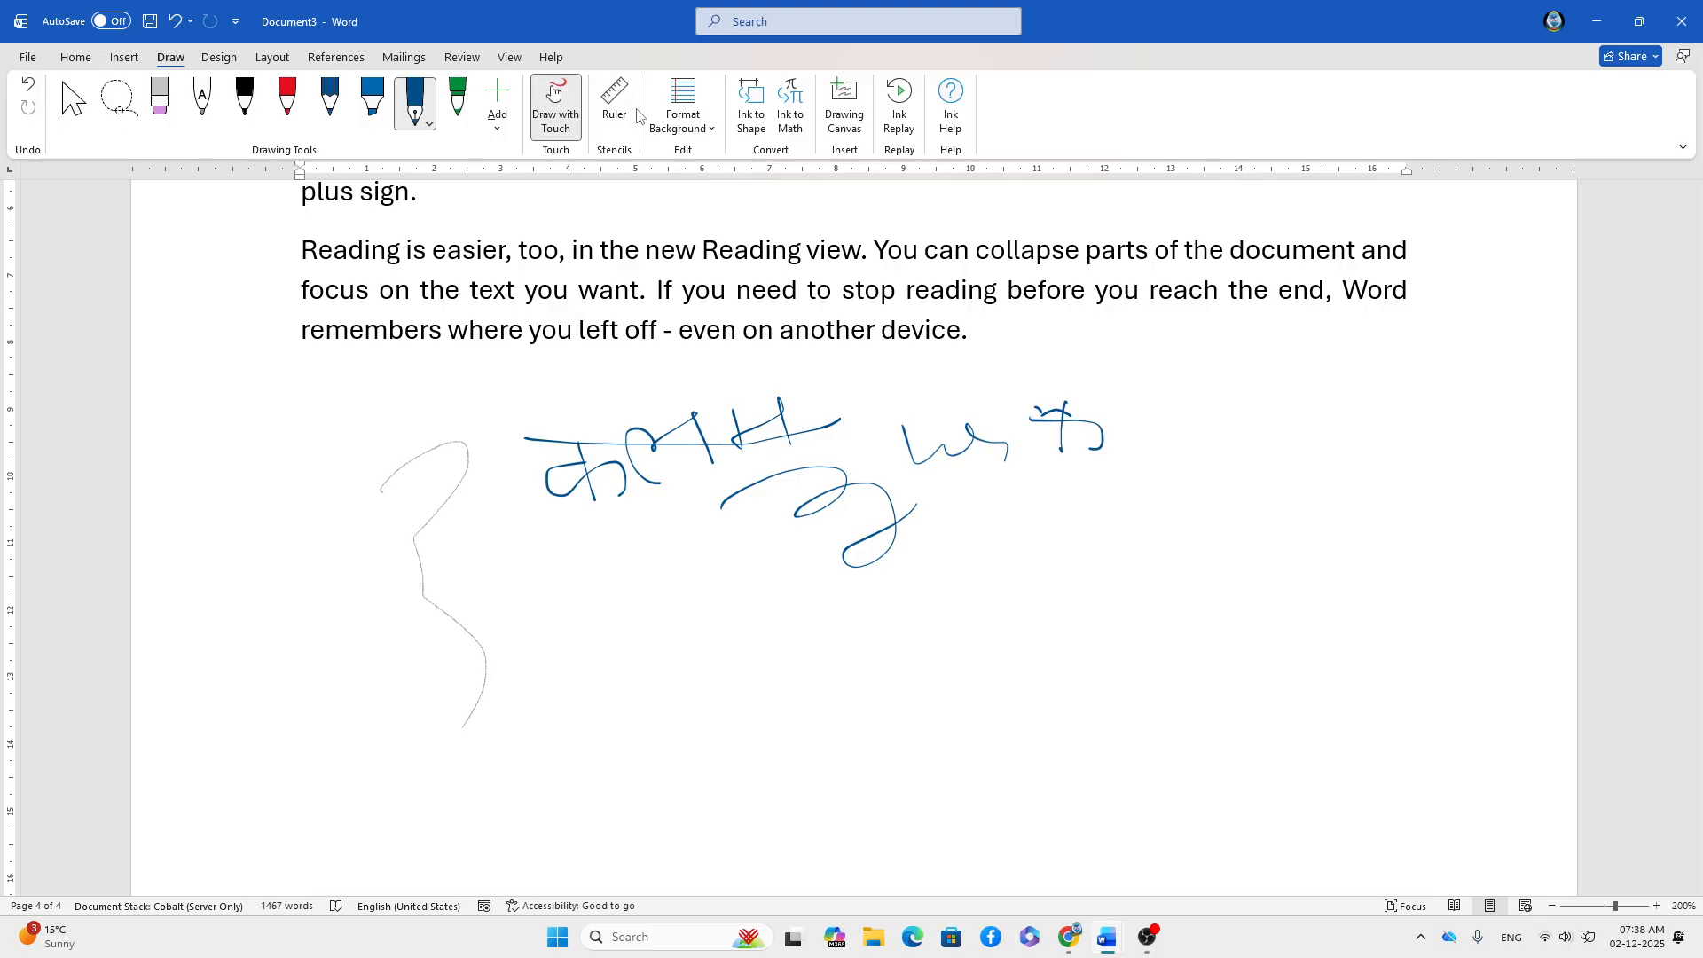
# - Set the blue fountain pen to the fourth-smallest thickness and handwrite the Hindi word "आम" below the first characters
pyautogui.click(428, 125)
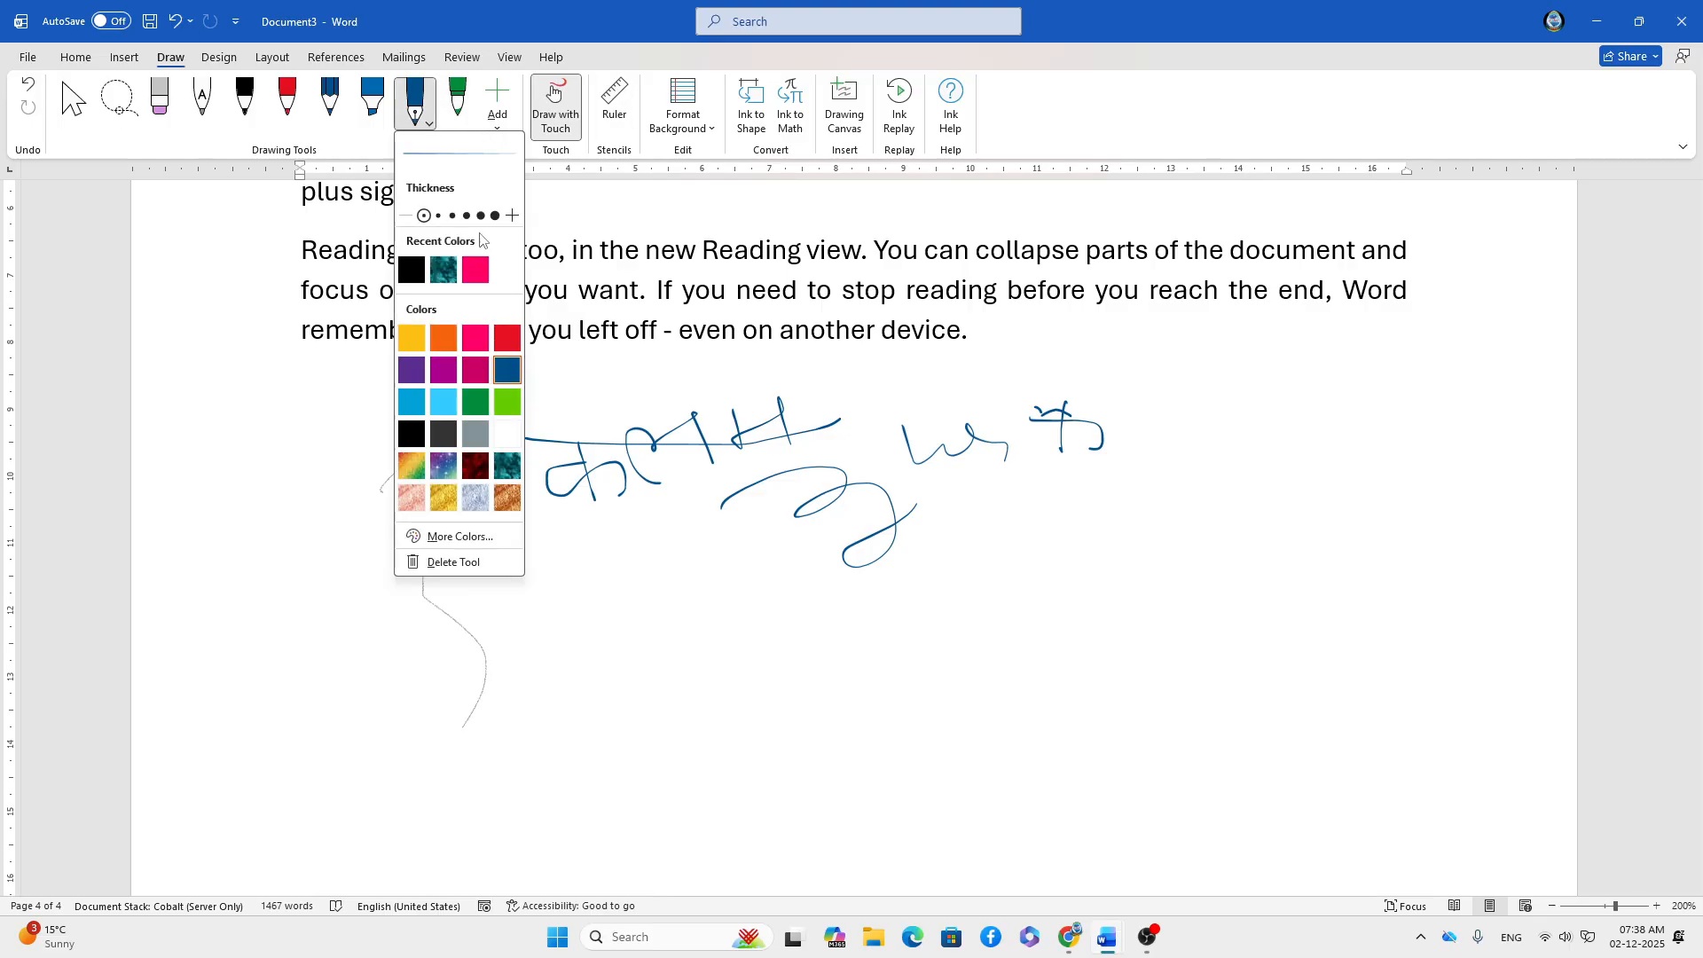
pyautogui.moveTo(665, 667)
pyautogui.mouseDown()
pyautogui.moveTo(729, 610)
pyautogui.moveTo(791, 684)
pyautogui.moveTo(681, 764)
pyautogui.mouseUp()
pyautogui.moveTo(782, 677); pyautogui.dragTo(857, 705)
pyautogui.moveTo(891, 601); pyautogui.dragTo(919, 685)
pyautogui.moveTo(956, 588)
pyautogui.mouseDown()
pyautogui.moveTo(1024, 577)
pyautogui.moveTo(1047, 641)
pyautogui.mouseUp()
pyautogui.moveTo(834, 596); pyautogui.dragTo(1100, 563)
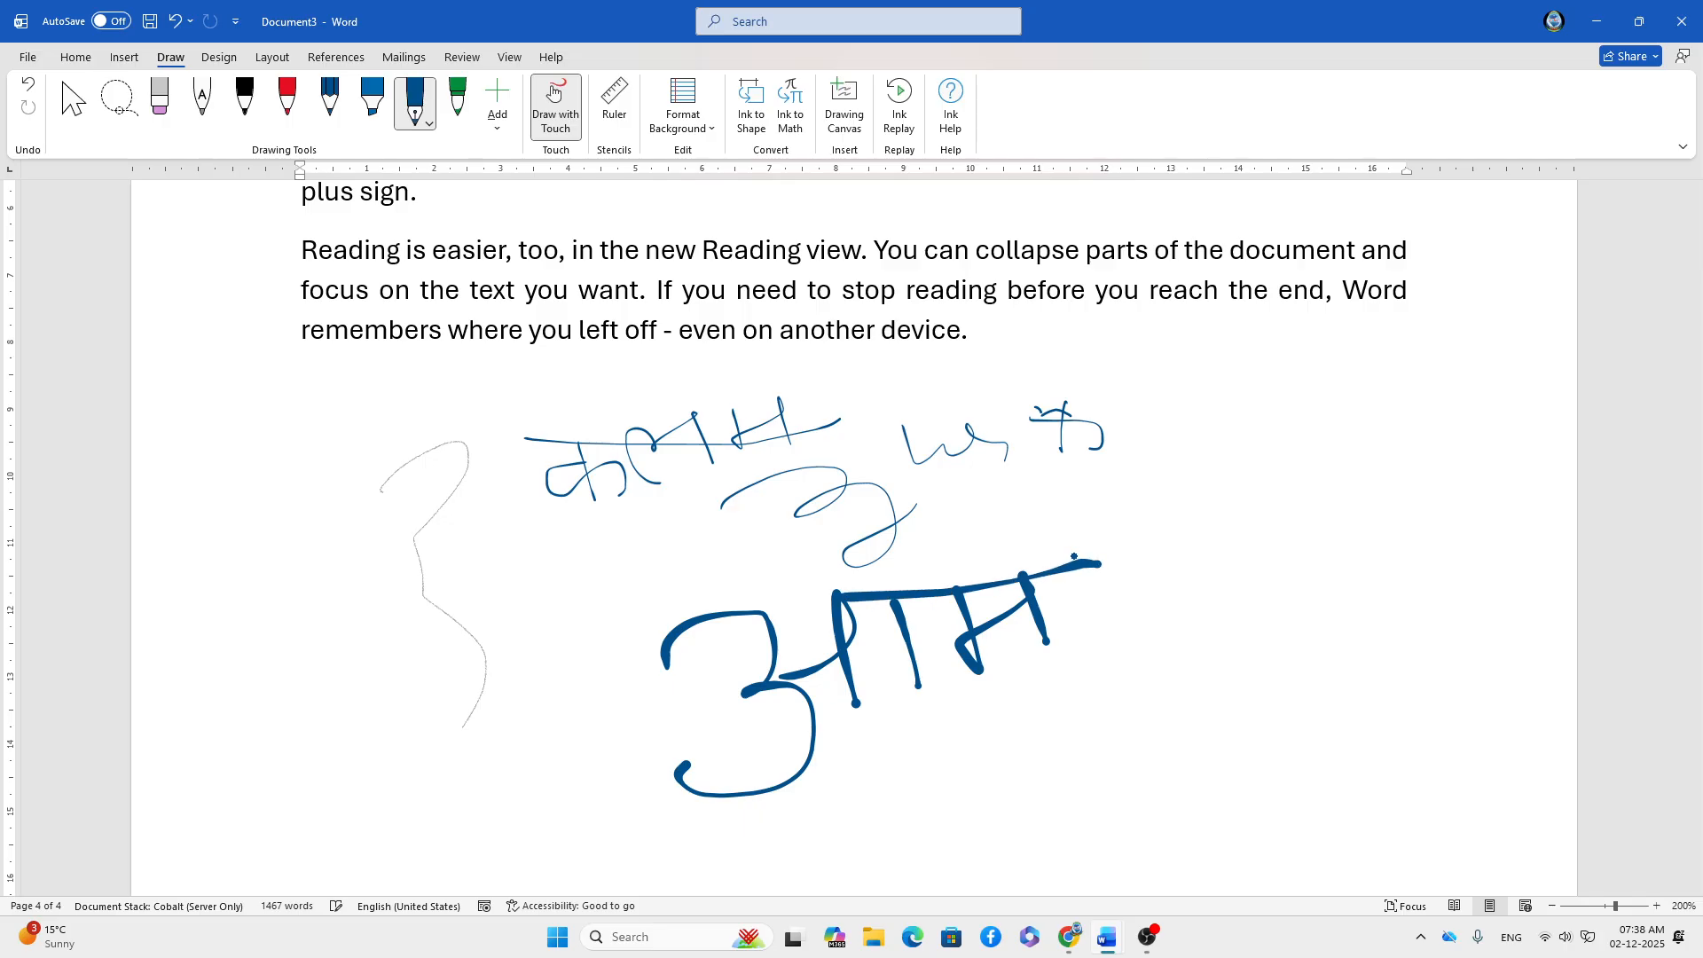
pyautogui.click(431, 125)
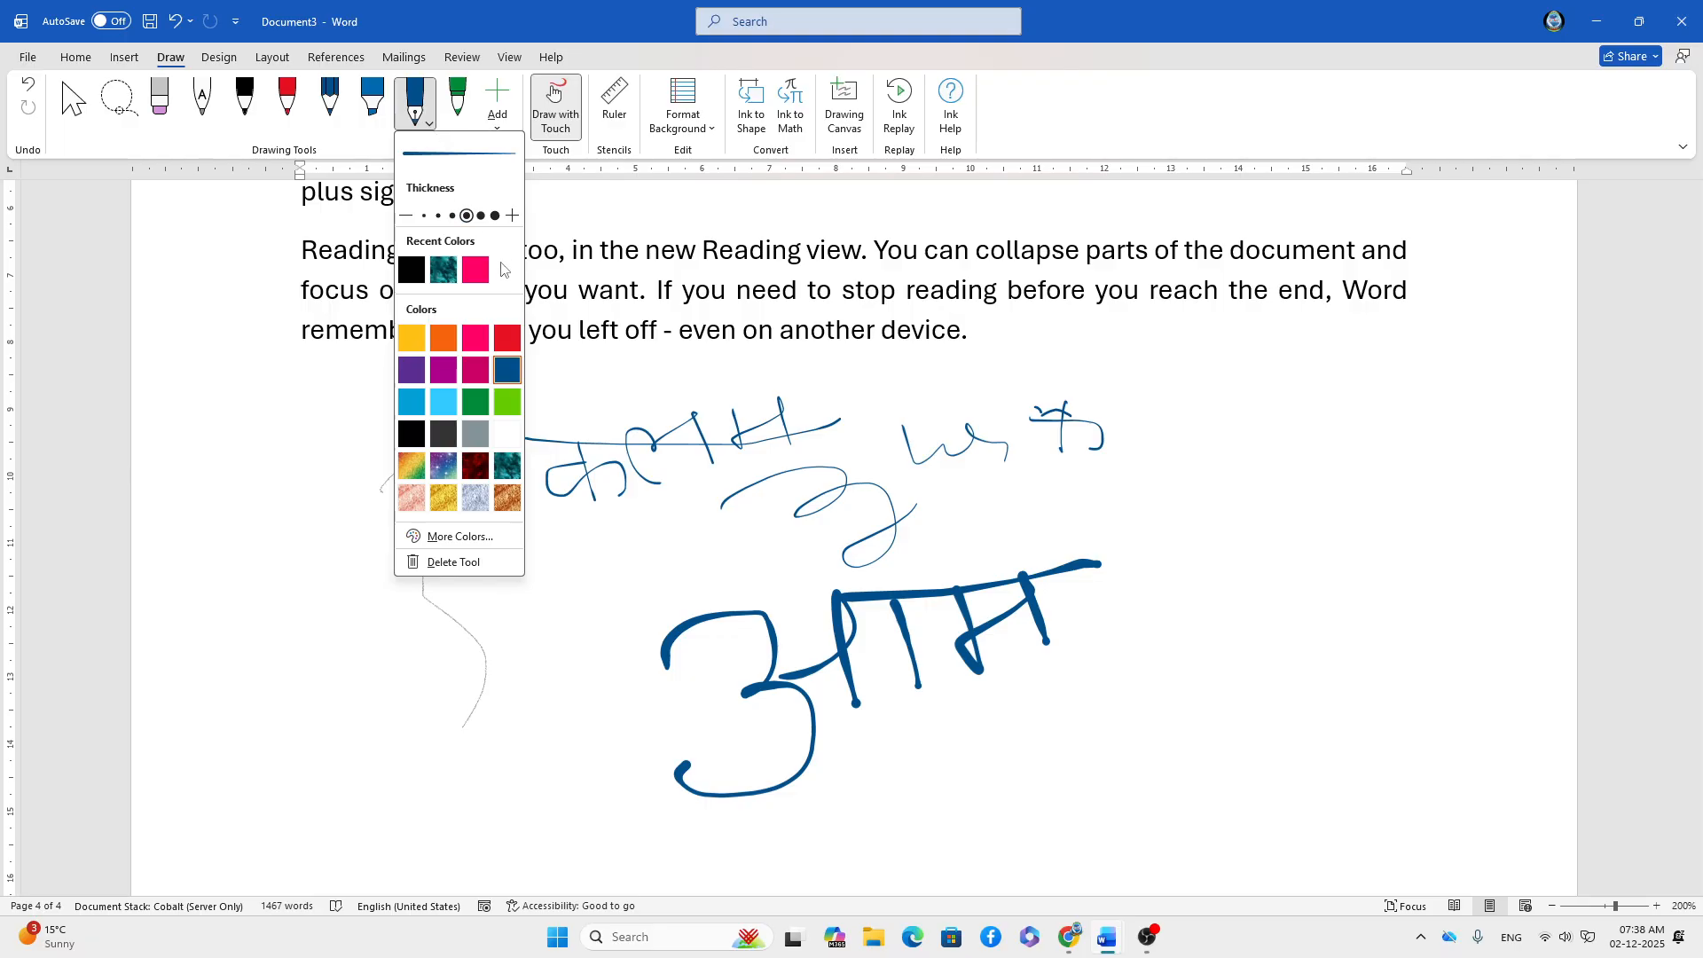
# - Draw a 3 and a wavy scribble beside the blue writing with the green brush pen at its second-smallest thickness
pyautogui.click(460, 123)
pyautogui.click(461, 124)
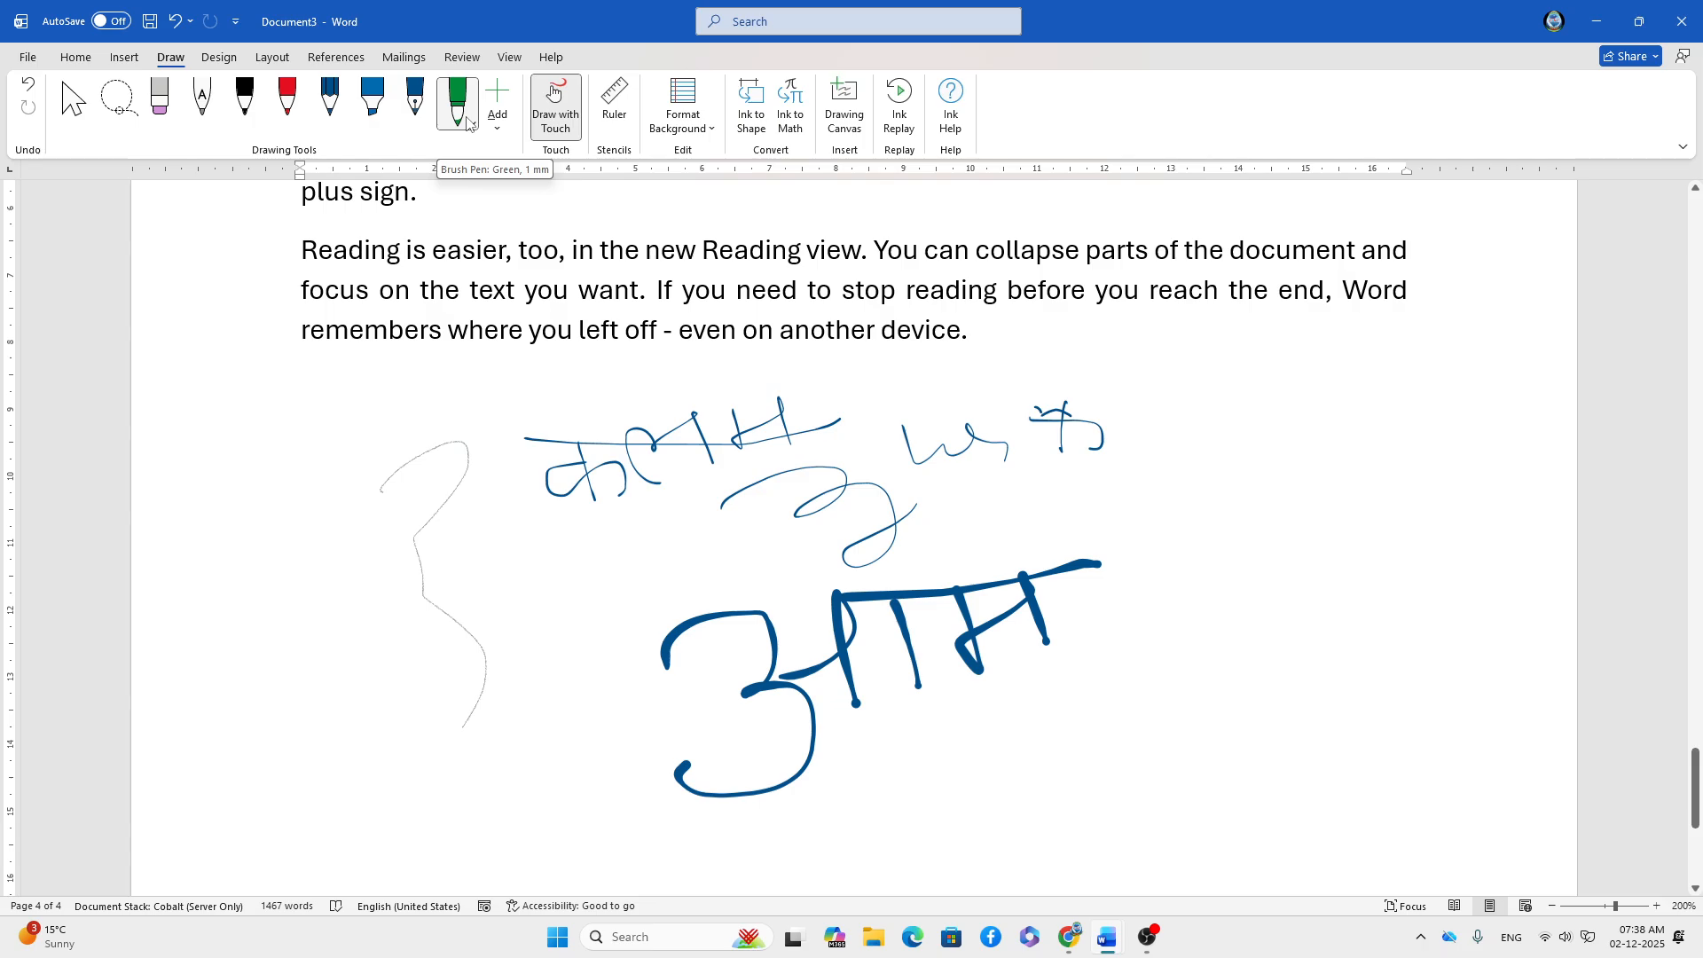
pyautogui.click(471, 121)
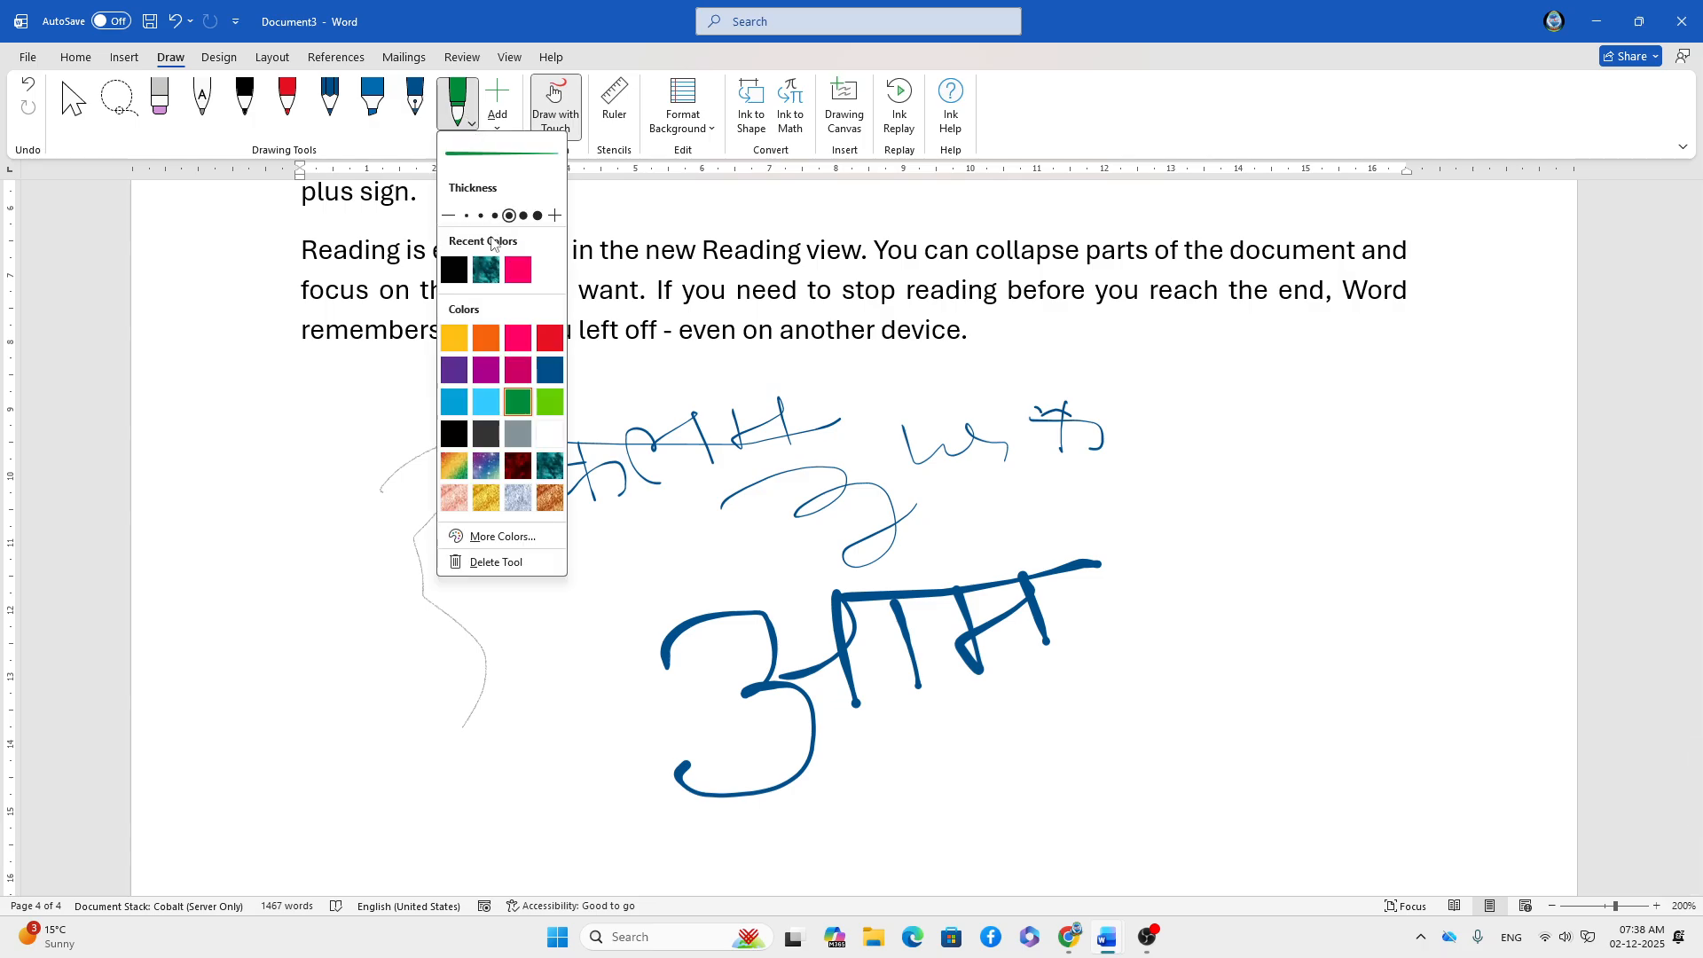
pyautogui.click(483, 223)
pyautogui.moveTo(995, 466)
pyautogui.mouseDown()
pyautogui.moveTo(1095, 486)
pyautogui.moveTo(1087, 587)
pyautogui.mouseUp()
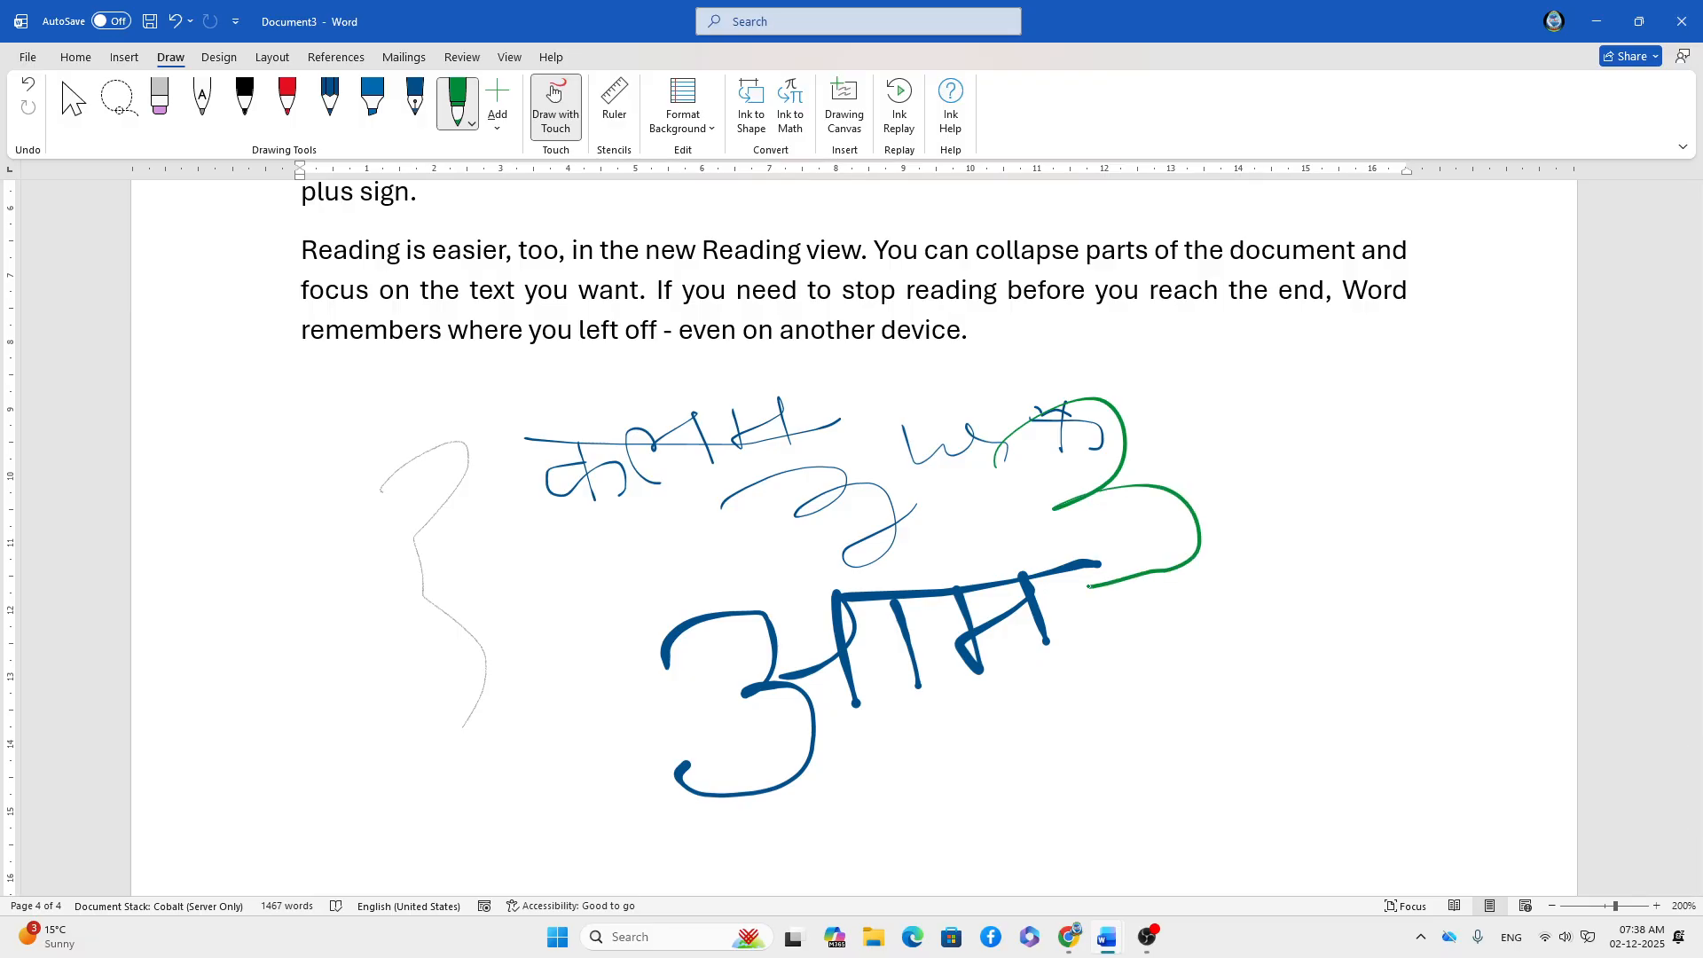
pyautogui.moveTo(1172, 410)
pyautogui.mouseDown()
pyautogui.moveTo(1279, 475)
pyautogui.moveTo(1428, 439)
pyautogui.mouseUp()
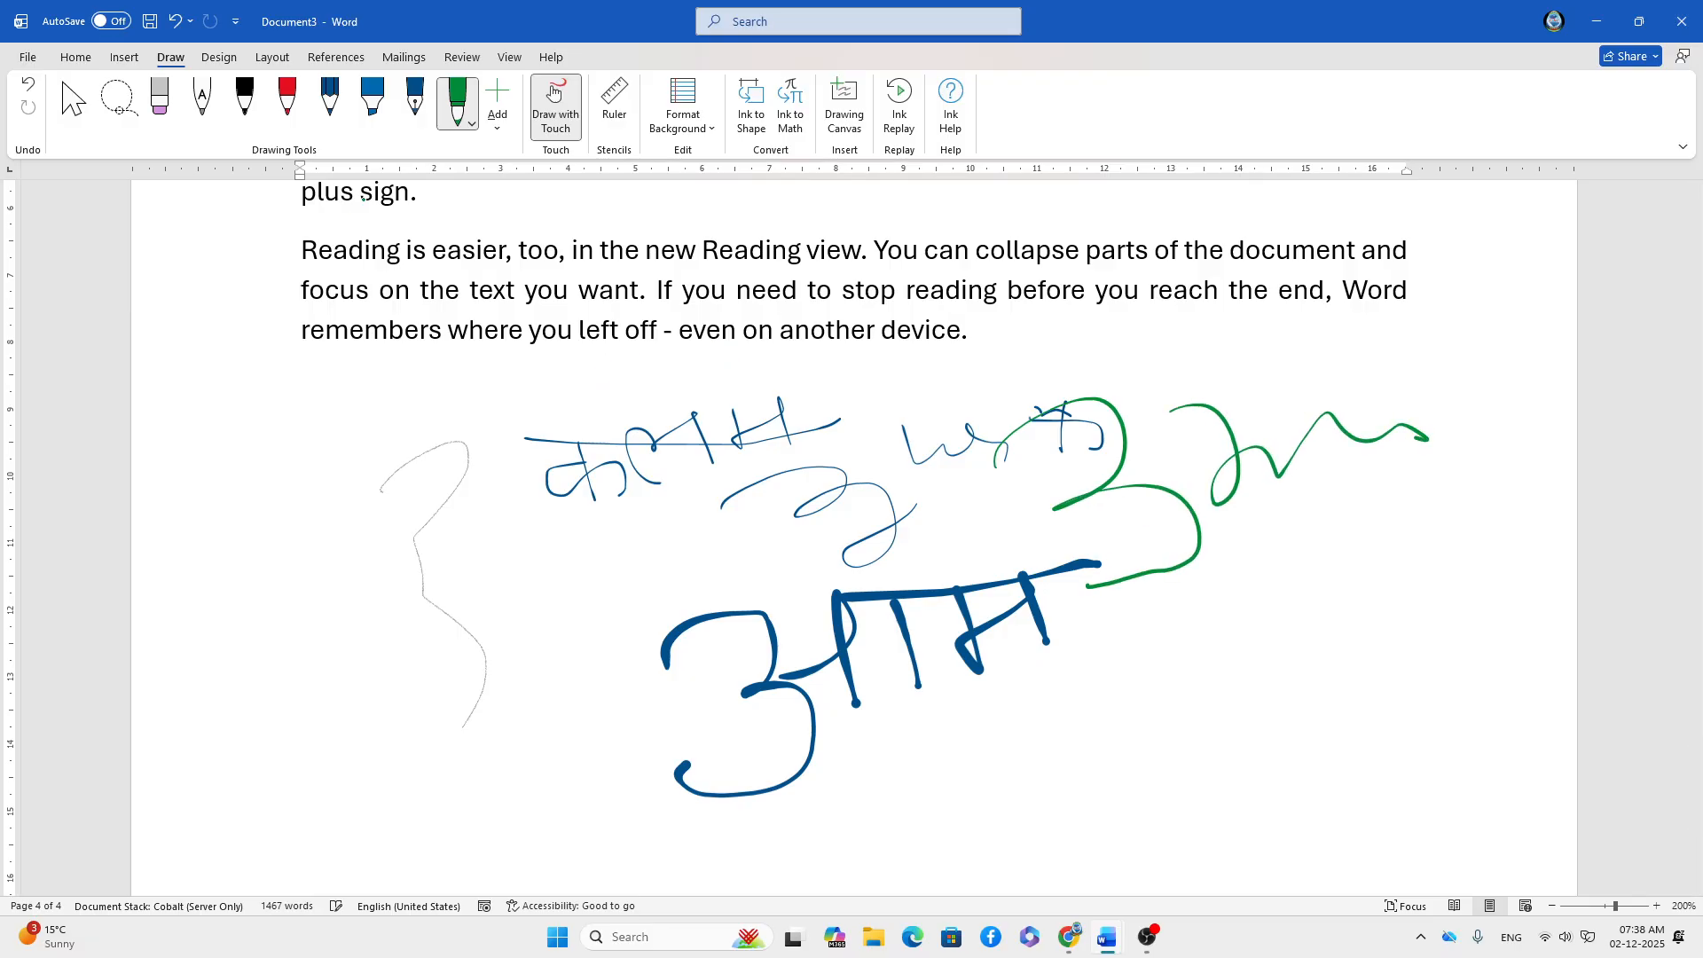
# - Set the green brush pen to the second-largest thickness, then draw a large scribble and handwrite the Hindi word "राम" below the paragraph
pyautogui.click(472, 125)
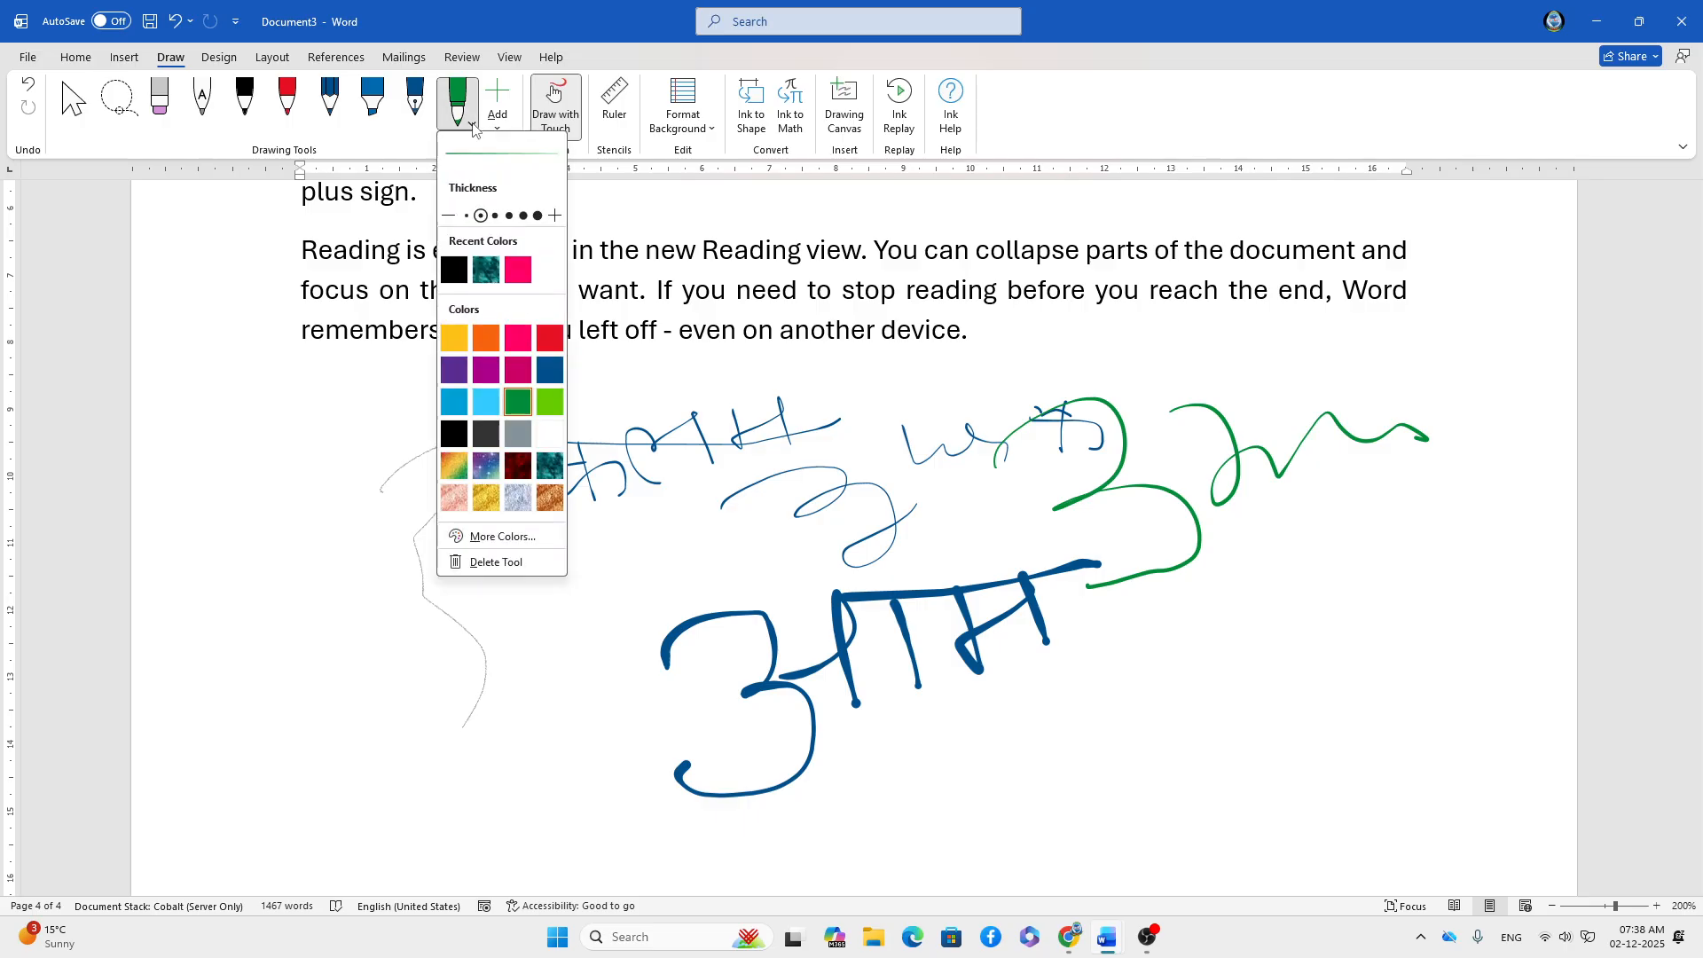
pyautogui.click(523, 216)
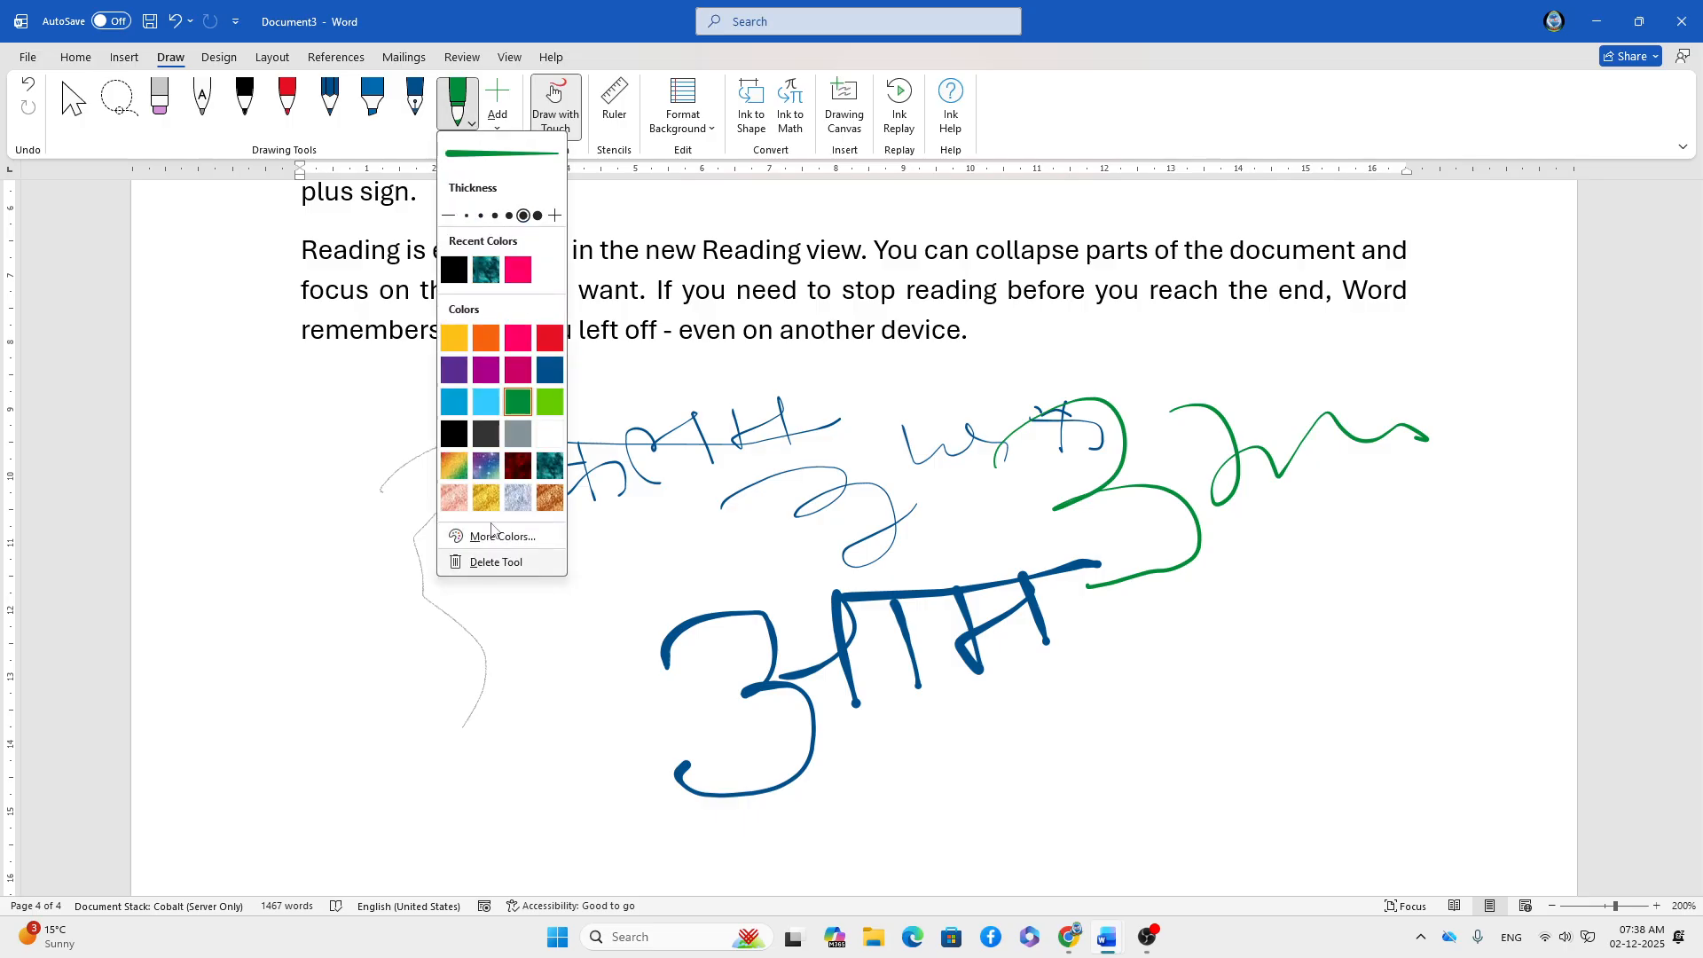
pyautogui.click(646, 551)
pyautogui.moveTo(614, 522)
pyautogui.mouseDown()
pyautogui.moveTo(771, 545)
pyautogui.moveTo(1166, 511)
pyautogui.moveTo(1148, 467)
pyautogui.mouseUp()
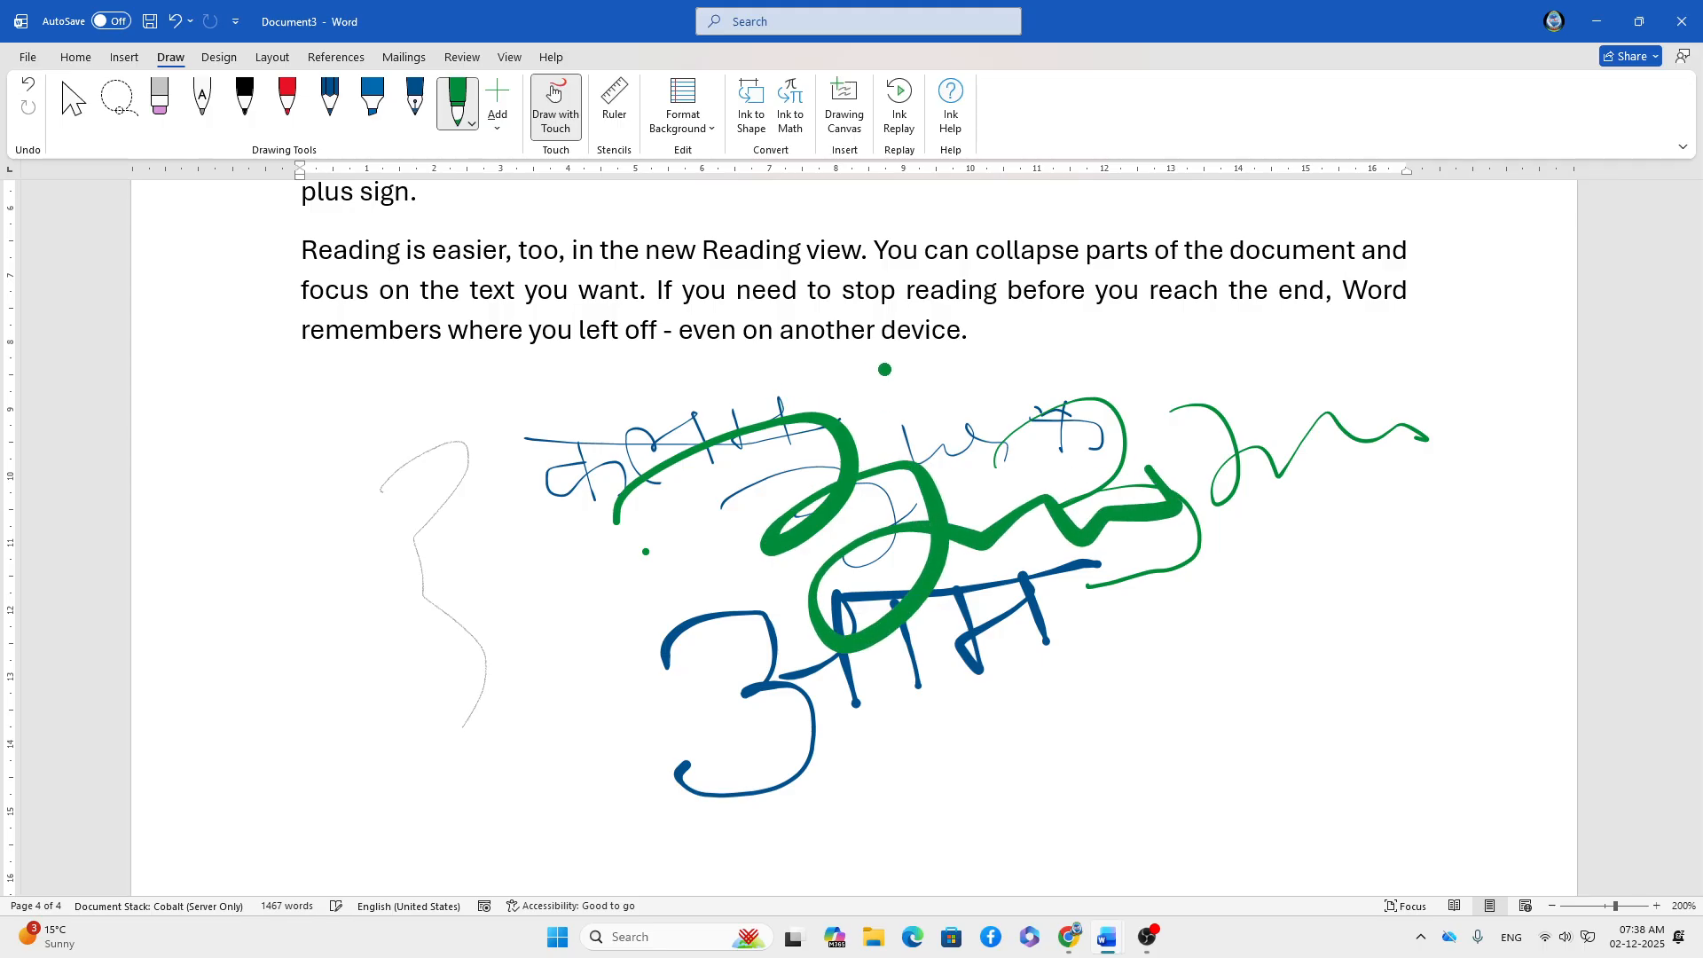
pyautogui.moveTo(863, 356)
pyautogui.mouseDown()
pyautogui.moveTo(874, 402)
pyautogui.moveTo(958, 458)
pyautogui.mouseUp()
pyautogui.moveTo(938, 362); pyautogui.dragTo(946, 435)
pyautogui.moveTo(975, 365)
pyautogui.mouseDown()
pyautogui.moveTo(986, 426)
pyautogui.moveTo(1043, 360)
pyautogui.moveTo(1056, 448)
pyautogui.mouseUp()
pyautogui.moveTo(854, 360); pyautogui.dragTo(1055, 346)
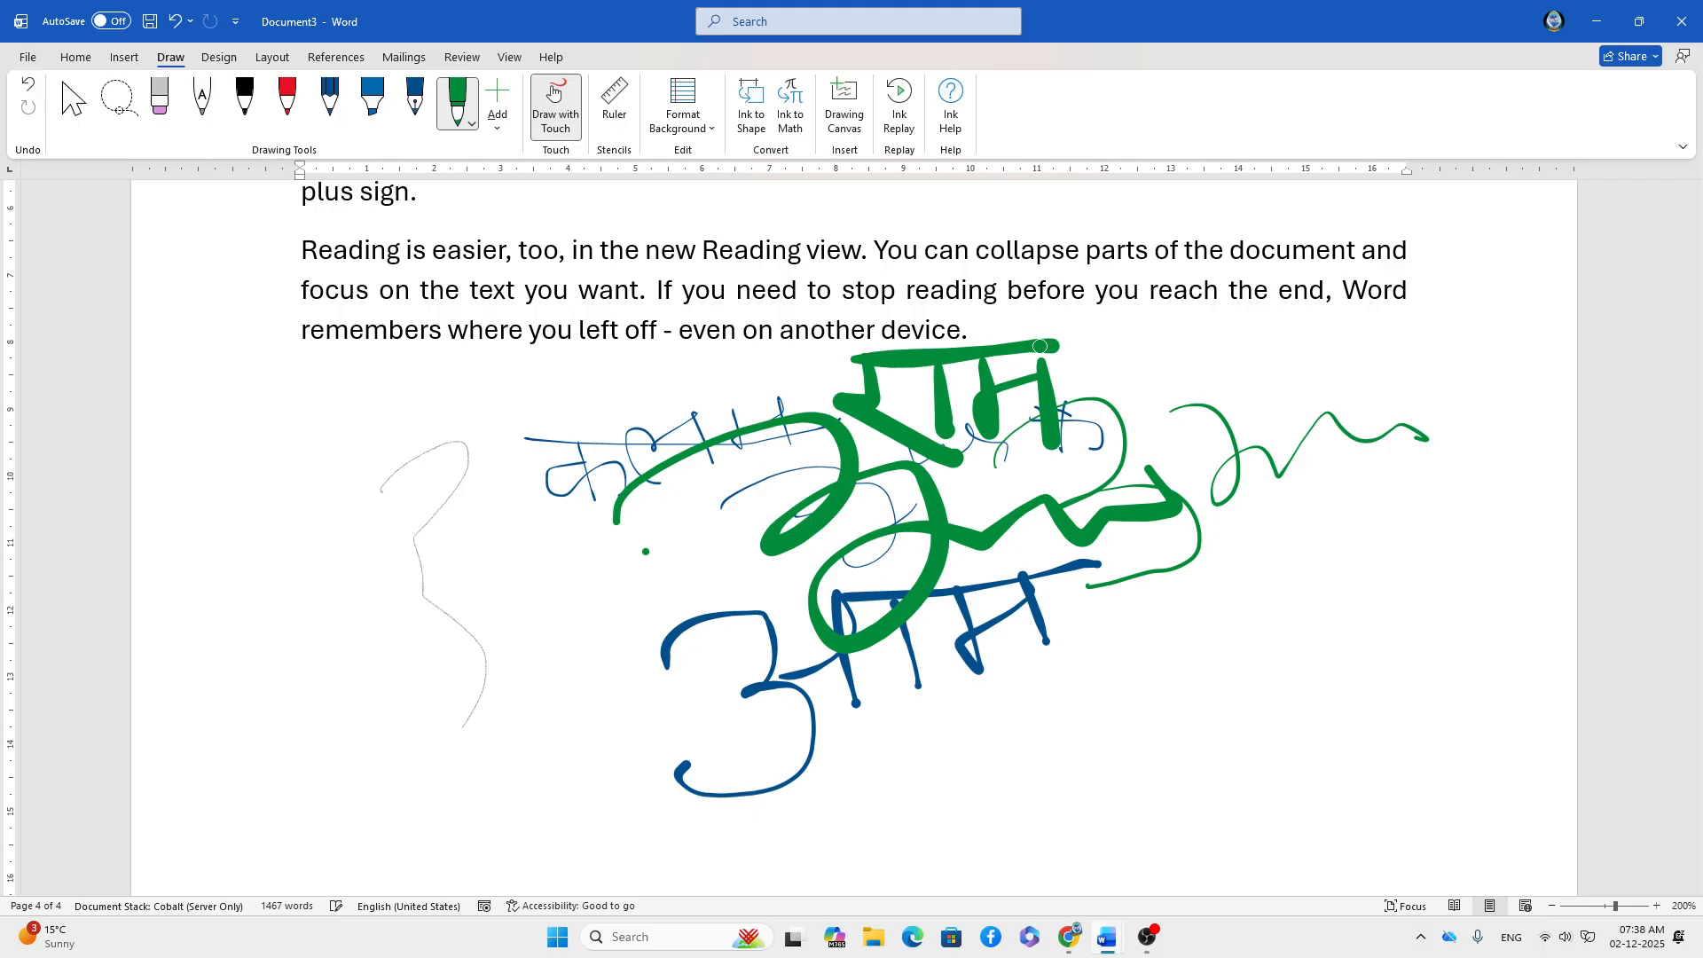
# - Erase the blue, green and grey handwriting below the last paragraph with the eraser
pyautogui.click(161, 104)
pyautogui.moveTo(859, 406); pyautogui.dragTo(1322, 489)
pyautogui.moveTo(684, 641)
pyautogui.mouseDown()
pyautogui.moveTo(494, 476)
pyautogui.moveTo(995, 372)
pyautogui.moveTo(993, 431)
pyautogui.moveTo(1031, 440)
pyautogui.mouseUp()
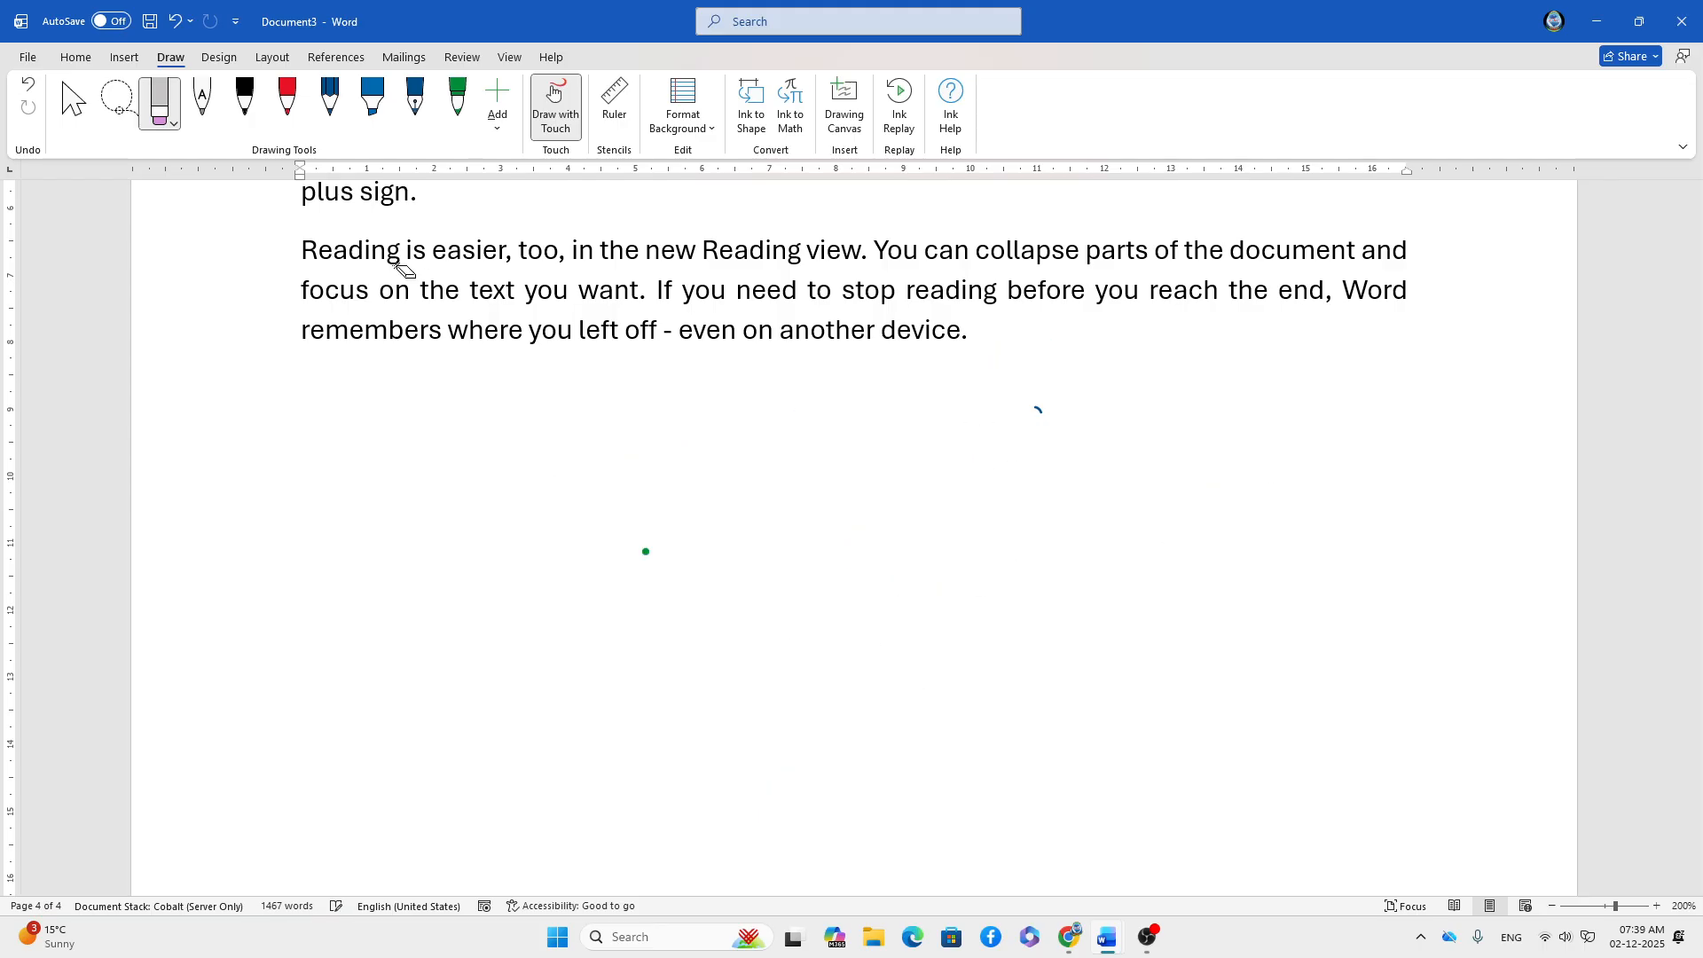
# - Delete the black pen from the drawing tools and add a new pen to the set
pyautogui.click(497, 130)
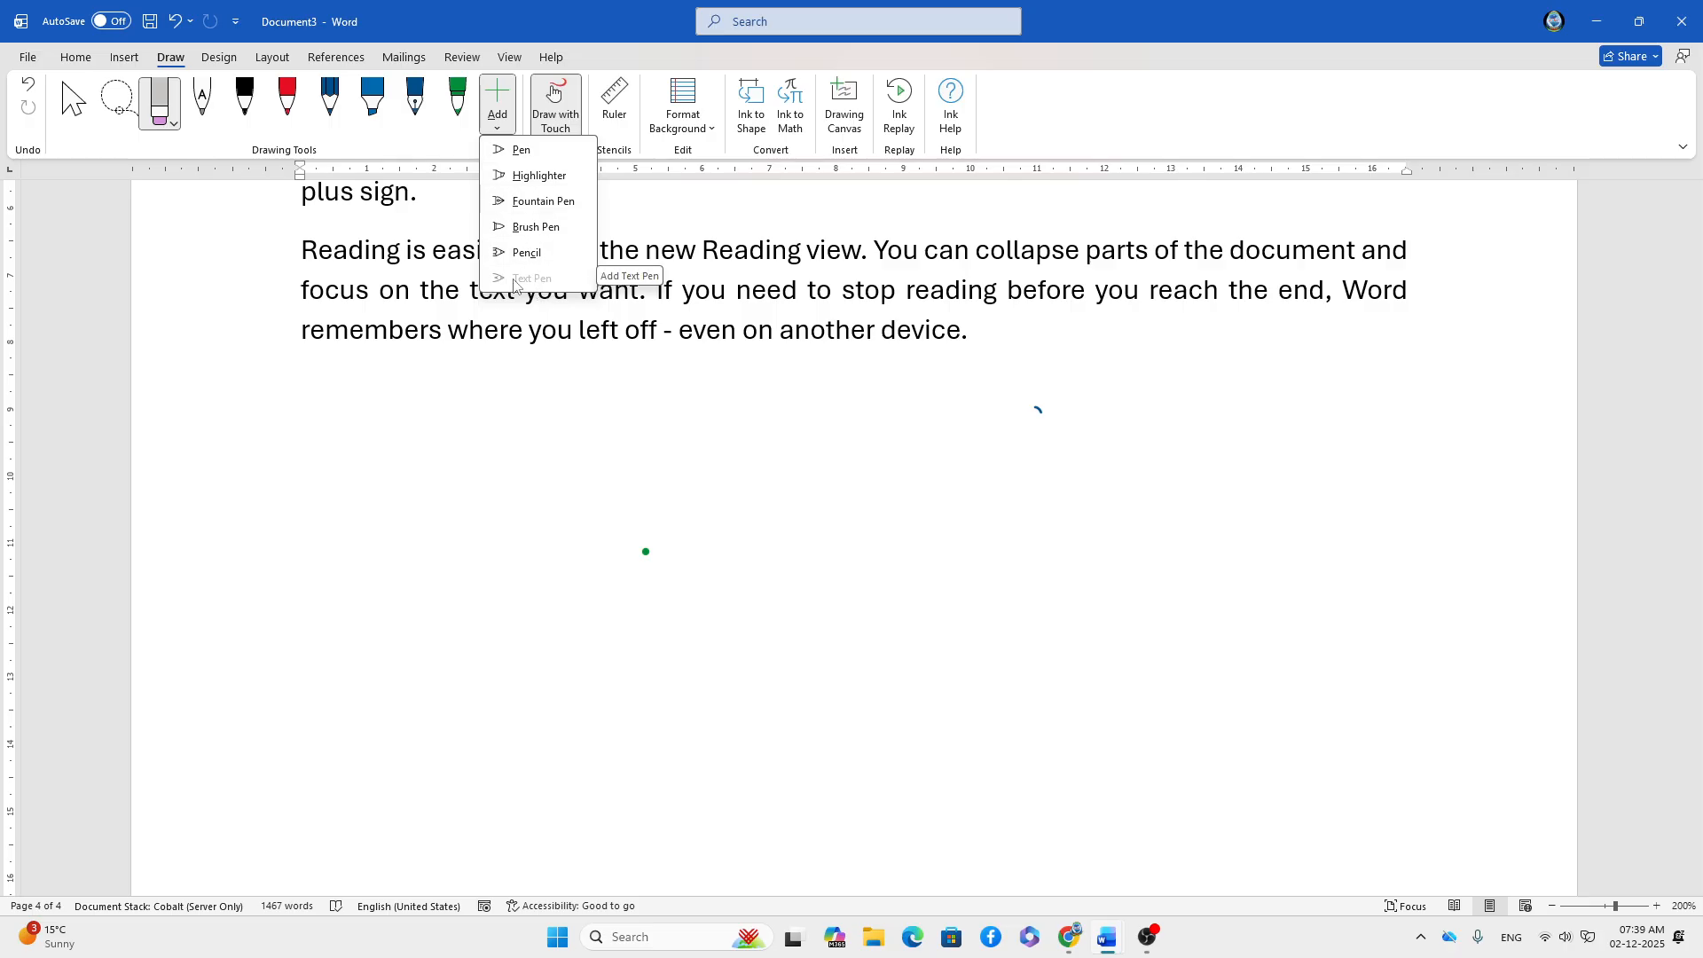
pyautogui.click(255, 124)
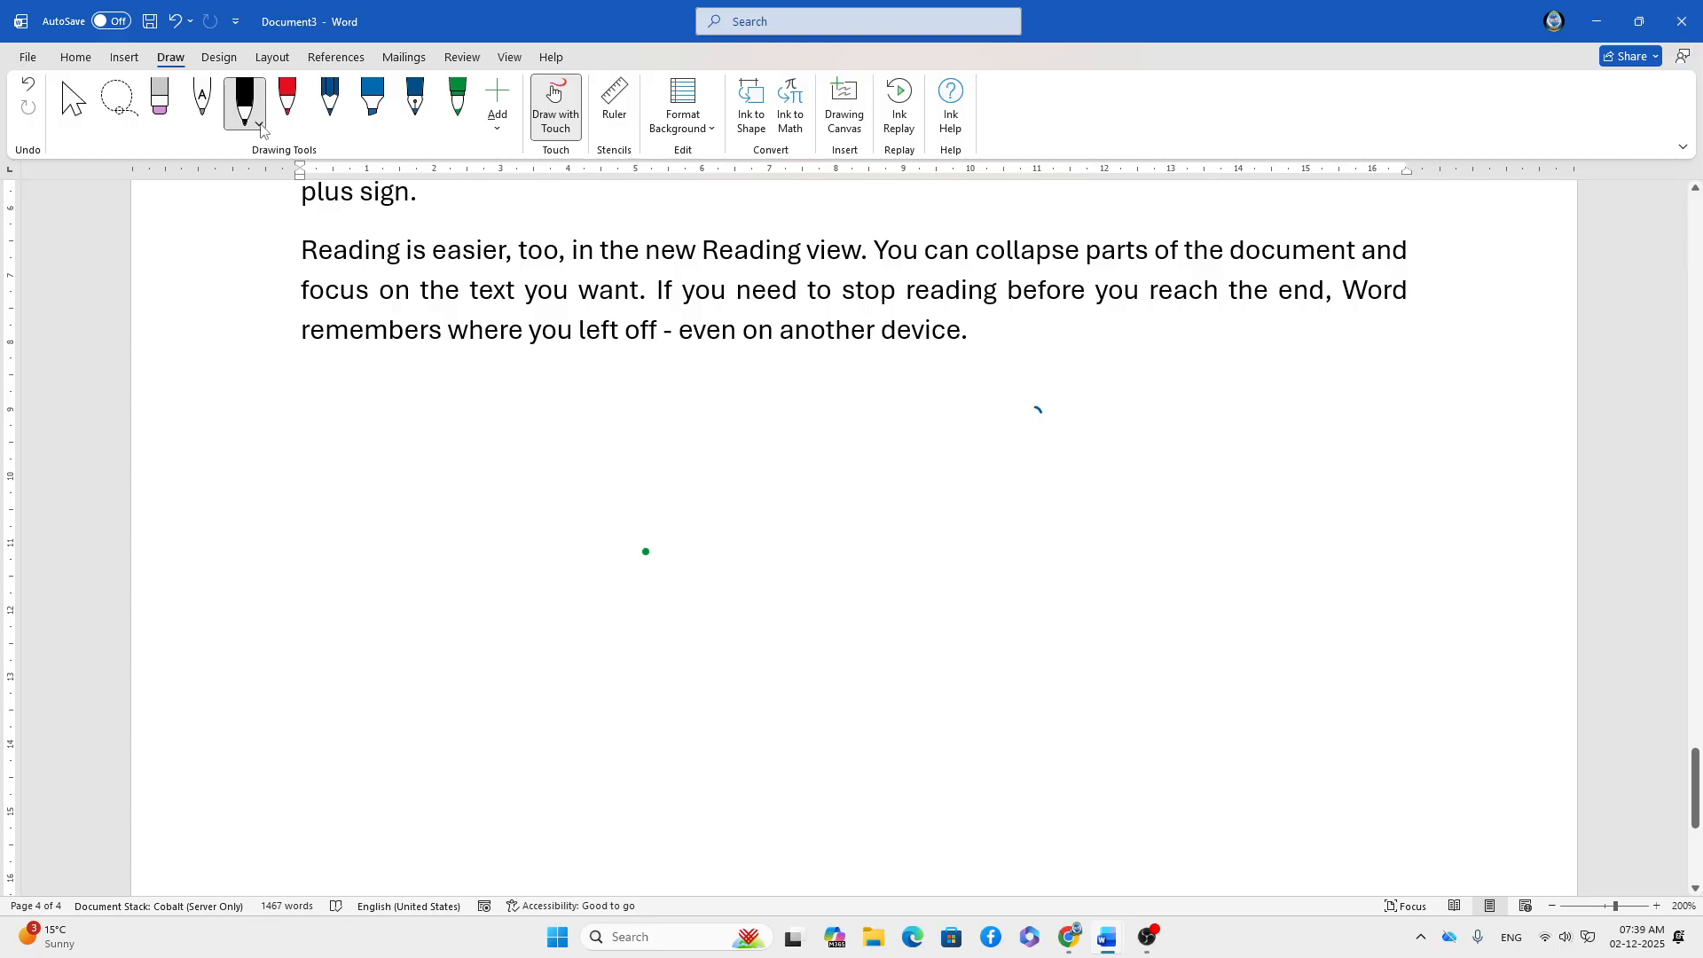
pyautogui.click(258, 124)
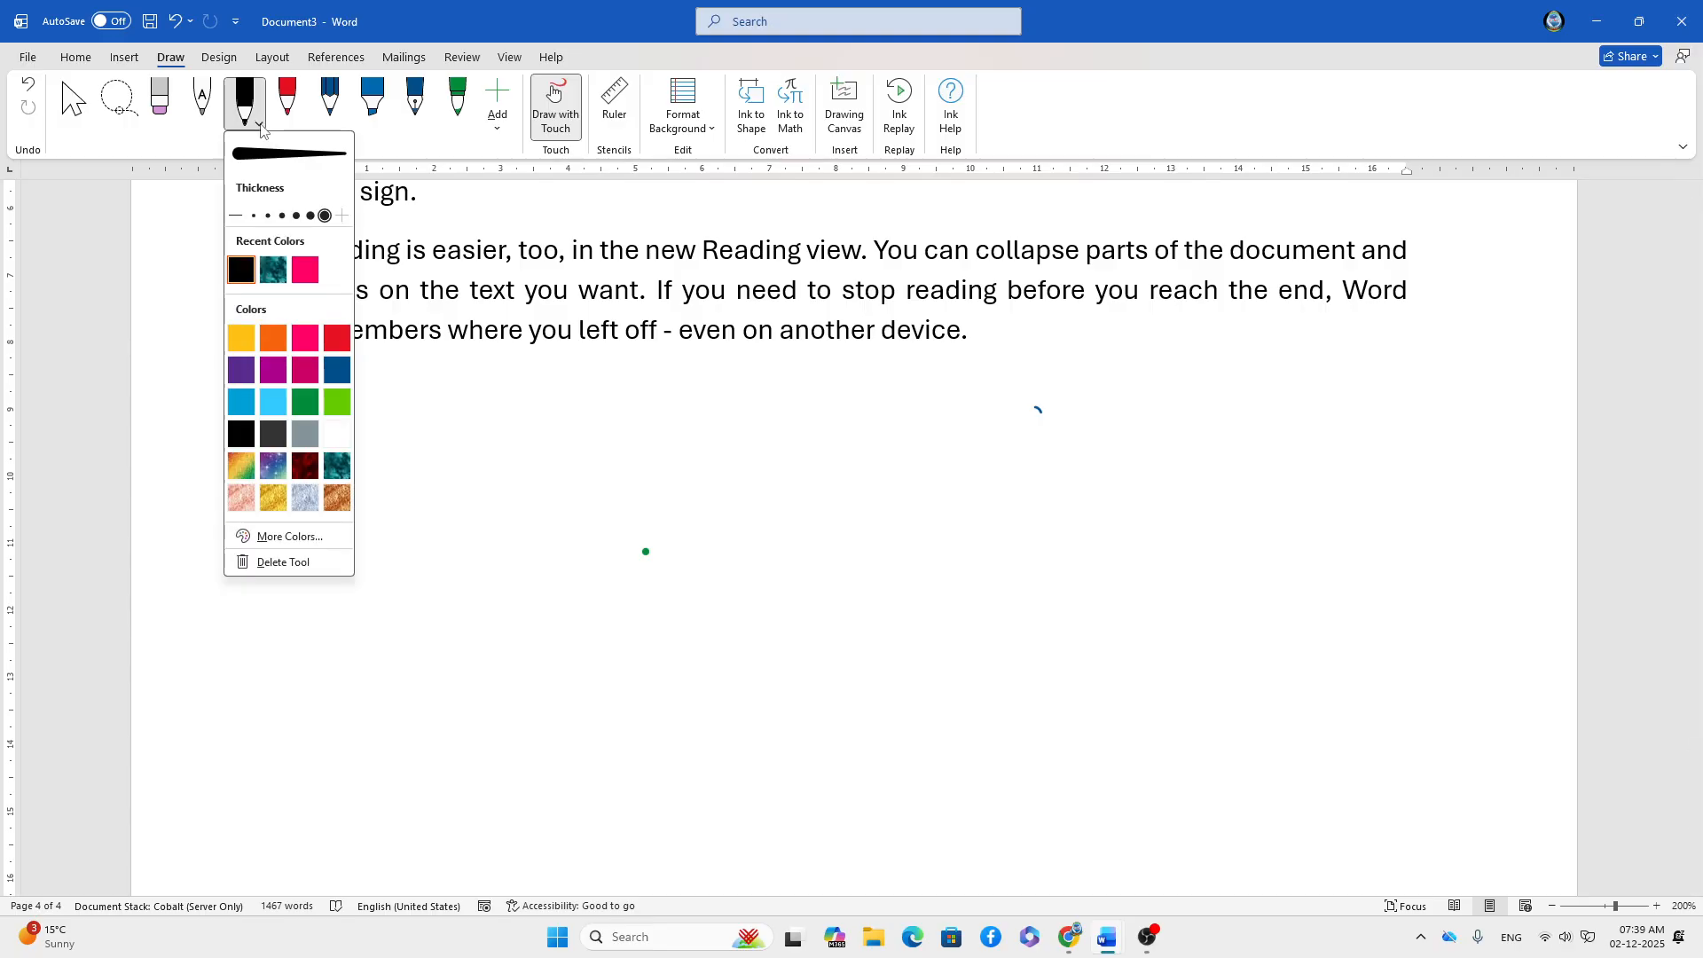
pyautogui.click(284, 562)
pyautogui.click(460, 125)
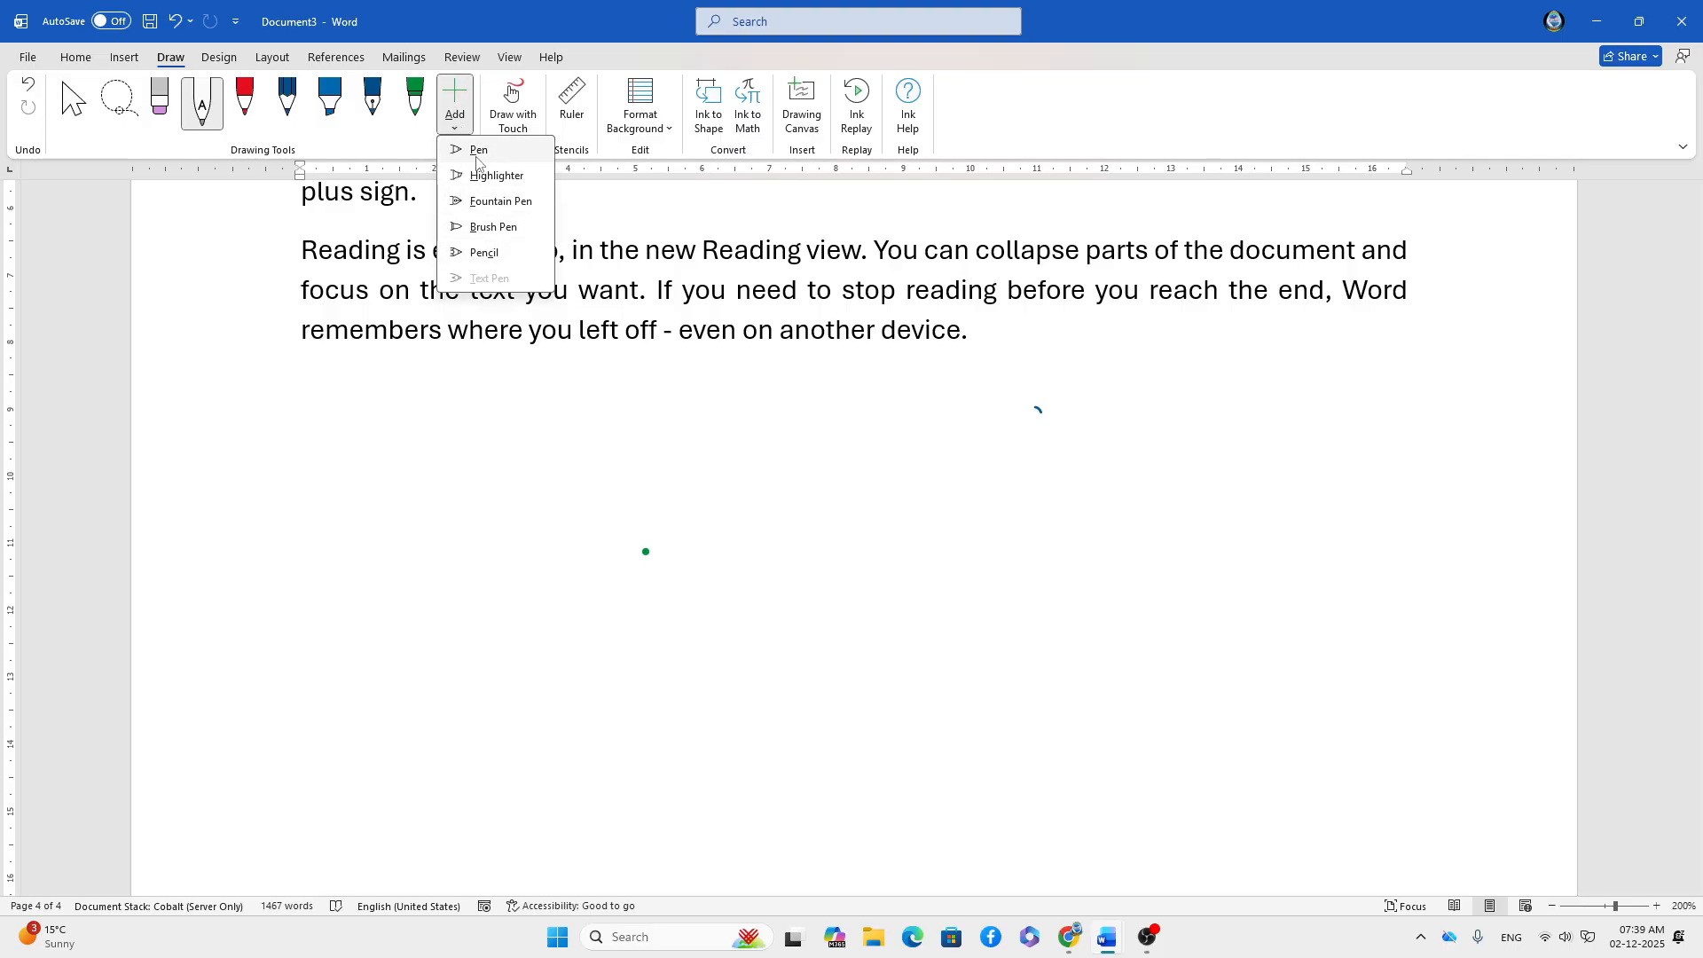
pyautogui.click(477, 150)
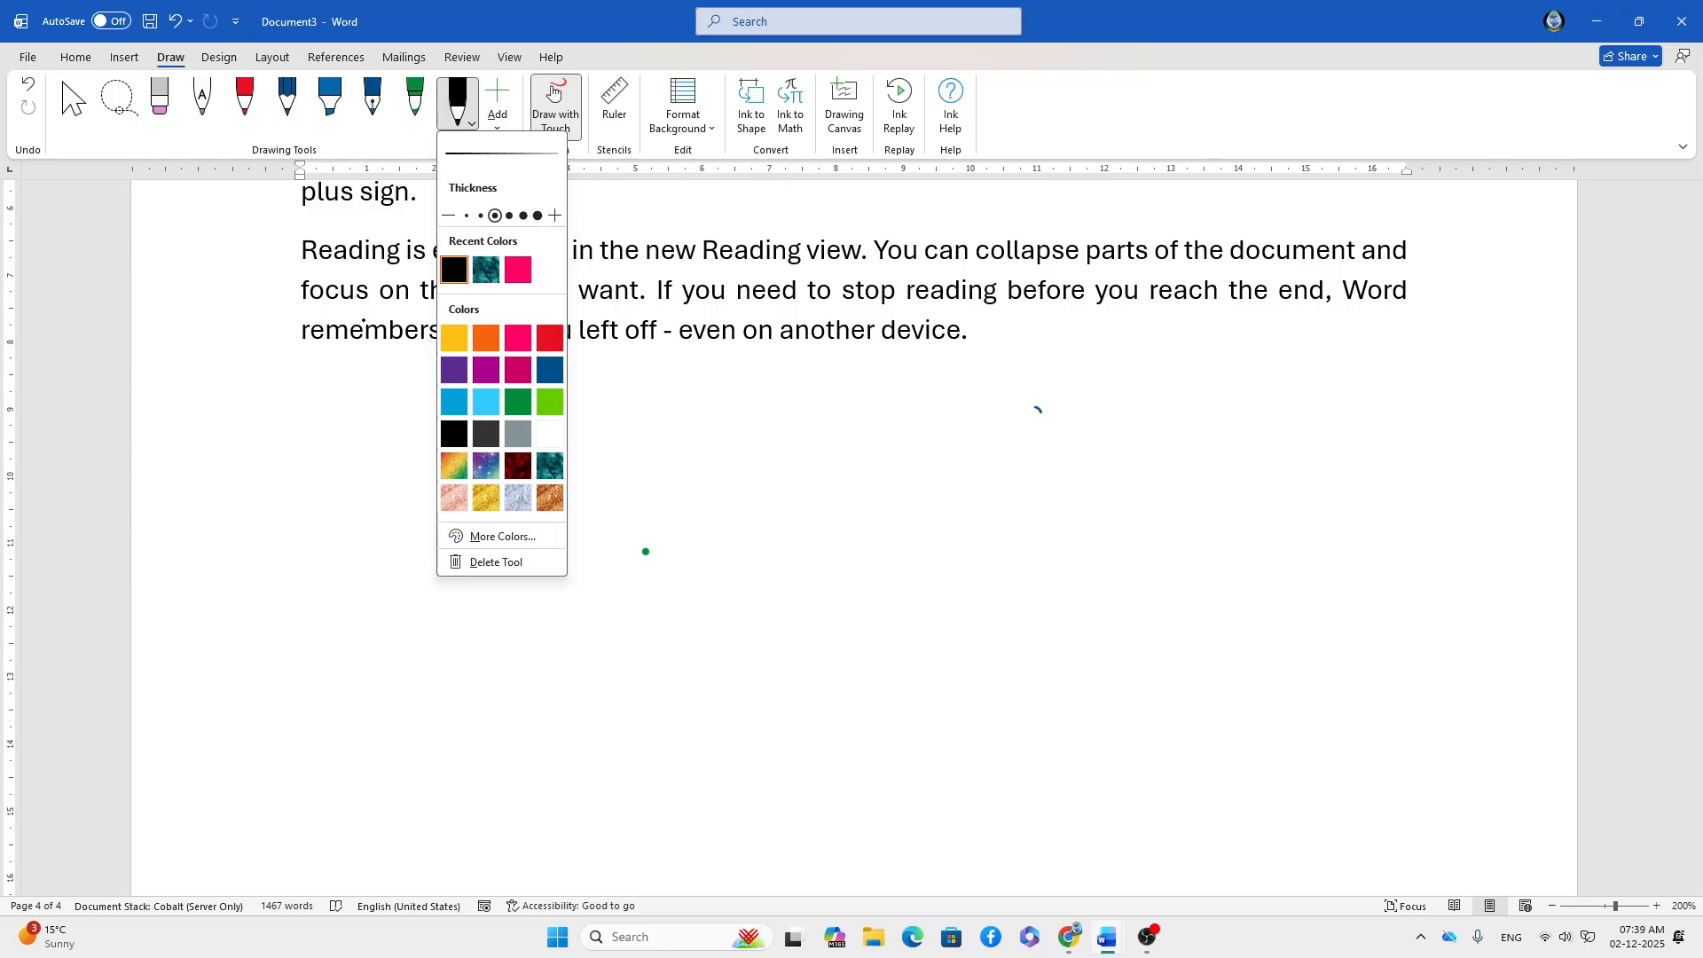
pyautogui.click(819, 515)
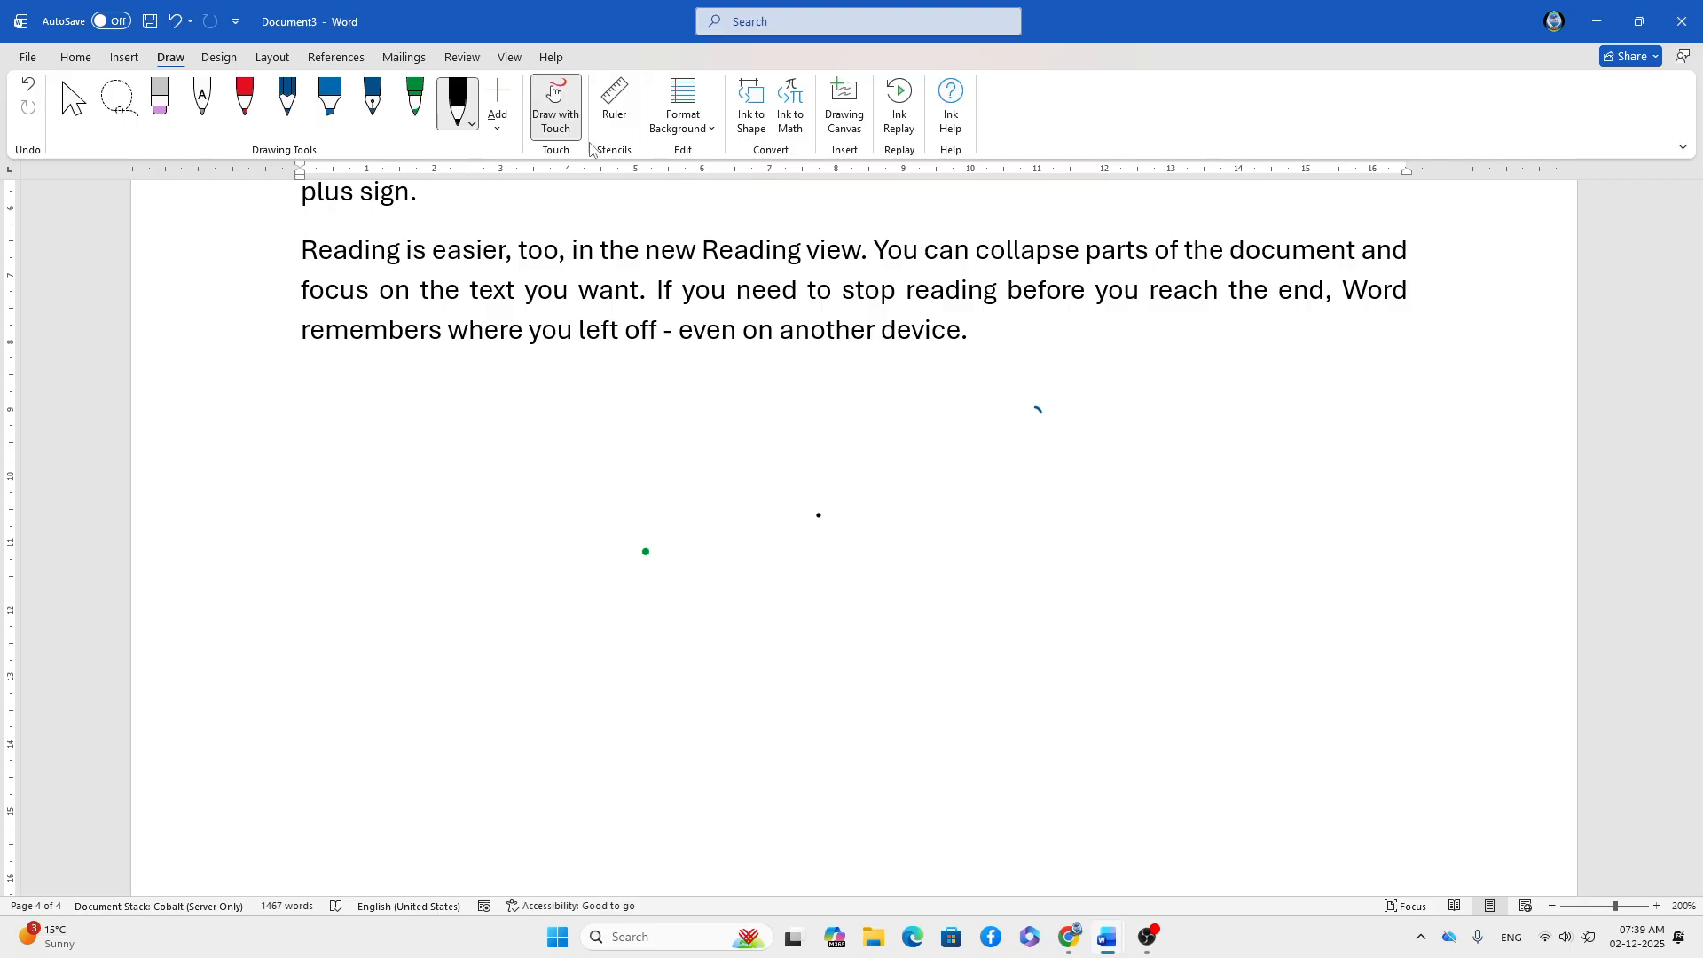
# - Turn off drawing with touch and select the blank lines below the last paragraph
pyautogui.click(575, 118)
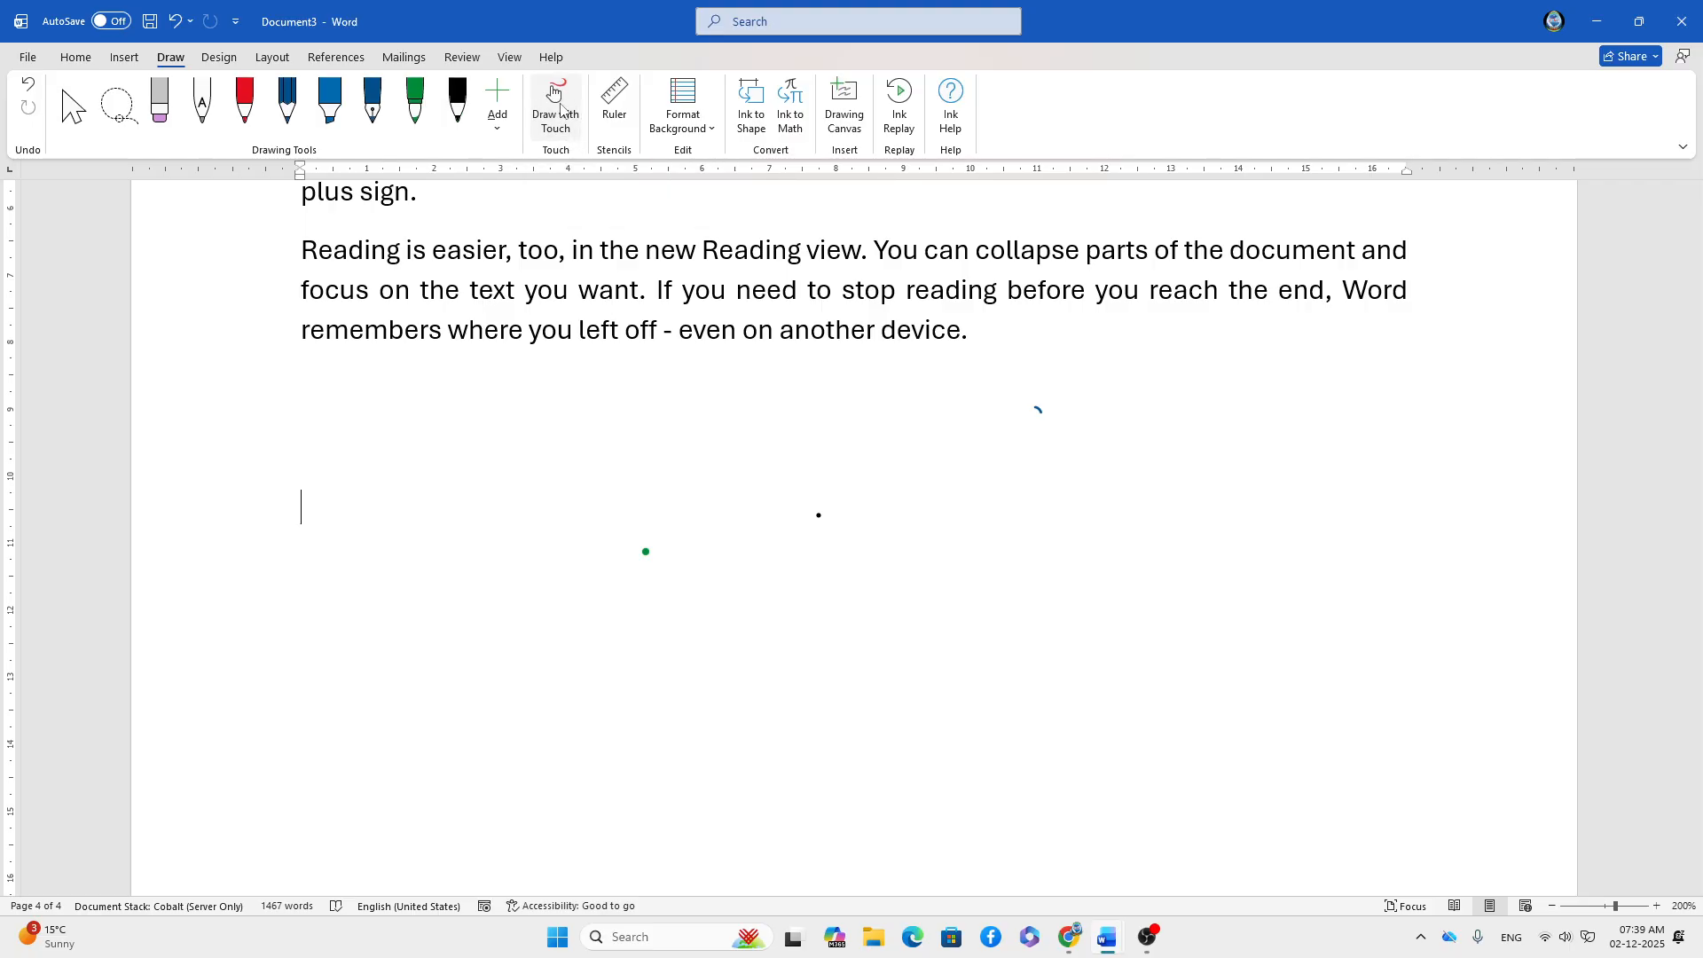
pyautogui.moveTo(521, 482)
pyautogui.mouseDown()
pyautogui.moveTo(687, 423)
pyautogui.moveTo(603, 527)
pyautogui.mouseUp()
pyautogui.moveTo(507, 415); pyautogui.dragTo(715, 514)
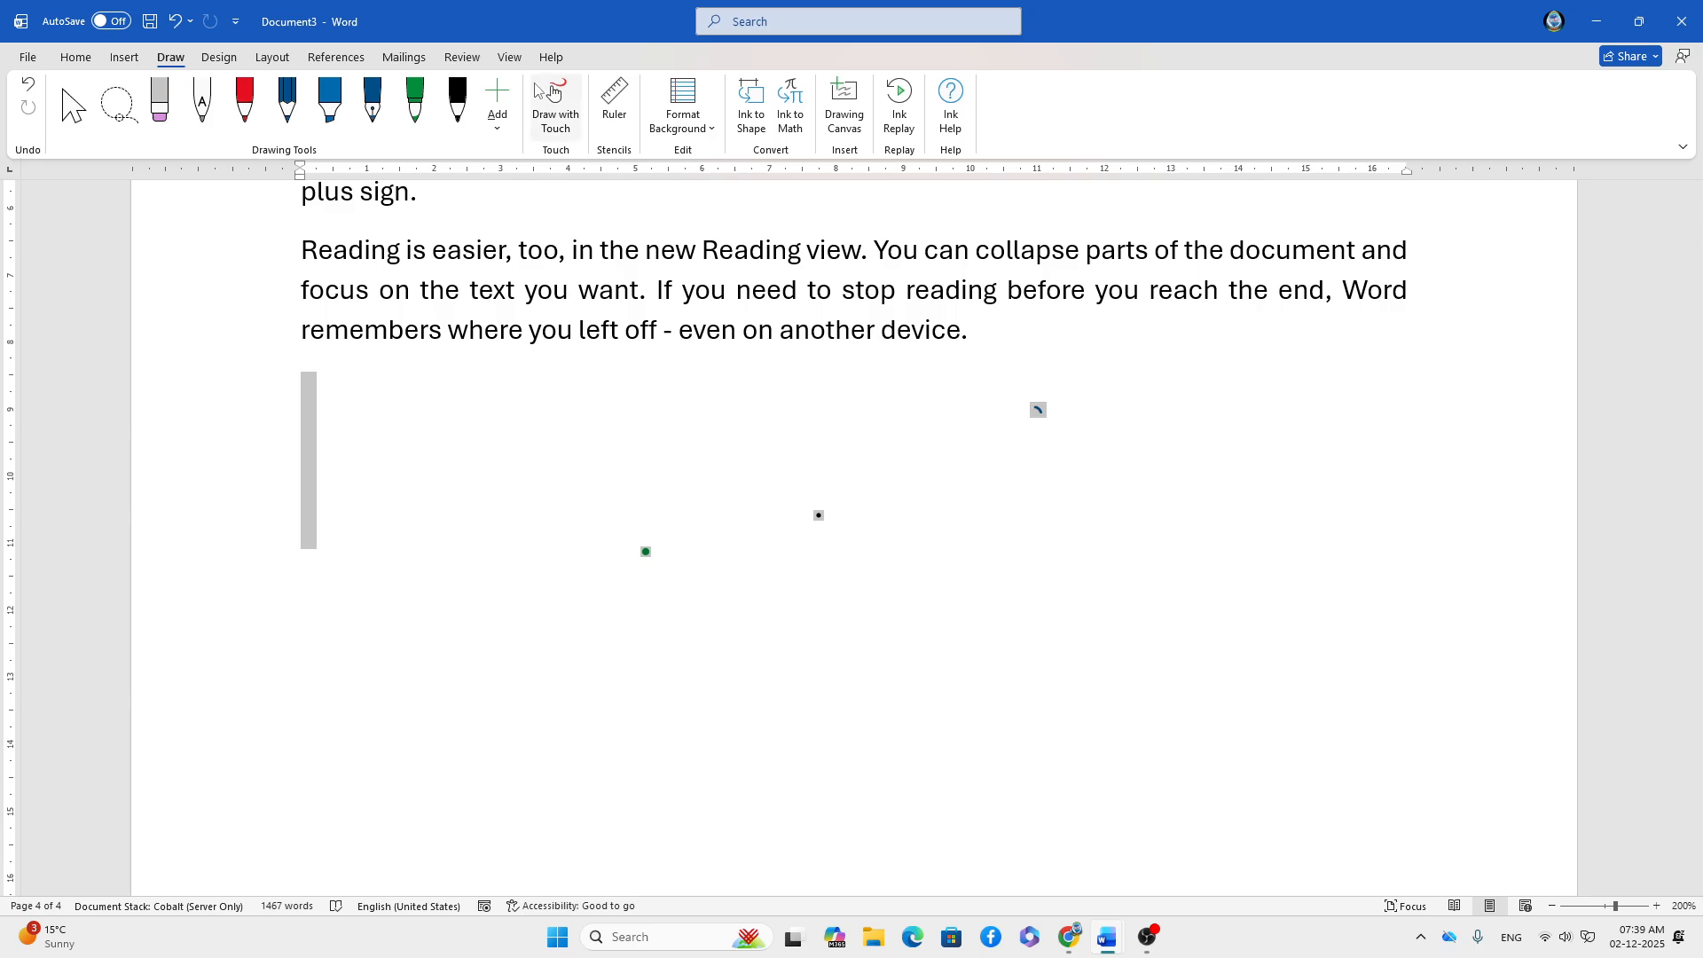
# - Display the drawing ruler, reposition it across the page, and hide it again
pyautogui.click(612, 111)
pyautogui.moveTo(454, 552); pyautogui.dragTo(530, 403)
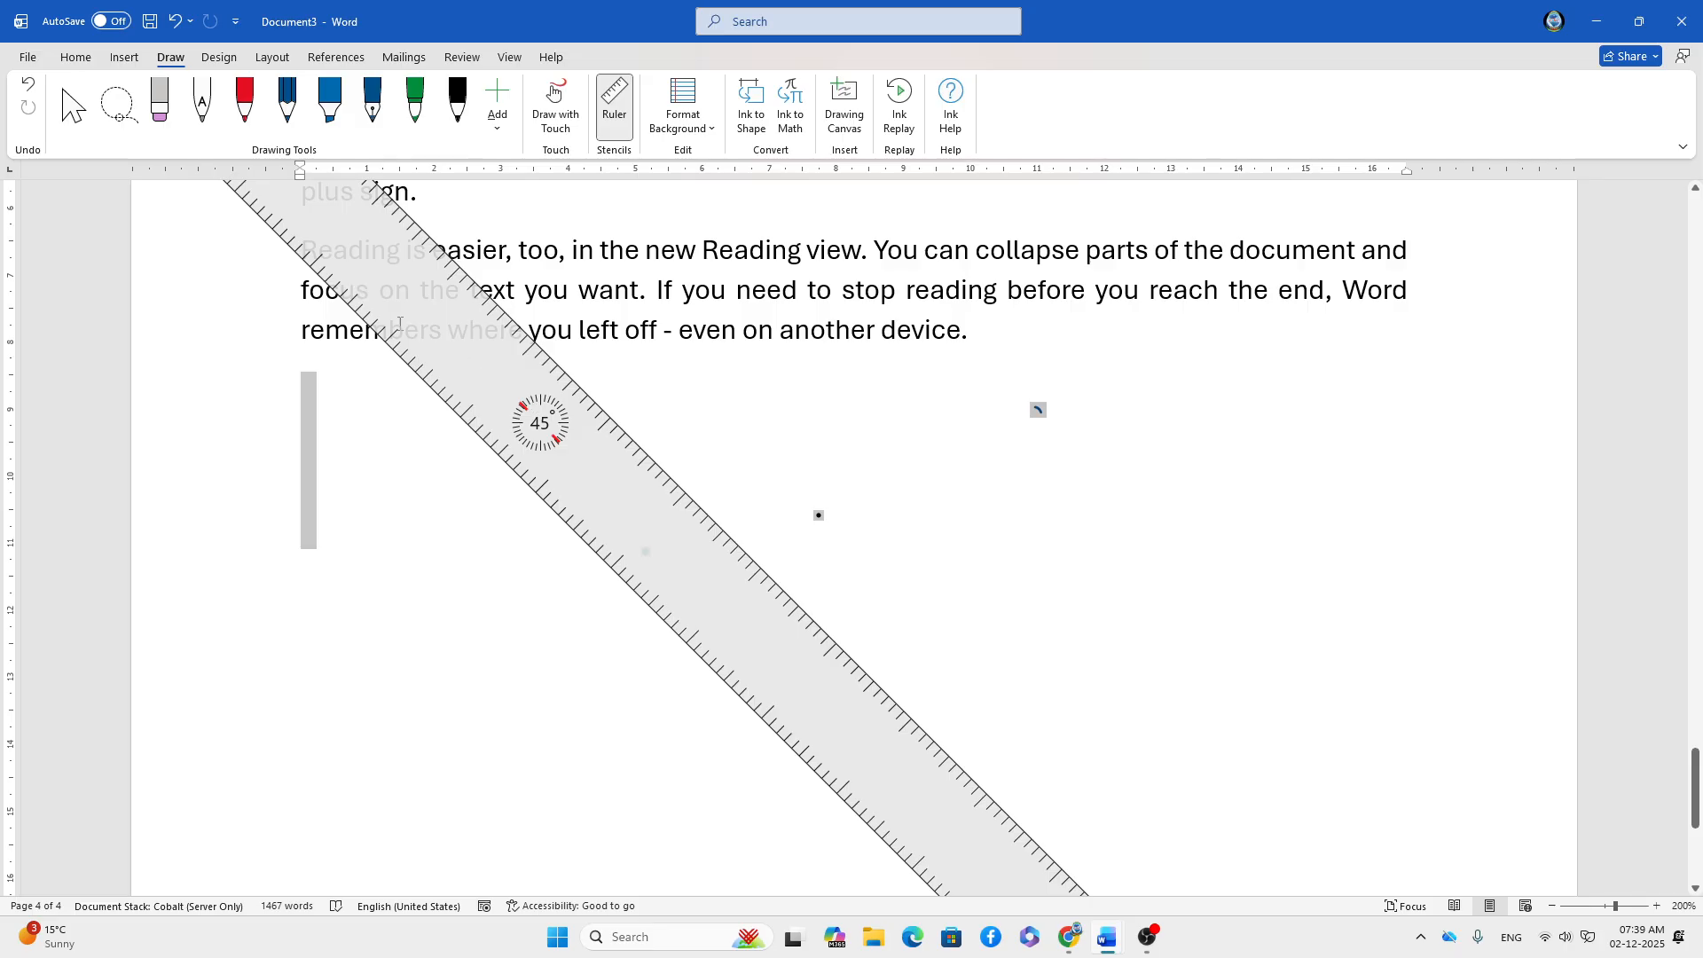
pyautogui.moveTo(292, 220); pyautogui.dragTo(158, 307)
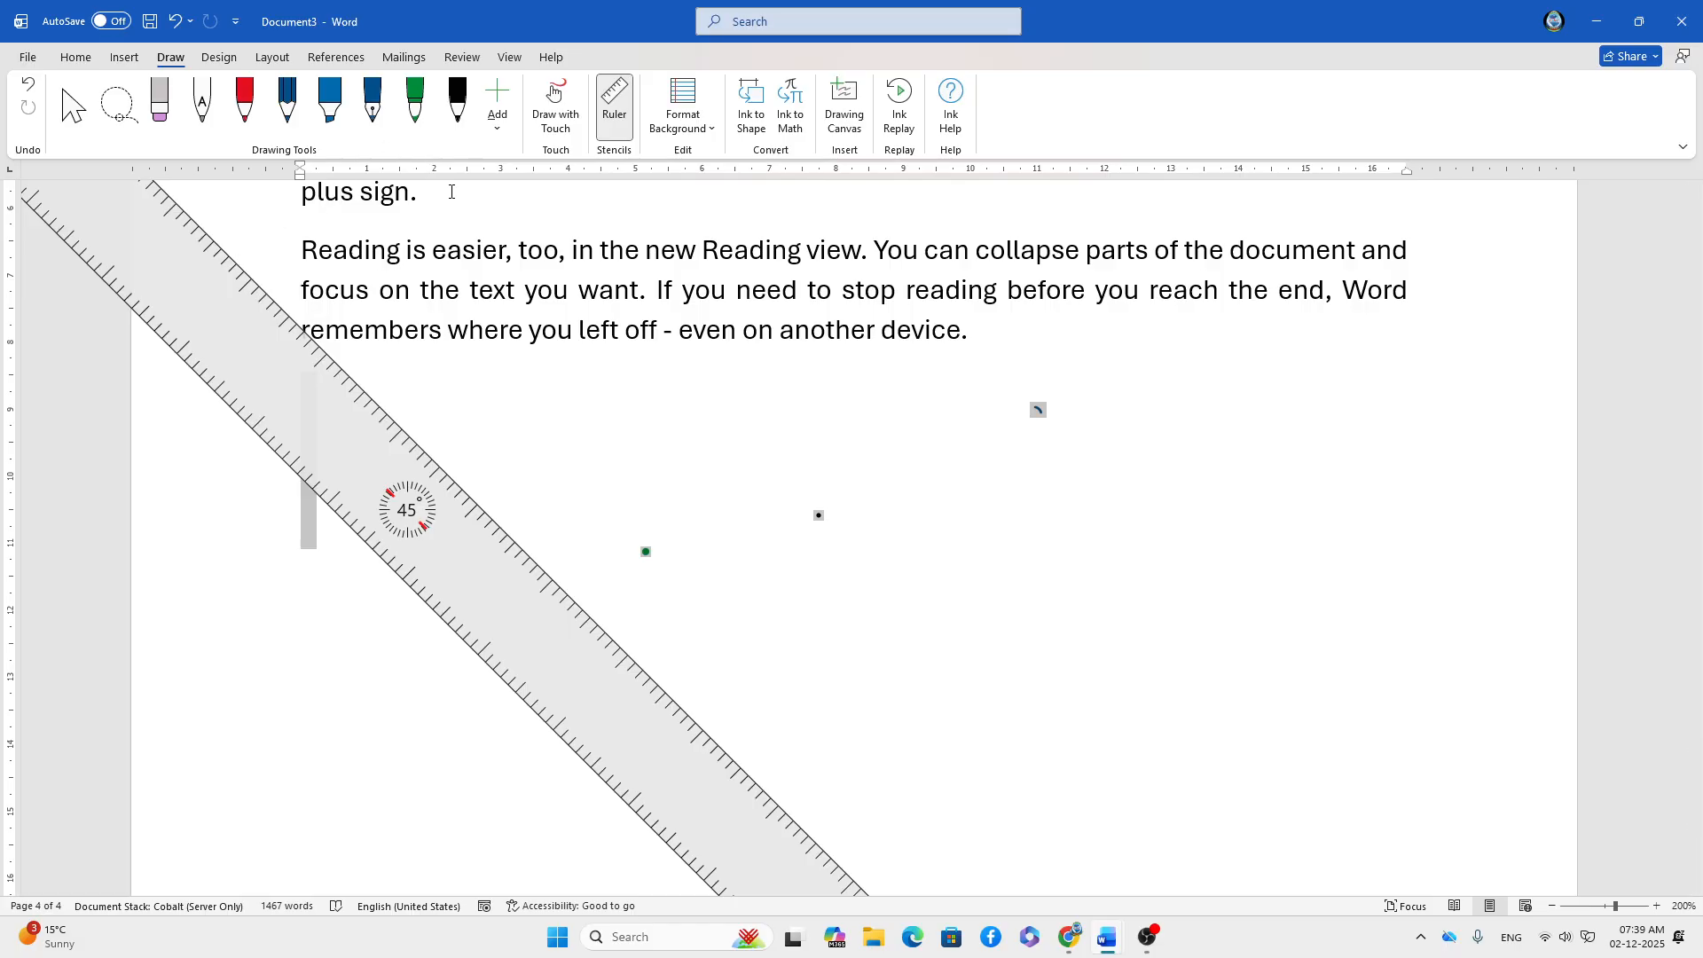
pyautogui.click(613, 105)
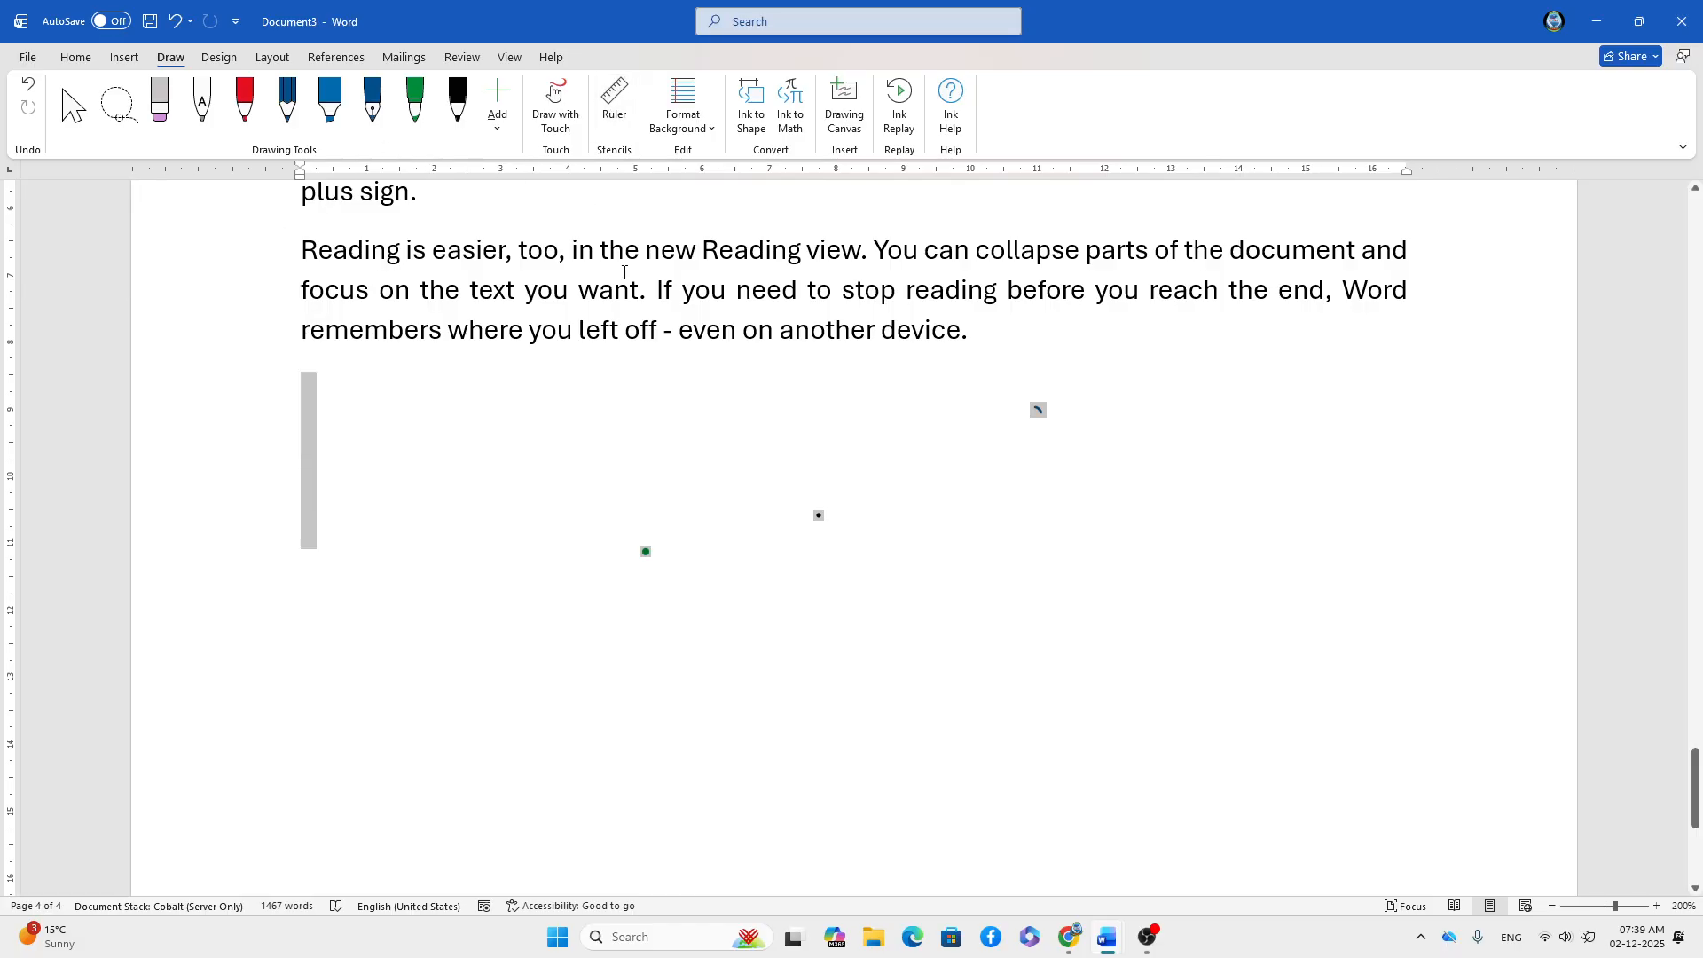
# - Apply the narrowest rule lines as the document background
pyautogui.click(712, 132)
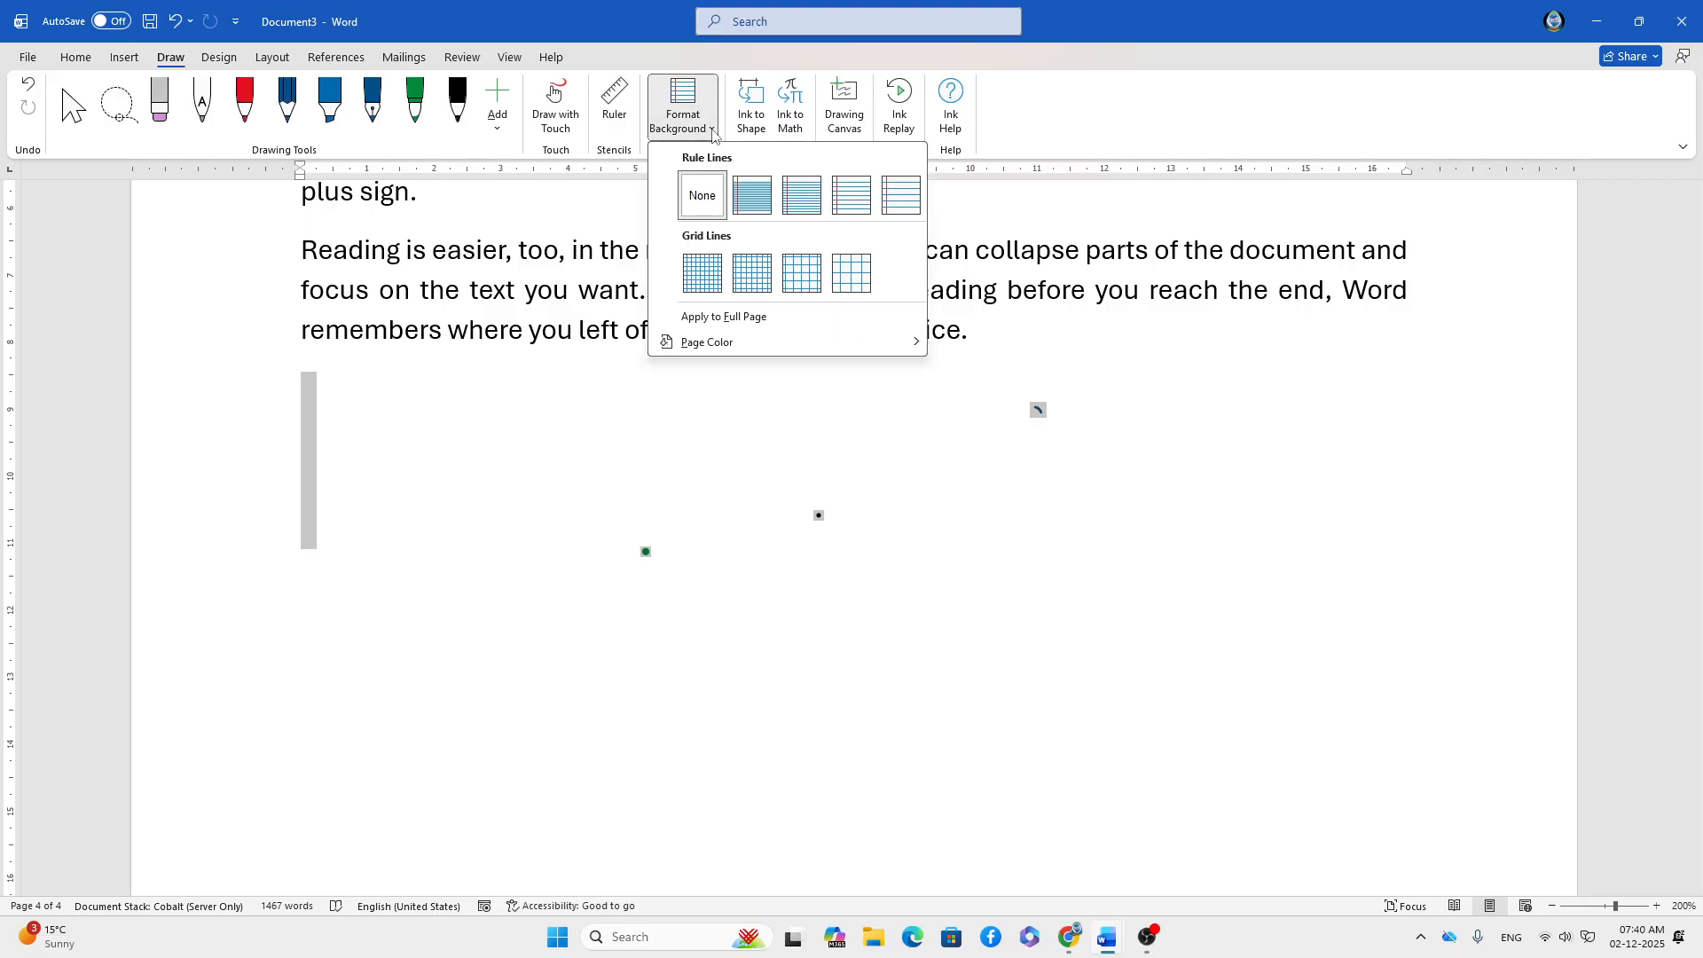
pyautogui.click(751, 193)
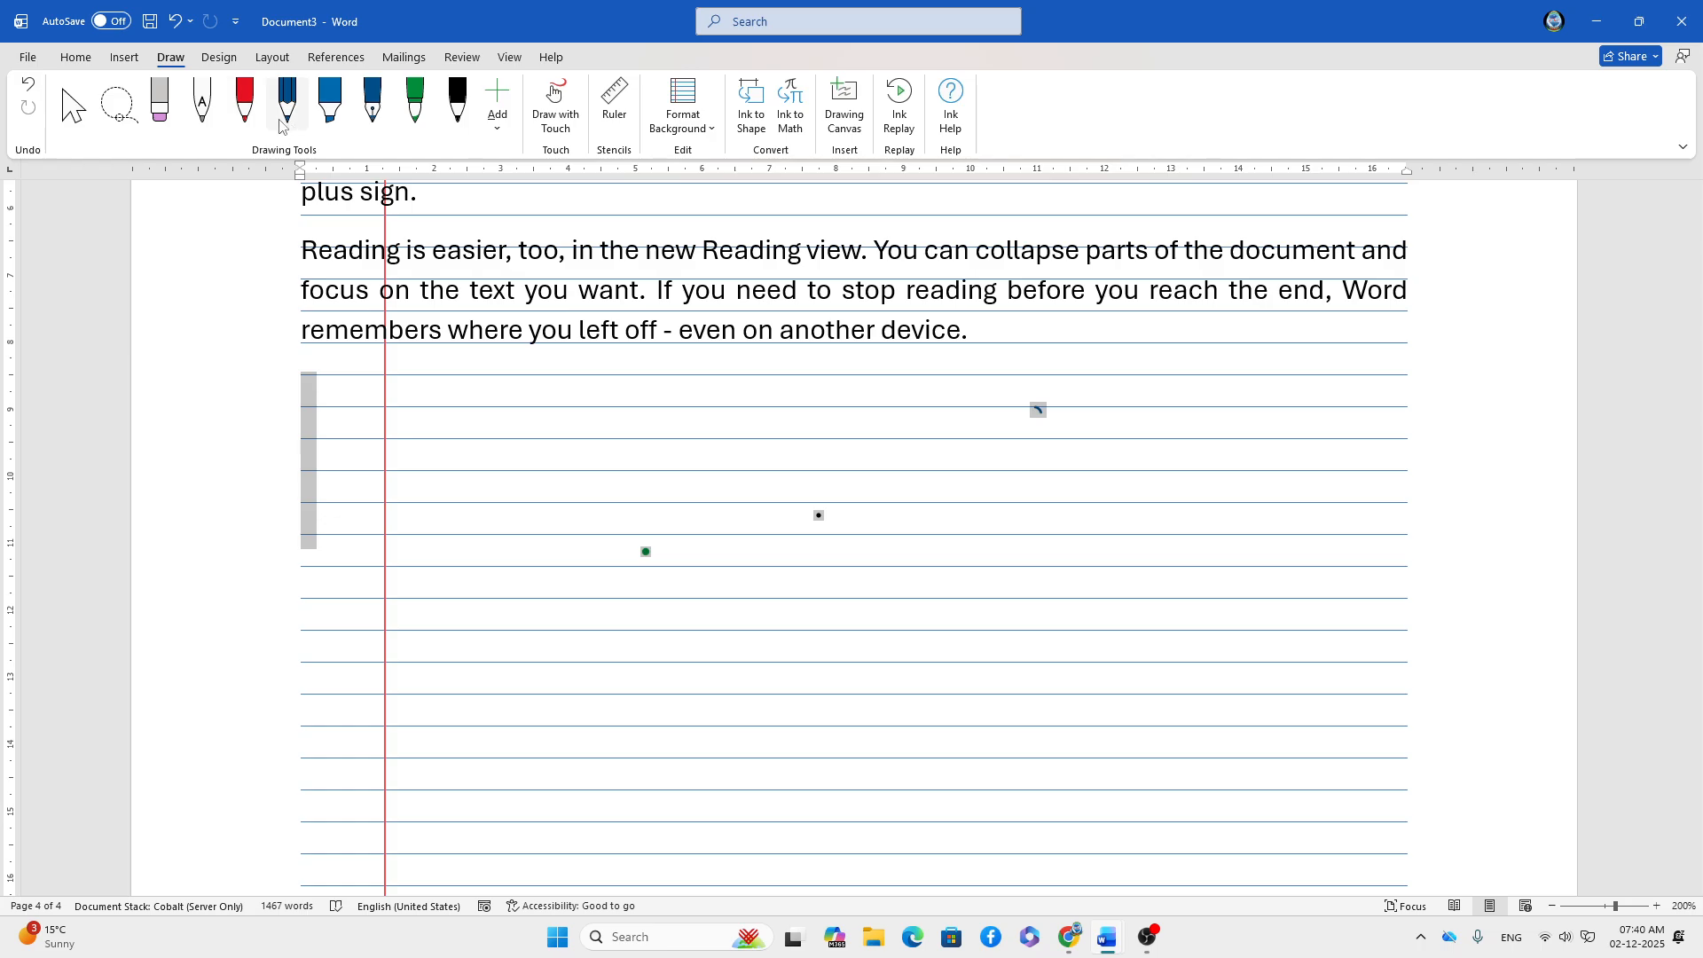
# - Change the red pen's colour to black and its thickness to the third-smallest size
pyautogui.click(248, 130)
pyautogui.click(255, 124)
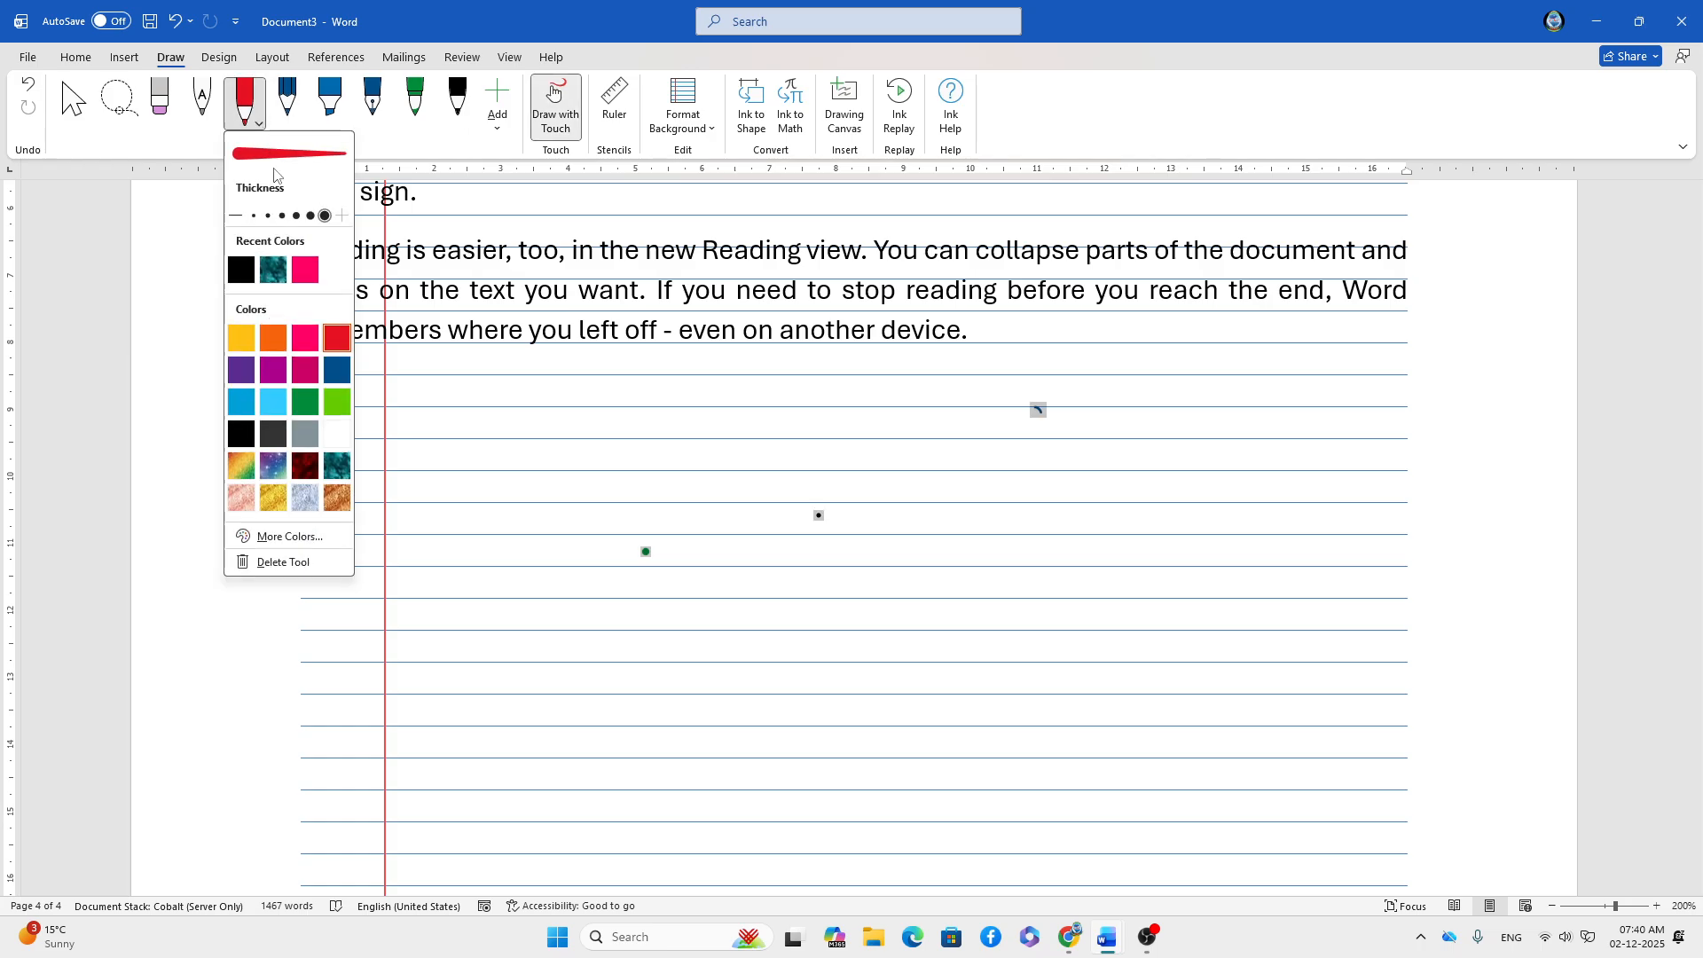
pyautogui.click(251, 277)
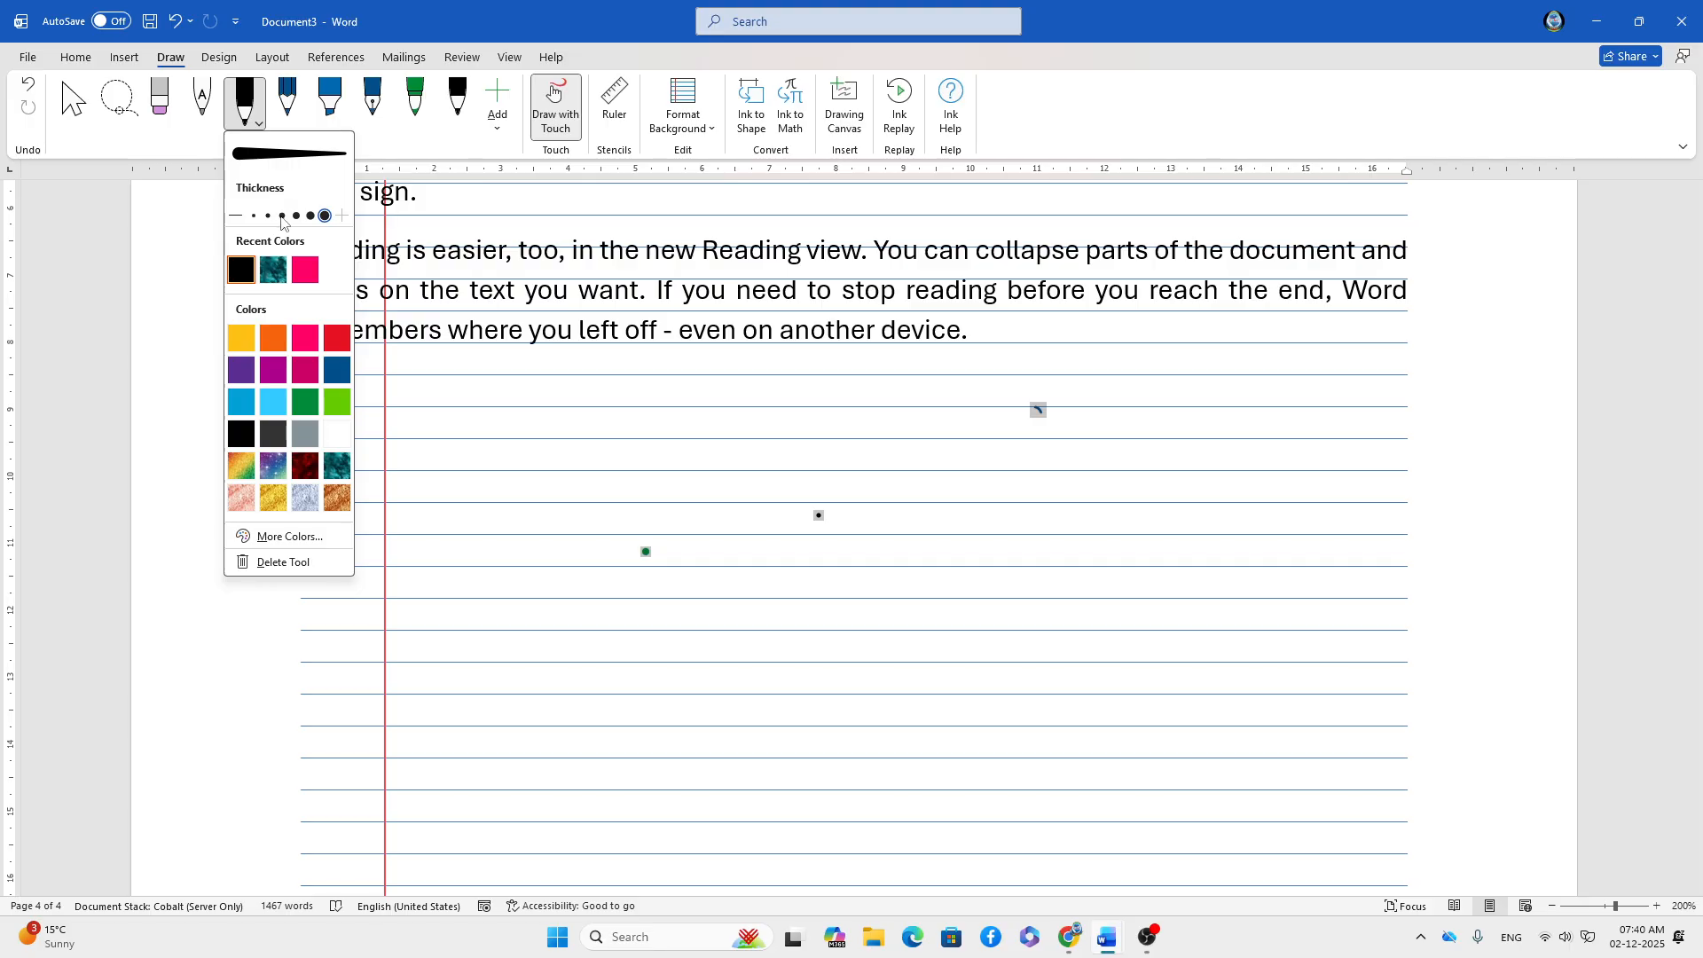
pyautogui.click(282, 216)
# - Handwrite the Hindi word "राम" in black on the blank lines below the paragraph, then erase it
pyautogui.moveTo(602, 410)
pyautogui.mouseDown()
pyautogui.moveTo(587, 448)
pyautogui.moveTo(678, 475)
pyautogui.mouseUp()
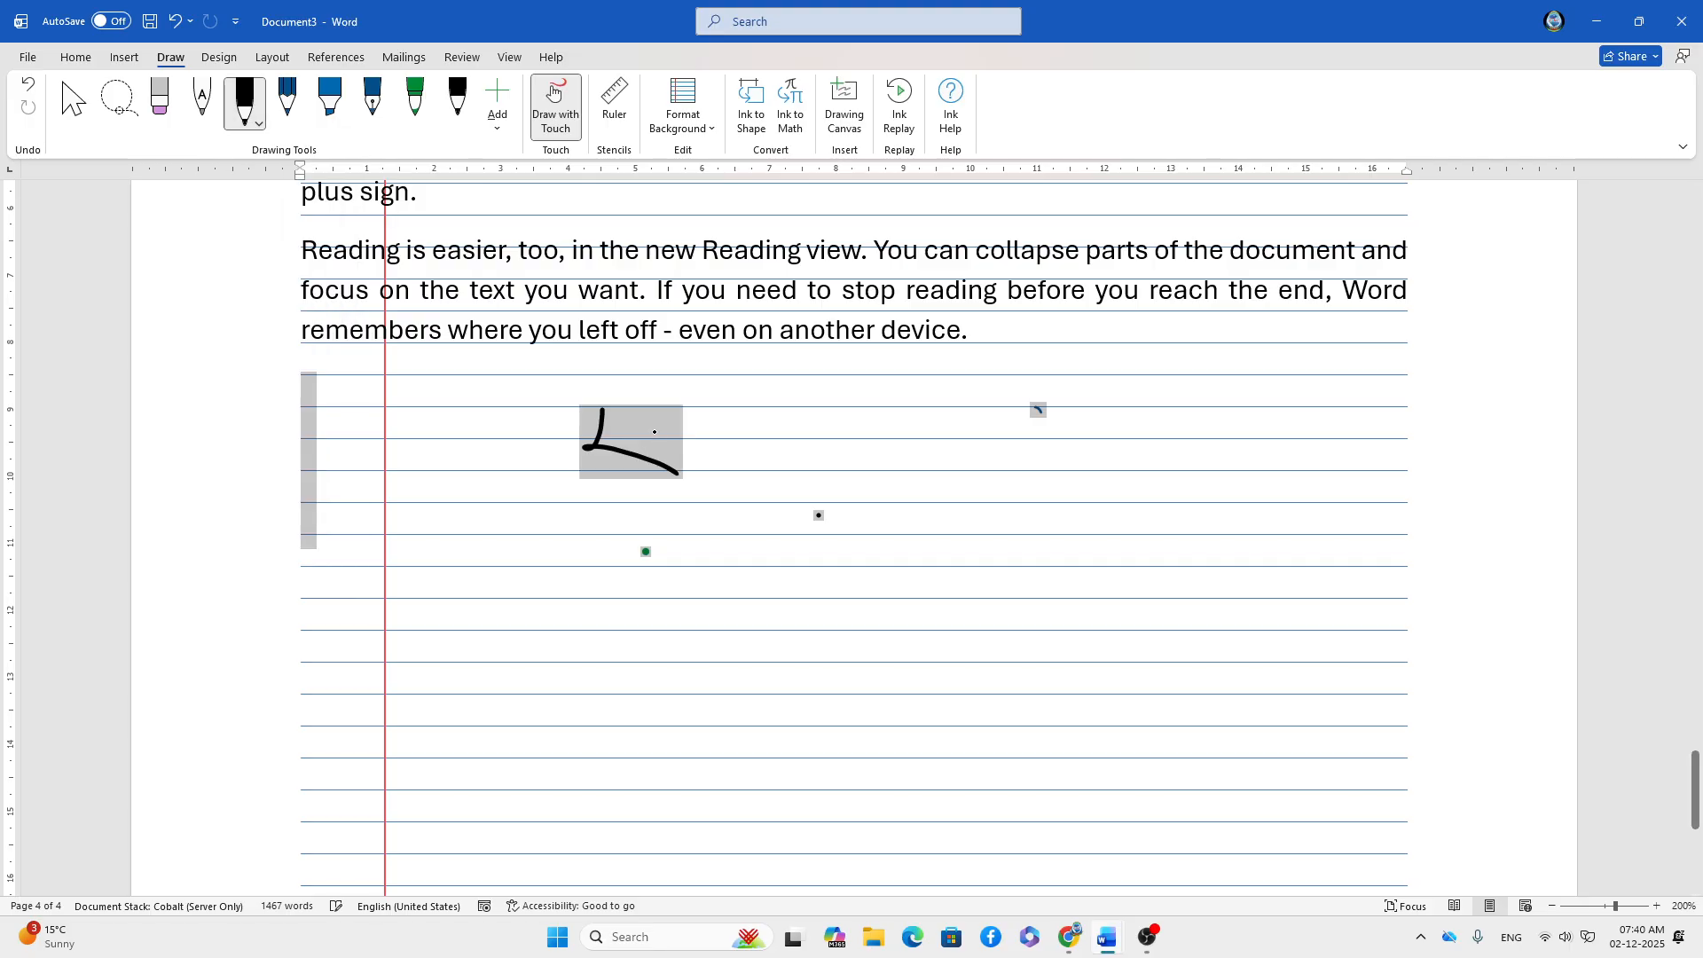
pyautogui.moveTo(648, 417)
pyautogui.mouseDown()
pyautogui.moveTo(653, 452)
pyautogui.moveTo(720, 436)
pyautogui.mouseUp()
pyautogui.moveTo(596, 410); pyautogui.dragTo(777, 415)
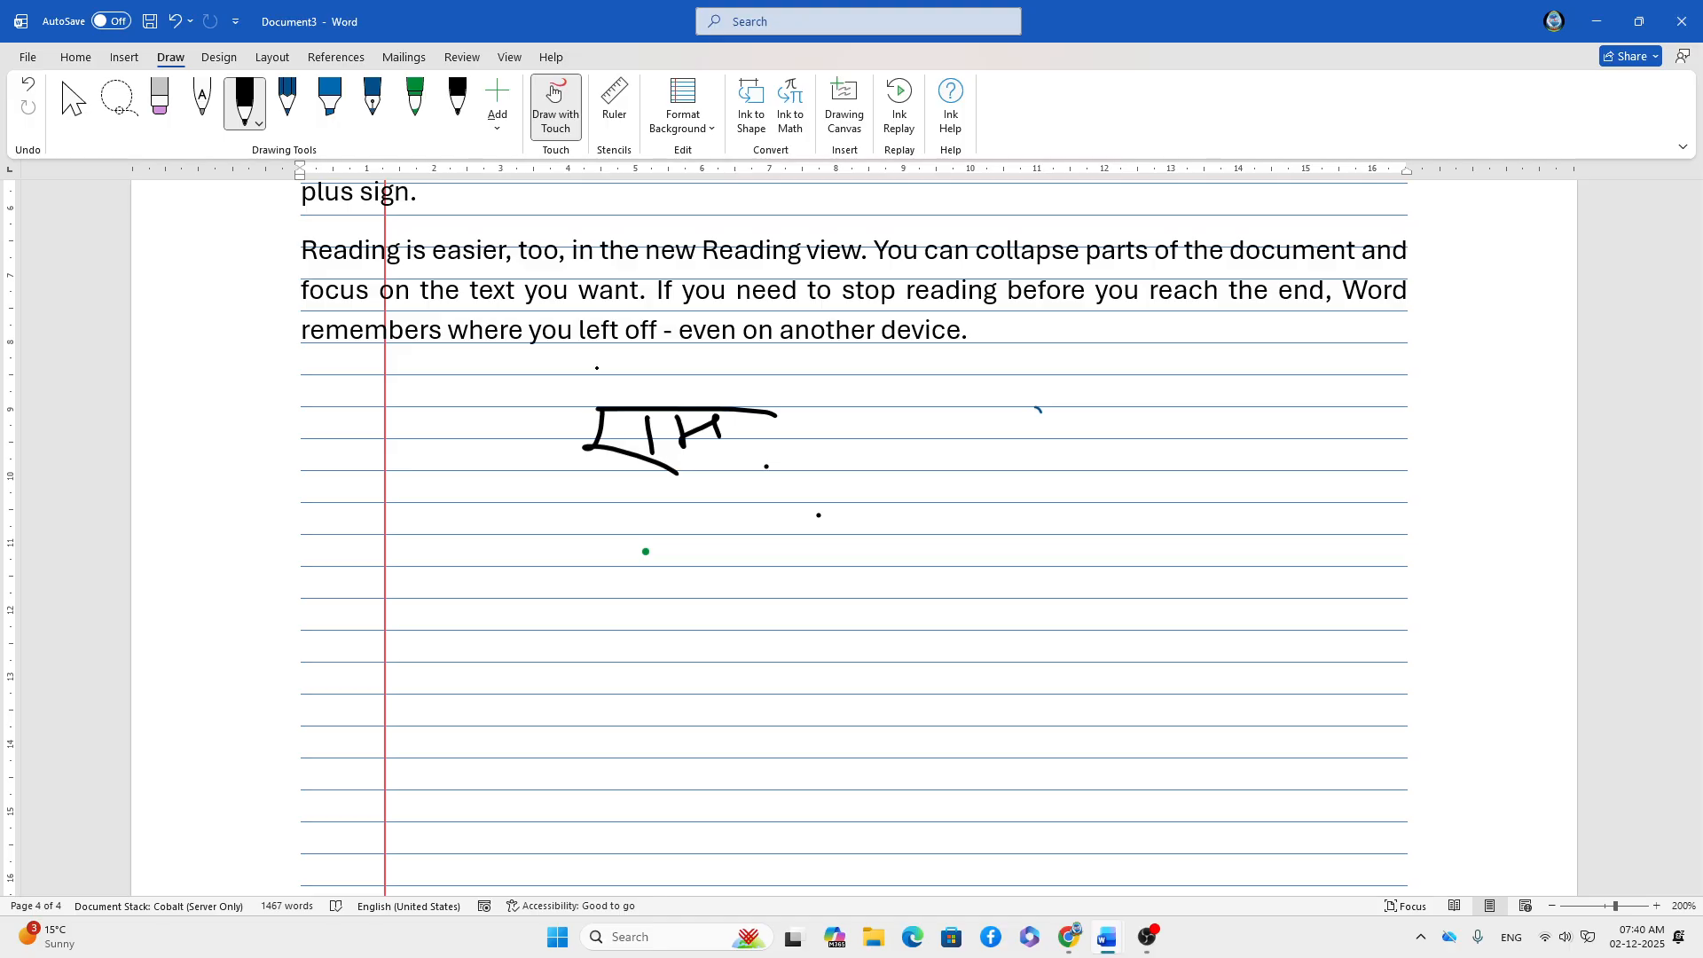
pyautogui.click(160, 100)
pyautogui.moveTo(658, 432); pyautogui.dragTo(601, 435)
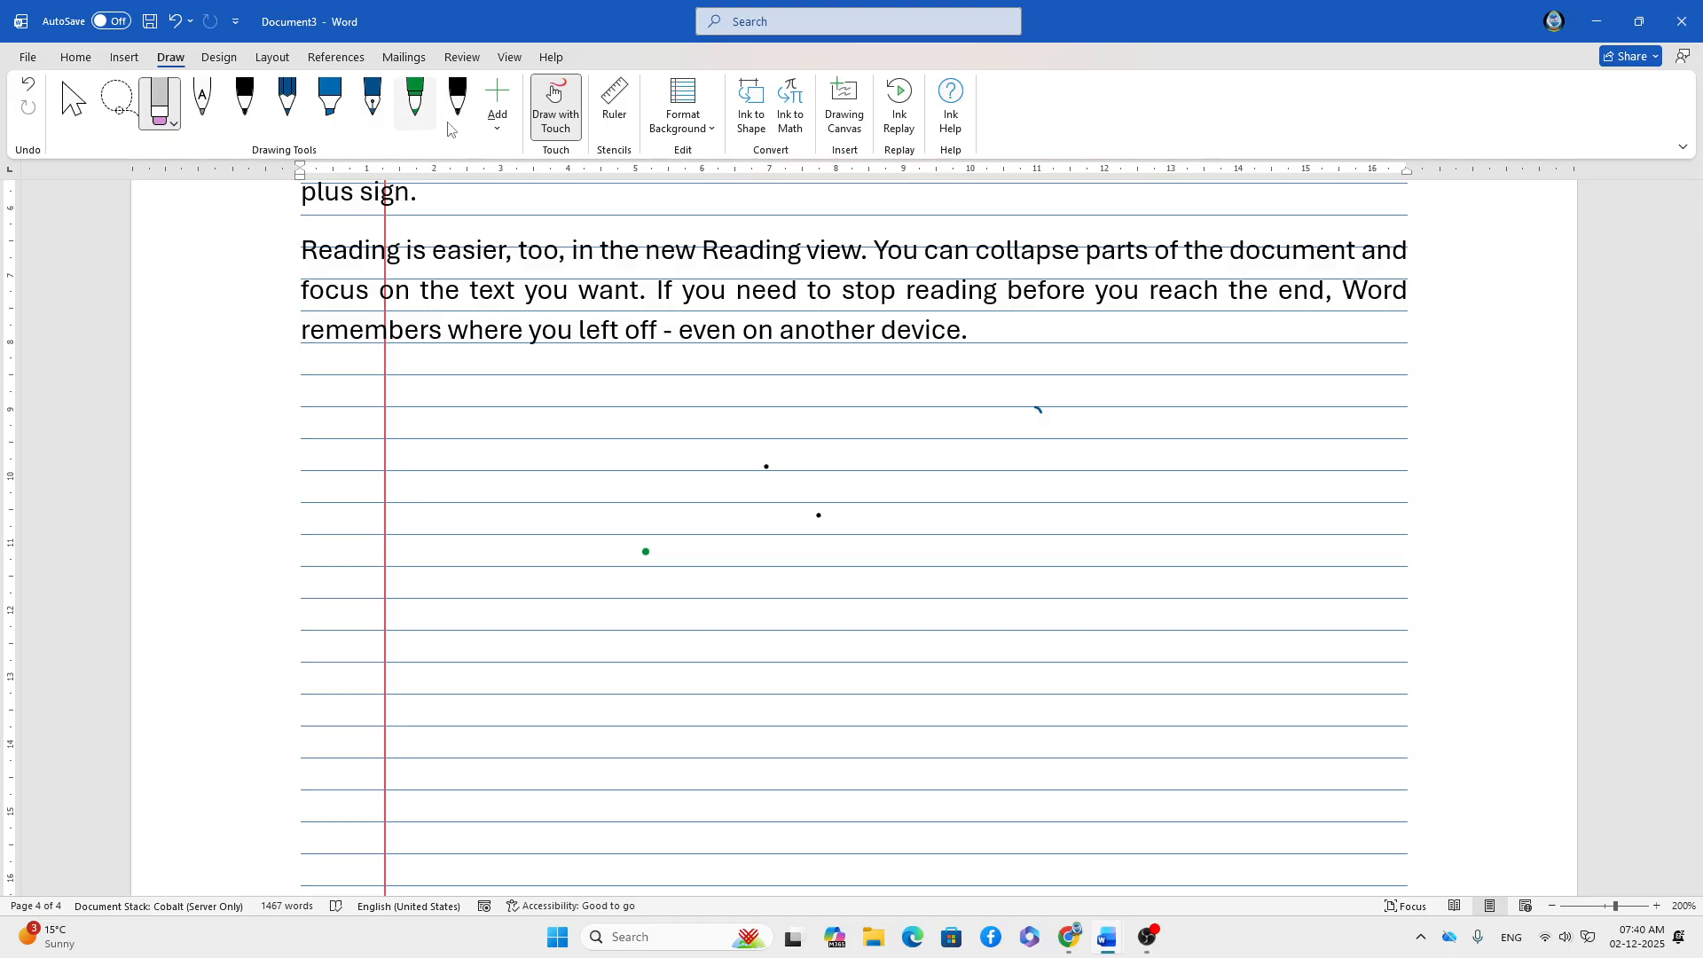
# - Switch the background to the second-narrowest rule lines, then to the third grid size, and finally set it to None
pyautogui.click(707, 131)
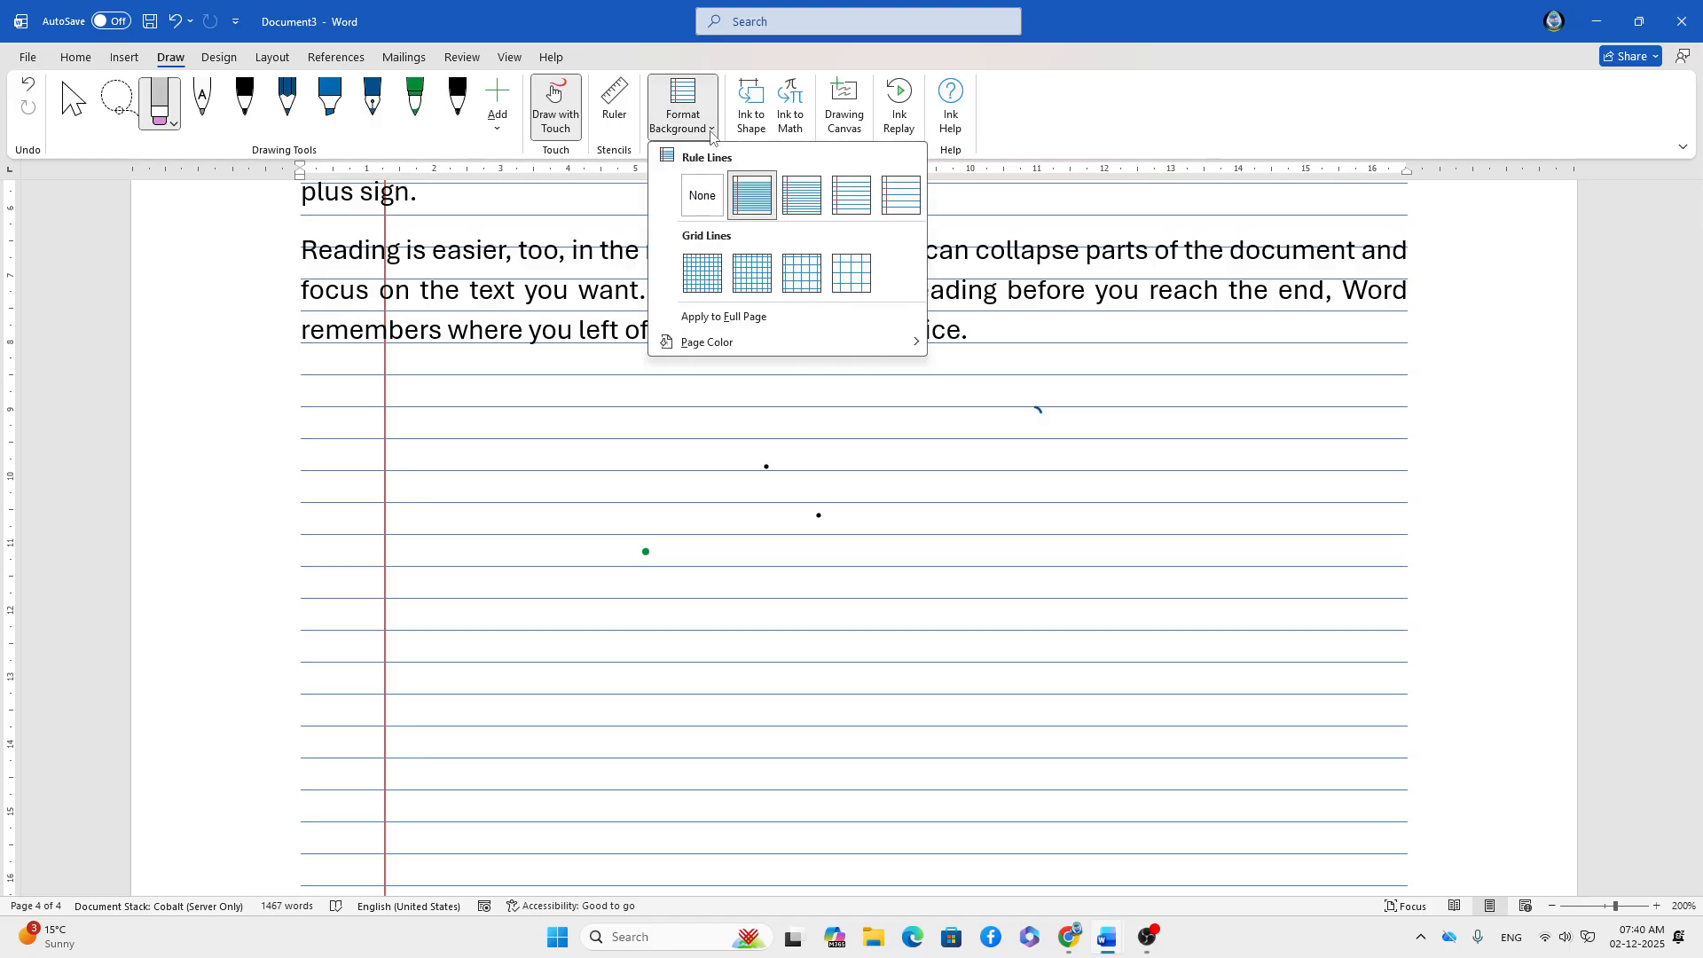
pyautogui.click(805, 195)
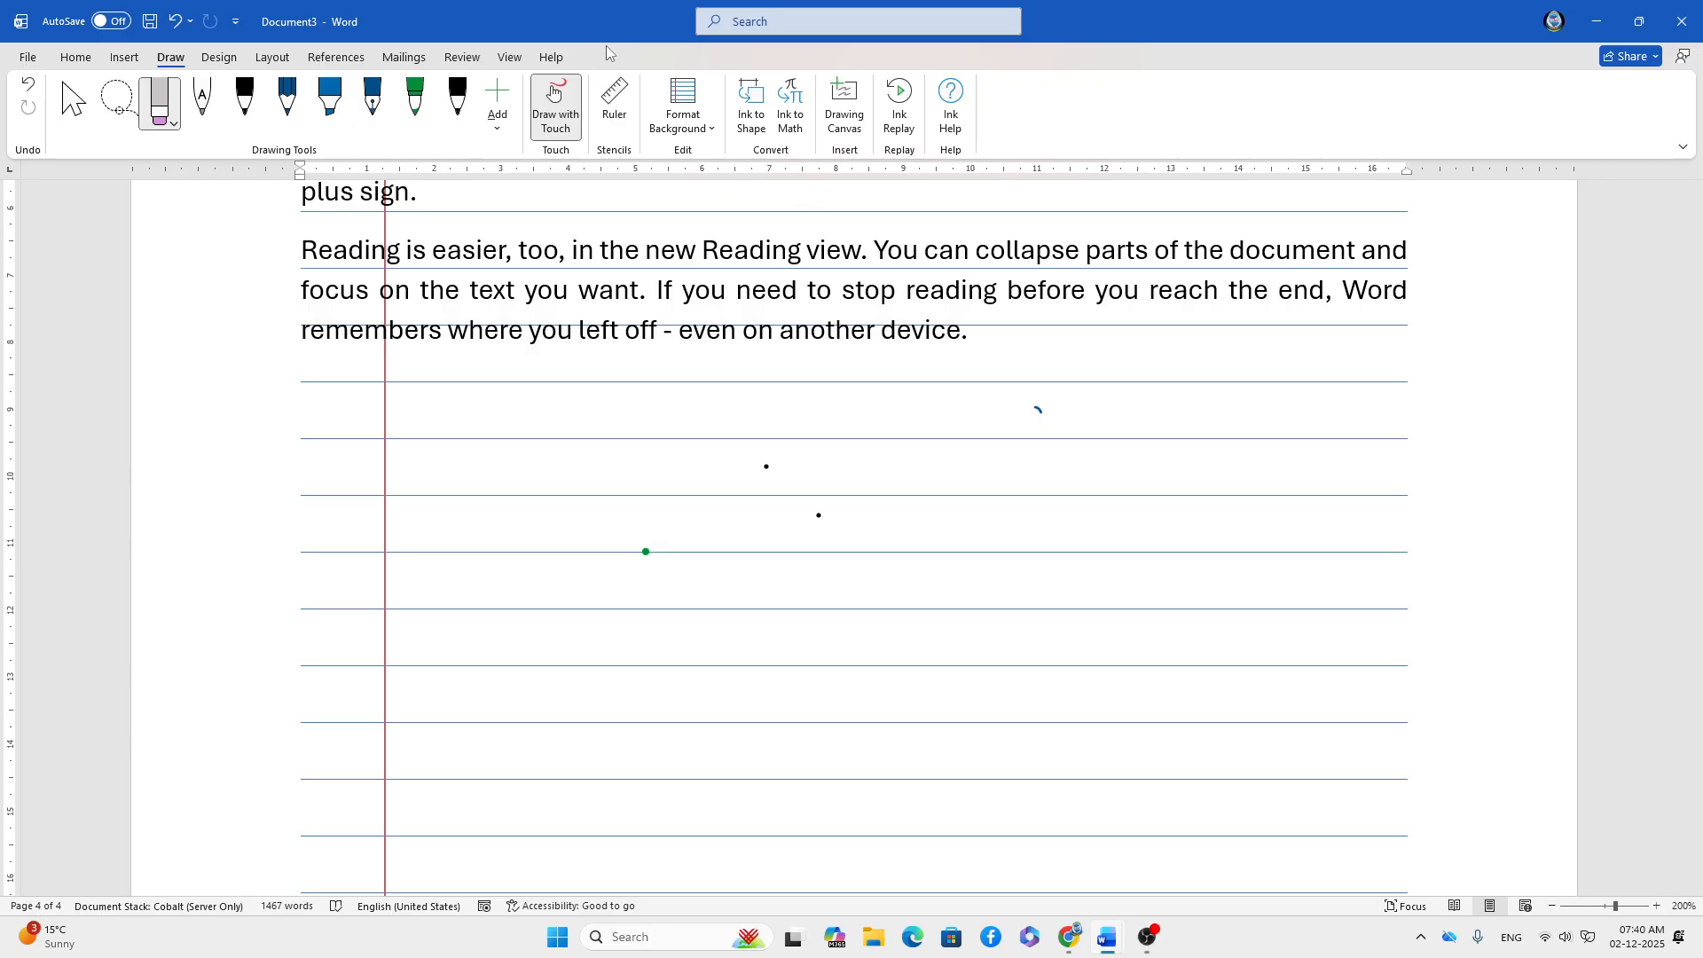
pyautogui.click(709, 133)
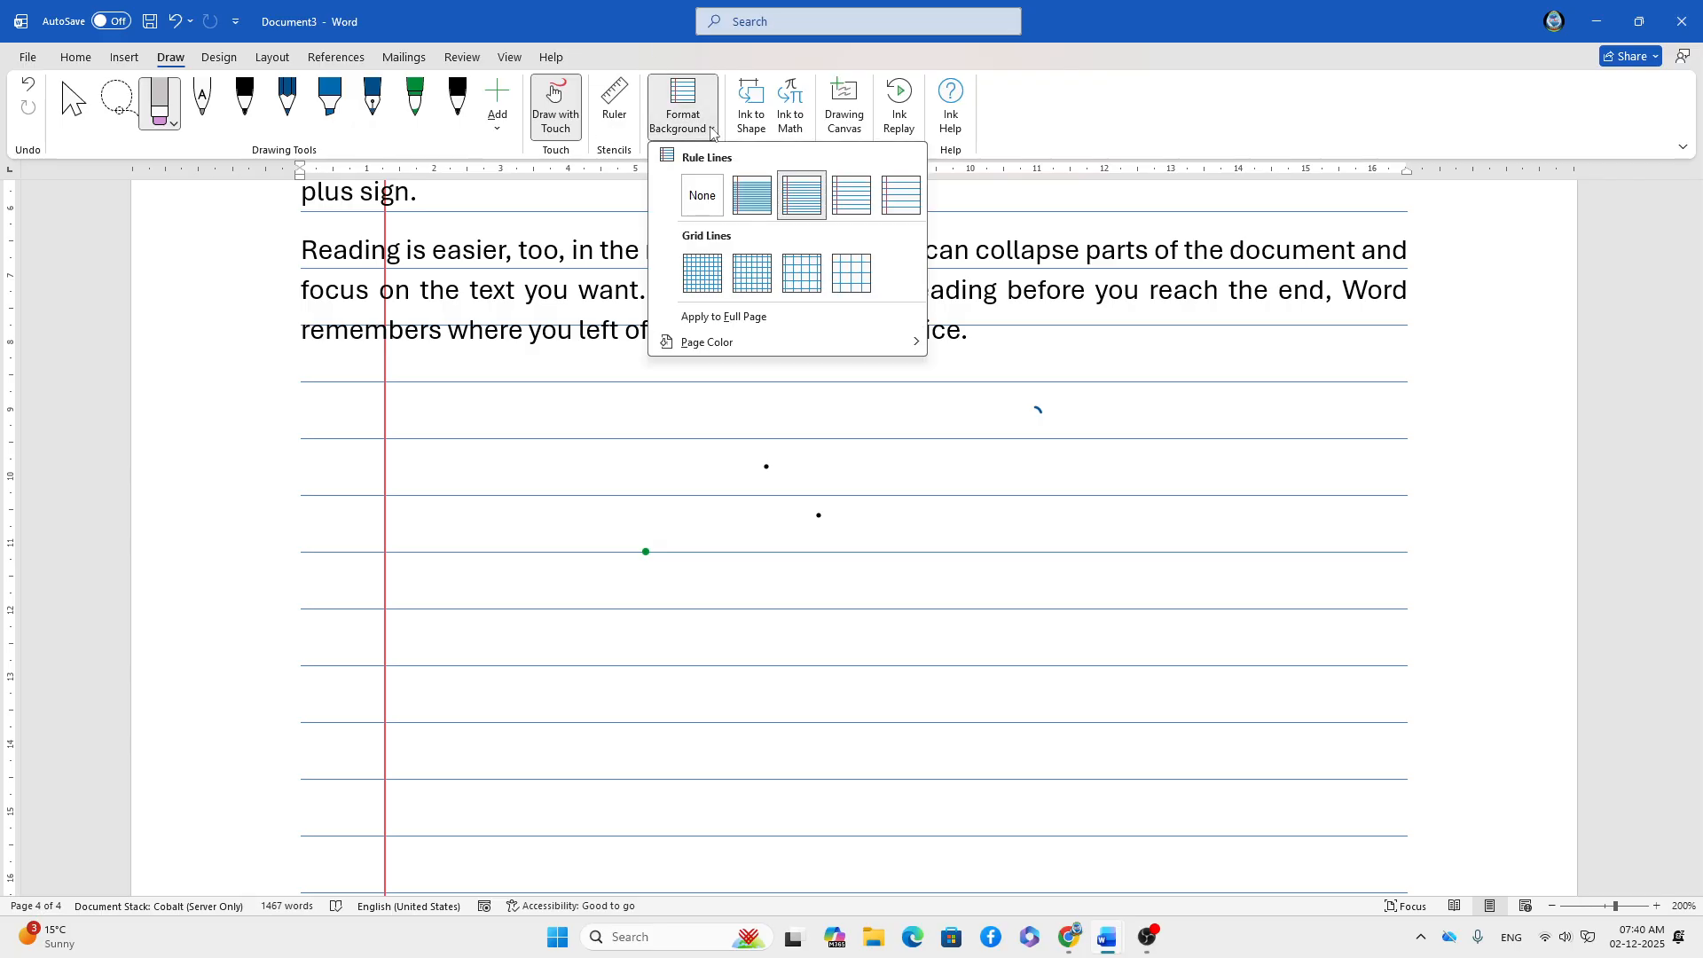
pyautogui.click(807, 268)
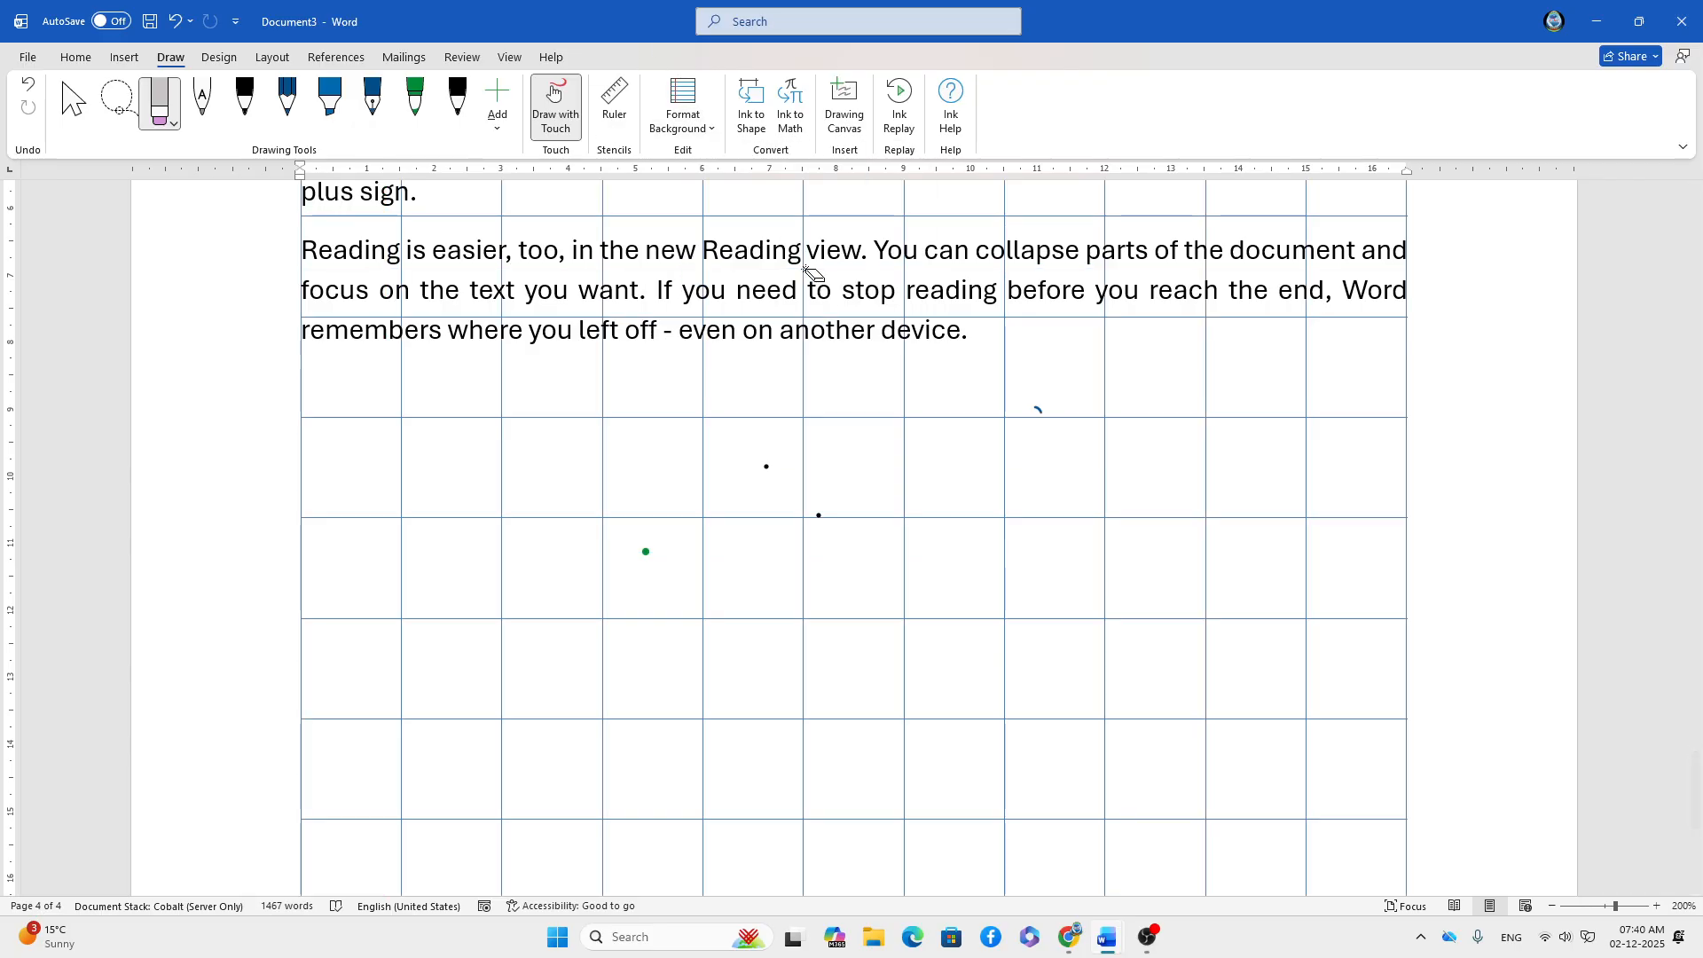
pyautogui.click(709, 133)
pyautogui.click(723, 197)
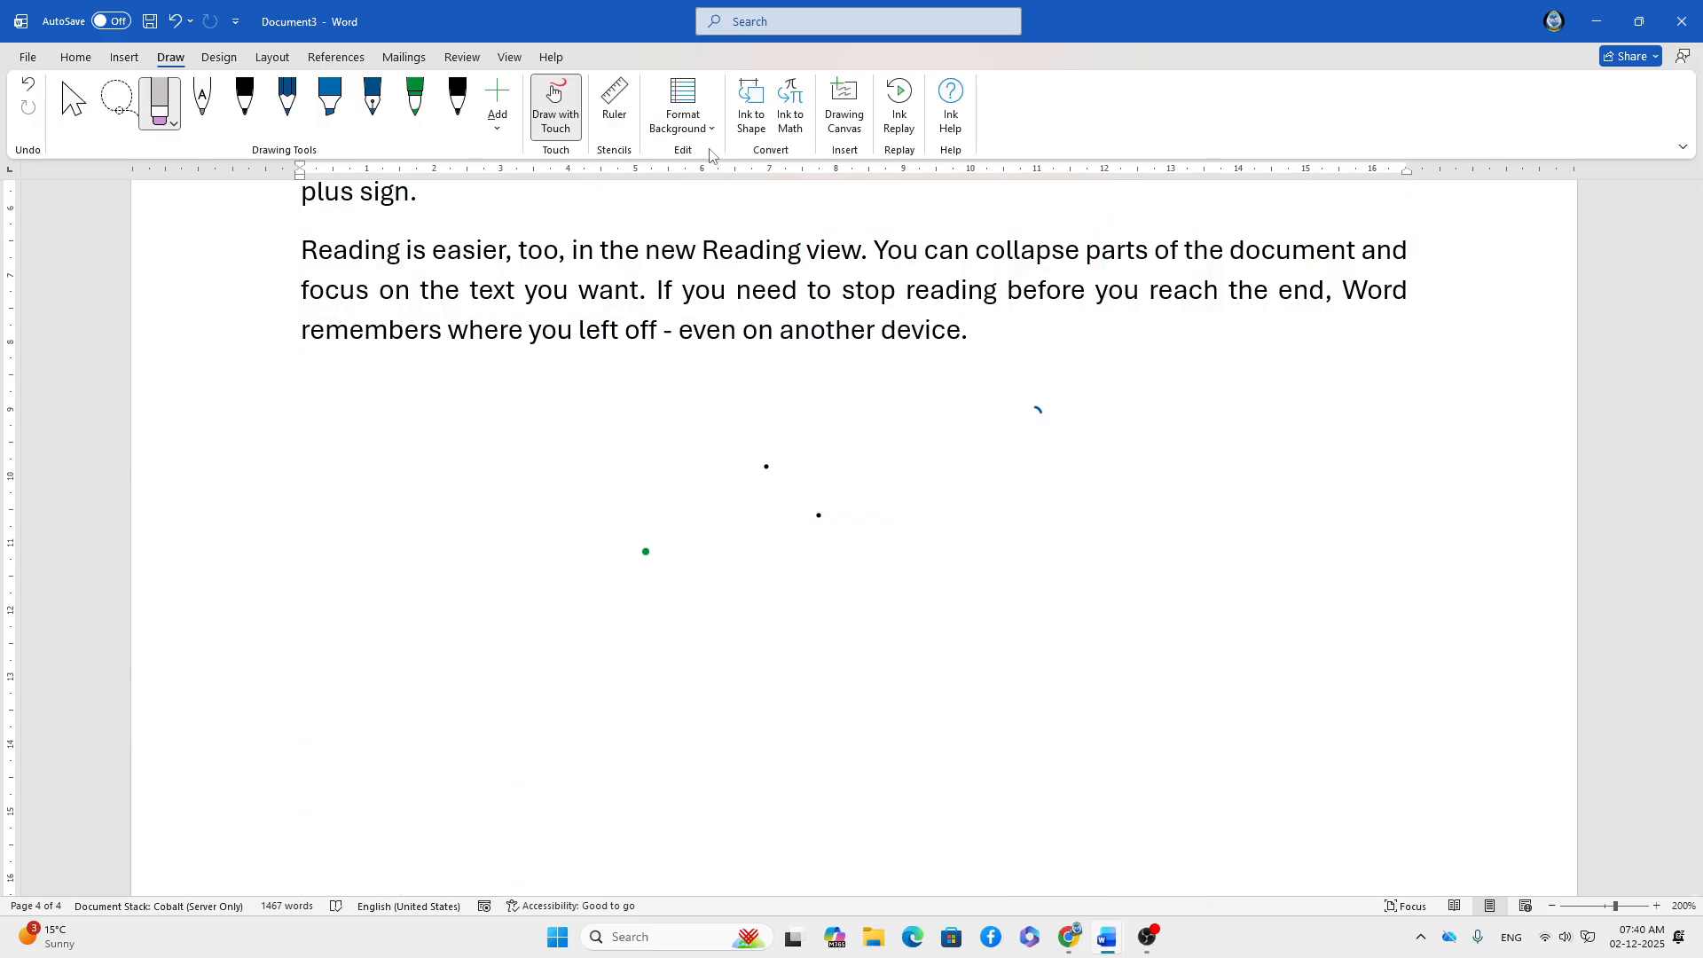
# - Apply the second-narrowest rule lines as the document background, then set the background back to None
pyautogui.click(683, 107)
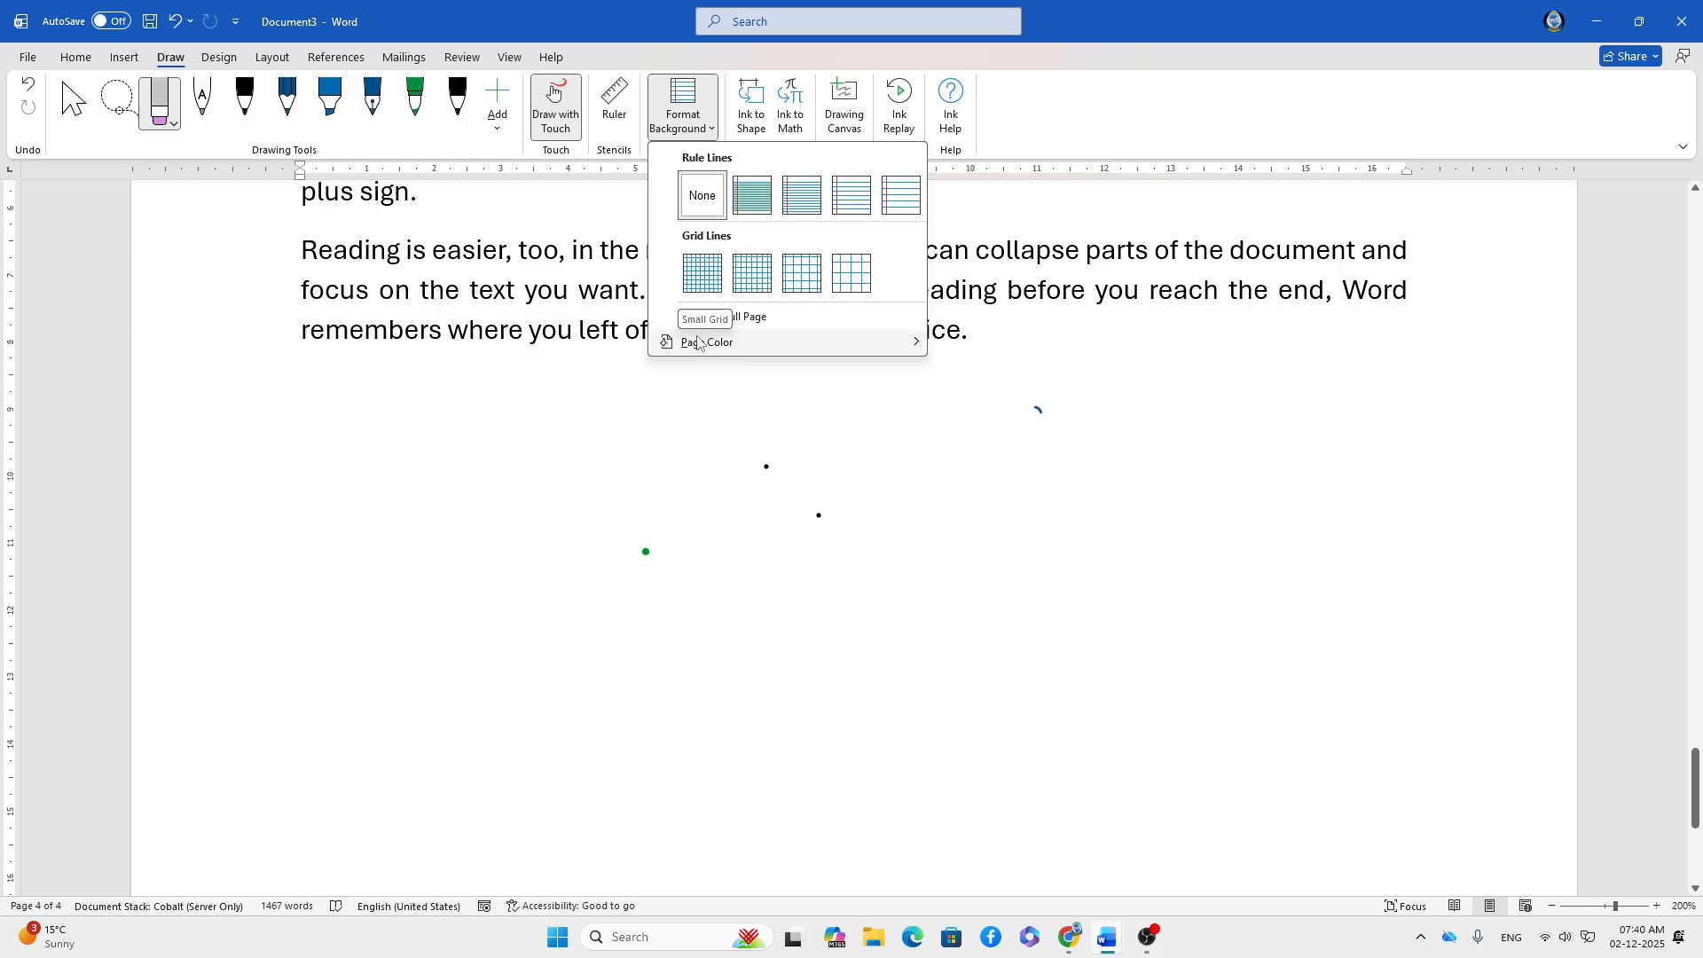
pyautogui.click(800, 199)
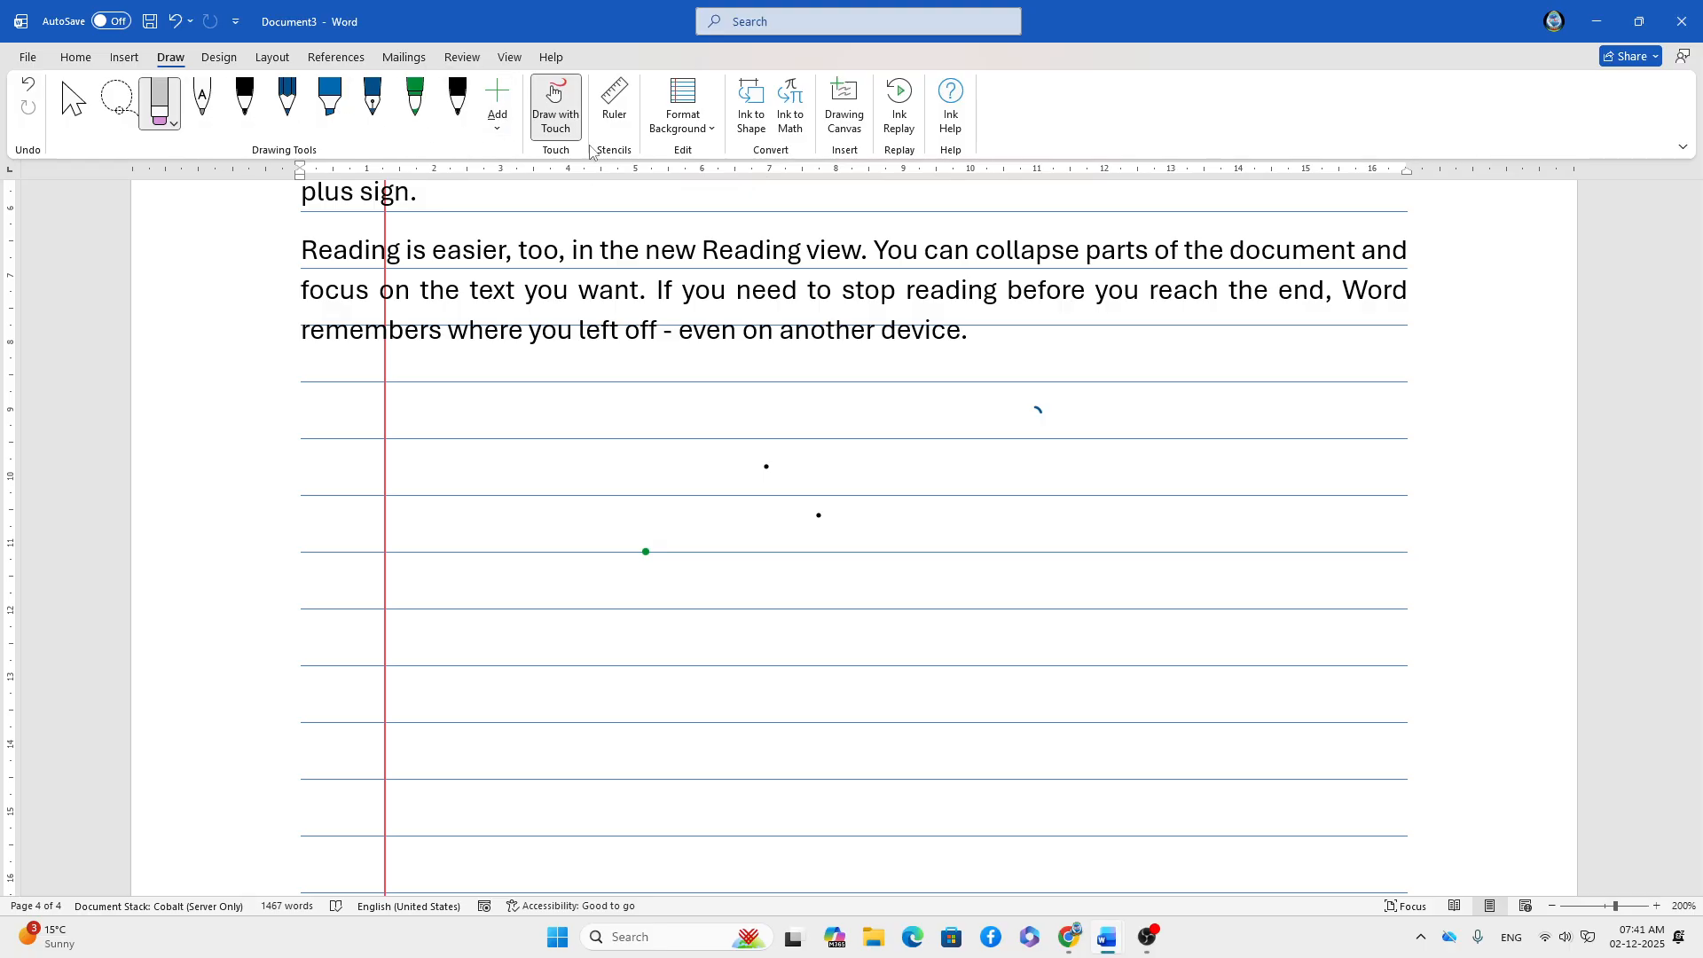
pyautogui.click(698, 126)
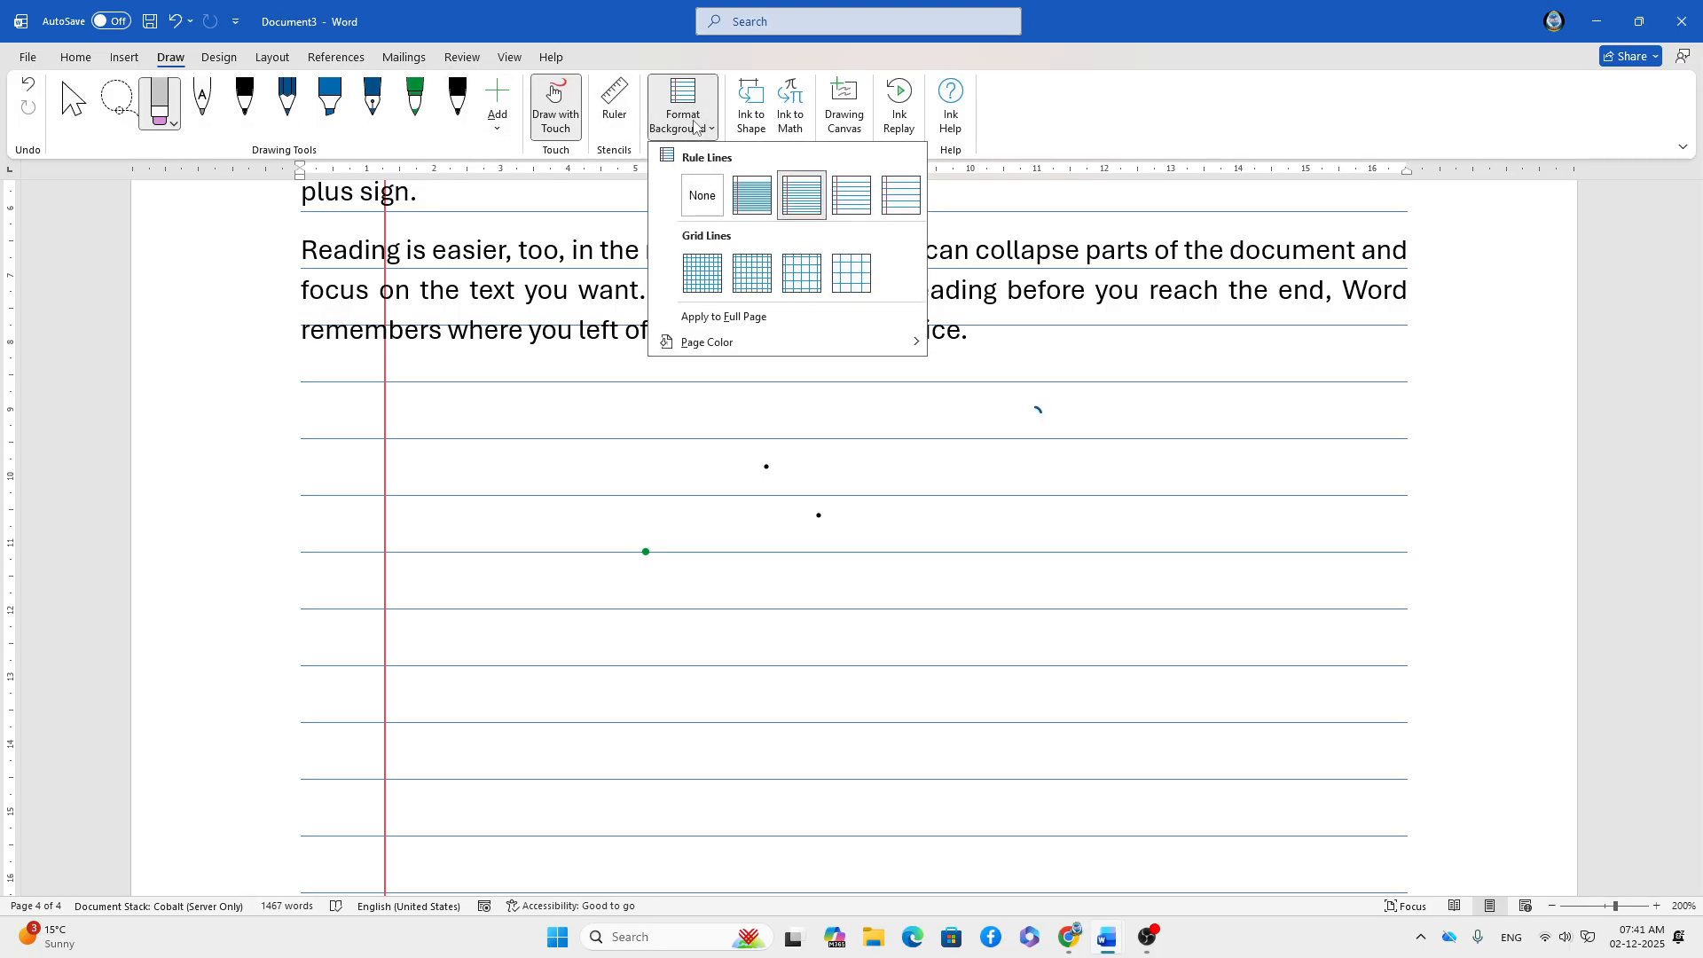
pyautogui.click(697, 198)
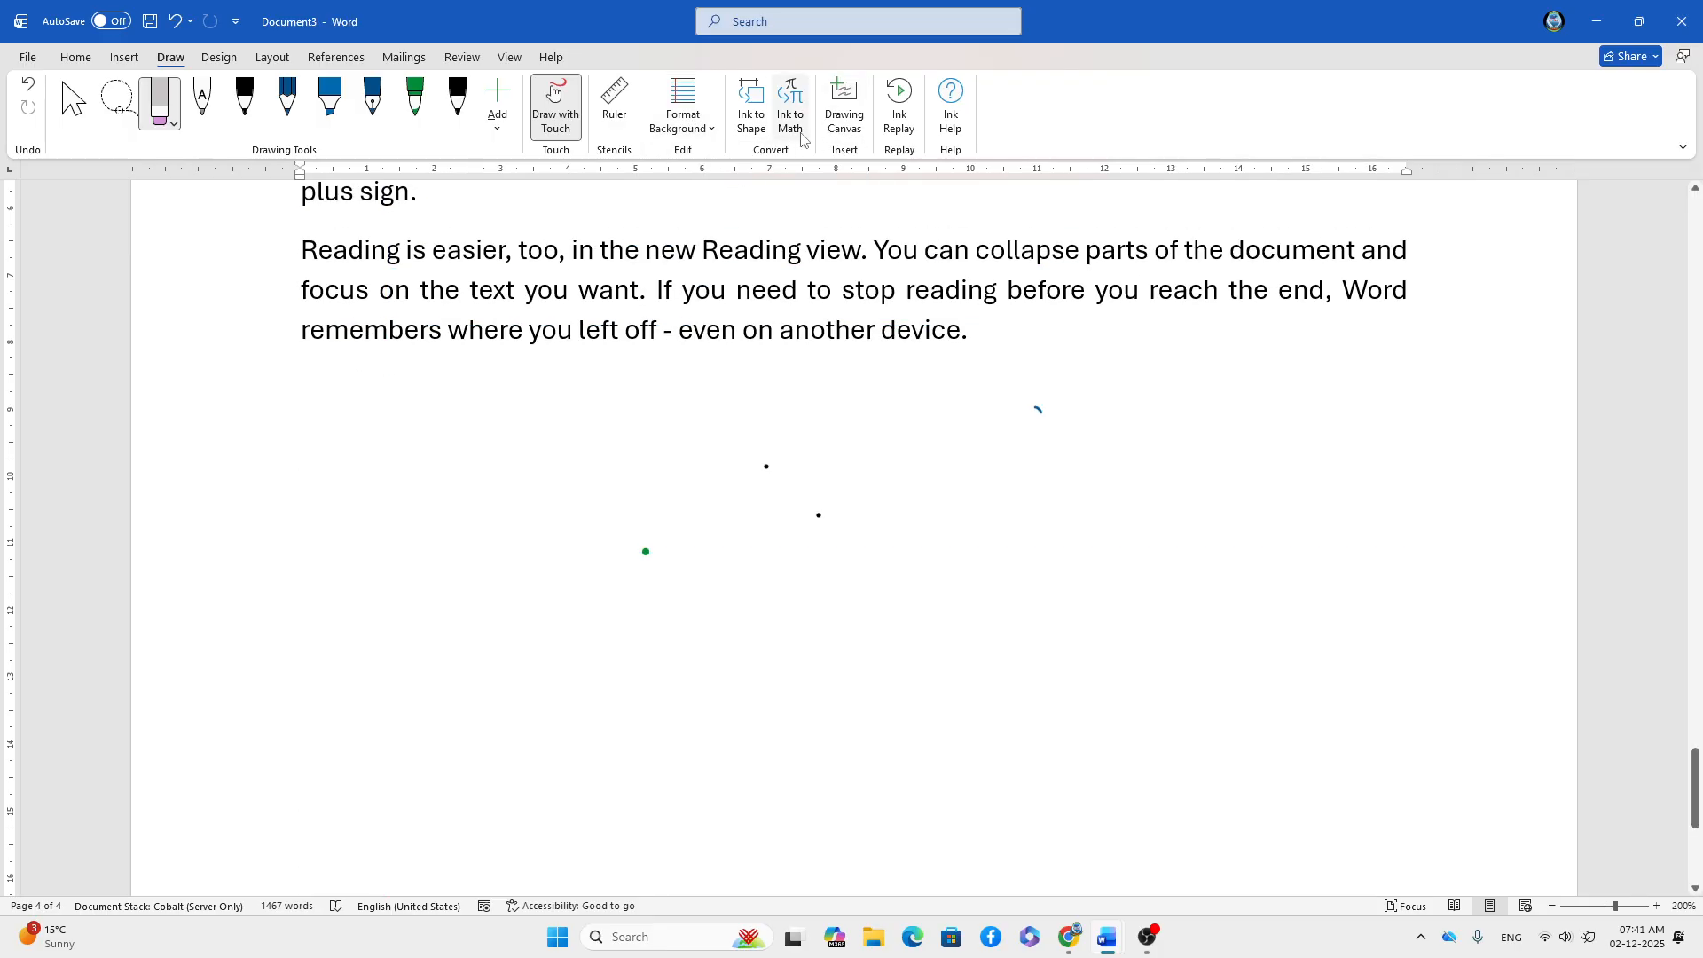
# - Turn on Ink to Shape and set the black pen's thickness to the second-smallest size
pyautogui.click(754, 120)
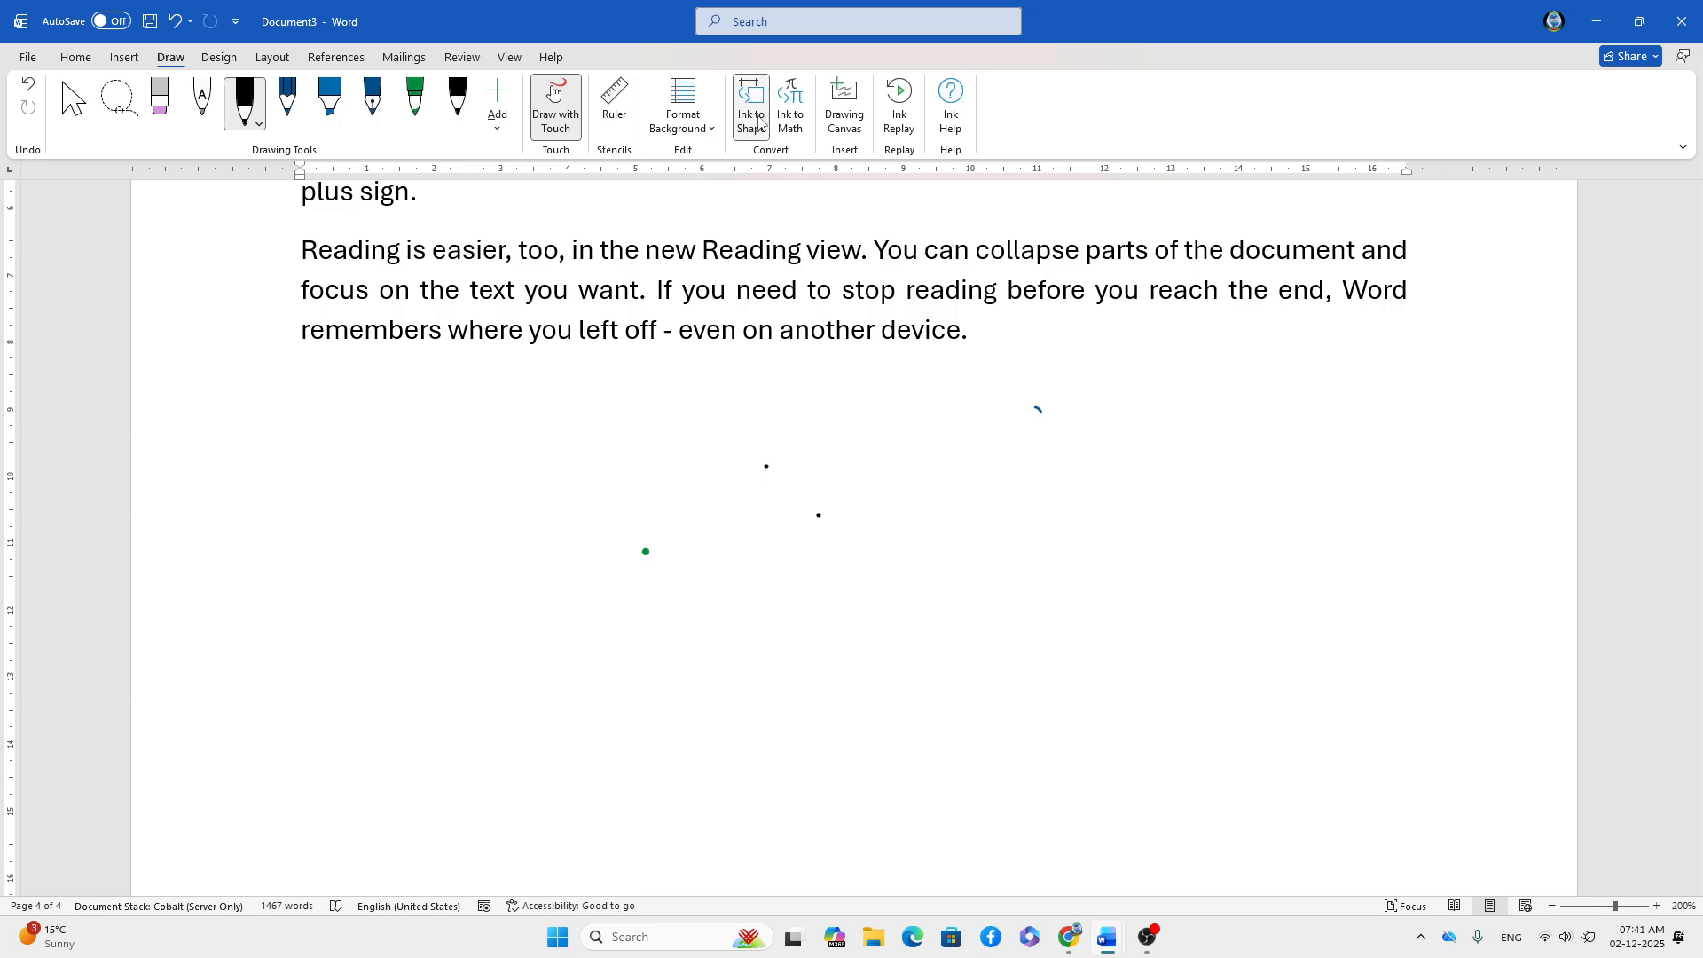
pyautogui.click(258, 124)
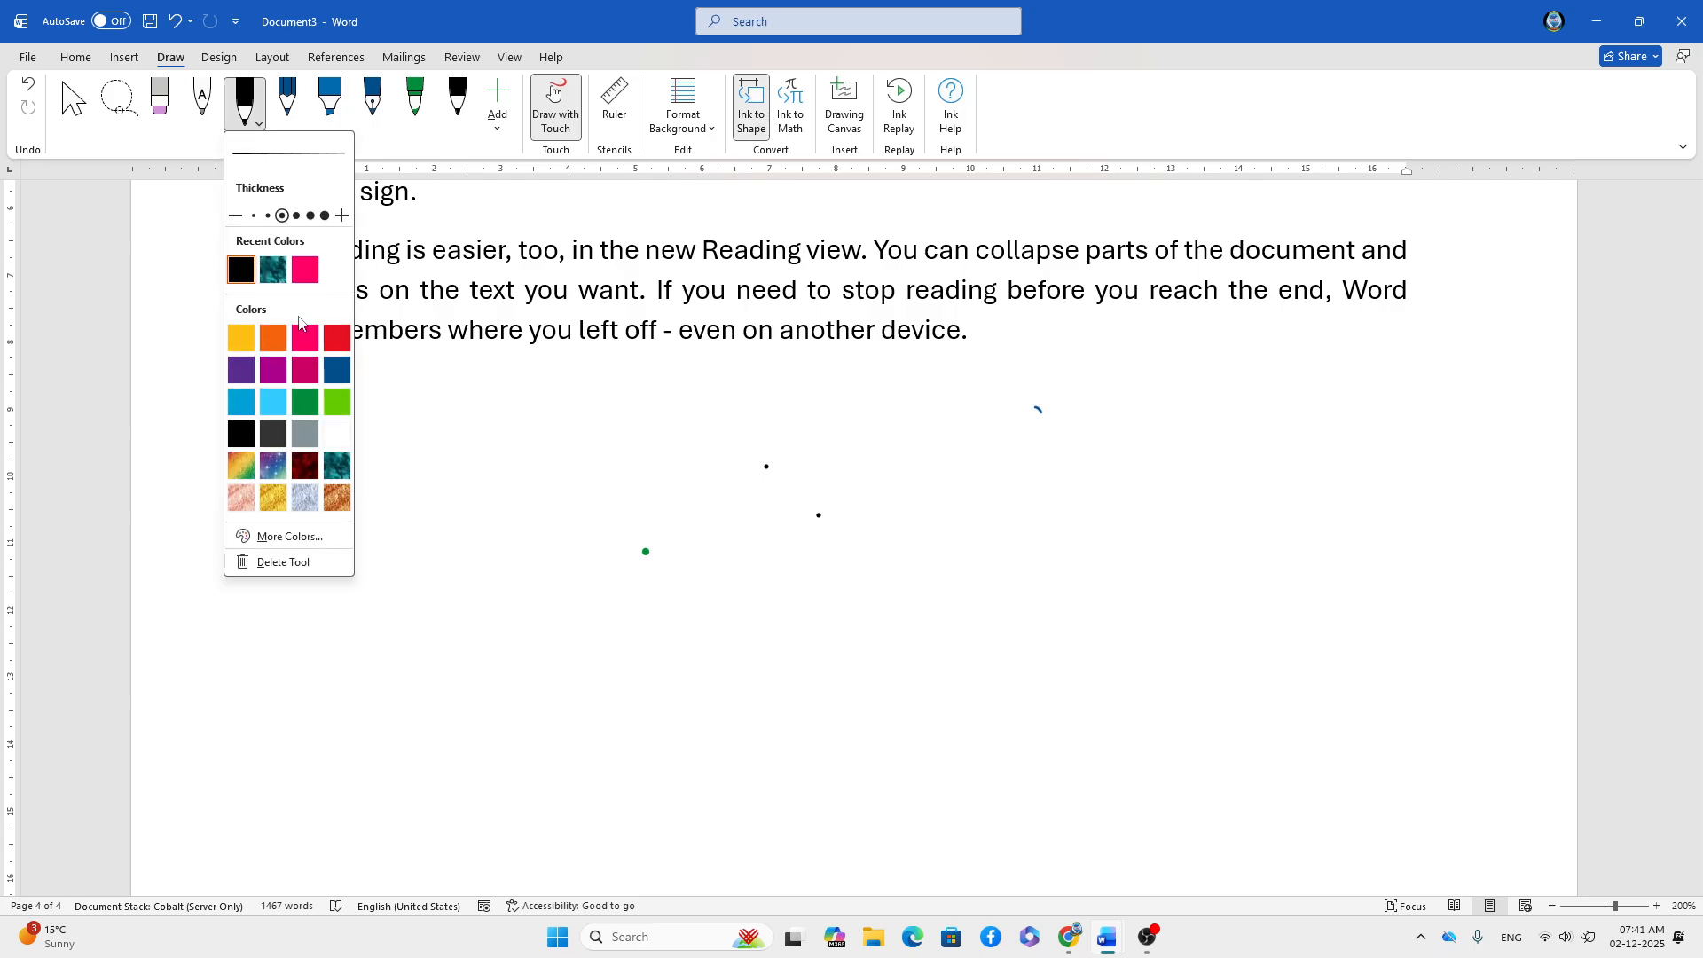
pyautogui.click(268, 215)
# - Try drawing several black freehand shapes below the last paragraph with Ink to Shape
pyautogui.moveTo(500, 486)
pyautogui.mouseDown()
pyautogui.moveTo(593, 504)
pyautogui.moveTo(540, 532)
pyautogui.mouseUp()
pyautogui.click(747, 528)
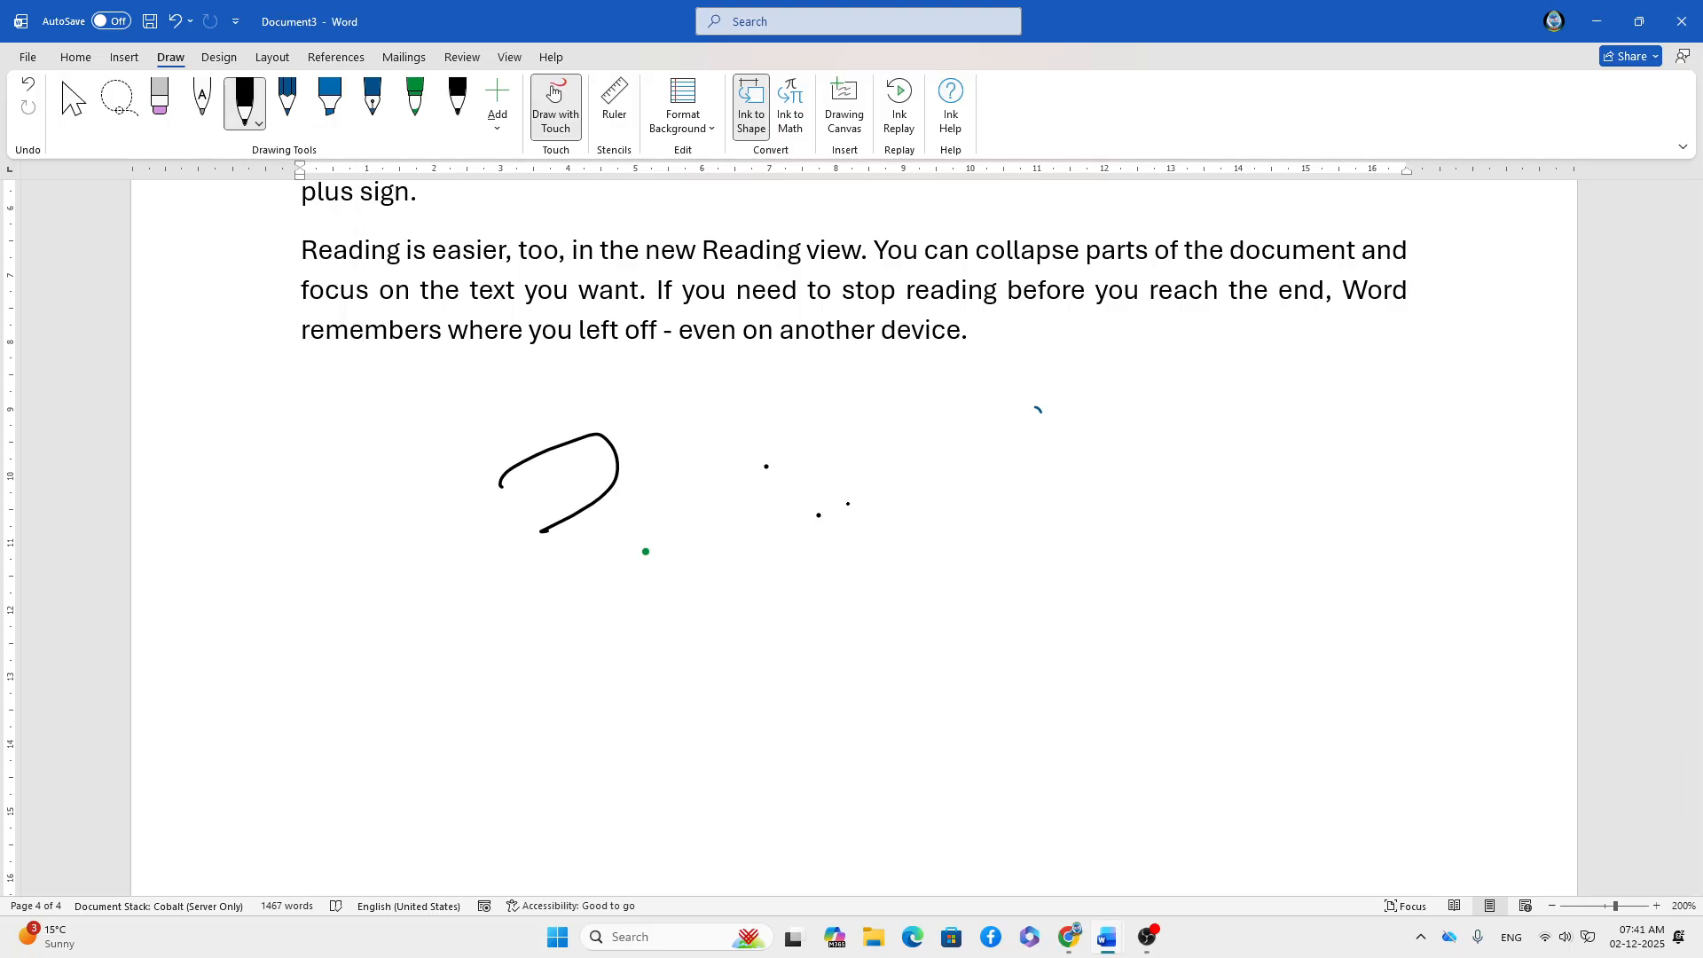
pyautogui.moveTo(950, 455); pyautogui.dragTo(968, 511)
pyautogui.moveTo(809, 589)
pyautogui.mouseDown()
pyautogui.moveTo(822, 578)
pyautogui.moveTo(829, 628)
pyautogui.moveTo(898, 694)
pyautogui.moveTo(929, 609)
pyautogui.moveTo(893, 639)
pyautogui.mouseUp()
pyautogui.moveTo(949, 589); pyautogui.dragTo(948, 707)
pyautogui.moveTo(706, 660)
pyautogui.mouseDown()
pyautogui.moveTo(749, 580)
pyautogui.moveTo(718, 626)
pyautogui.moveTo(832, 683)
pyautogui.moveTo(843, 624)
pyautogui.moveTo(887, 592)
pyautogui.moveTo(922, 614)
pyautogui.moveTo(952, 551)
pyautogui.moveTo(981, 604)
pyautogui.moveTo(1066, 621)
pyautogui.mouseUp()
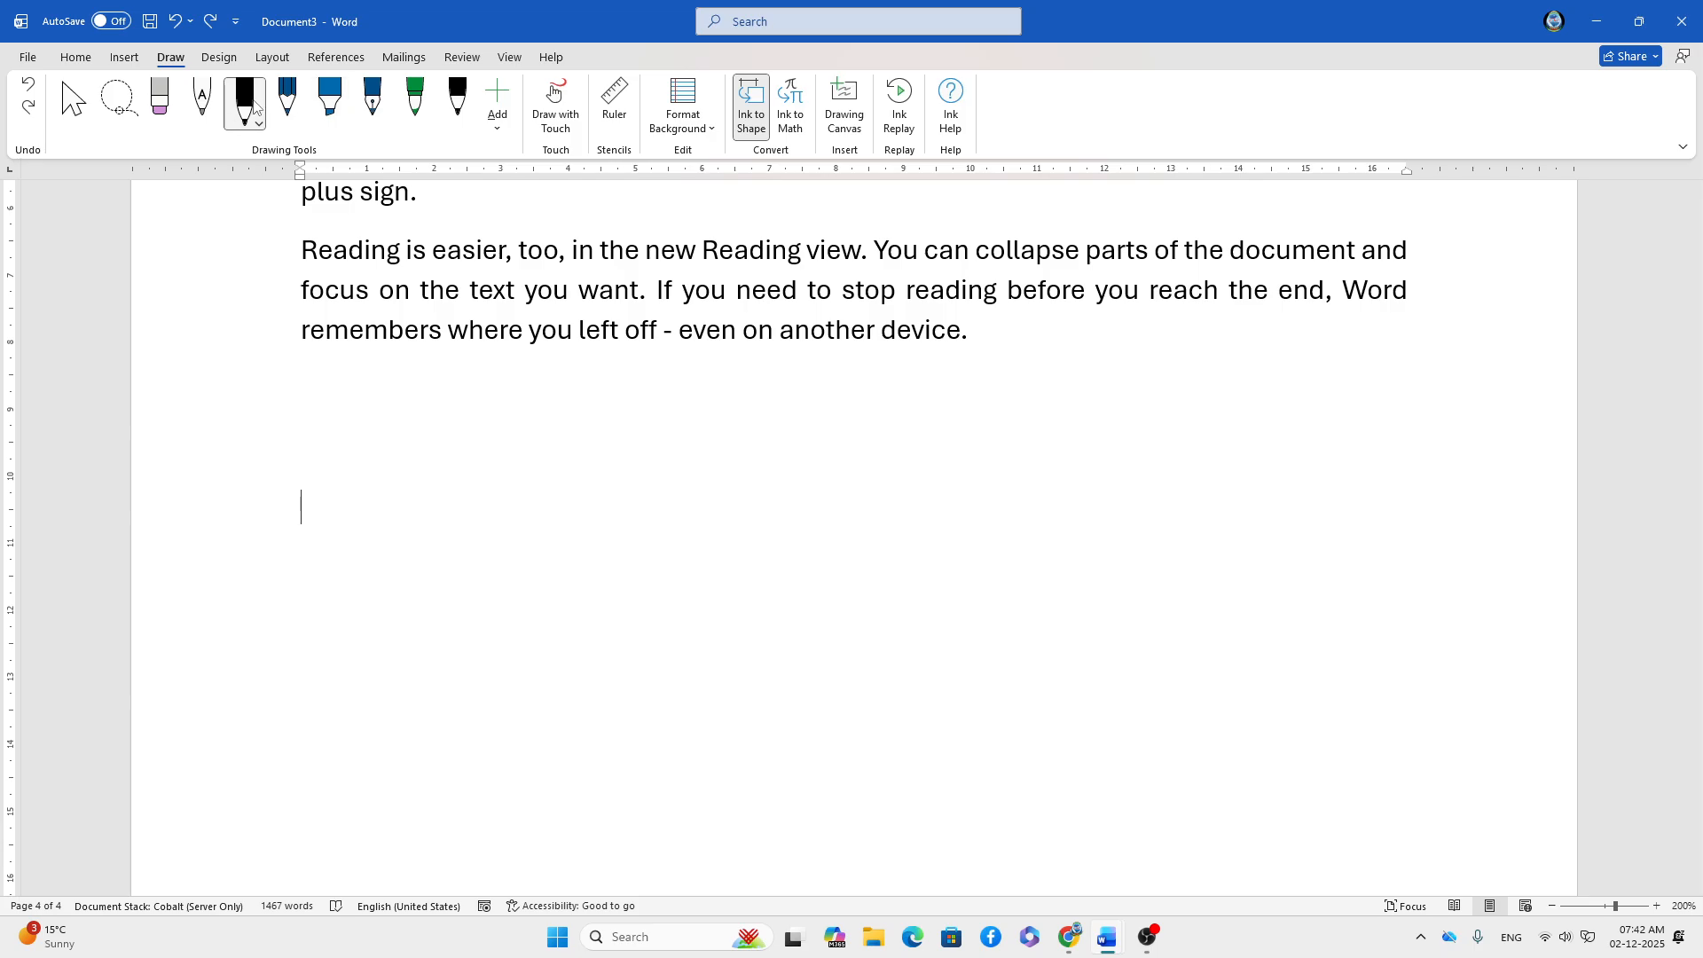
# - Draw a curved blue pencil stroke below the paragraph and a black Ink to Shape circle beside it
pyautogui.click(287, 102)
pyautogui.moveTo(524, 628)
pyautogui.mouseDown()
pyautogui.moveTo(645, 486)
pyautogui.moveTo(786, 502)
pyautogui.moveTo(766, 488)
pyautogui.mouseUp()
pyautogui.click(245, 102)
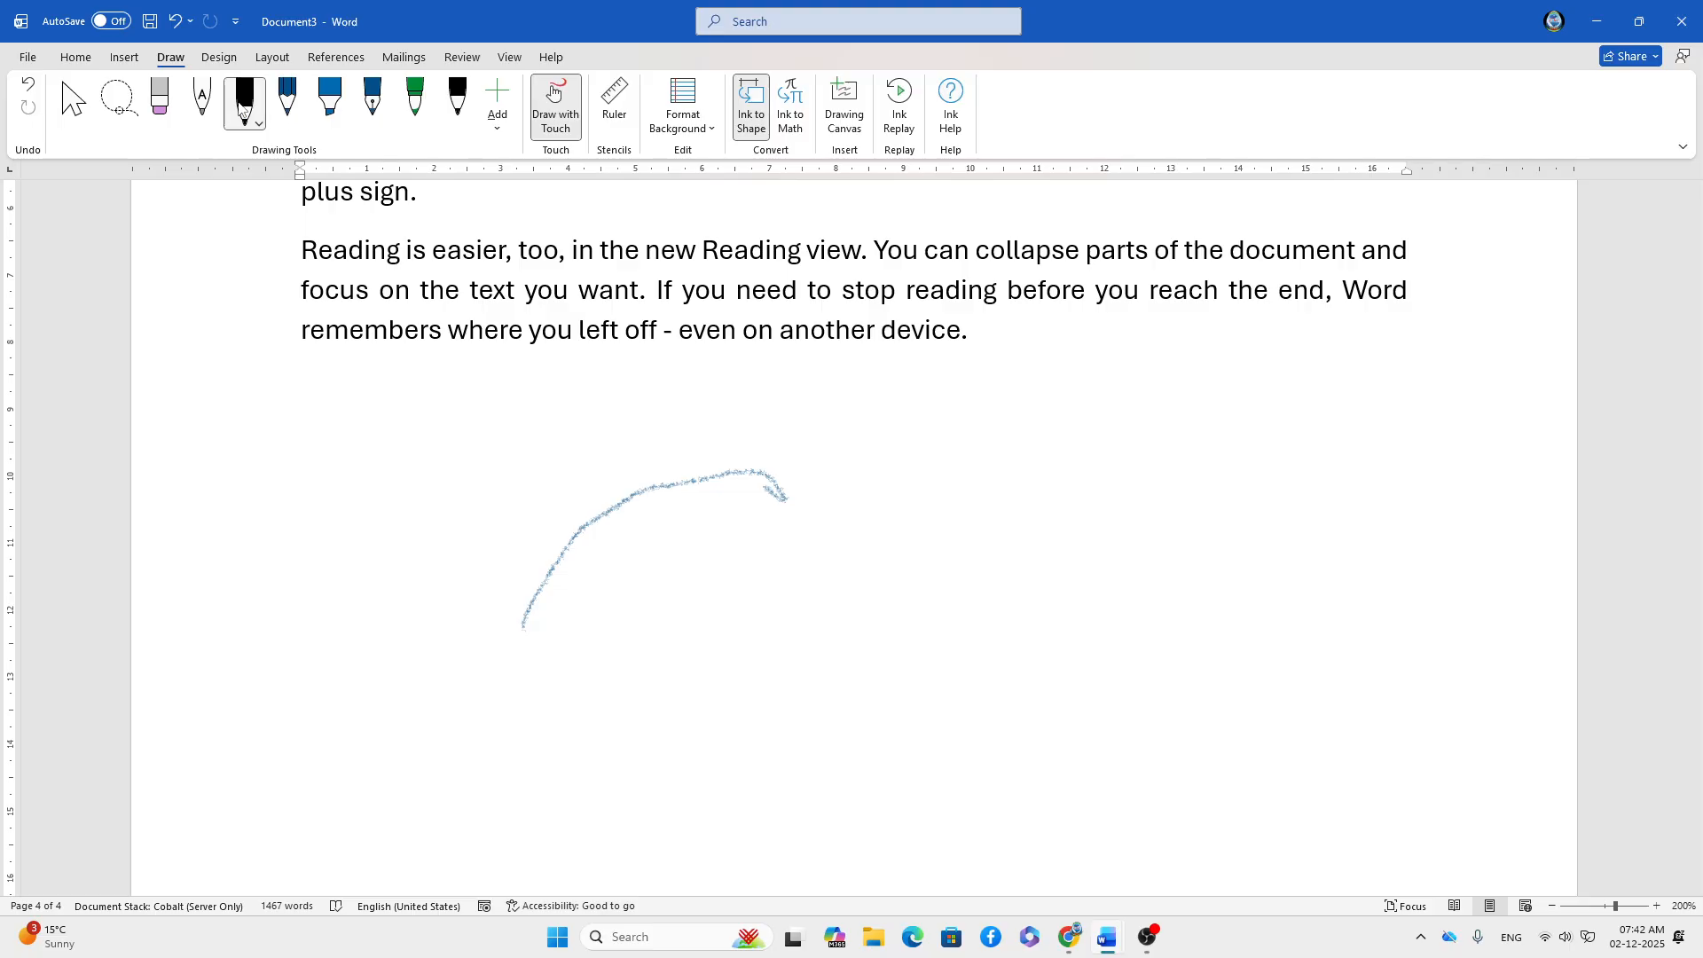
pyautogui.moveTo(890, 559)
pyautogui.mouseDown()
pyautogui.moveTo(945, 462)
pyautogui.moveTo(1045, 620)
pyautogui.moveTo(892, 553)
pyautogui.mouseUp()
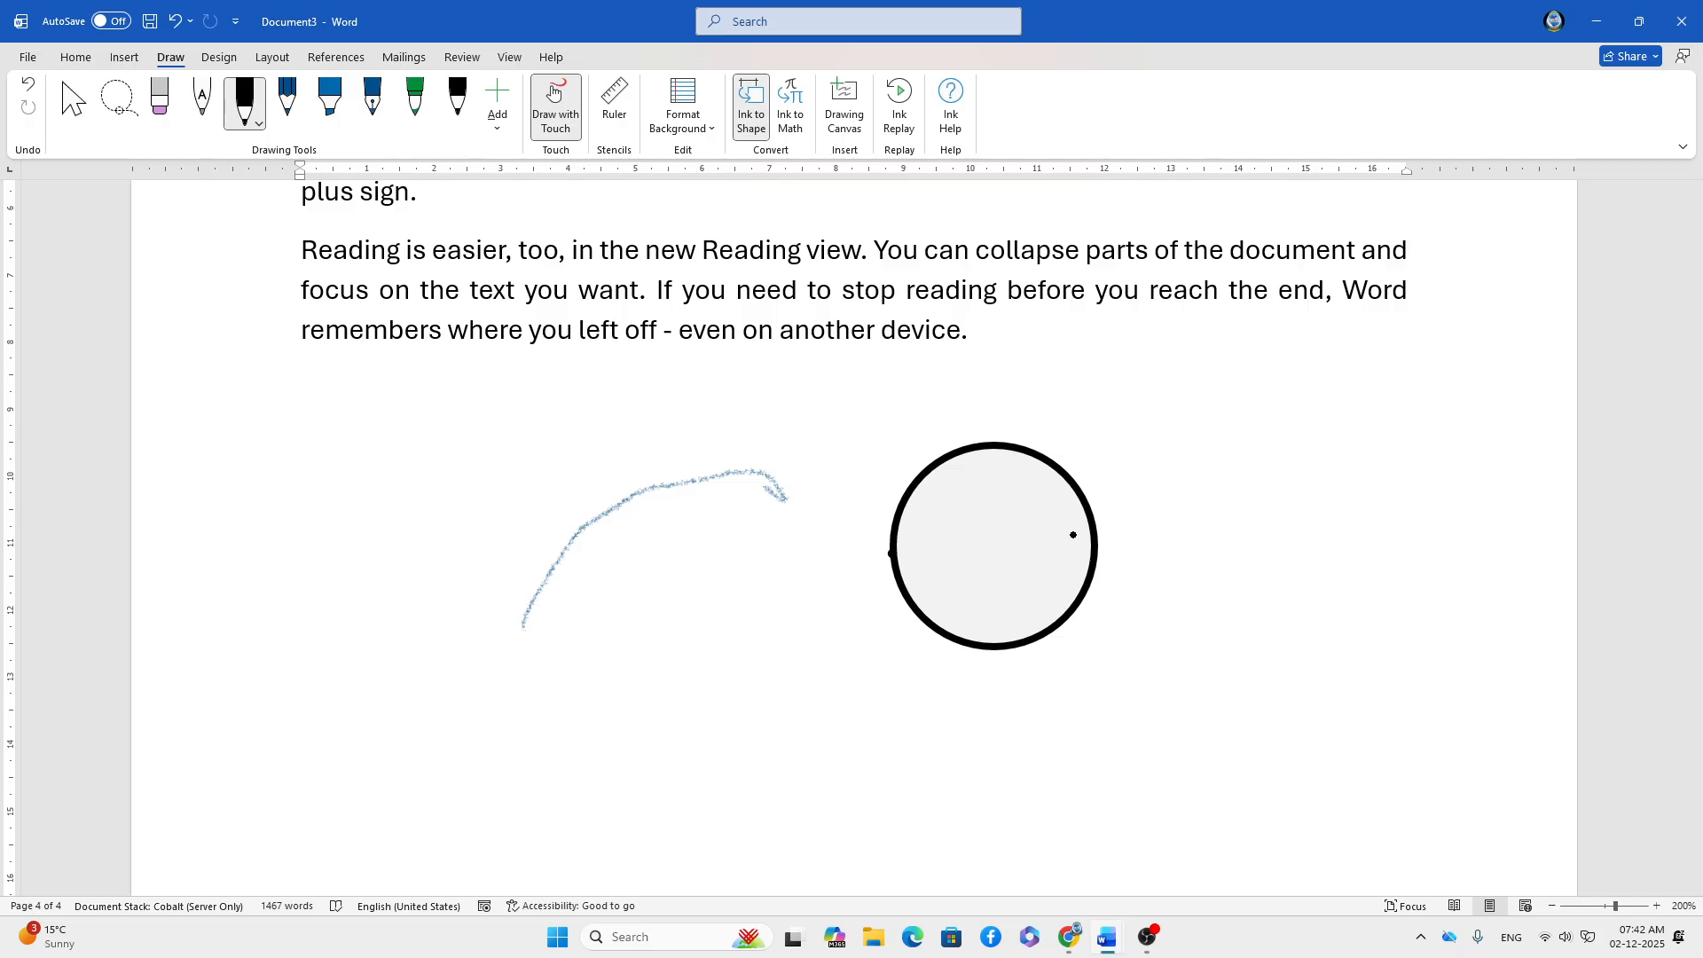
# - Turn off Ink to Shape, change the black pen's colour to pink and draw a freehand circle over the blue stroke's start
pyautogui.click(754, 123)
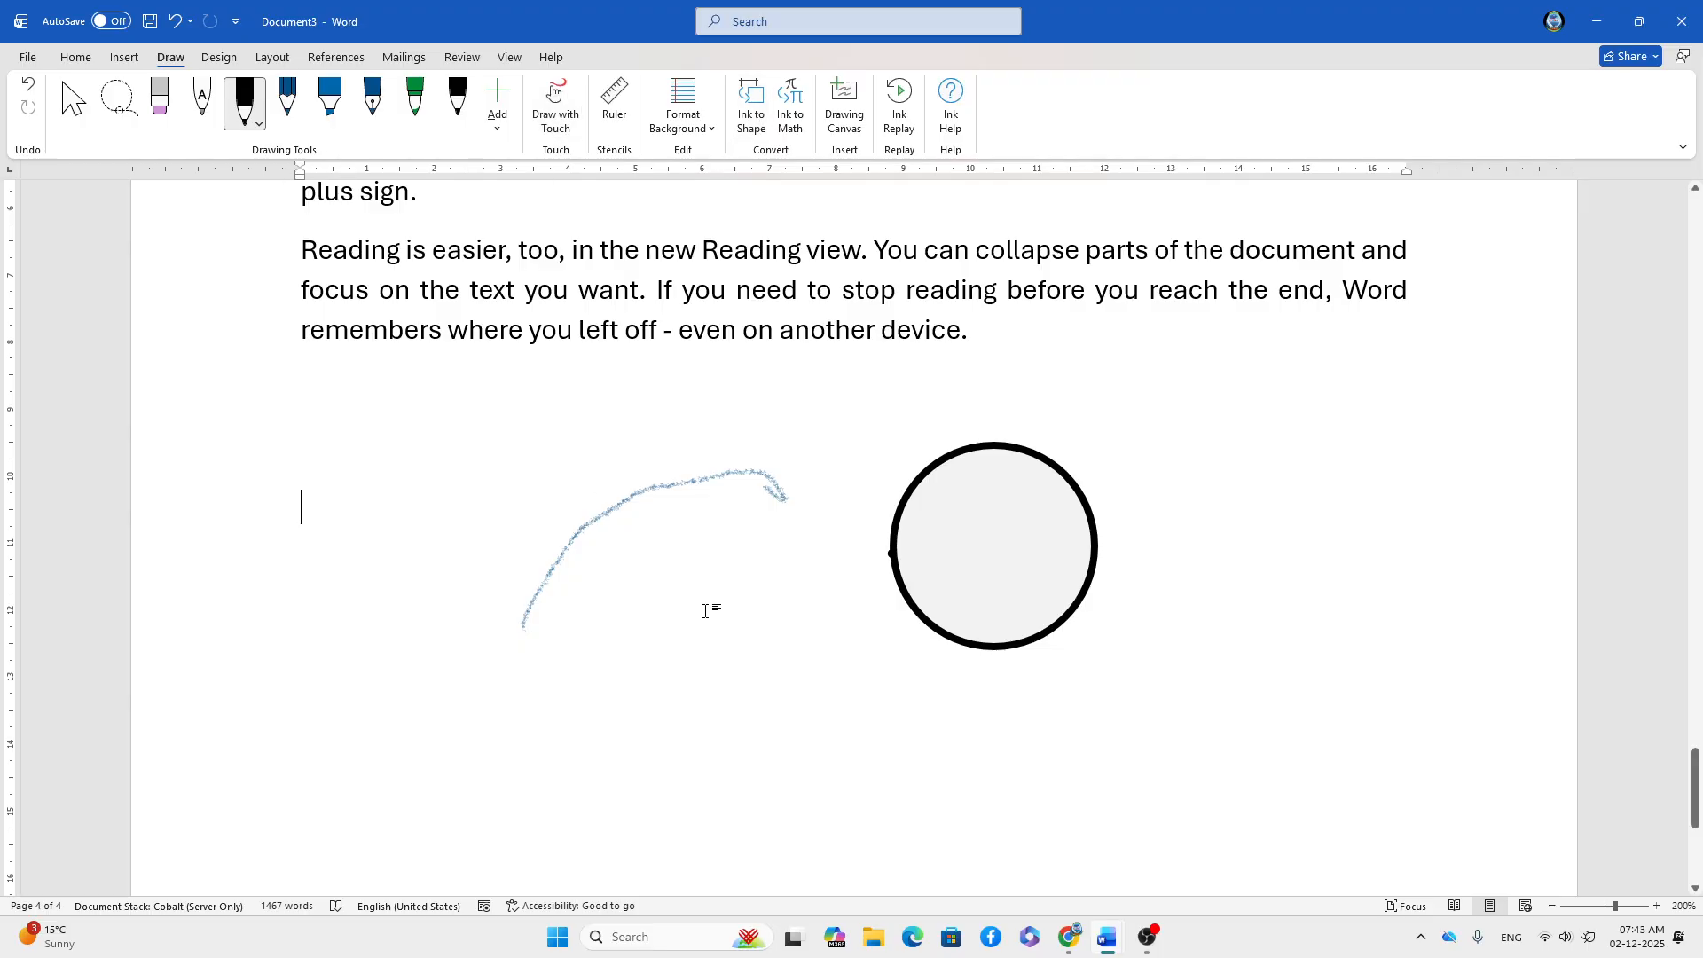
pyautogui.click(257, 124)
pyautogui.click(649, 693)
pyautogui.click(258, 123)
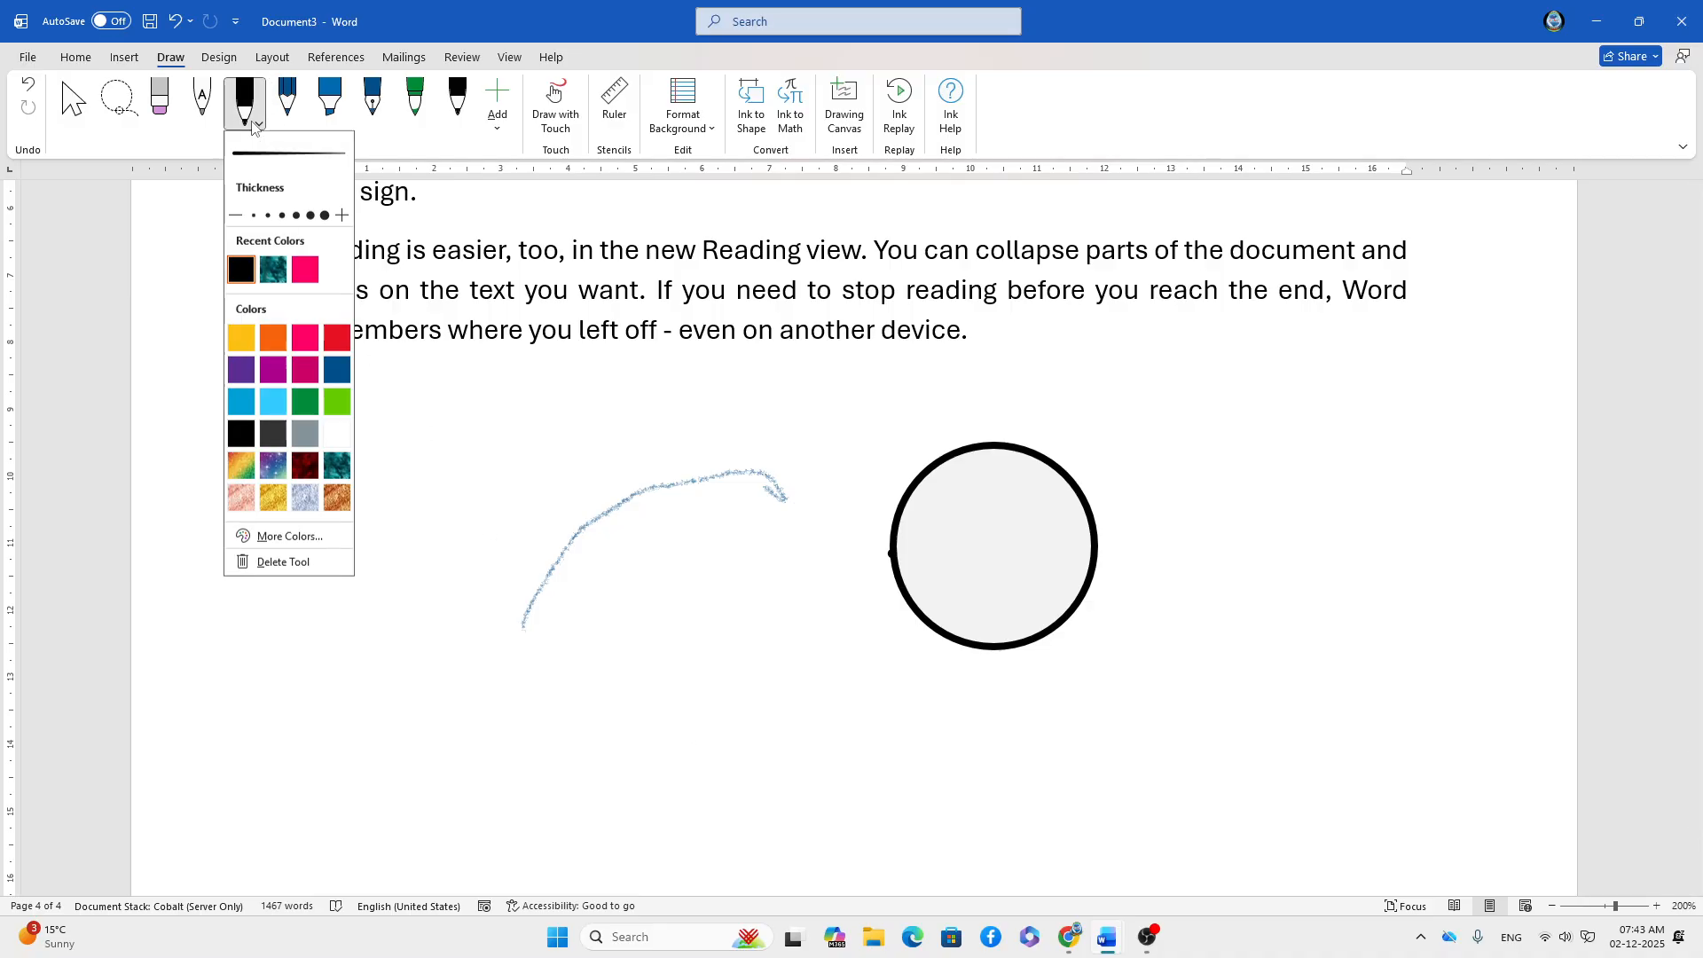
pyautogui.click(304, 269)
pyautogui.moveTo(454, 522)
pyautogui.mouseDown()
pyautogui.moveTo(533, 446)
pyautogui.moveTo(612, 619)
pyautogui.moveTo(455, 520)
pyautogui.mouseUp()
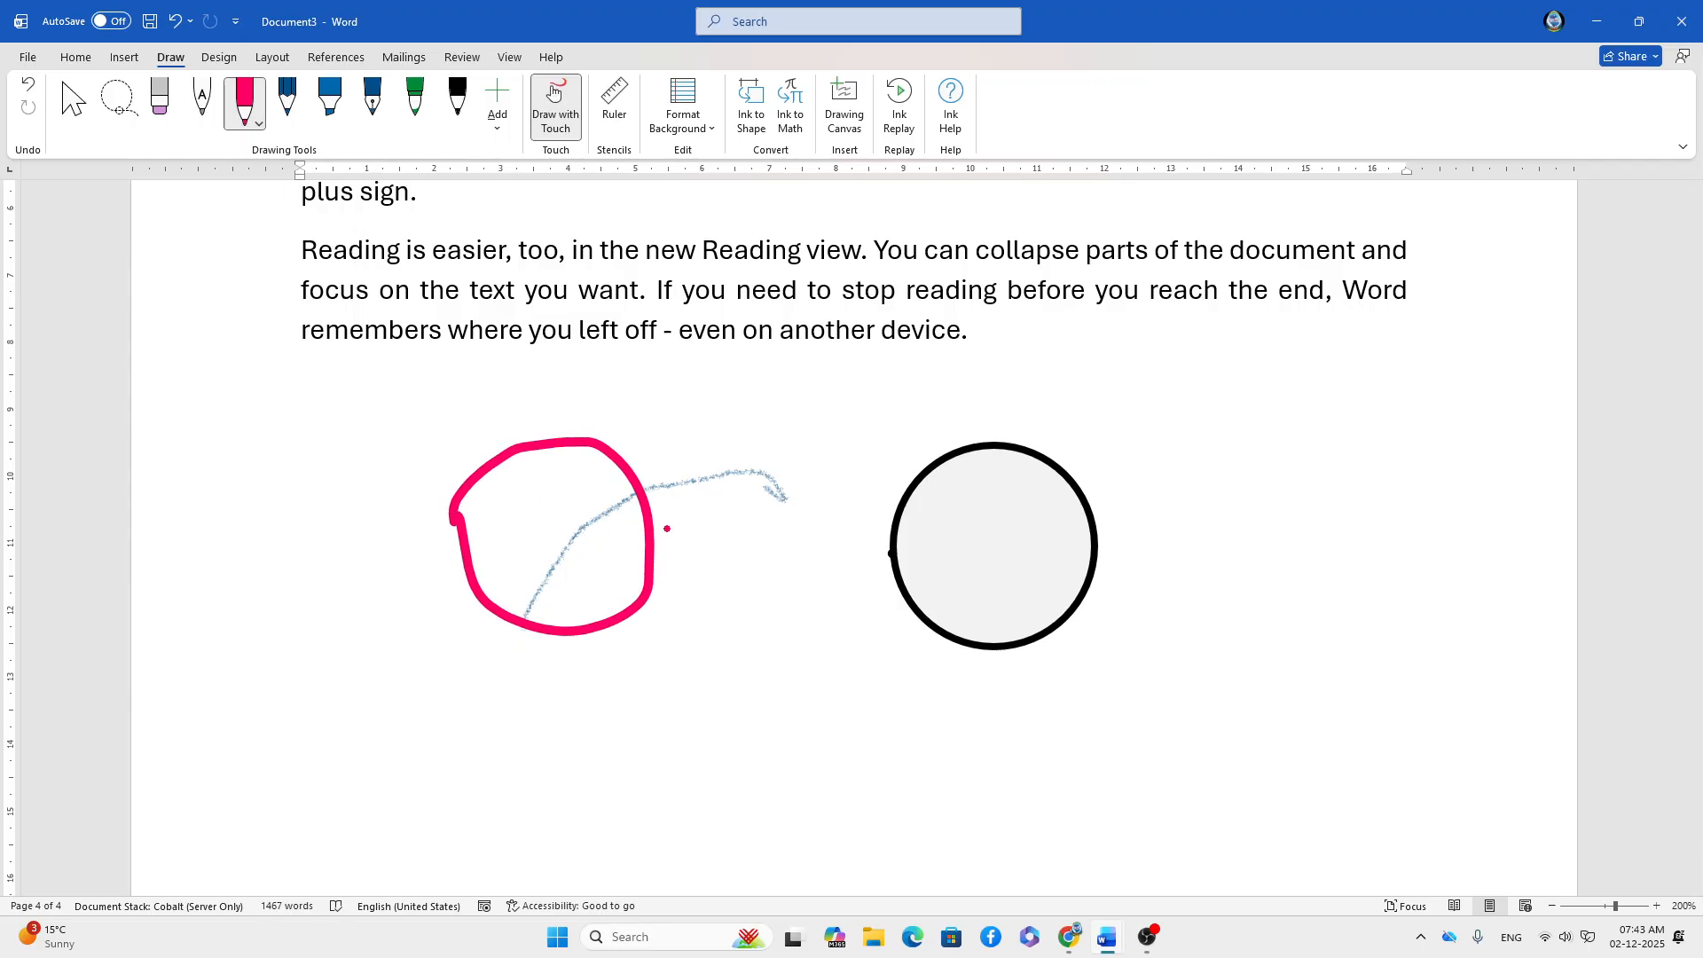
# - Turn on Ink to Shape and draw a pink triangle below and between the two circles
pyautogui.click(750, 111)
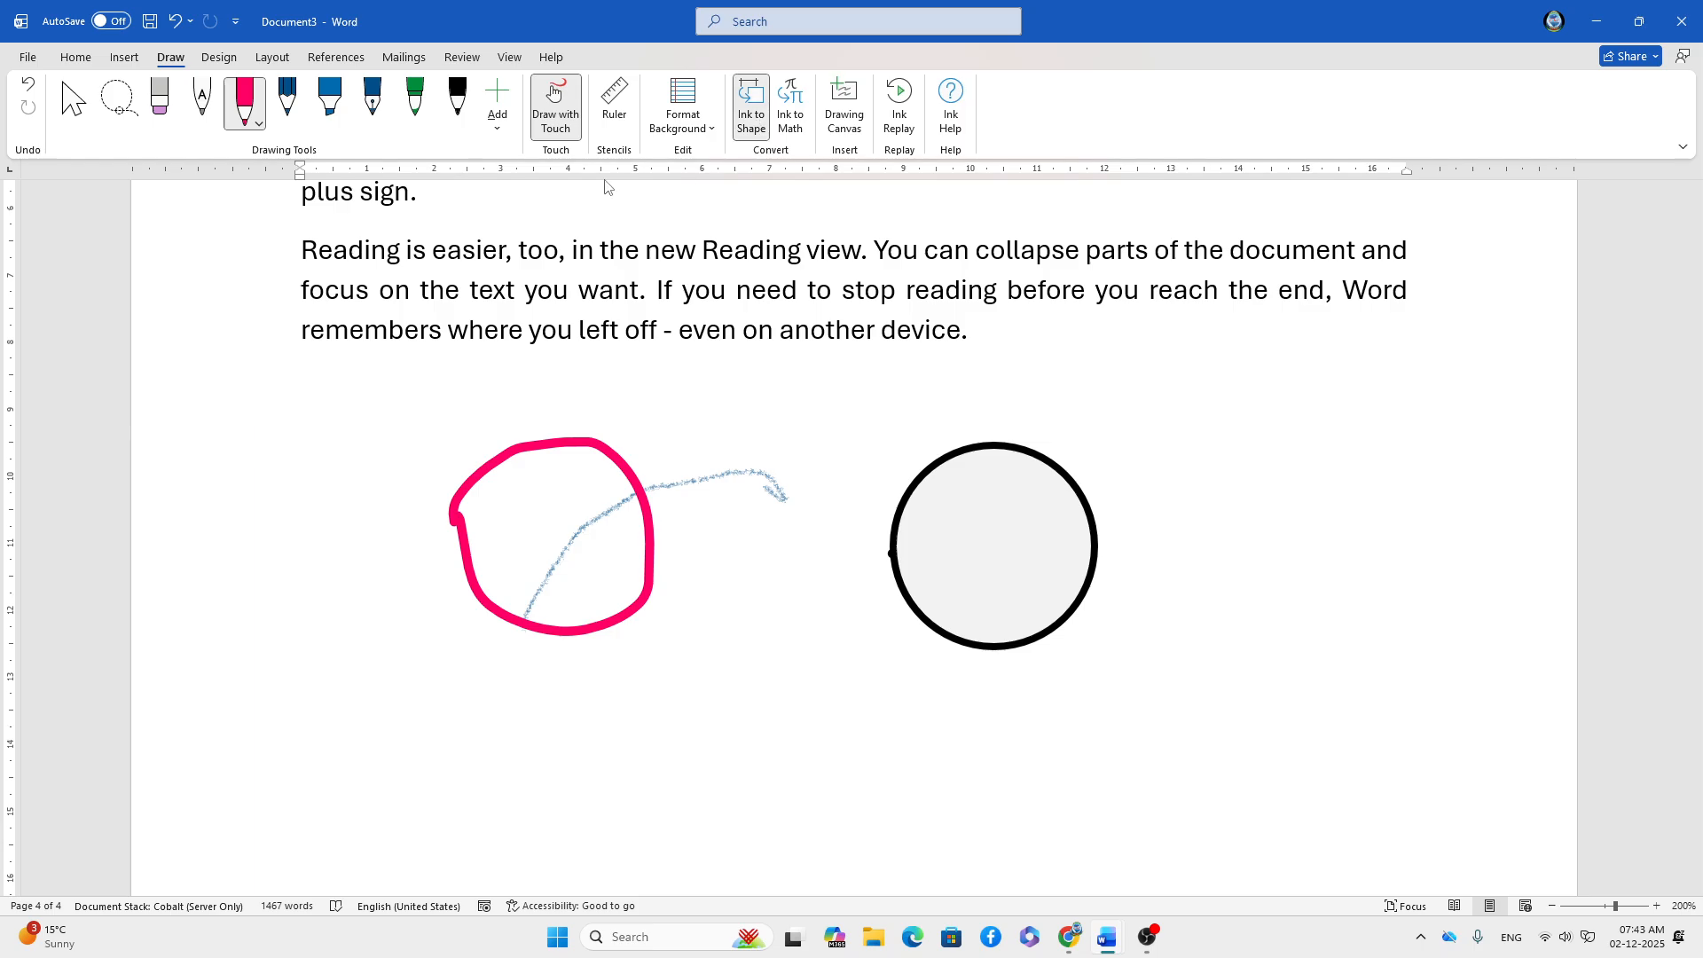
pyautogui.moveTo(856, 661)
pyautogui.mouseDown()
pyautogui.moveTo(819, 748)
pyautogui.moveTo(887, 755)
pyautogui.moveTo(755, 767)
pyautogui.mouseUp()
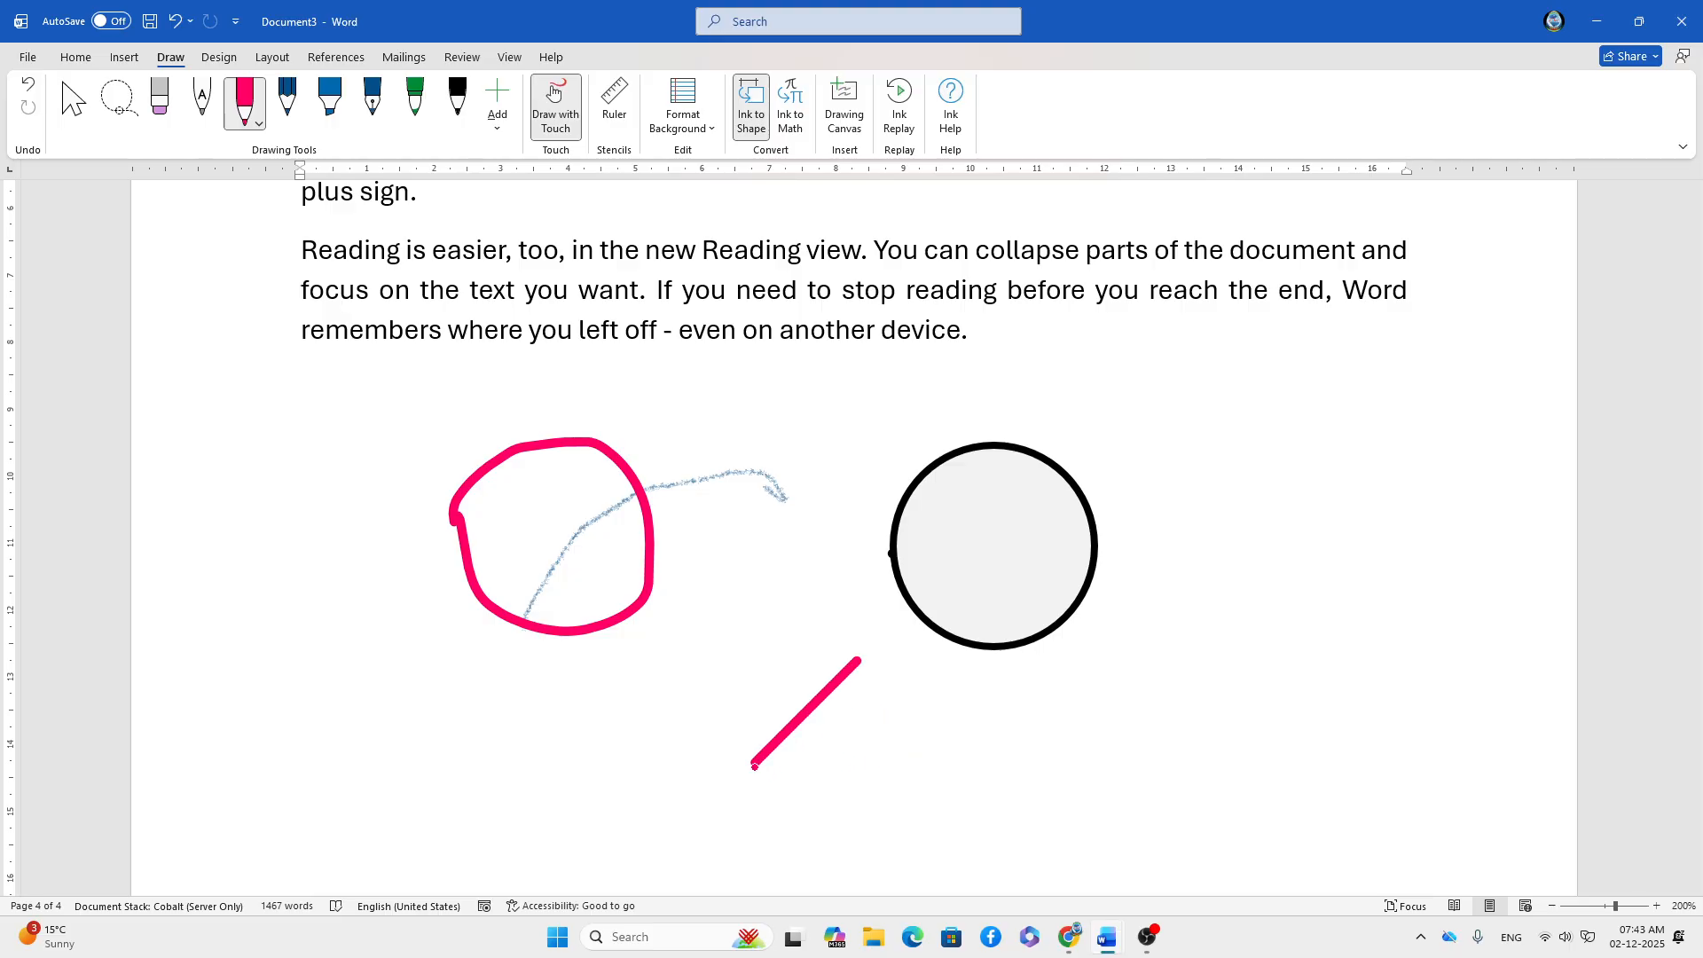
pyautogui.moveTo(856, 660)
pyautogui.mouseDown()
pyautogui.moveTo(918, 761)
pyautogui.moveTo(782, 762)
pyautogui.mouseUp()
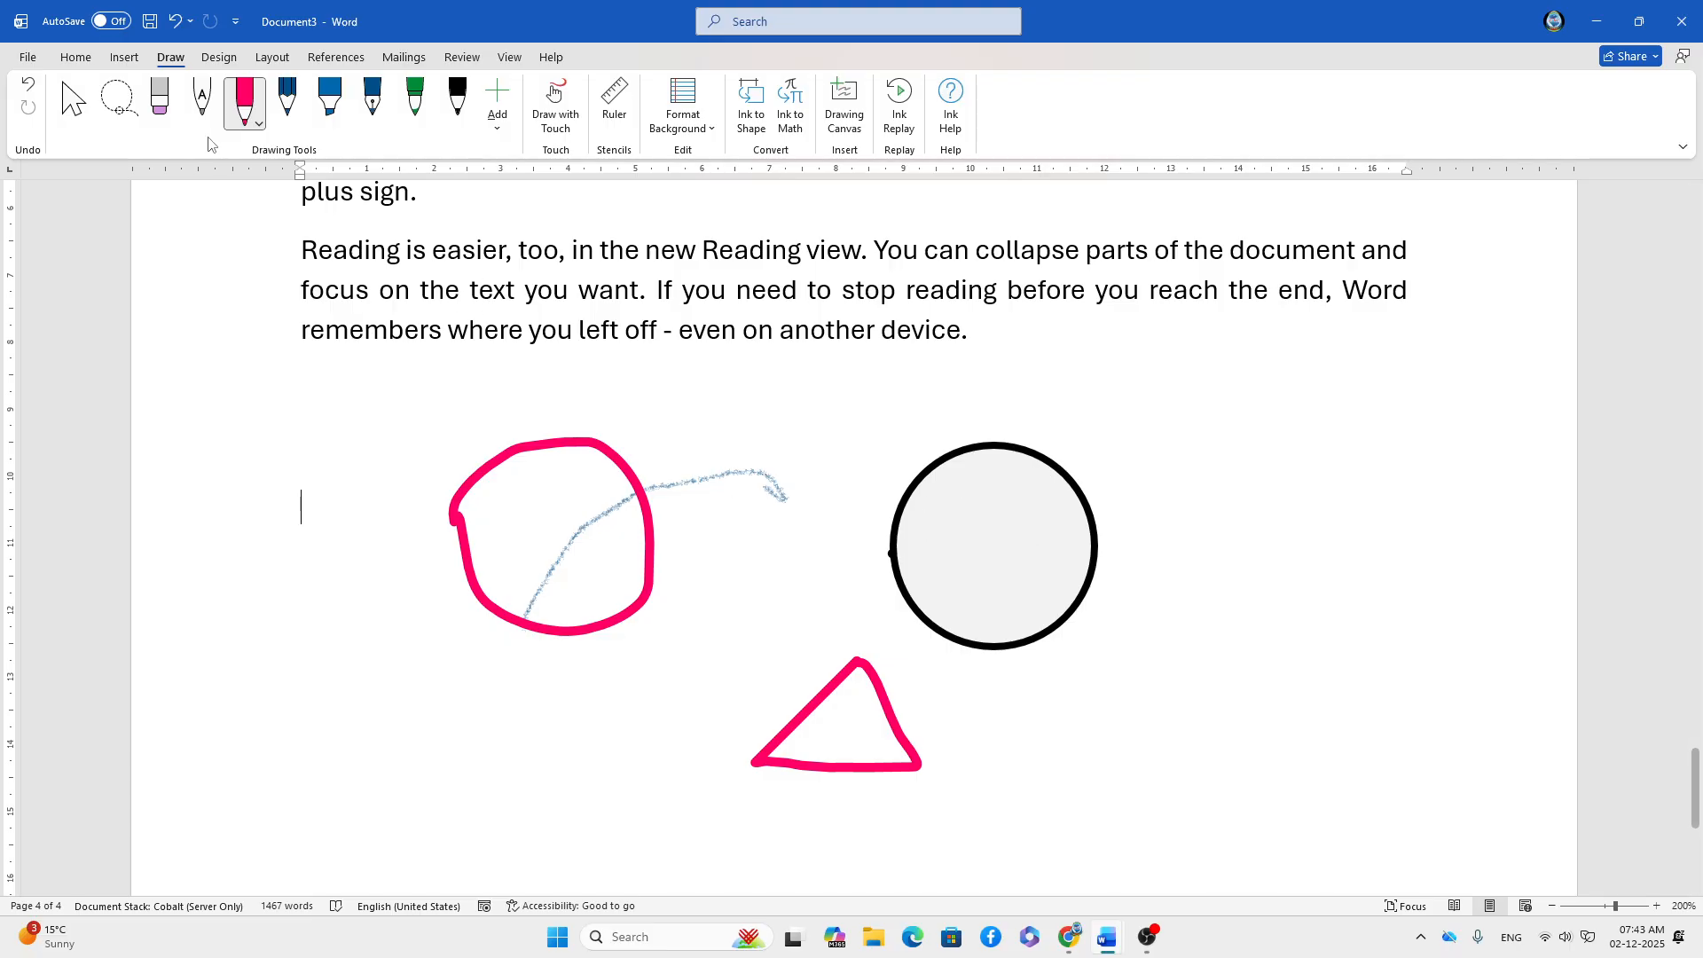
# - Try drawing more pink shapes around the existing ones with Ink to Shape
pyautogui.click(245, 102)
pyautogui.click(750, 106)
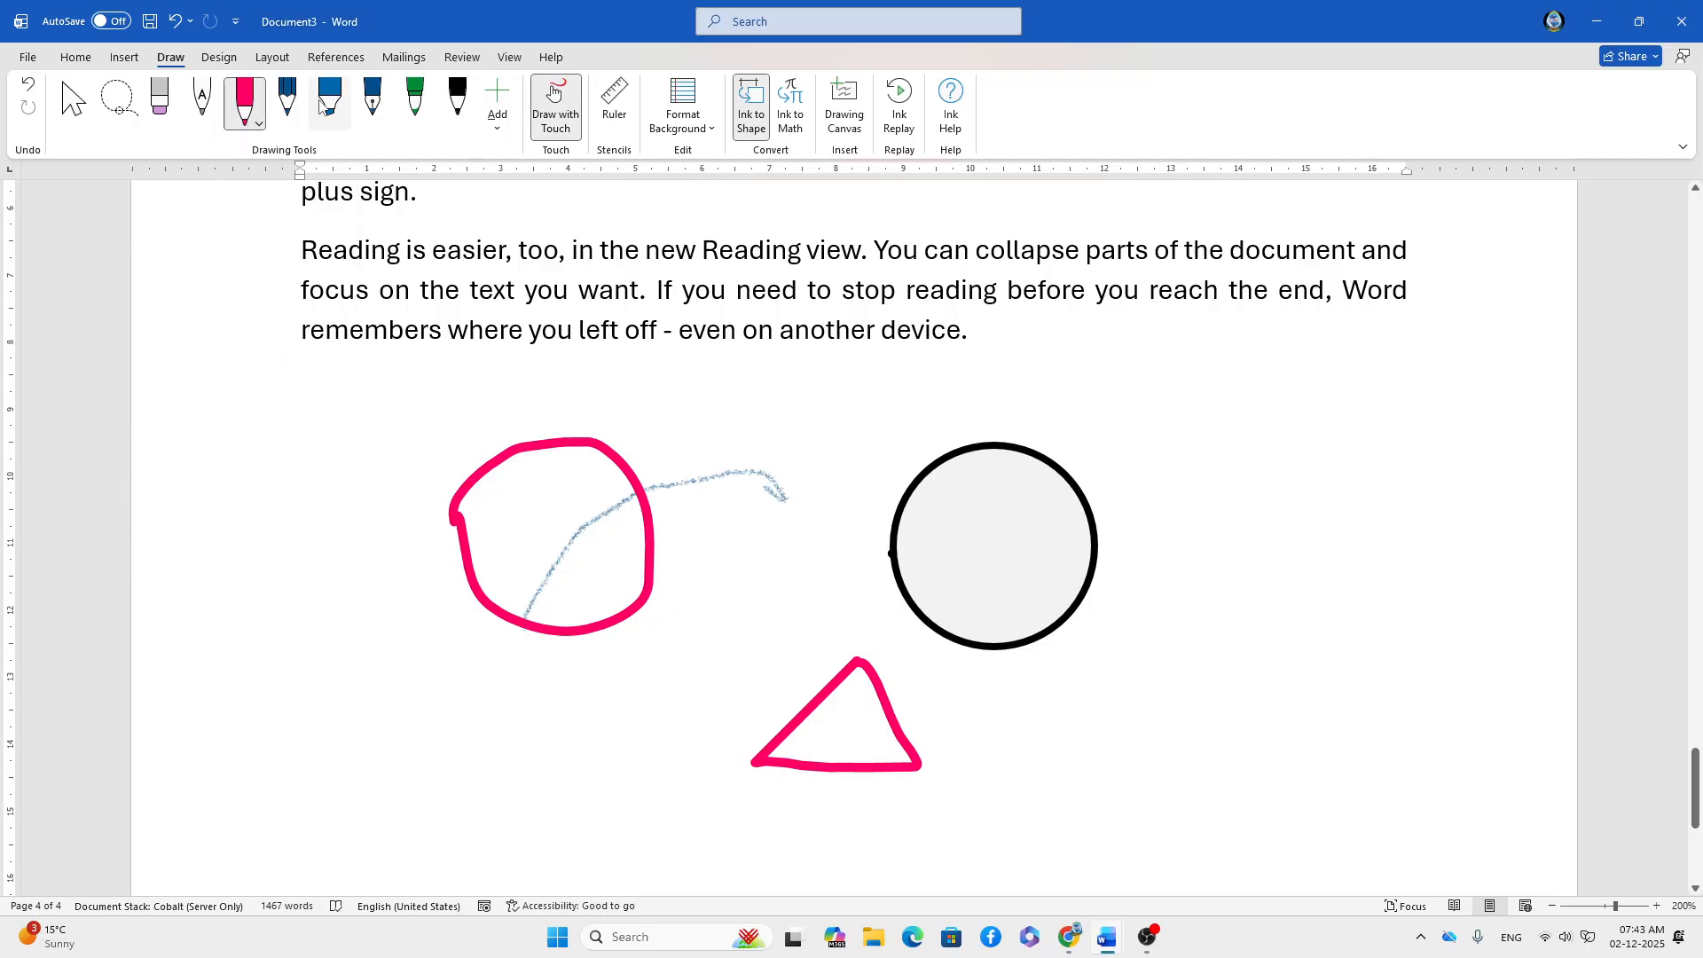
pyautogui.click(258, 104)
pyautogui.moveTo(1159, 570)
pyautogui.mouseDown()
pyautogui.moveTo(1311, 666)
pyautogui.moveTo(1155, 583)
pyautogui.mouseUp()
pyautogui.moveTo(702, 609)
pyautogui.mouseDown()
pyautogui.moveTo(775, 513)
pyautogui.moveTo(723, 631)
pyautogui.moveTo(701, 610)
pyautogui.mouseUp()
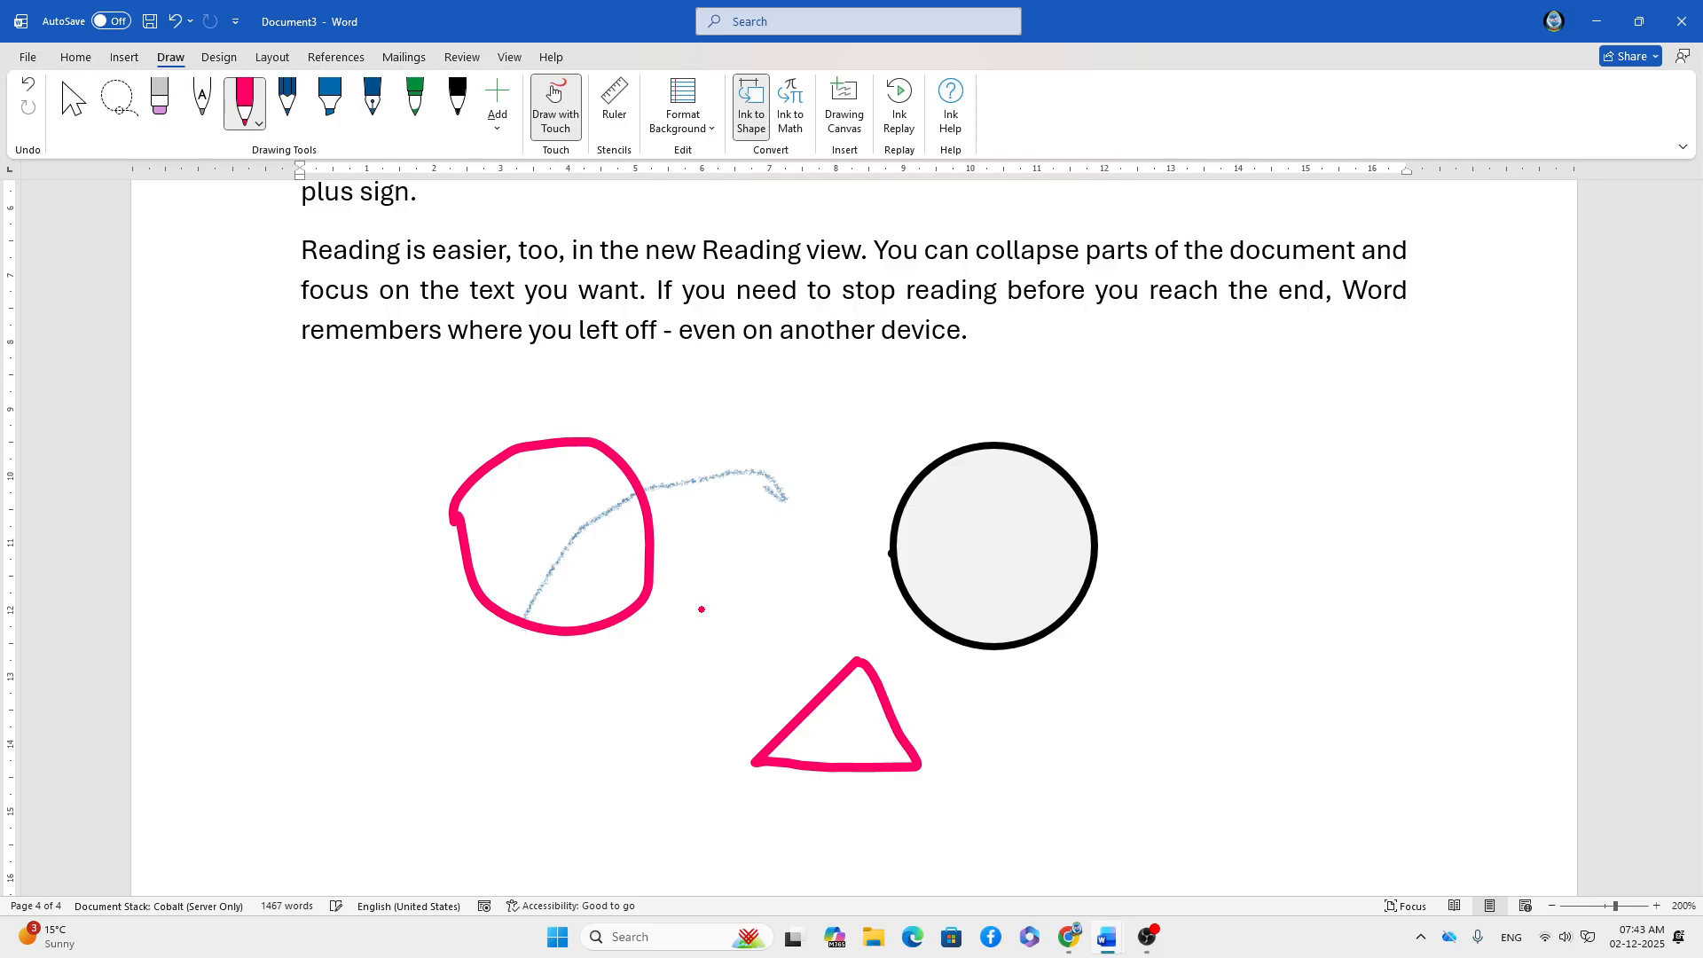
pyautogui.click(749, 117)
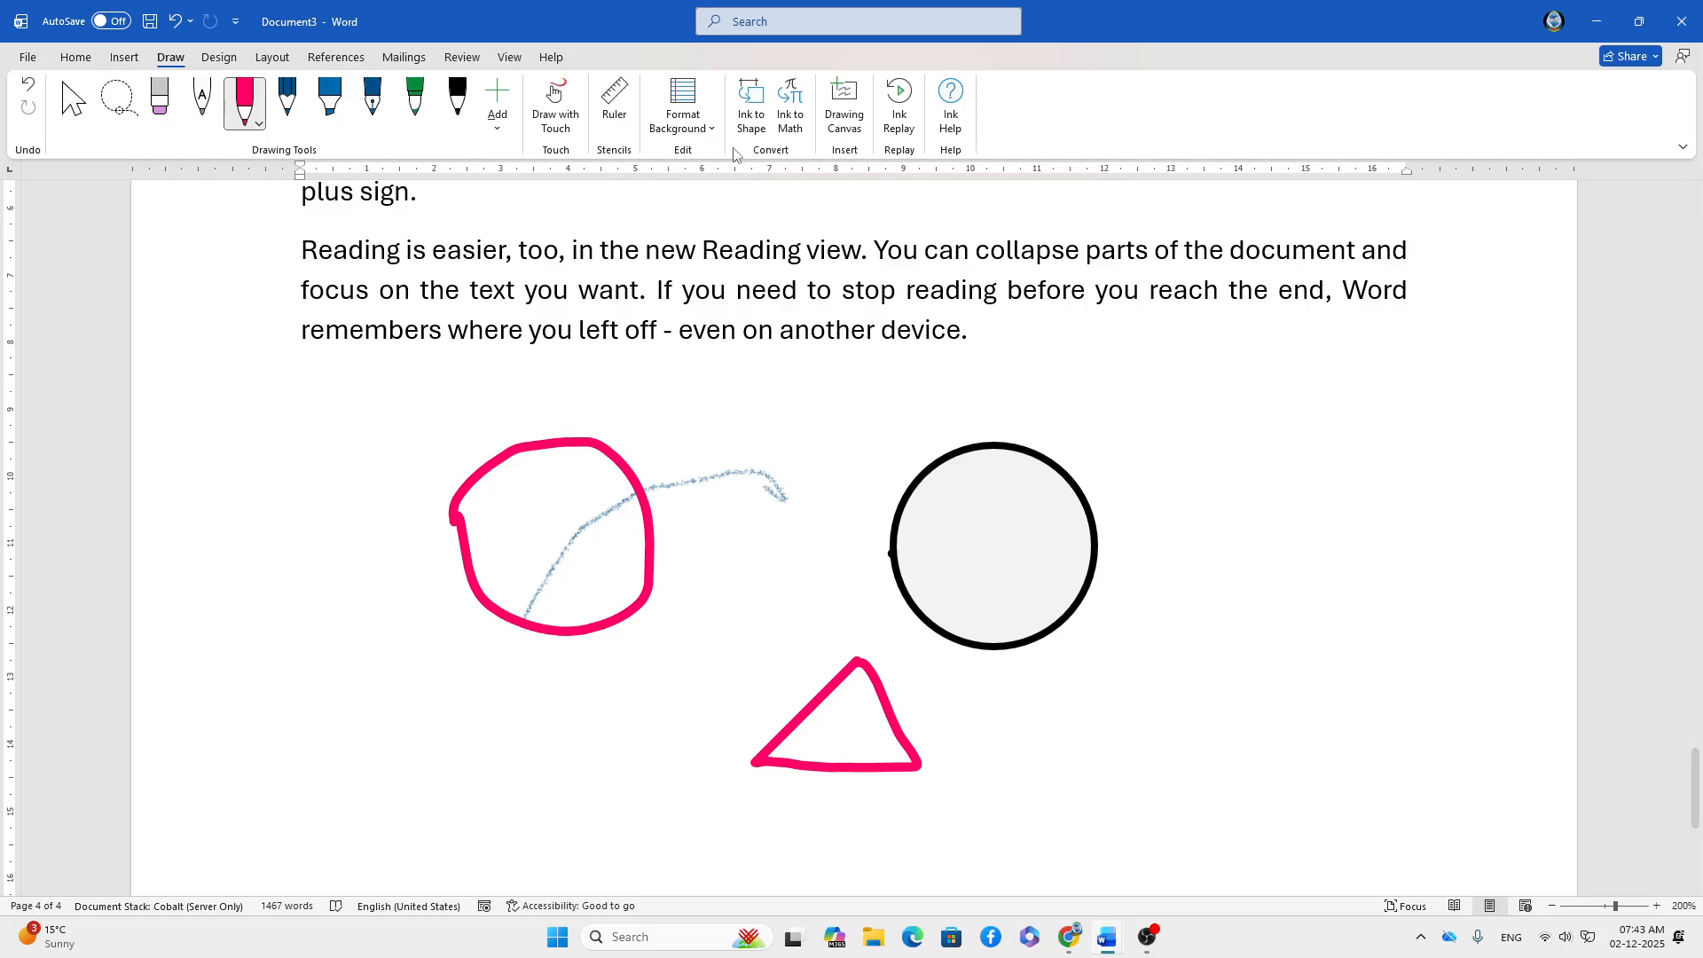
# - Draw a small pink circle between the two large circles with Ink to Shape turned on
pyautogui.click(746, 120)
pyautogui.click(258, 123)
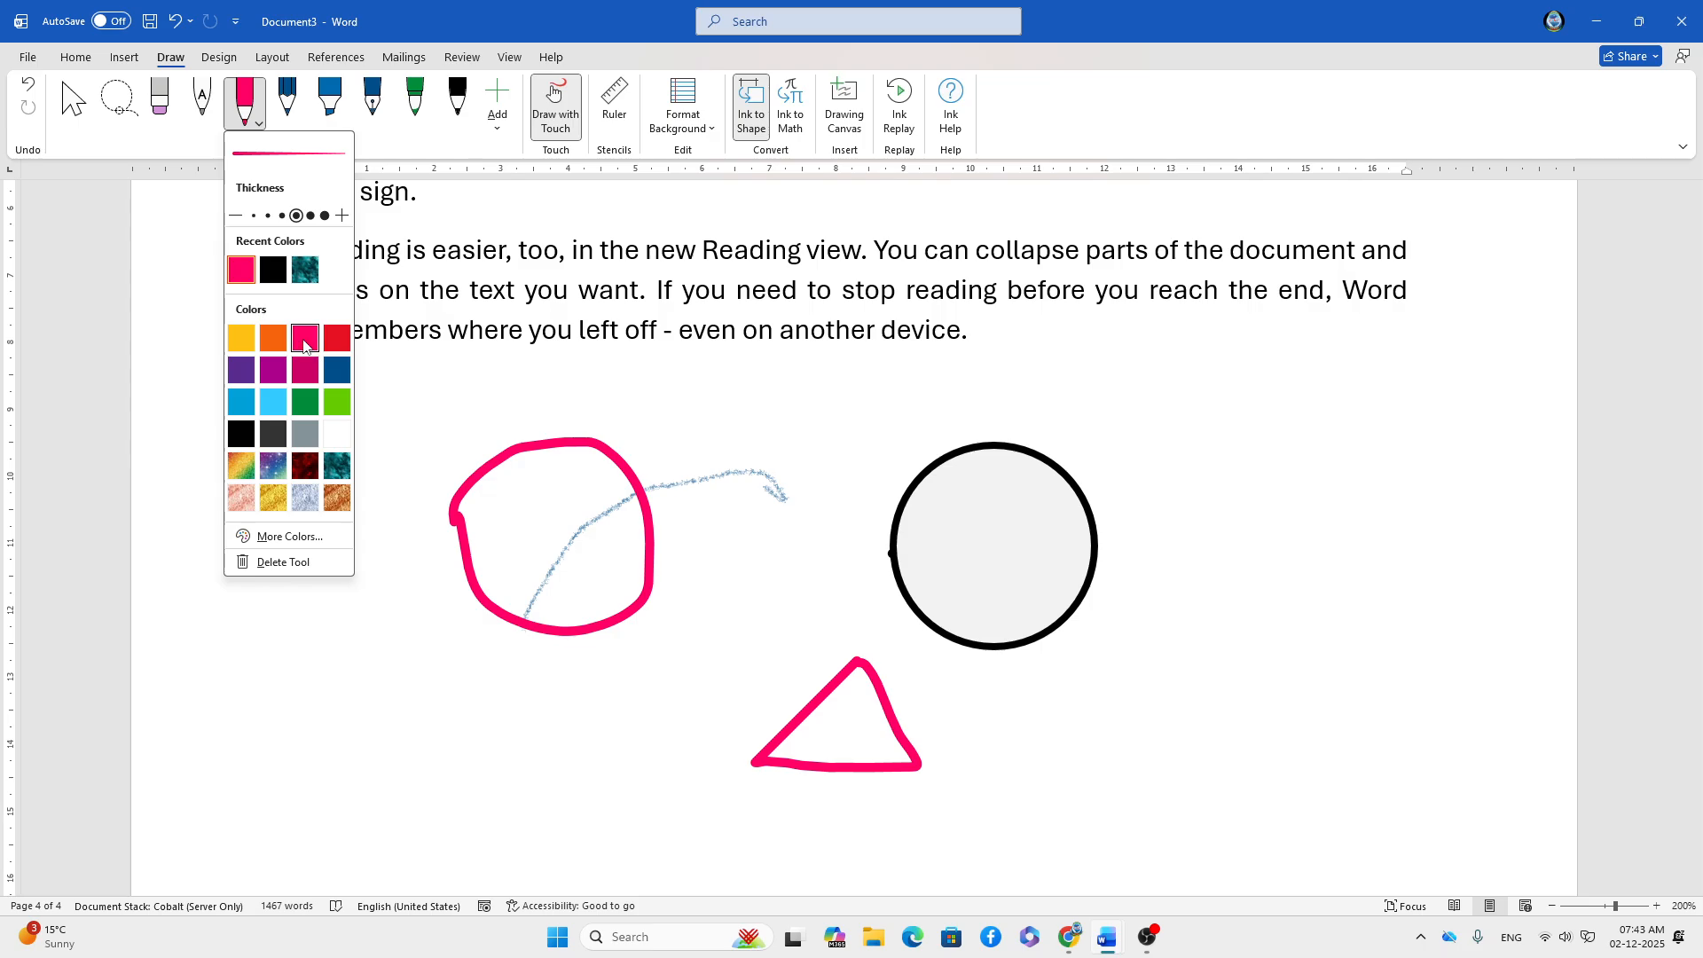
pyautogui.moveTo(718, 557)
pyautogui.mouseDown()
pyautogui.moveTo(938, 536)
pyautogui.moveTo(694, 565)
pyautogui.moveTo(724, 548)
pyautogui.mouseUp()
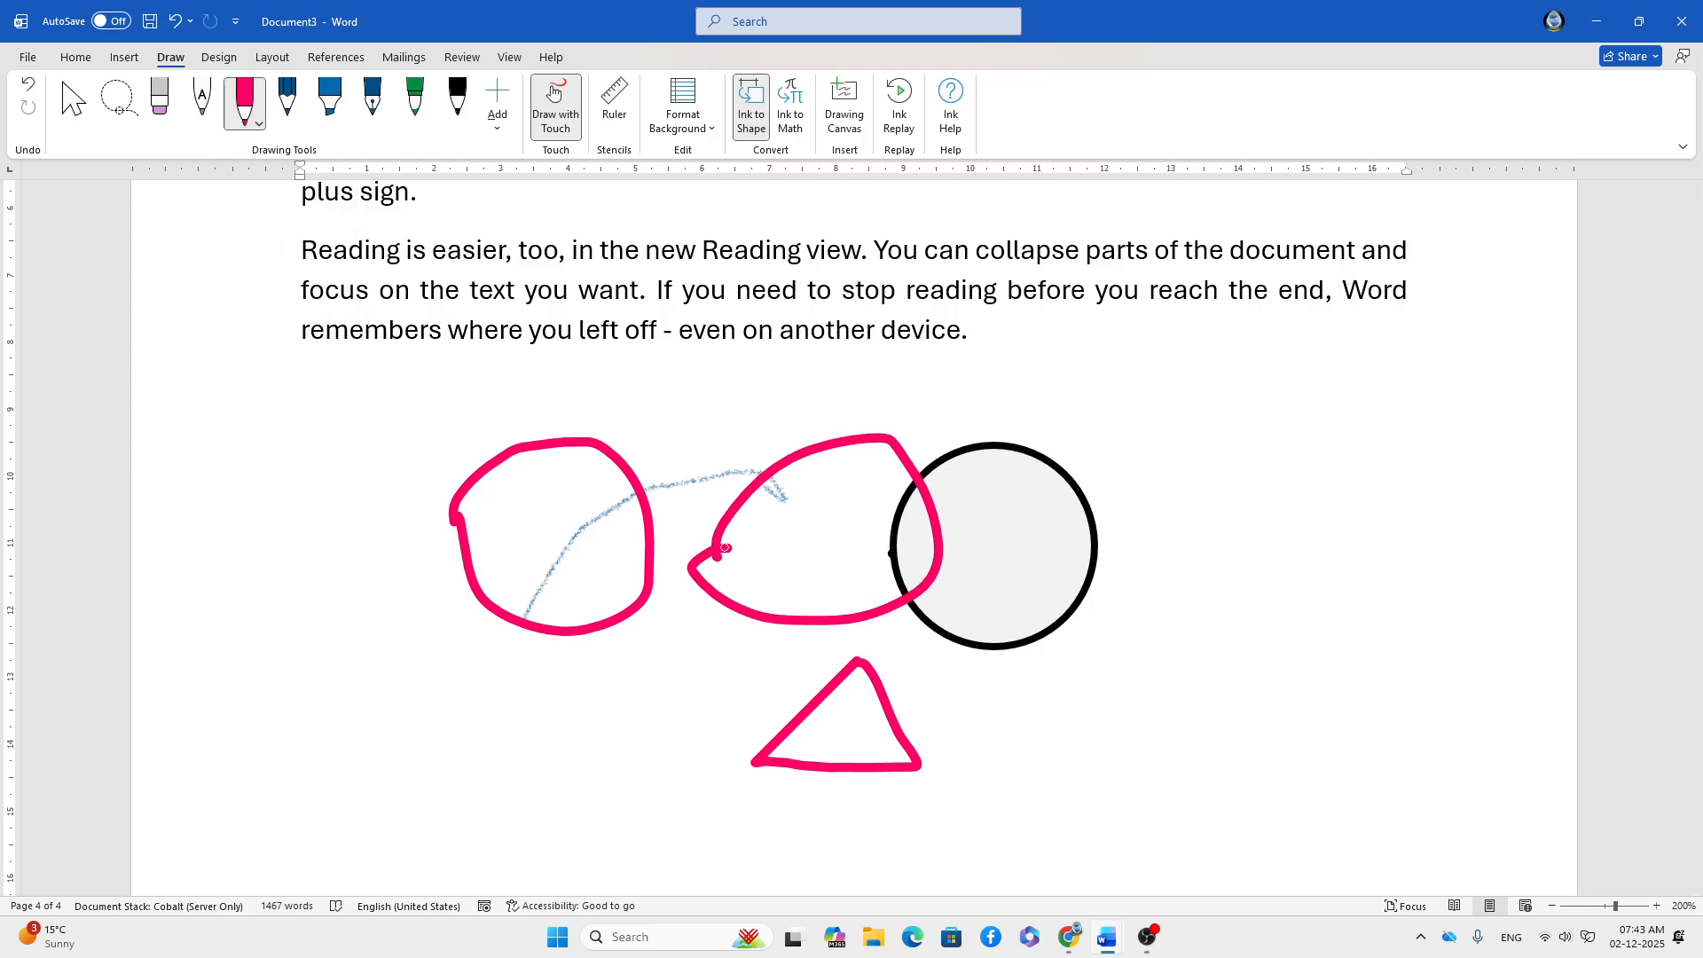
pyautogui.moveTo(799, 474)
pyautogui.mouseDown()
pyautogui.moveTo(807, 603)
pyautogui.moveTo(795, 492)
pyautogui.mouseUp()
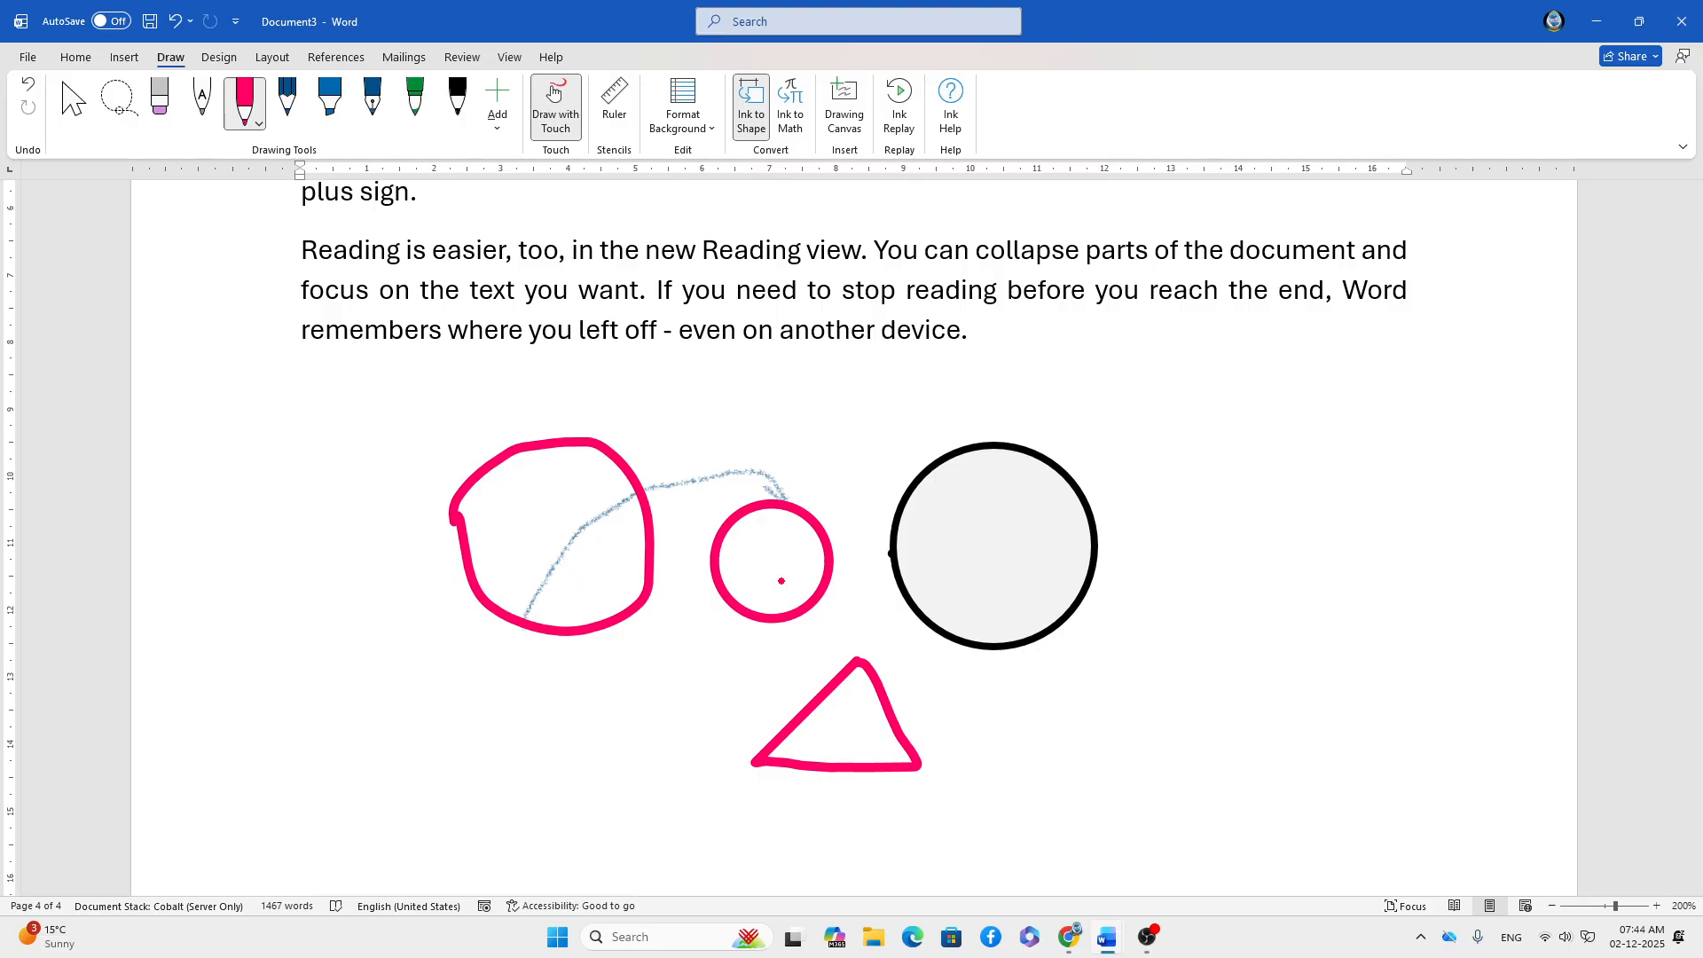
# - Handwrite the fraction 1/2 with Ink to Math and insert it as an equation
pyautogui.click(791, 106)
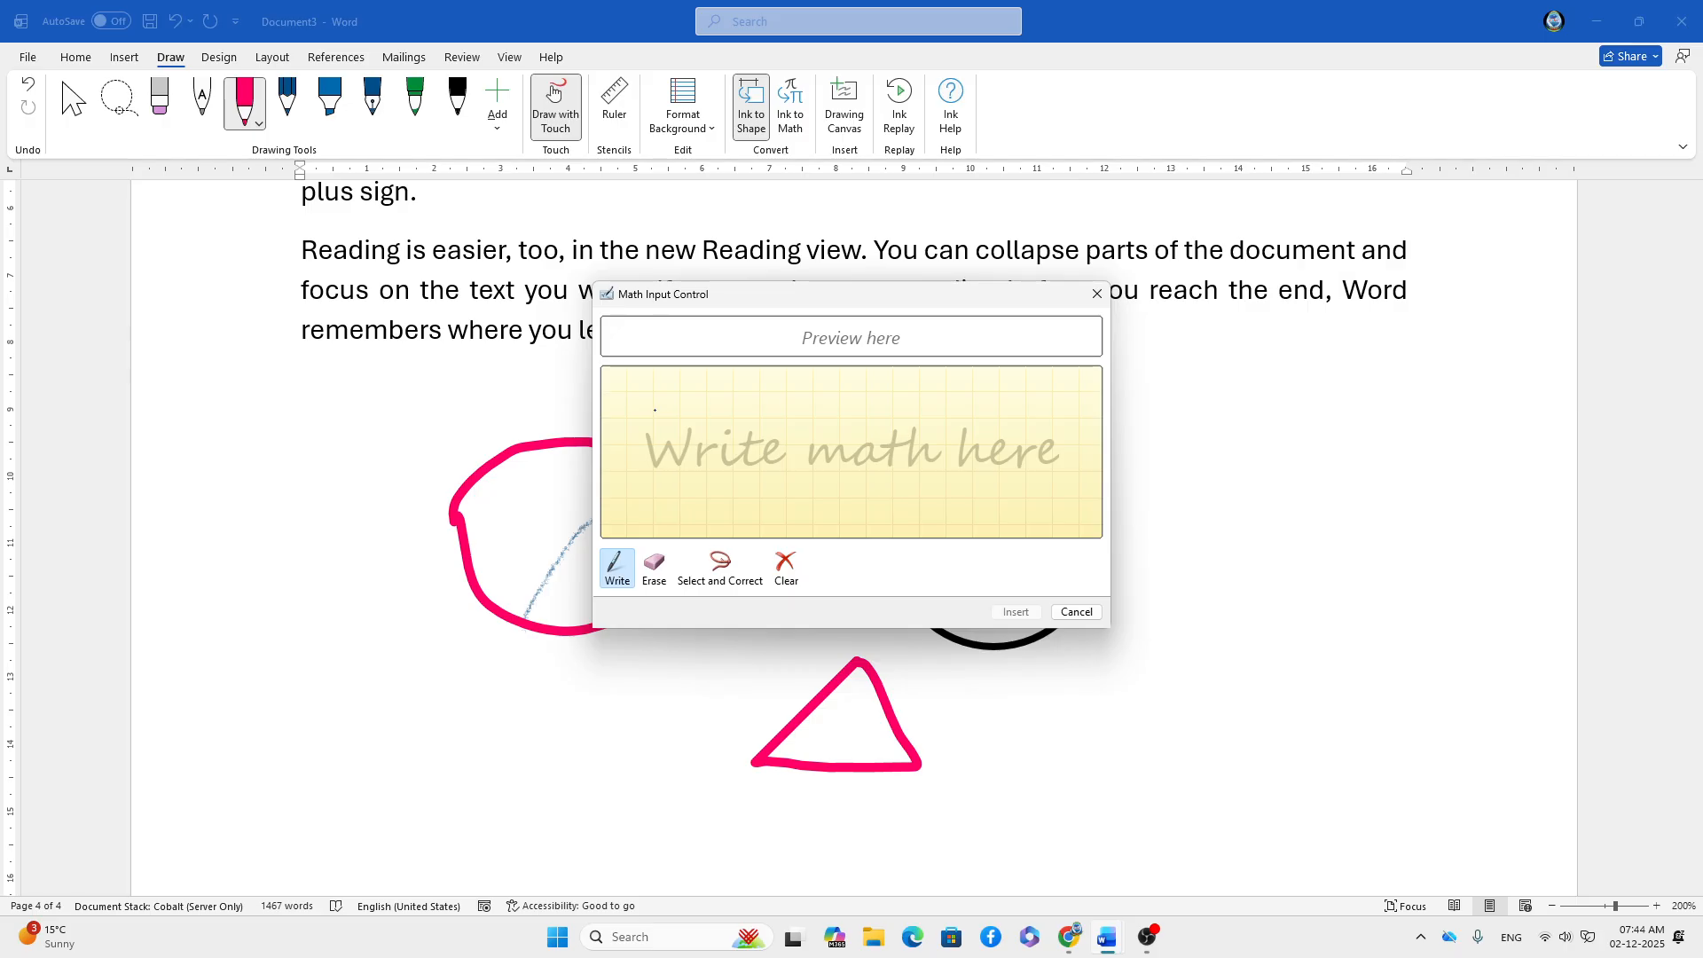
pyautogui.click(259, 124)
pyautogui.moveTo(682, 396)
pyautogui.mouseDown()
pyautogui.moveTo(706, 424)
pyautogui.moveTo(664, 460)
pyautogui.mouseUp()
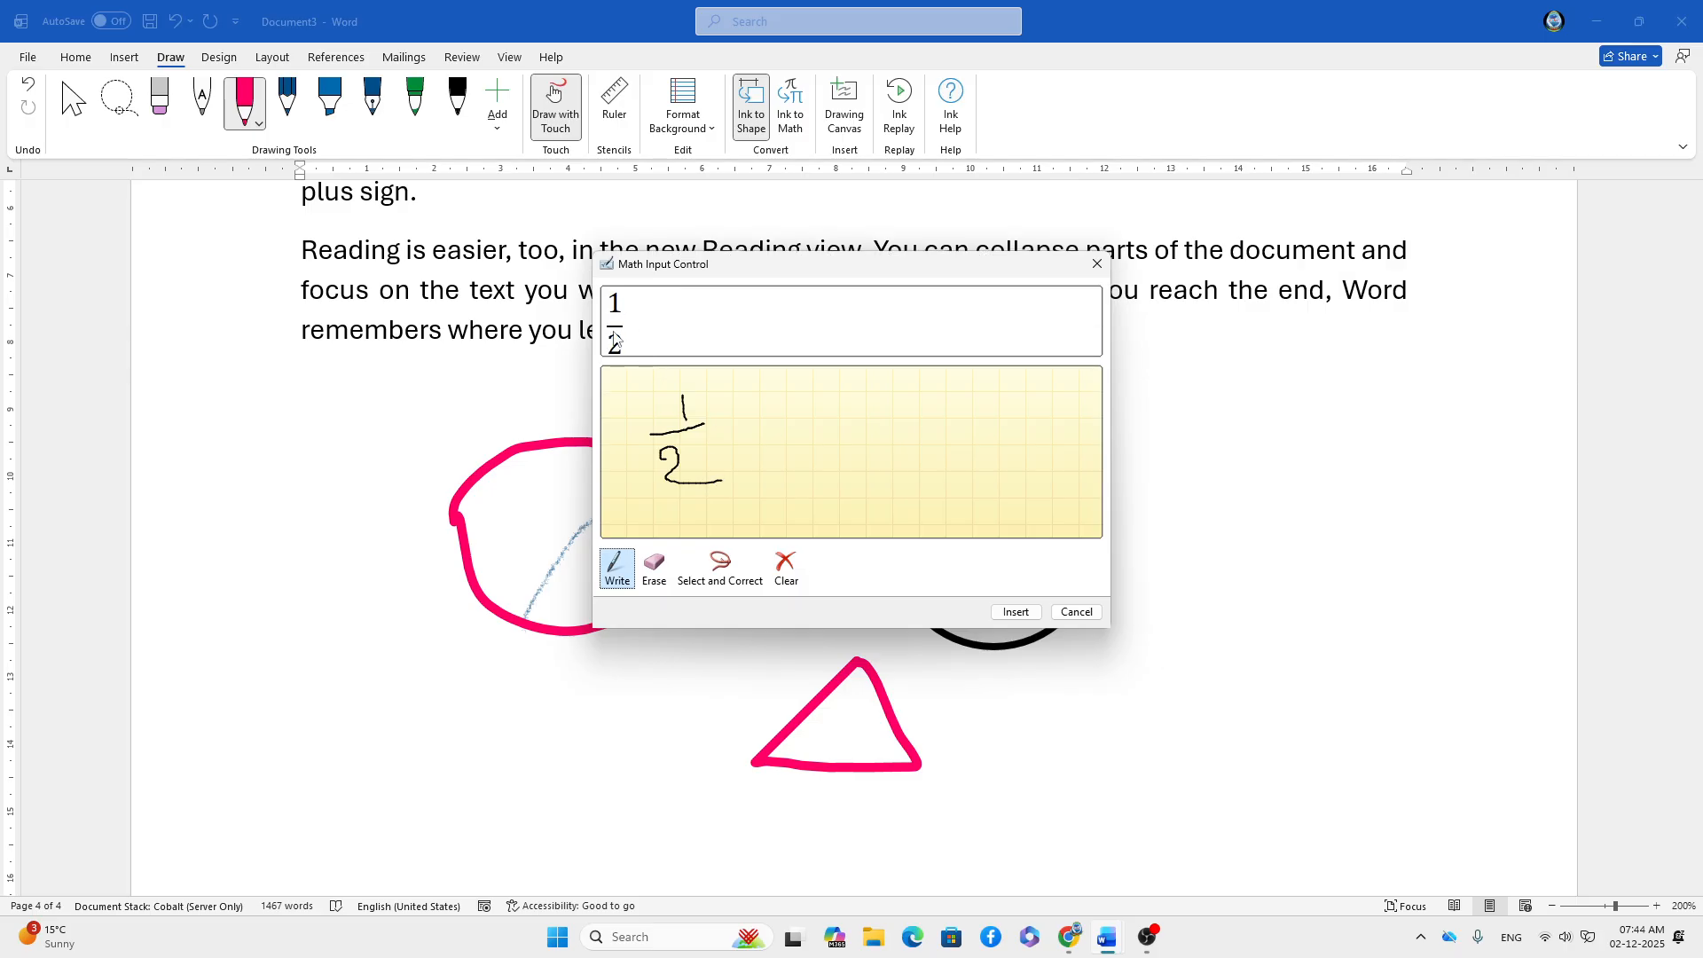
pyautogui.click(1015, 612)
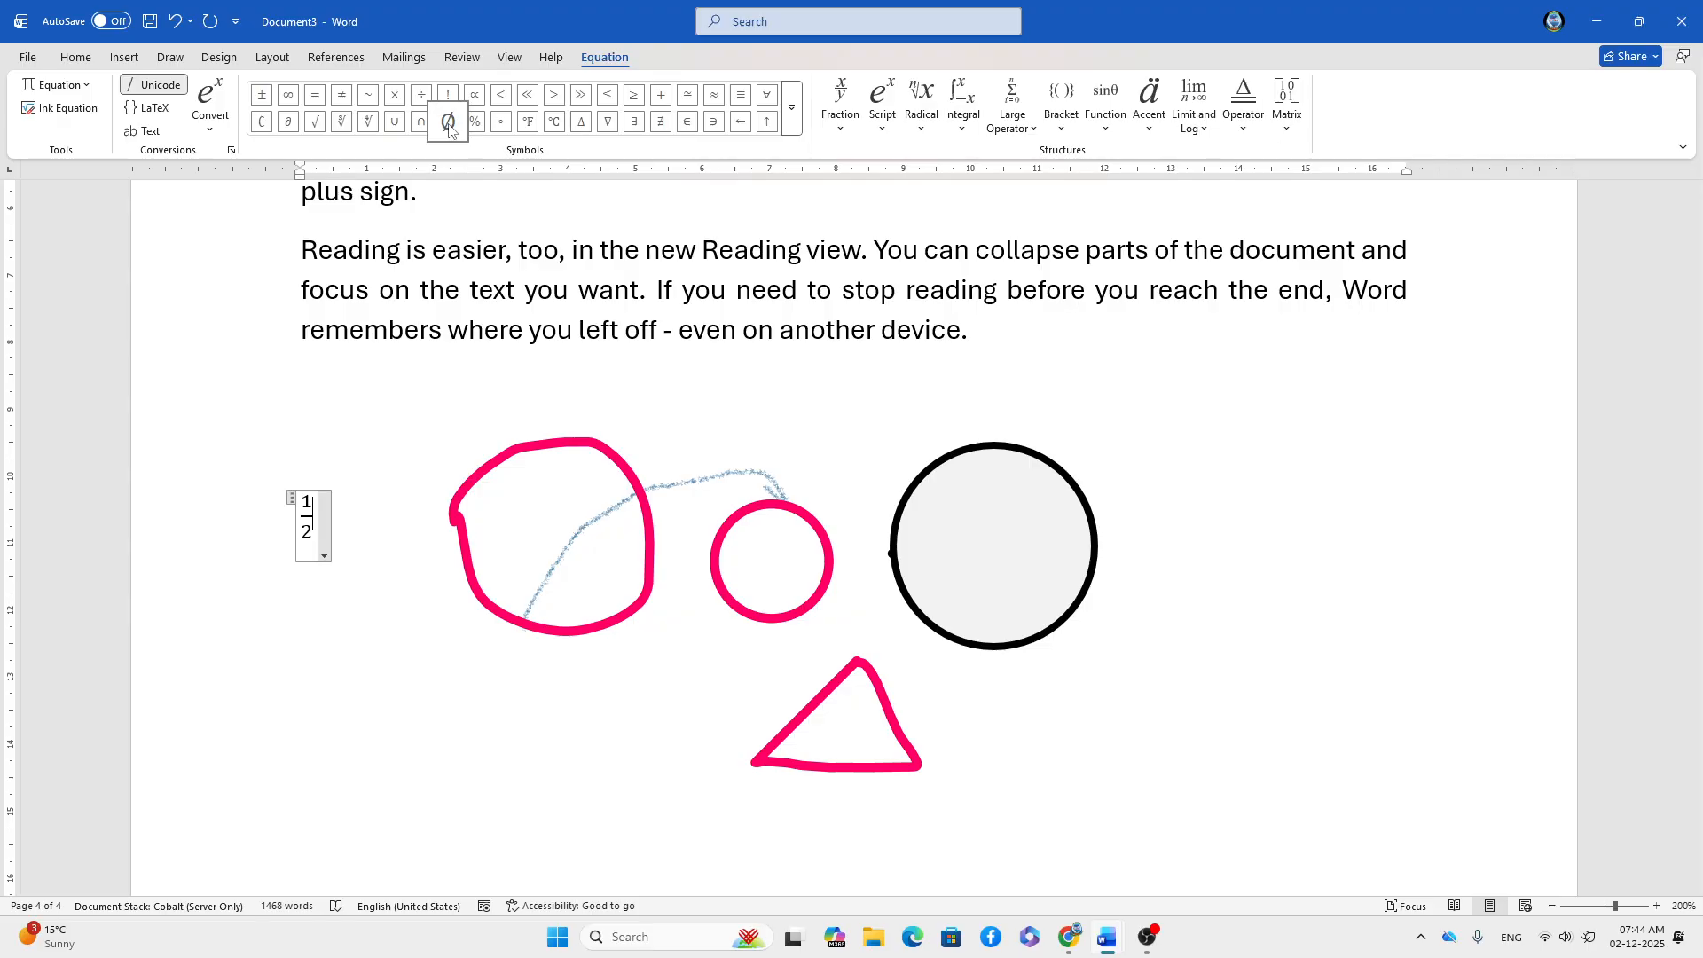
# - Insert a drawing canvas on the blank line above the 1/2 equation
pyautogui.click(173, 59)
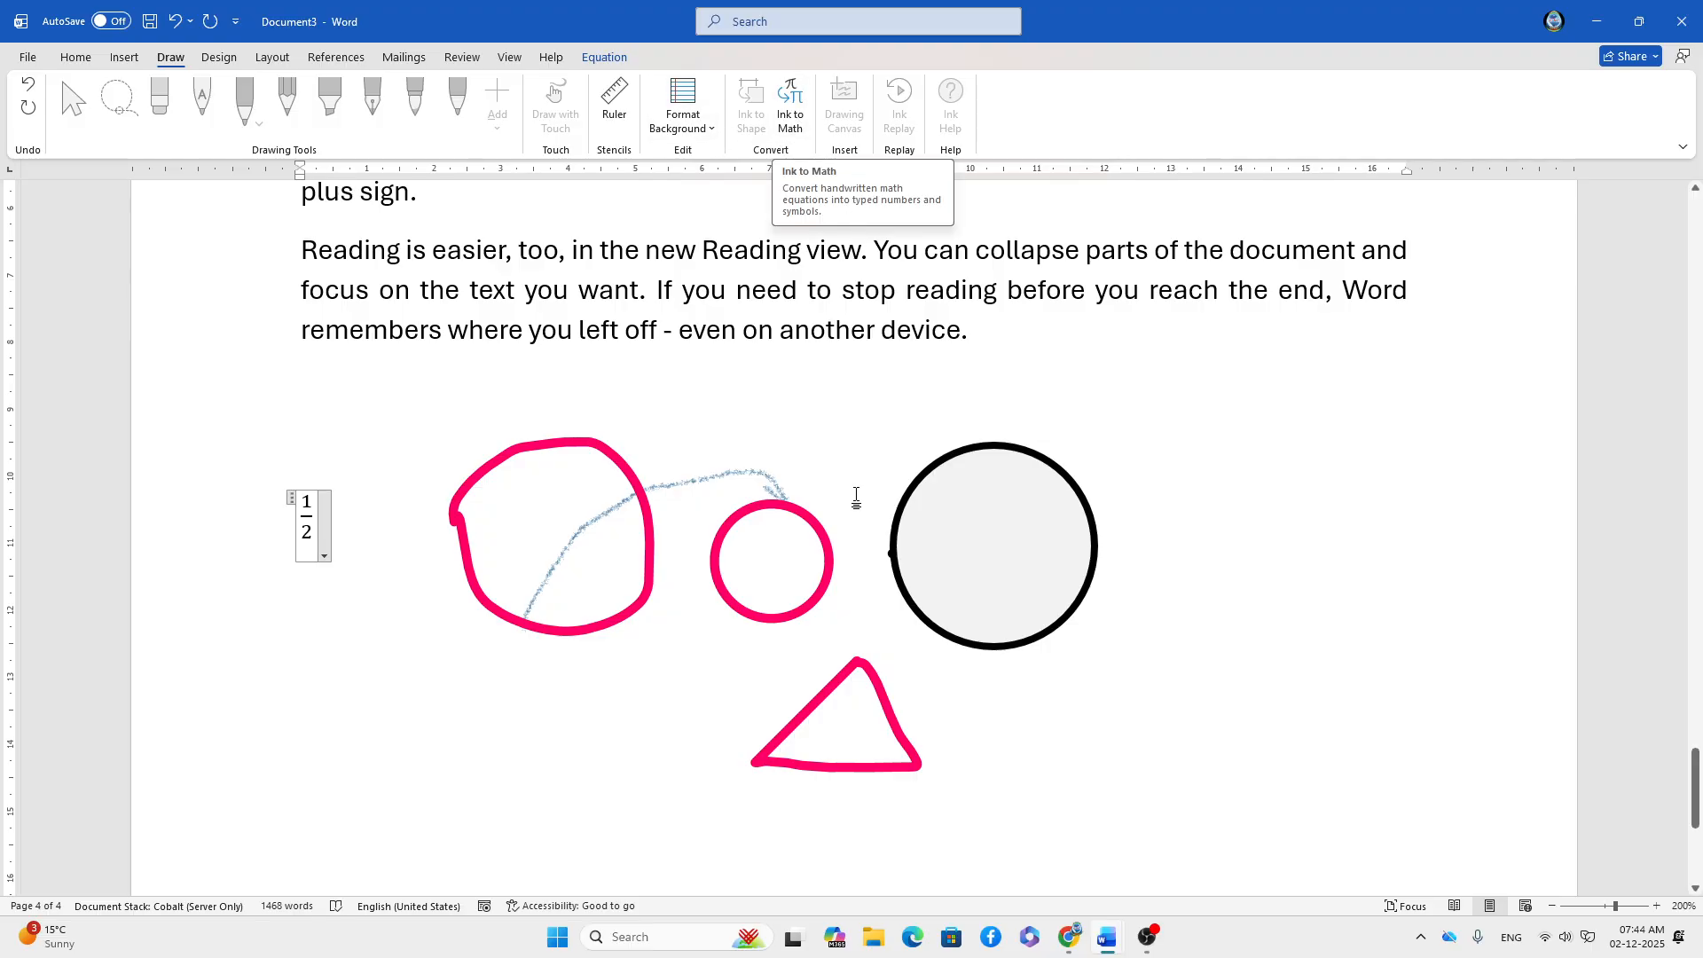
pyautogui.click(921, 450)
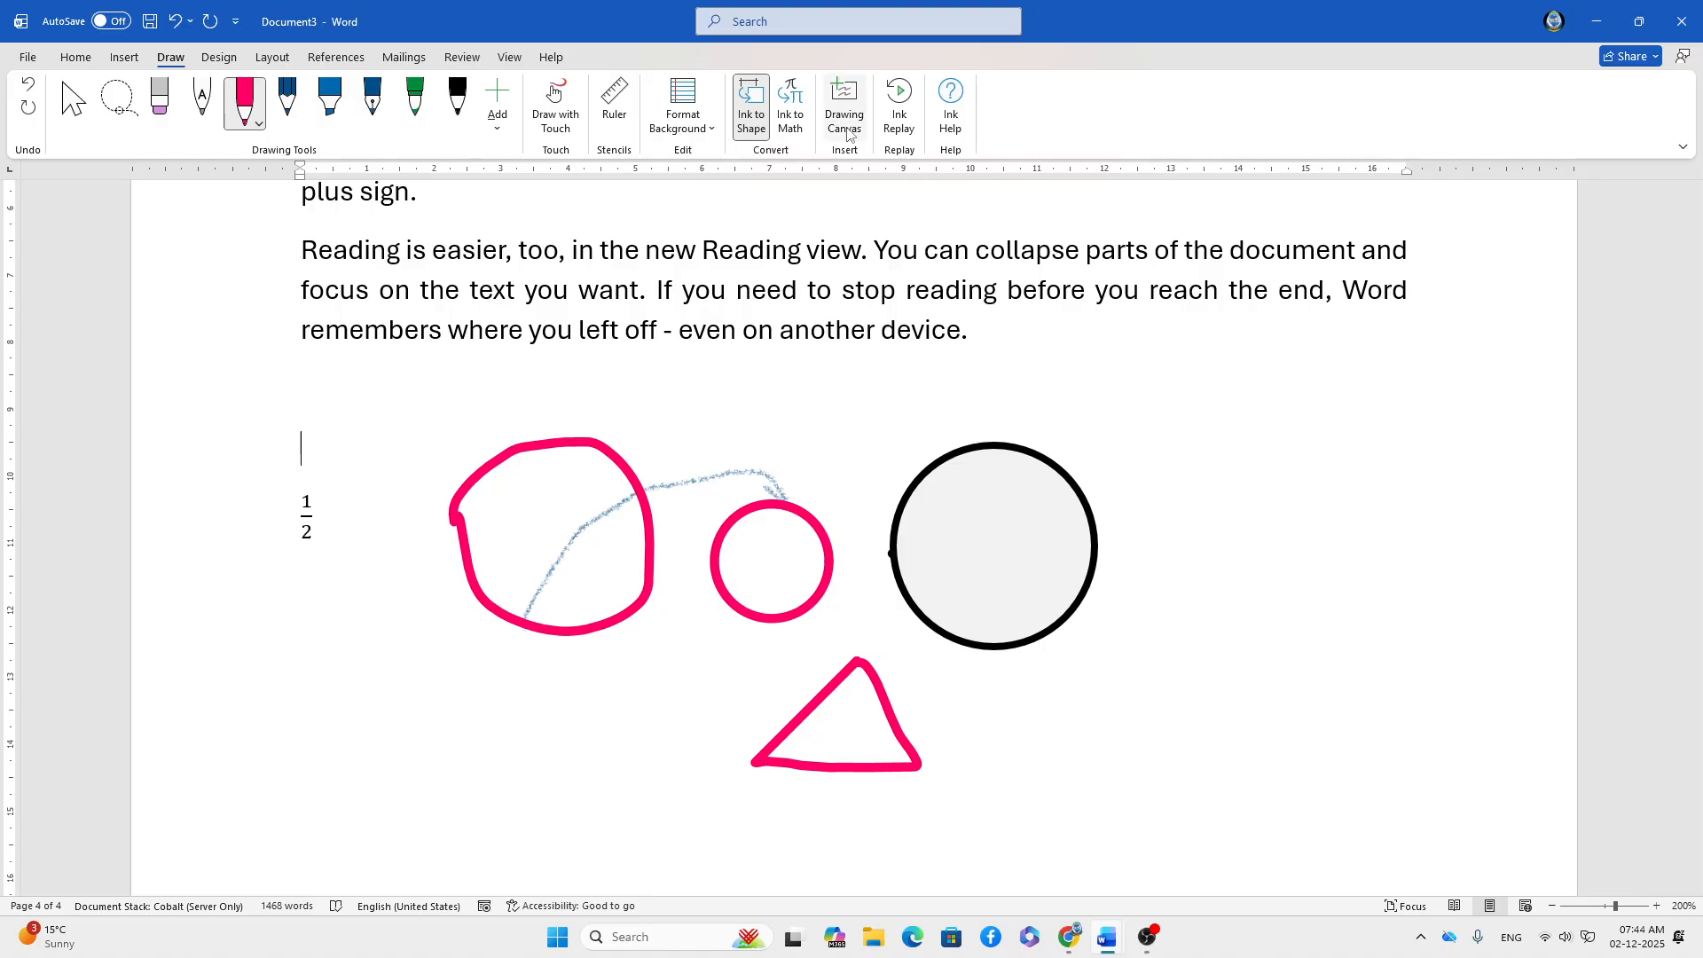
pyautogui.click(844, 99)
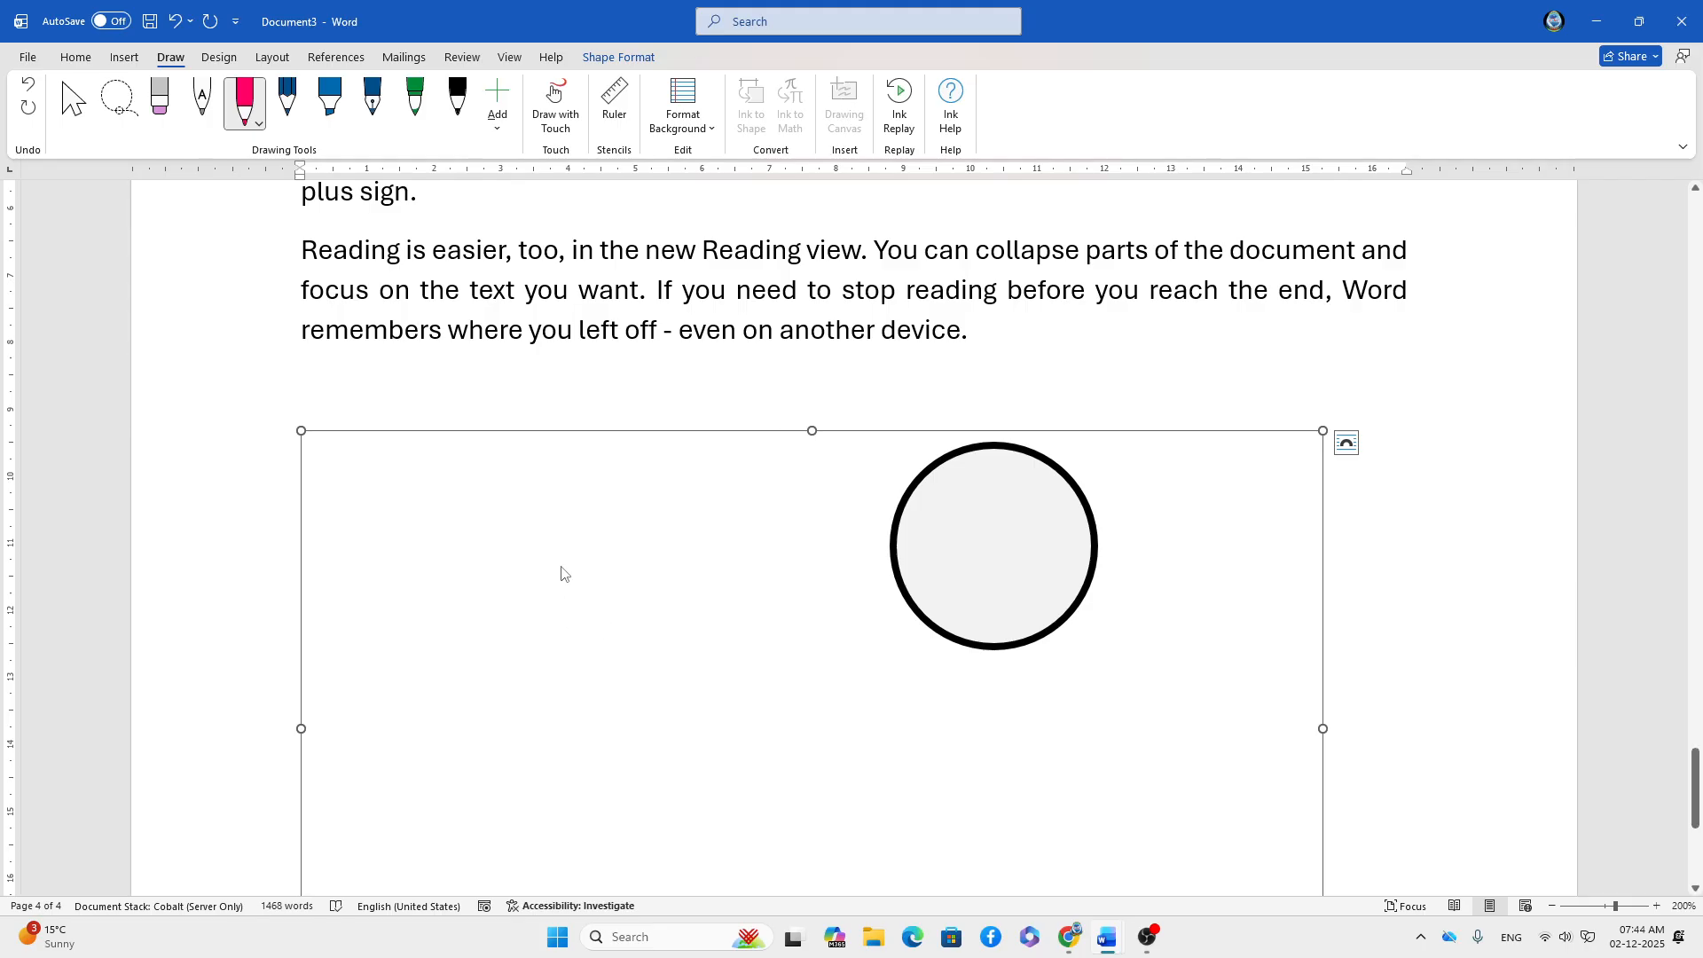
# - Change the pink pen's colour to black and handwrite the Hindi word "आप" in the drawing canvas
pyautogui.click(258, 124)
pyautogui.click(273, 270)
pyautogui.moveTo(451, 511)
pyautogui.mouseDown()
pyautogui.moveTo(494, 498)
pyautogui.moveTo(435, 608)
pyautogui.moveTo(419, 565)
pyautogui.moveTo(530, 530)
pyautogui.moveTo(520, 611)
pyautogui.mouseUp()
pyautogui.moveTo(572, 536); pyautogui.dragTo(555, 633)
pyautogui.moveTo(608, 548)
pyautogui.mouseDown()
pyautogui.moveTo(666, 546)
pyautogui.moveTo(663, 644)
pyautogui.mouseUp()
pyautogui.moveTo(524, 534); pyautogui.dragTo(688, 542)
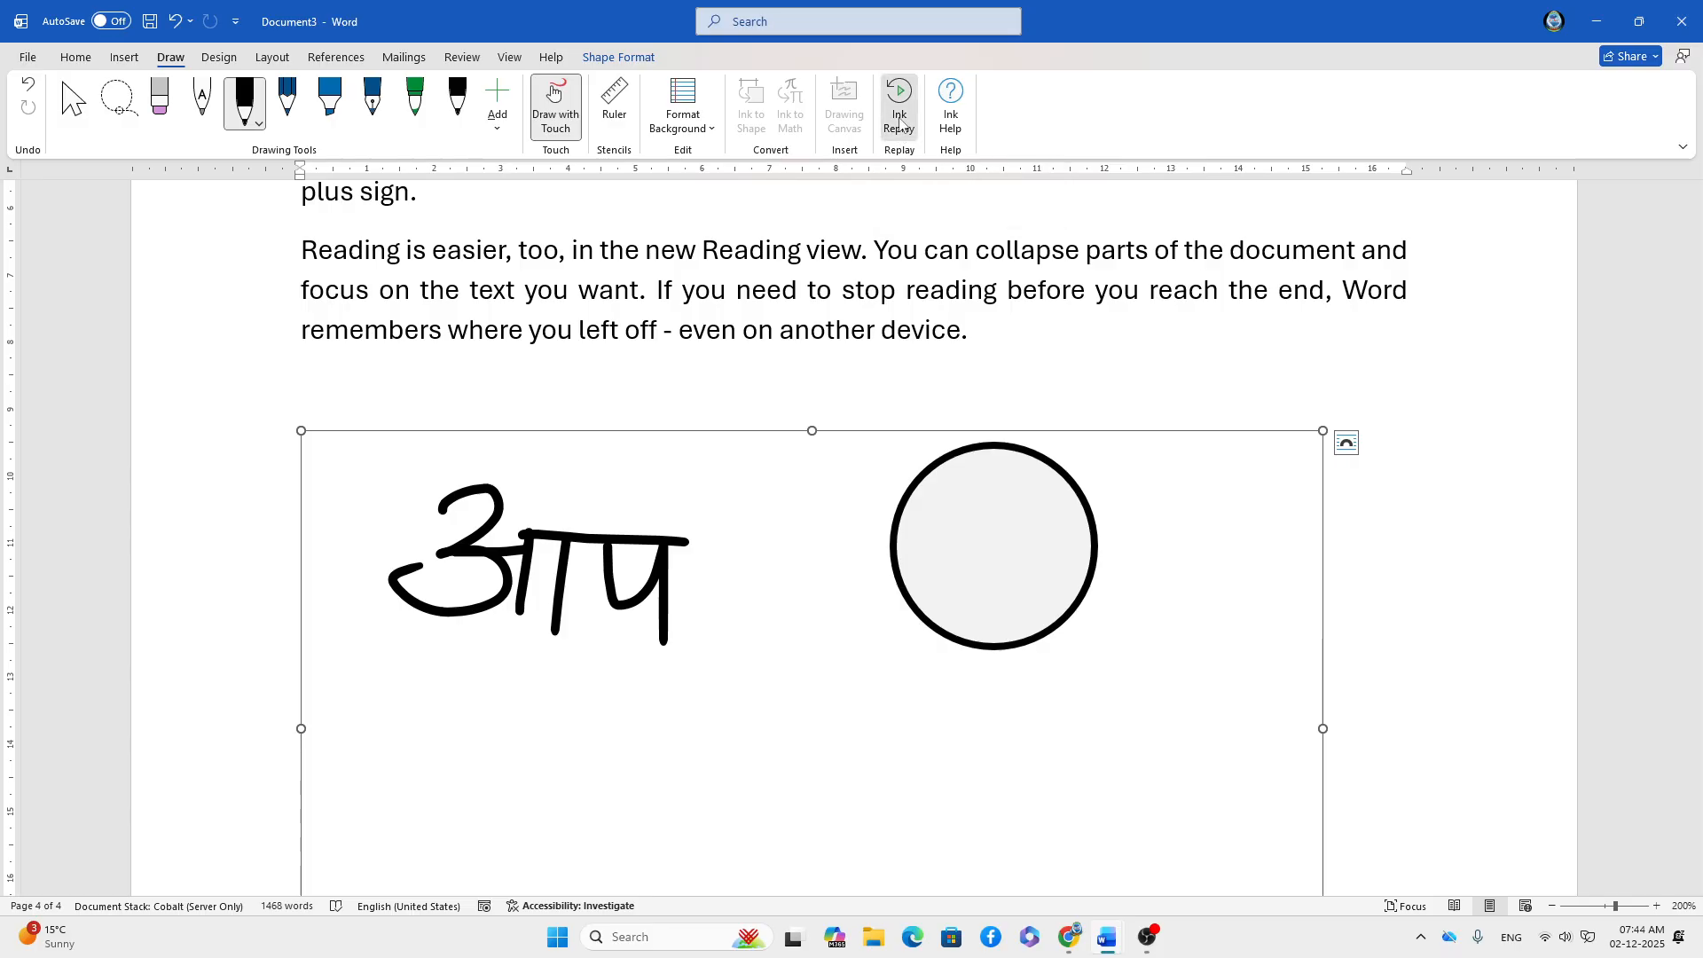
# - Replay the handwritten ink, then insert another drawing canvas and undo the insertion
pyautogui.click(901, 125)
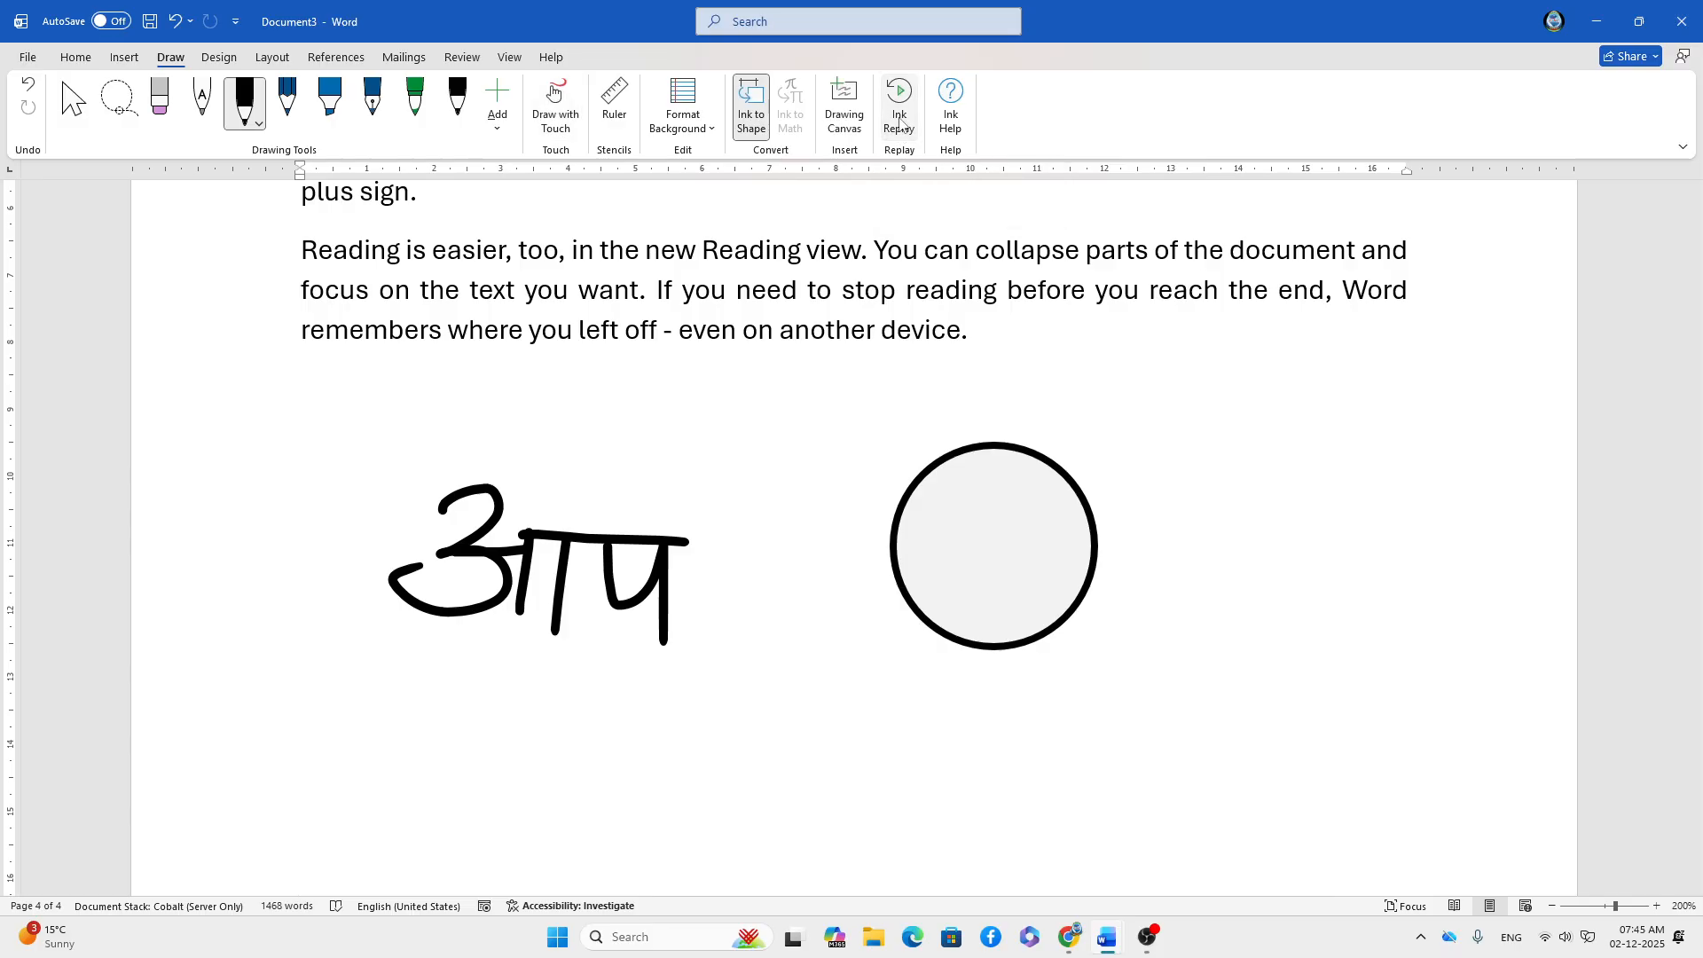
pyautogui.click(843, 128)
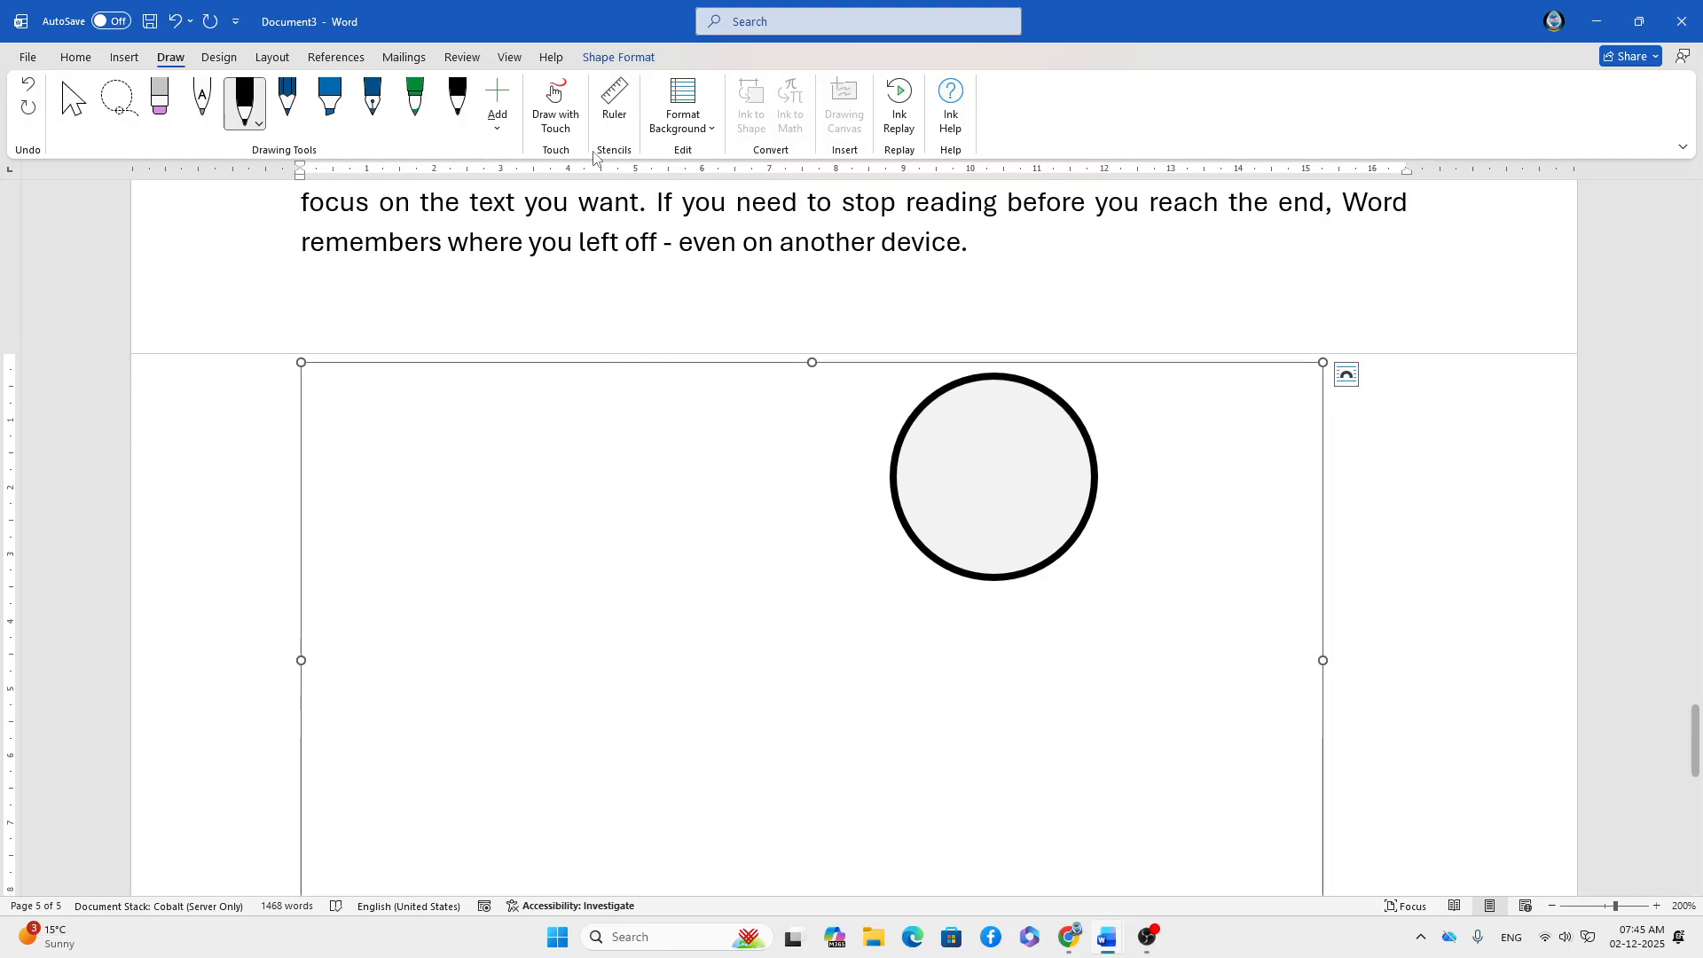
pyautogui.hotkey('ctrl', 'z')
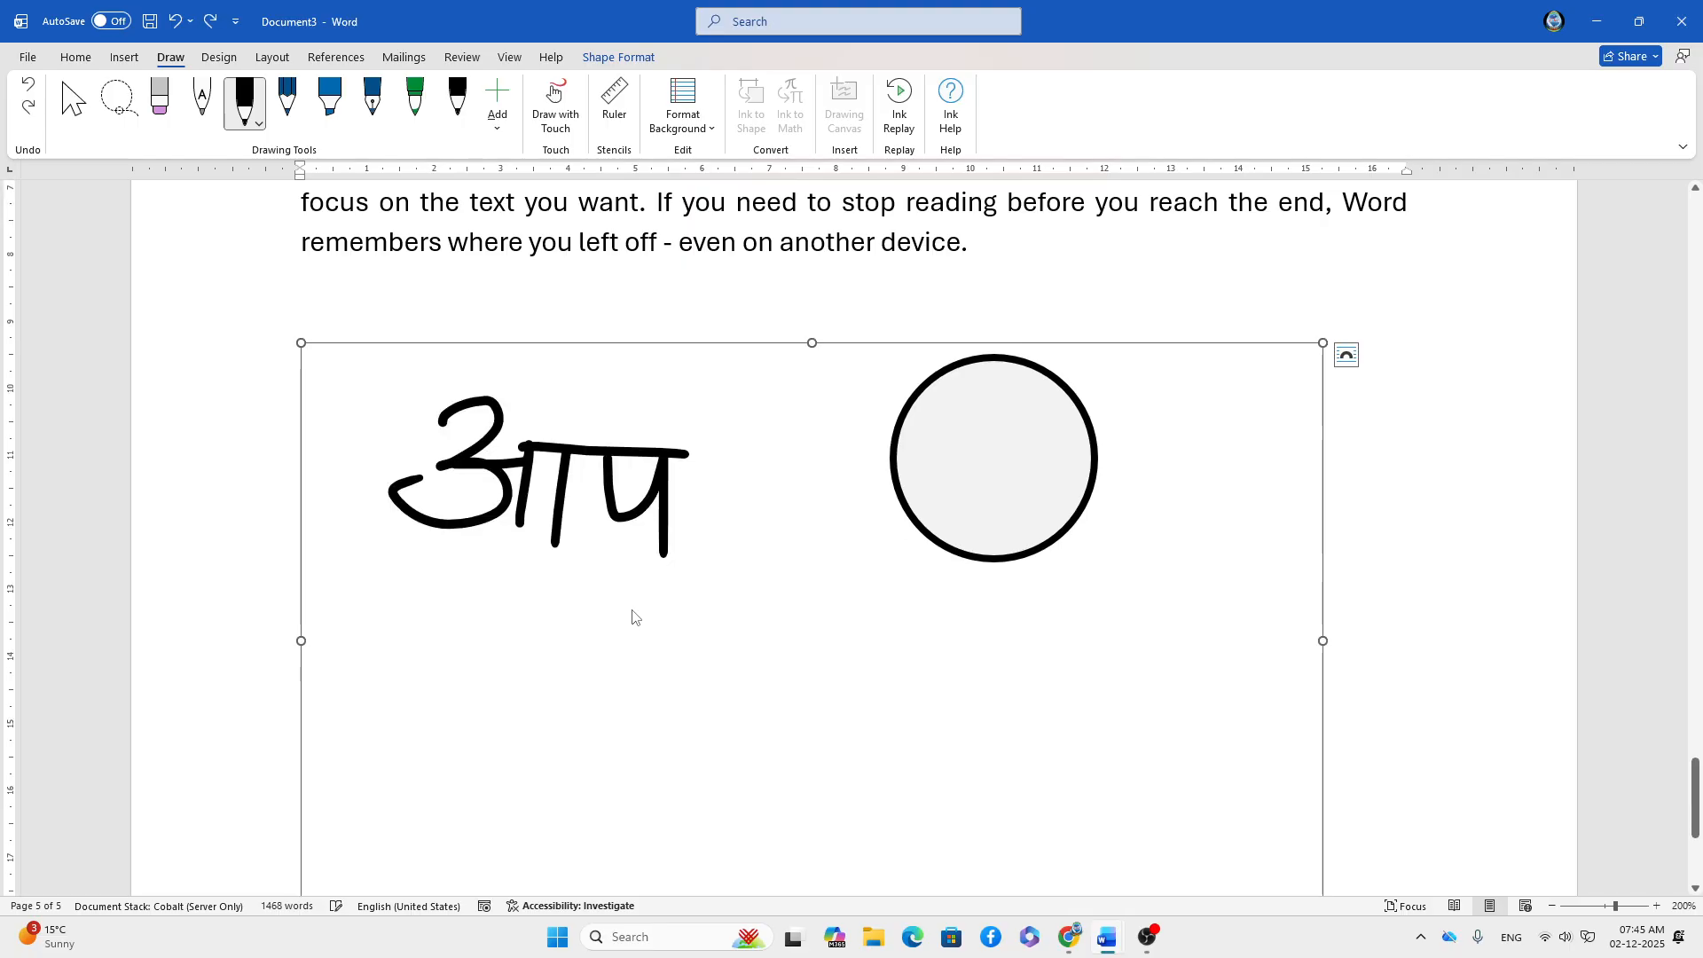
# - Replay the ink of the handwritten word once more, then select and deselect the drawing canvas
pyautogui.click(901, 98)
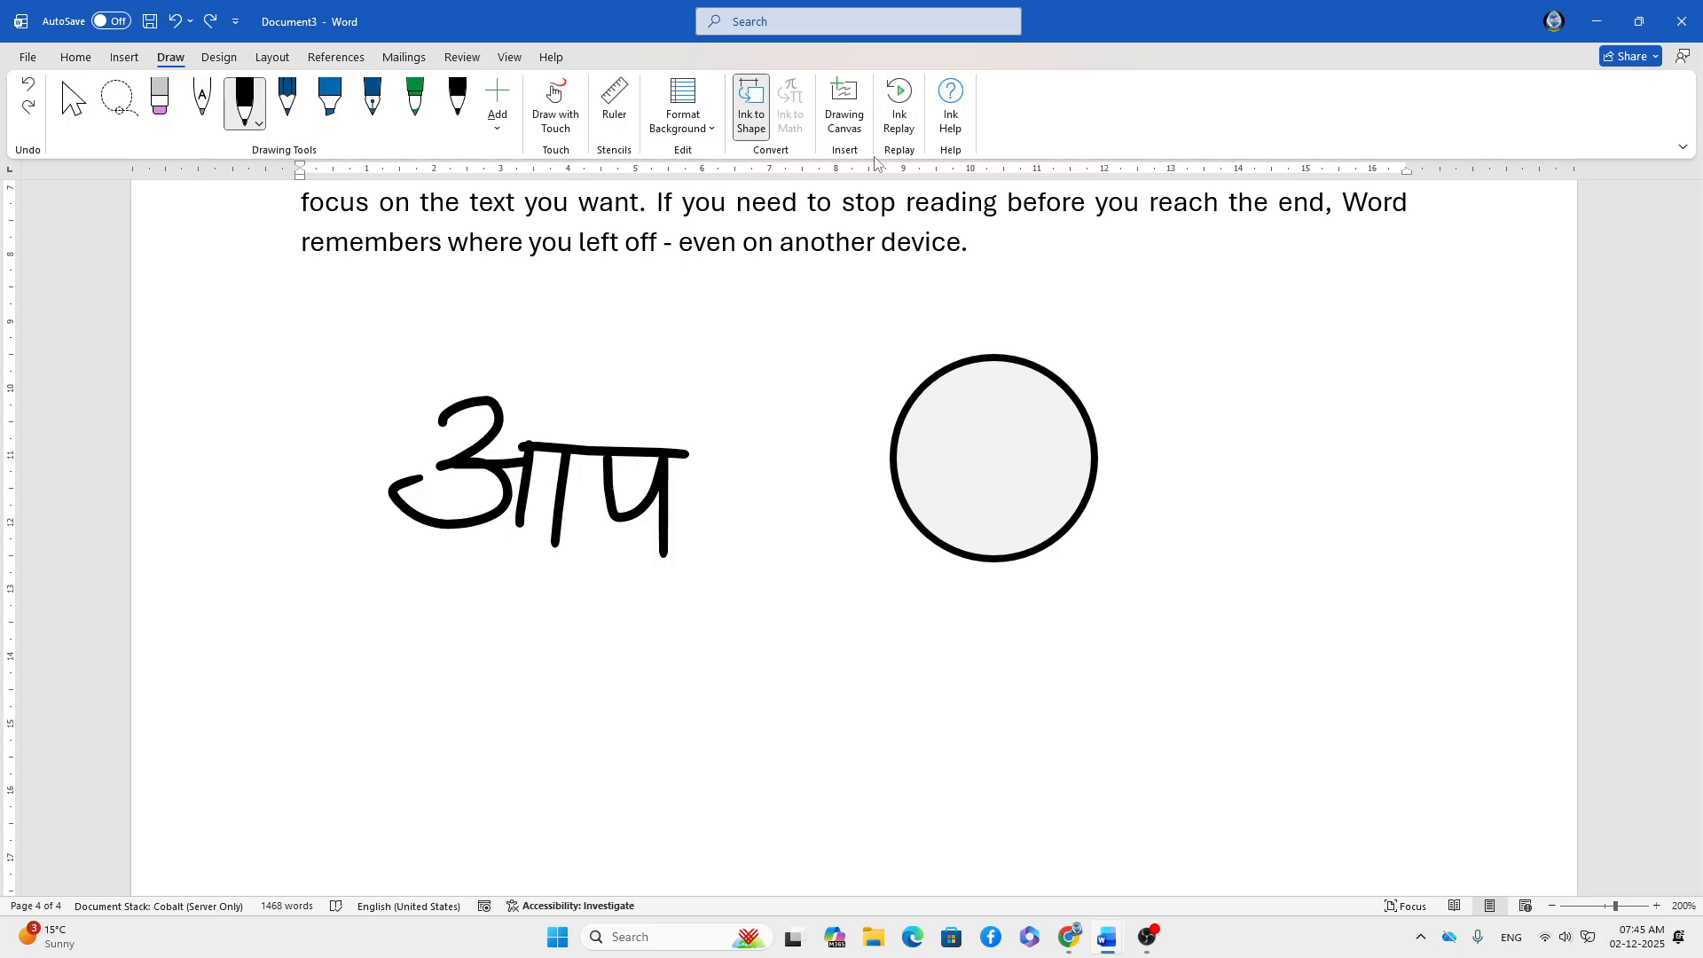
pyautogui.click(728, 373)
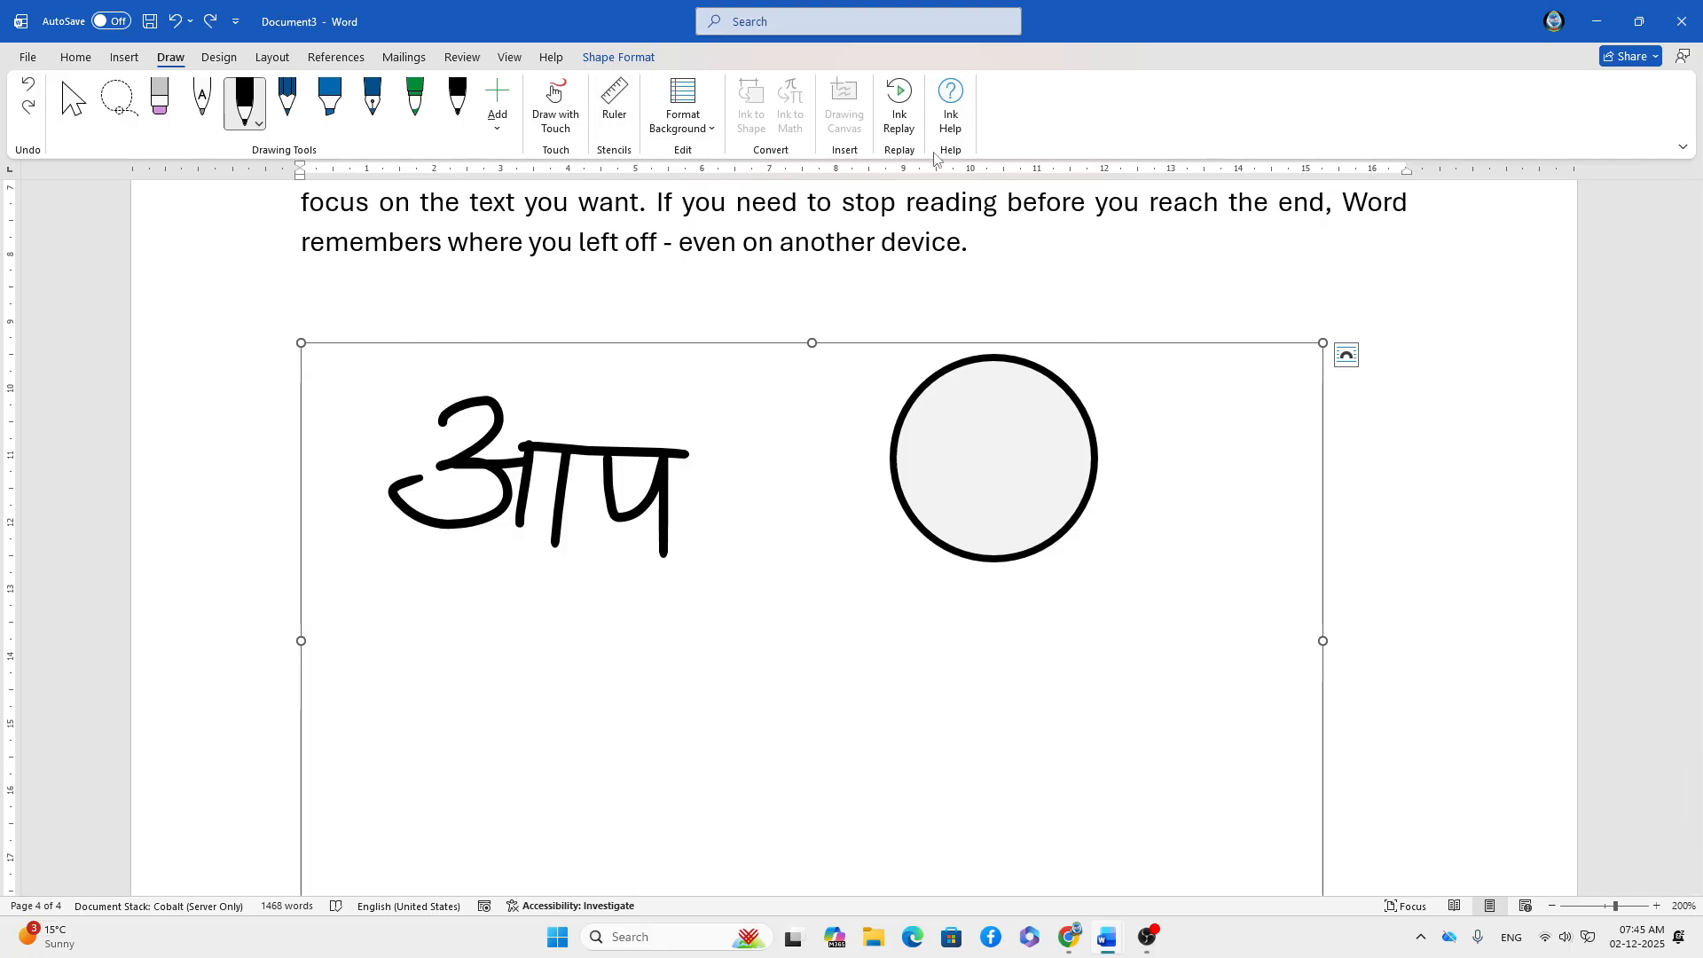
pyautogui.click(841, 302)
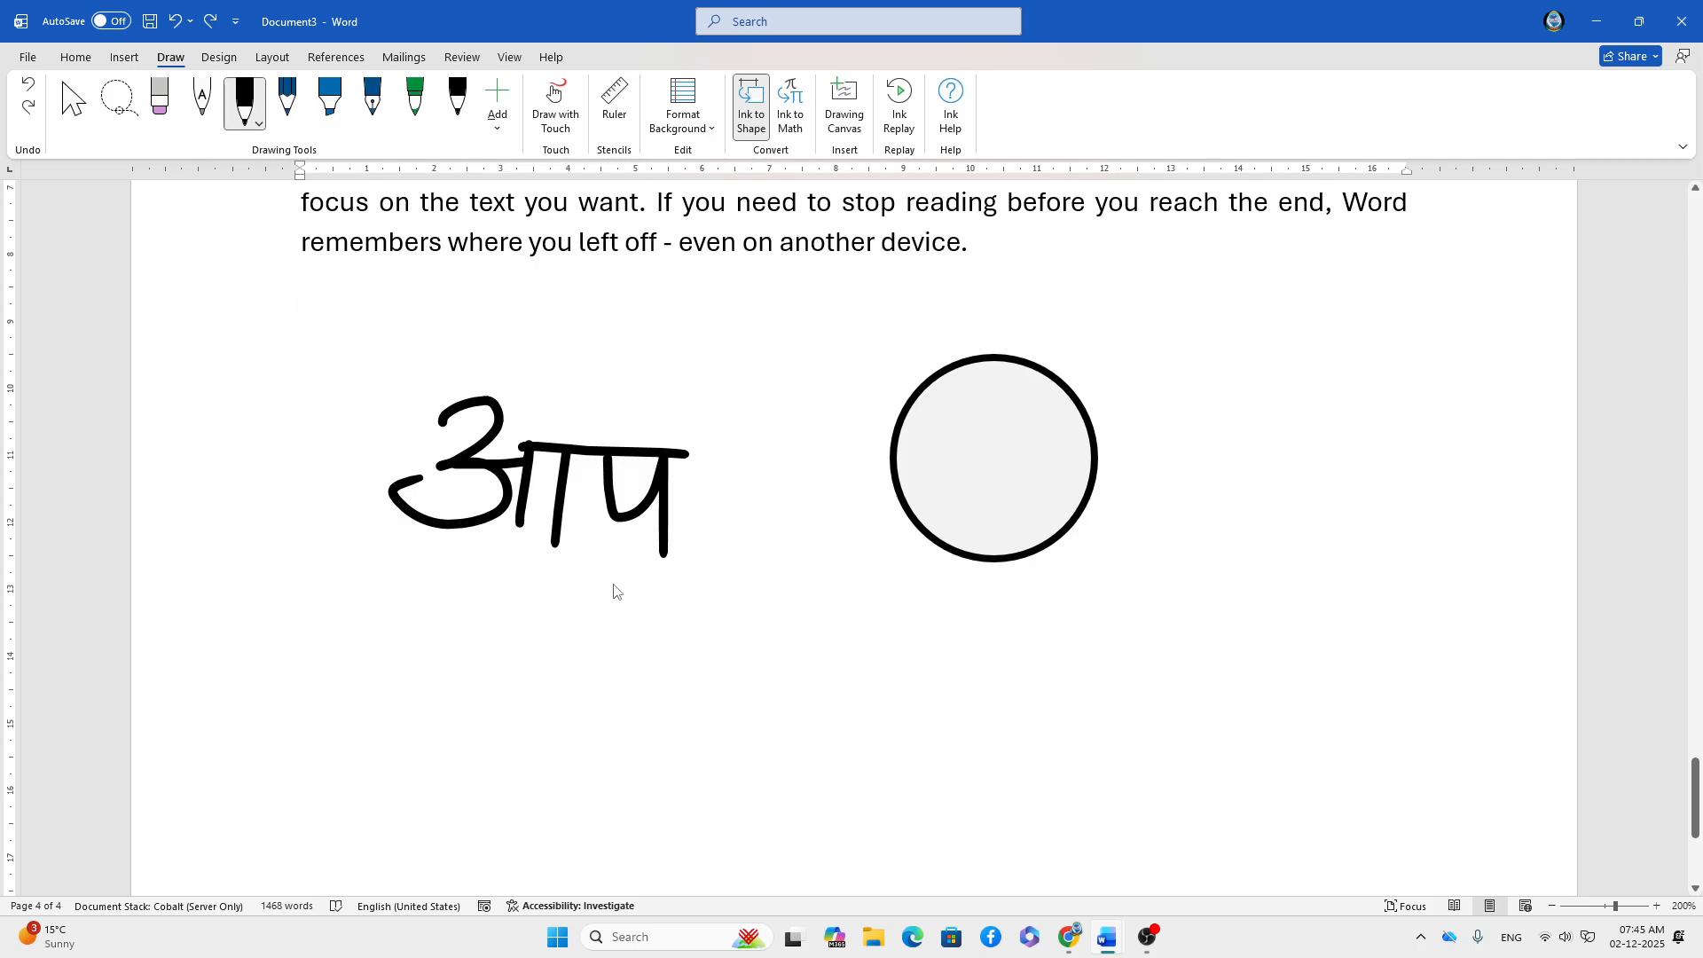
# - Set the text wrapping of the handwritten word's drawing canvas to Tight and move the canvas slightly down
pyautogui.click(724, 470)
pyautogui.click(834, 337)
pyautogui.click(654, 428)
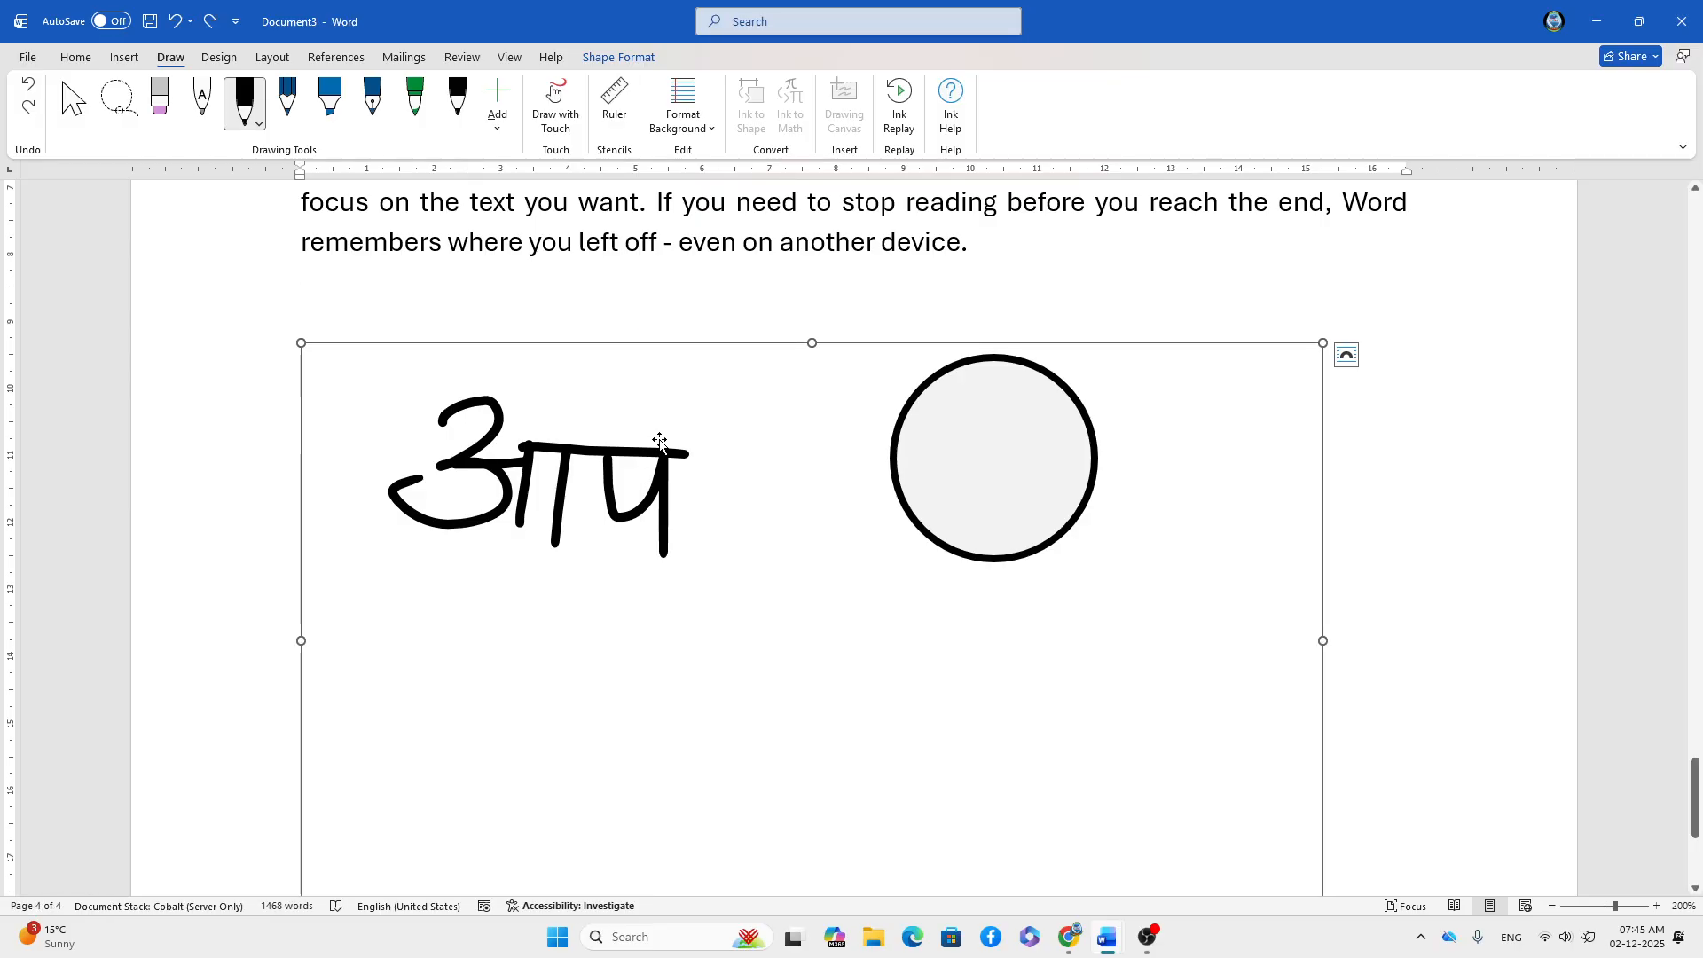
pyautogui.click(1347, 355)
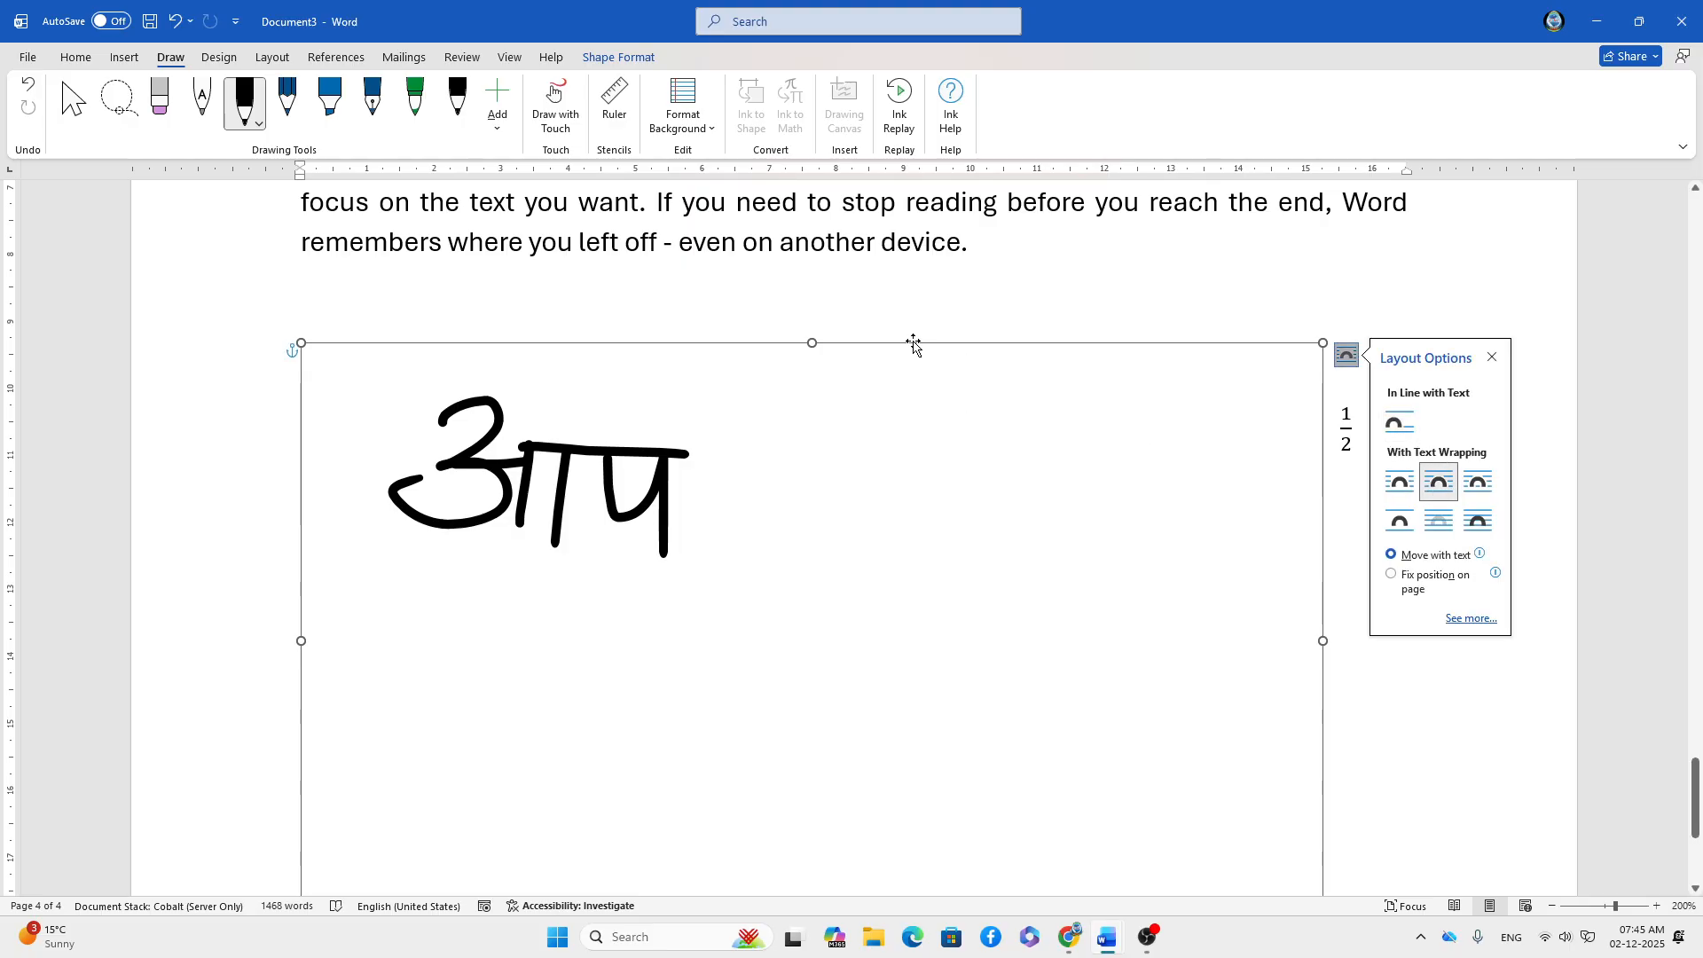
pyautogui.moveTo(905, 346)
pyautogui.mouseDown()
pyautogui.moveTo(1061, 384)
pyautogui.moveTo(875, 410)
pyautogui.moveTo(905, 449)
pyautogui.moveTo(907, 372)
pyautogui.mouseUp()
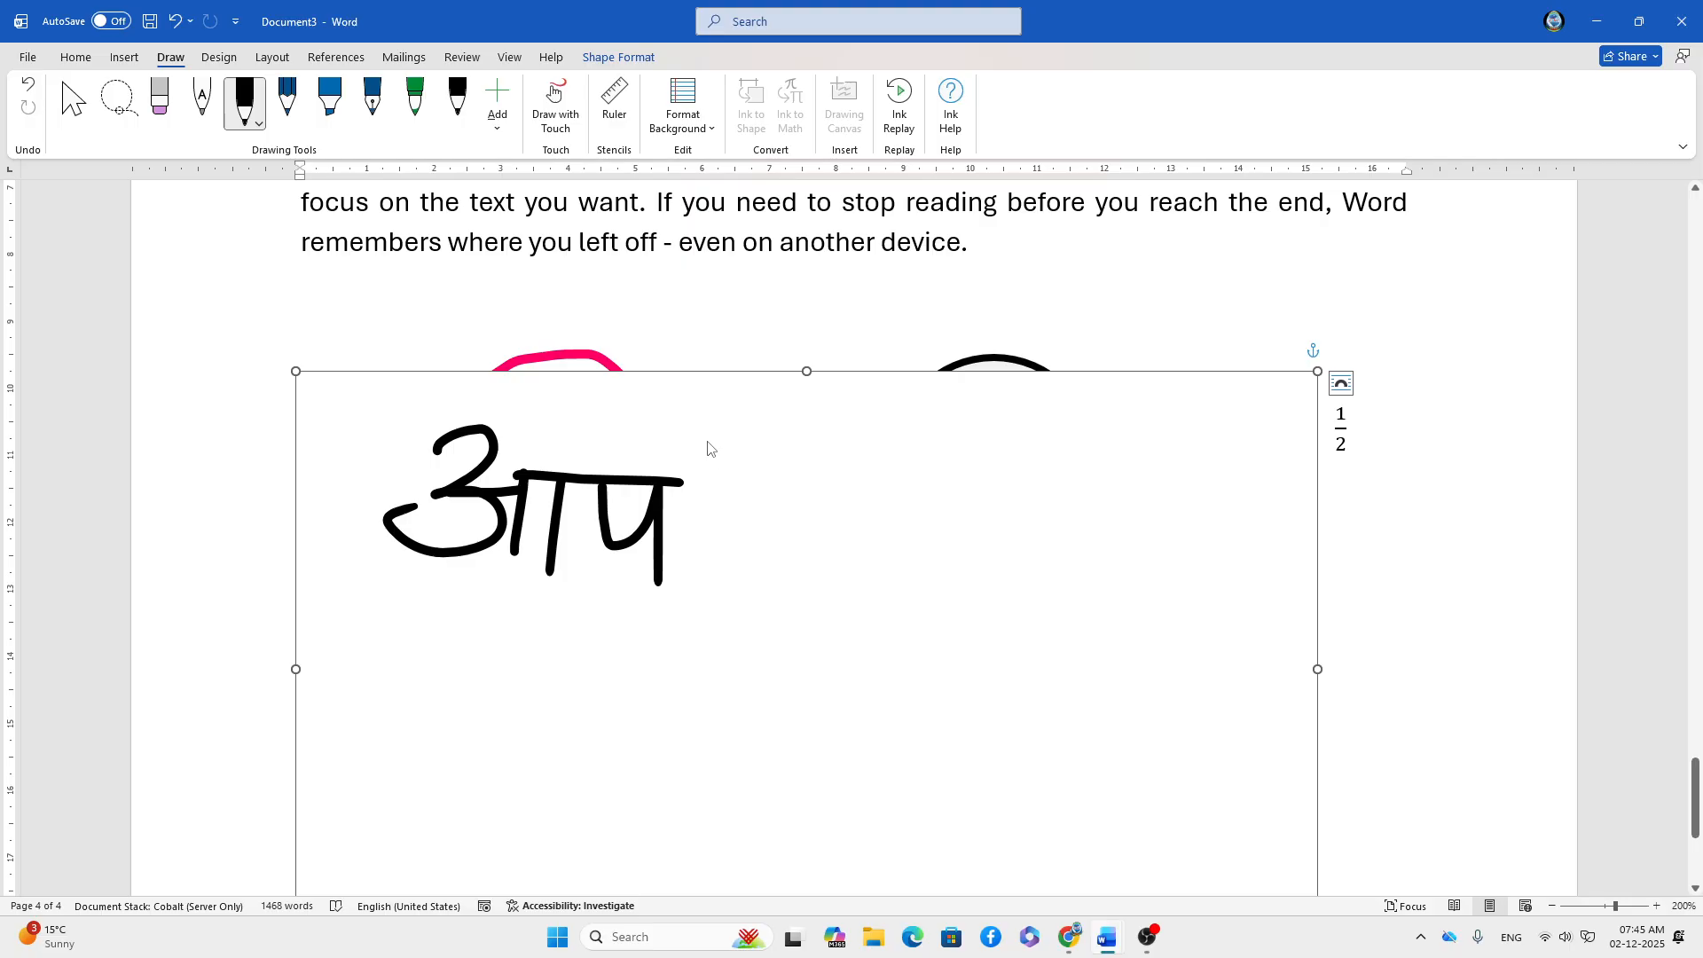
# - Delete the drawing canvas, and erase the two pink circles and the pink triangle with the Eraser
pyautogui.press('Delete')
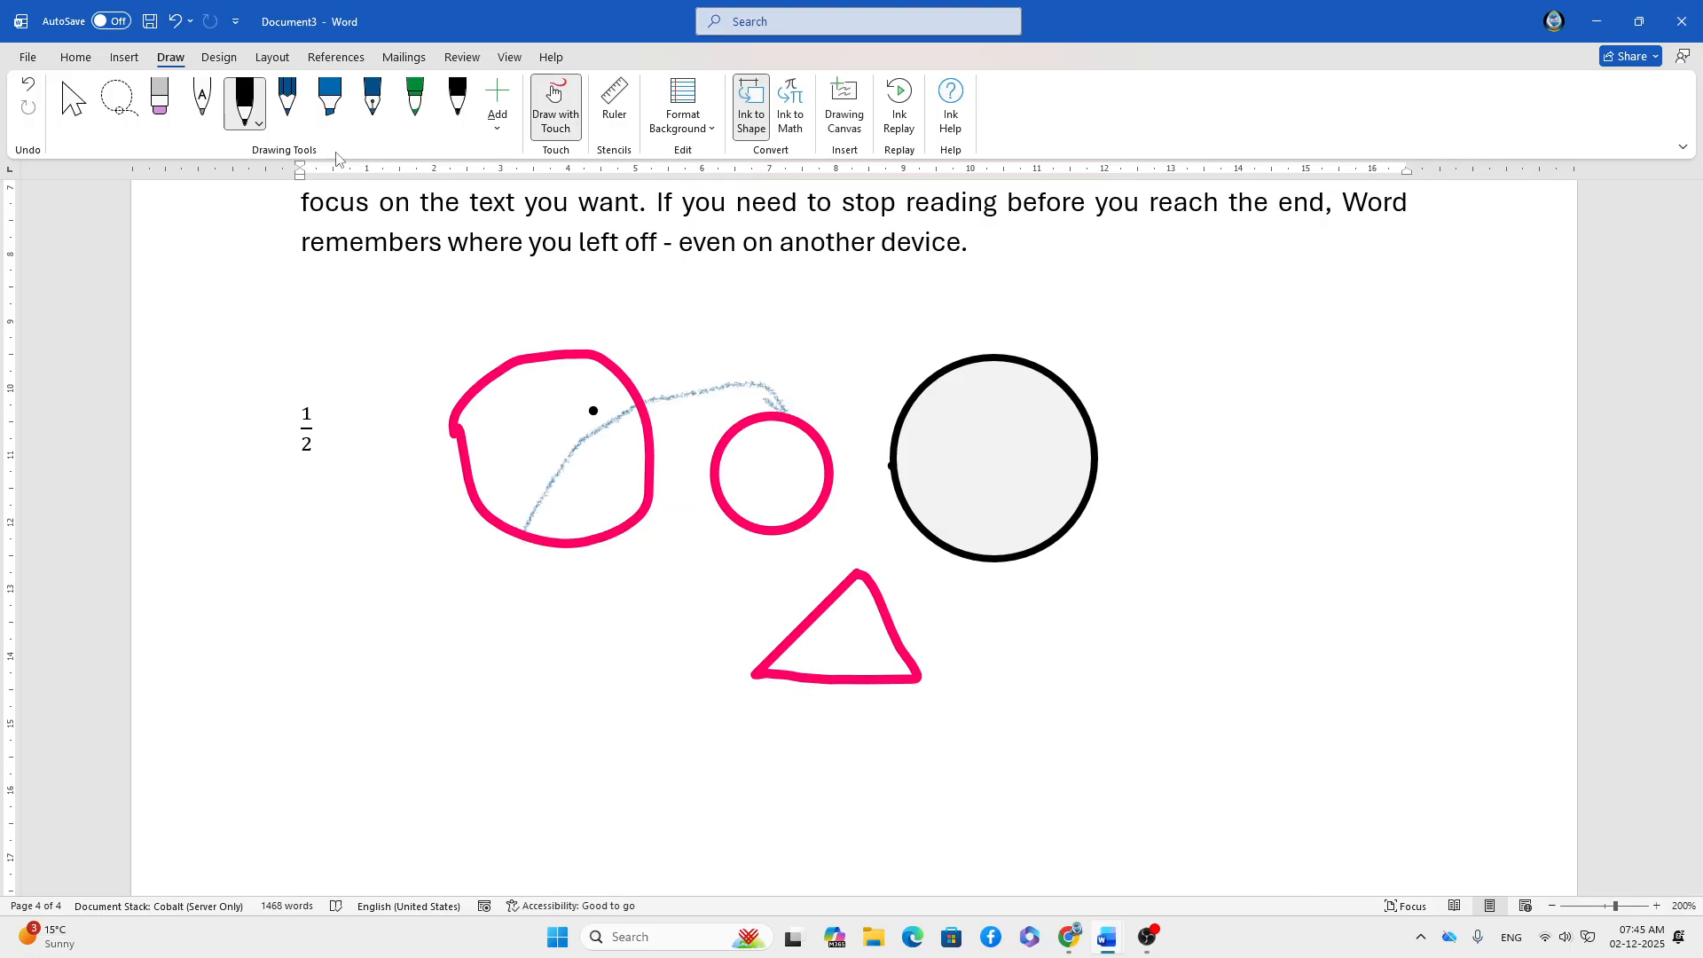
pyautogui.click(160, 113)
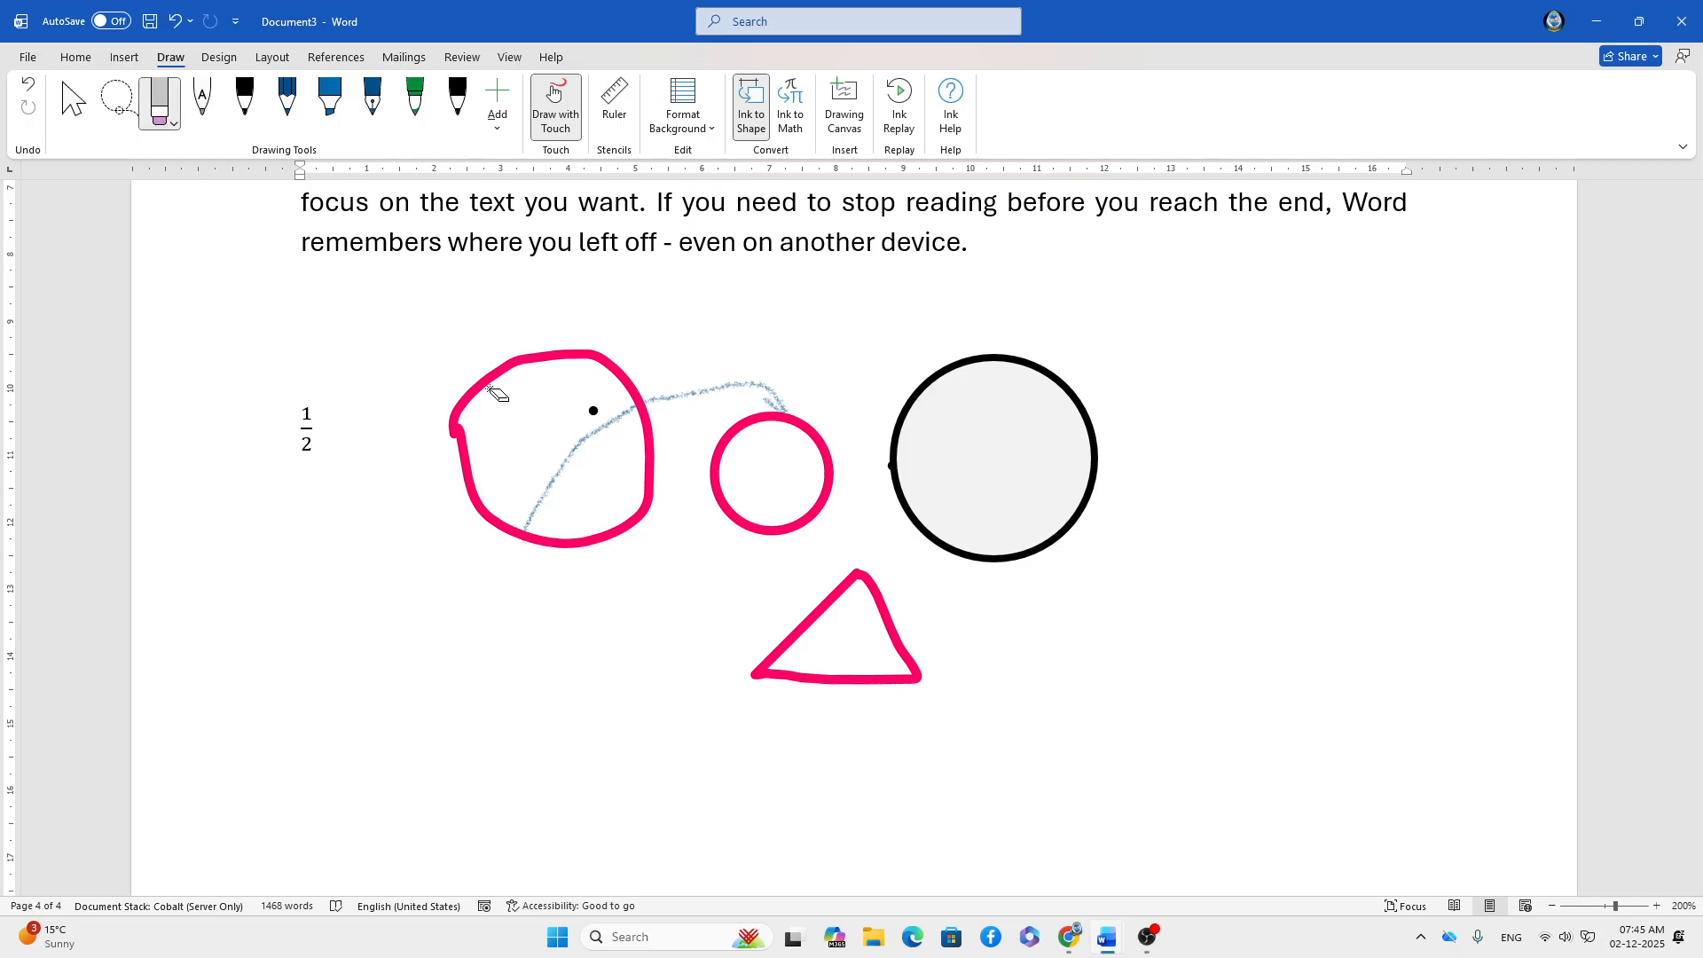
pyautogui.moveTo(781, 530); pyautogui.dragTo(846, 421)
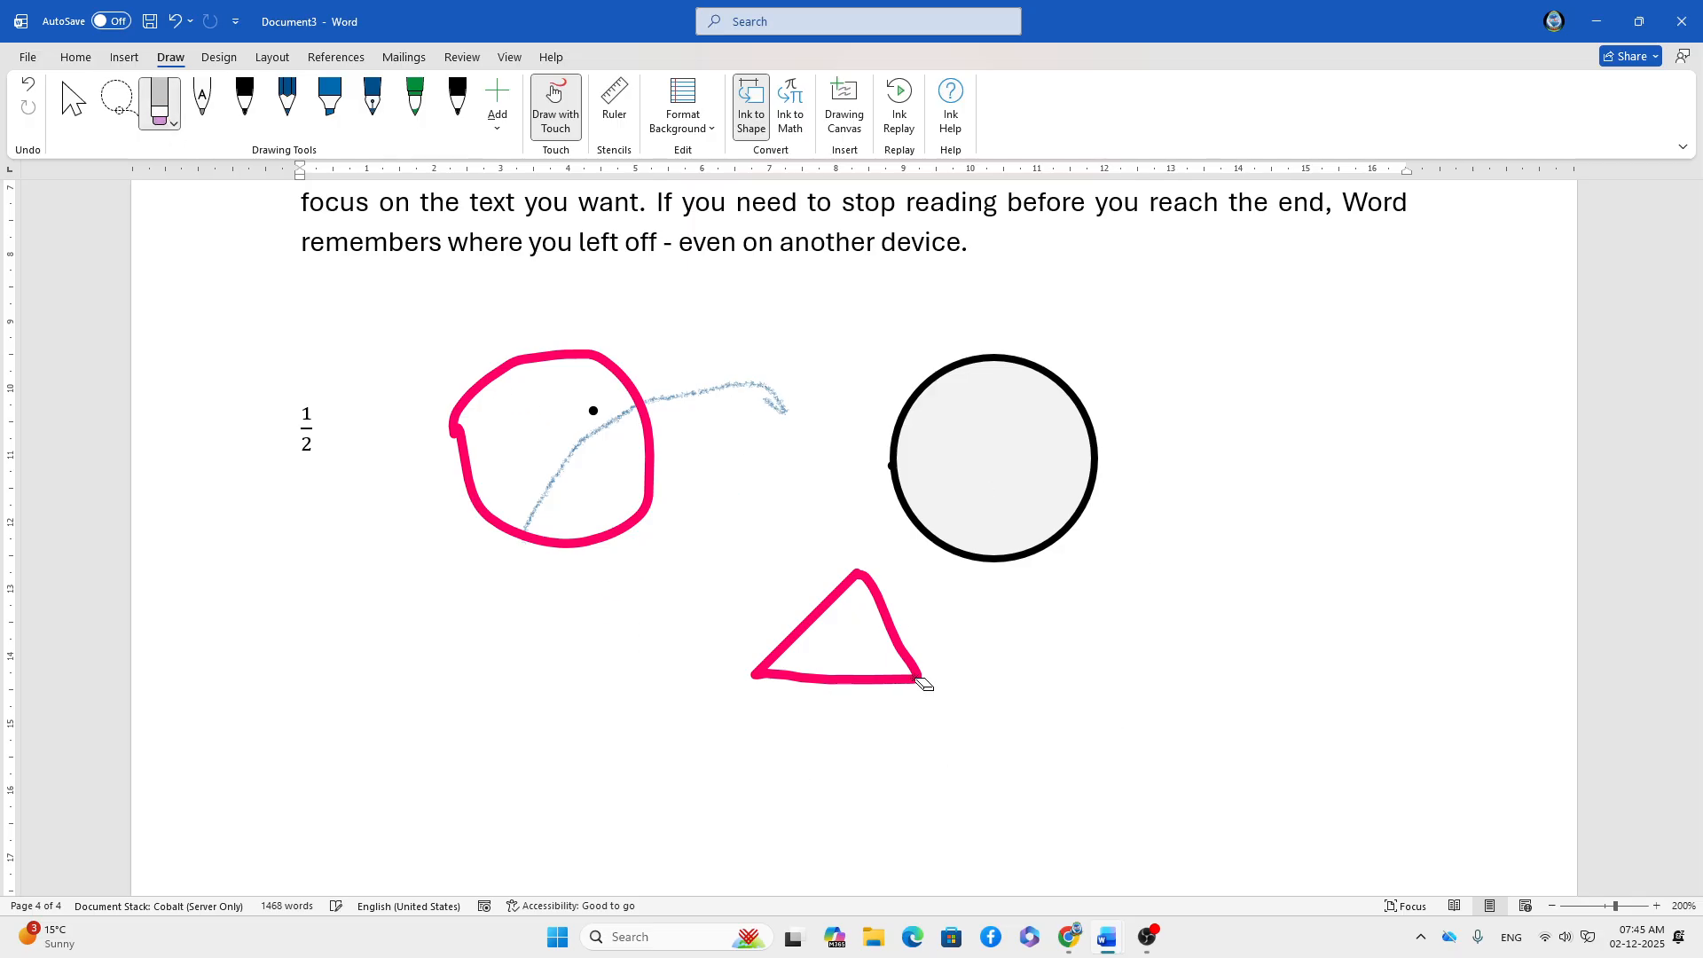
pyautogui.click(843, 681)
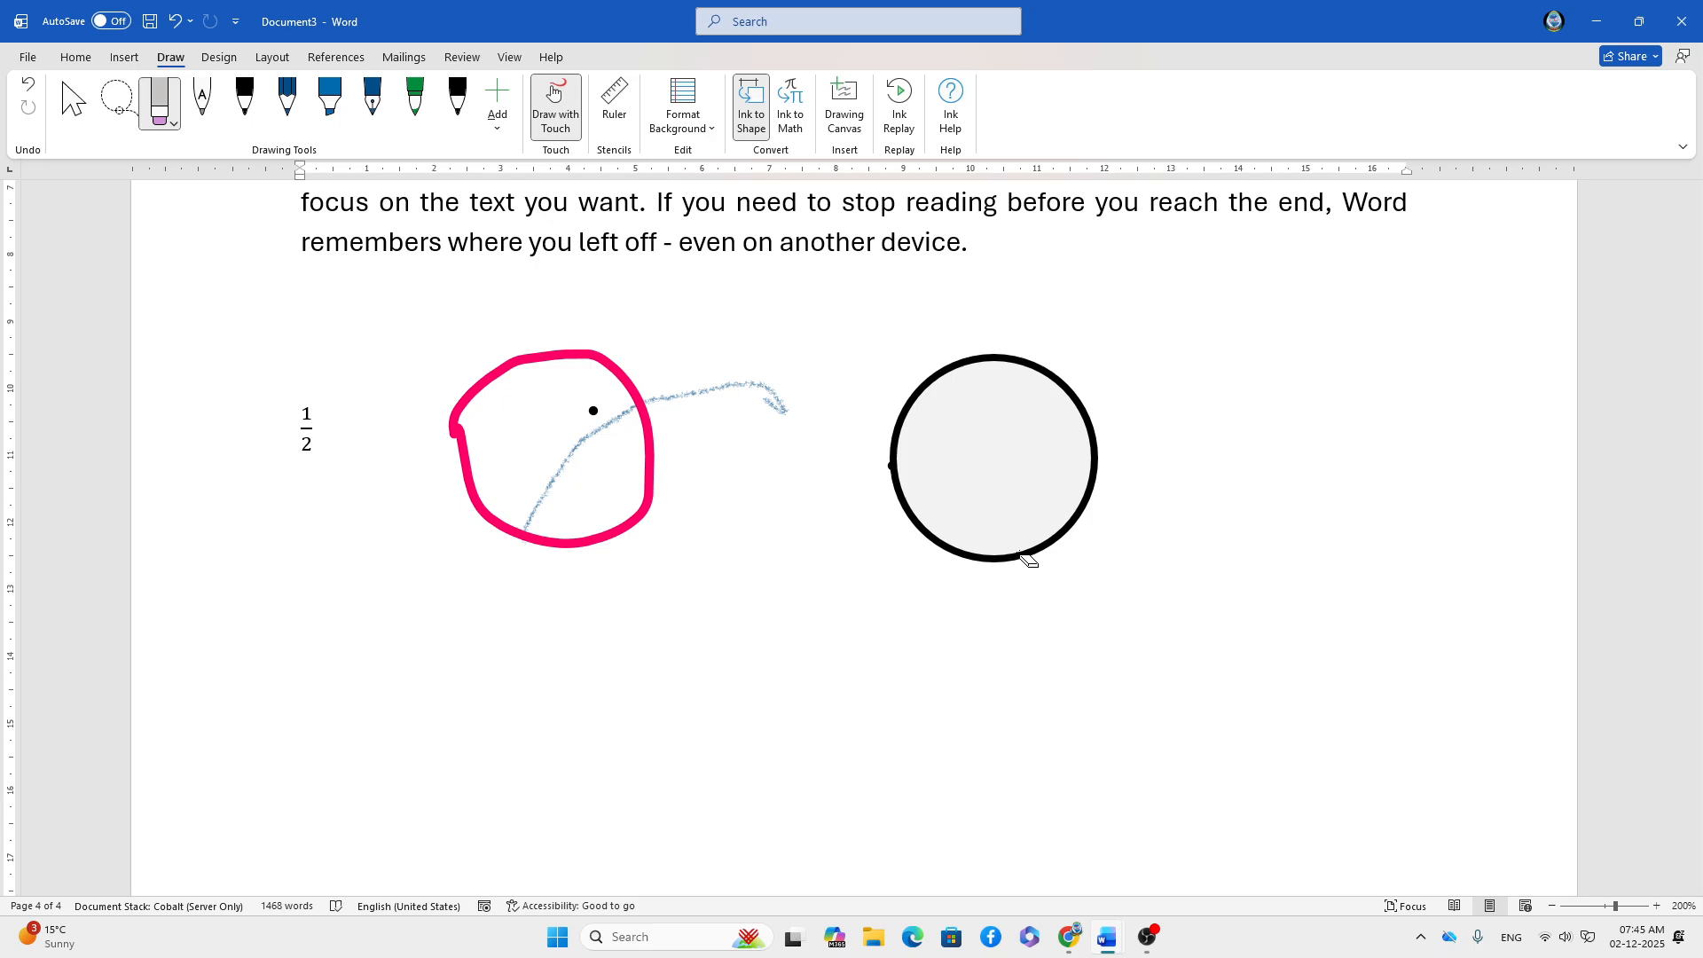
pyautogui.click(587, 356)
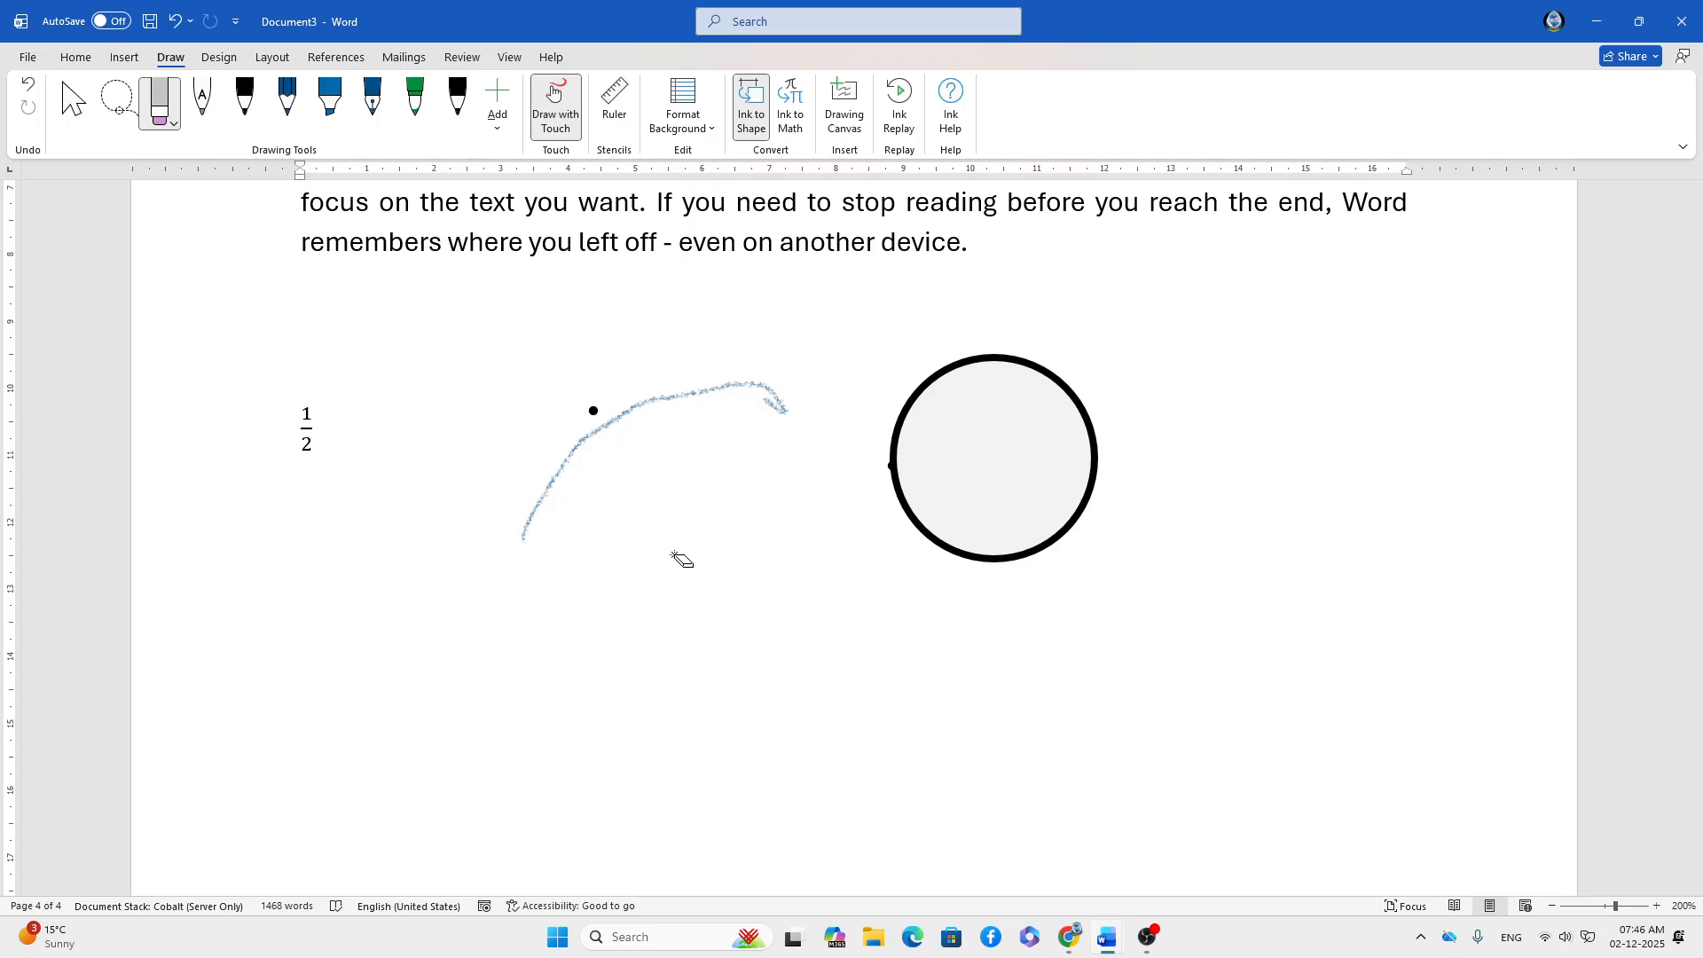
# - Lasso-select the blue stroke and the black dots, move them up over the filled circle and enlarge them
pyautogui.click(117, 102)
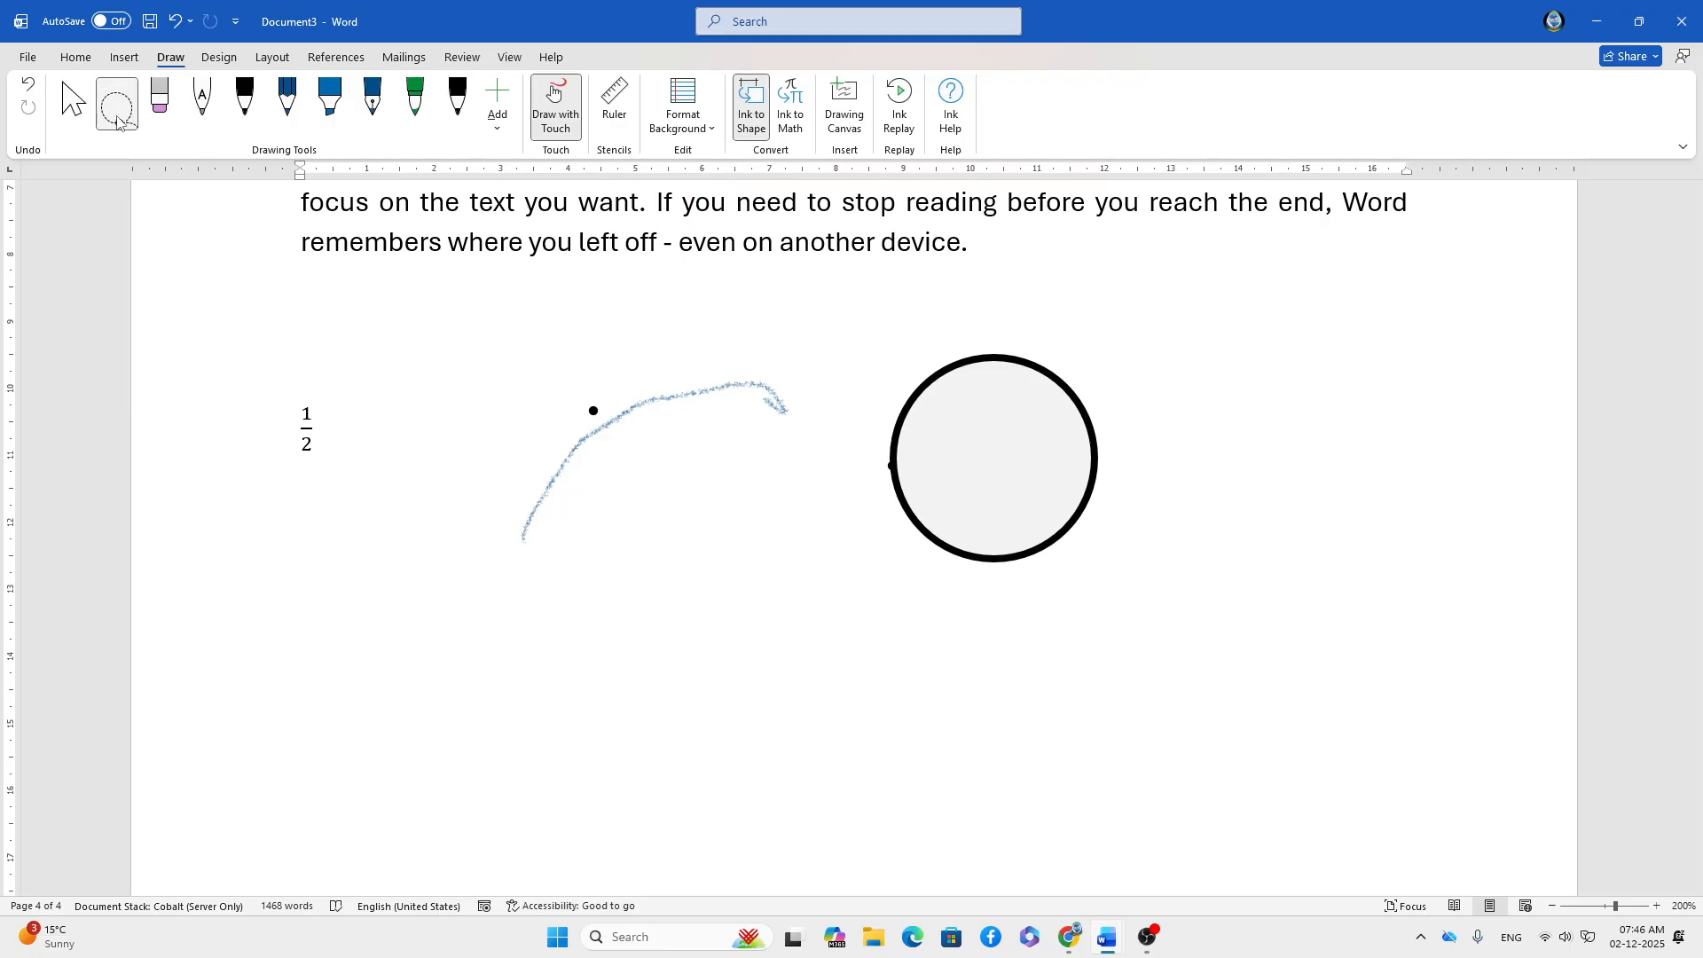
pyautogui.moveTo(270, 670)
pyautogui.mouseDown()
pyautogui.moveTo(369, 357)
pyautogui.moveTo(924, 289)
pyautogui.moveTo(1166, 571)
pyautogui.moveTo(1060, 737)
pyautogui.mouseUp()
pyautogui.moveTo(818, 436); pyautogui.dragTo(1123, 367)
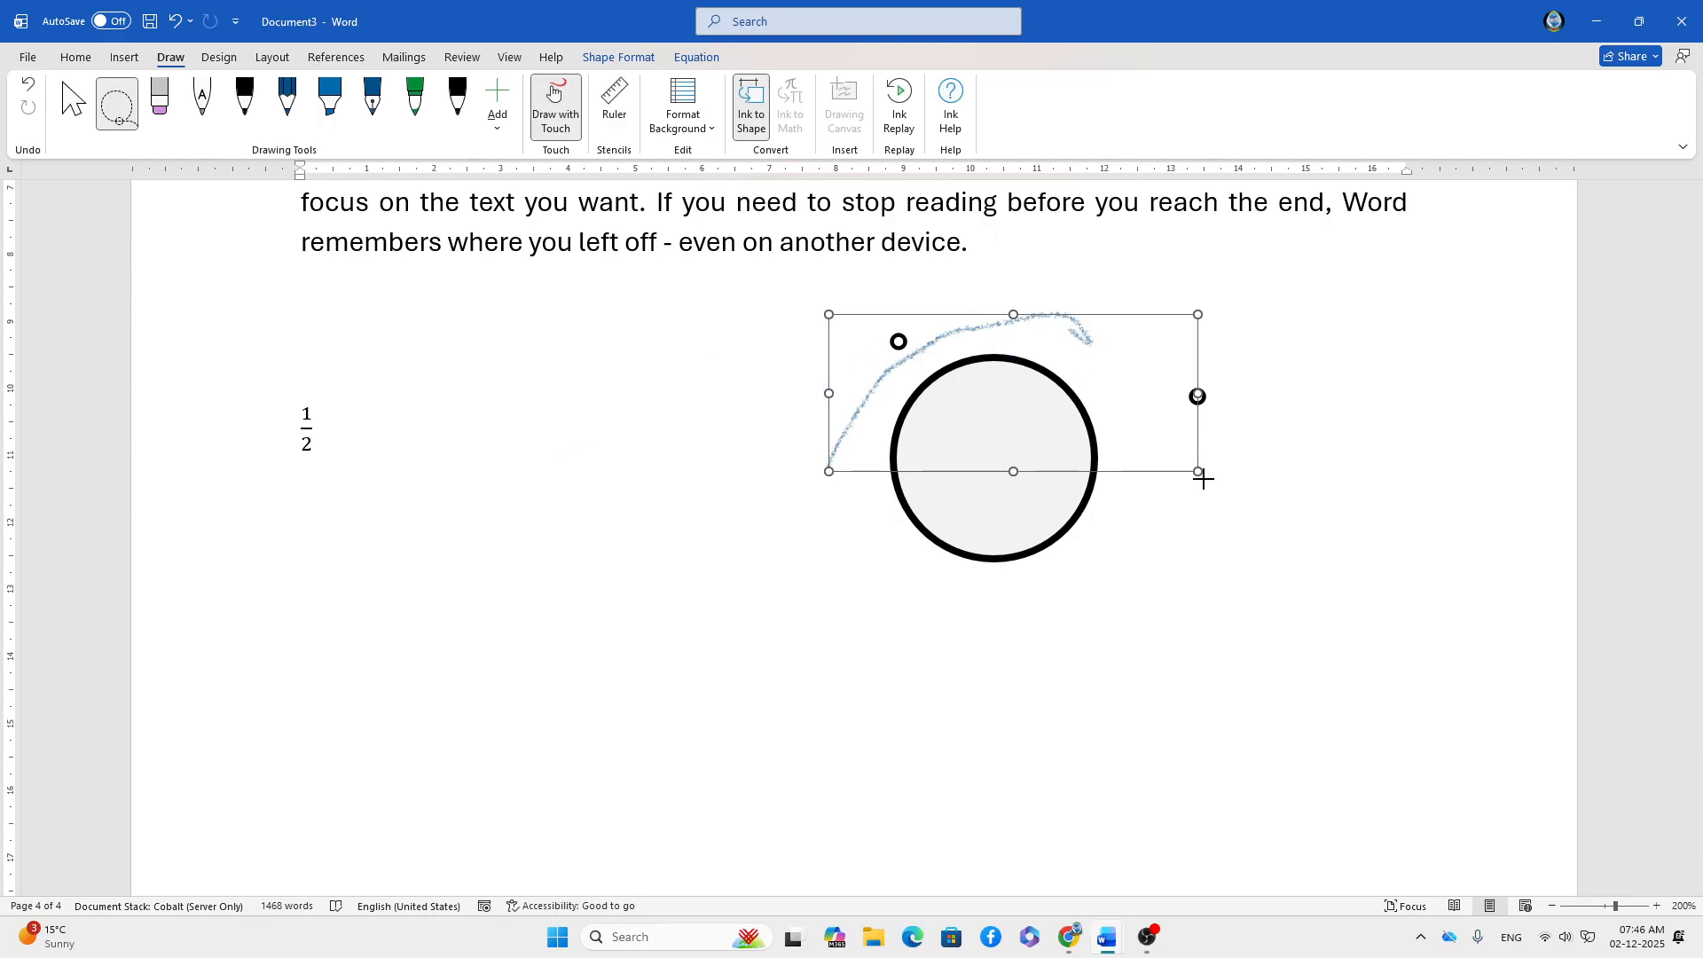
pyautogui.moveTo(1198, 472); pyautogui.dragTo(1313, 689)
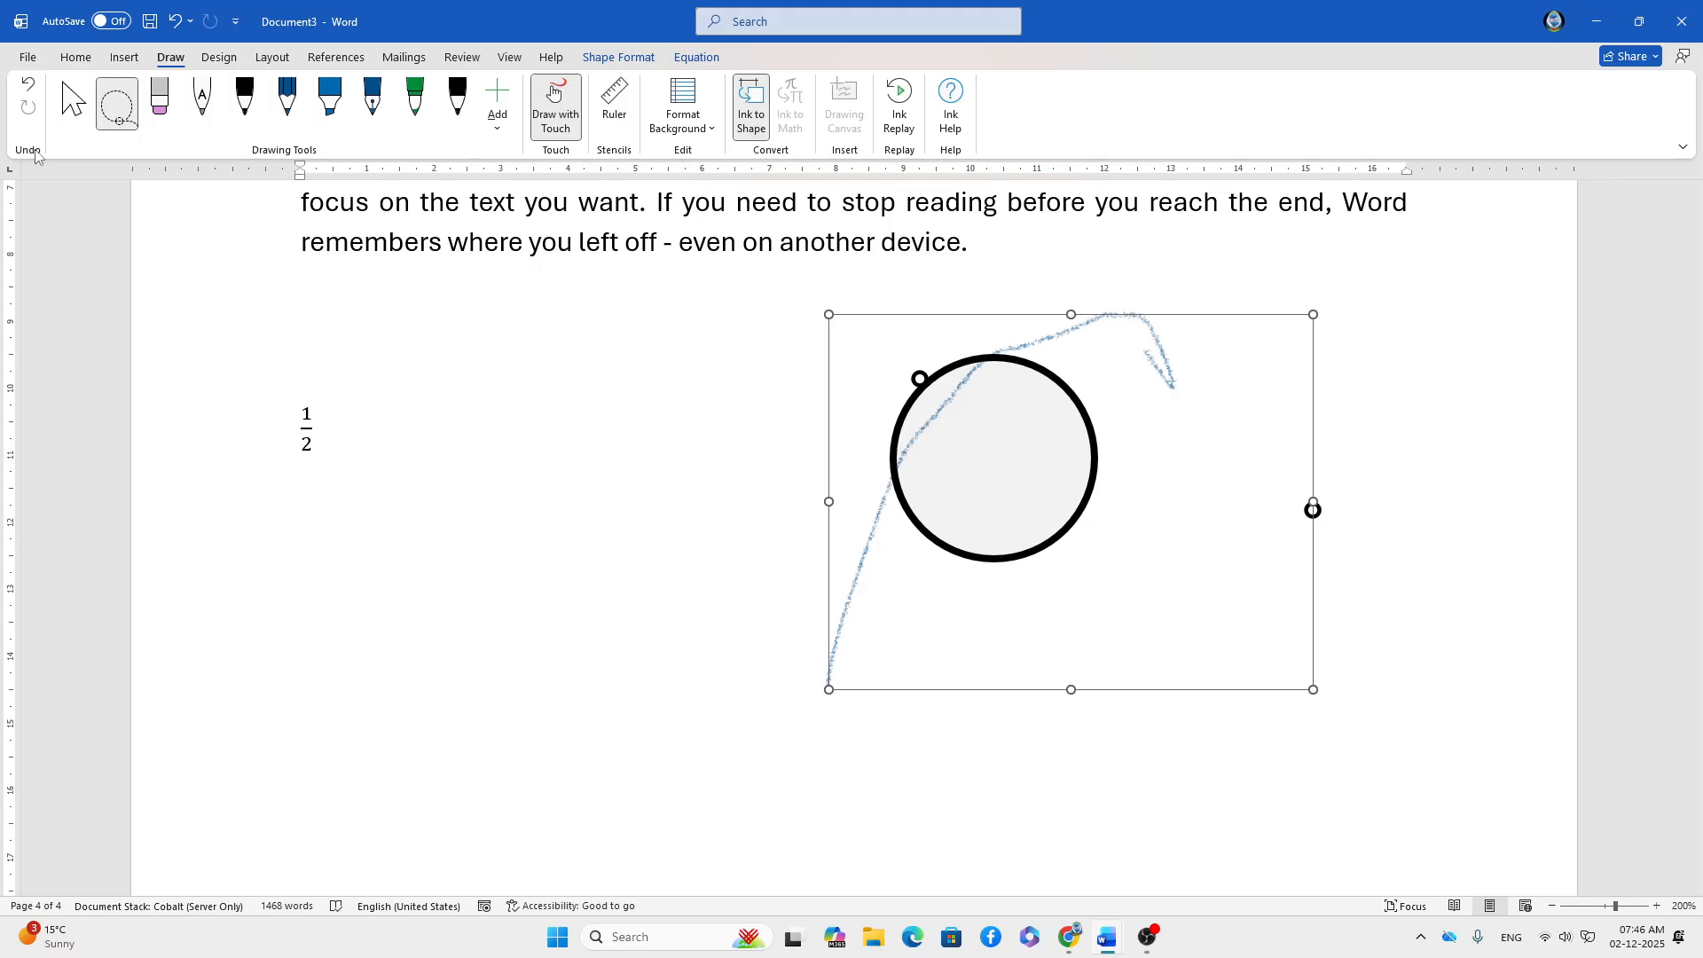
# - Delete the selected ink strokes and the black-outlined grey circle
pyautogui.click(87, 122)
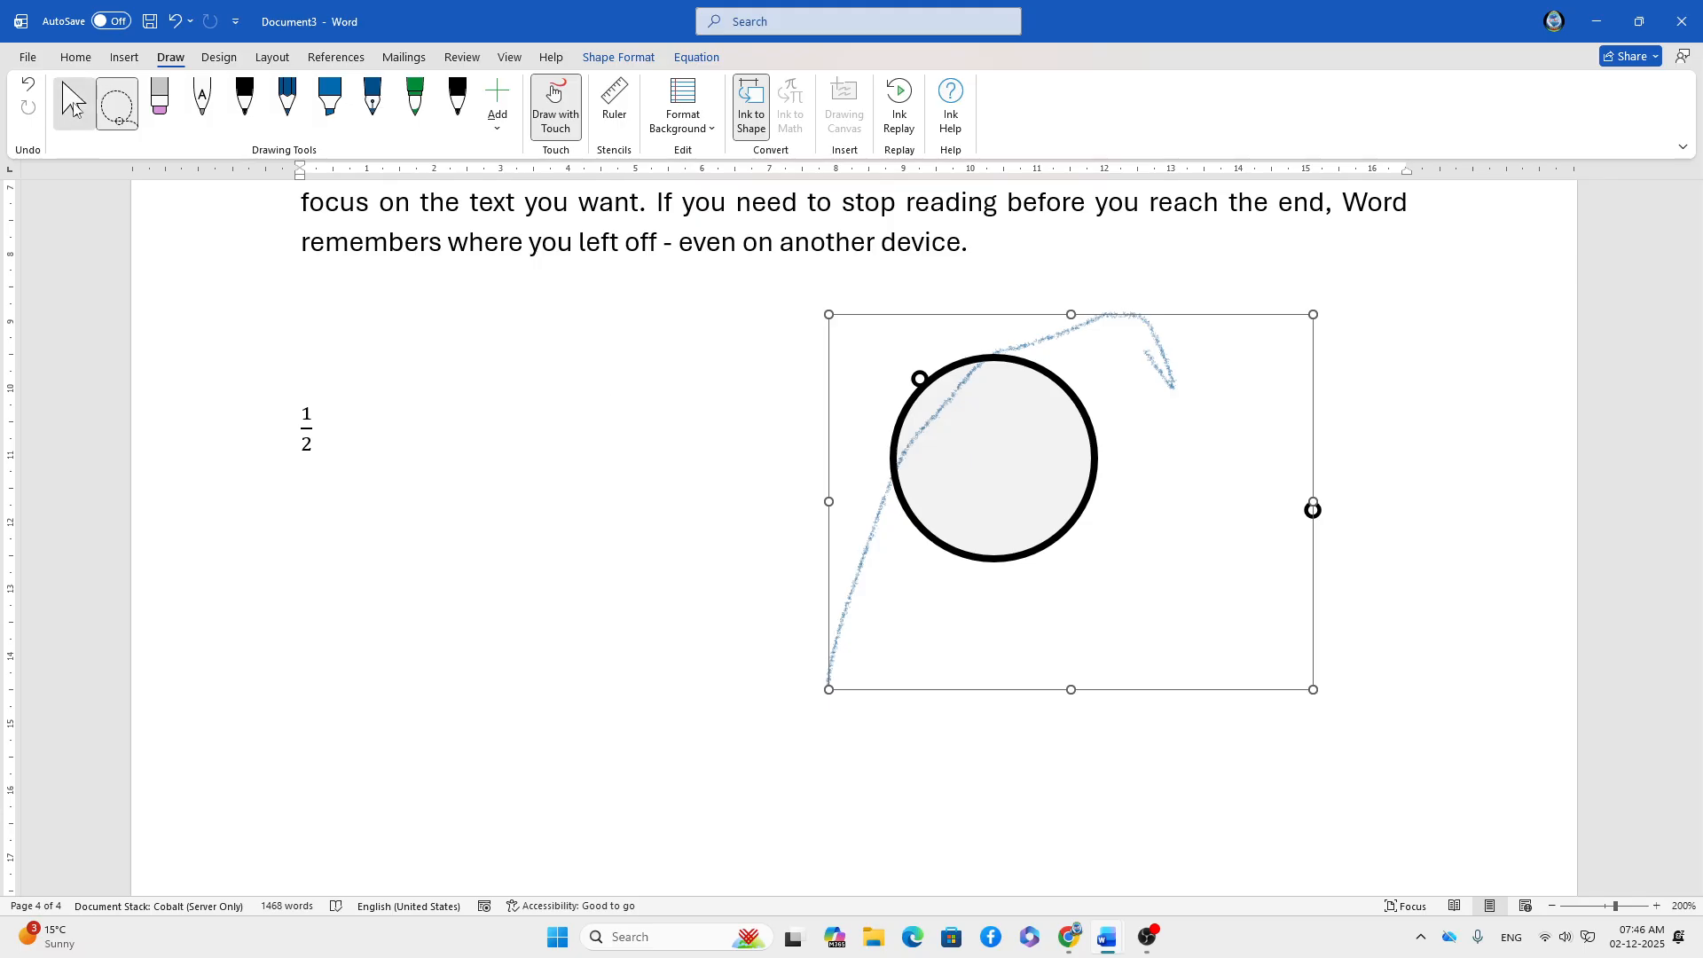
pyautogui.press('Delete')
pyautogui.click(934, 388)
pyautogui.press('Delete')
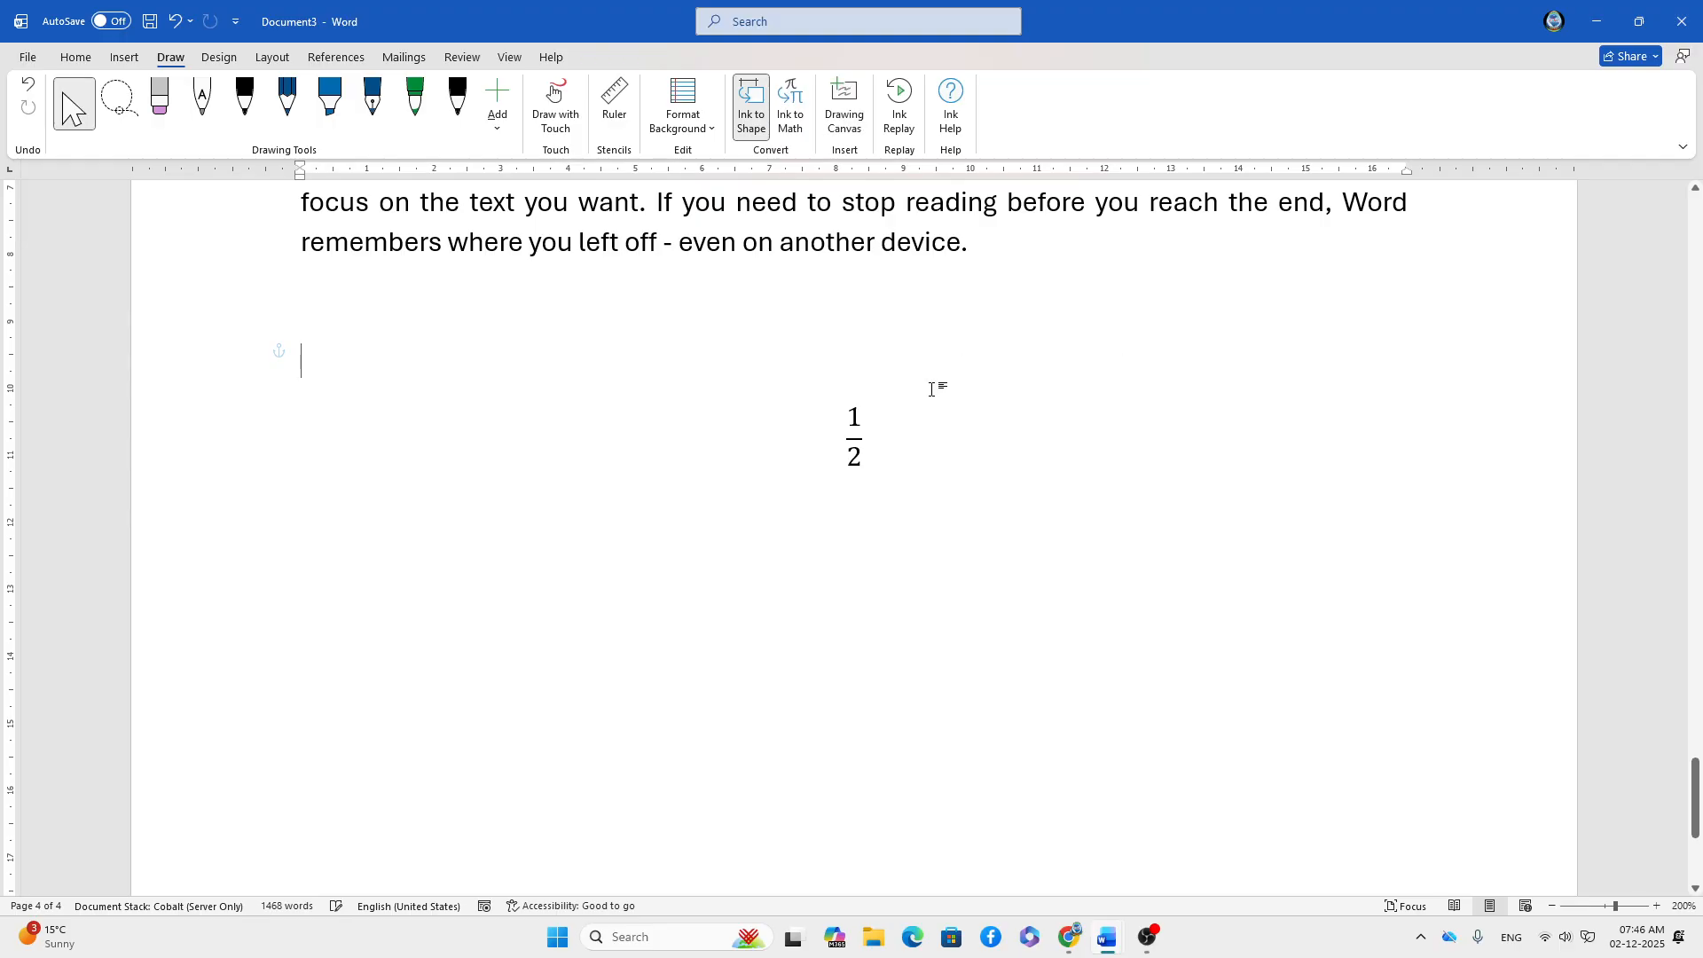
# - Clear the numerator and denominator of the 1/2 fraction
pyautogui.click(834, 427)
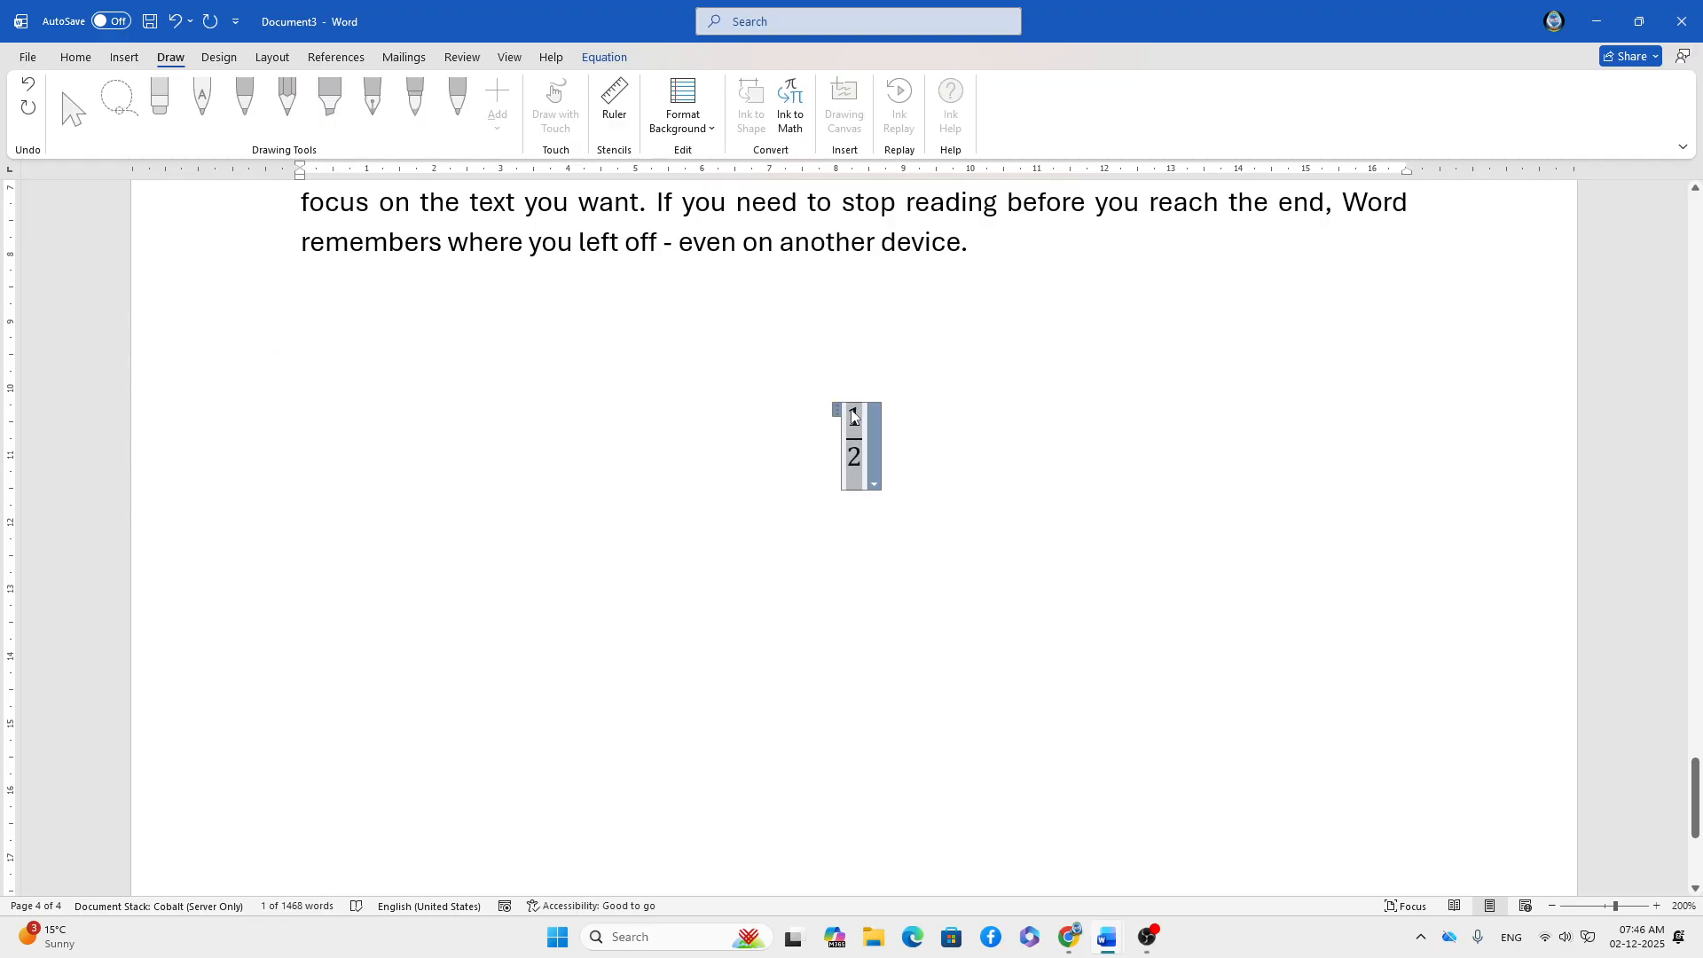
pyautogui.press('BackSpace')
pyautogui.click(905, 410)
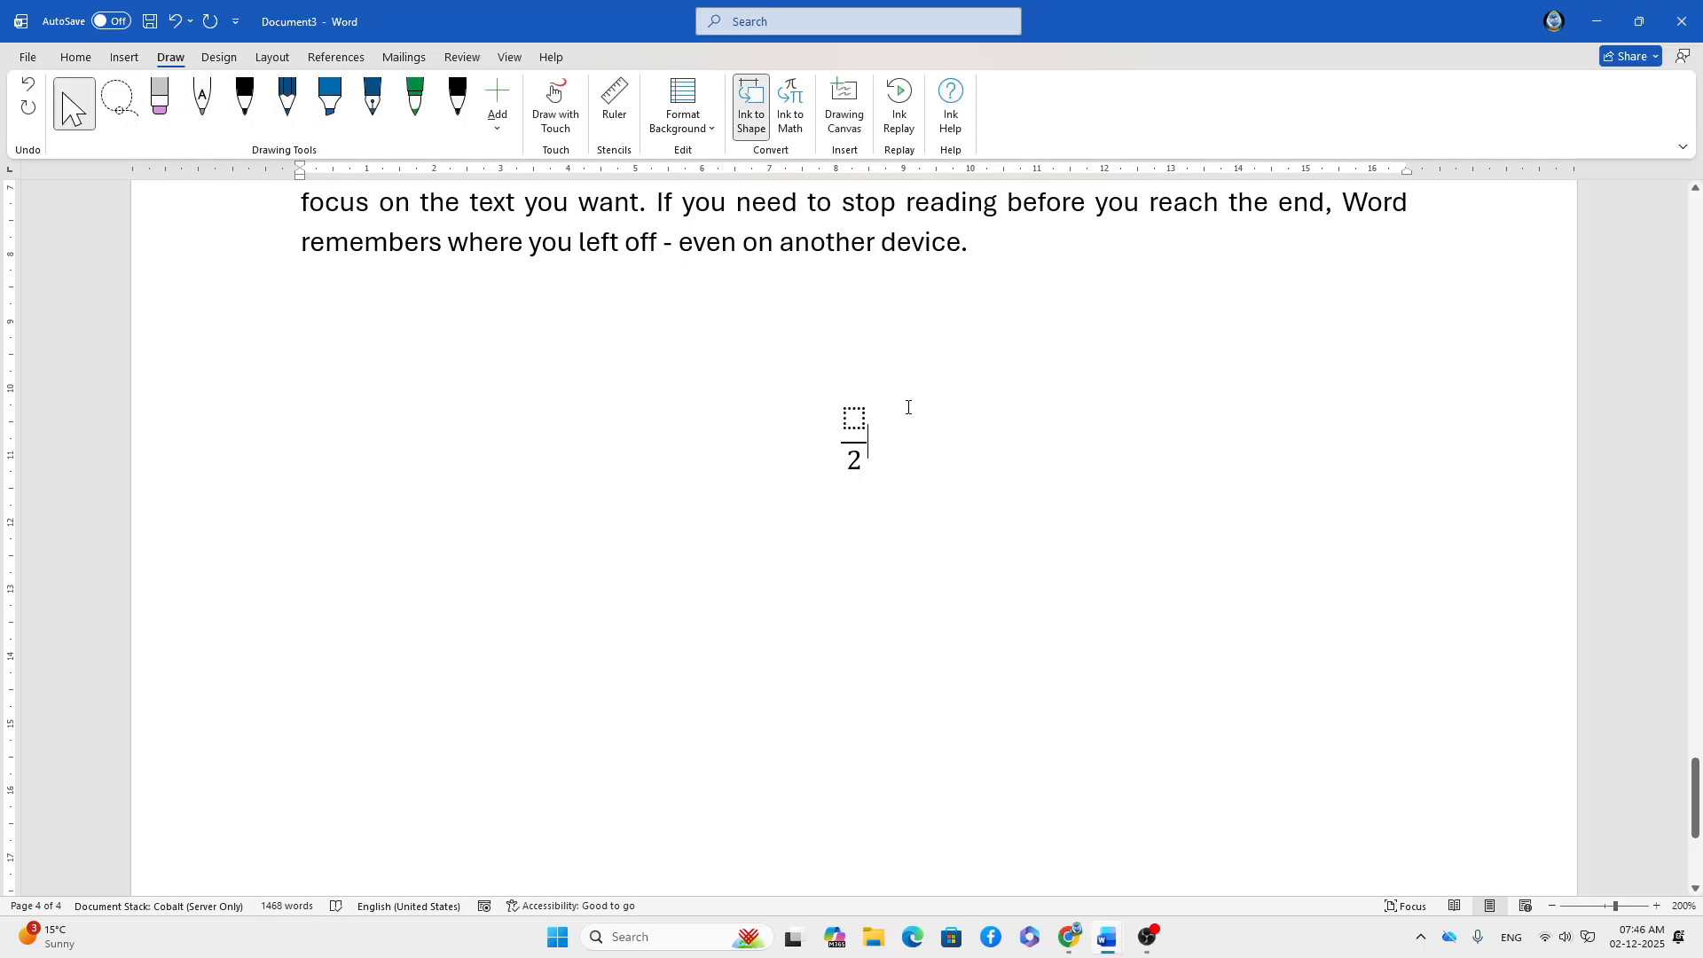
pyautogui.click(851, 485)
pyautogui.press('BackSpace')
# - Select the whole empty fraction equation, view its equation options and delete it
pyautogui.click(973, 476)
pyautogui.click(887, 414)
pyautogui.click(715, 415)
pyautogui.click(868, 411)
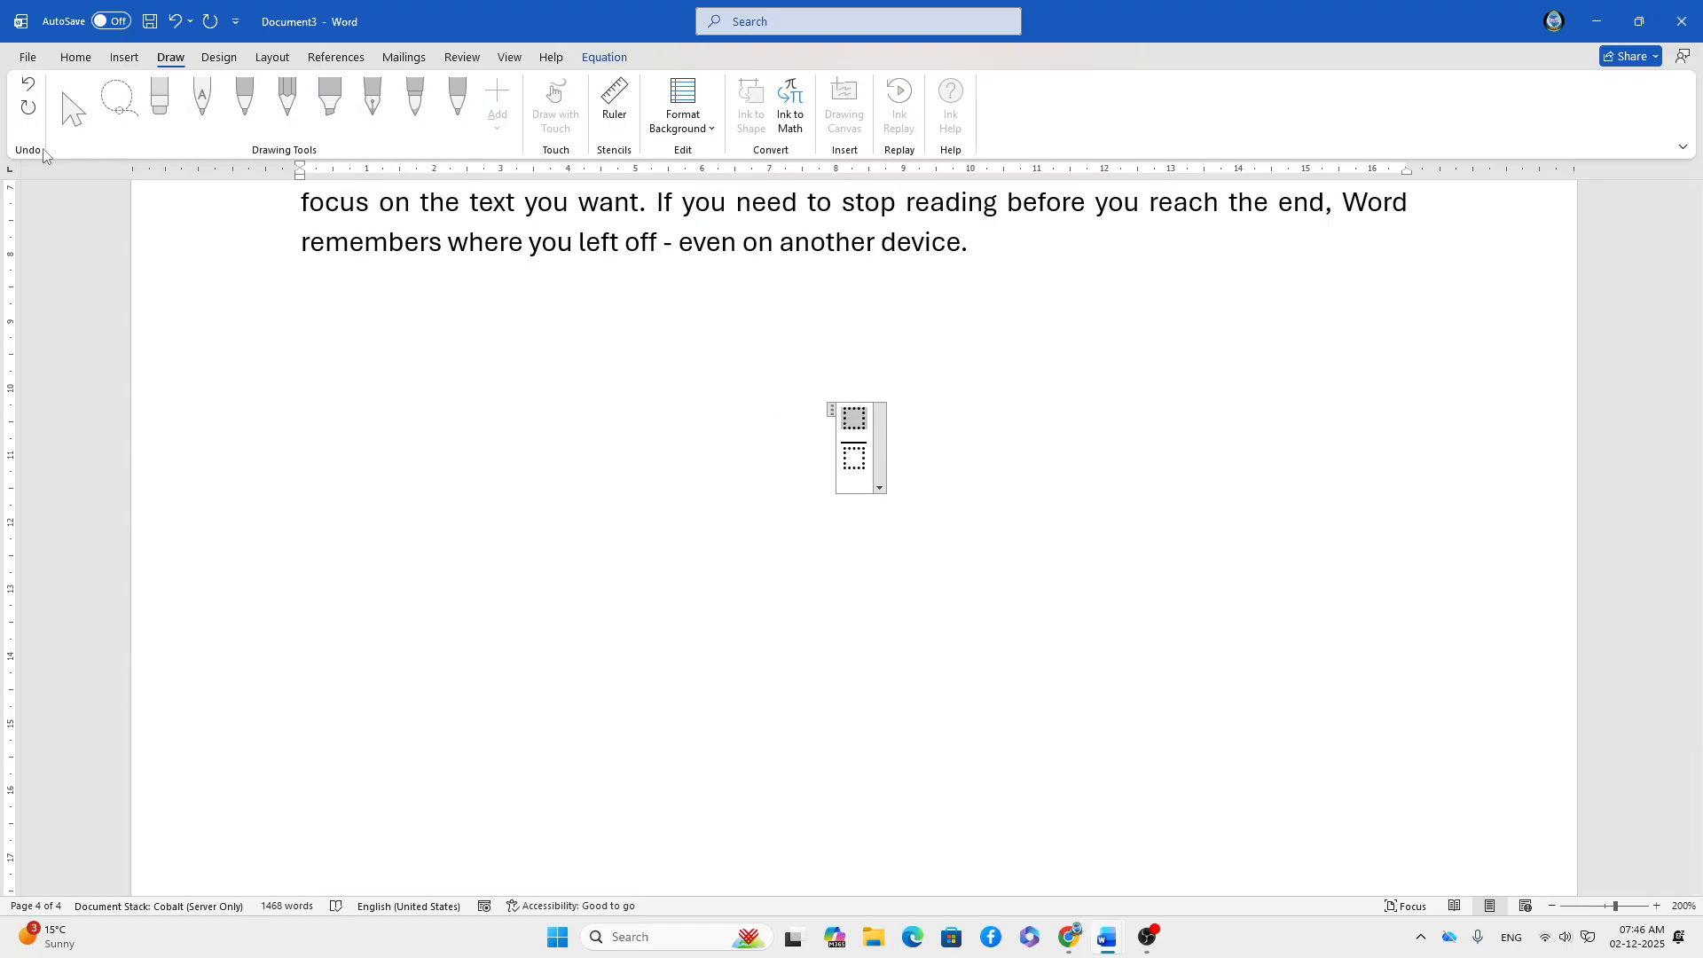
pyautogui.click(879, 487)
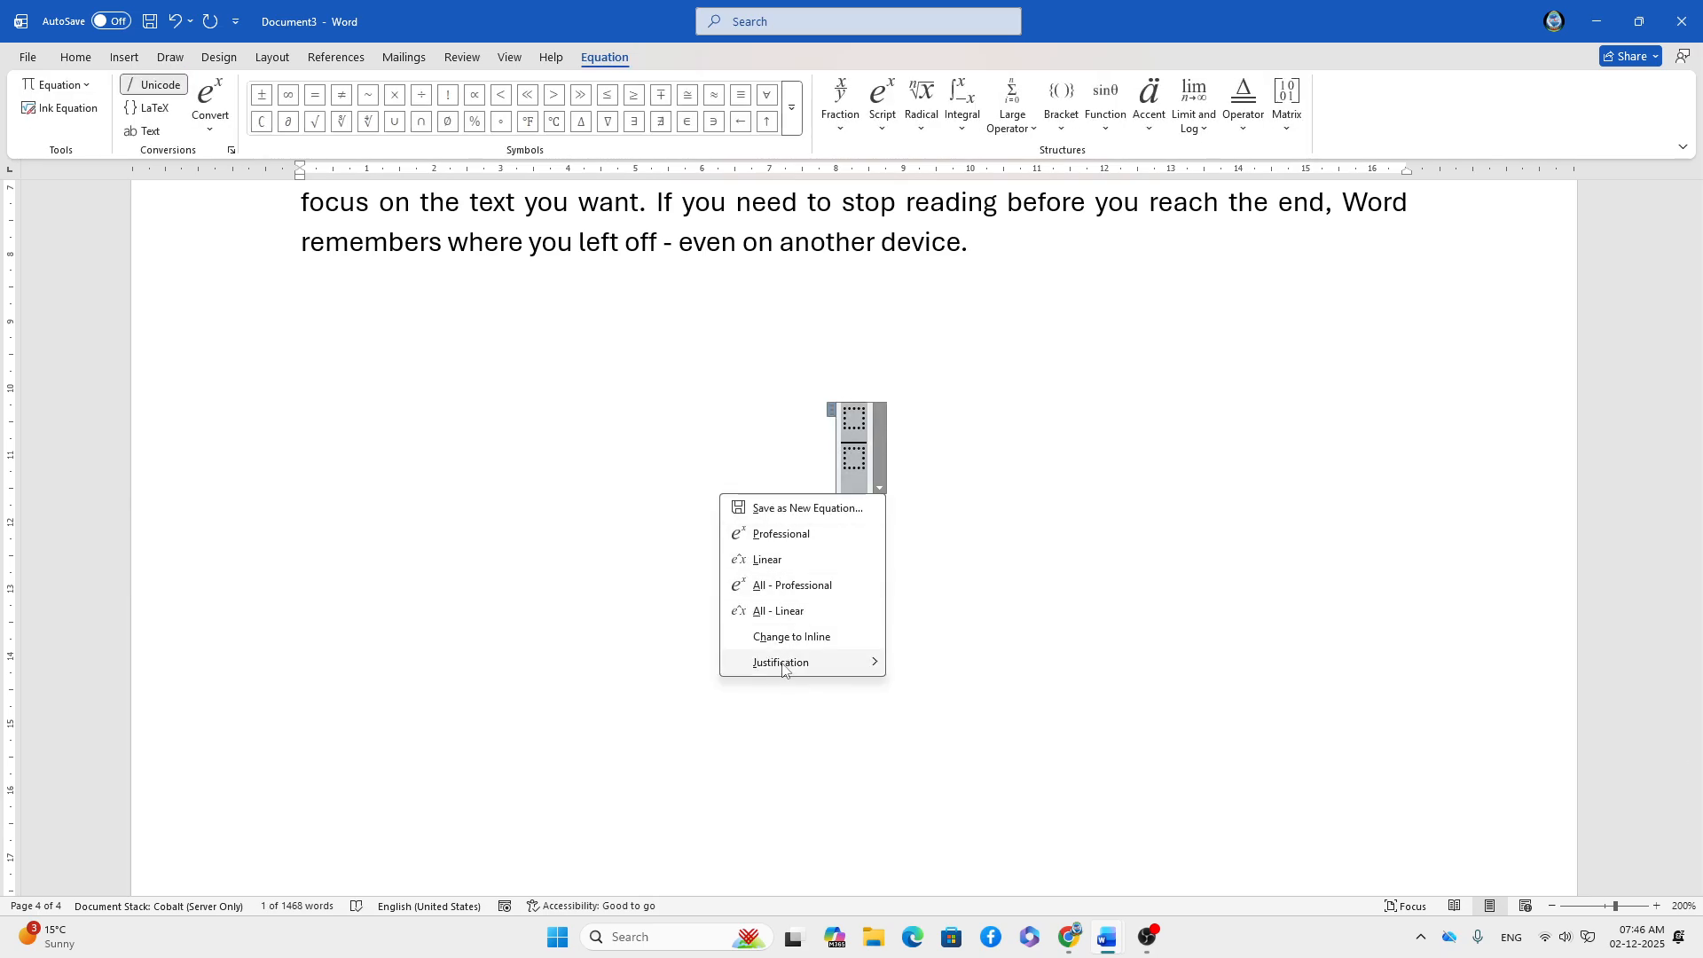
pyautogui.click(913, 507)
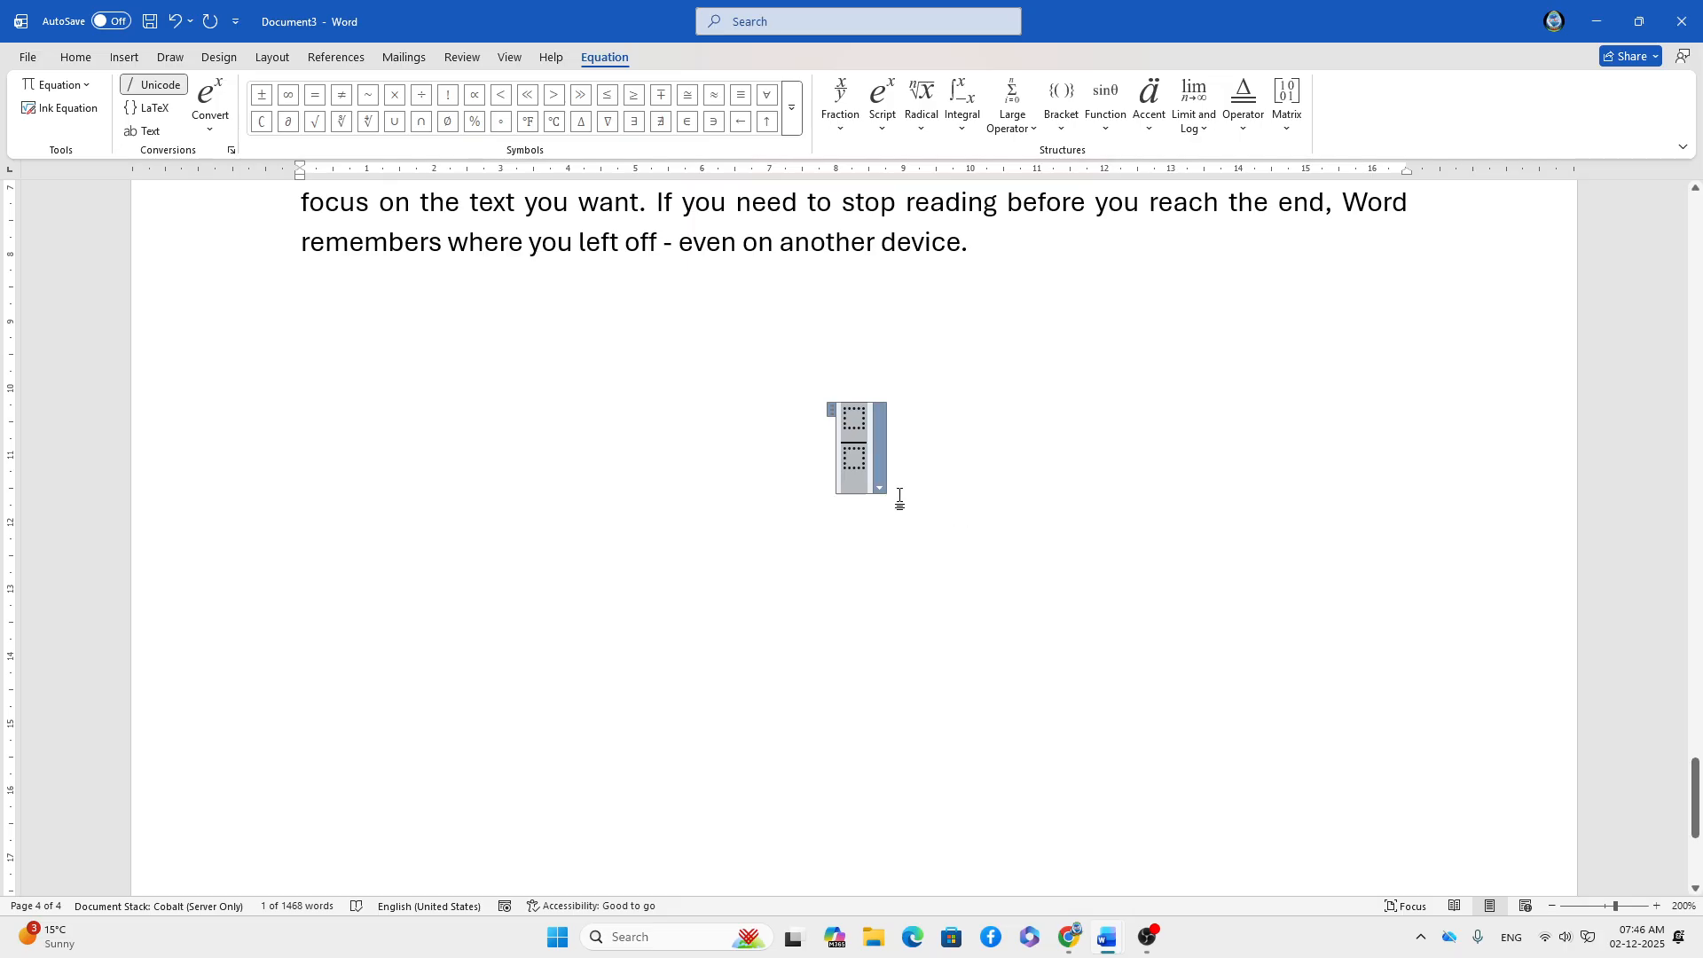
pyautogui.press('Delete')
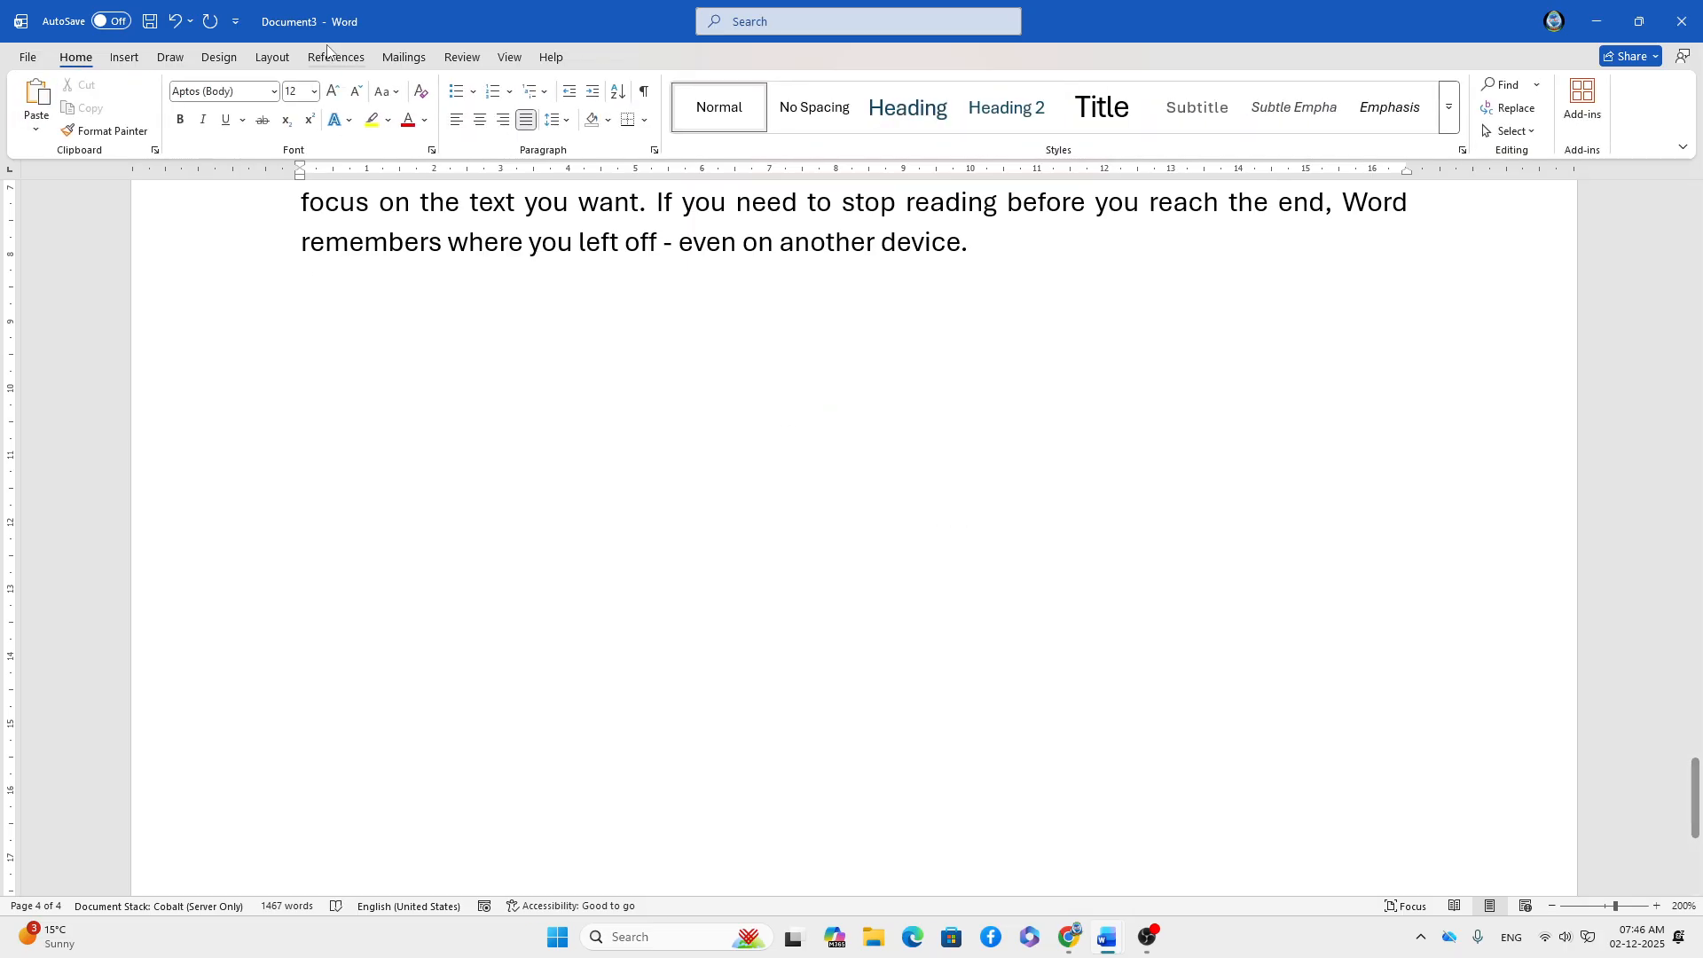
pyautogui.click(167, 61)
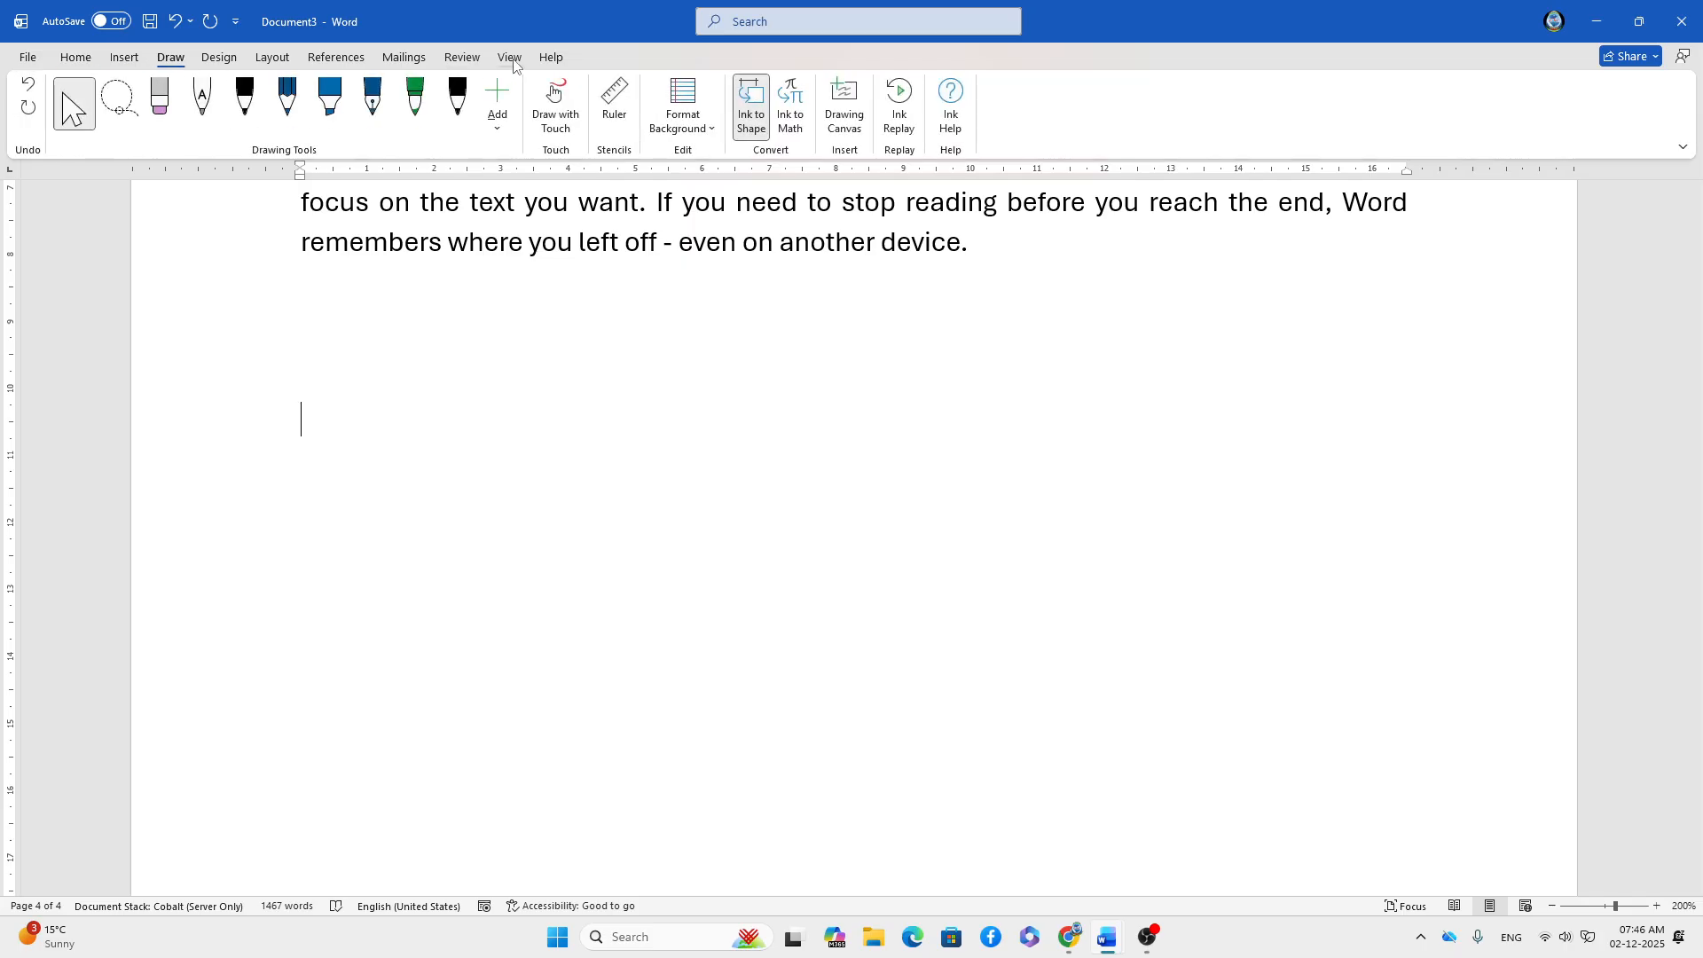
pyautogui.click(512, 60)
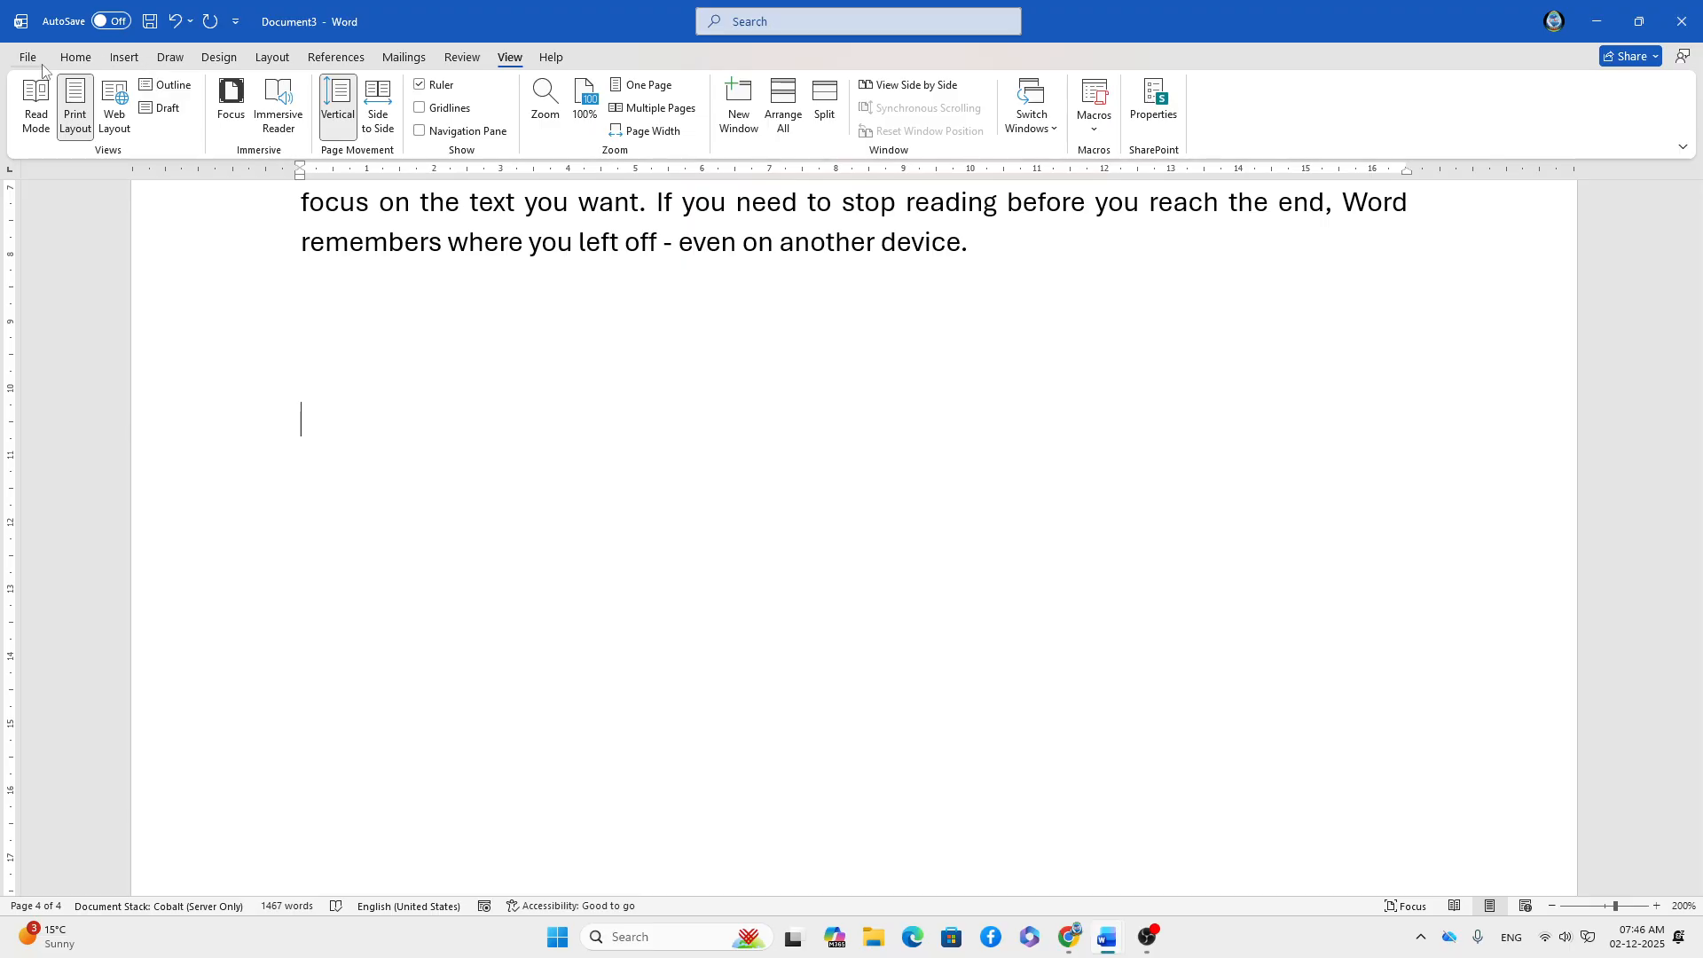
pyautogui.click(75, 62)
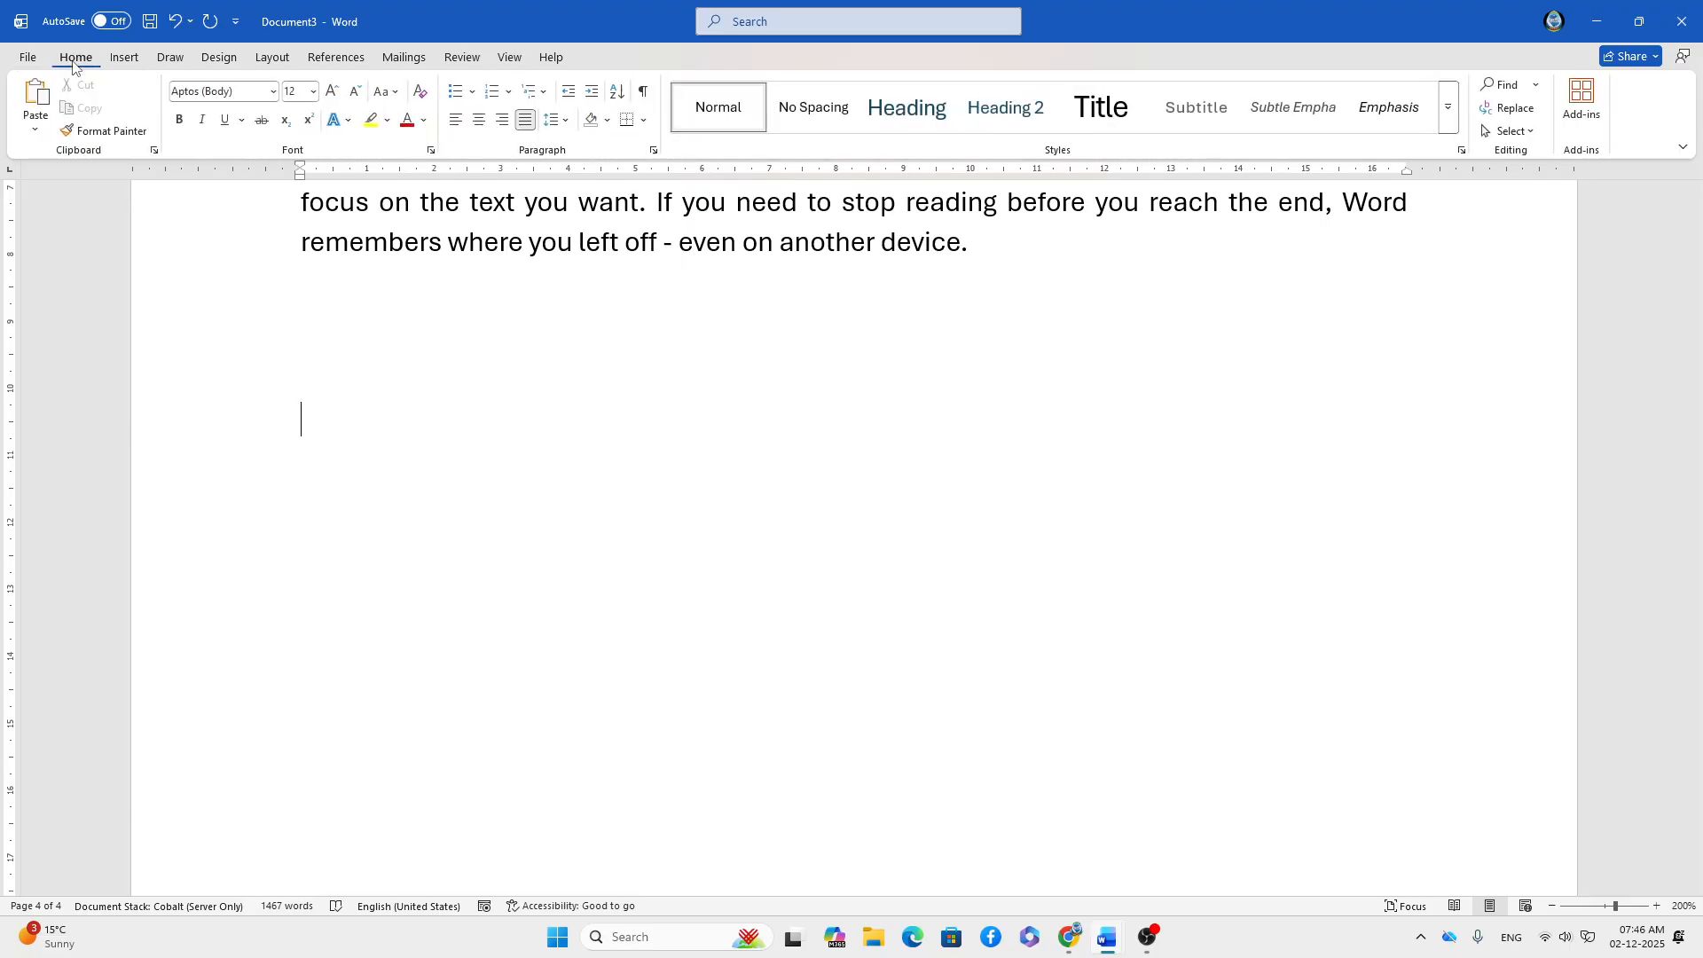
pyautogui.click(127, 58)
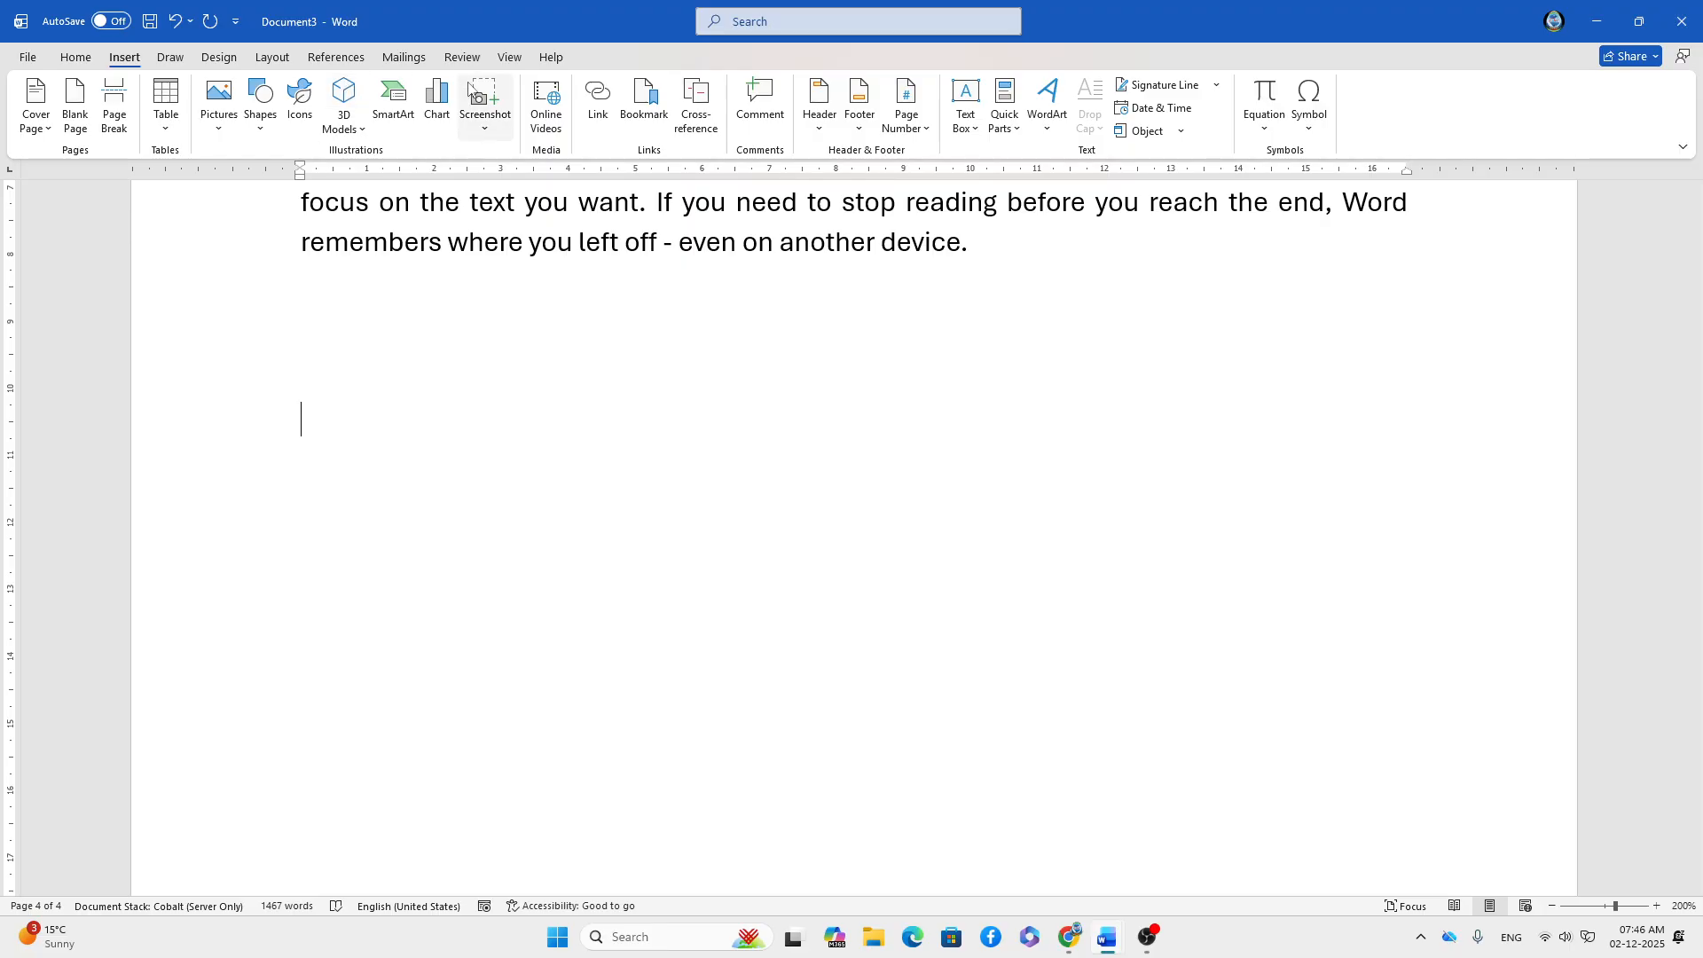
pyautogui.click(510, 62)
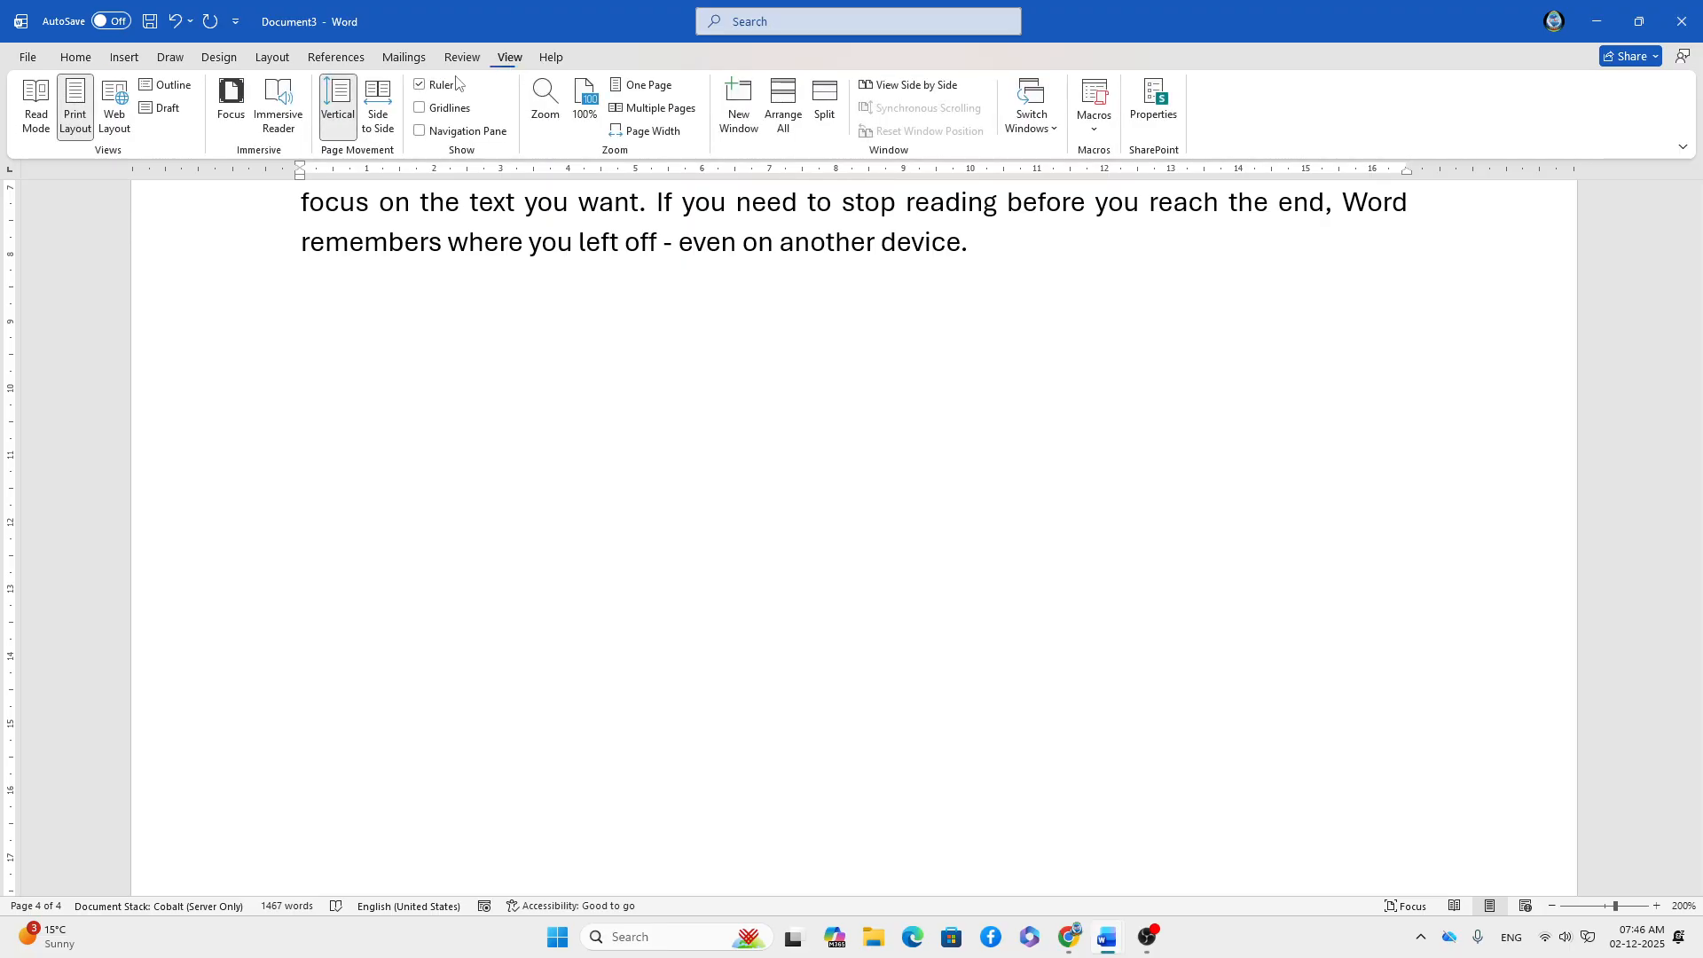
# - Erase handwritten black strokes over the text on the earlier page, and delete the document's entire content
pyautogui.click(171, 60)
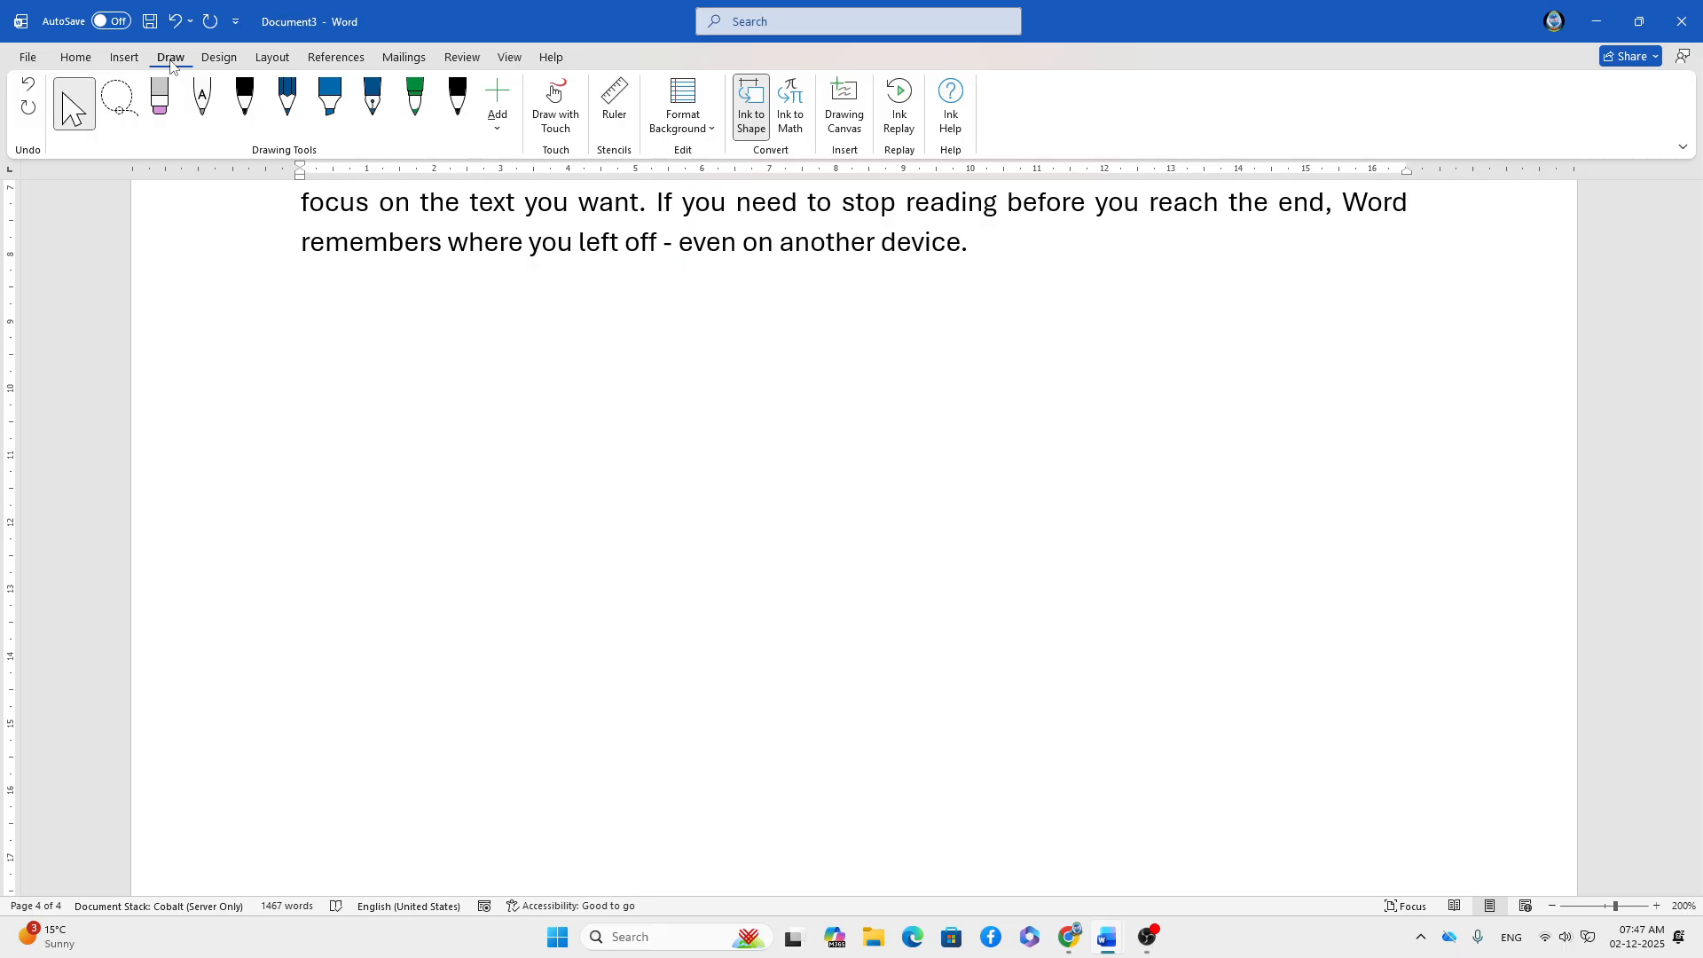
pyautogui.scroll(3, 604, 369)
pyautogui.scroll(8, 604, 366)
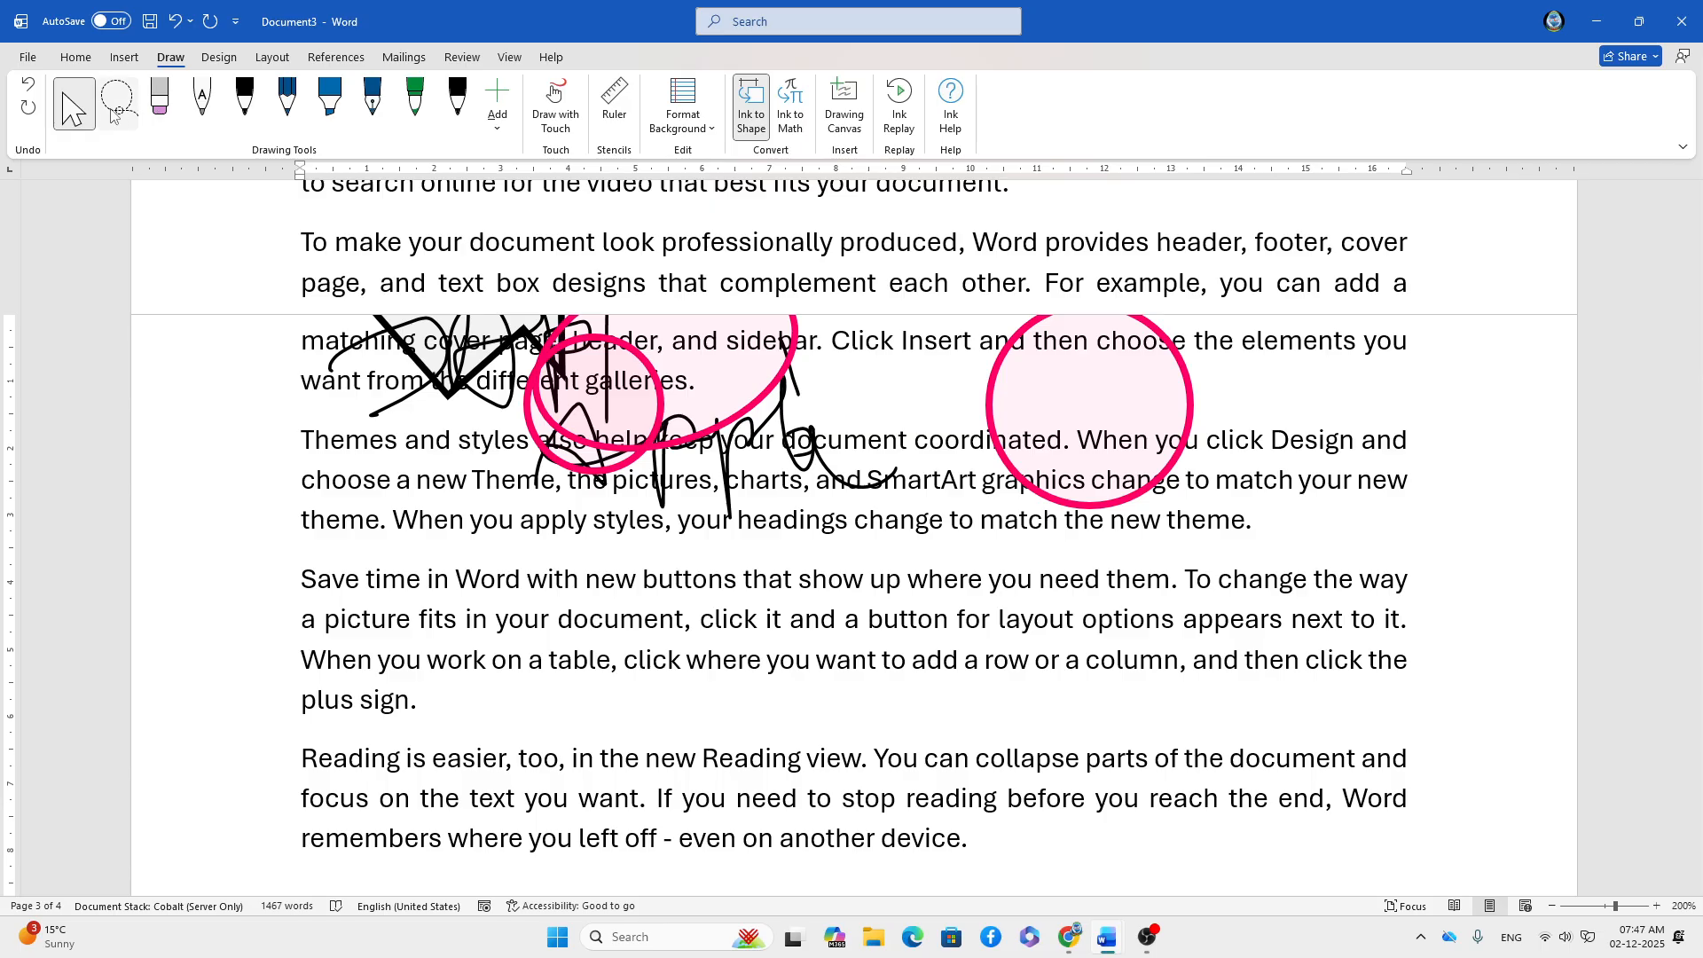
pyautogui.click(160, 106)
pyautogui.moveTo(508, 381)
pyautogui.mouseDown()
pyautogui.moveTo(683, 439)
pyautogui.moveTo(809, 369)
pyautogui.mouseUp()
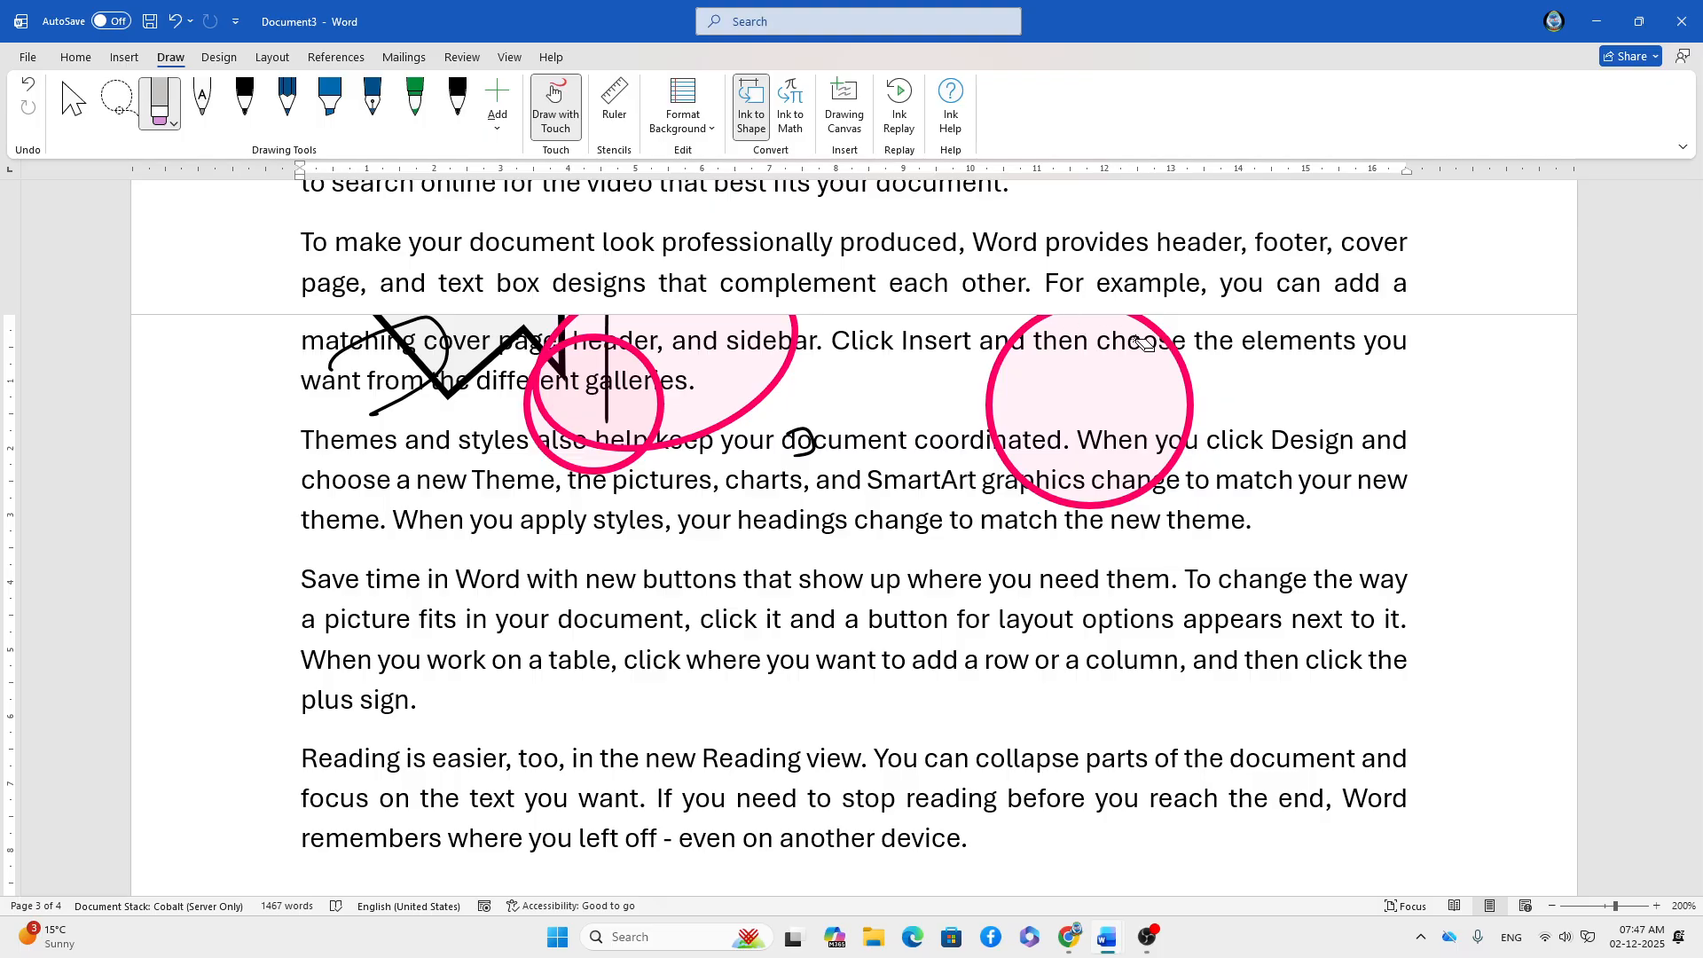
pyautogui.moveTo(792, 448); pyautogui.dragTo(816, 448)
pyautogui.hotkey('ctrl', 'a')
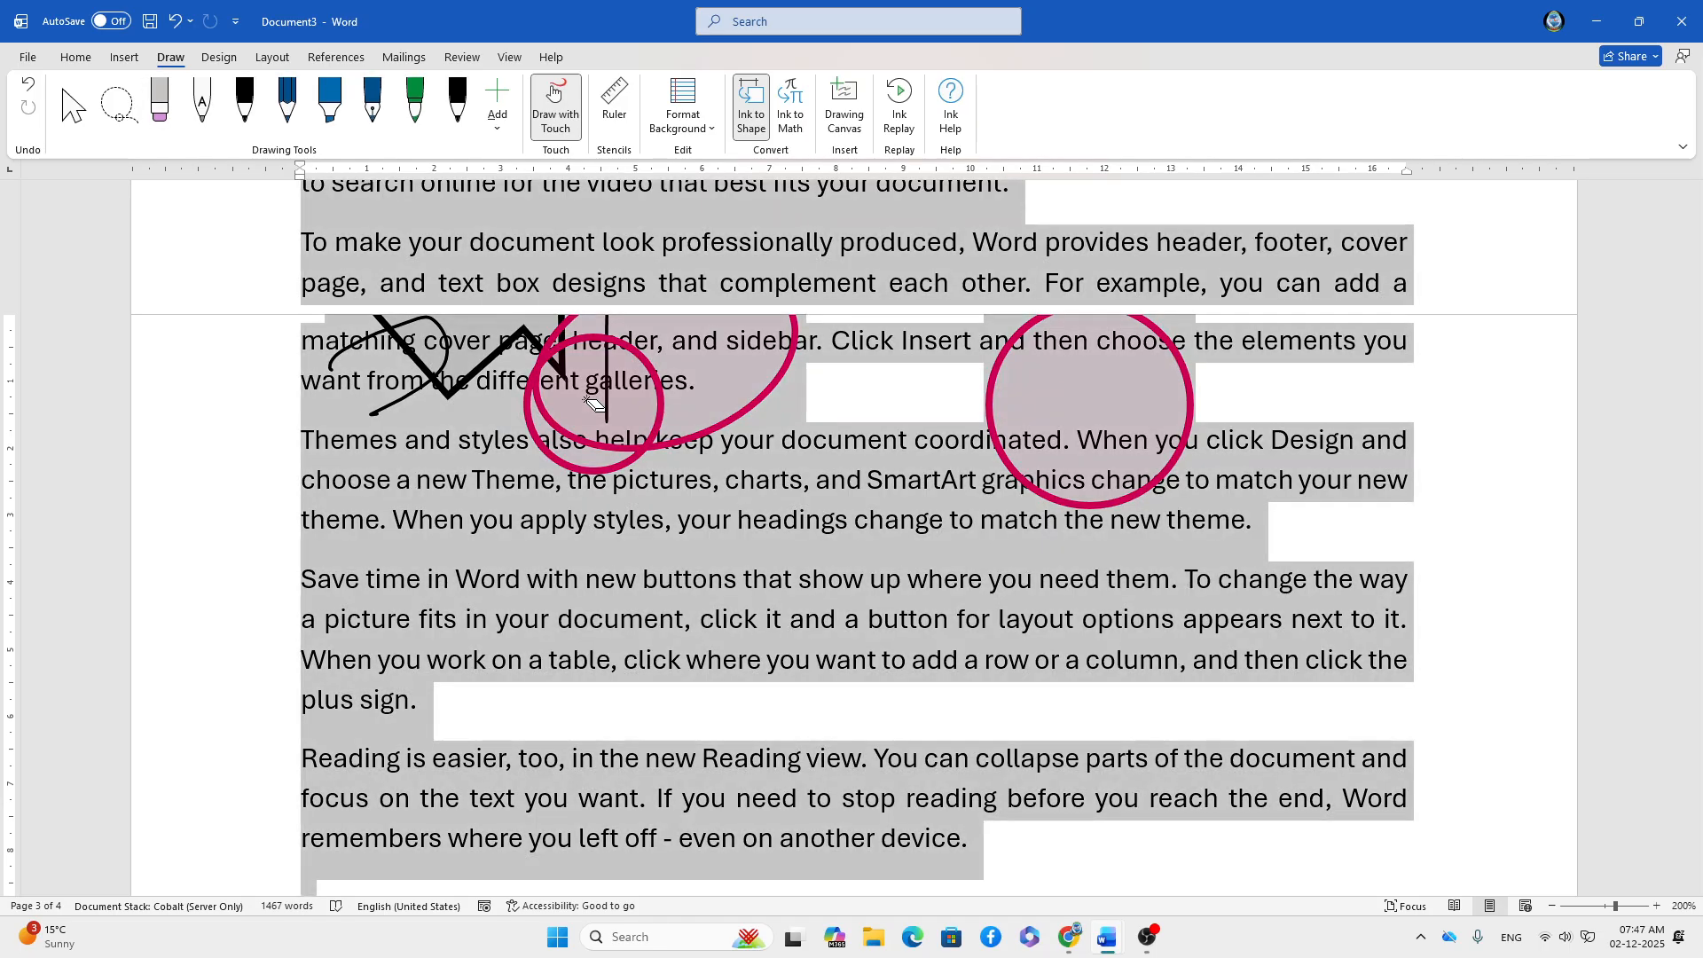
pyautogui.press('Delete')
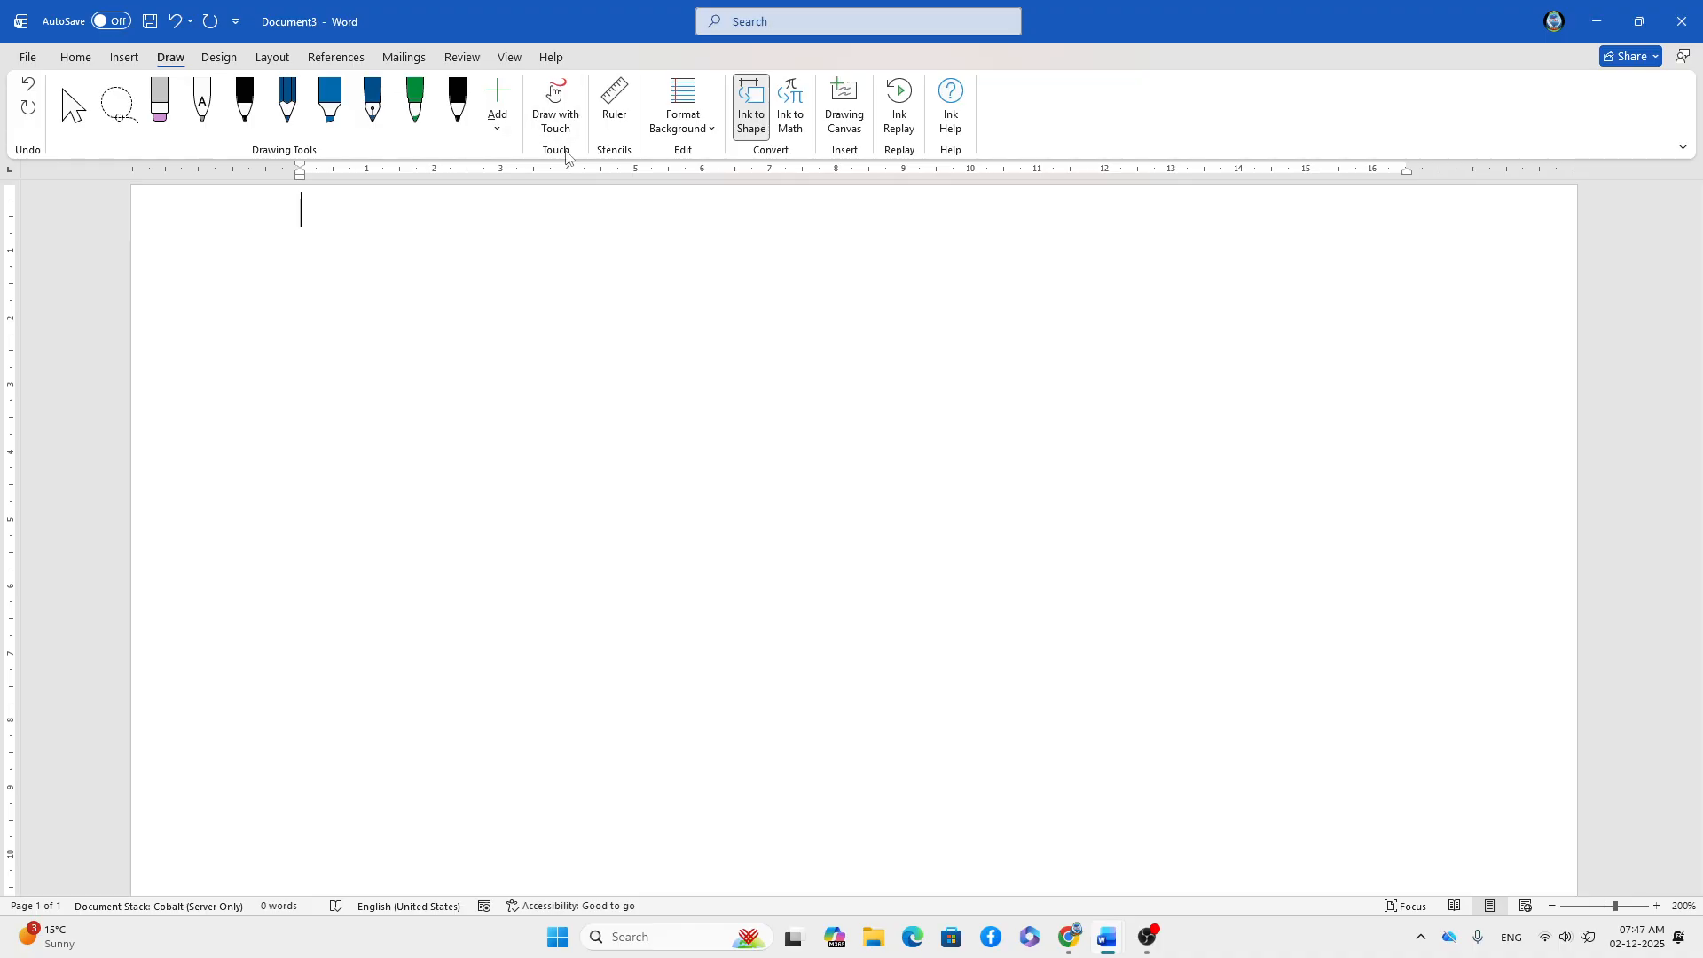